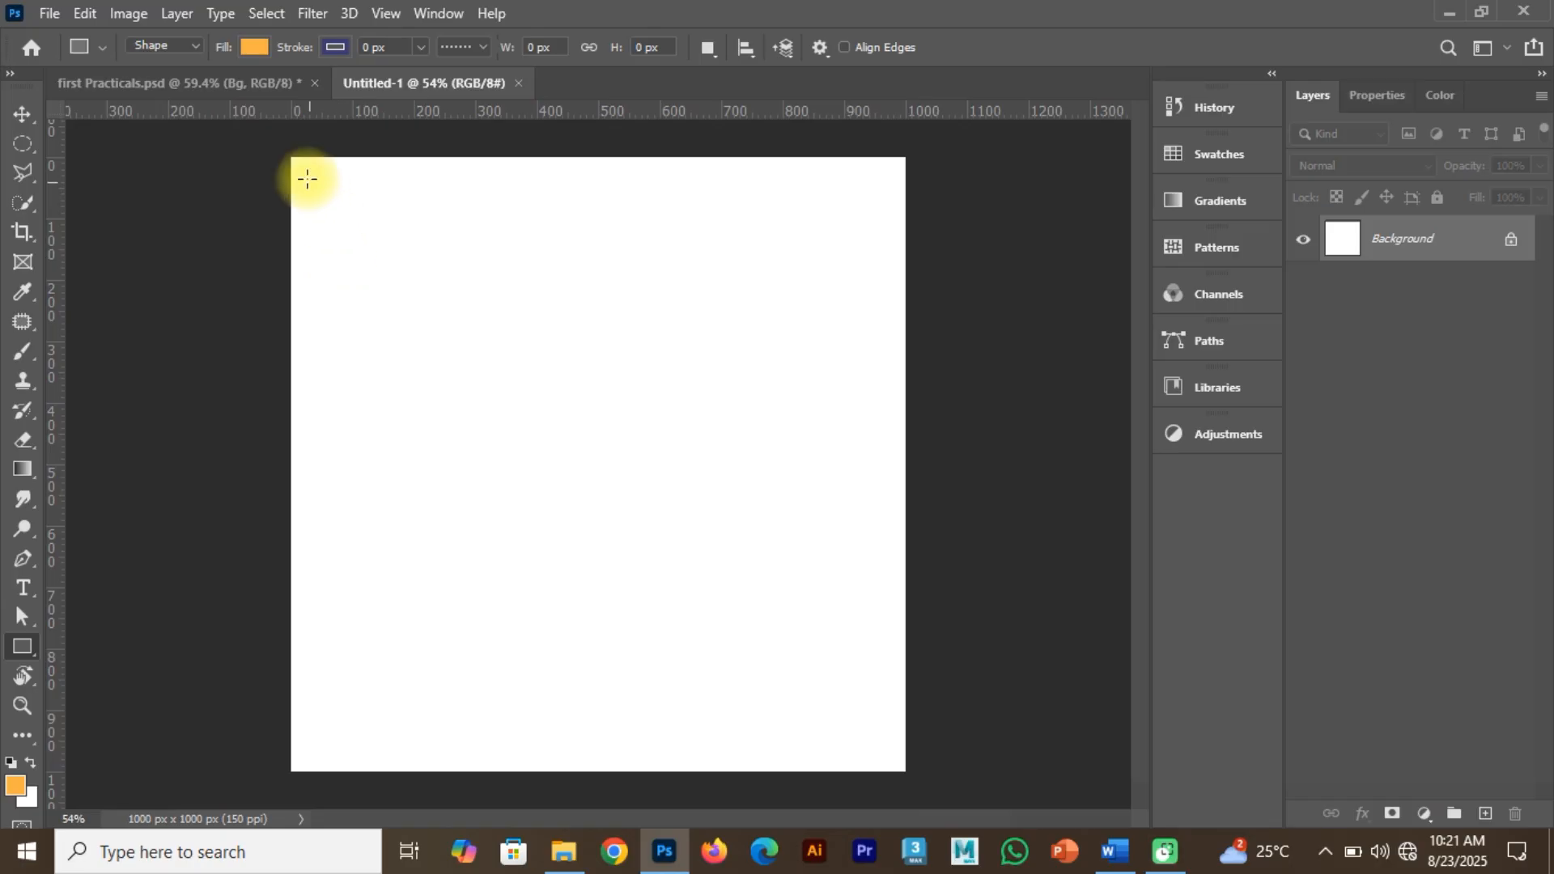
Draw a rectangle shape of about 999 × 999 px over the whole canvas.
drag(292, 157, 905, 761)
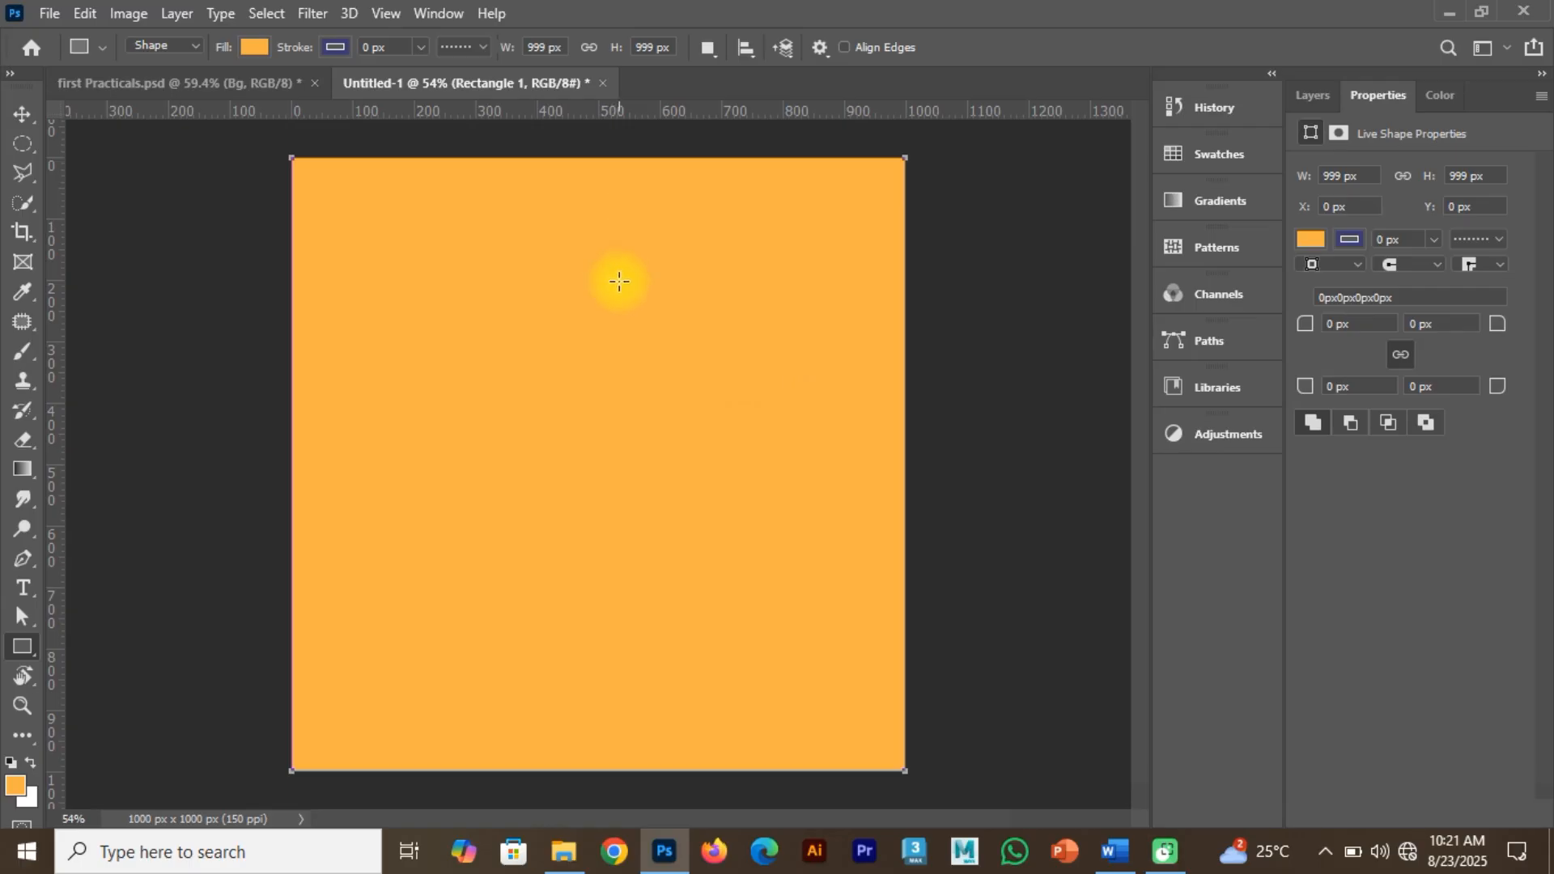
Switch to the Colour code document in Word and copy the primary blue code #232464.
click(1121, 858)
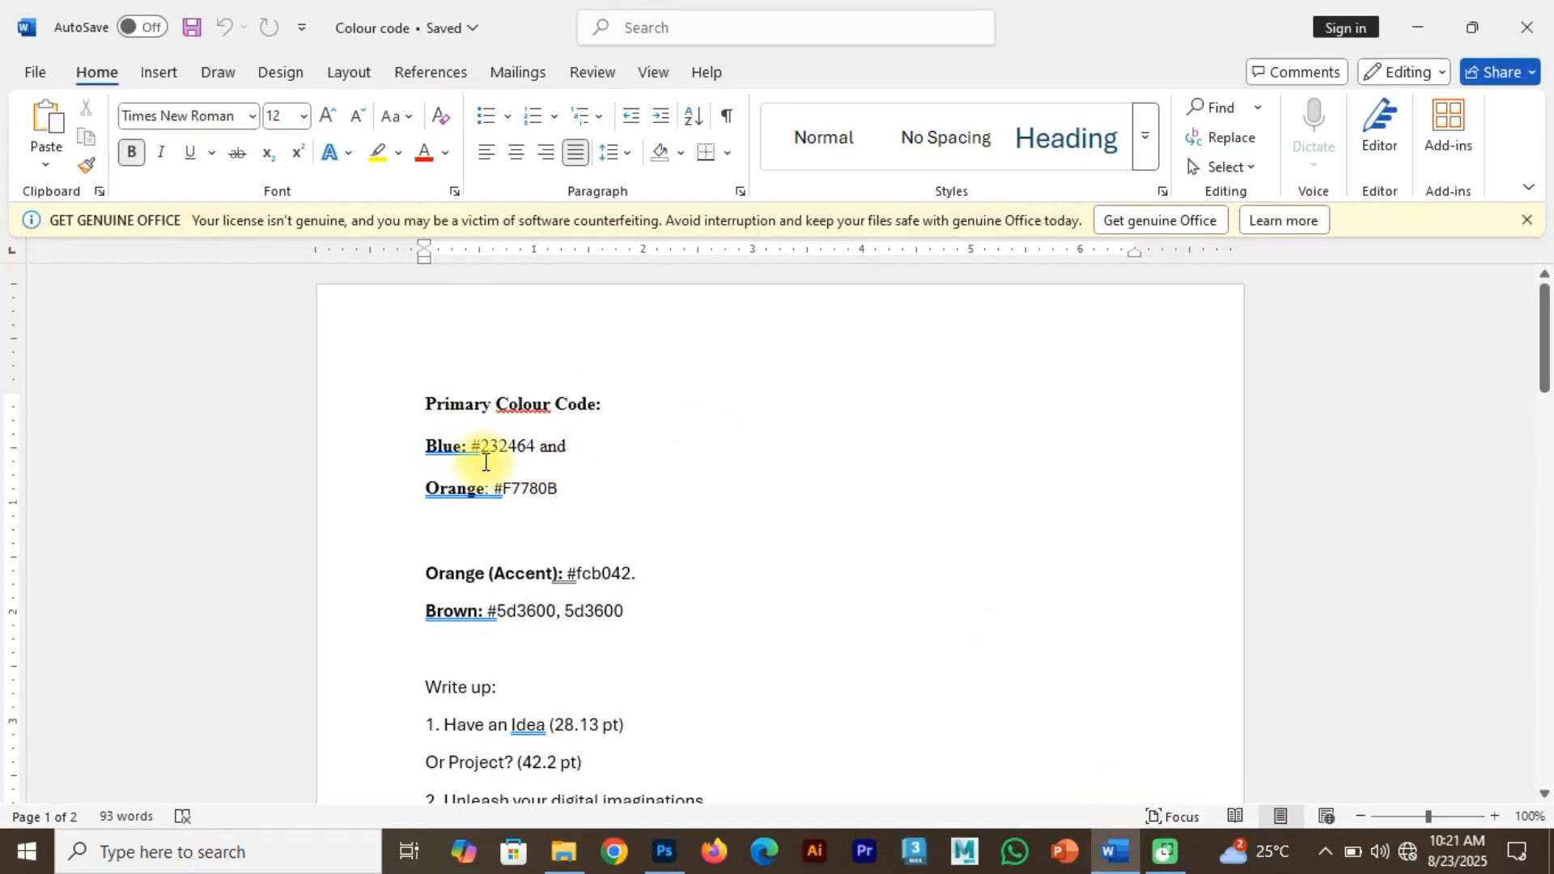
scroll(485, 462, down, 1)
scroll(485, 453, up, 1)
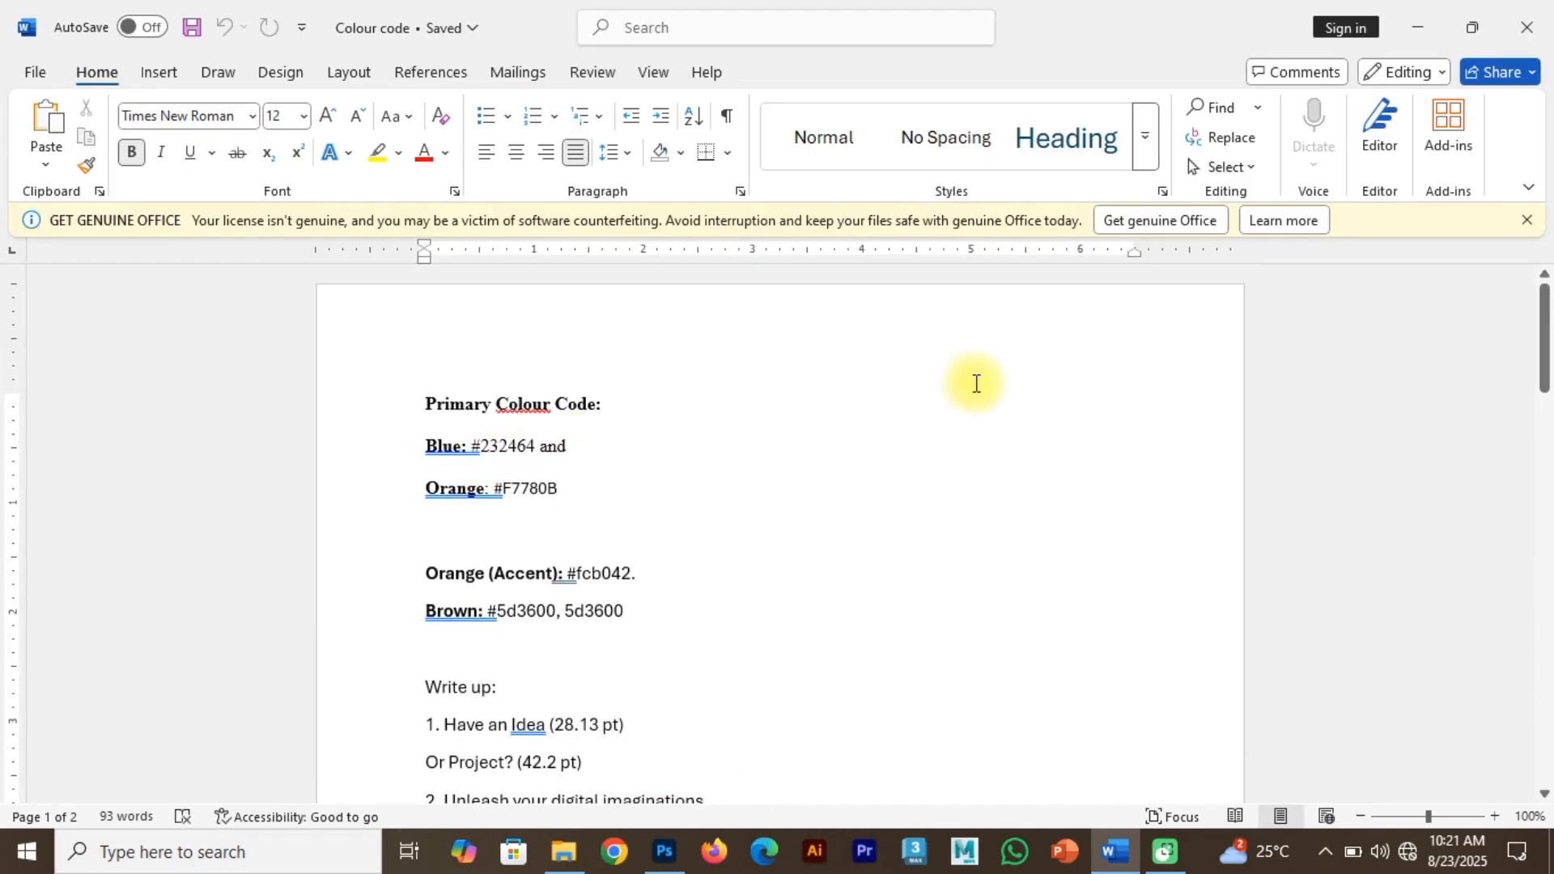
click(1526, 221)
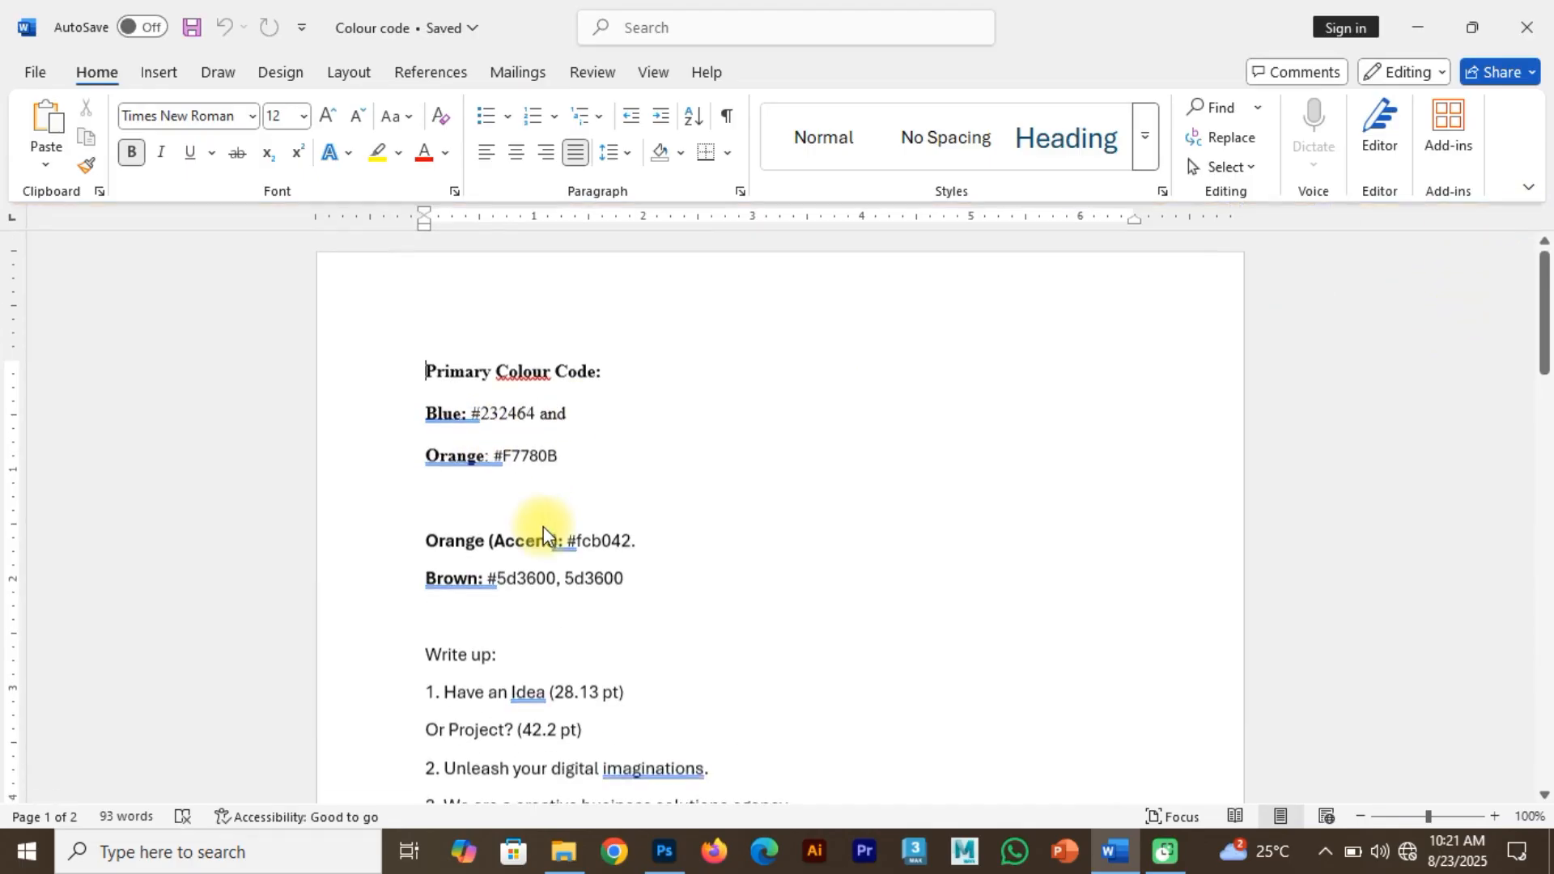
drag(536, 413, 481, 411)
key(ctrl+c)
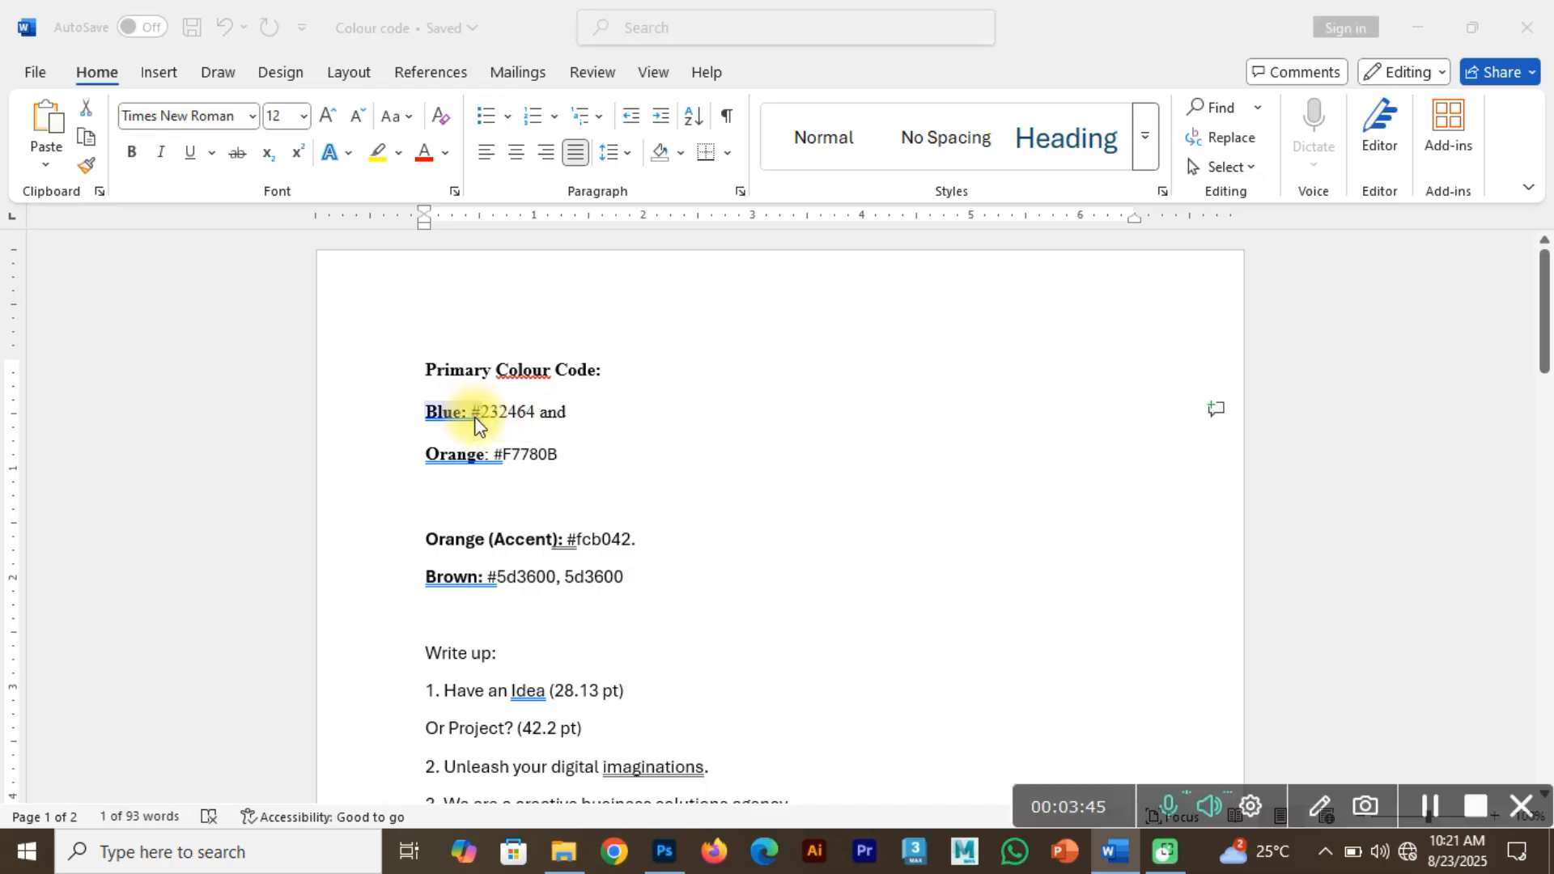
Switch back to Photoshop and set the rectangle's fill colour to #232464.
key(alt+Tab)
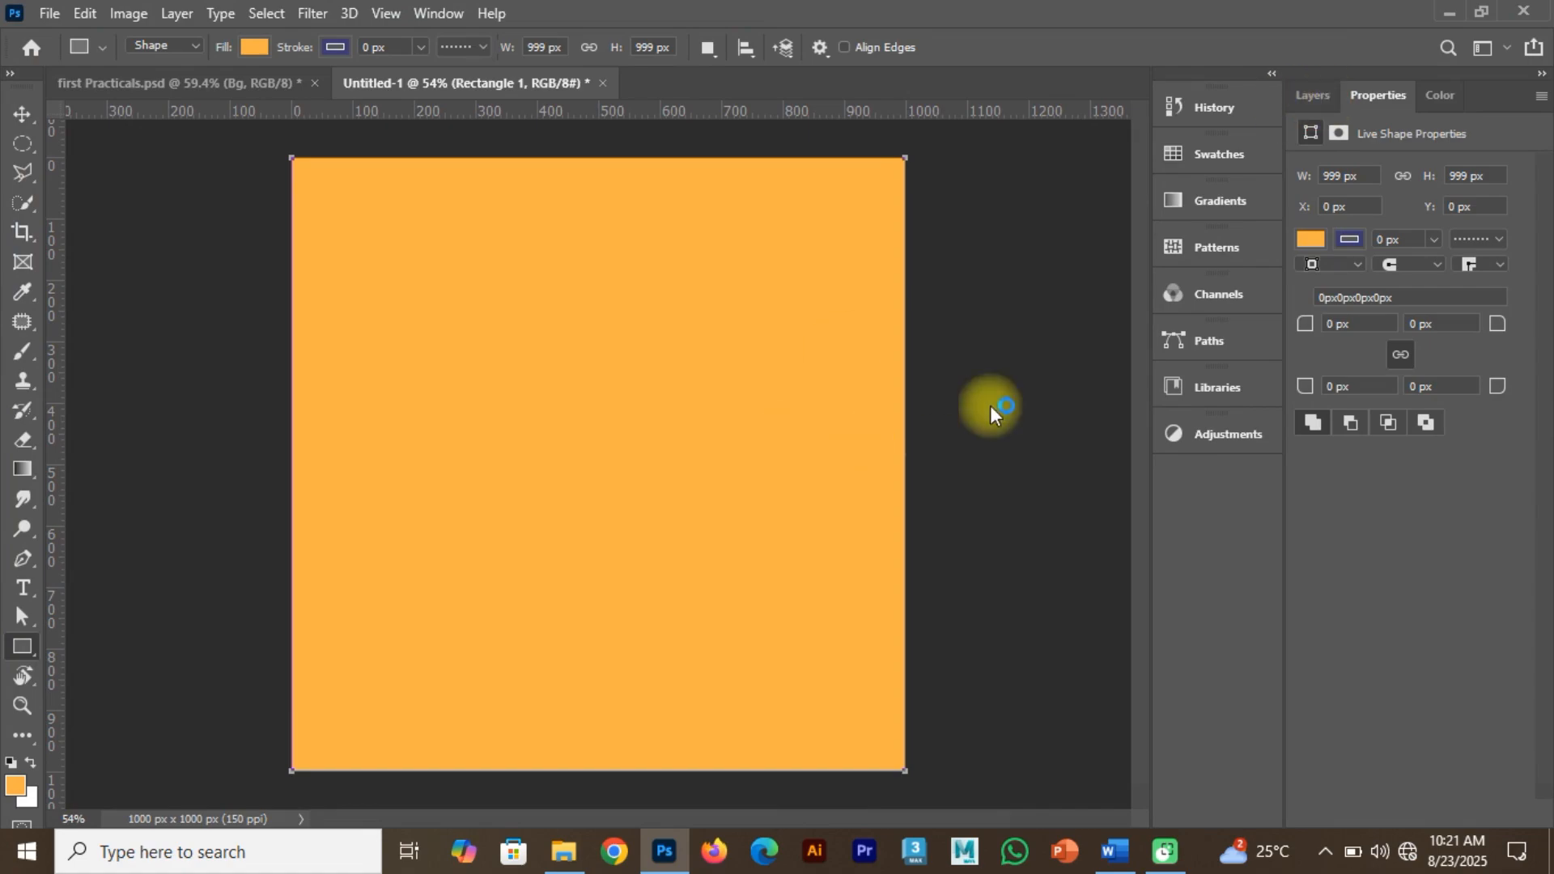
key(v)
click(215, 327)
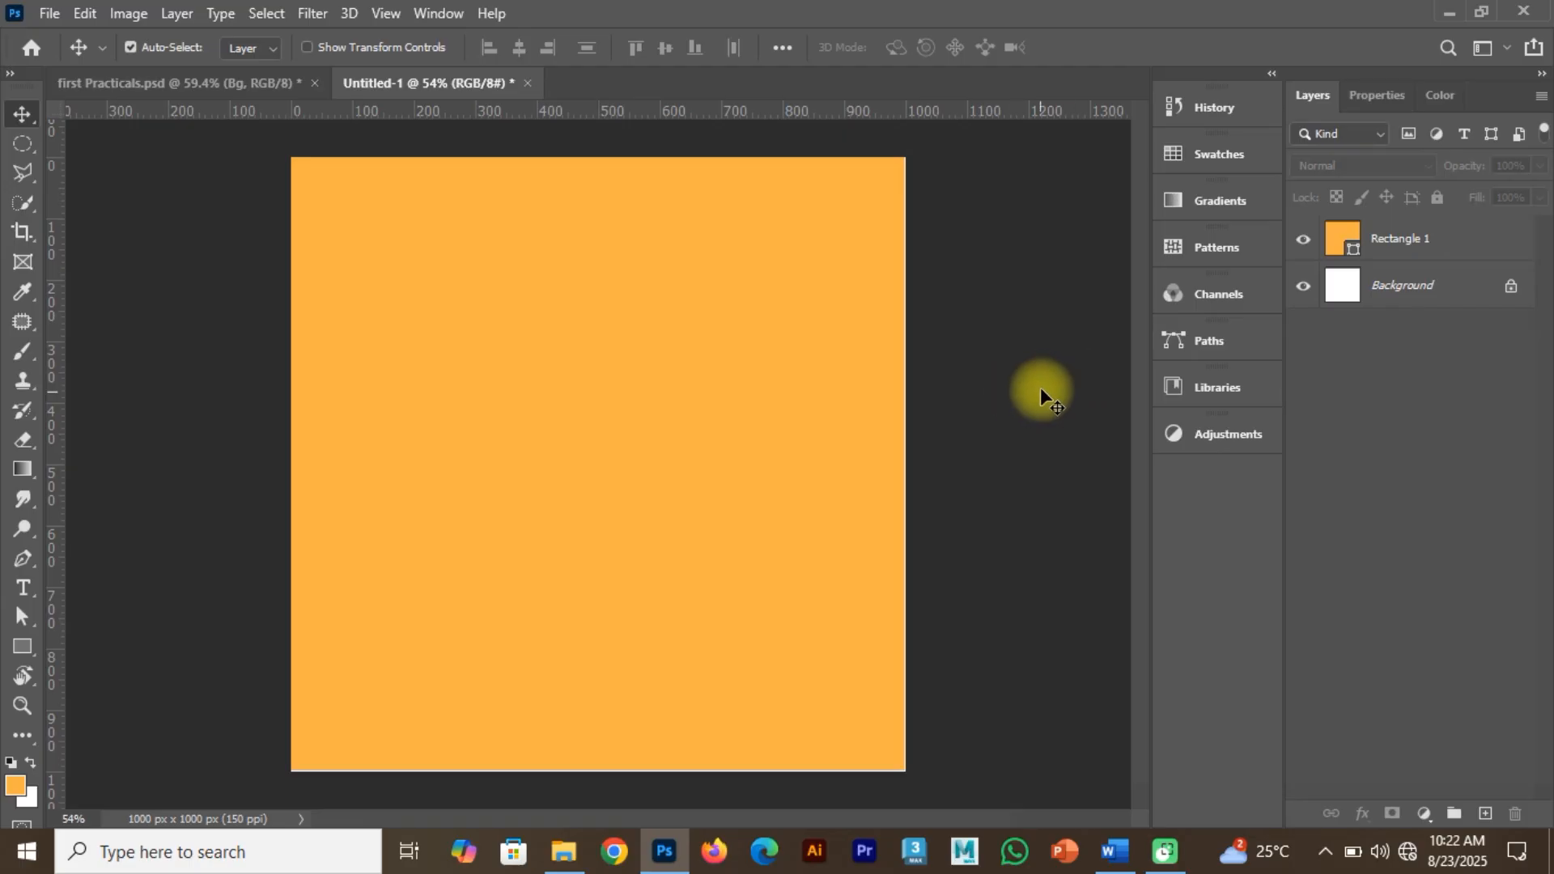
click(1398, 239)
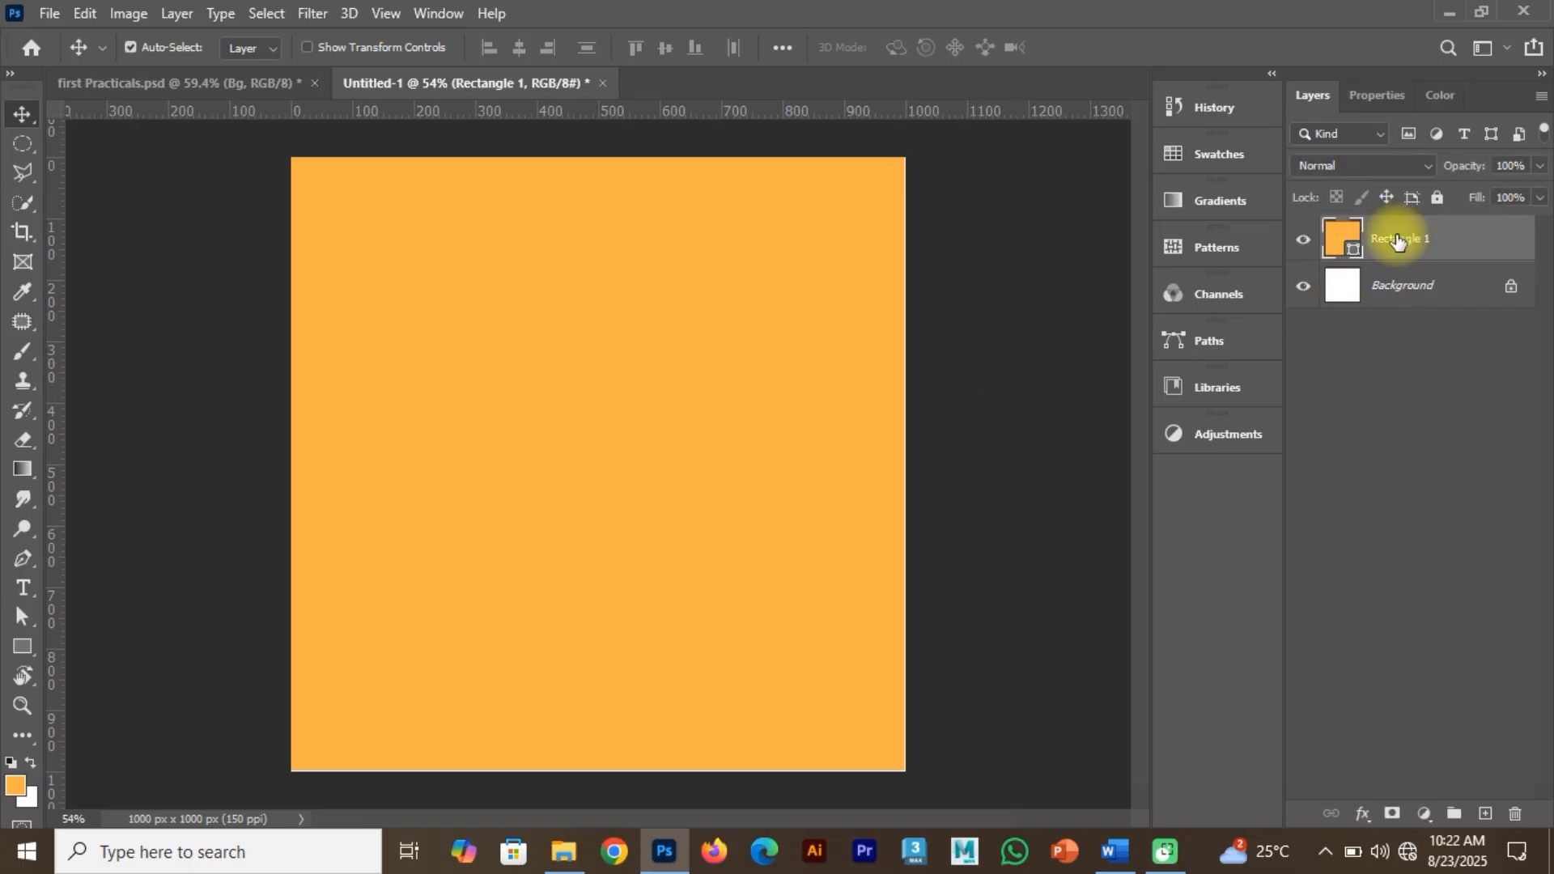
double_click(1338, 237)
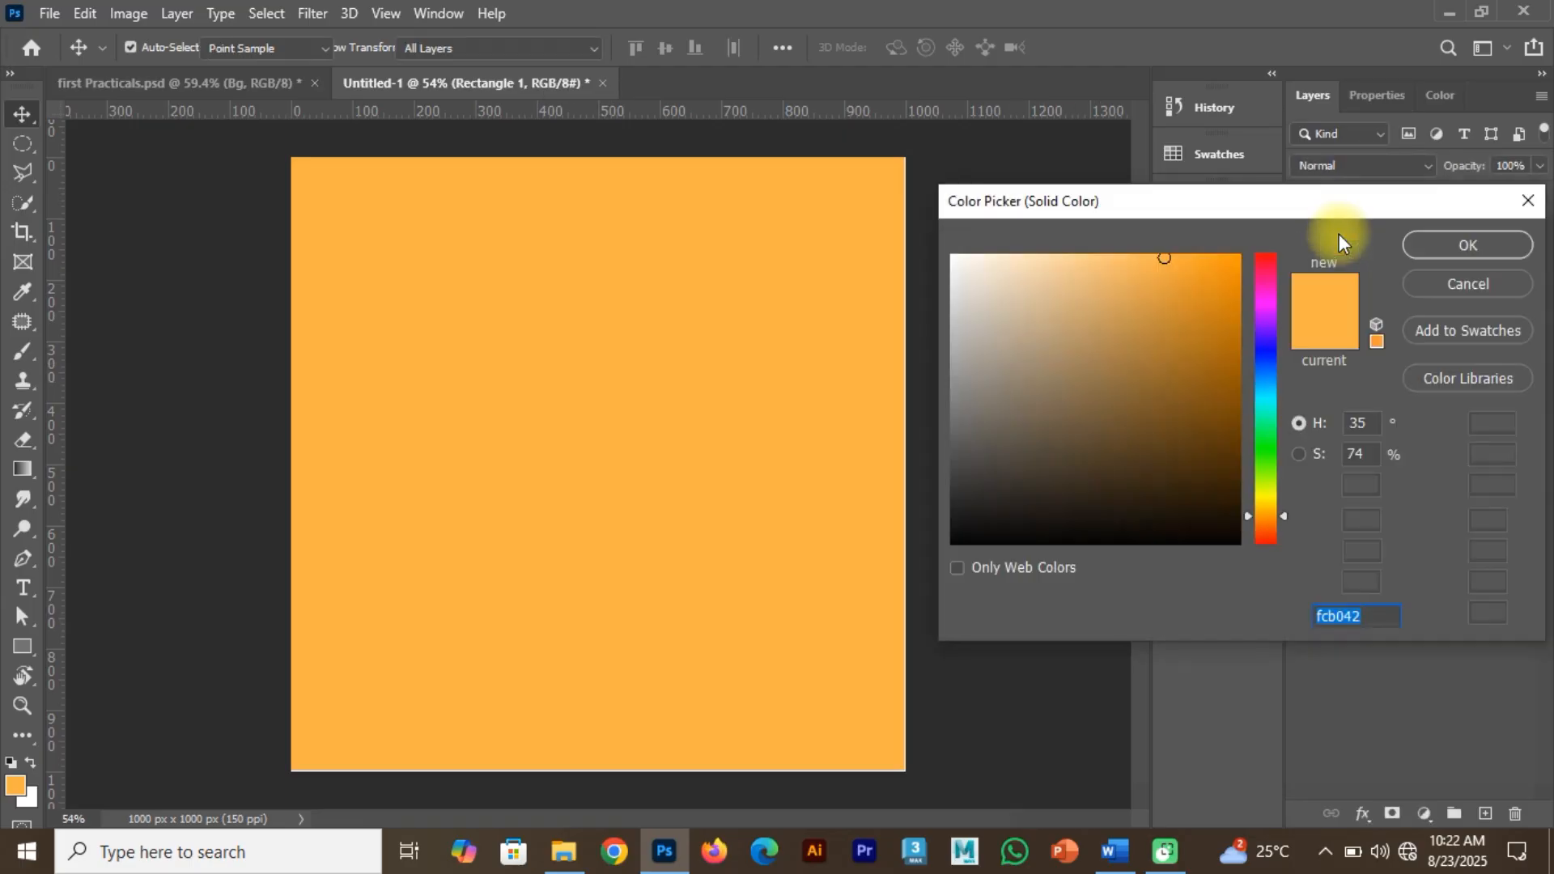
key(ctrl+v)
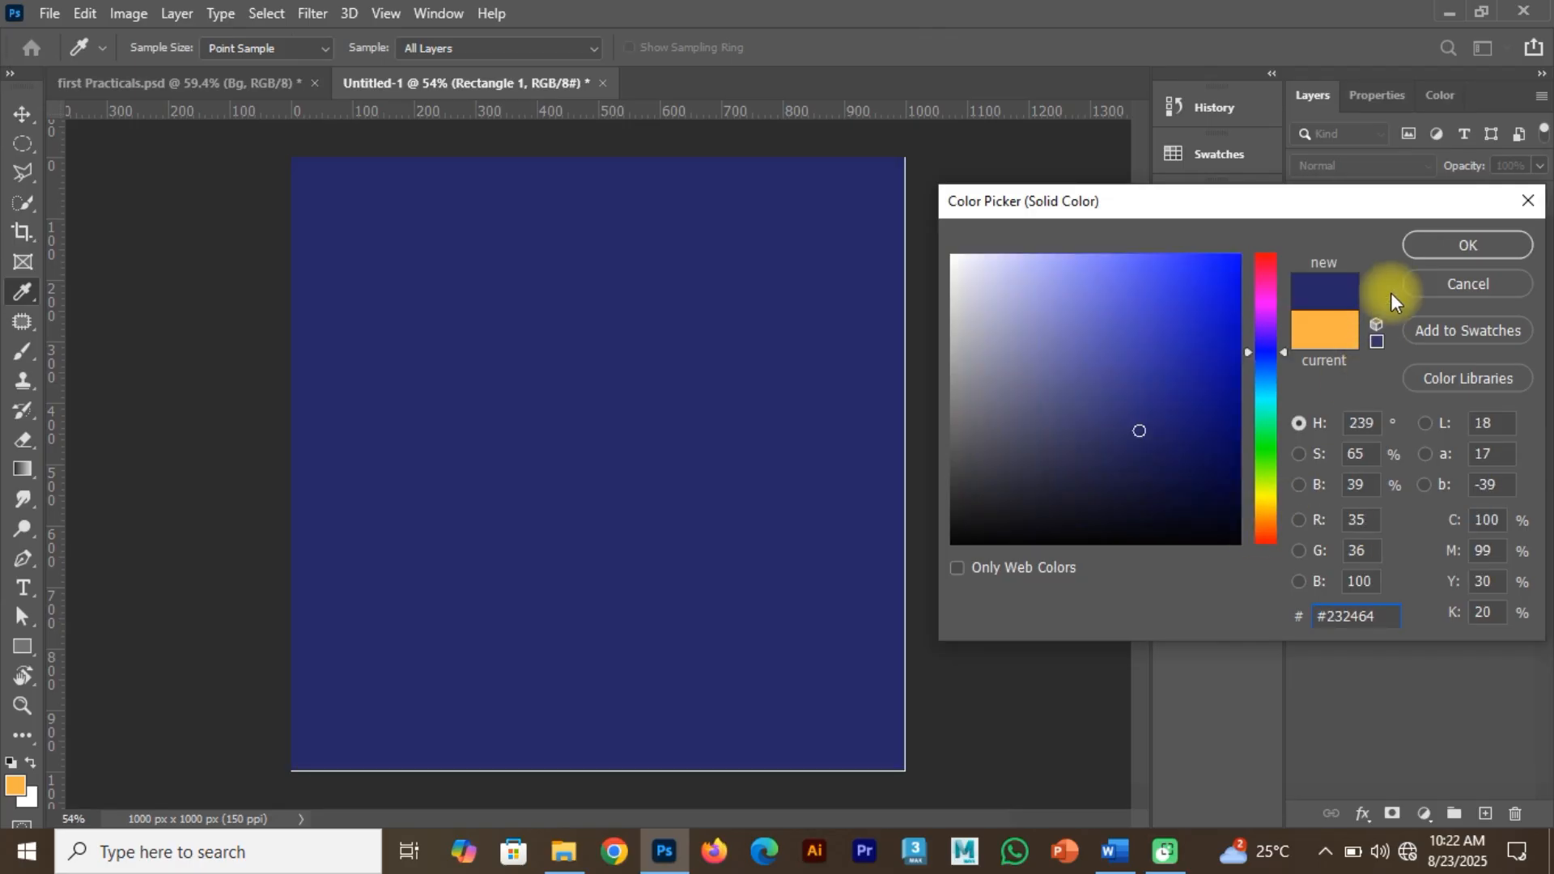
click(1449, 245)
Nudge the blue rectangle into alignment with the canvas and enlarge it to about 102% so it extends past the canvas edges.
drag(596, 474, 599, 477)
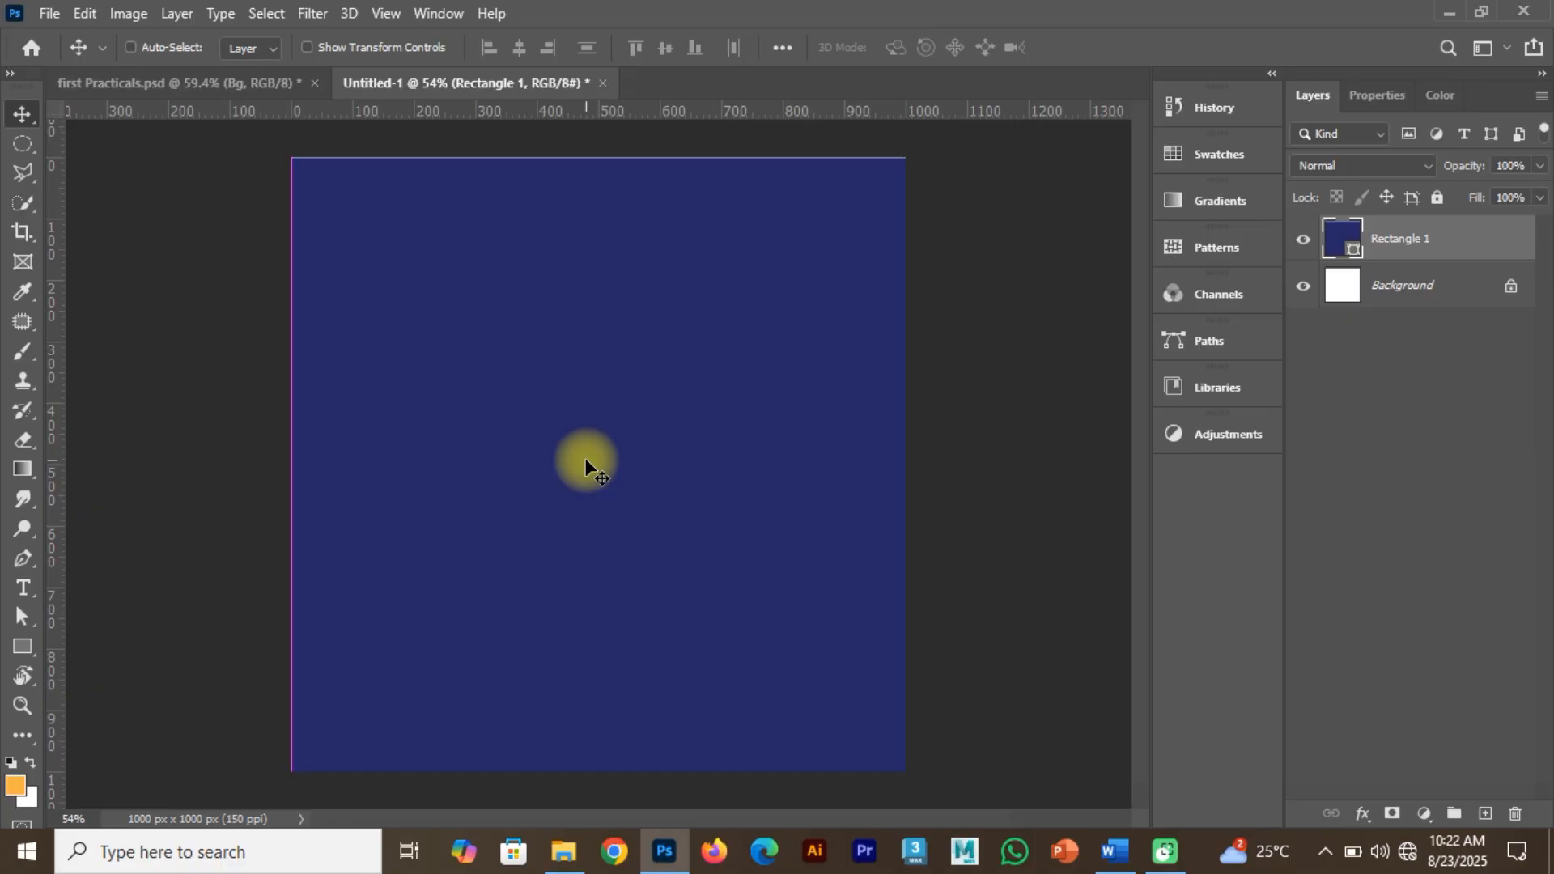
key(ctrl+t)
drag(599, 163, 598, 147)
drag(291, 455, 289, 457)
drag(906, 458, 918, 457)
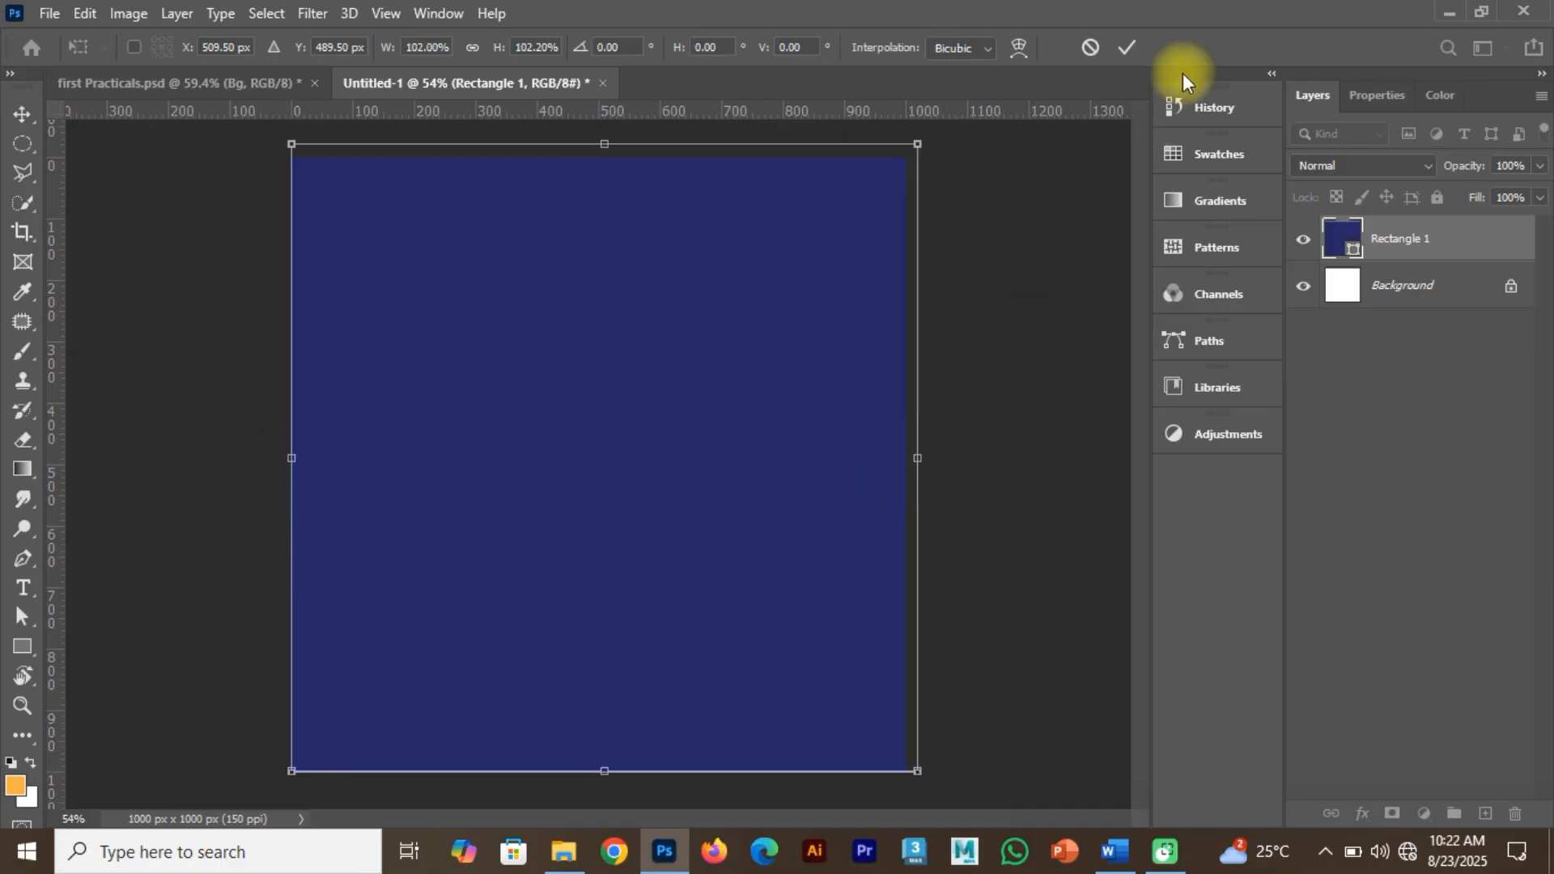
click(1126, 47)
Duplicate the blue rectangle layer.
click(1430, 242)
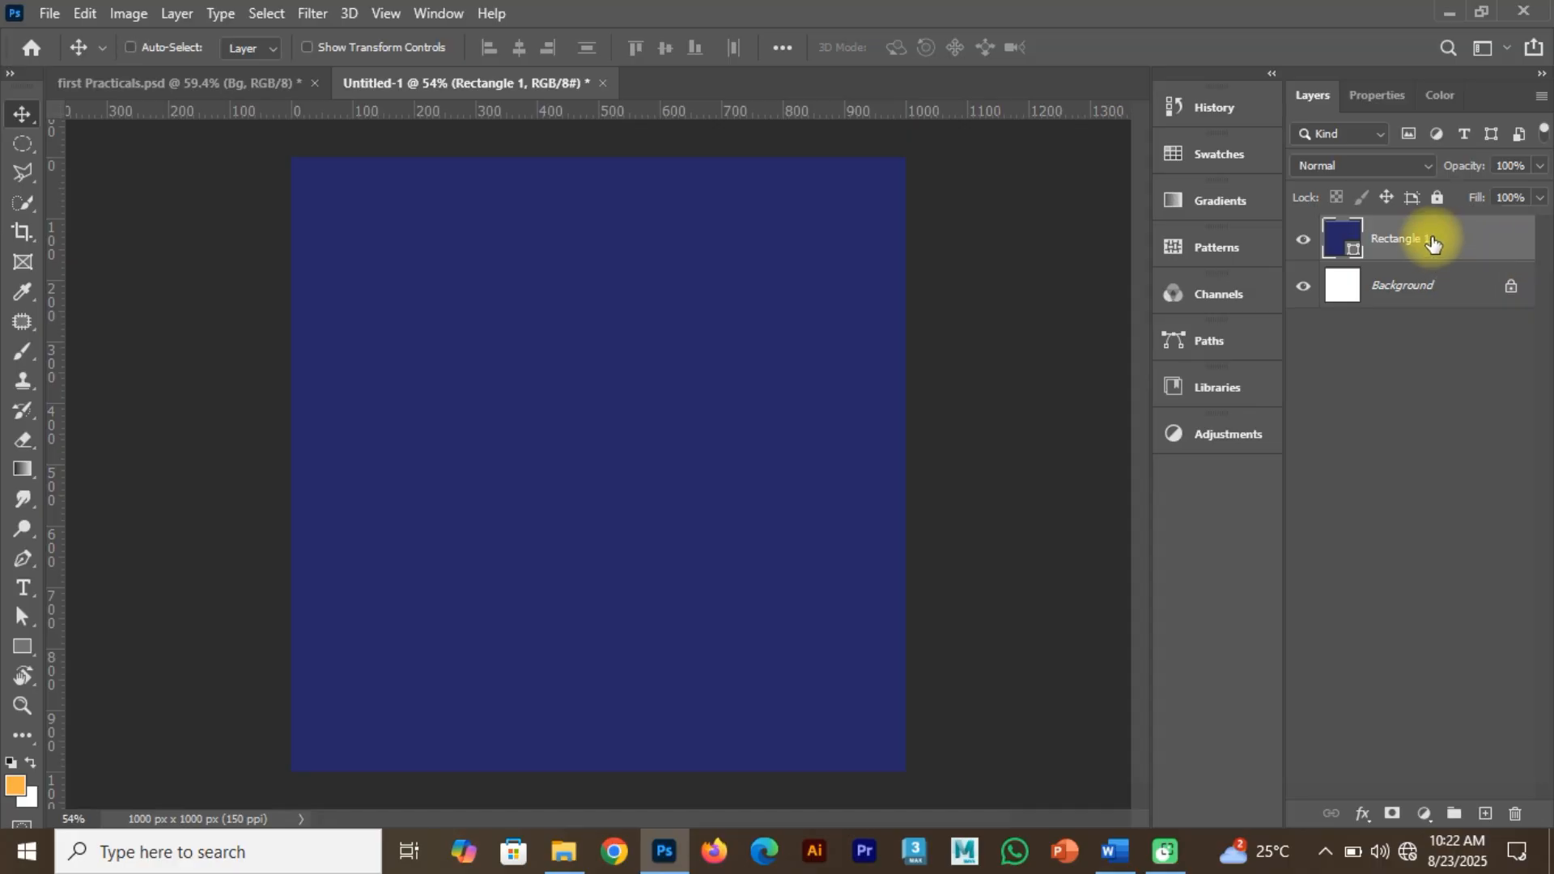
key(ctrl+j)
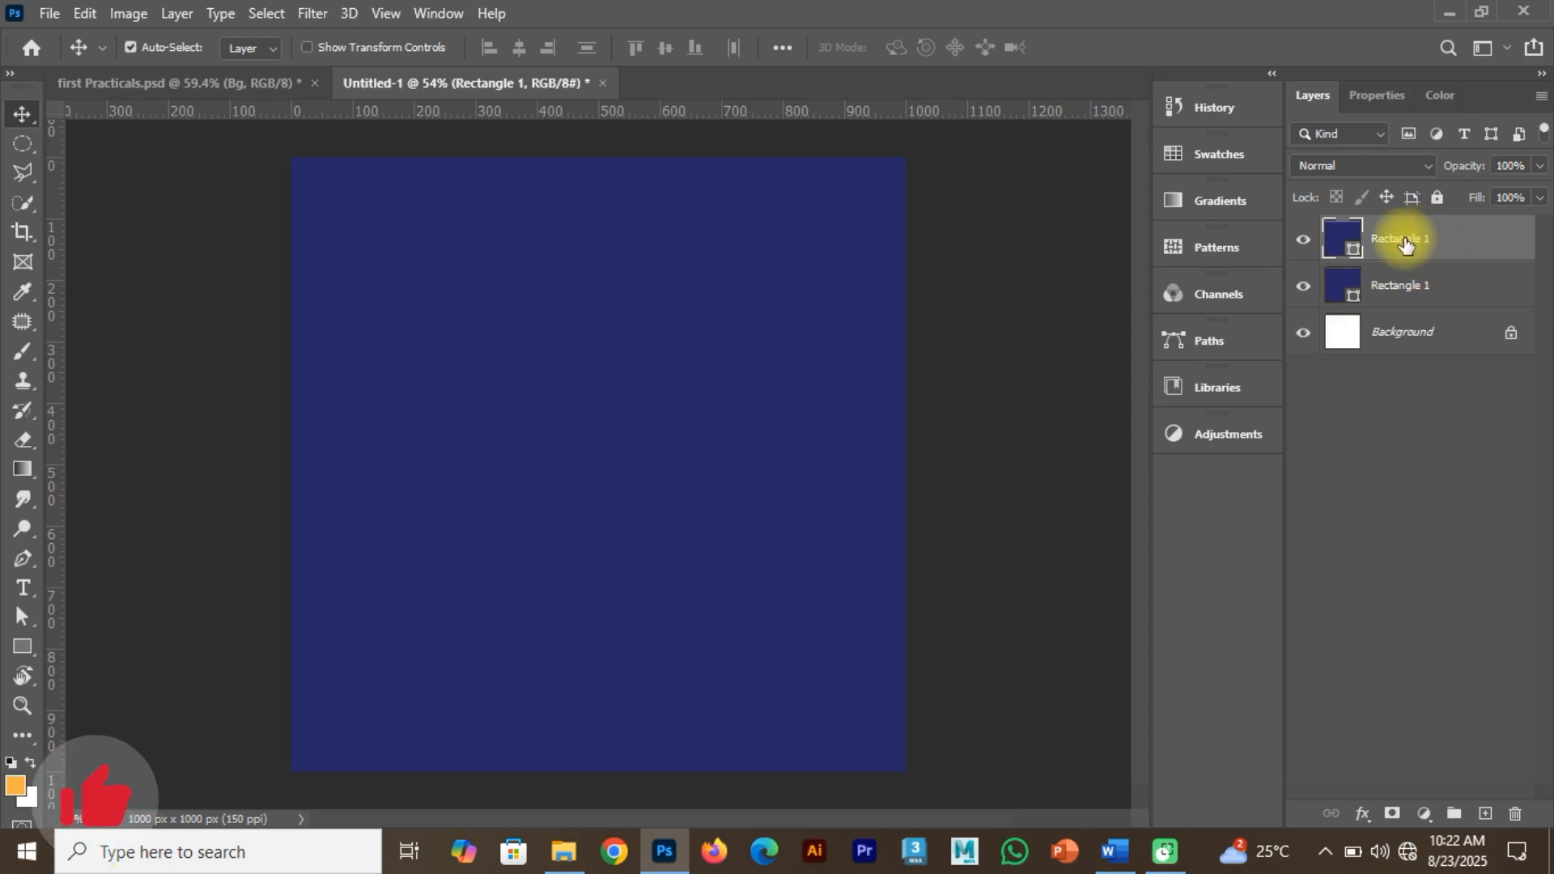
Copy the primary orange code #F7780B from the Colour code document in Word and return to Photoshop.
key(alt+Tab)
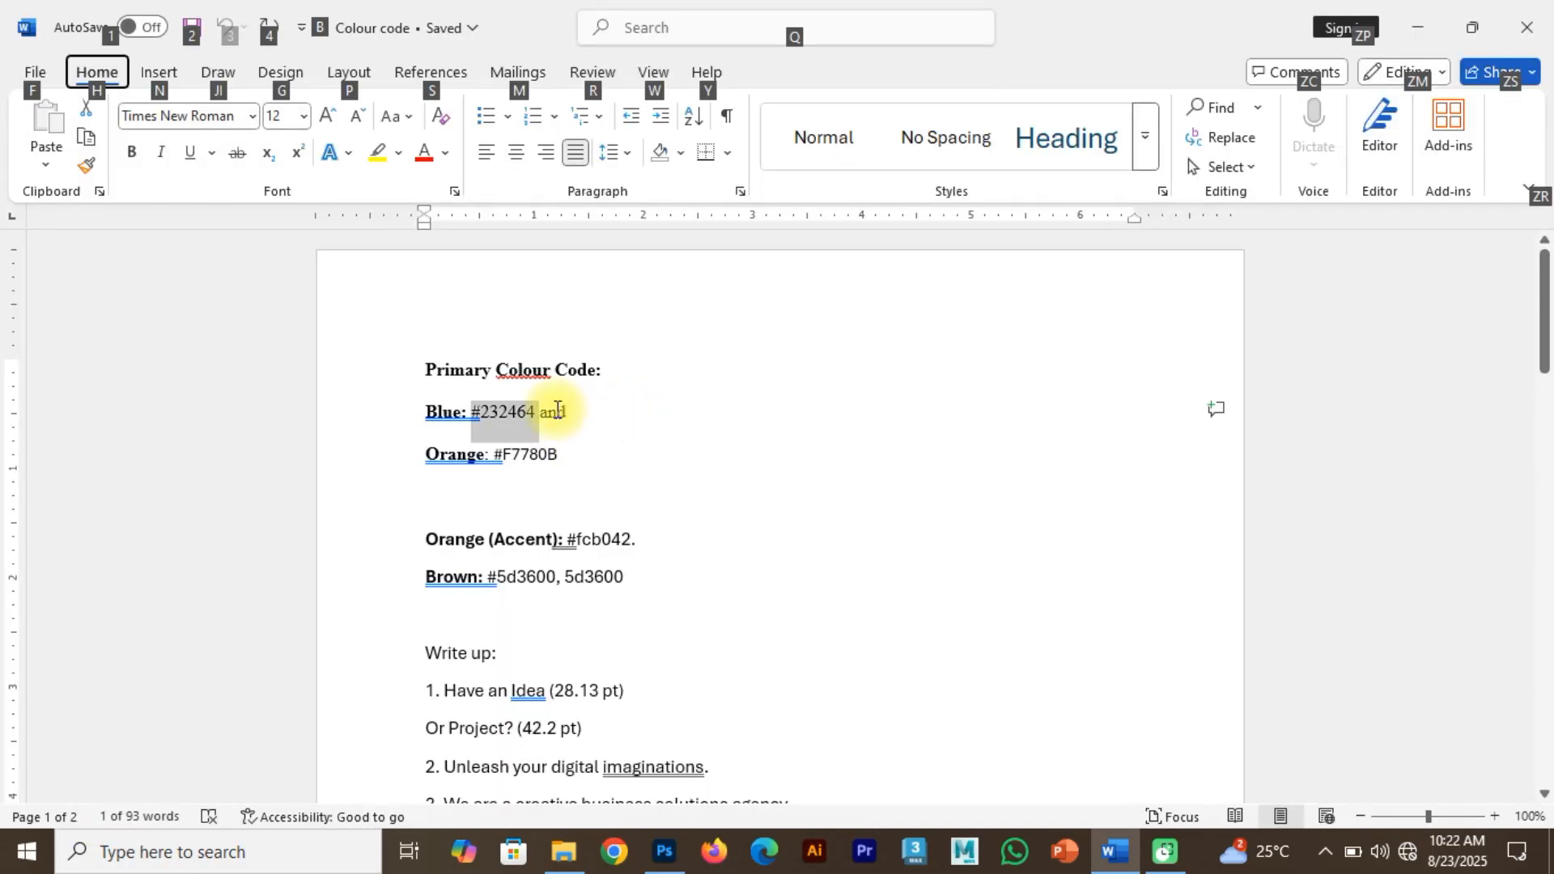
drag(557, 454, 495, 455)
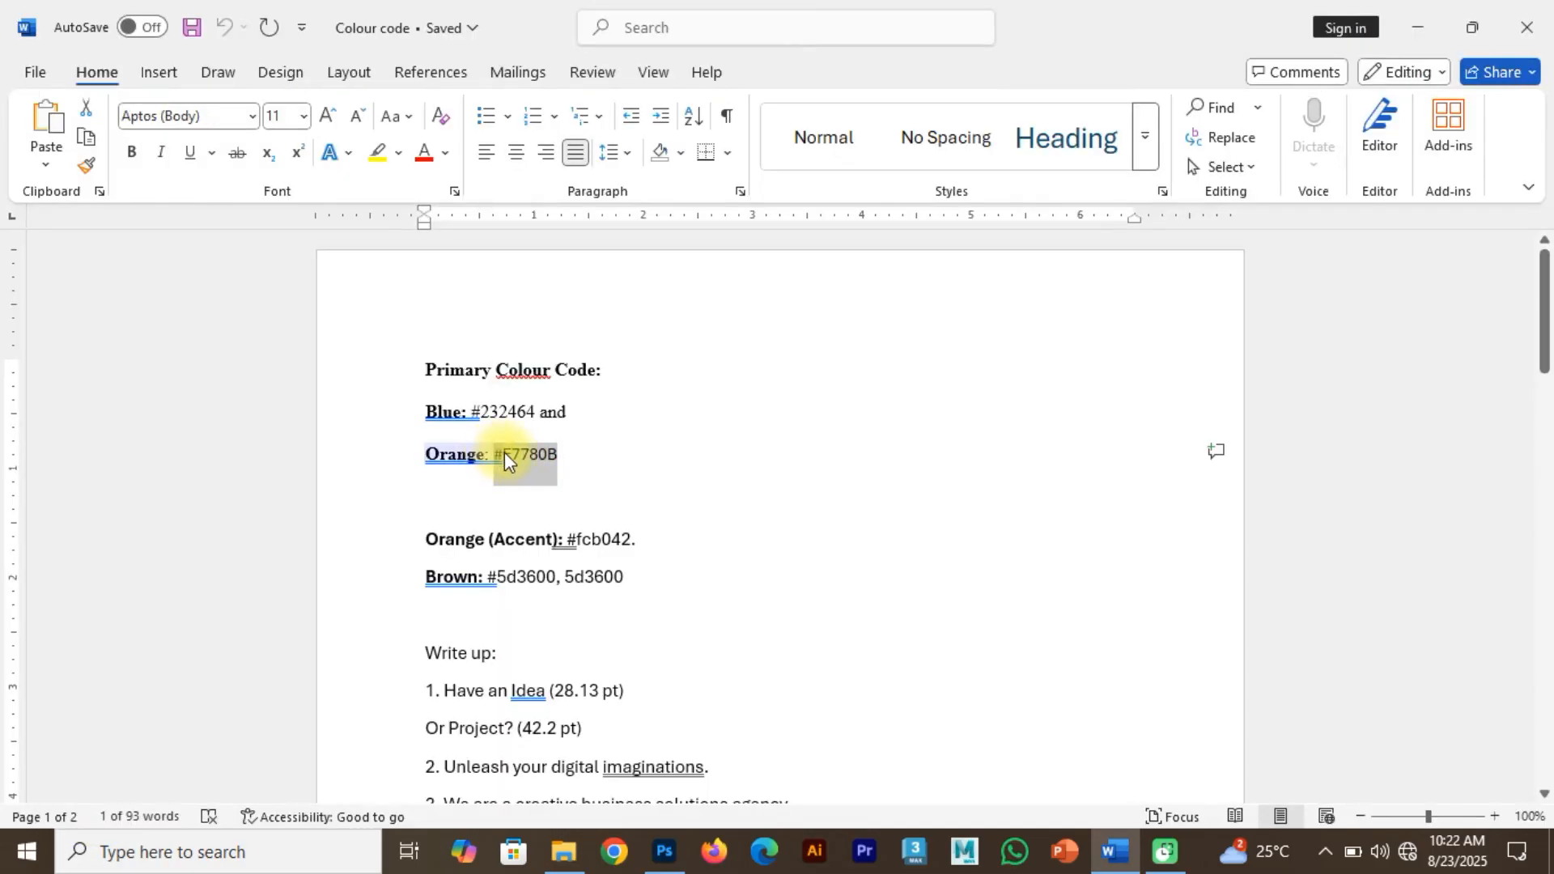
key(alt+Tab)
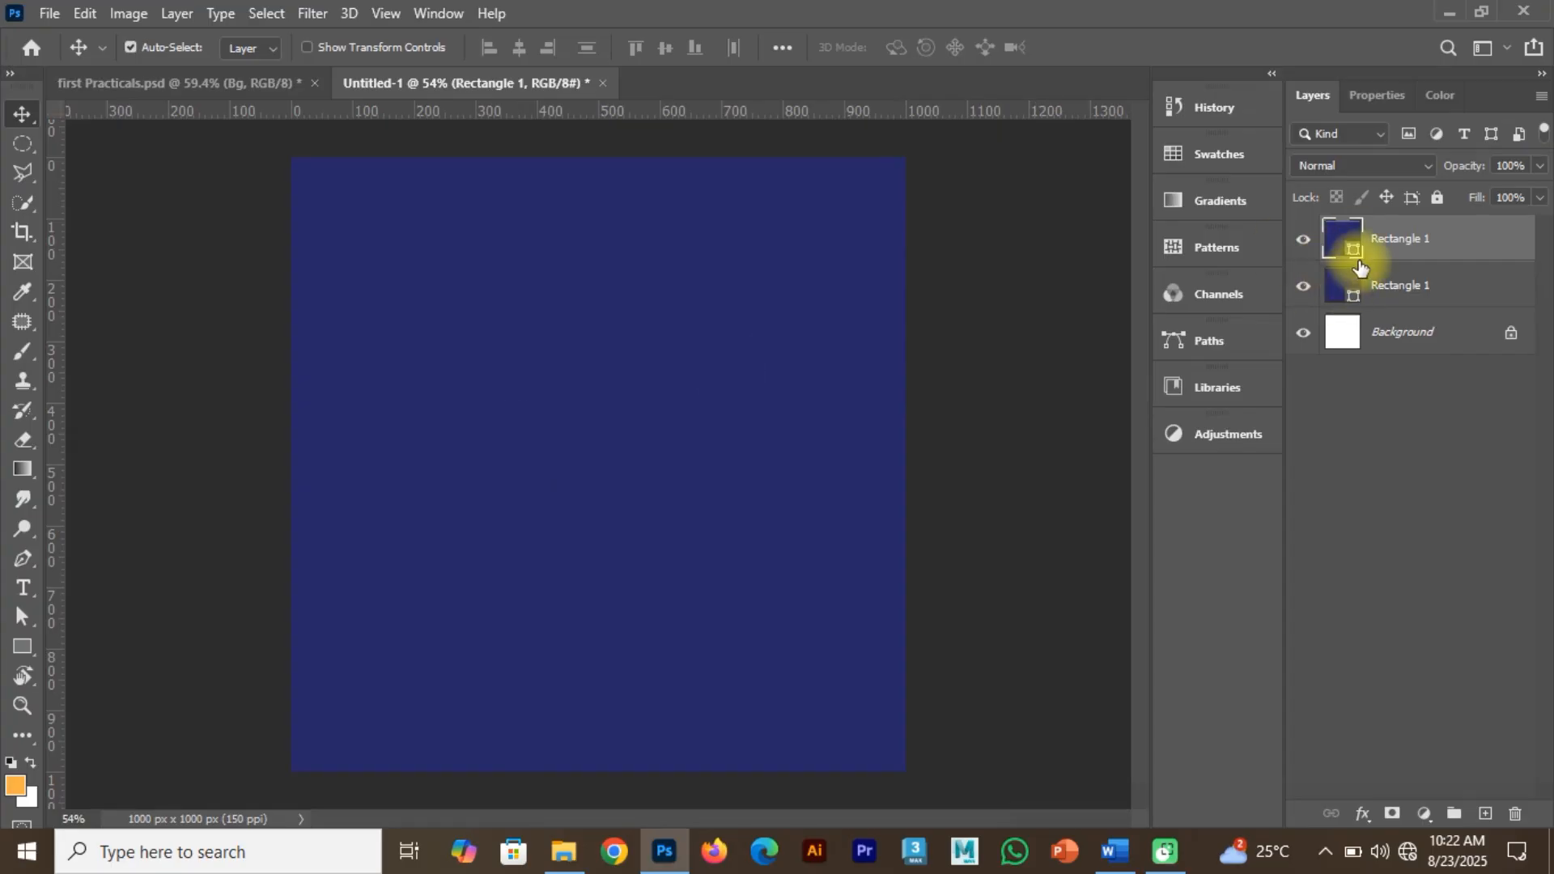
Check the reference design in first Practicals.psd and set the upper rectangle's fill colour to #F7780B.
click(267, 83)
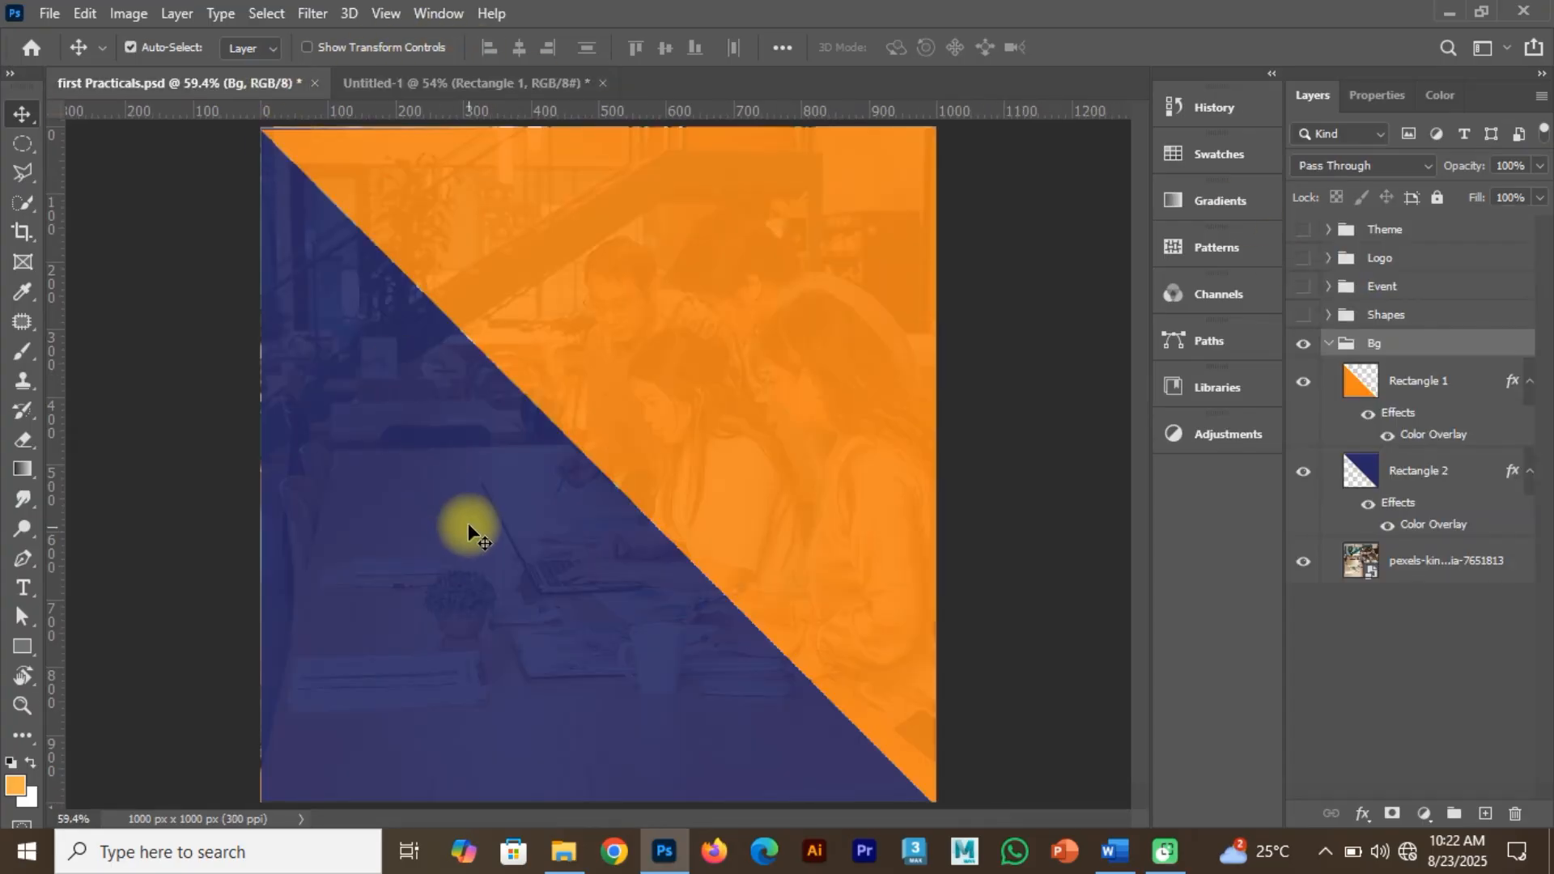
click(410, 84)
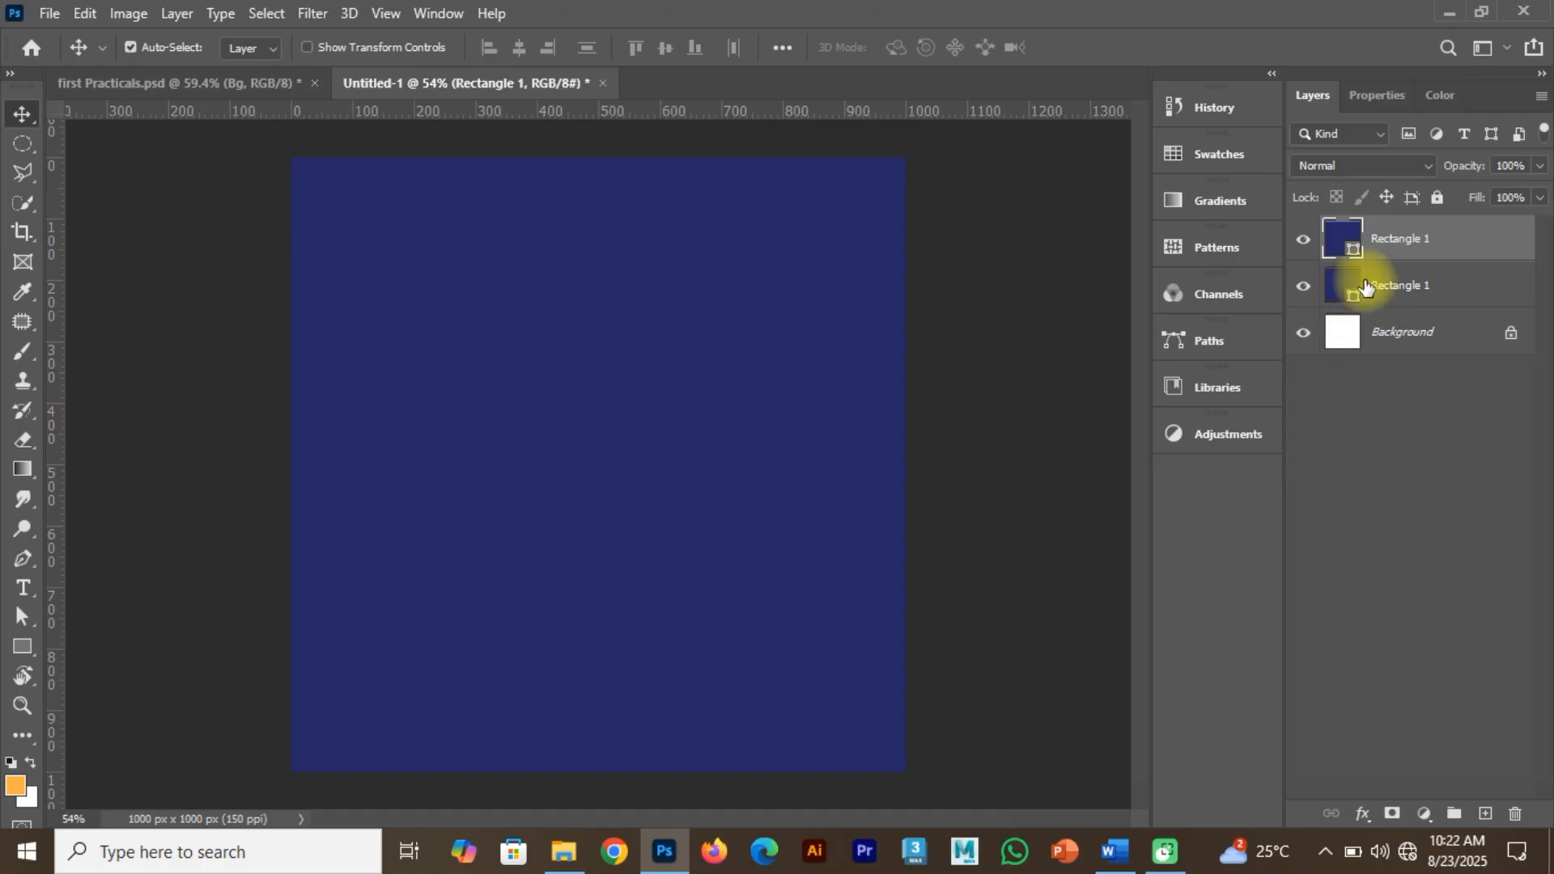
double_click(1344, 237)
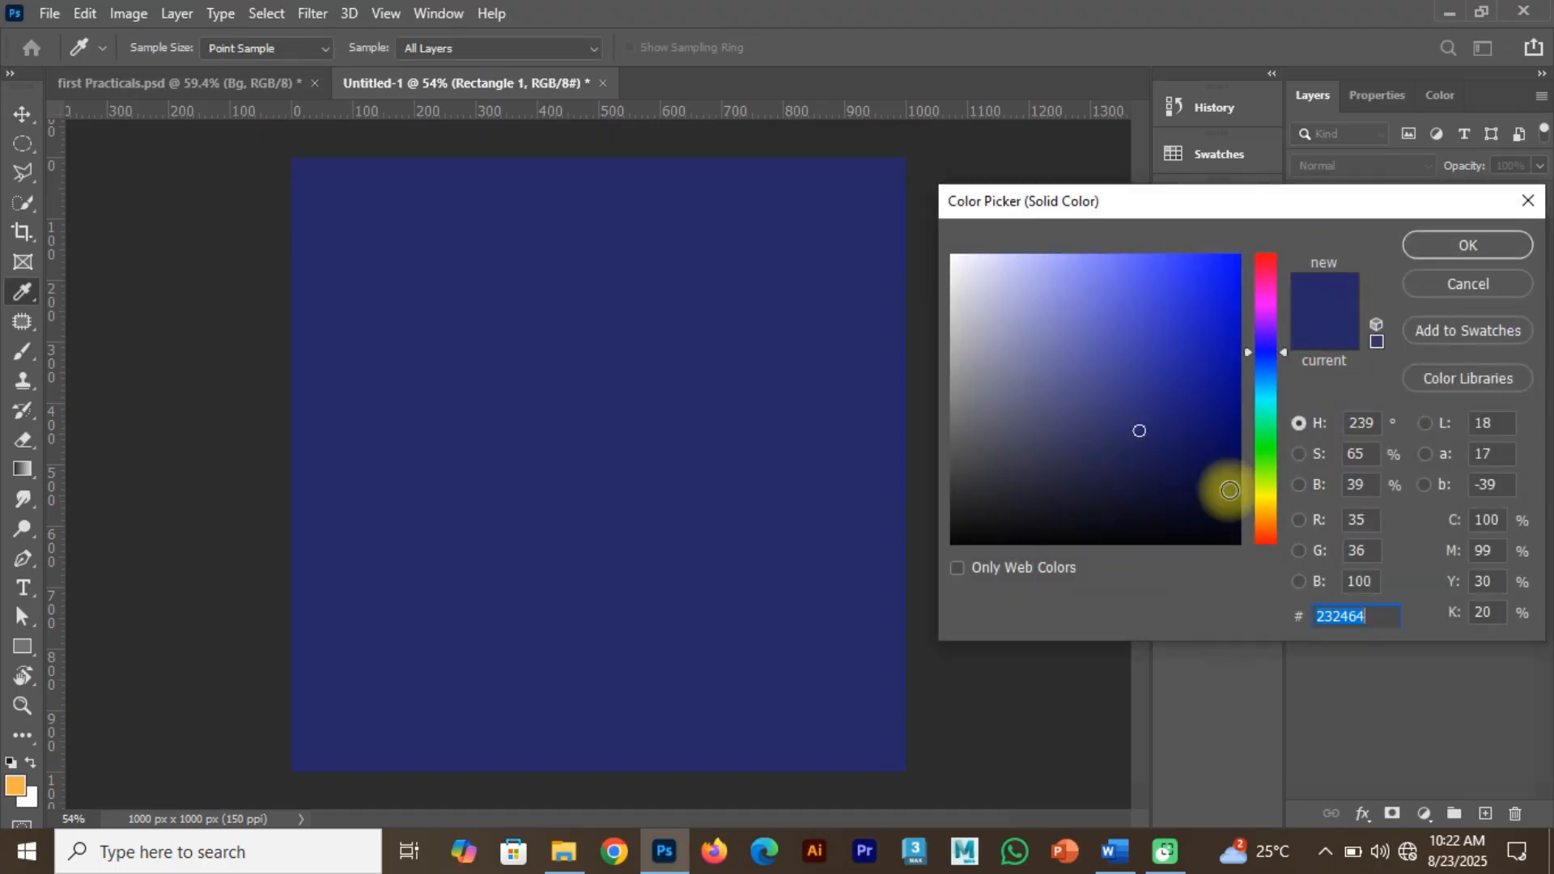
key(ctrl+v)
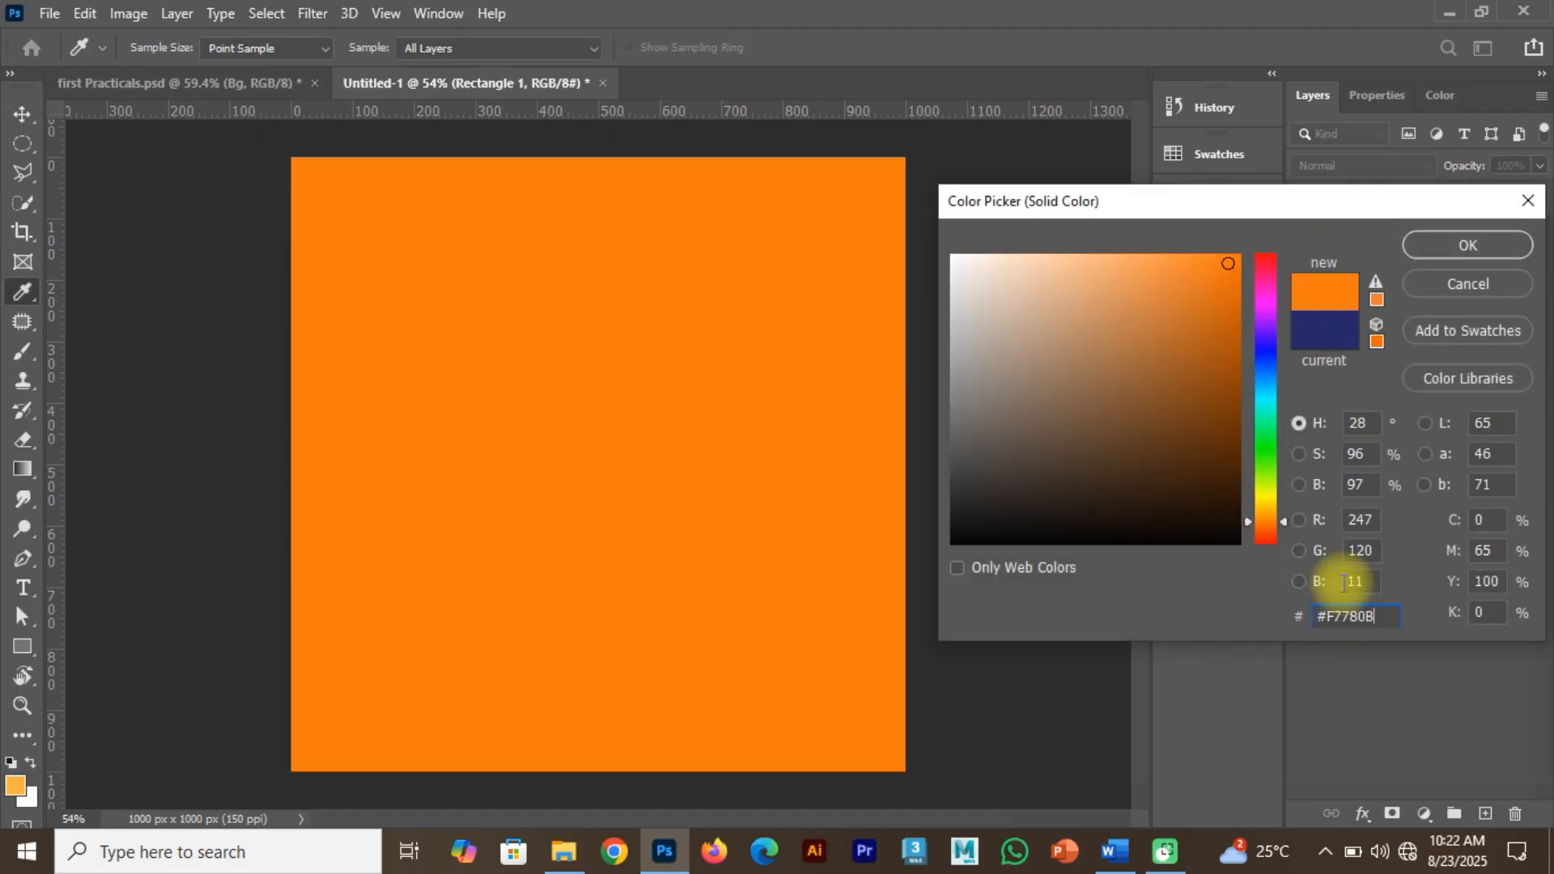
click(1475, 240)
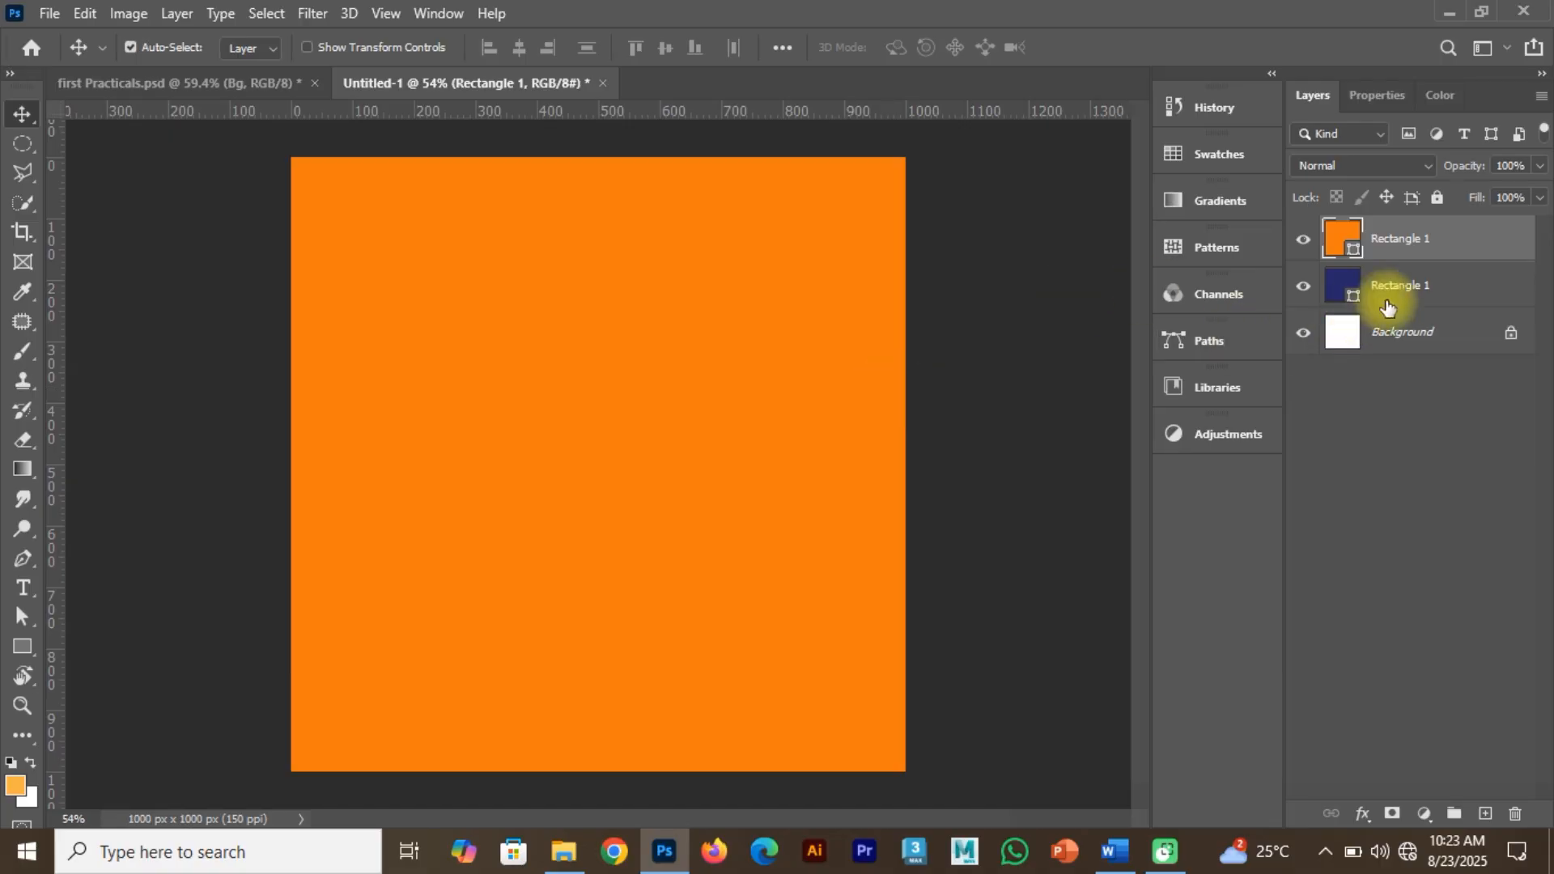
Lock both the orange and the blue rectangle layers.
click(1424, 287)
ctrl+click(1428, 240)
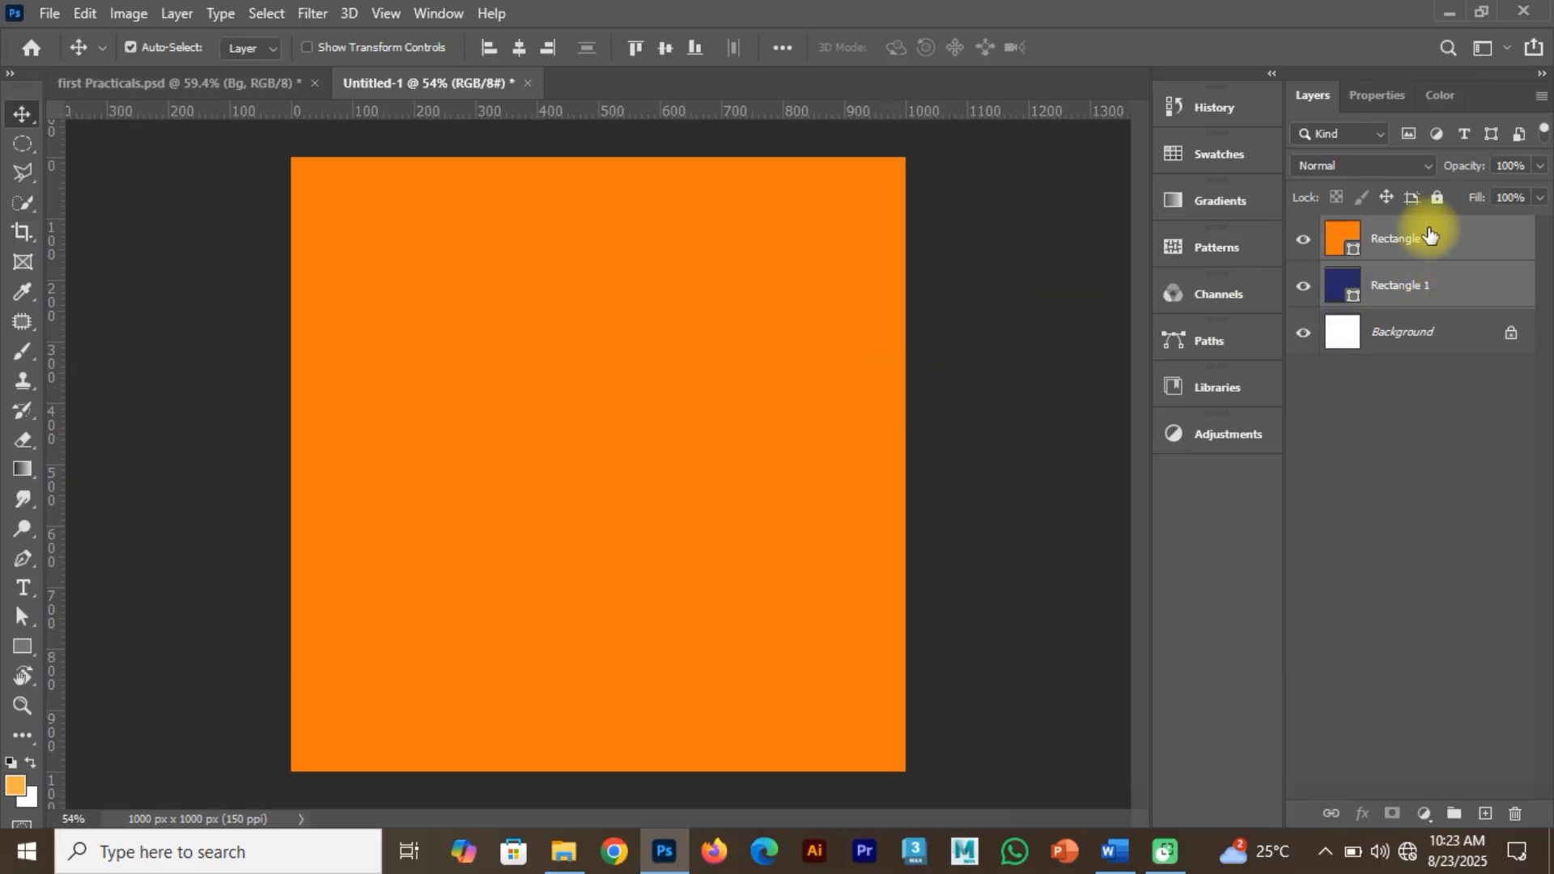
click(1438, 197)
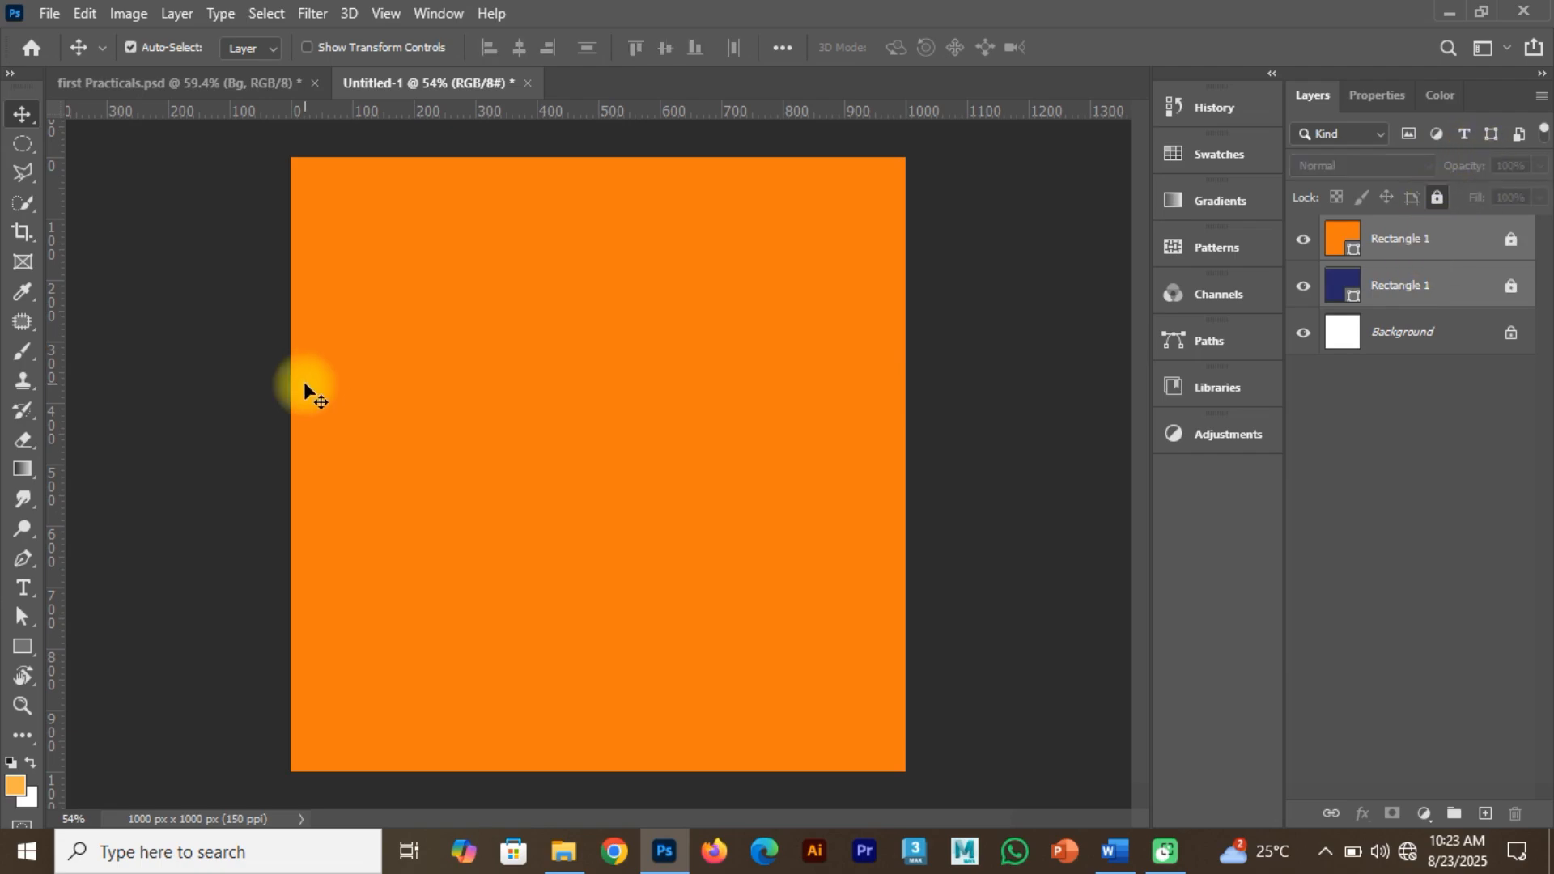
Draw a straight diagonal segment with the Pen tool in Shape mode from the canvas's top-left corner to its bottom-right corner.
key(p)
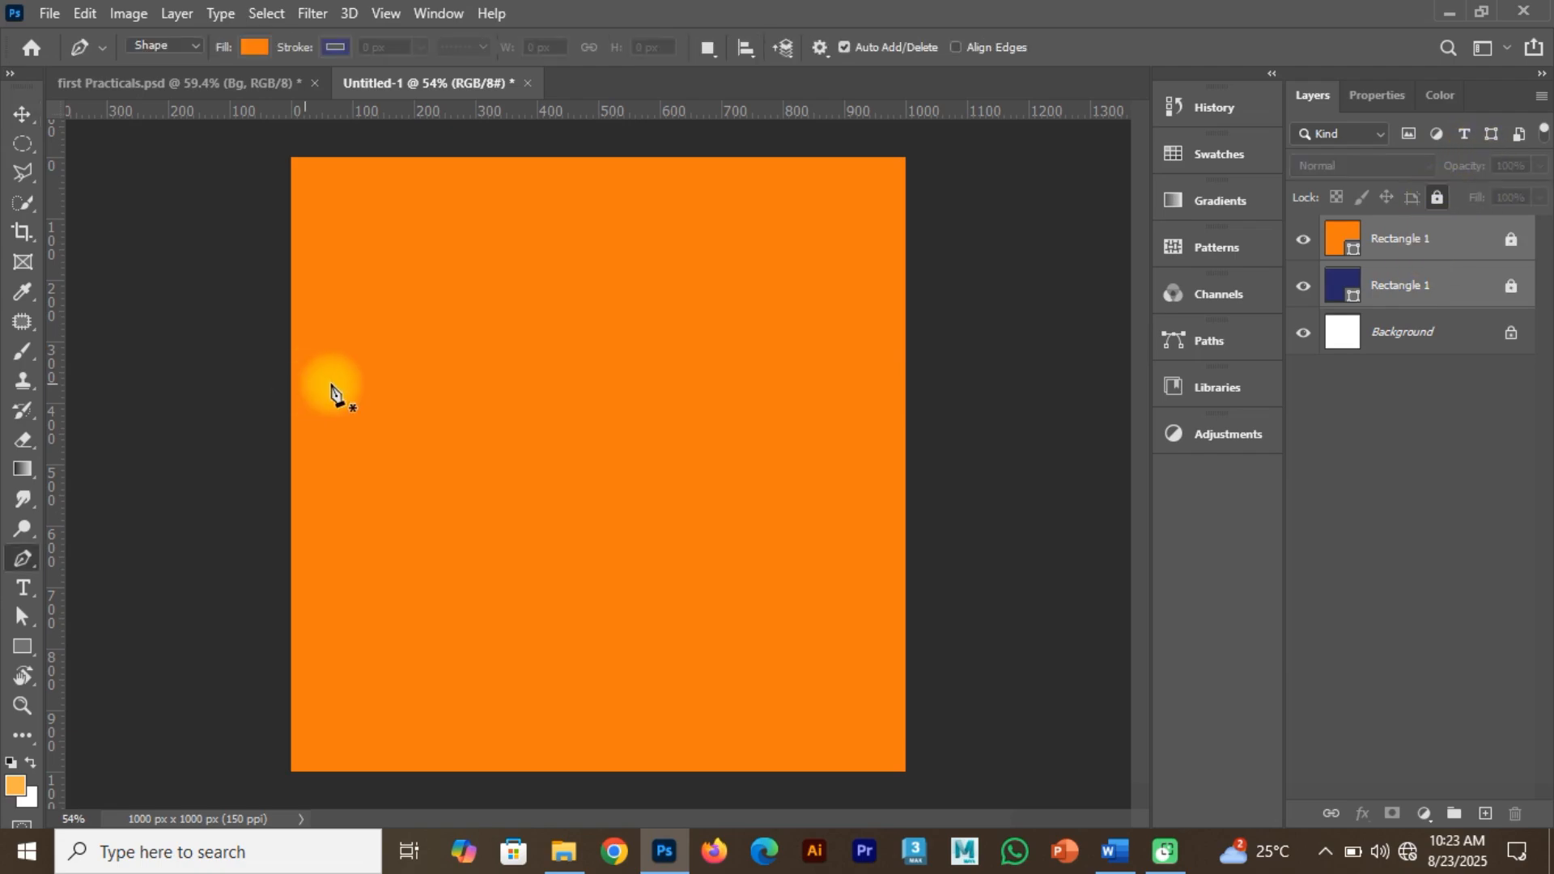
right_click(22, 565)
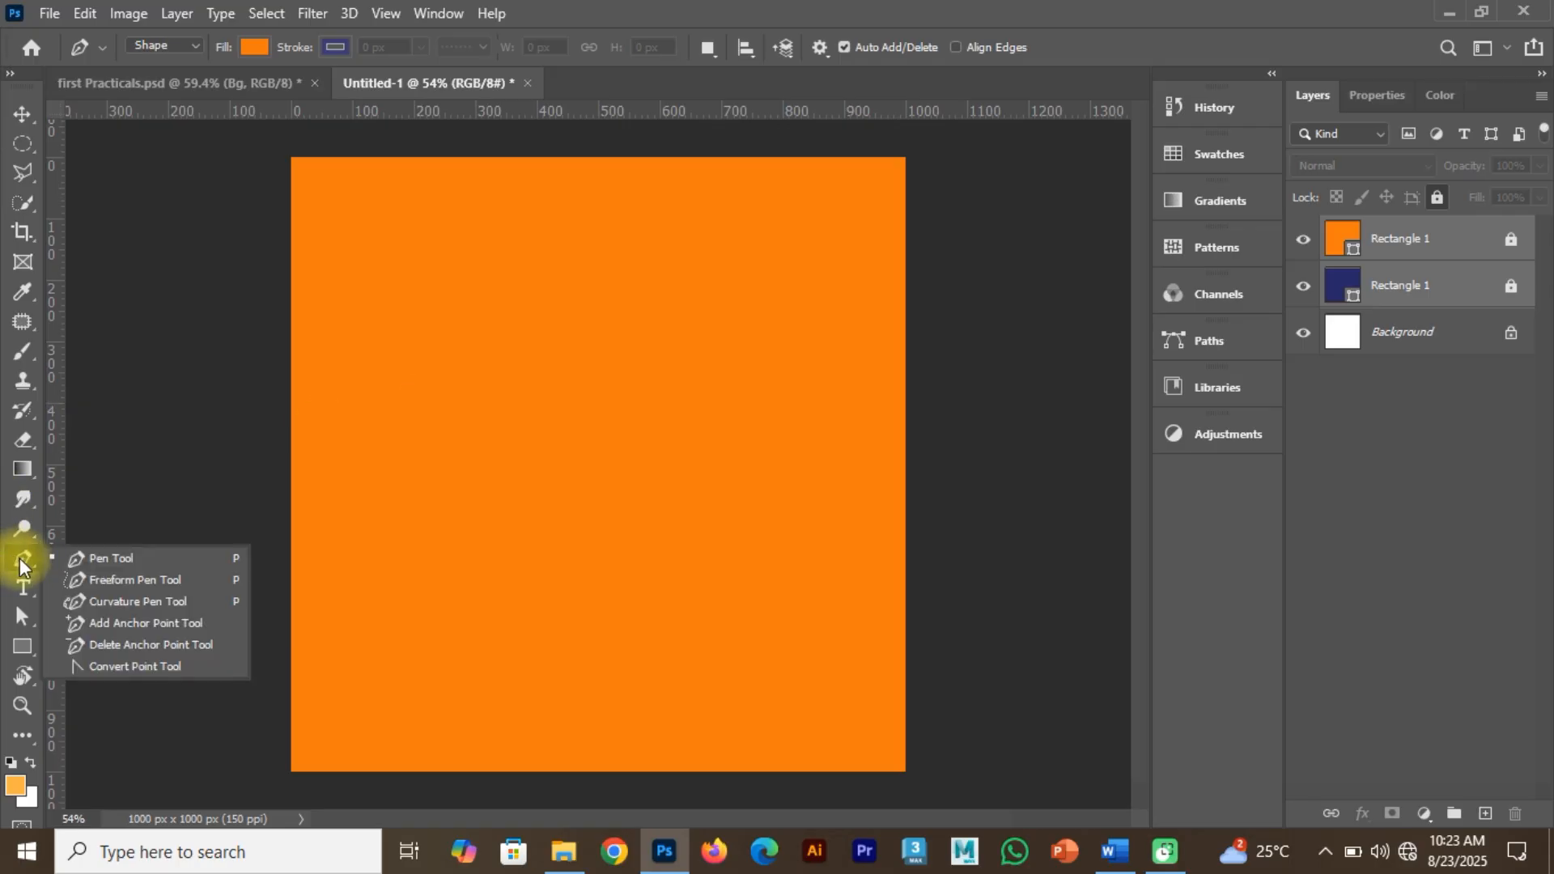
click(104, 558)
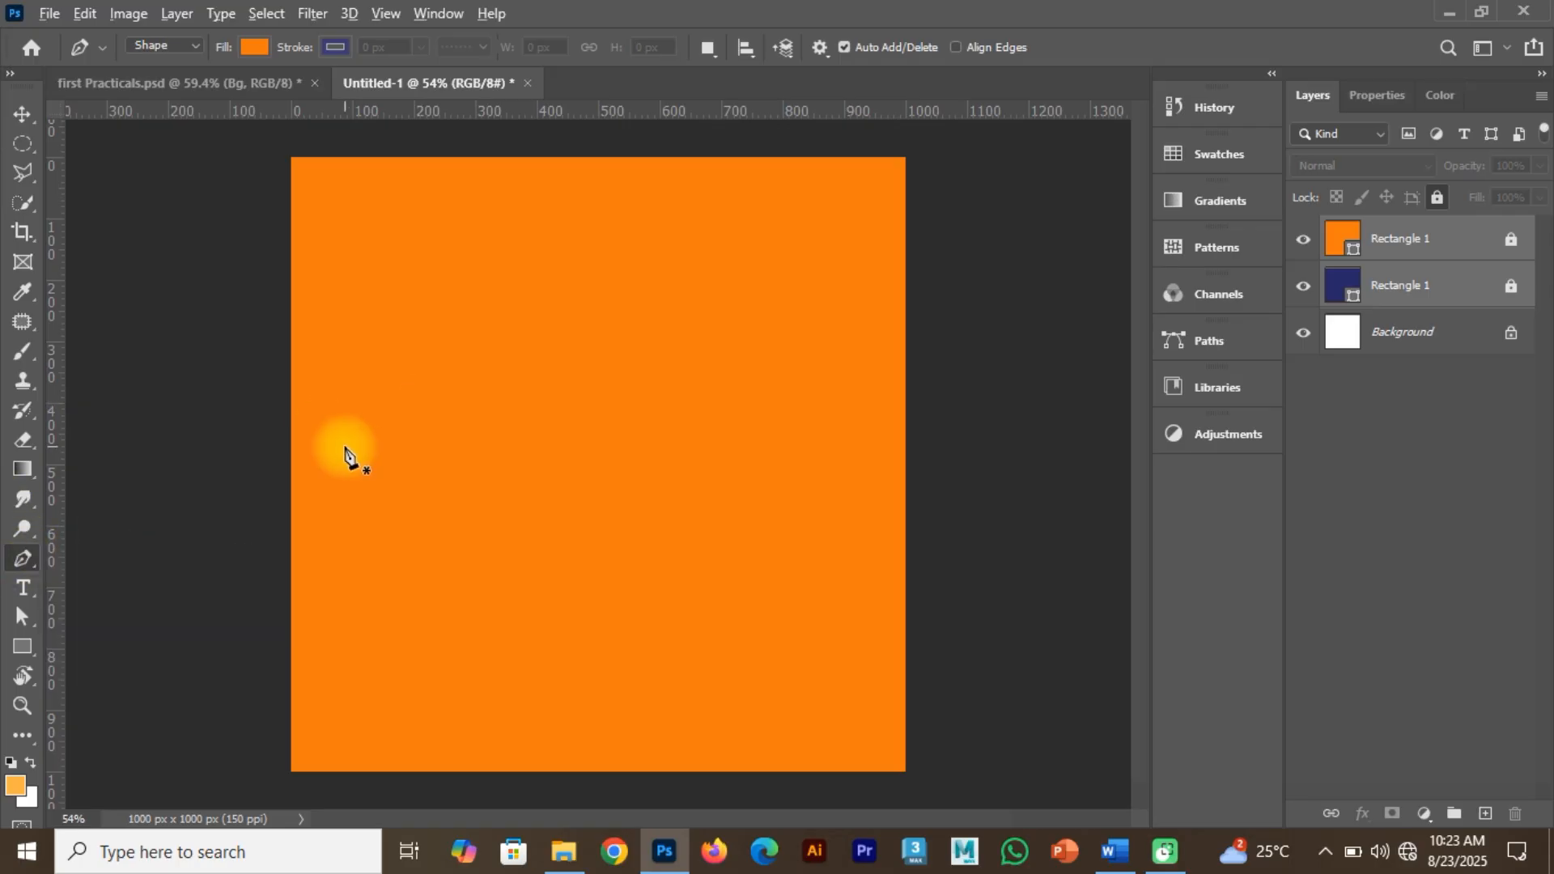
scroll(348, 437, down, 1)
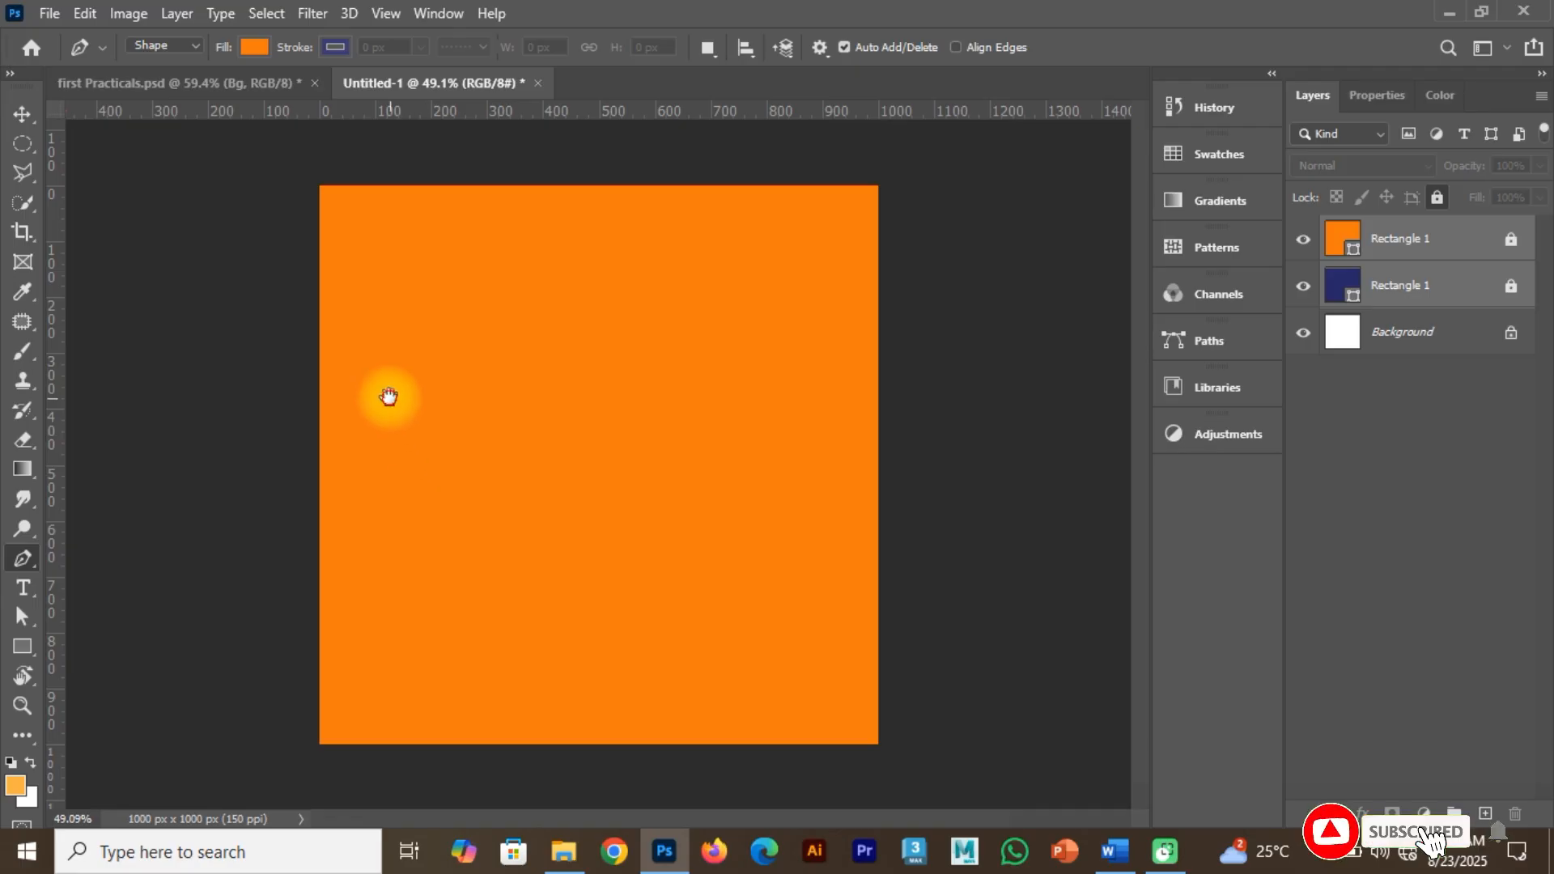
scroll(340, 250, up, 1)
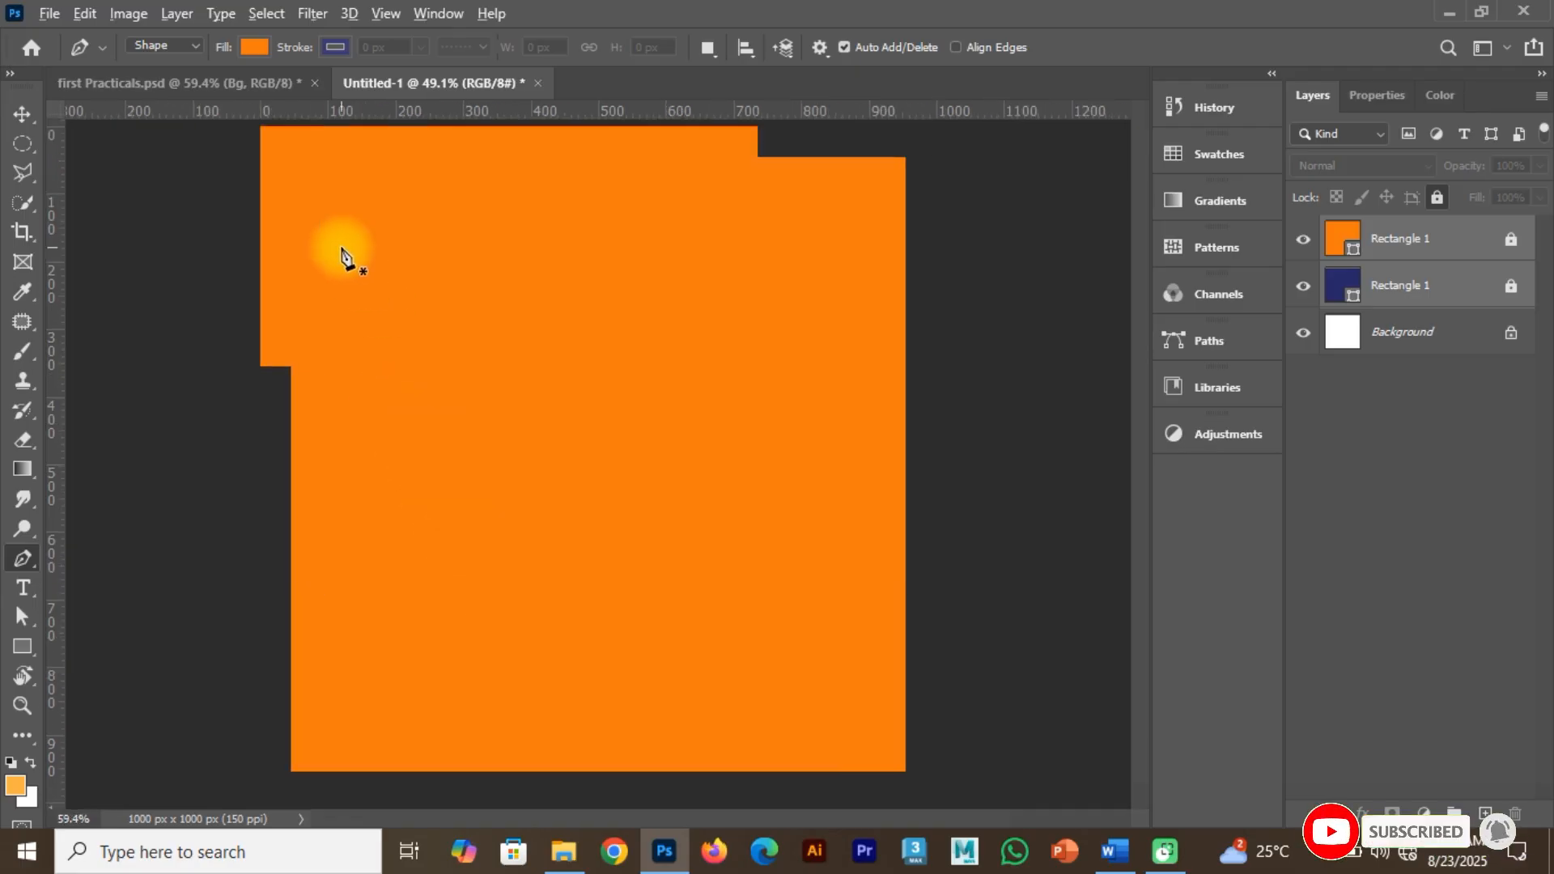
drag(279, 194, 346, 423)
scroll(320, 344, up, 1)
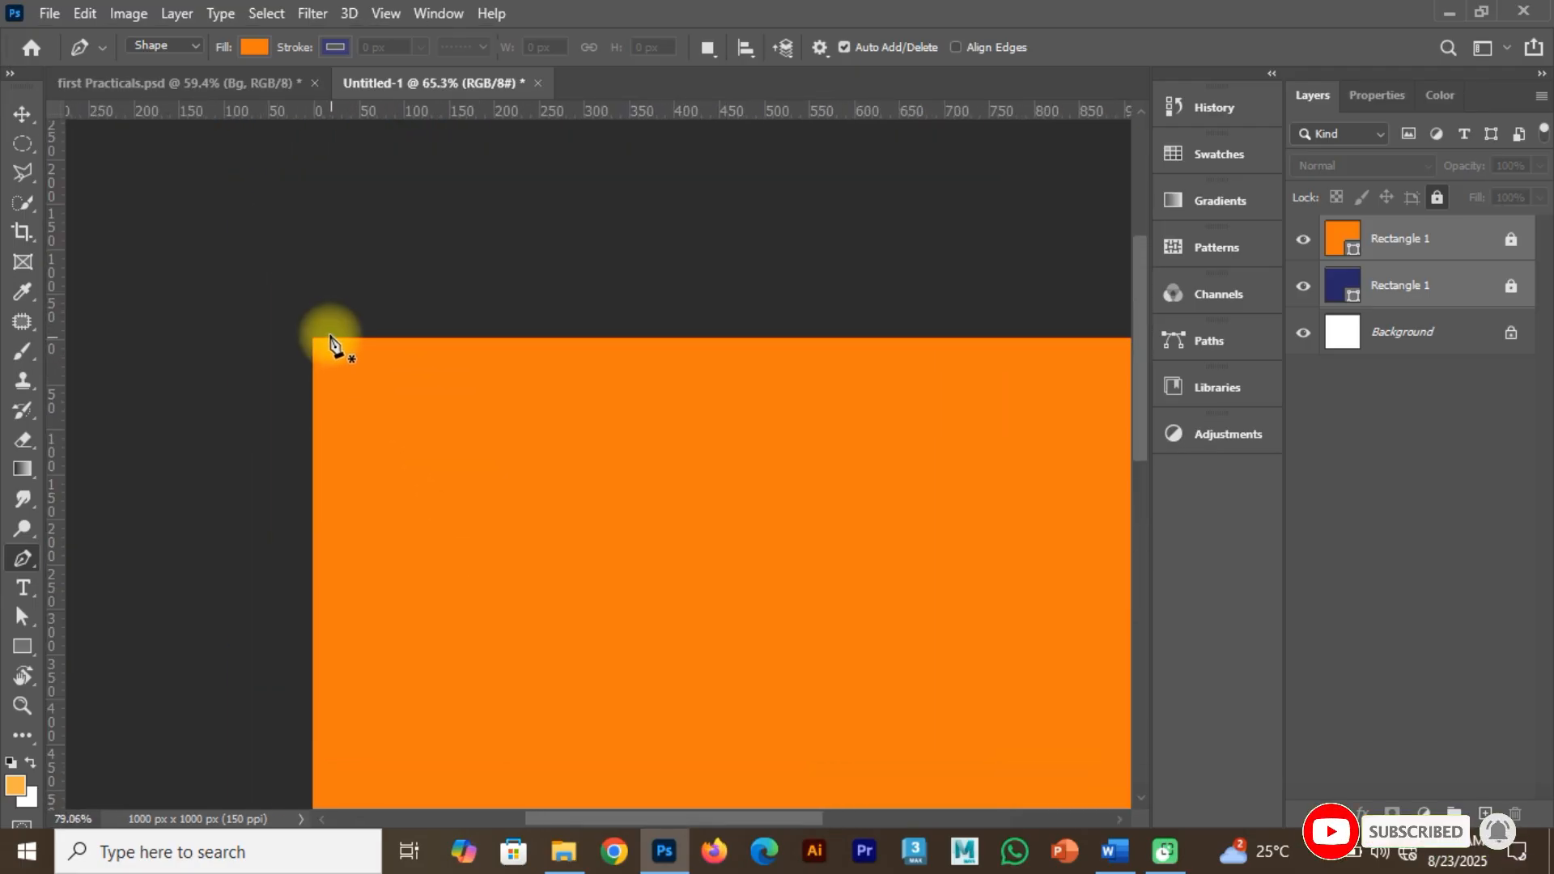
click(314, 340)
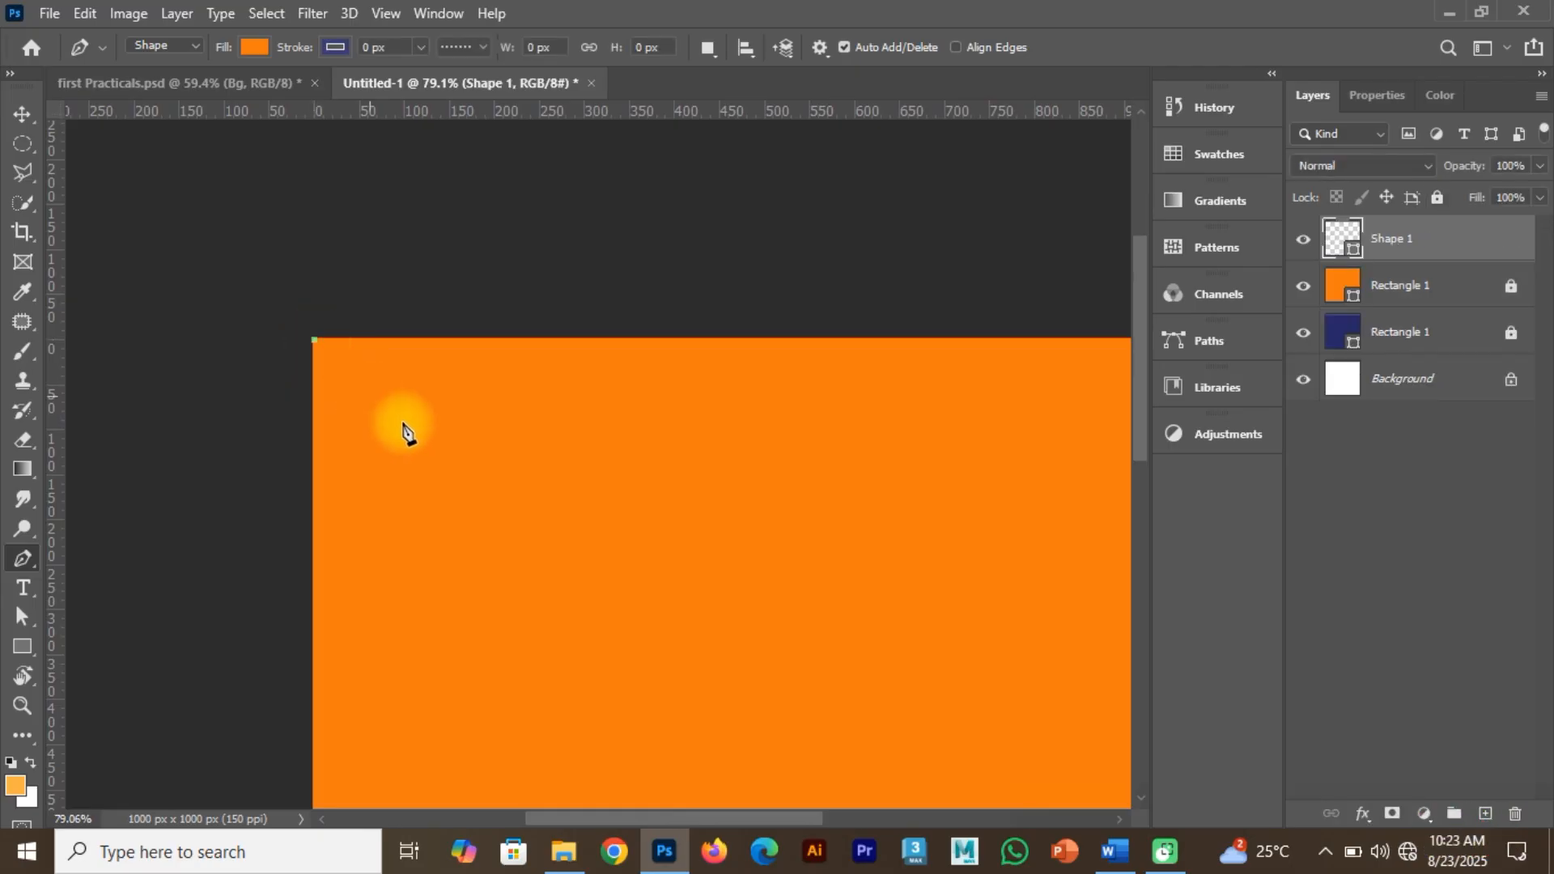
drag(520, 510, 375, 323)
drag(639, 488, 555, 260)
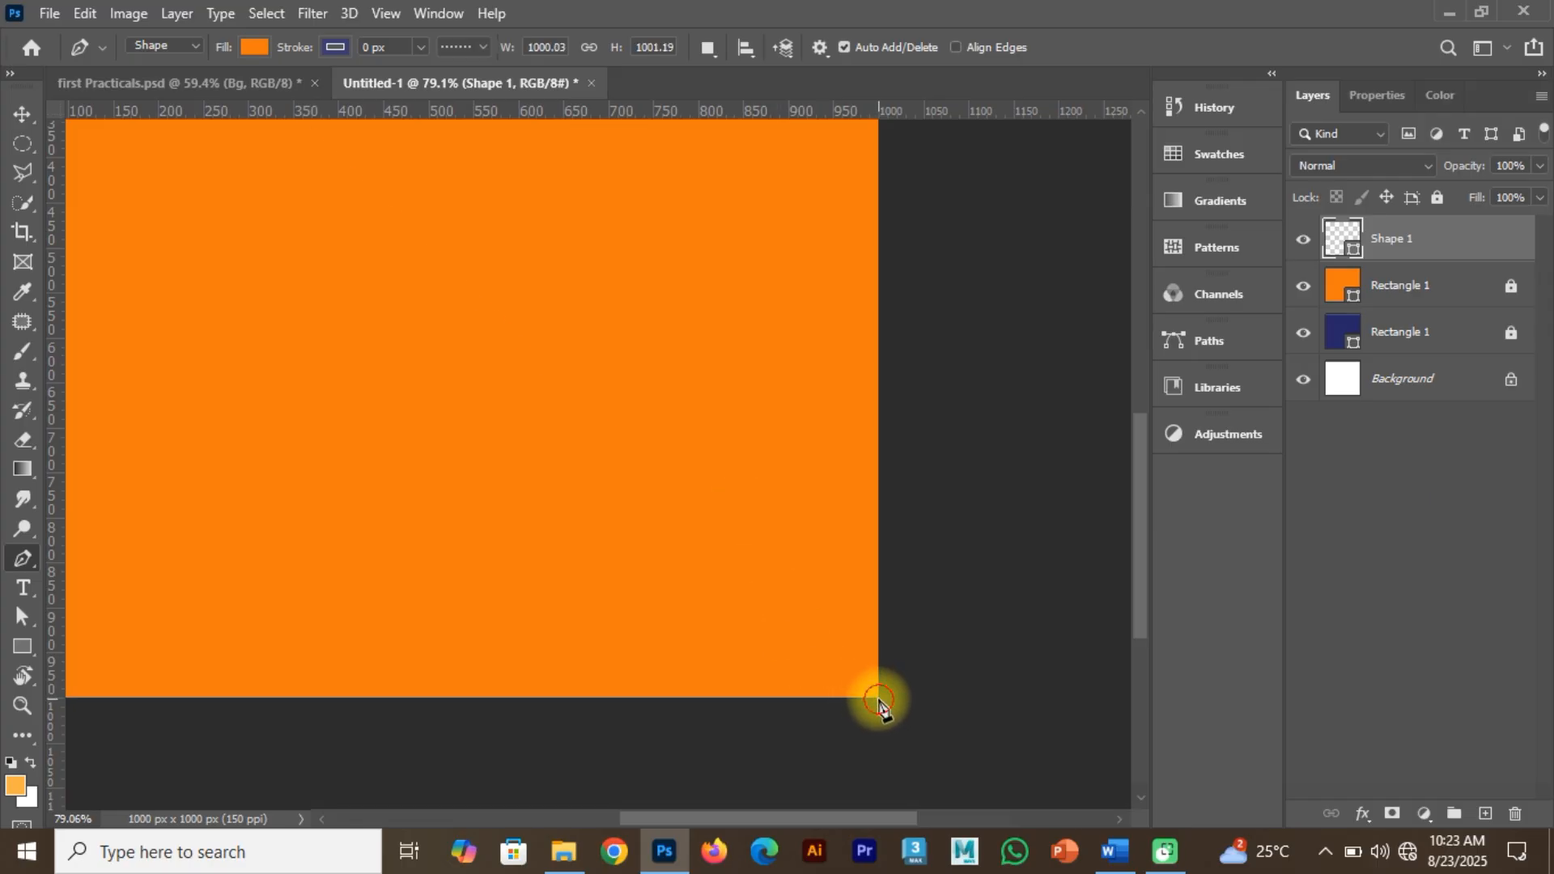
click(879, 697)
Complete the diagonal segment into a triangular shape by adding the canvas's top-right corner and closing at the top-left corner.
scroll(876, 643, down, 1)
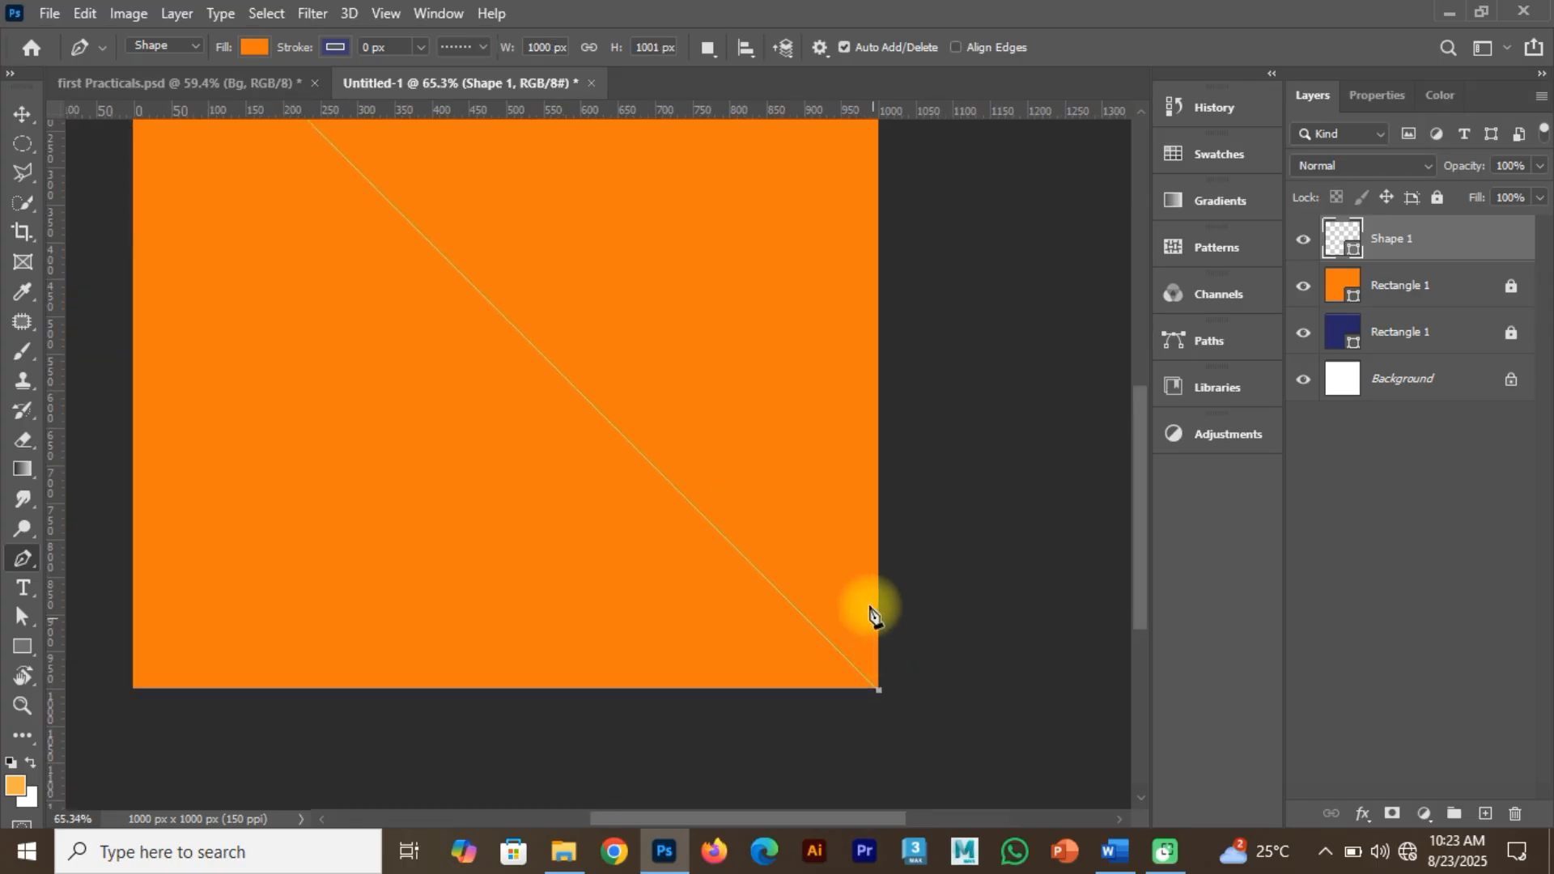
scroll(858, 705, up, 5)
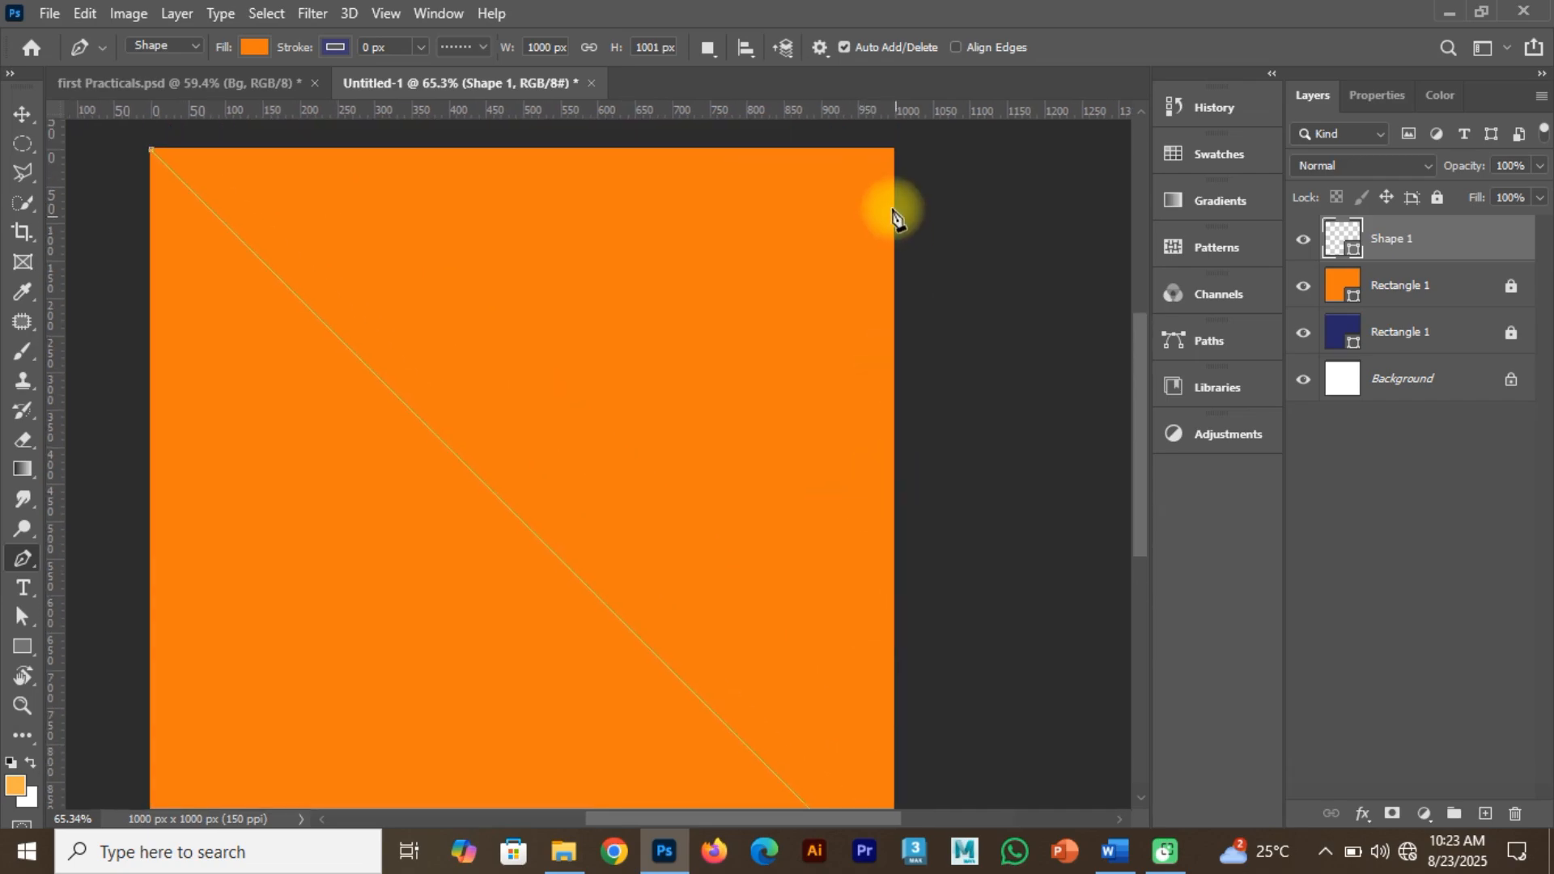
click(896, 150)
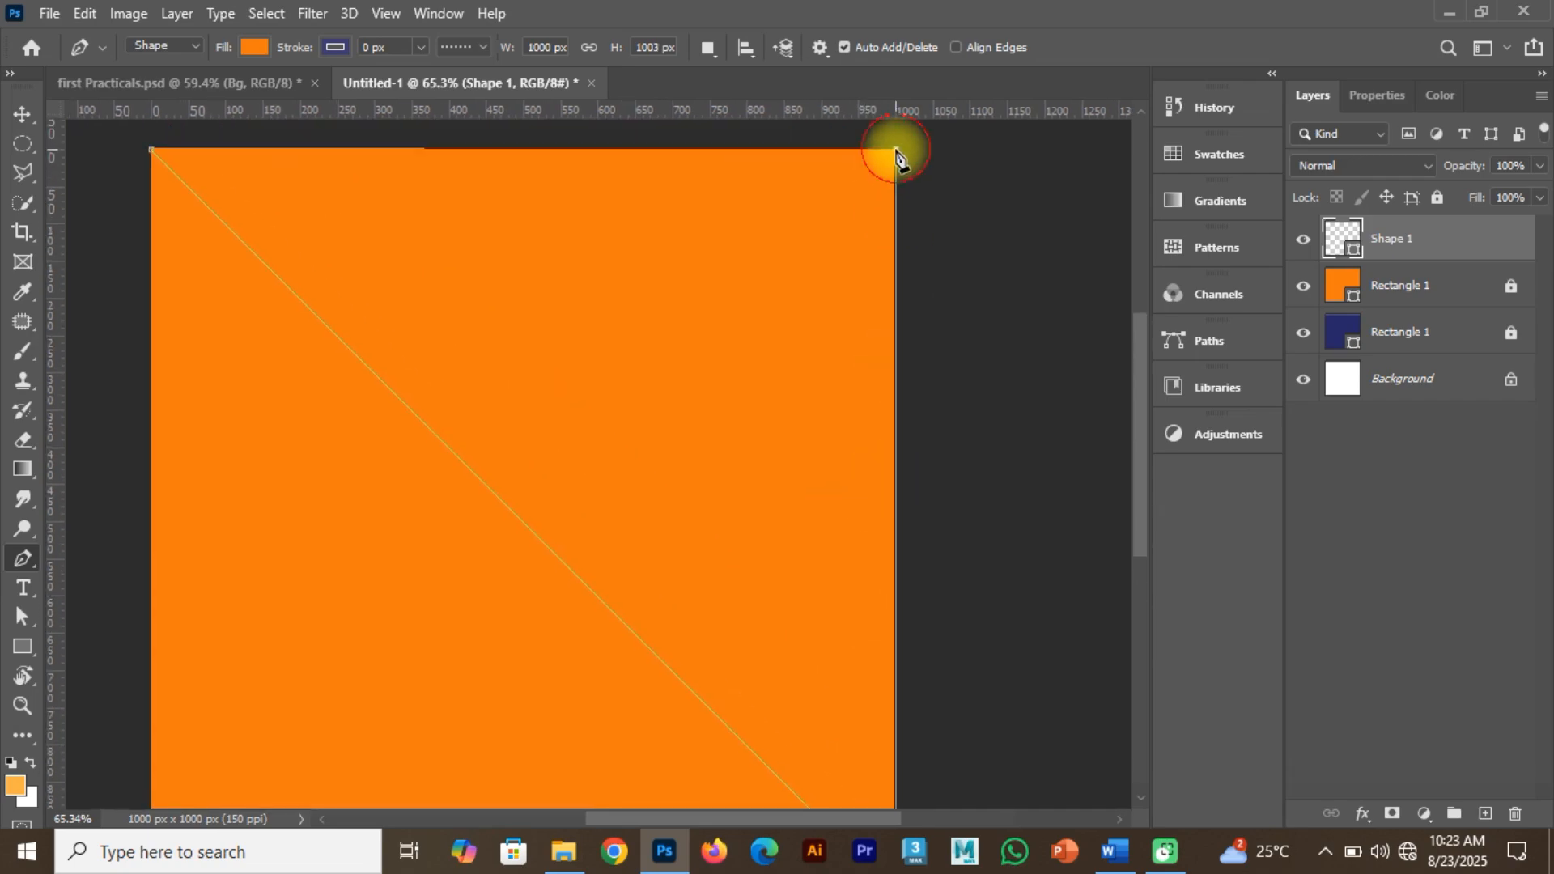
click(150, 150)
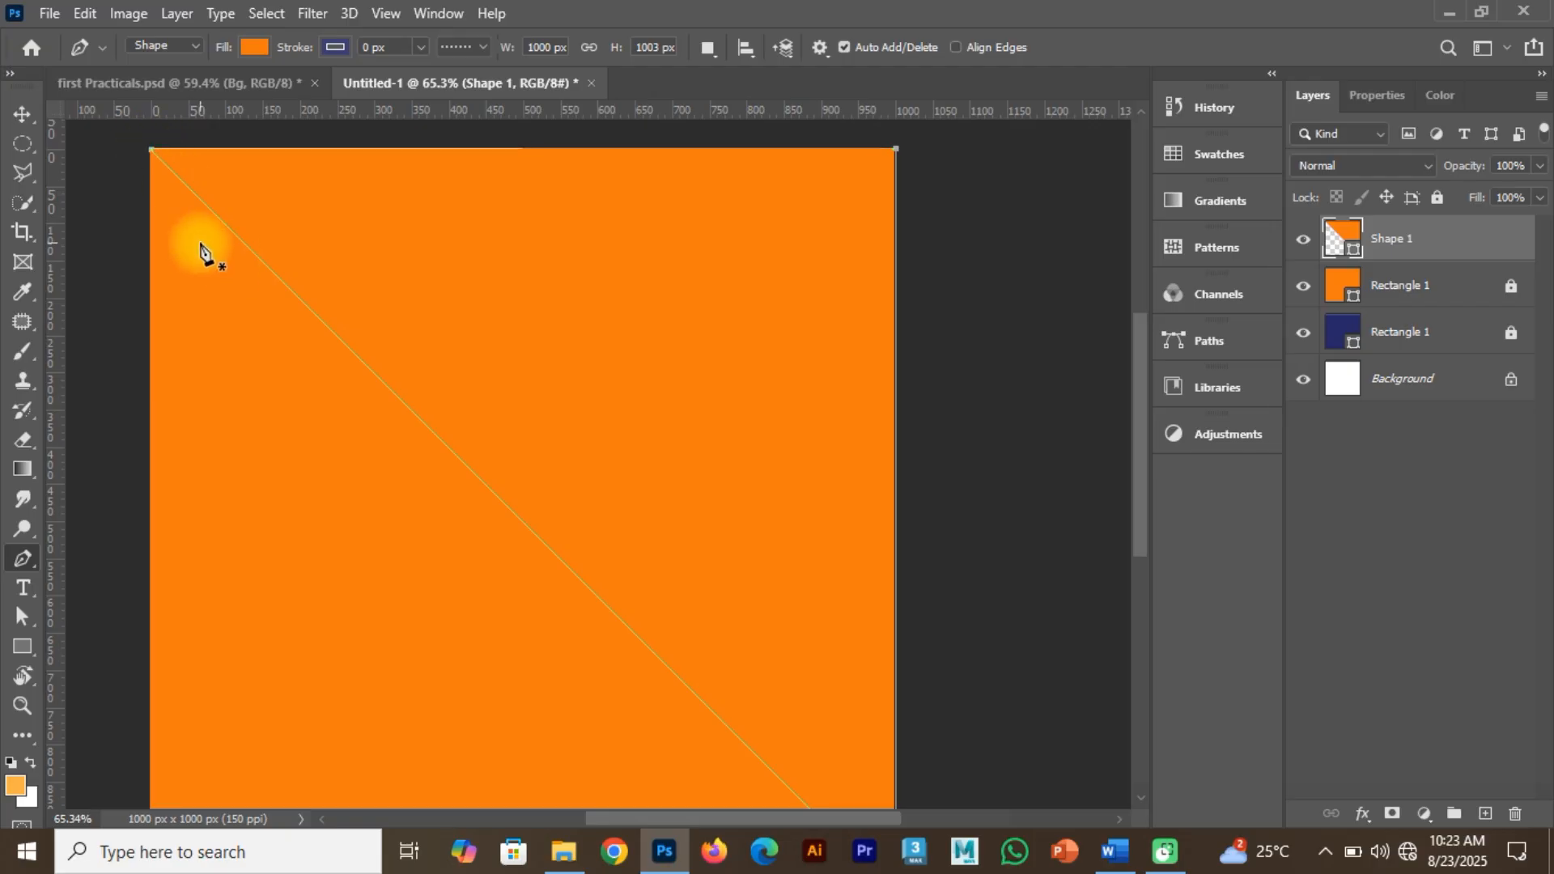
Make a new anti-aliased selection from the triangular shape with a feather radius of 0 pixels.
right_click(638, 238)
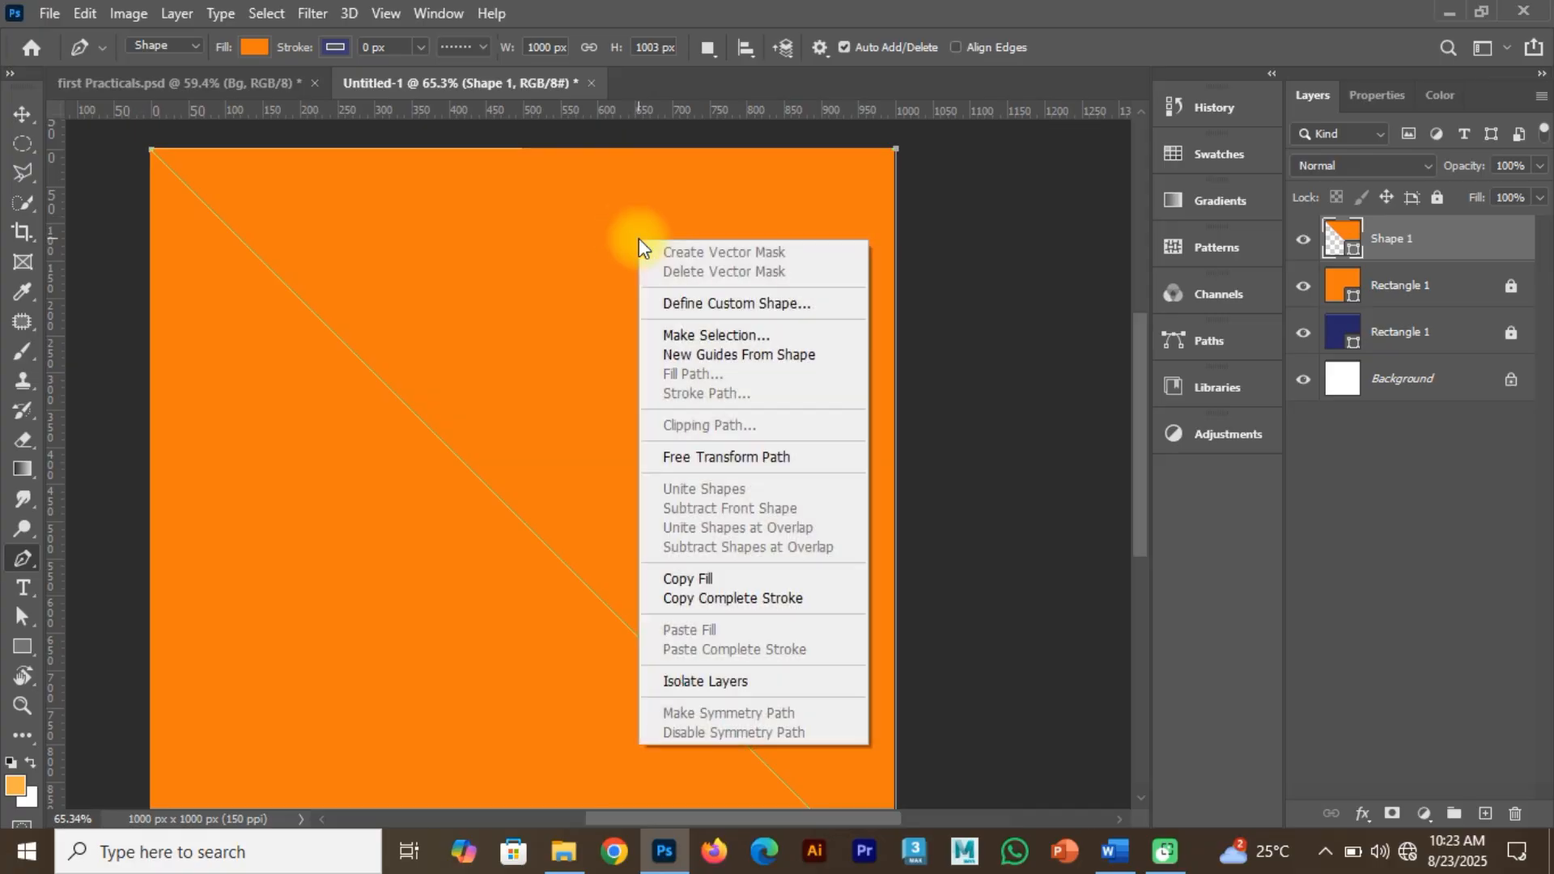
click(720, 335)
click(912, 281)
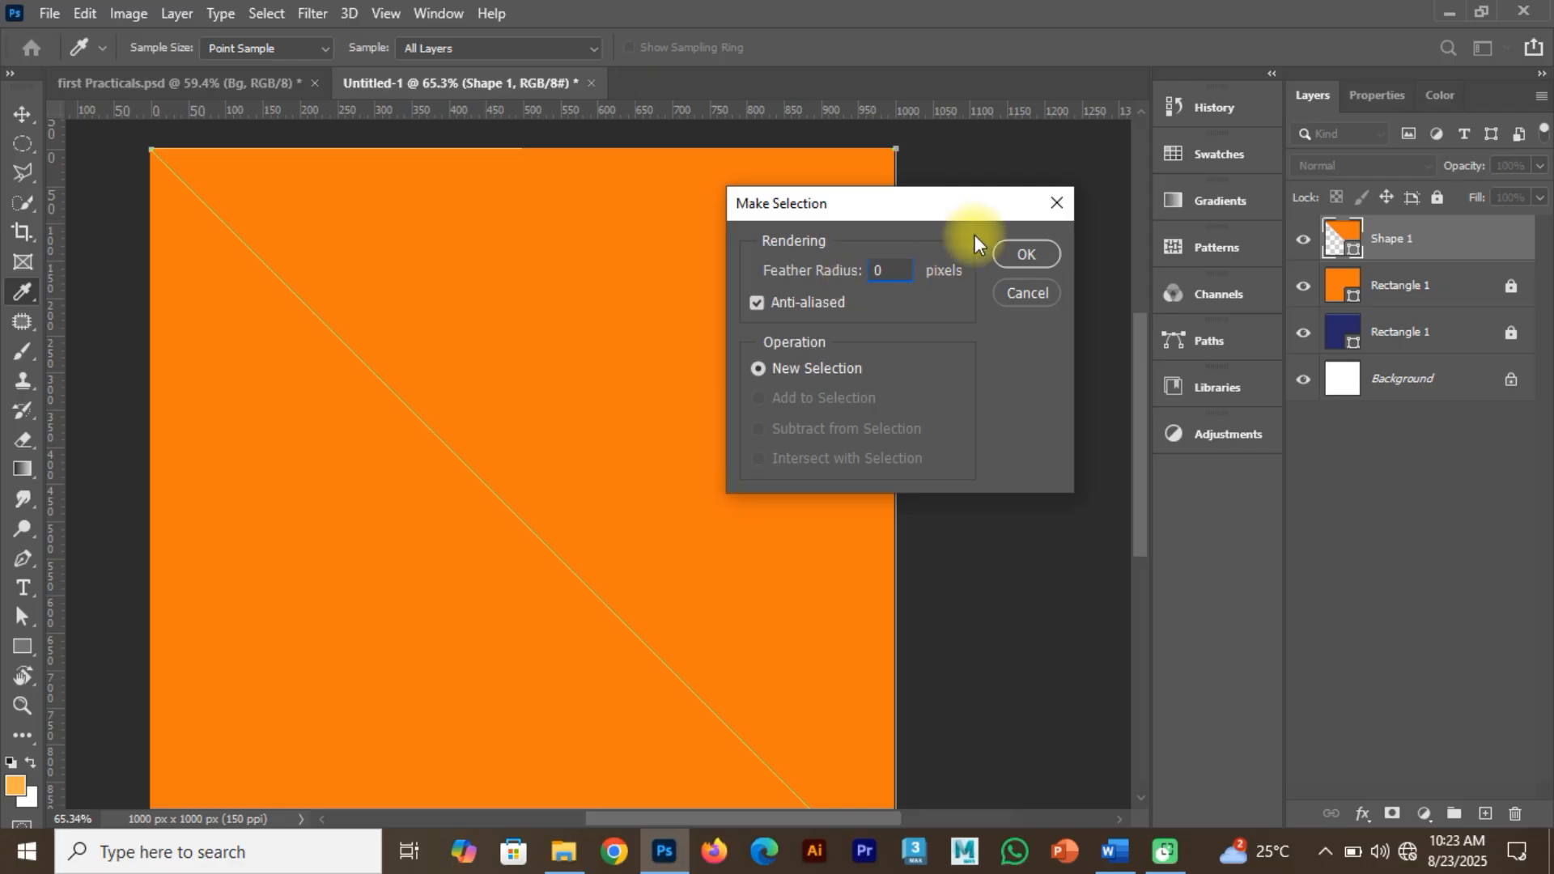
click(1022, 253)
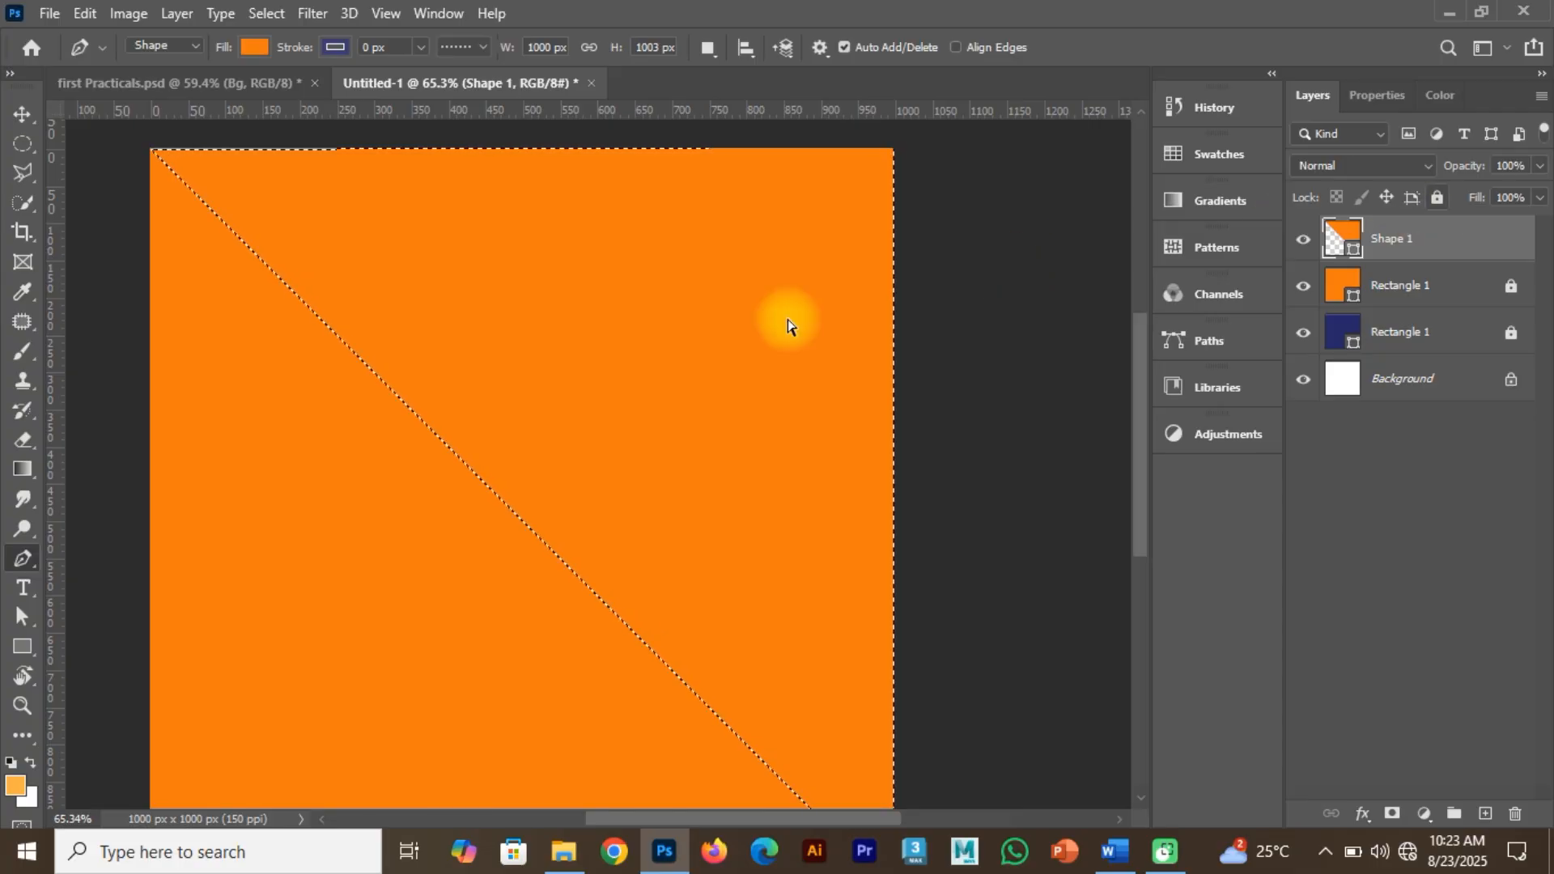
Try to delete the selected triangular area on the Shape 1 layer.
key(ctrl+0)
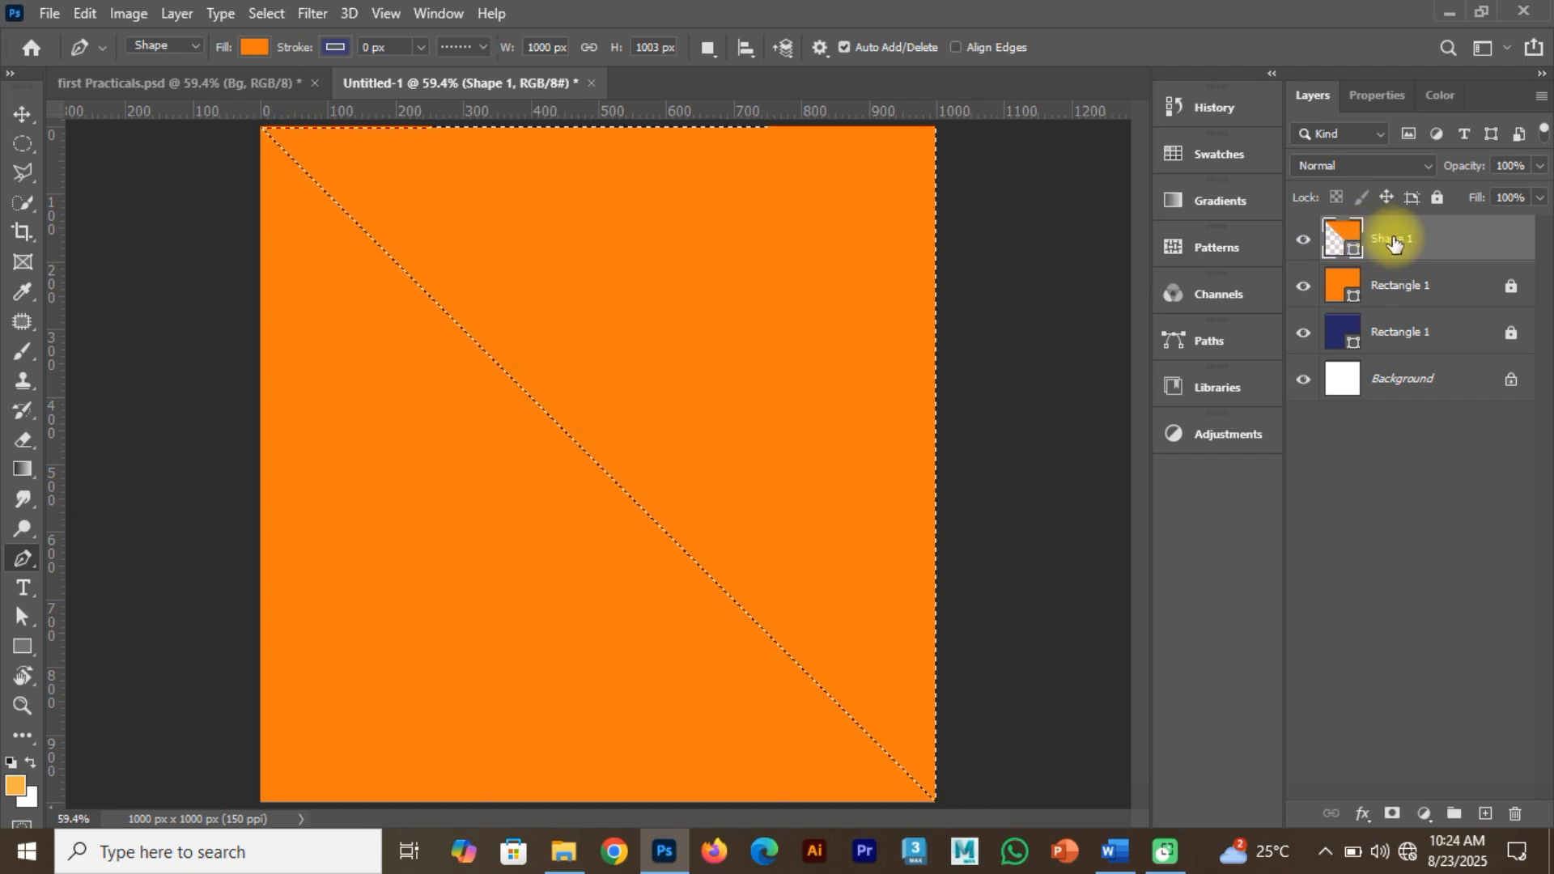
key(alt+BackSpace)
click(732, 327)
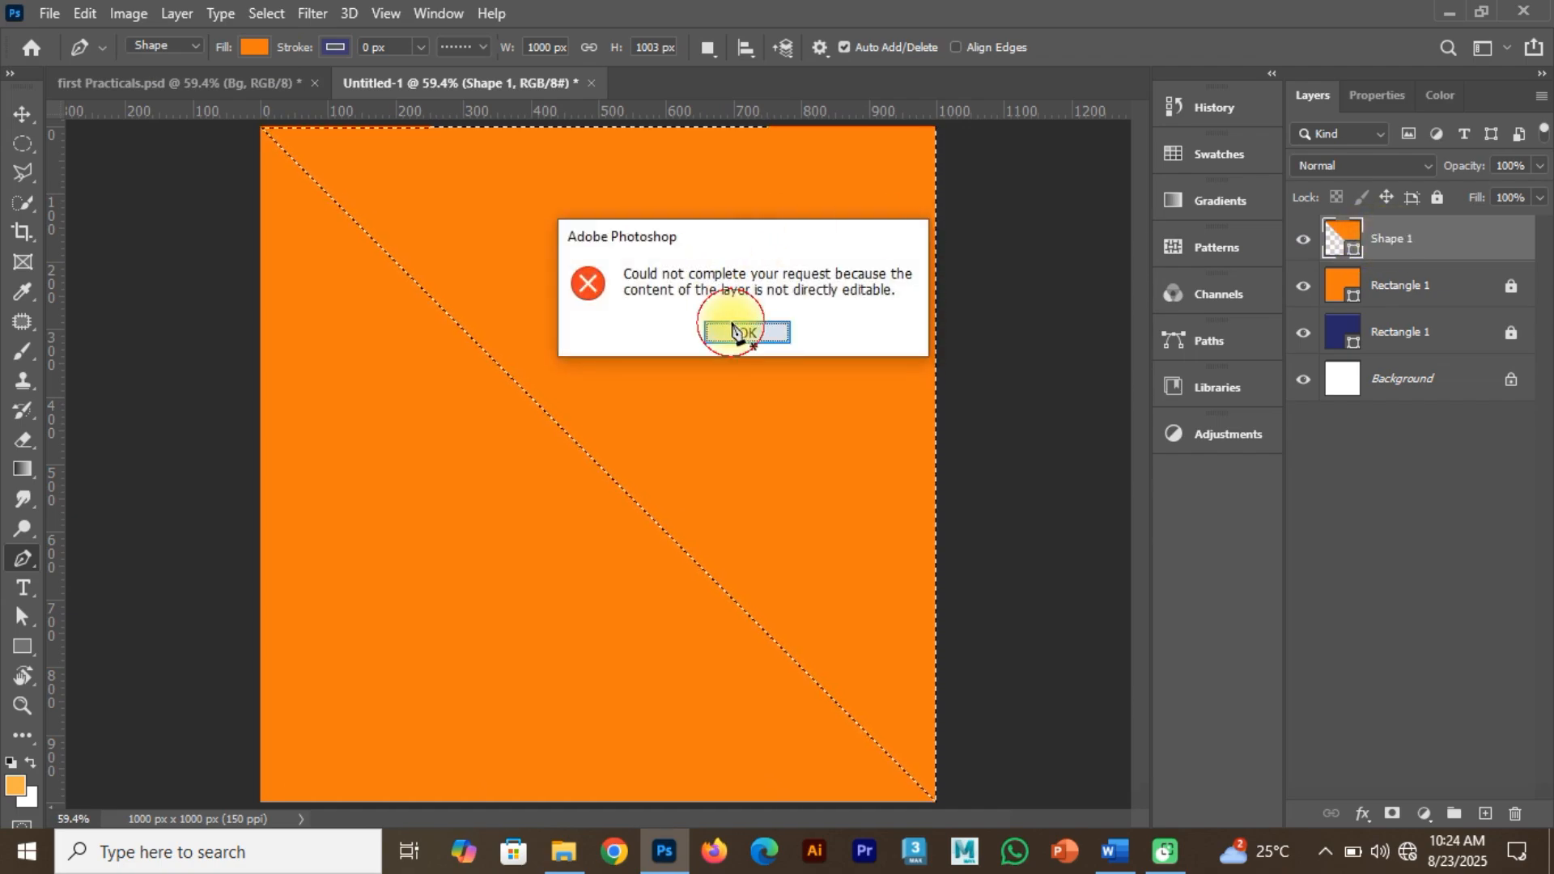
click(23, 114)
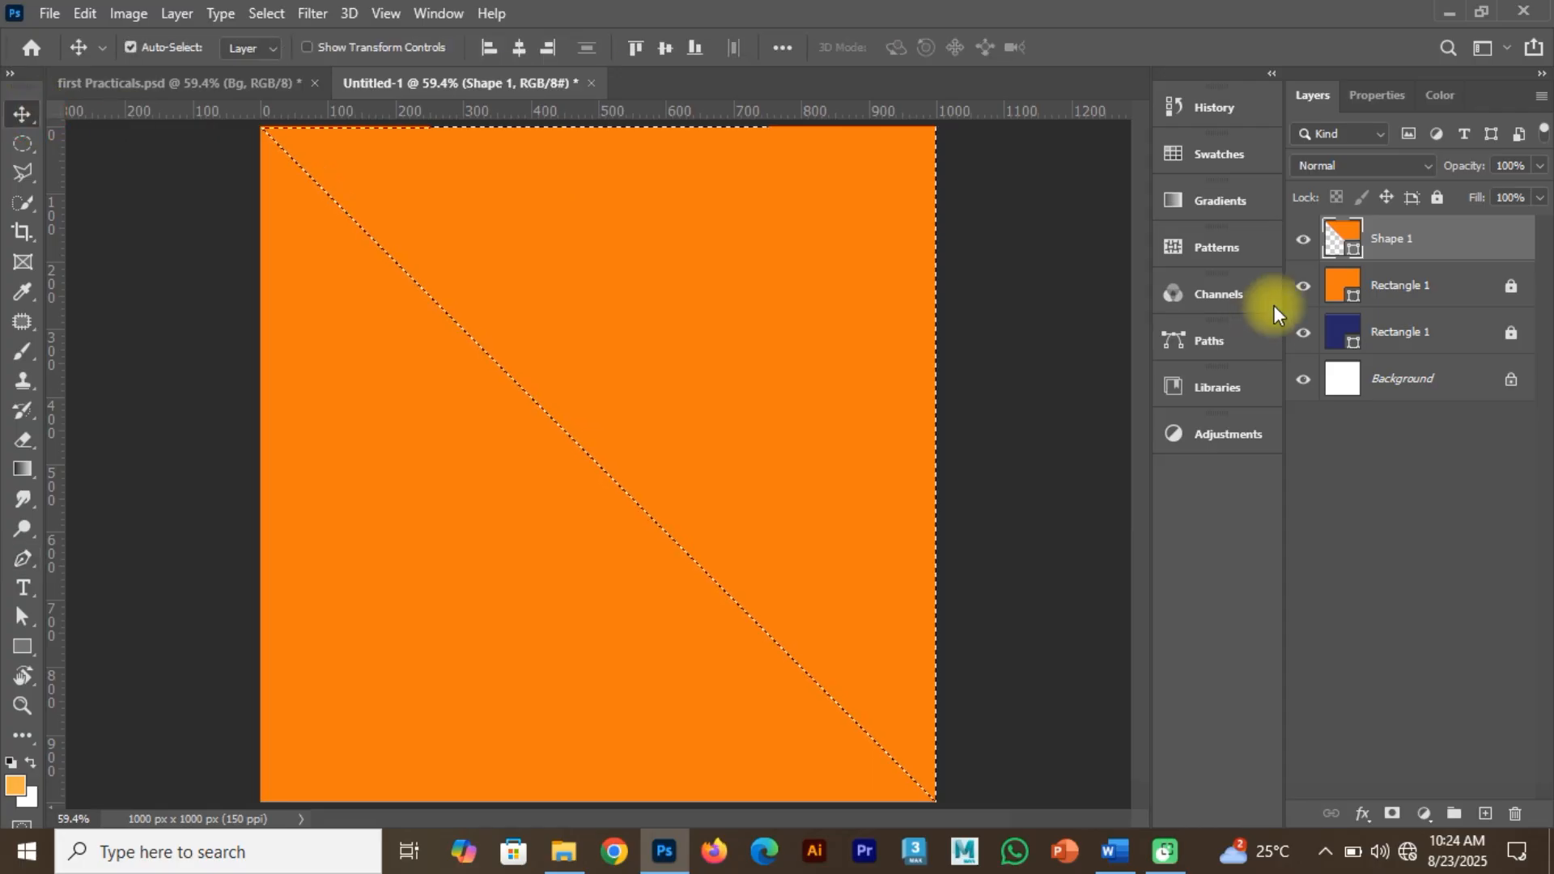
right_click(1434, 240)
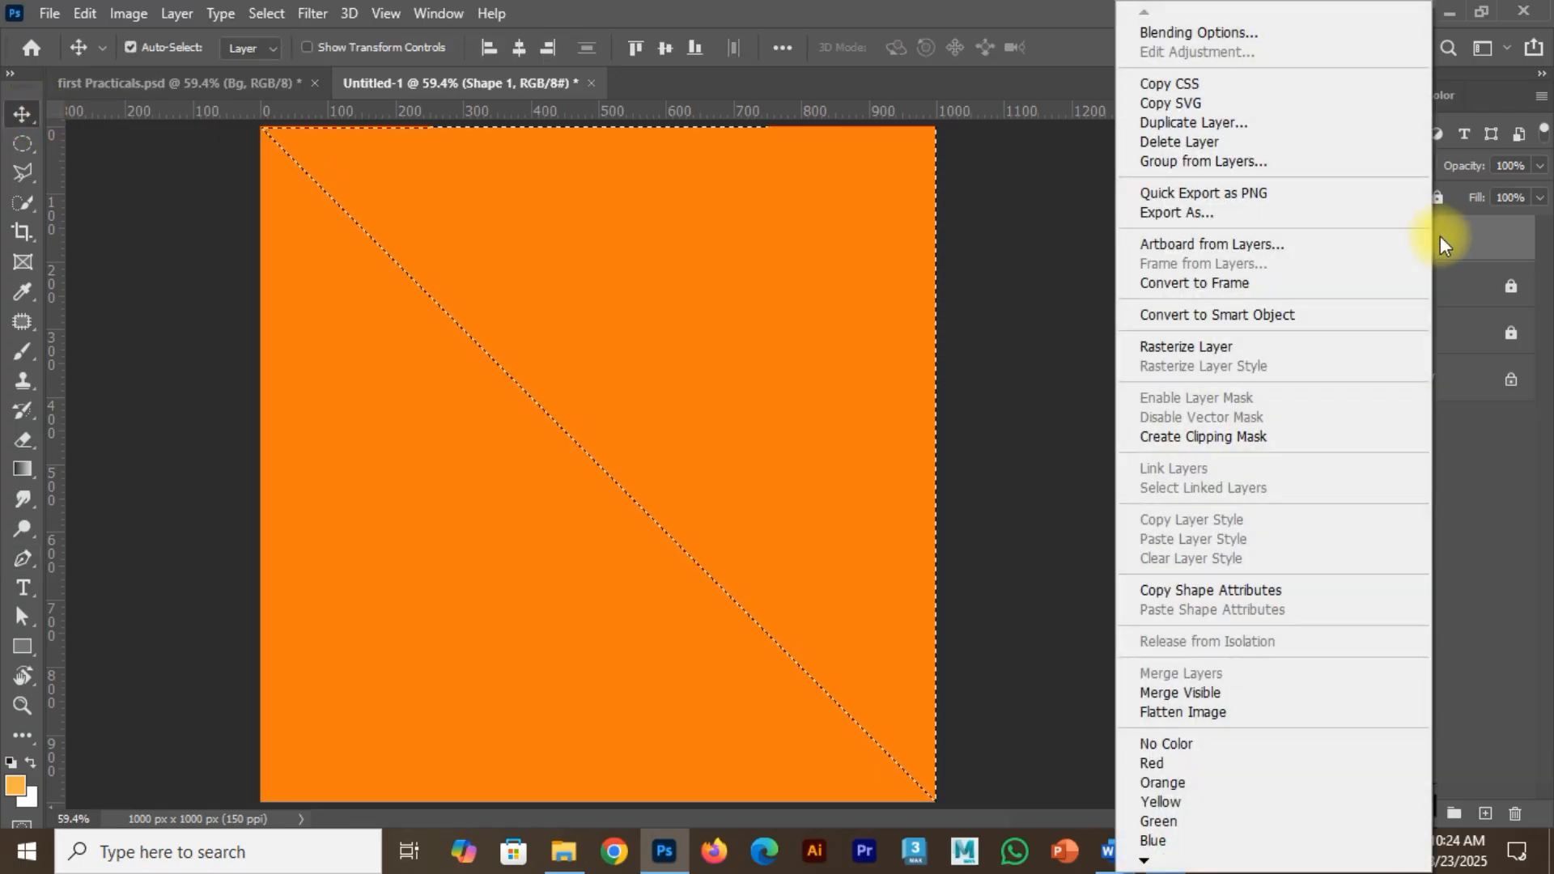
click(1442, 235)
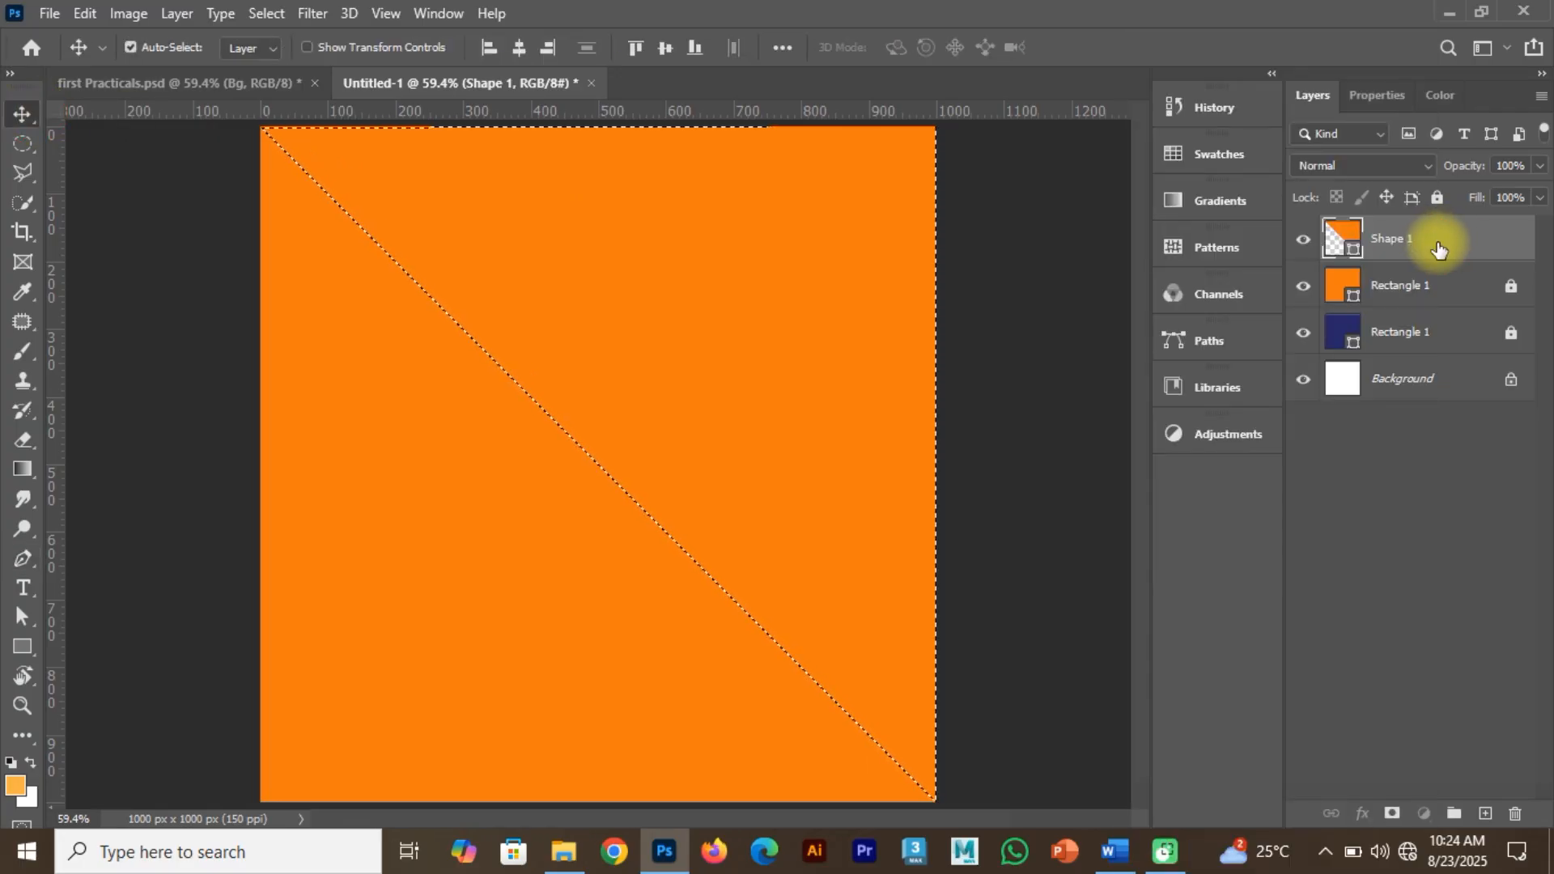
key(Delete)
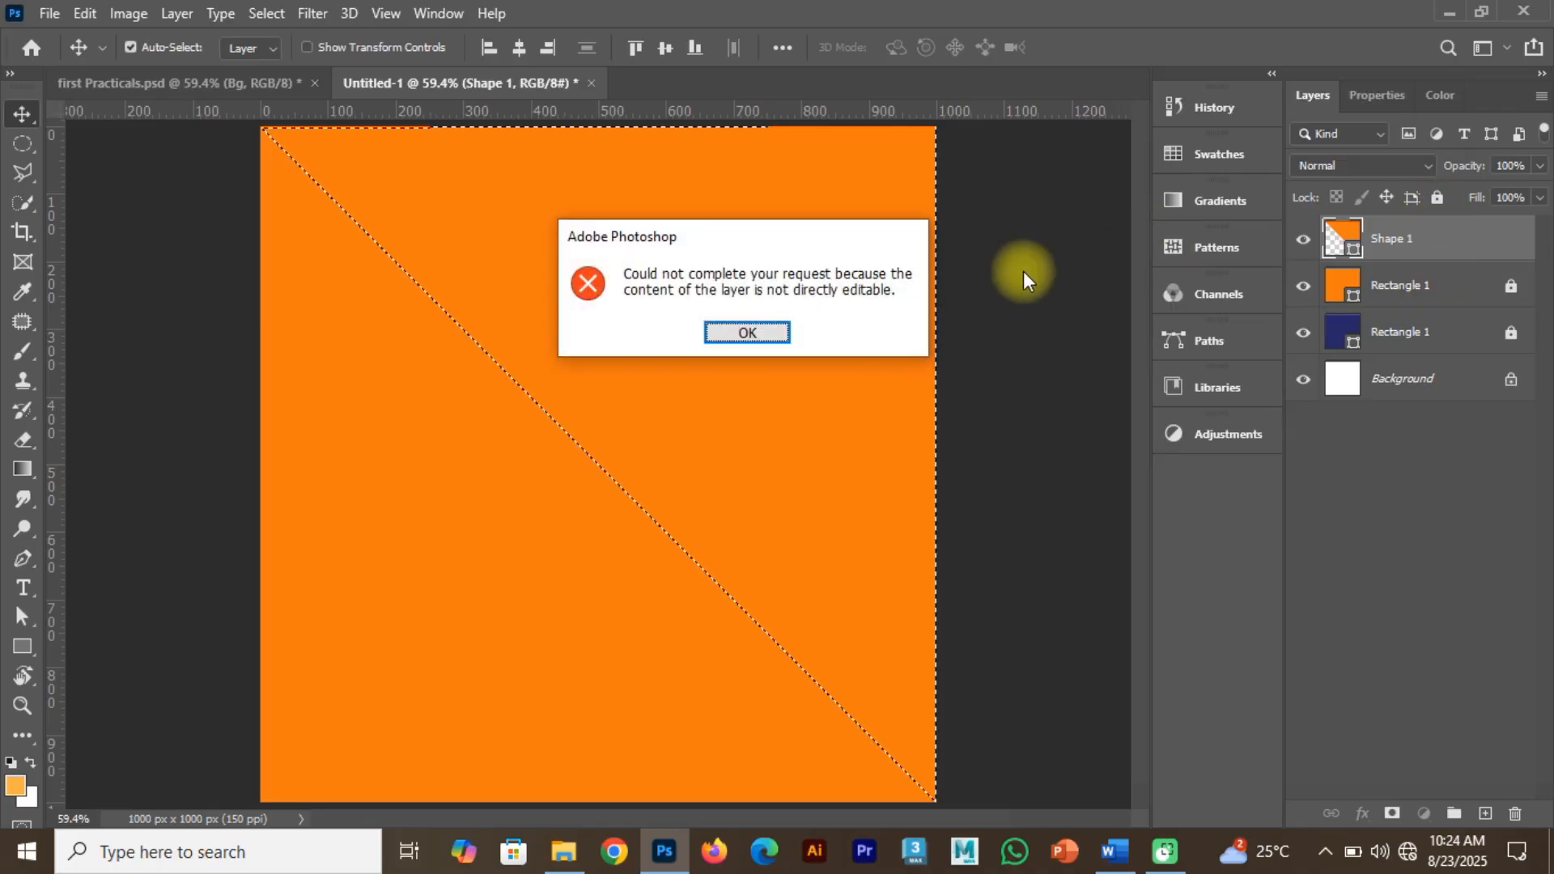
click(757, 337)
Clear the selection and delete the Shape 1 layer.
click(1331, 284)
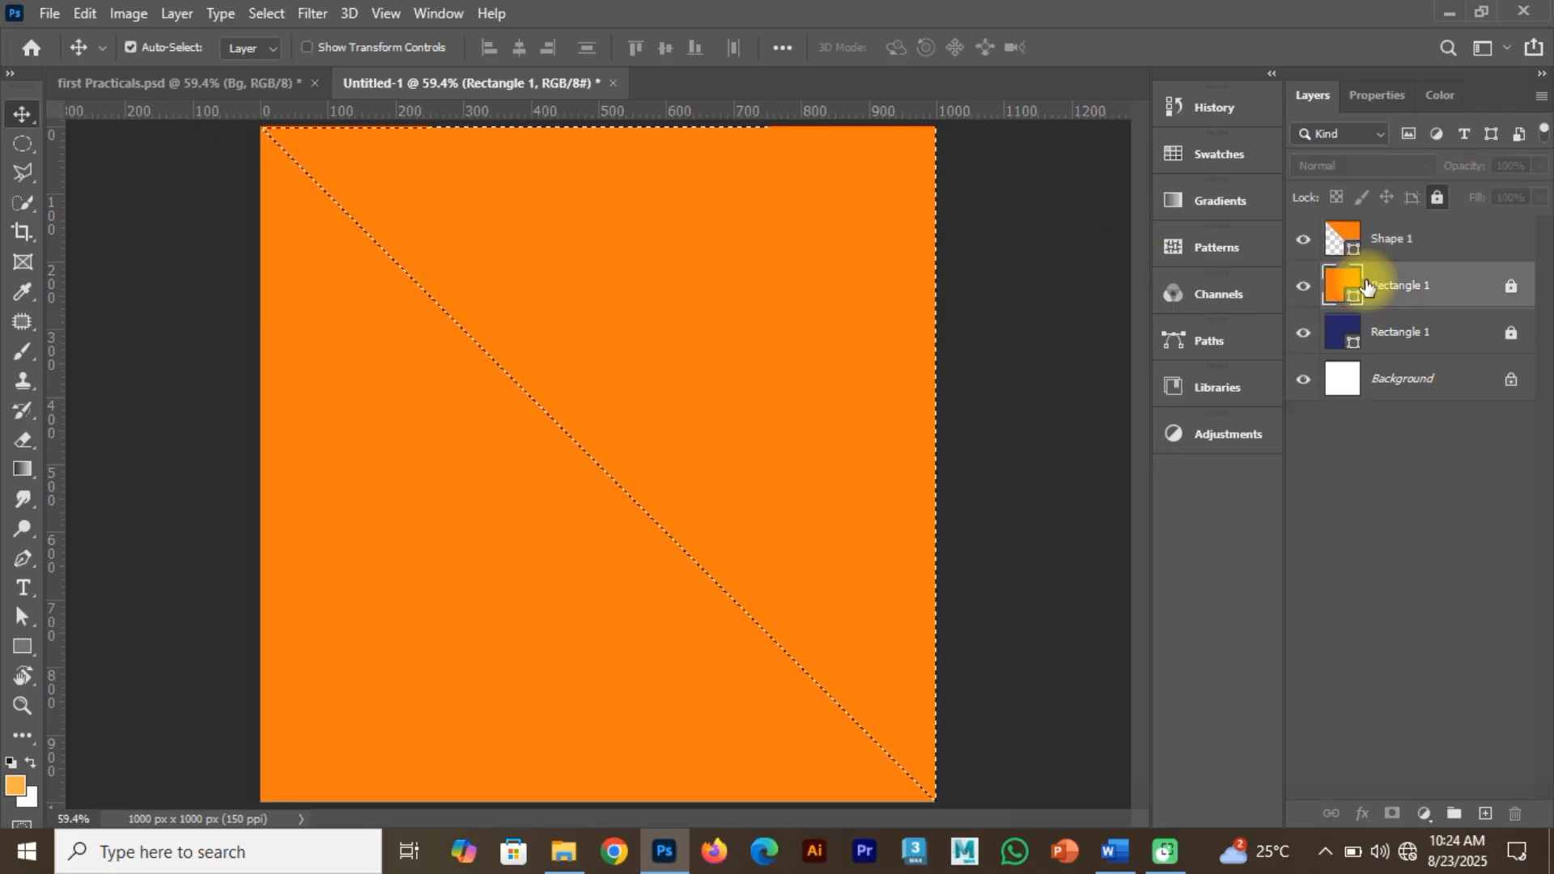
click(1374, 257)
key(ctrl+d)
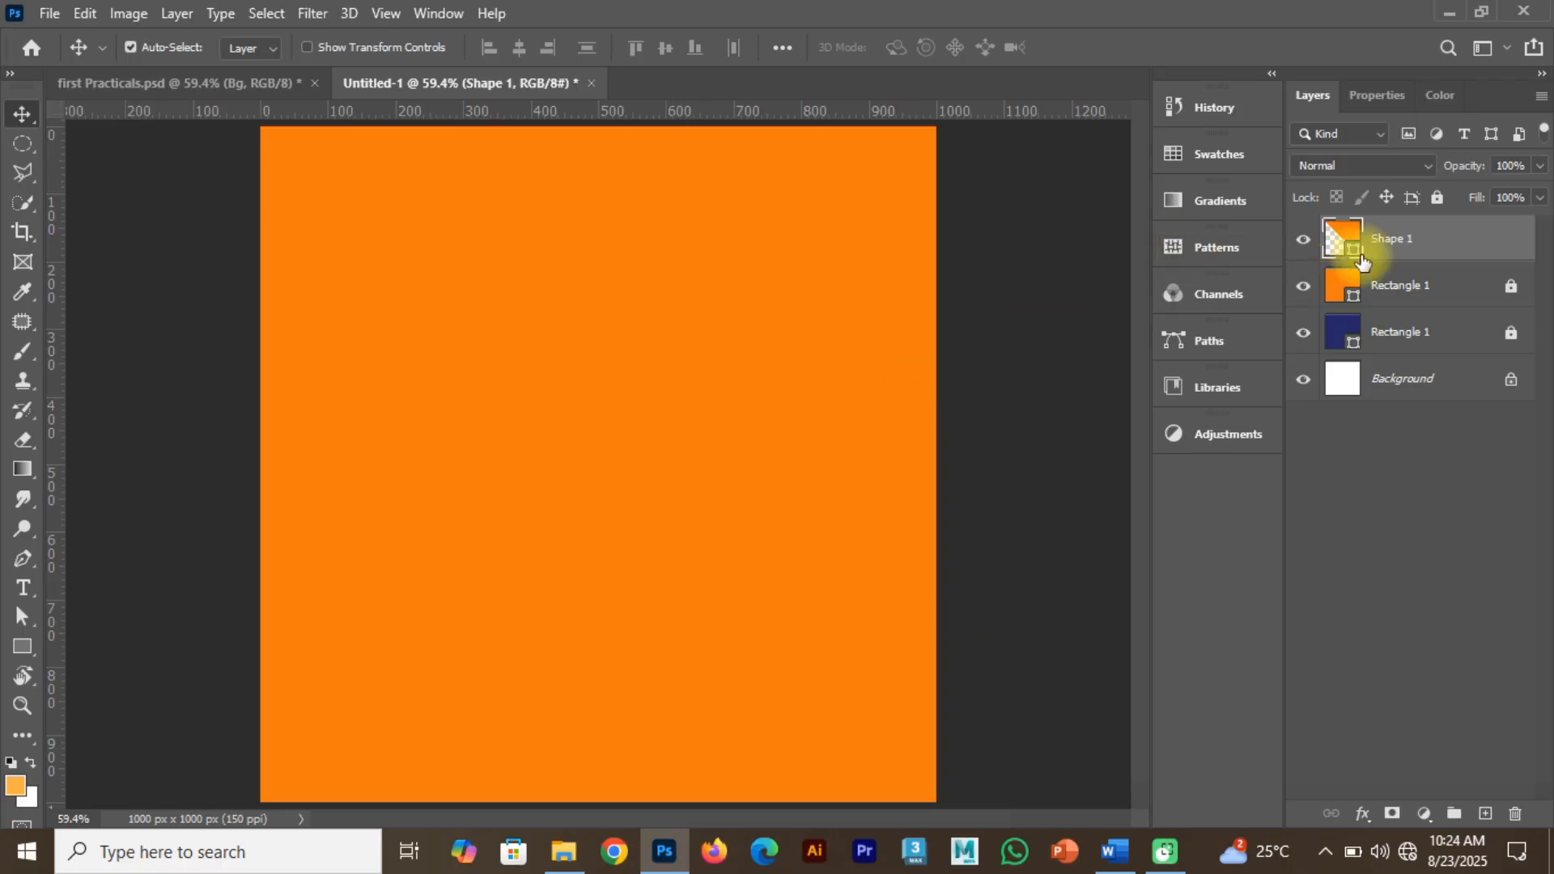
key(Delete)
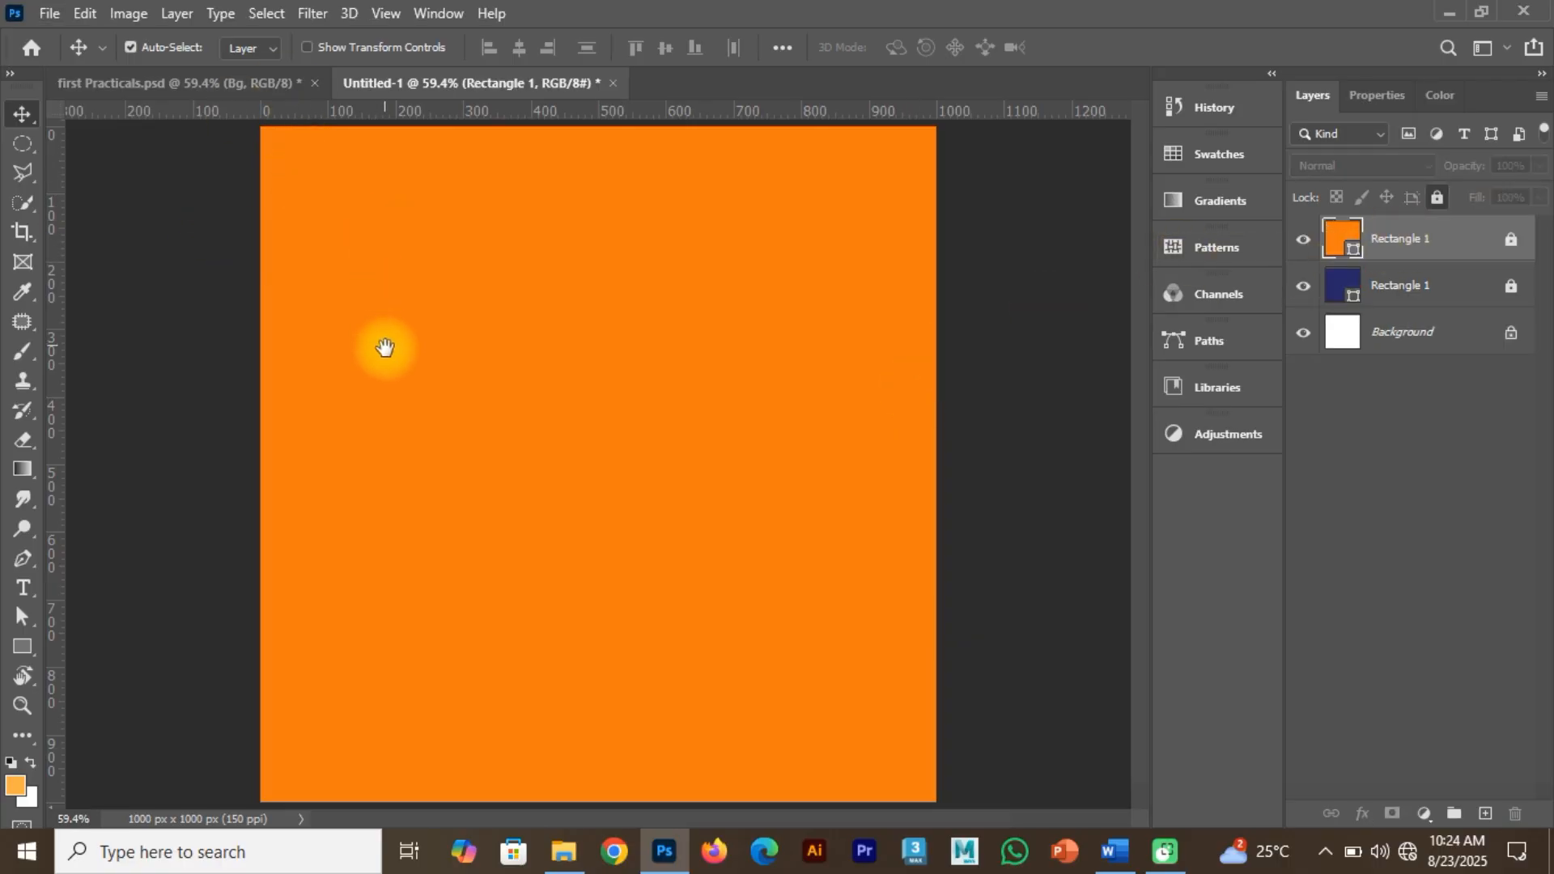
Draw a closed triangular path with the Pen tool in Path mode through the canvas's top-left, bottom-right and top-right corners.
scroll(395, 285, up, 1)
drag(409, 243, 403, 475)
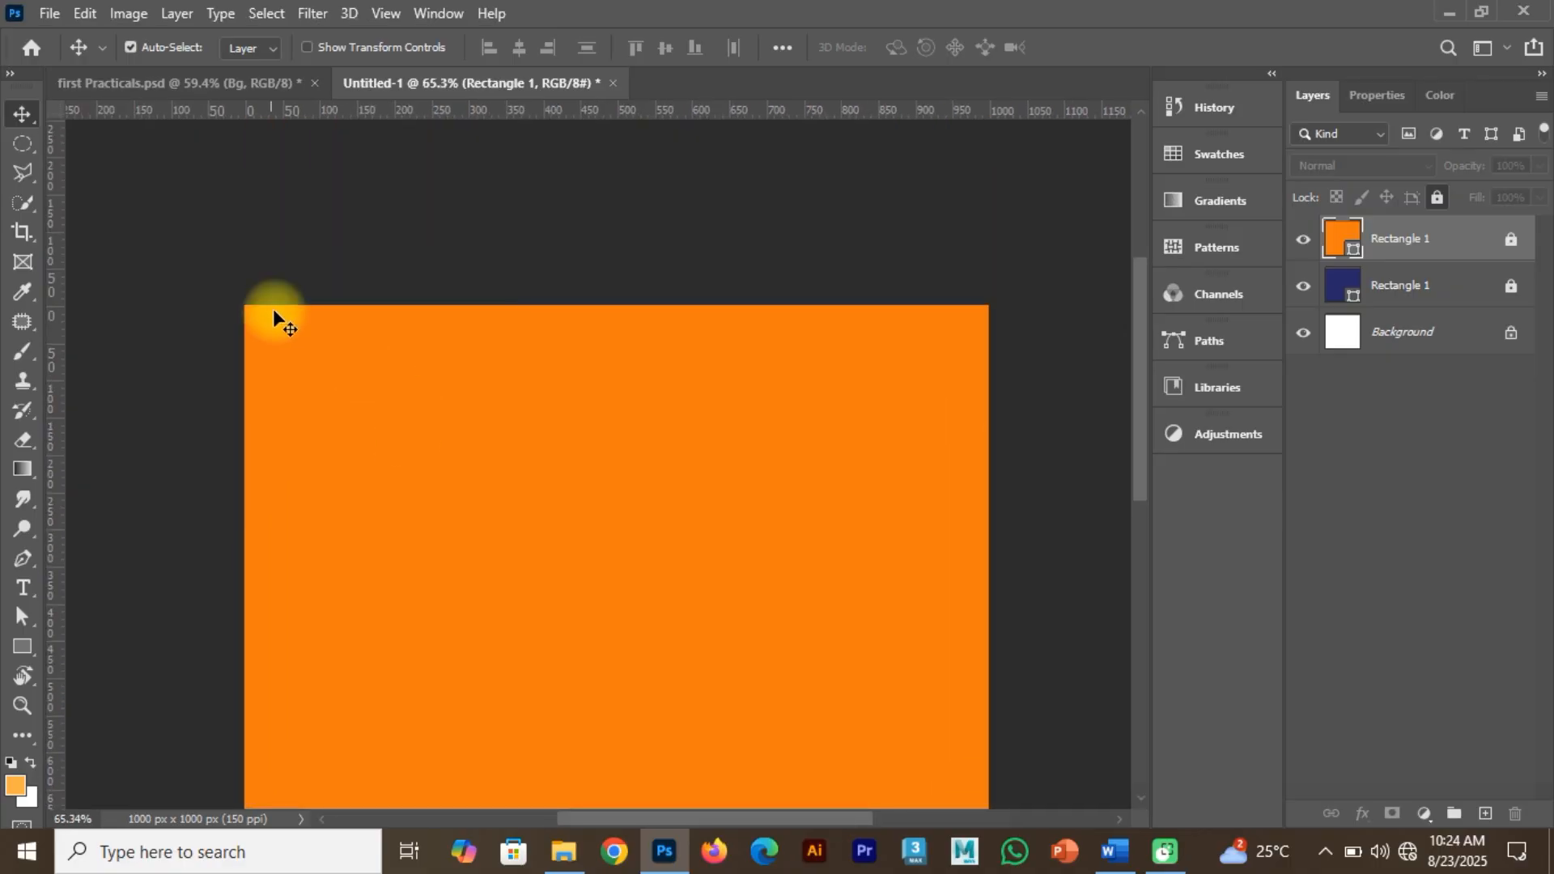
key(p)
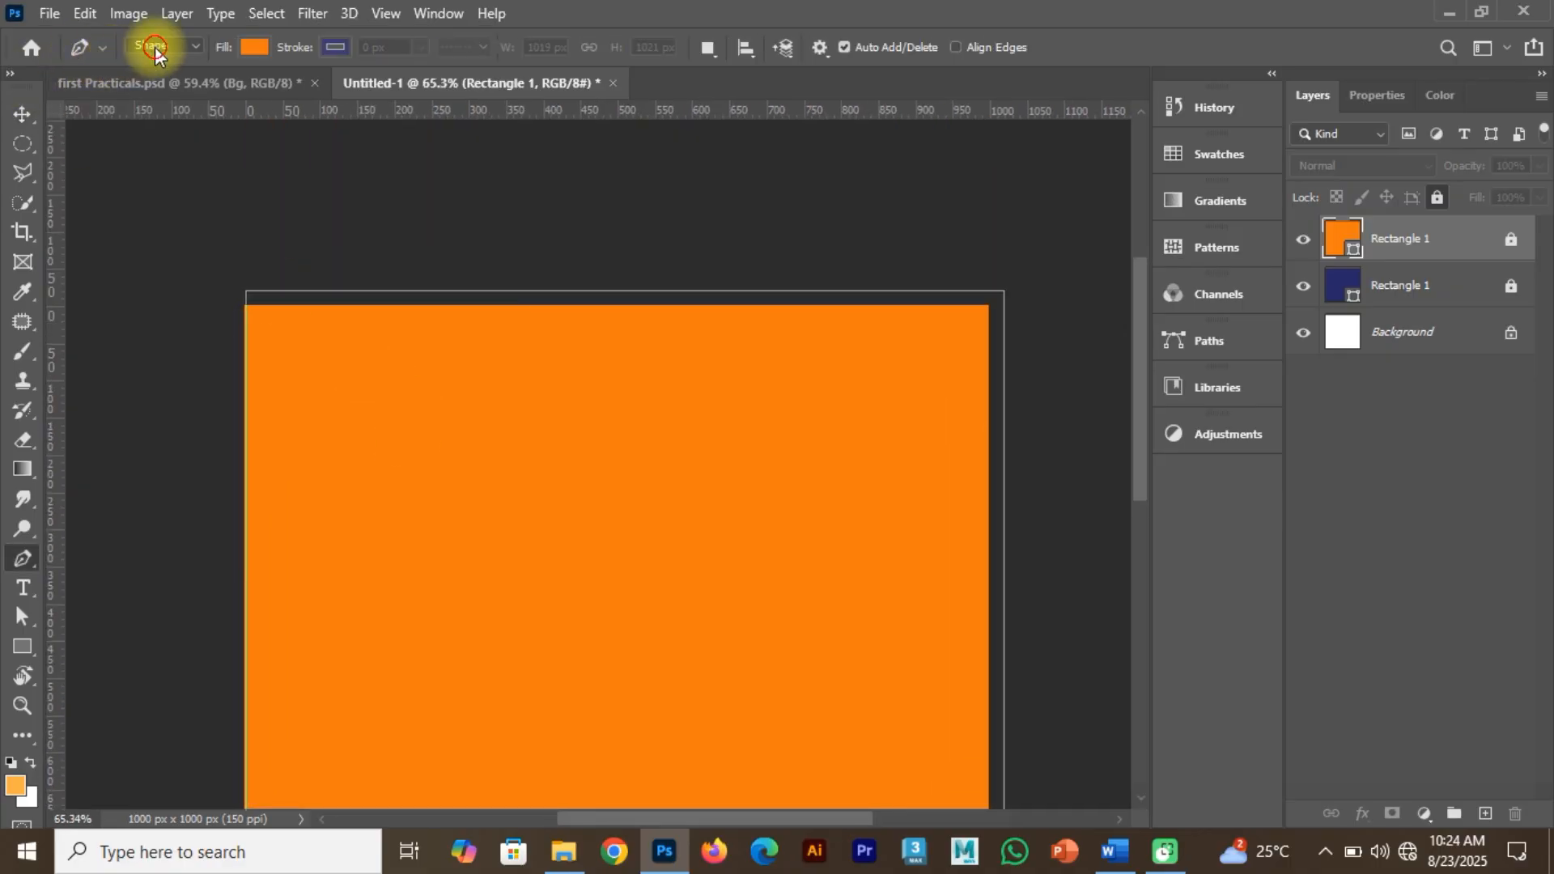
click(156, 84)
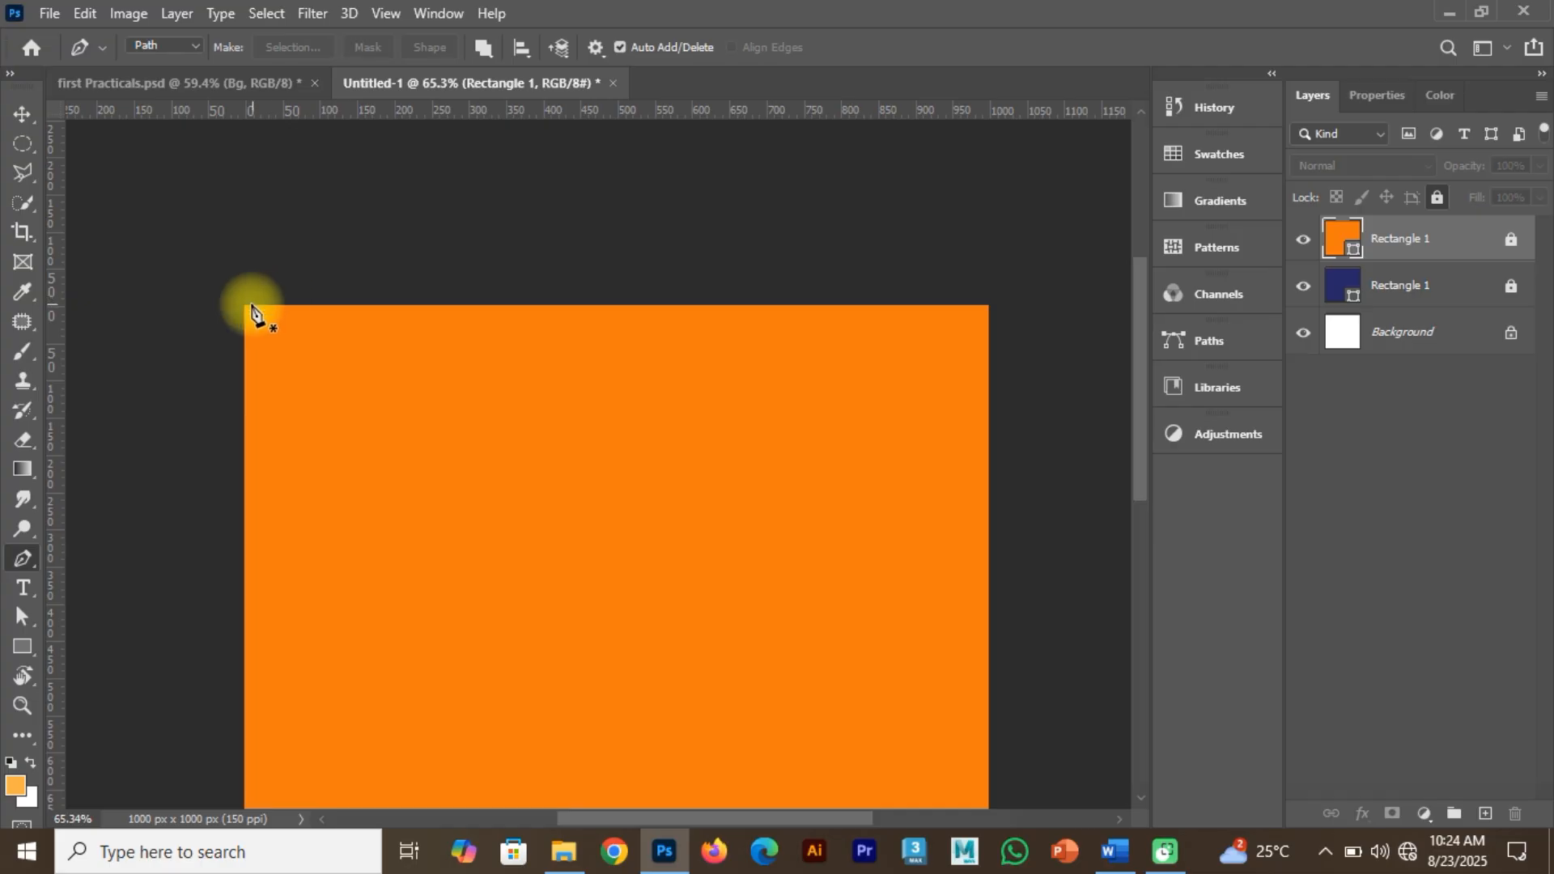
click(245, 307)
key(ctrl+0)
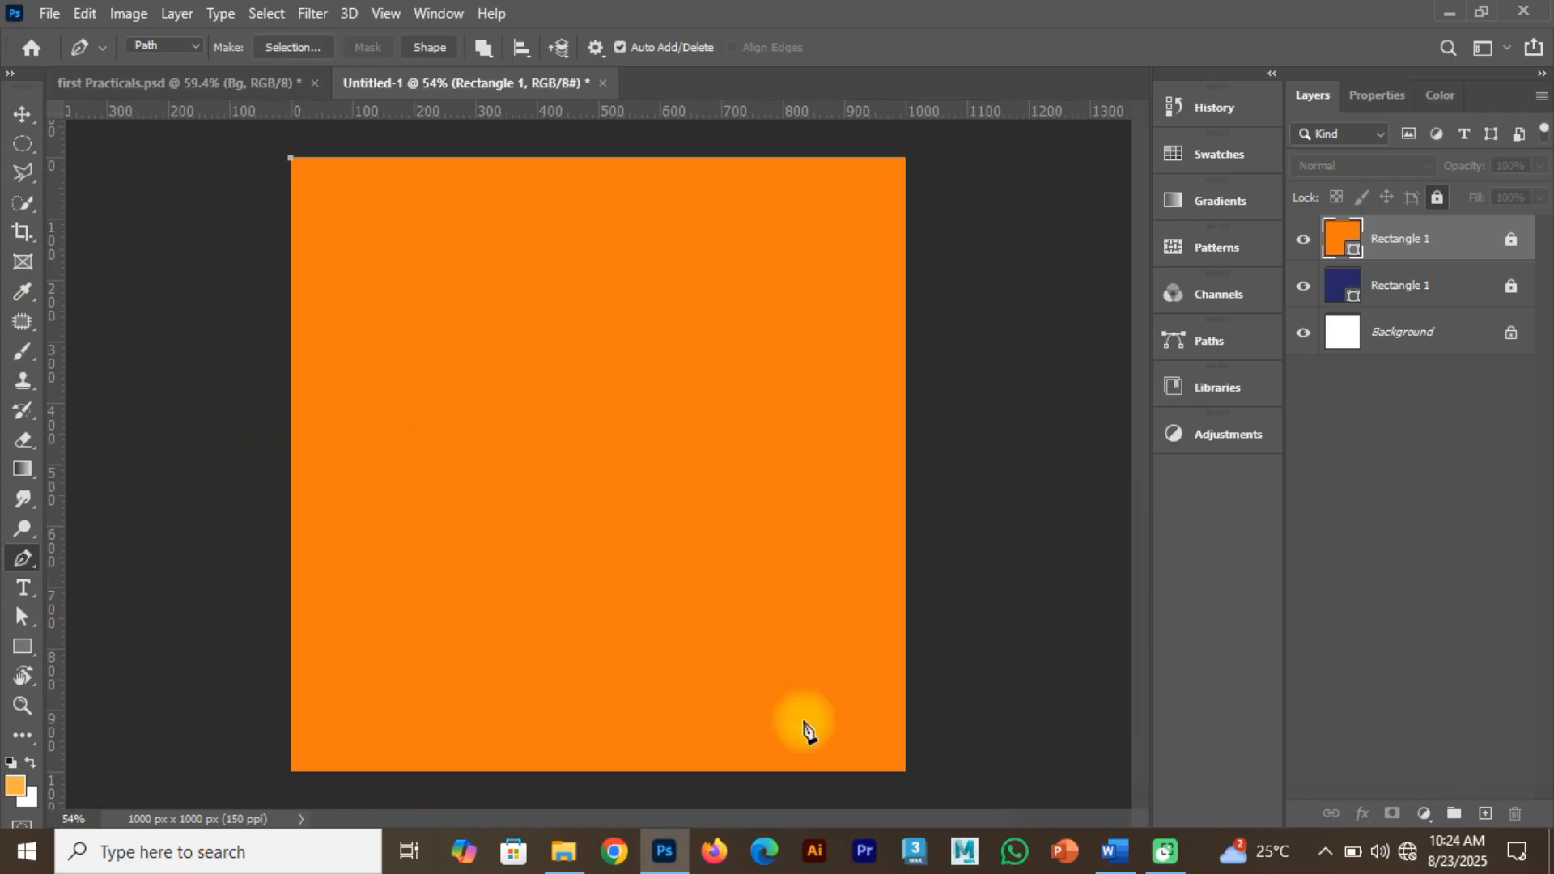
click(907, 773)
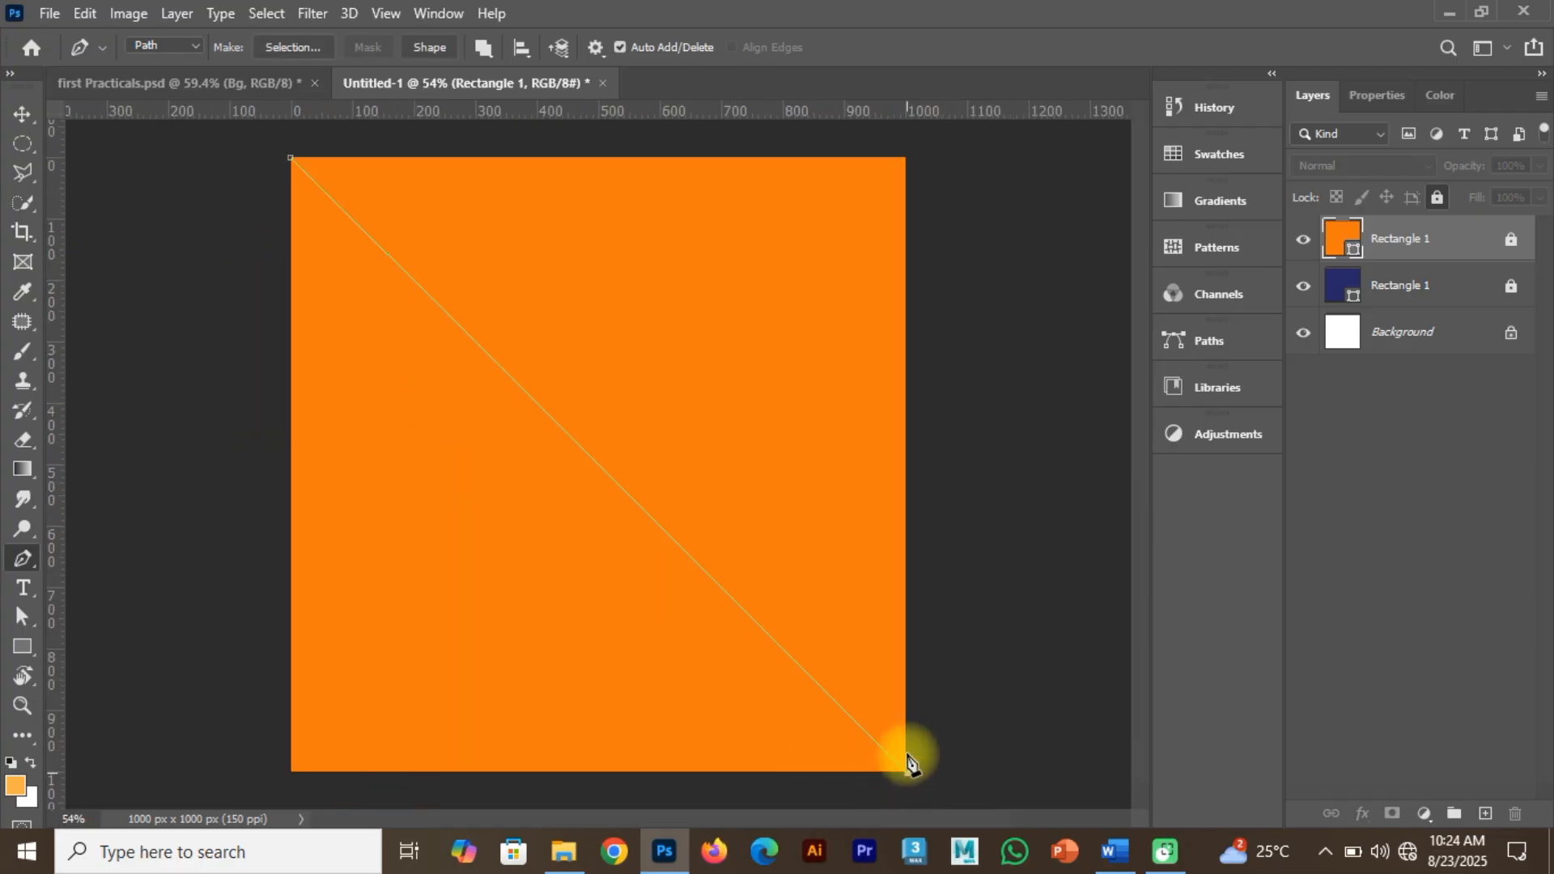
click(906, 158)
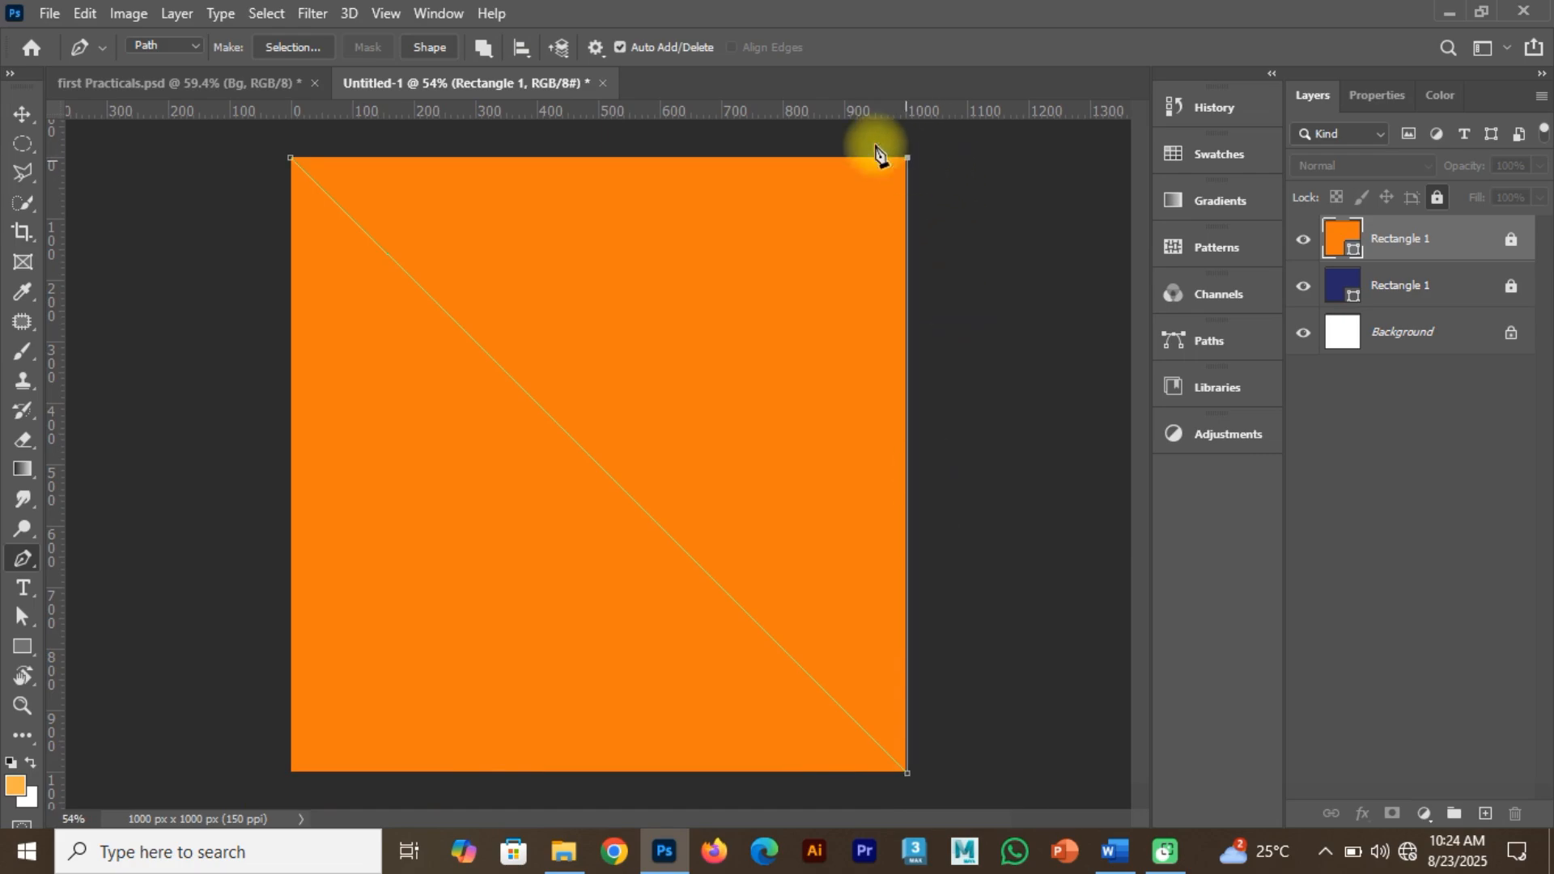
click(290, 160)
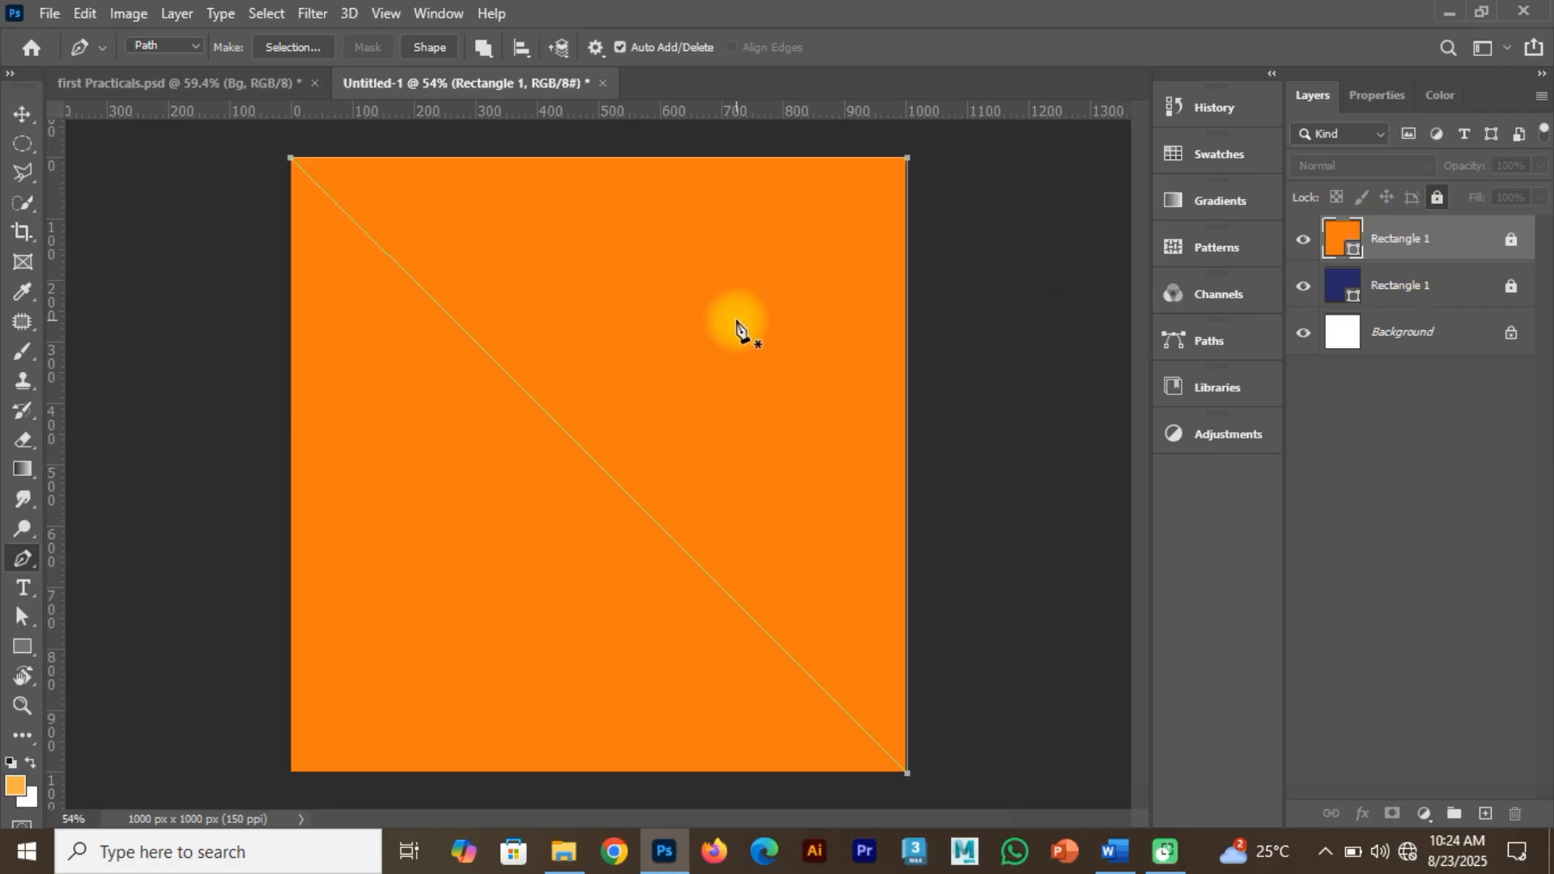
Turn the triangular path into a new anti-aliased selection with a feather radius of 0 pixels.
right_click(675, 323)
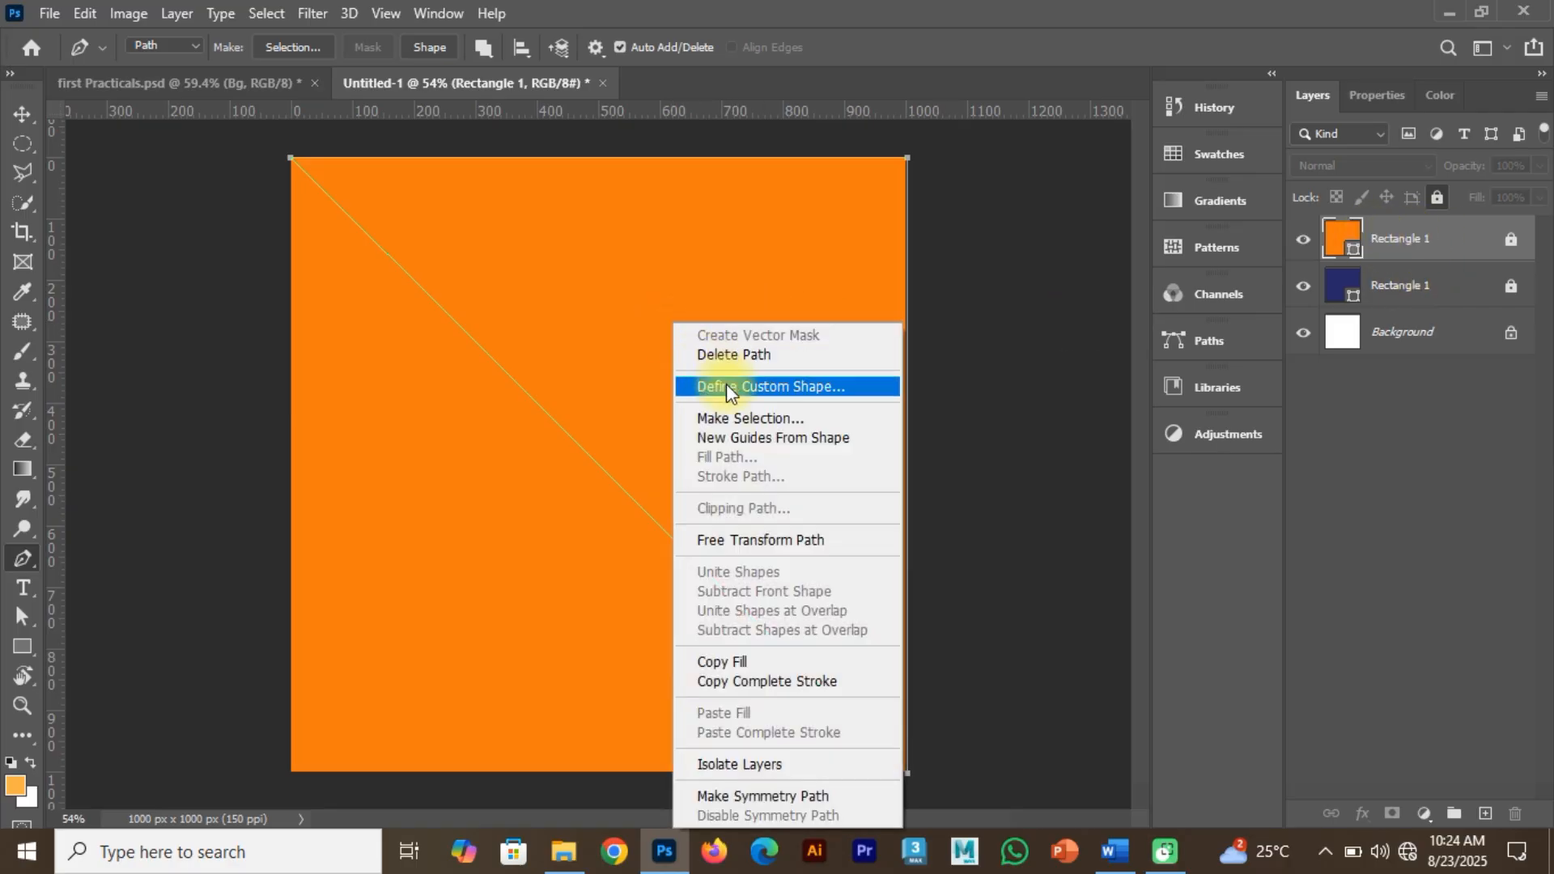
click(731, 416)
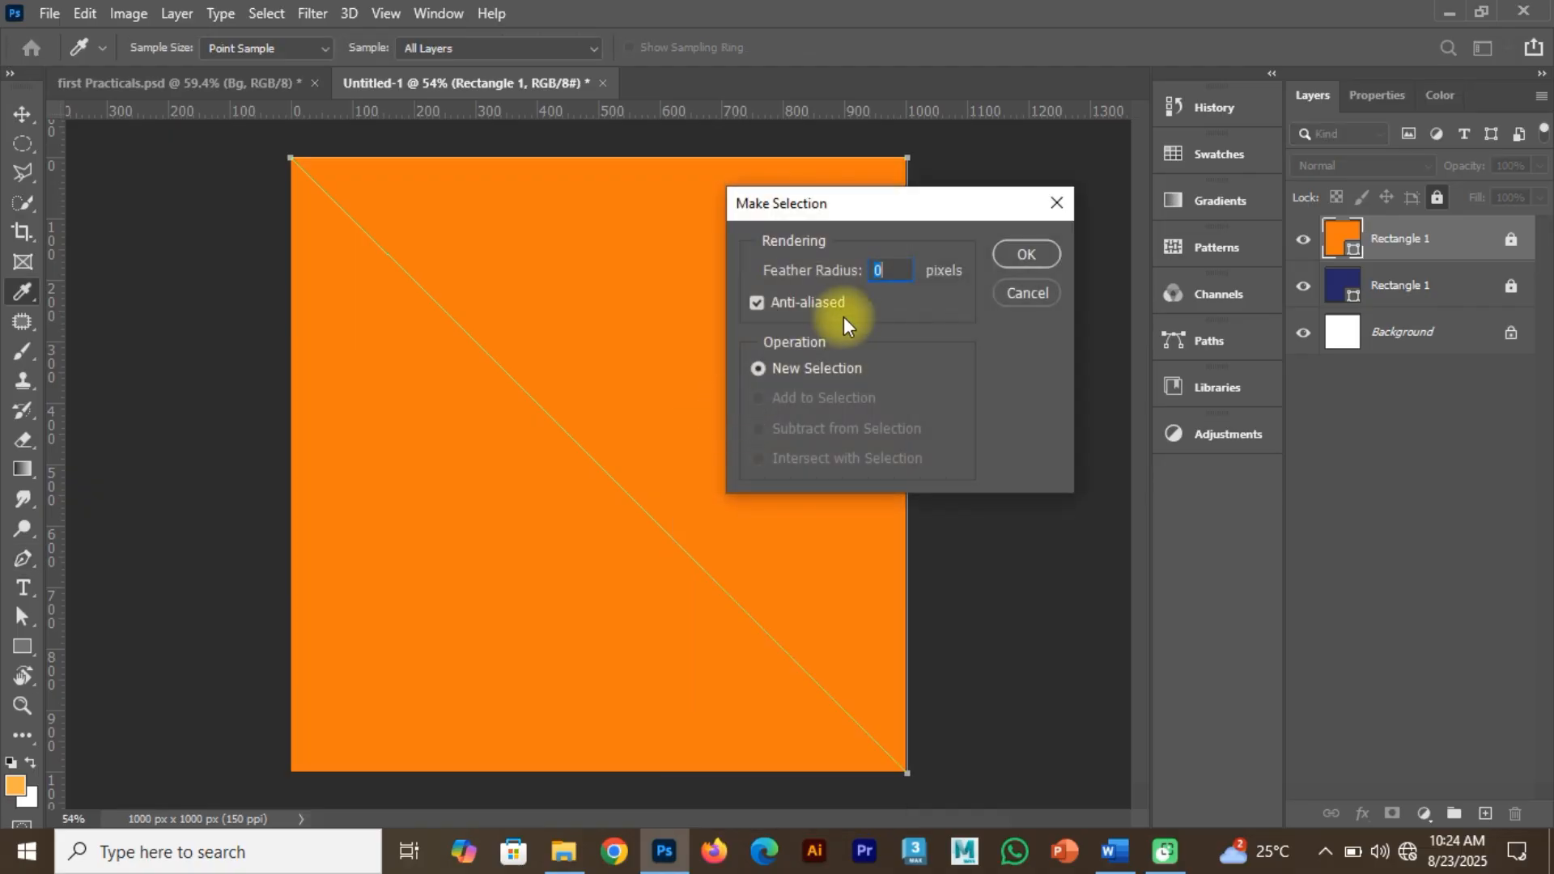
click(1037, 253)
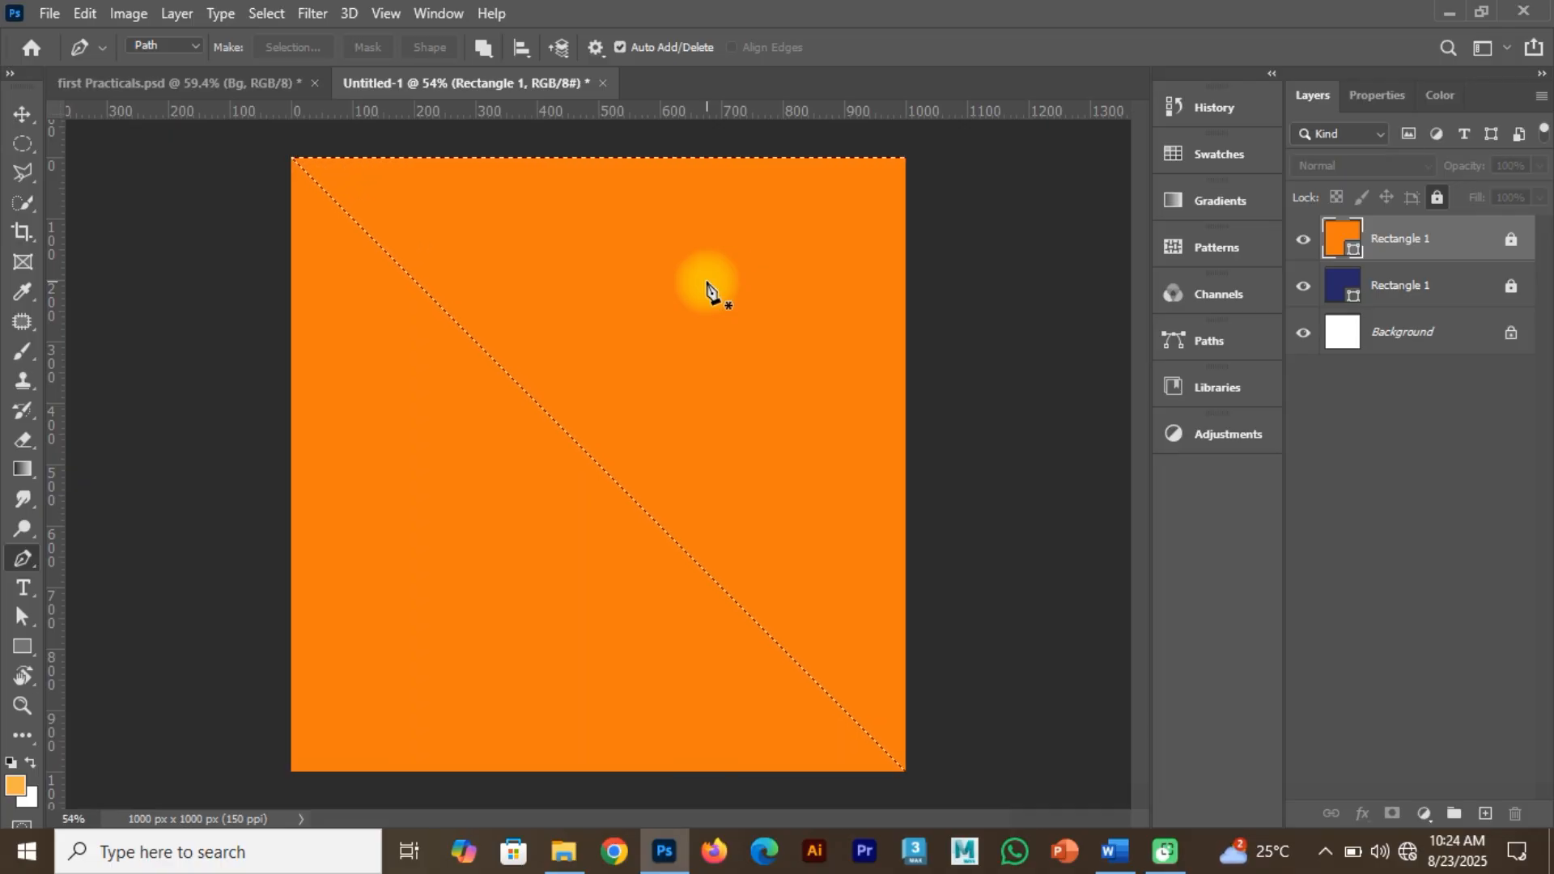
Hide and show the orange rectangle layer to check the blue beneath, and compare with the reference design in first Practicals.psd.
click(1309, 241)
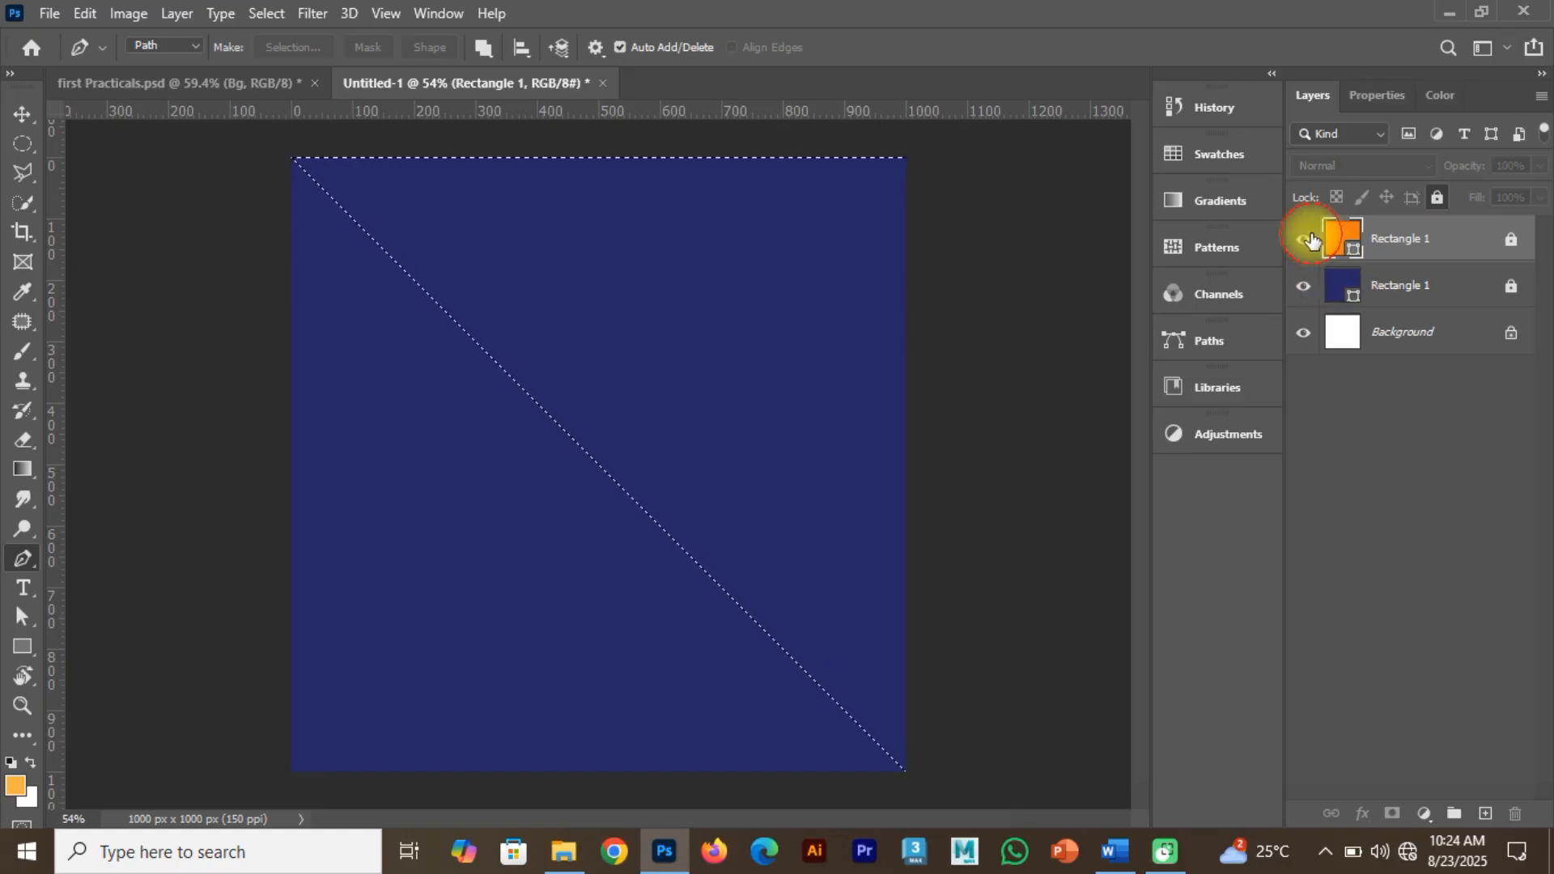
click(1308, 241)
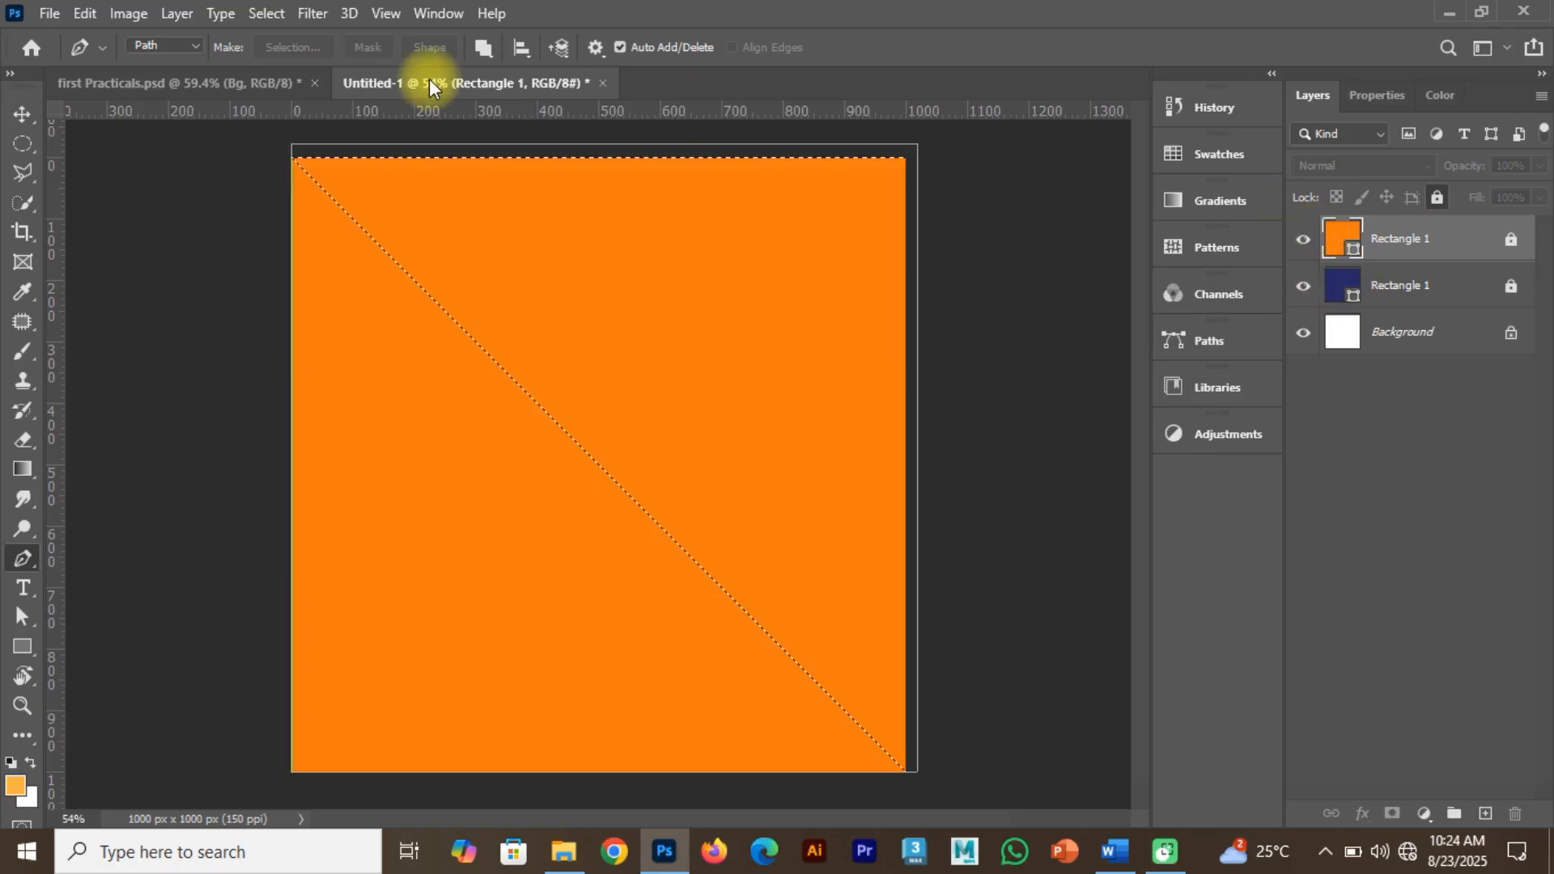
click(265, 89)
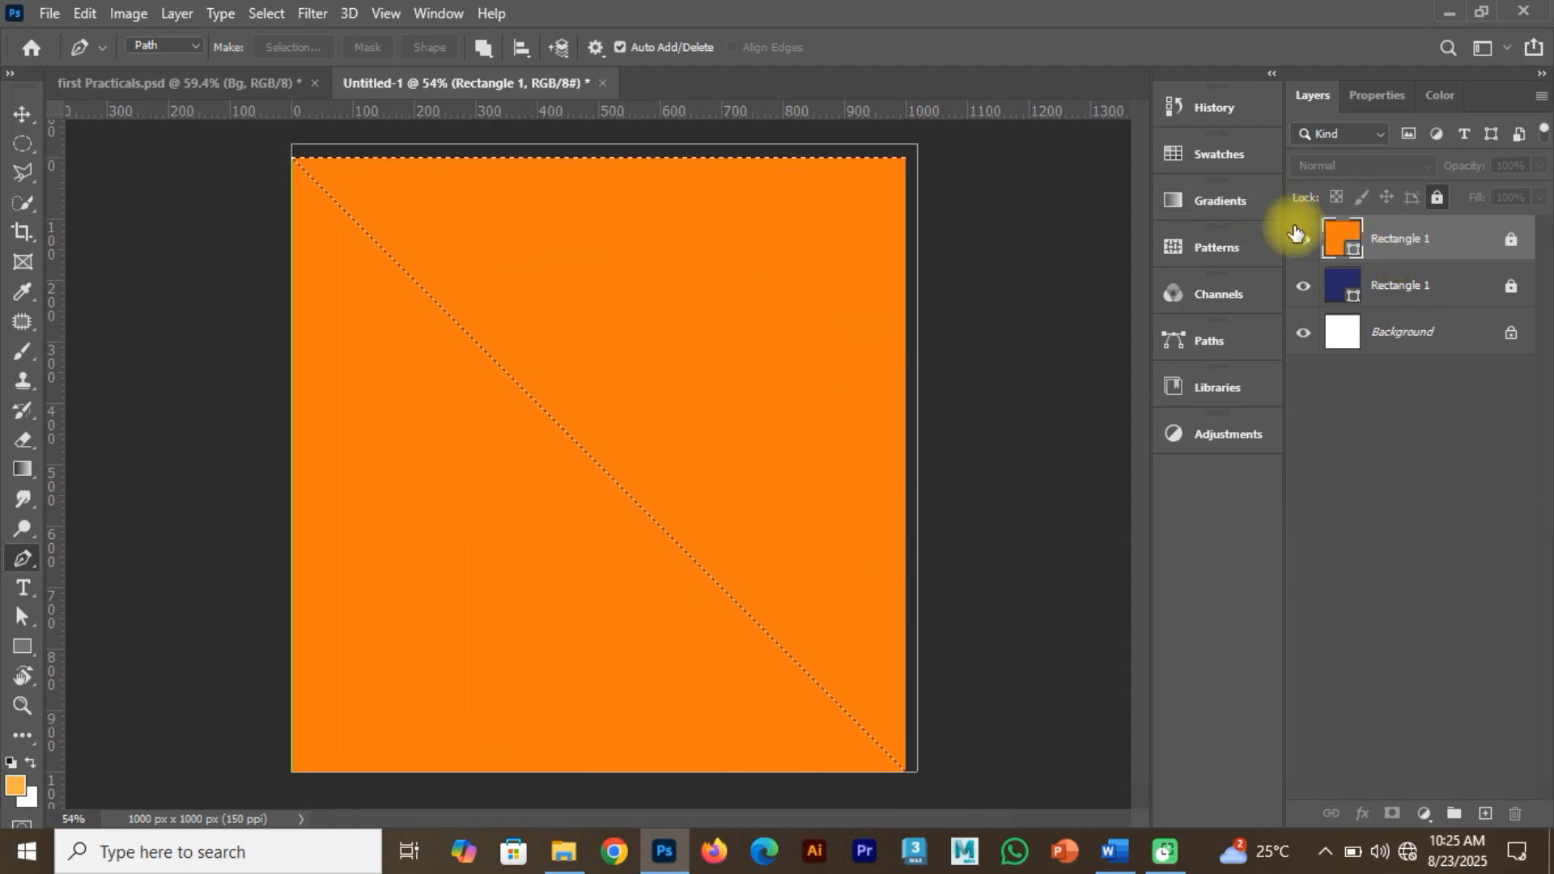
Try to rasterize the locked orange rectangle layer.
right_click(1452, 235)
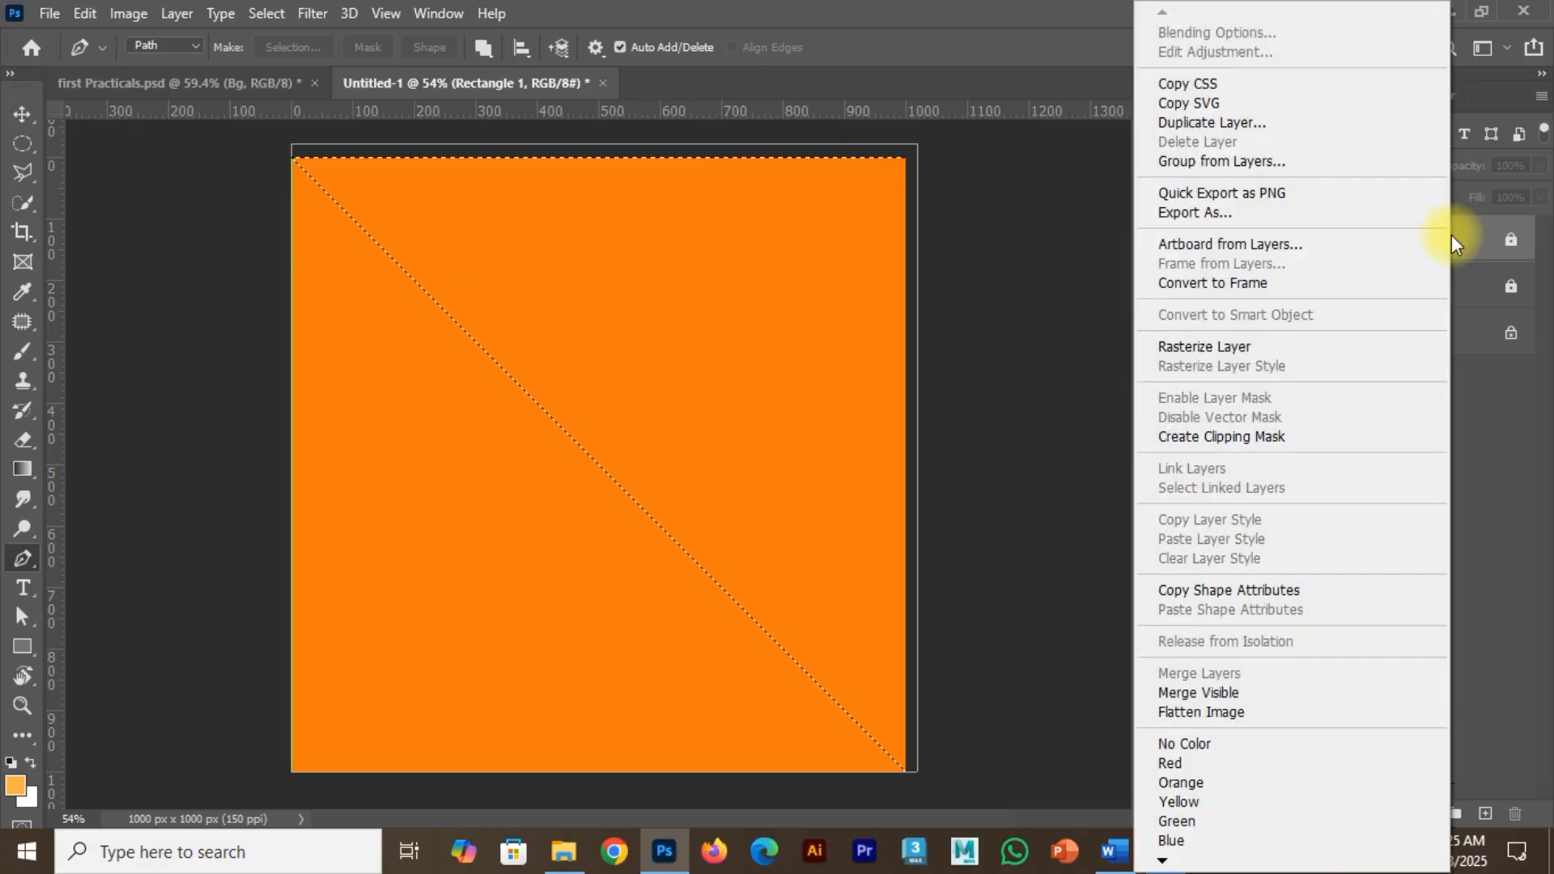
click(1242, 347)
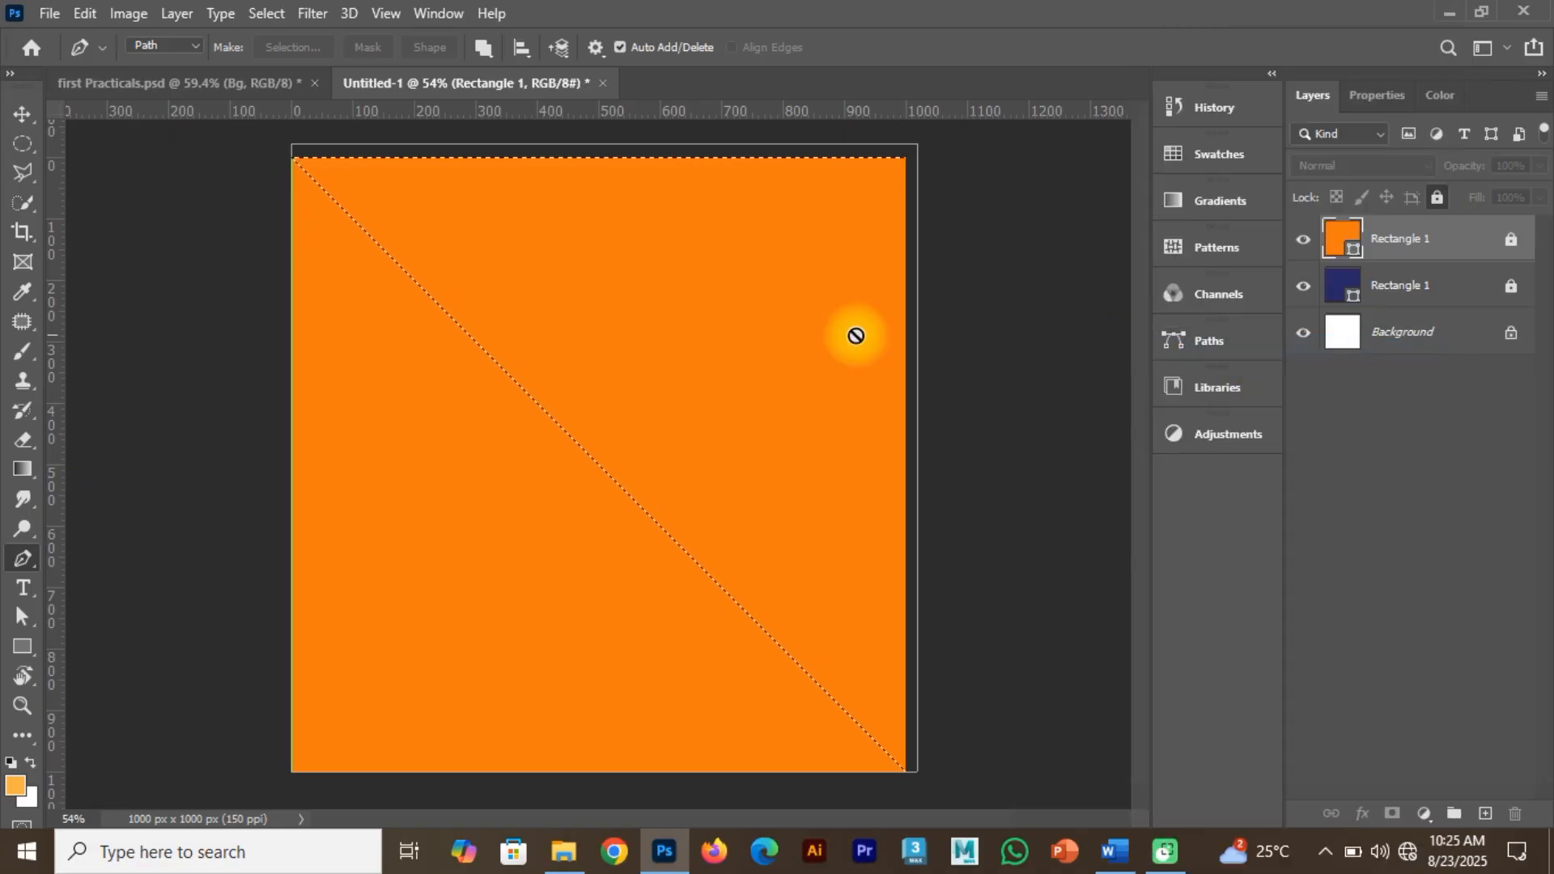
click(787, 329)
click(754, 333)
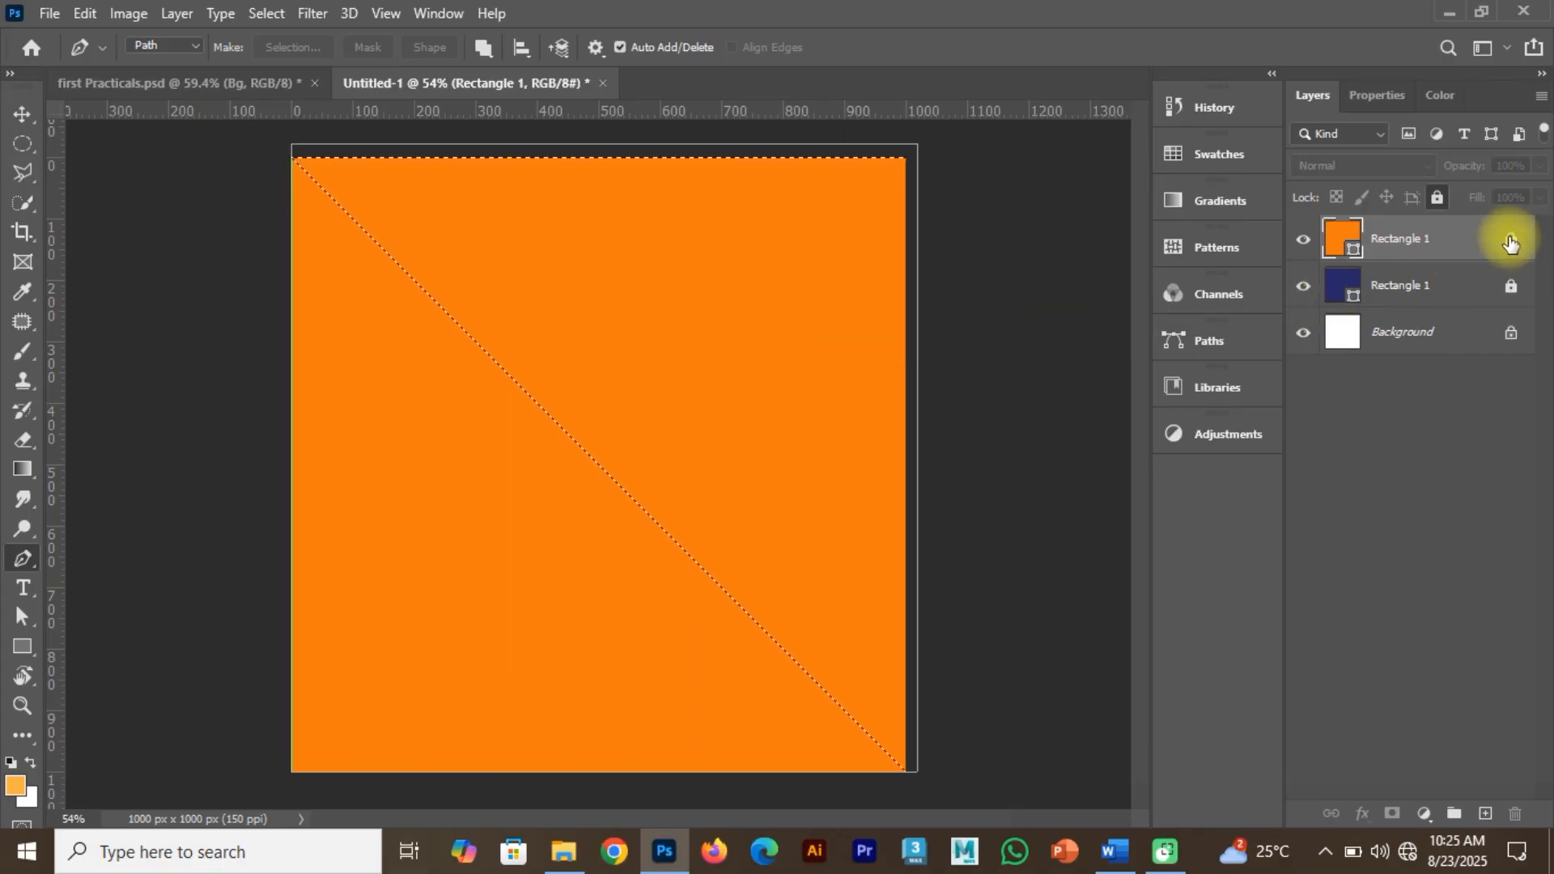
Unlock both the orange and the blue rectangle layers.
click(1437, 196)
click(1454, 282)
click(1439, 197)
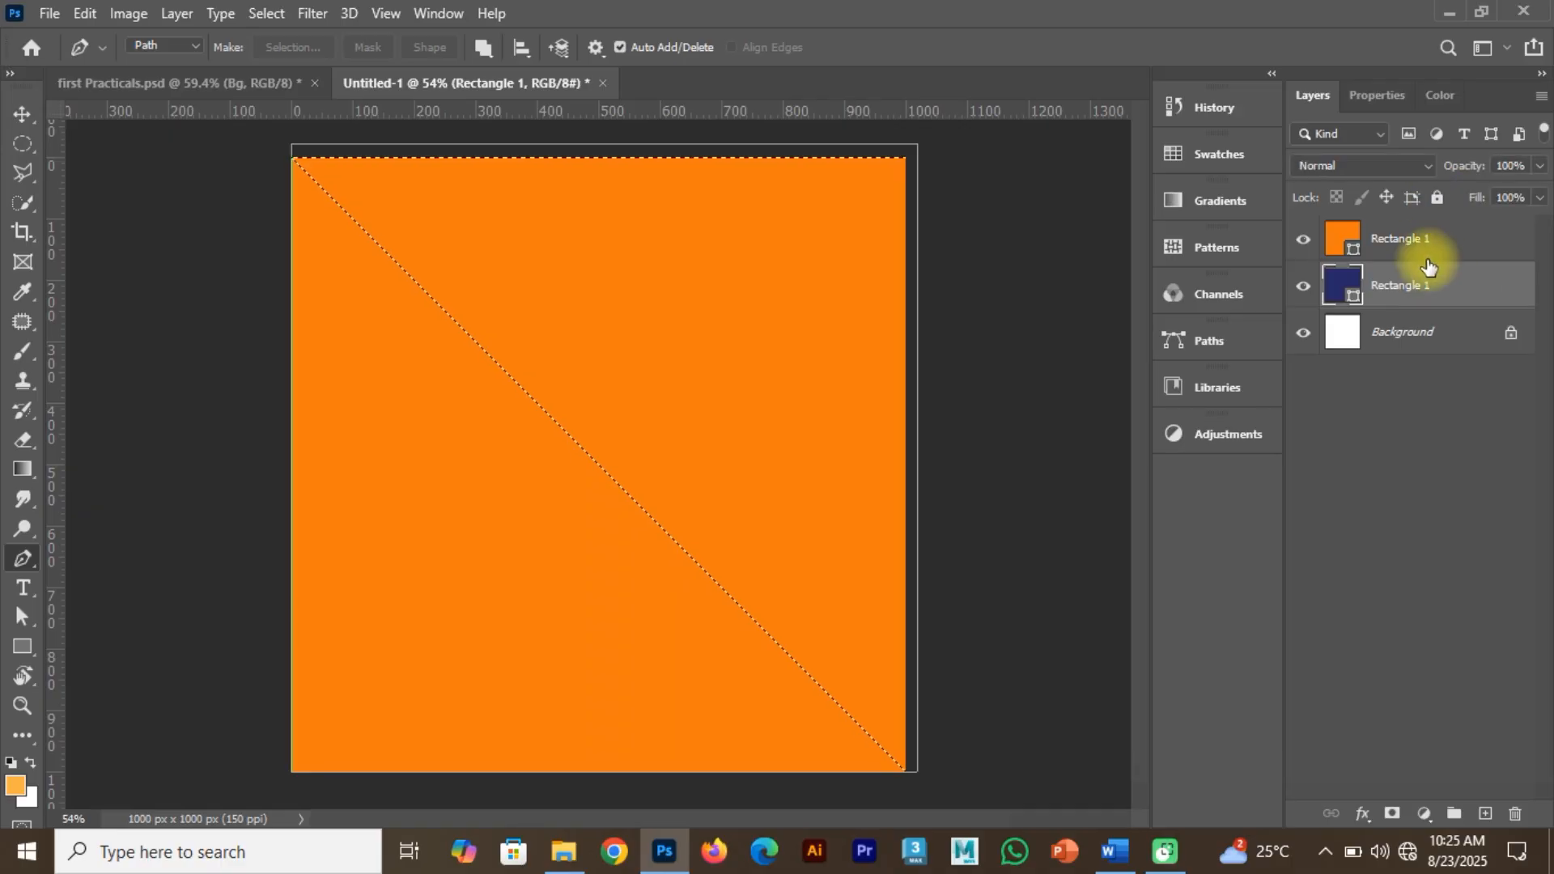
Rasterize the orange rectangle layer.
click(1428, 248)
right_click(1431, 241)
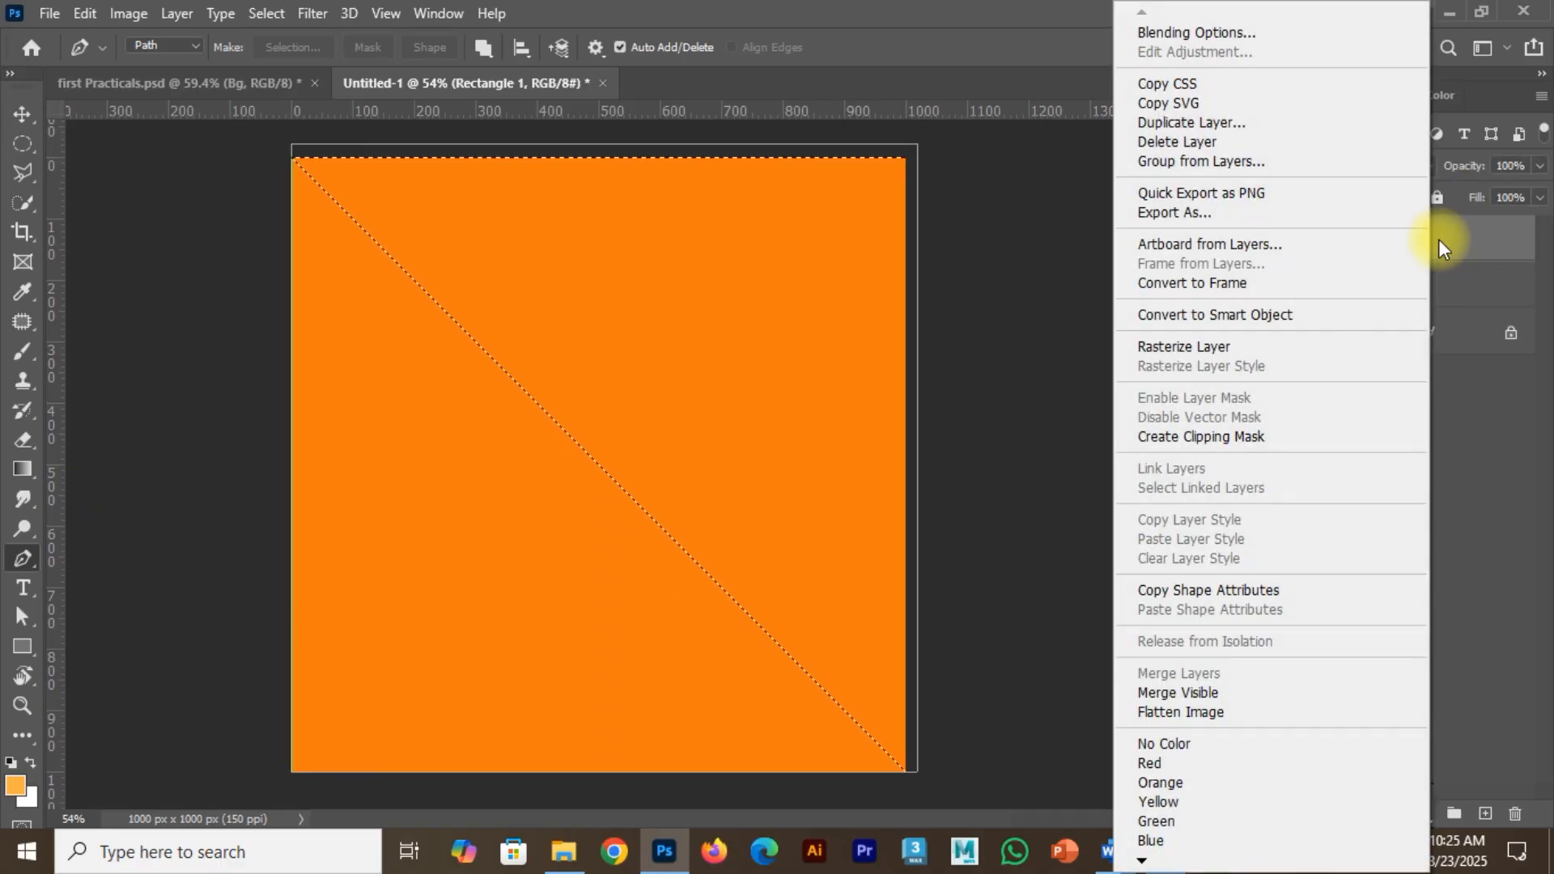
click(1260, 345)
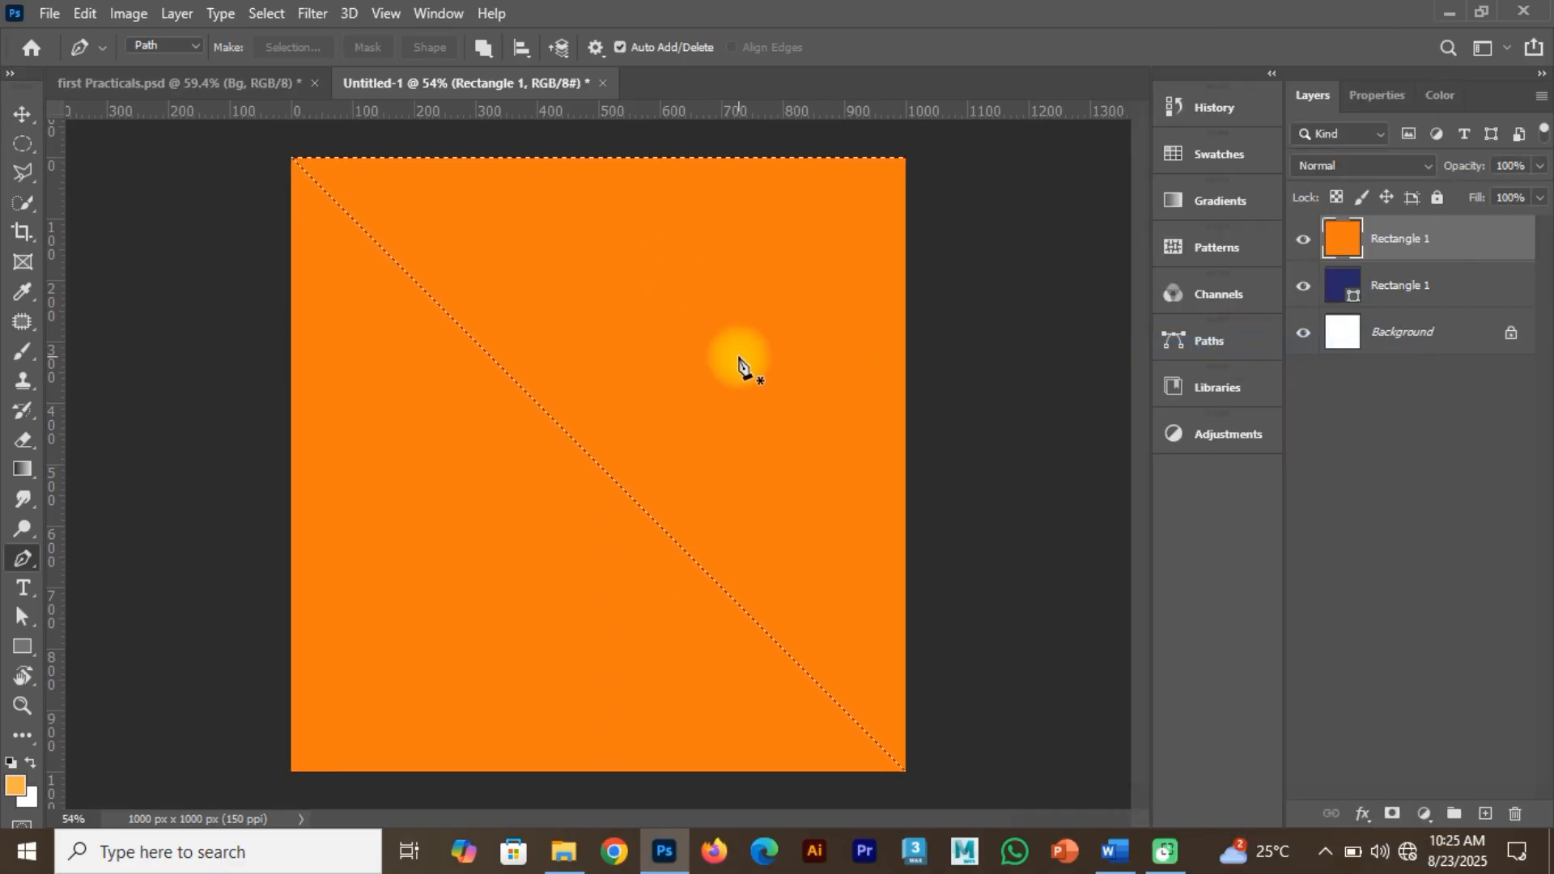
Choose the Eraser tool and set its brush size to 161 px.
click(25, 439)
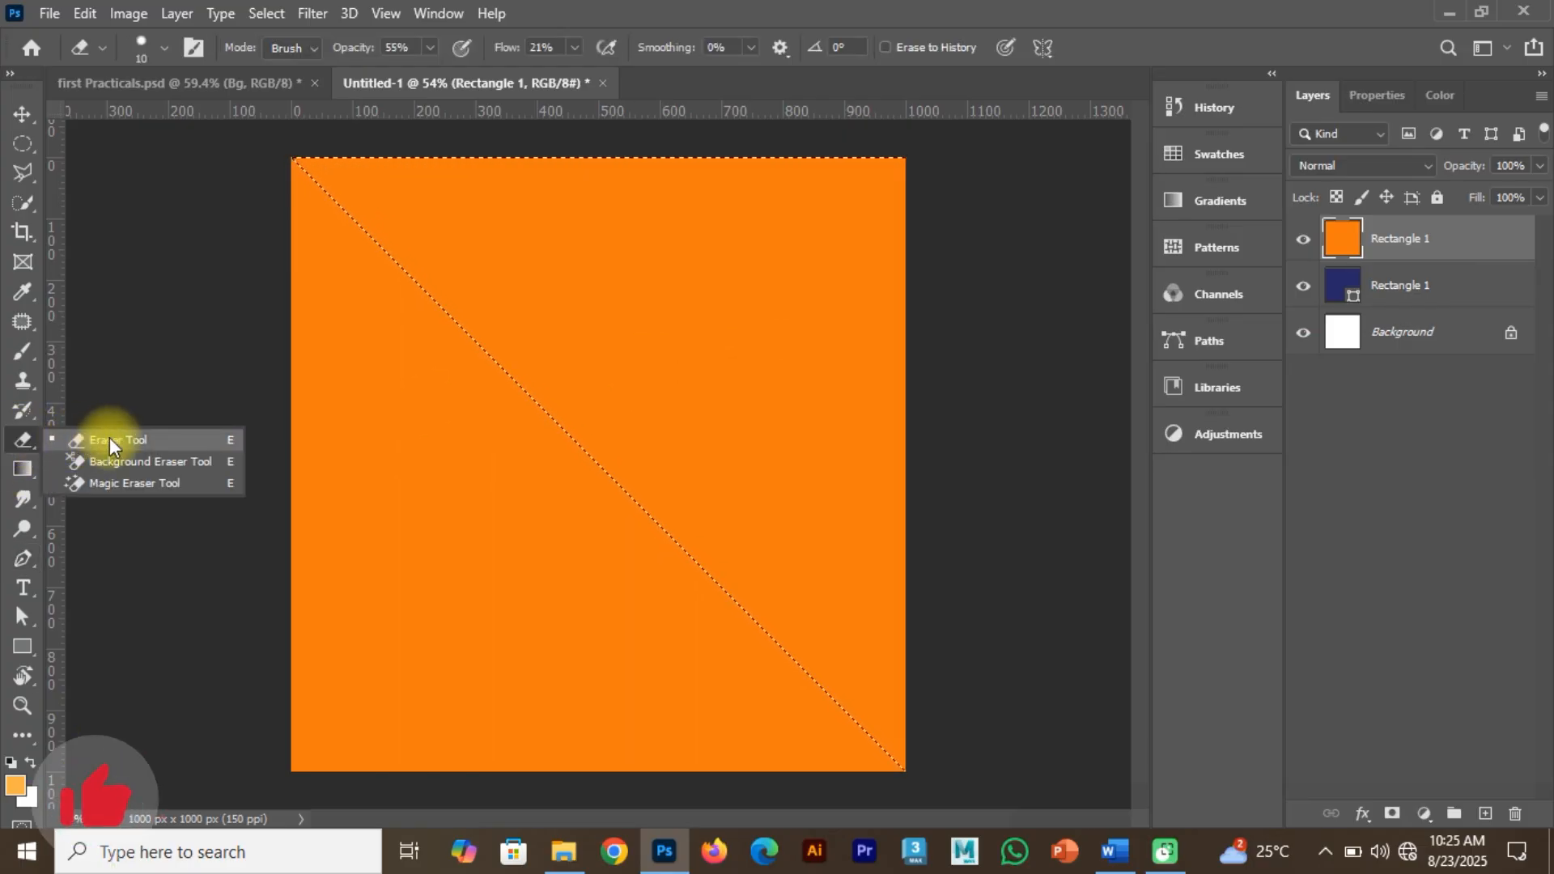
click(112, 437)
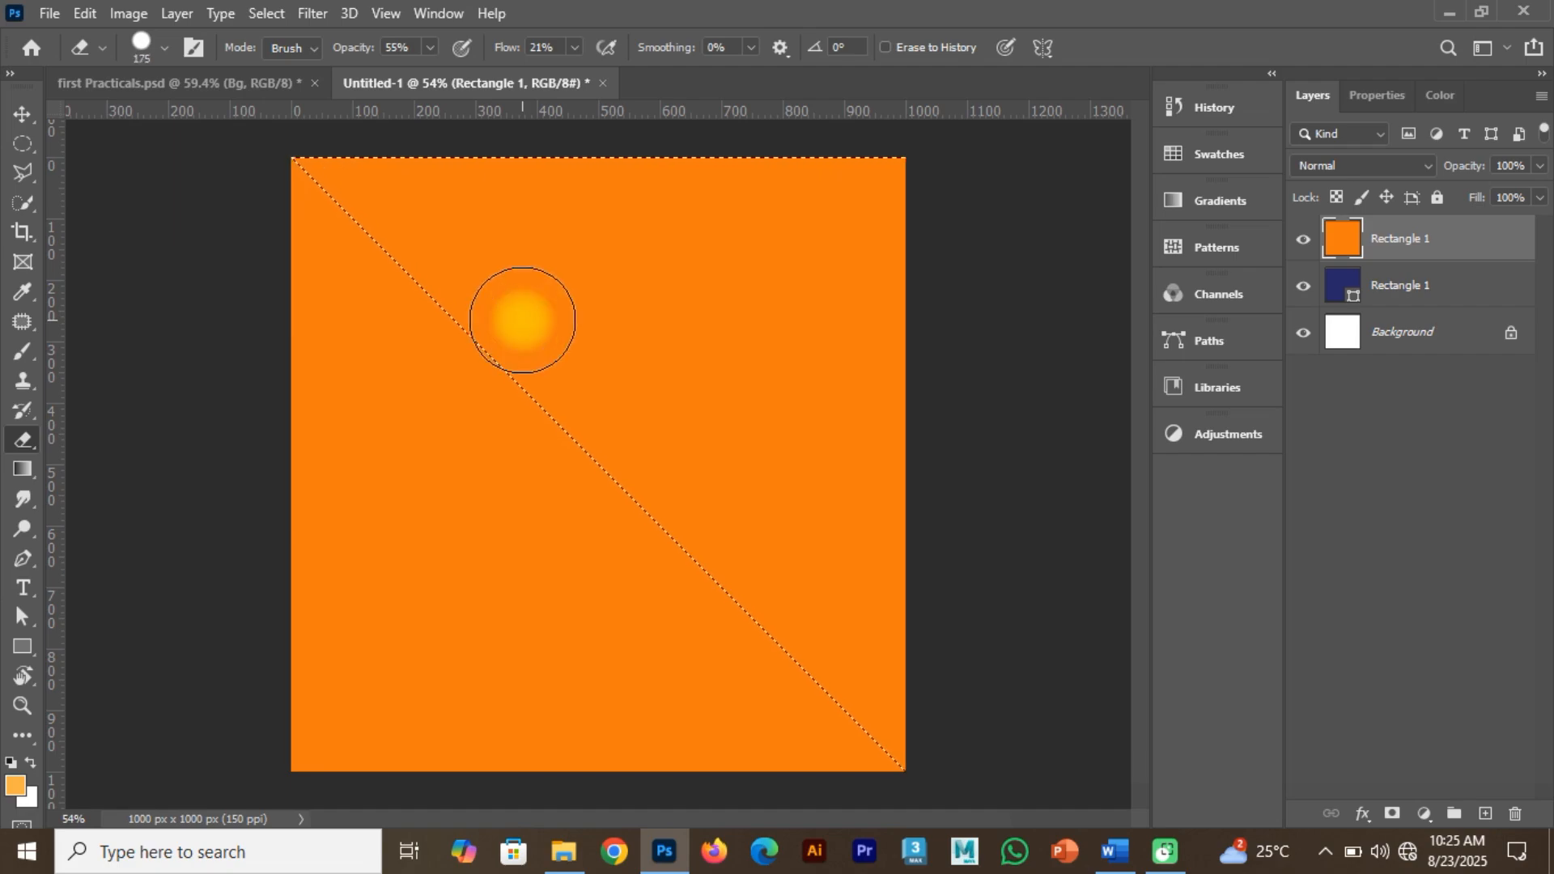
click(163, 50)
drag(225, 125, 222, 124)
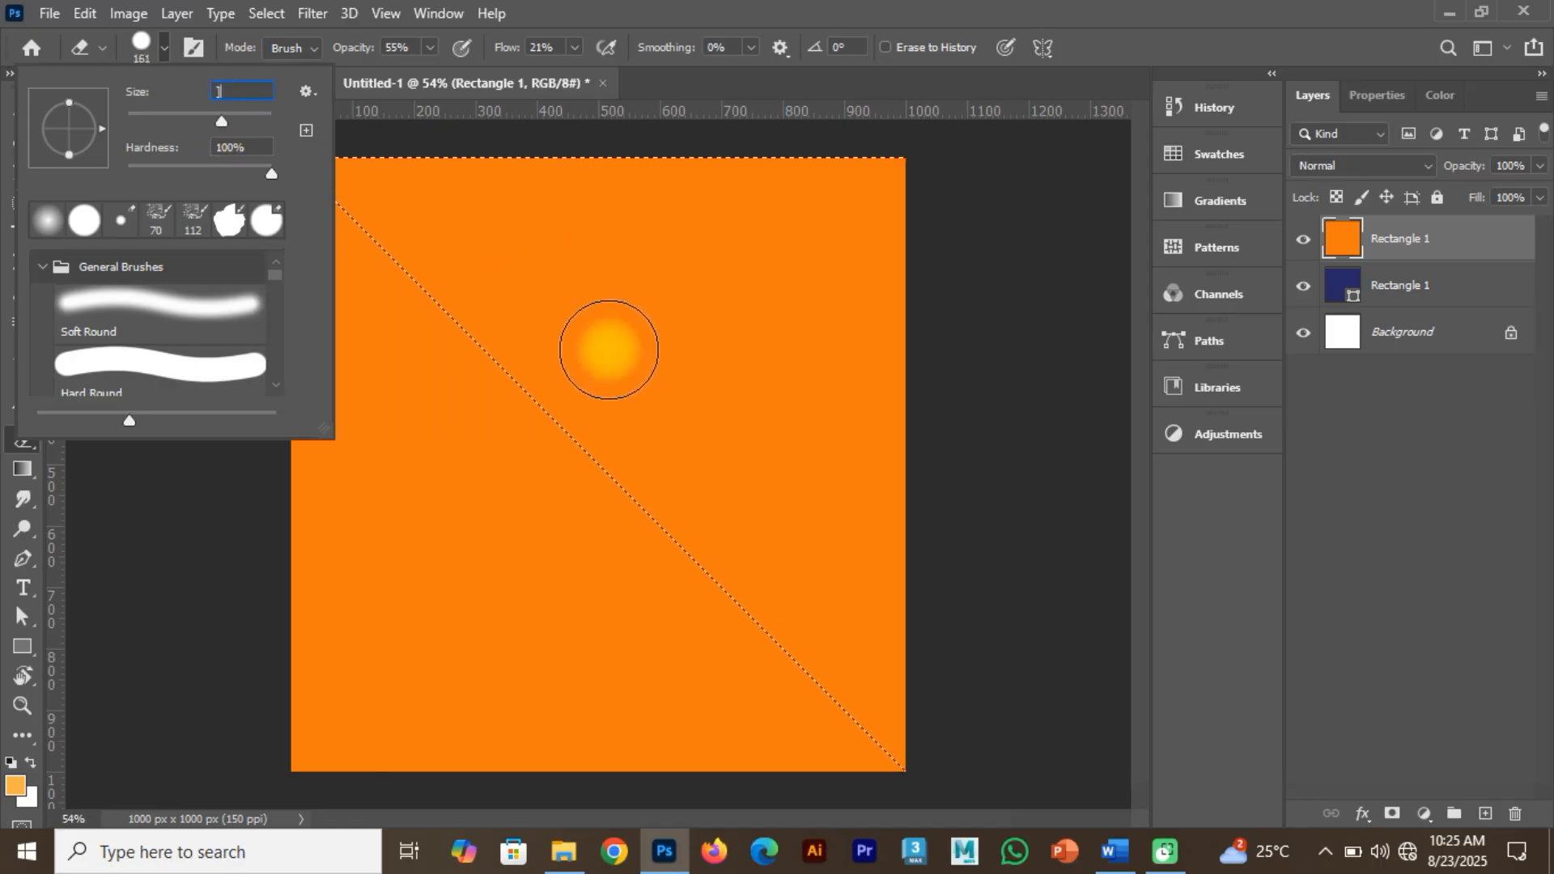
click(532, 140)
click(731, 356)
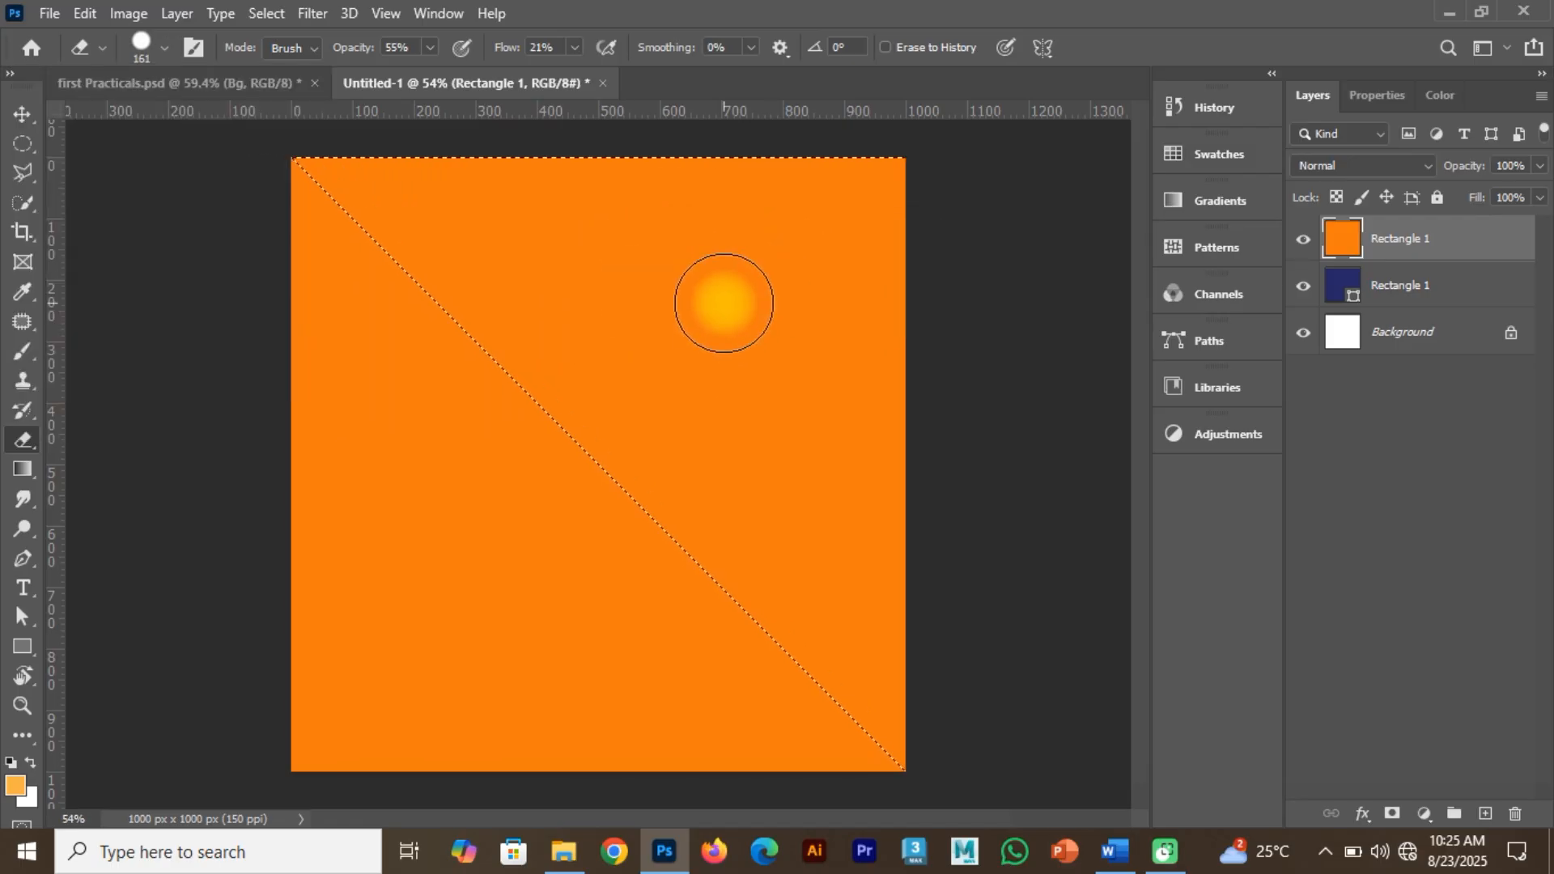
Try erasing part of the orange layer inside the selected upper-right triangle at 55% opacity, and undo the stroke.
click(601, 221)
mouse_move(576, 281)
mouse_down()
mouse_move(552, 249)
mouse_move(748, 285)
mouse_move(834, 361)
mouse_move(726, 324)
mouse_move(738, 304)
mouse_move(684, 252)
mouse_move(637, 267)
mouse_move(617, 306)
mouse_move(671, 289)
mouse_move(736, 298)
mouse_up()
key(ctrl+z)
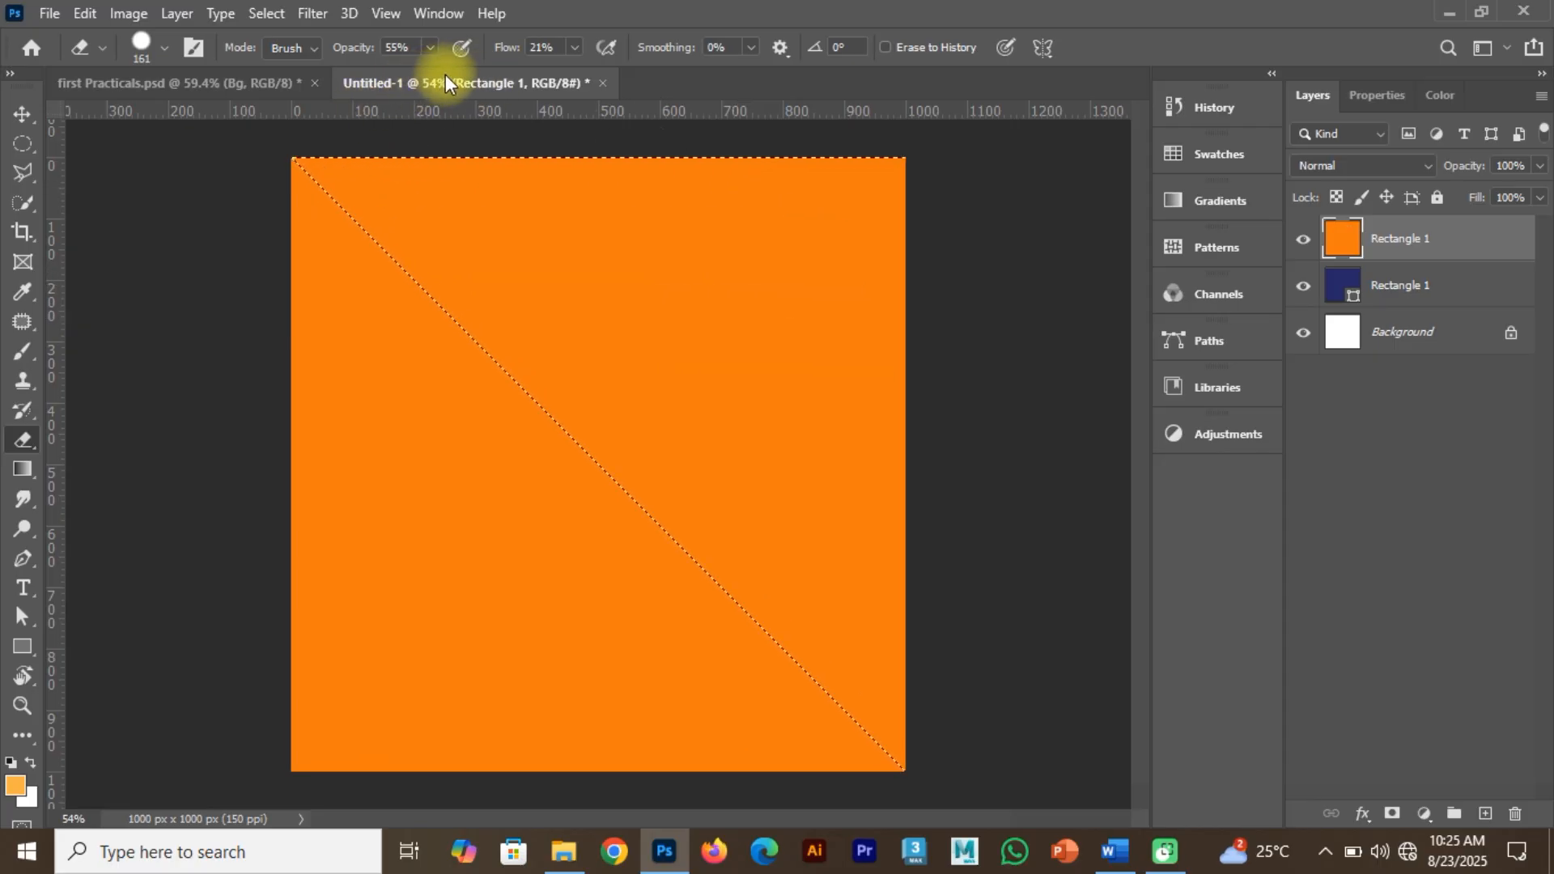
Set the eraser's opacity to 100% and test a stroke on the orange layer inside the selection, undoing it.
click(413, 46)
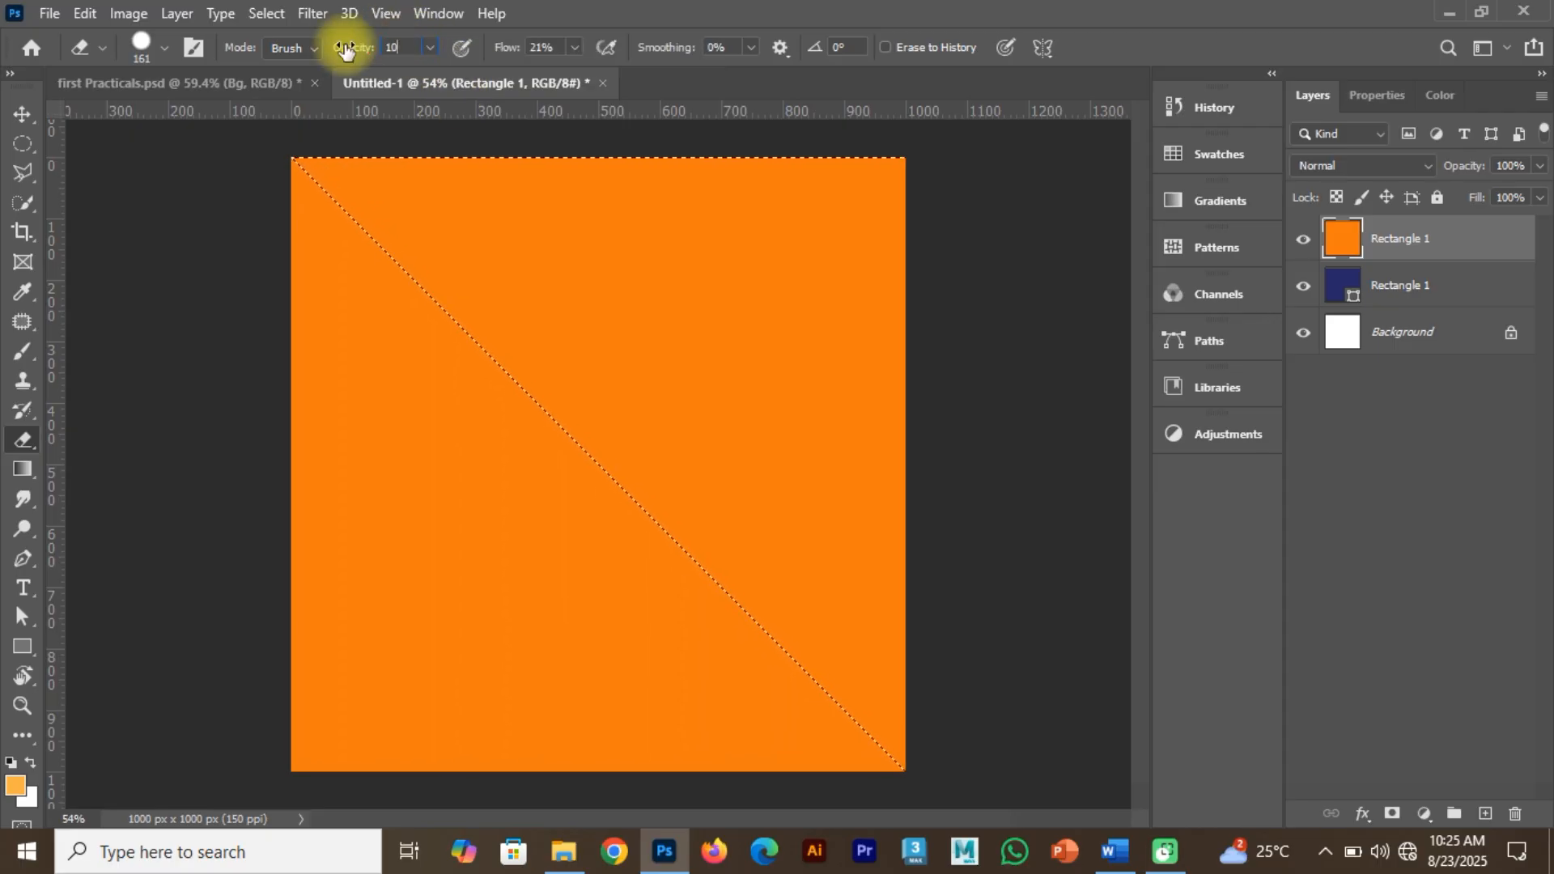
text(100)
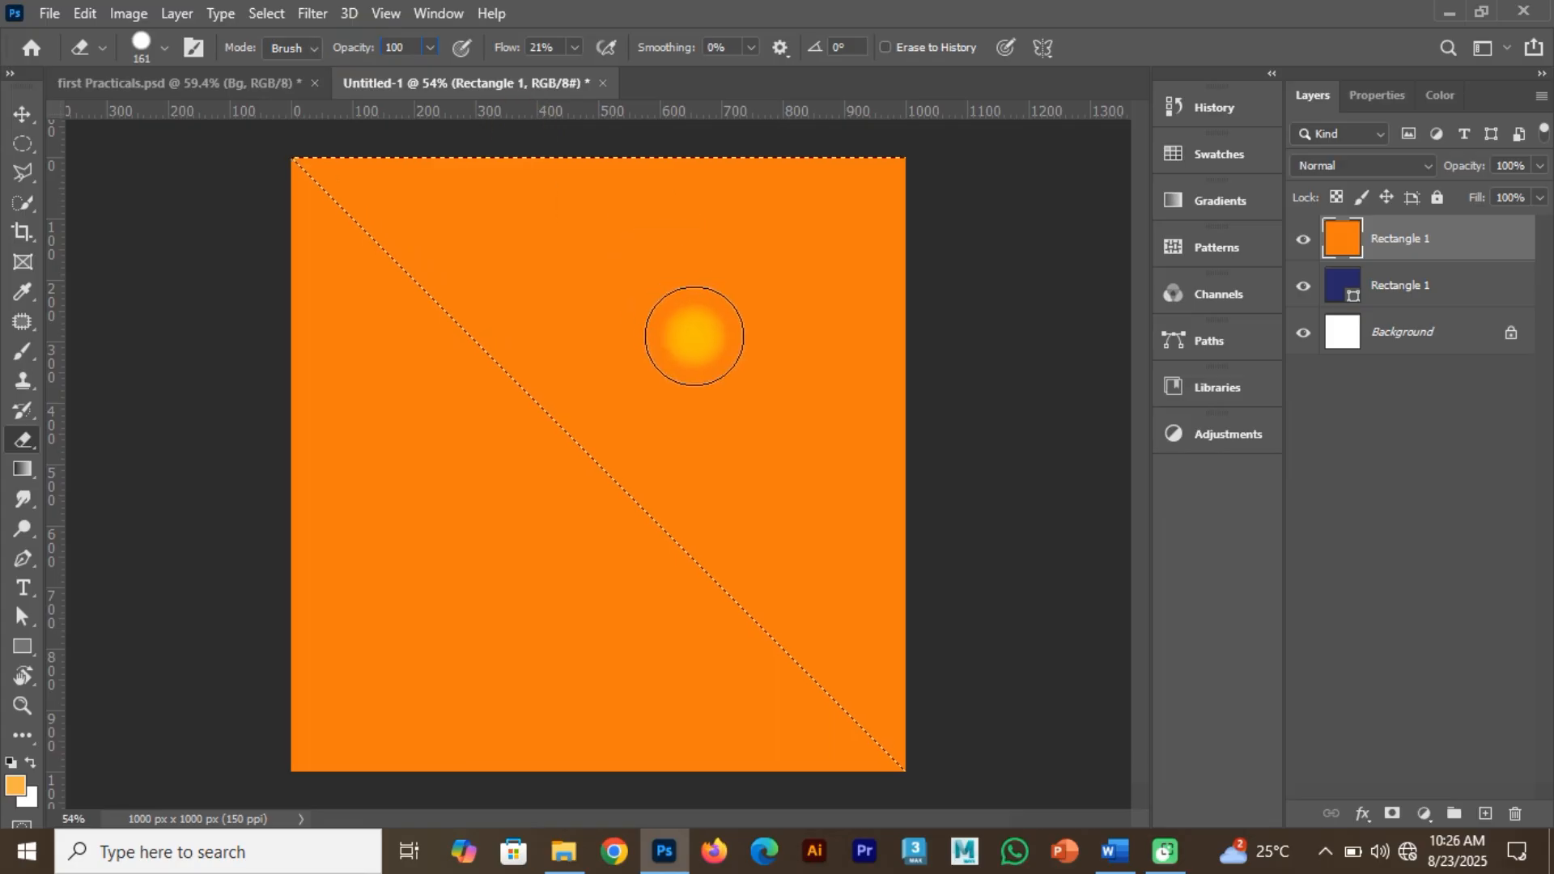
click(765, 334)
mouse_move(765, 334)
mouse_down()
mouse_move(690, 350)
mouse_move(544, 302)
mouse_move(559, 313)
mouse_up()
key(ctrl+z)
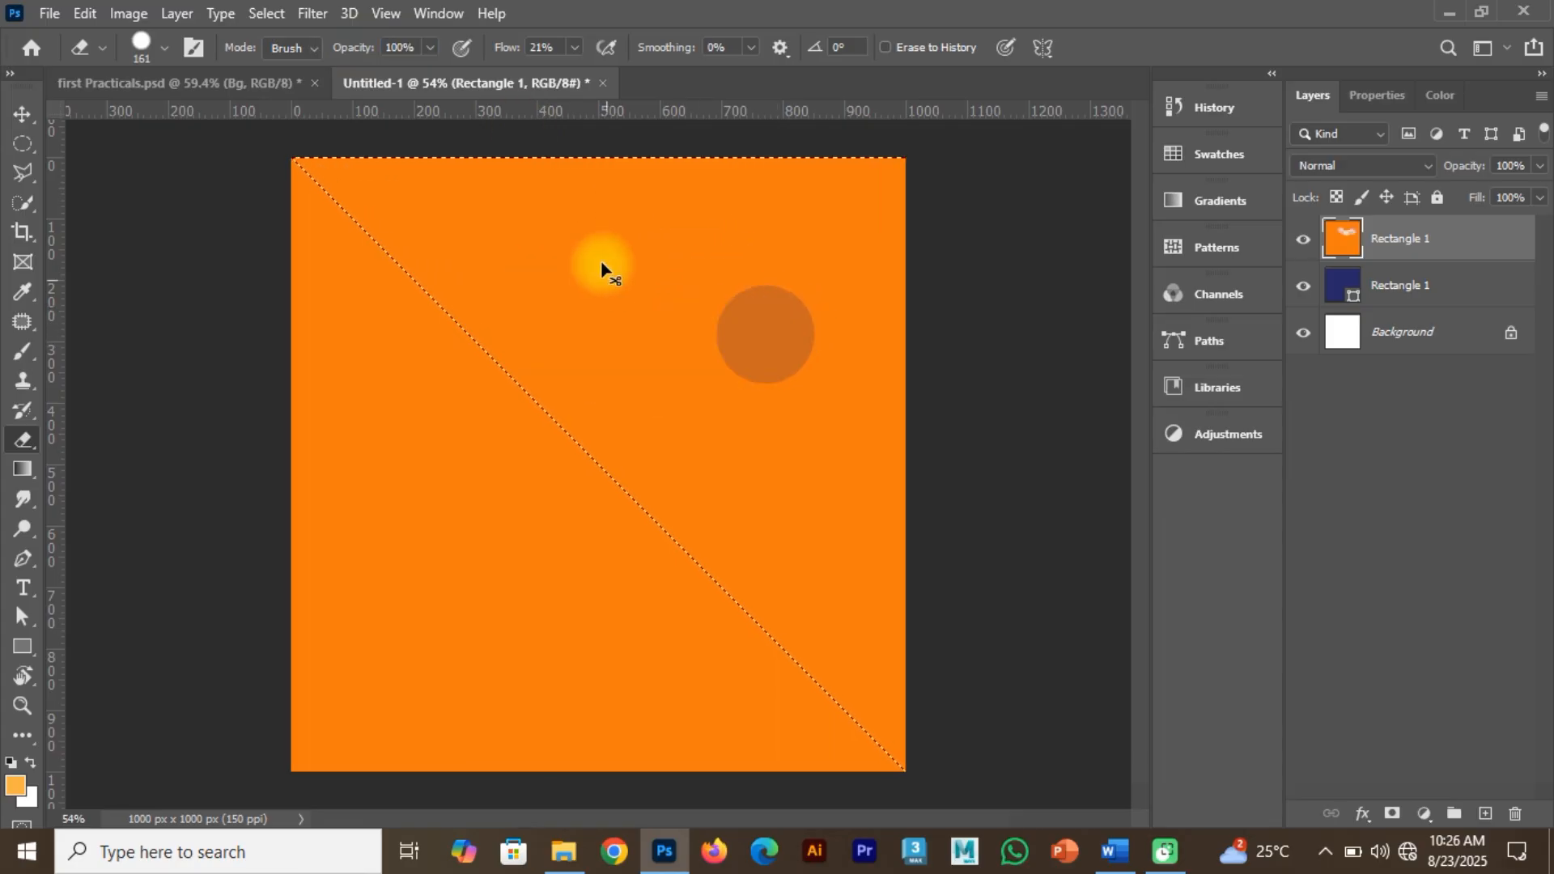
Choose the Hard Round brush for the eraser and set its flow to 100%.
click(165, 47)
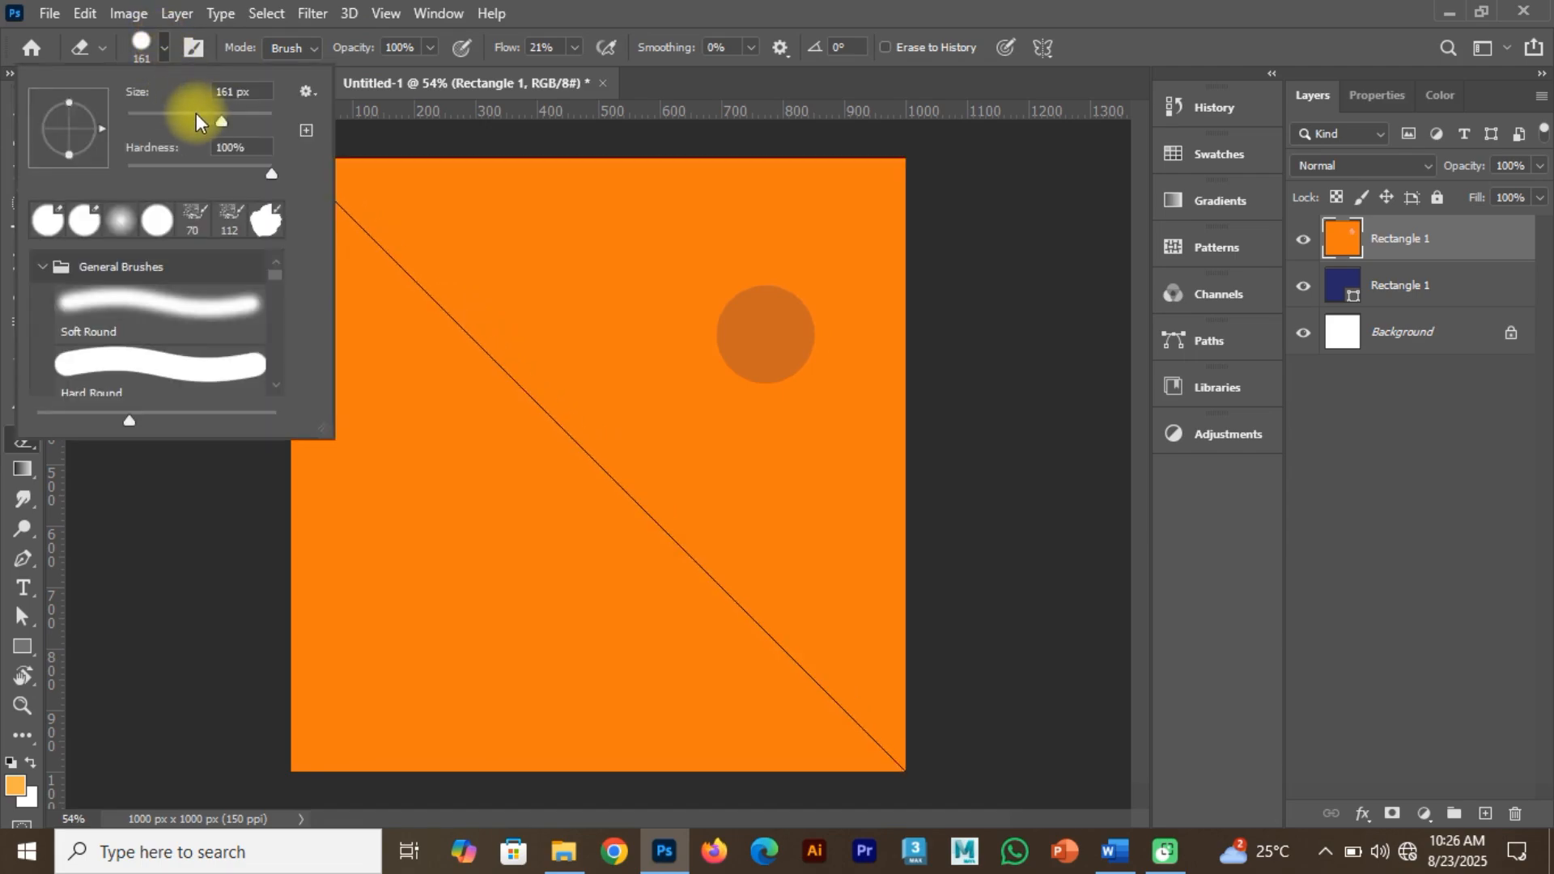
click(181, 364)
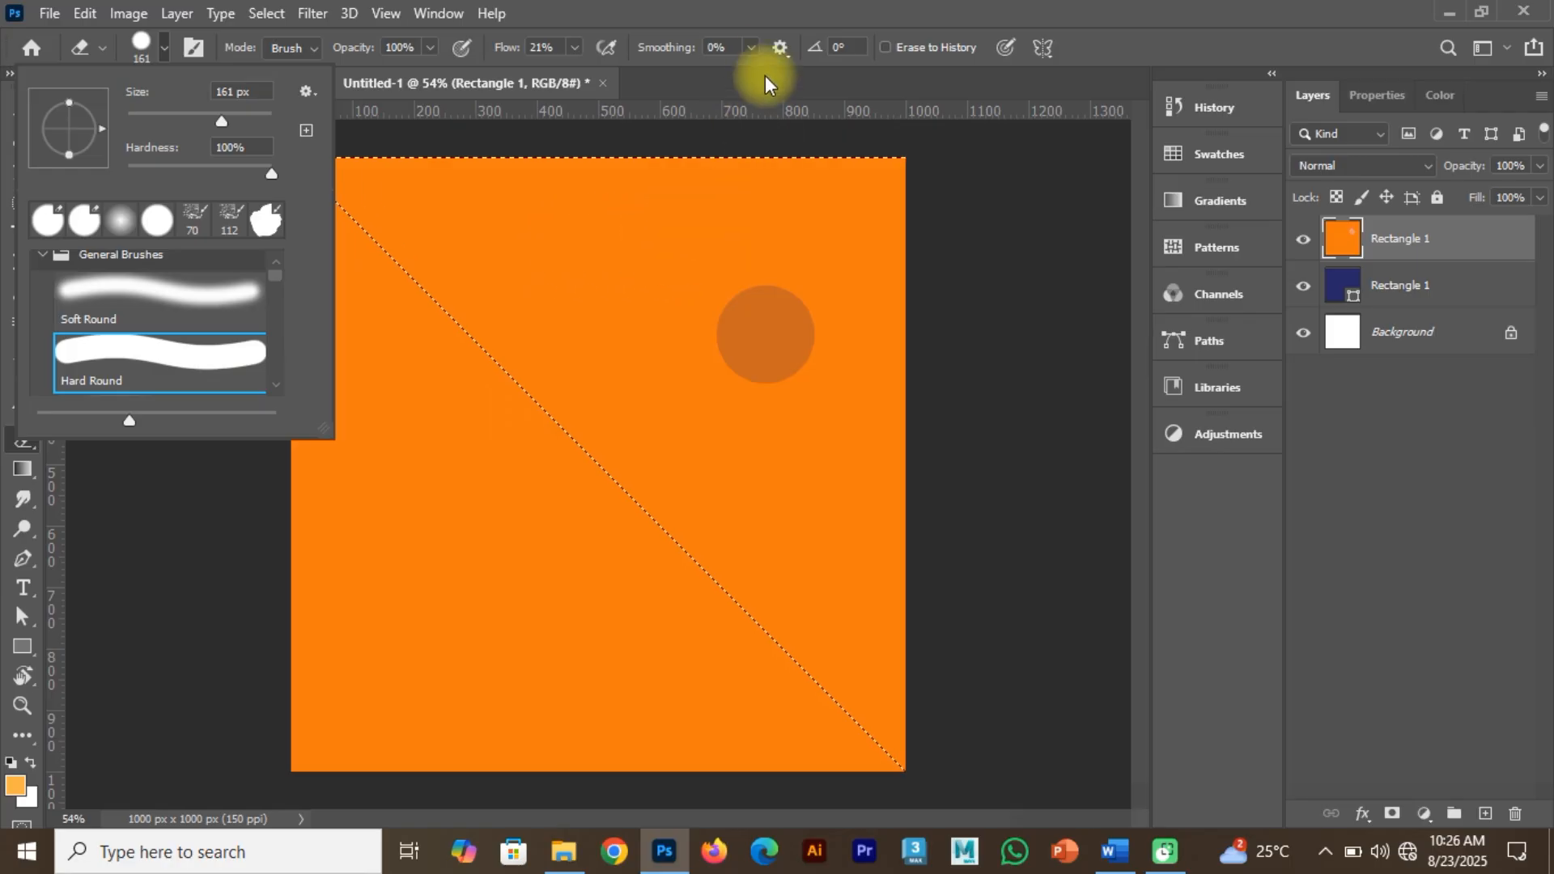
click(617, 259)
drag(574, 47, 586, 74)
Erase the orange layer inside the selected upper-right triangle, hiding the blue layer to spot leftover orange.
mouse_move(642, 312)
mouse_down()
mouse_move(452, 234)
mouse_move(493, 222)
mouse_move(394, 183)
mouse_move(319, 181)
mouse_move(625, 212)
mouse_move(485, 177)
mouse_move(907, 187)
mouse_move(902, 319)
mouse_move(890, 262)
mouse_move(832, 364)
mouse_move(796, 356)
mouse_move(767, 301)
mouse_up()
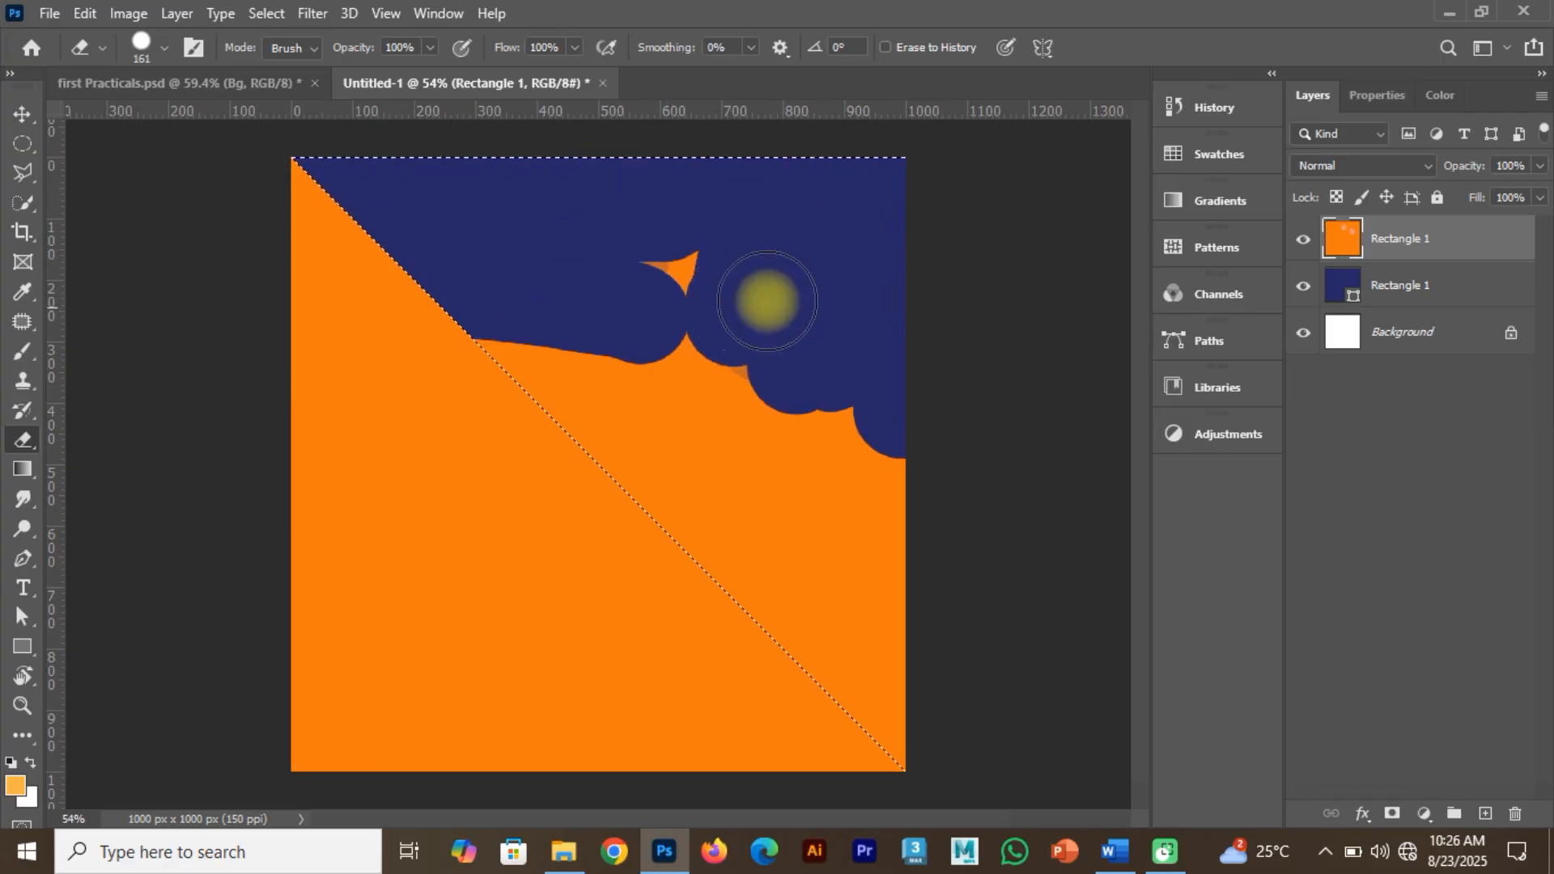
click(1303, 285)
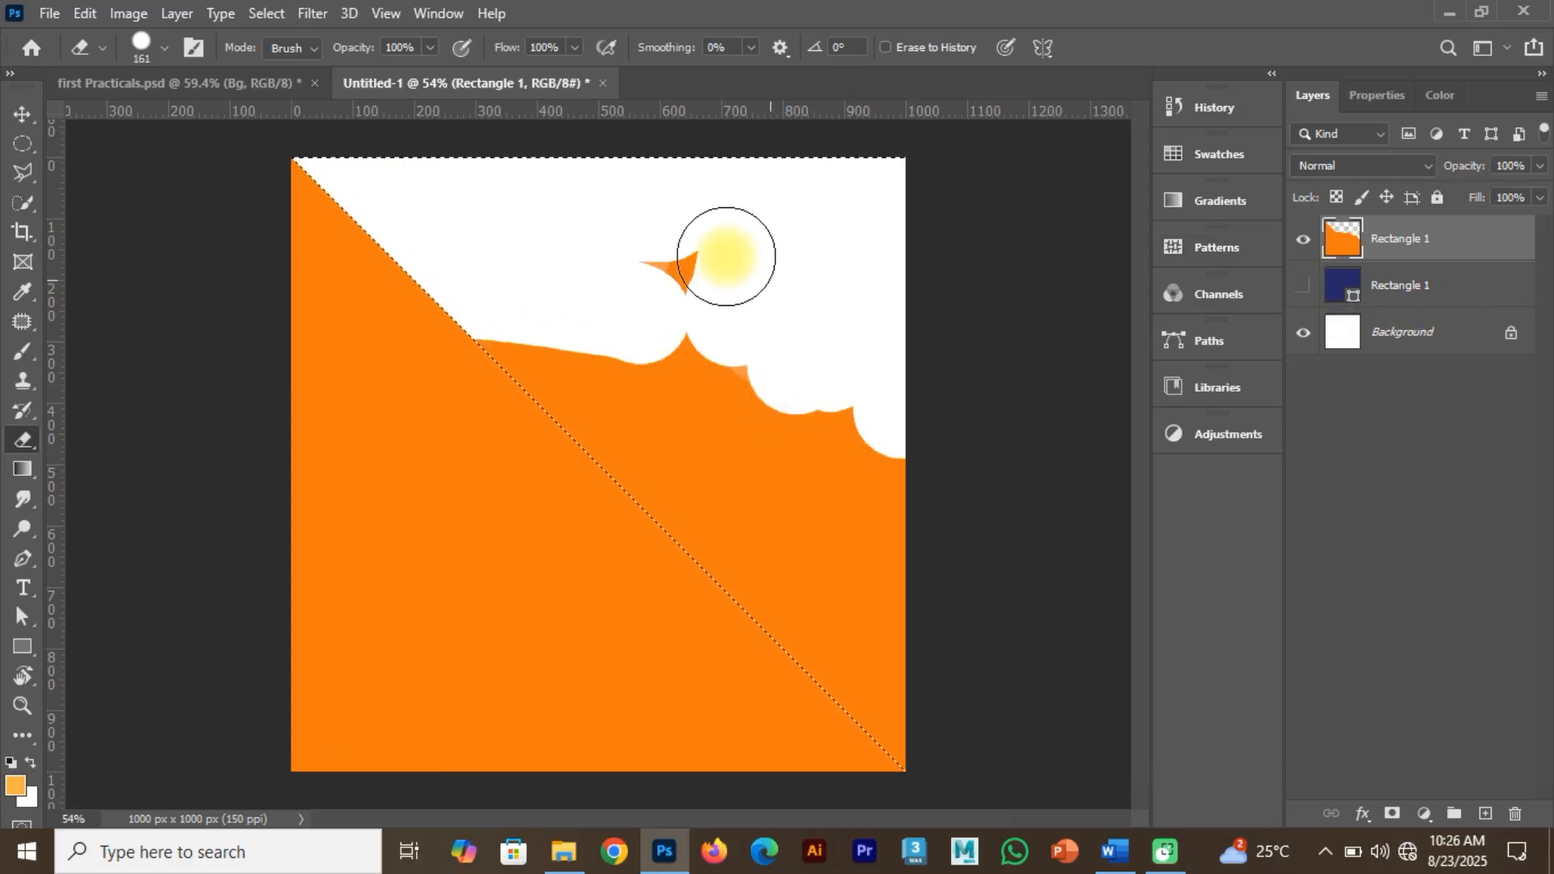
mouse_move(687, 235)
mouse_down()
mouse_move(689, 310)
mouse_move(599, 372)
mouse_move(548, 371)
mouse_move(895, 707)
mouse_move(895, 544)
mouse_move(809, 302)
mouse_move(1141, 328)
mouse_up()
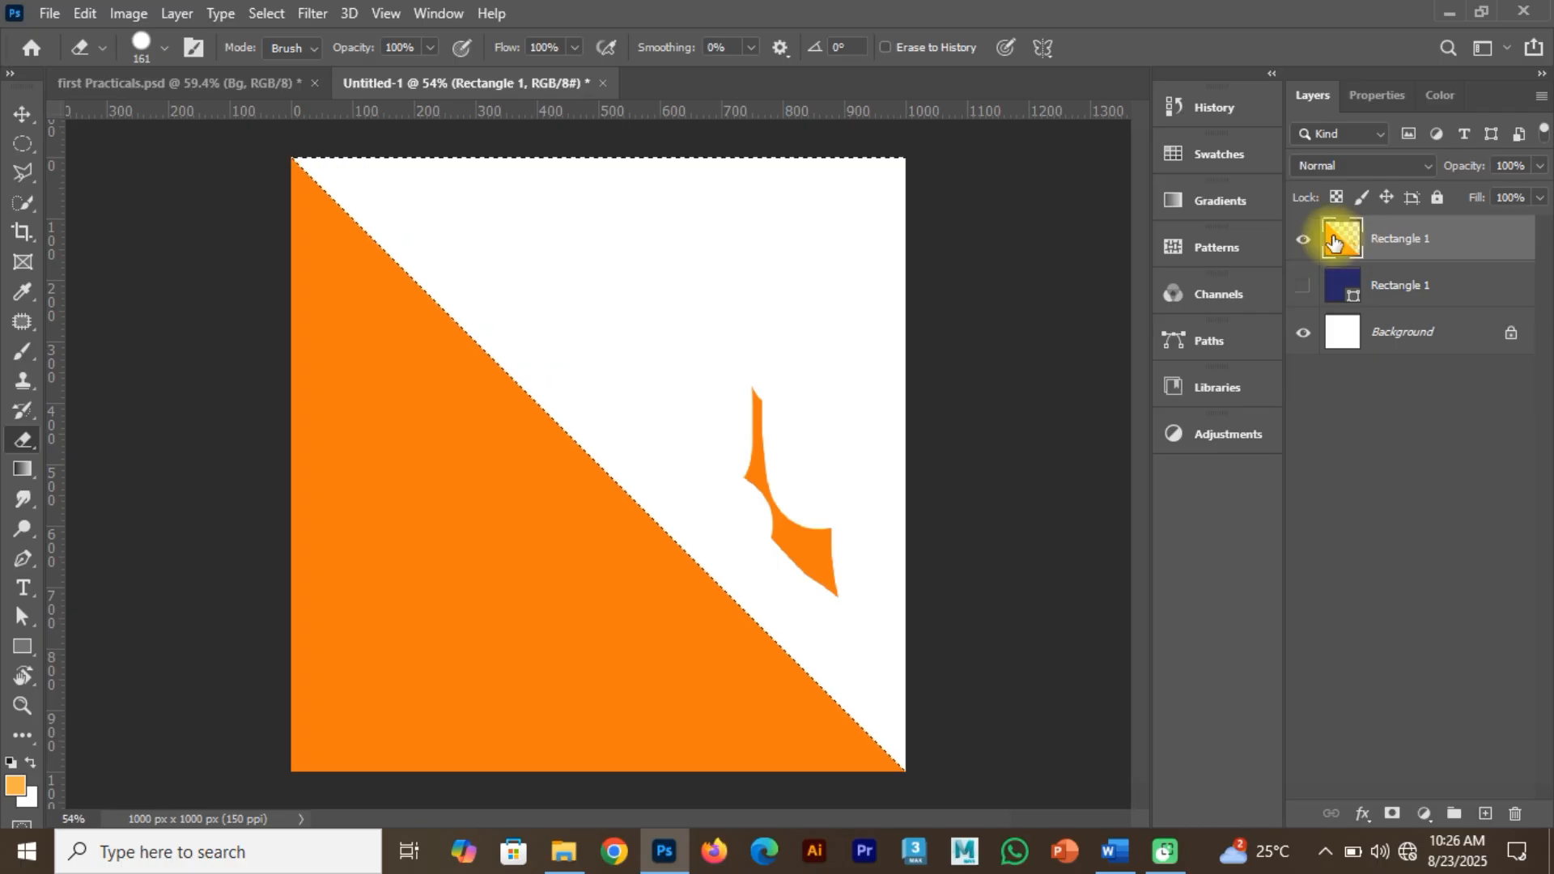
mouse_move(660, 347)
mouse_down()
mouse_move(690, 356)
mouse_move(754, 434)
mouse_up()
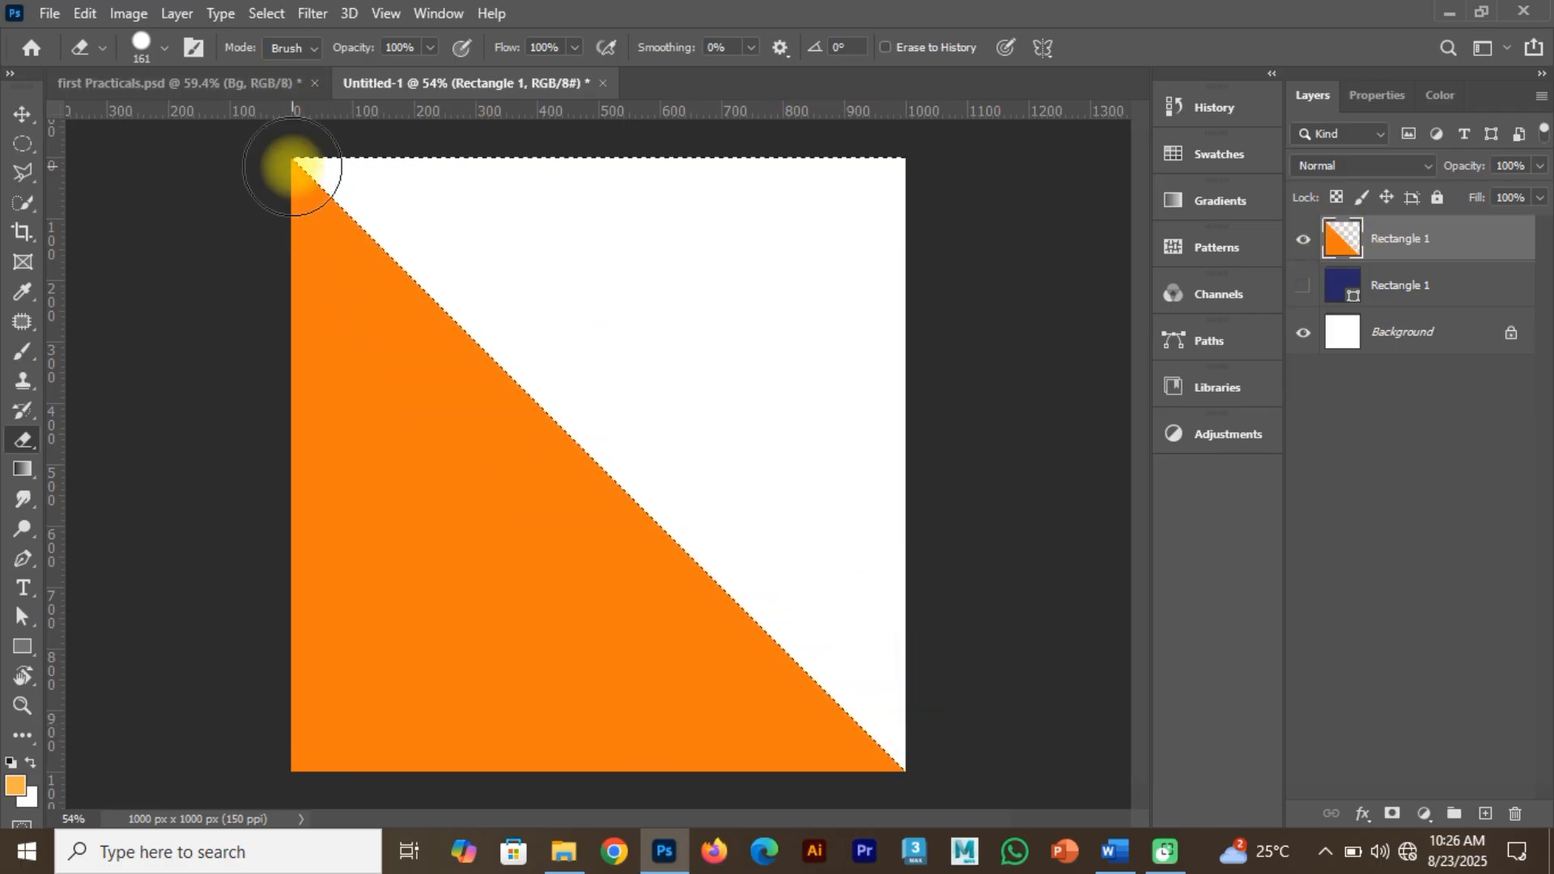
Undo all the eraser strokes on the orange layer and the hiding of the blue layer.
key(ctrl+z)
key(ctrl+z)
key(ctrl+z)
key(ctrl+z)
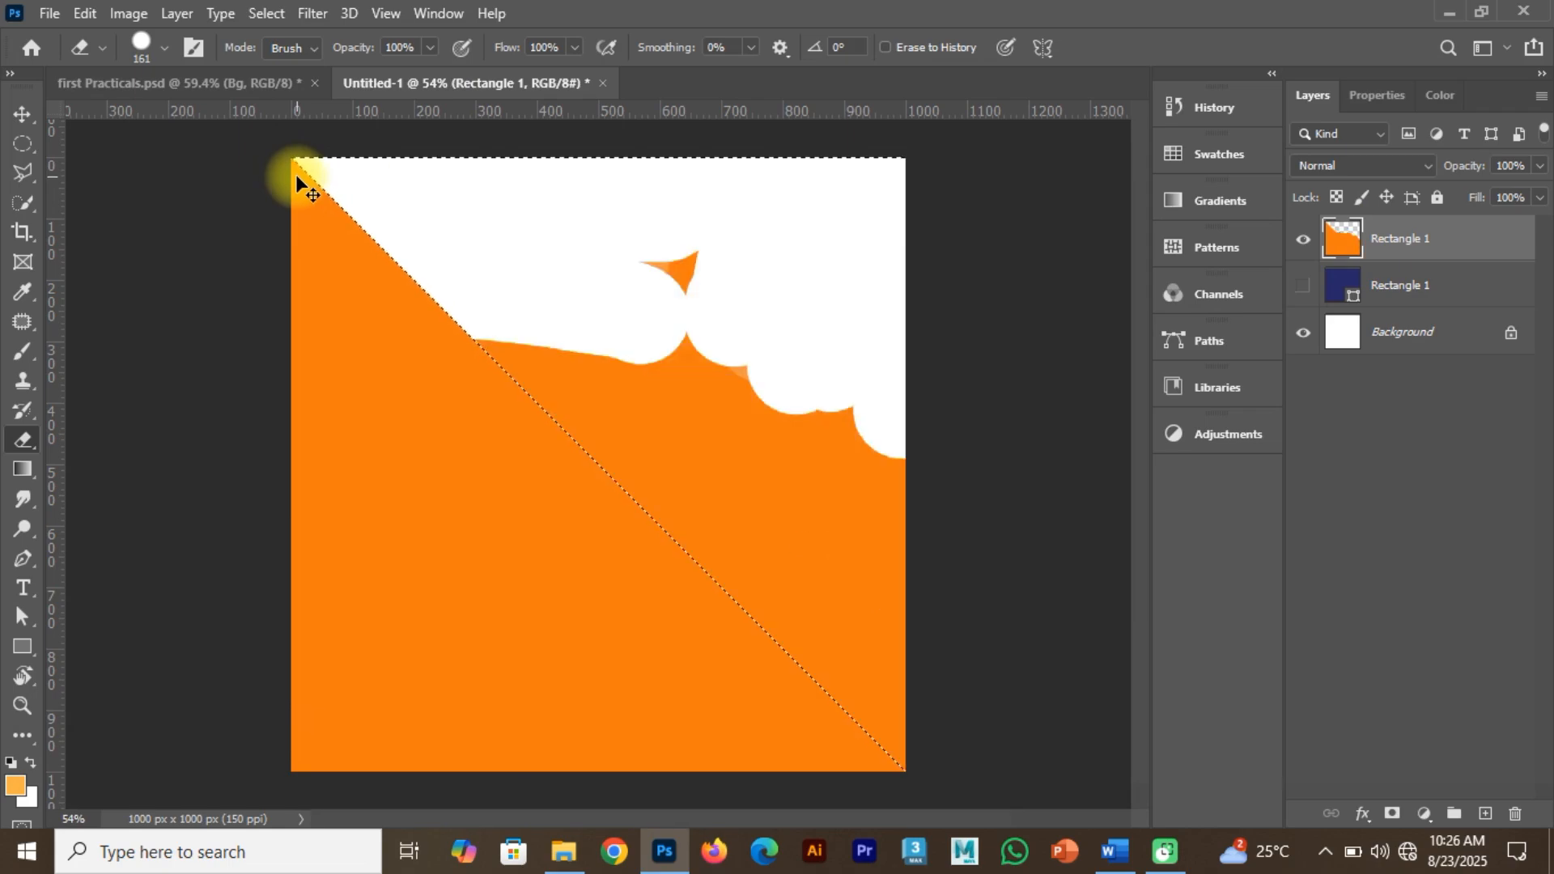
key(ctrl+z)
key(ctrl+z)
key(ctrl+z)
key(ctrl+z)
key(ctrl+z)
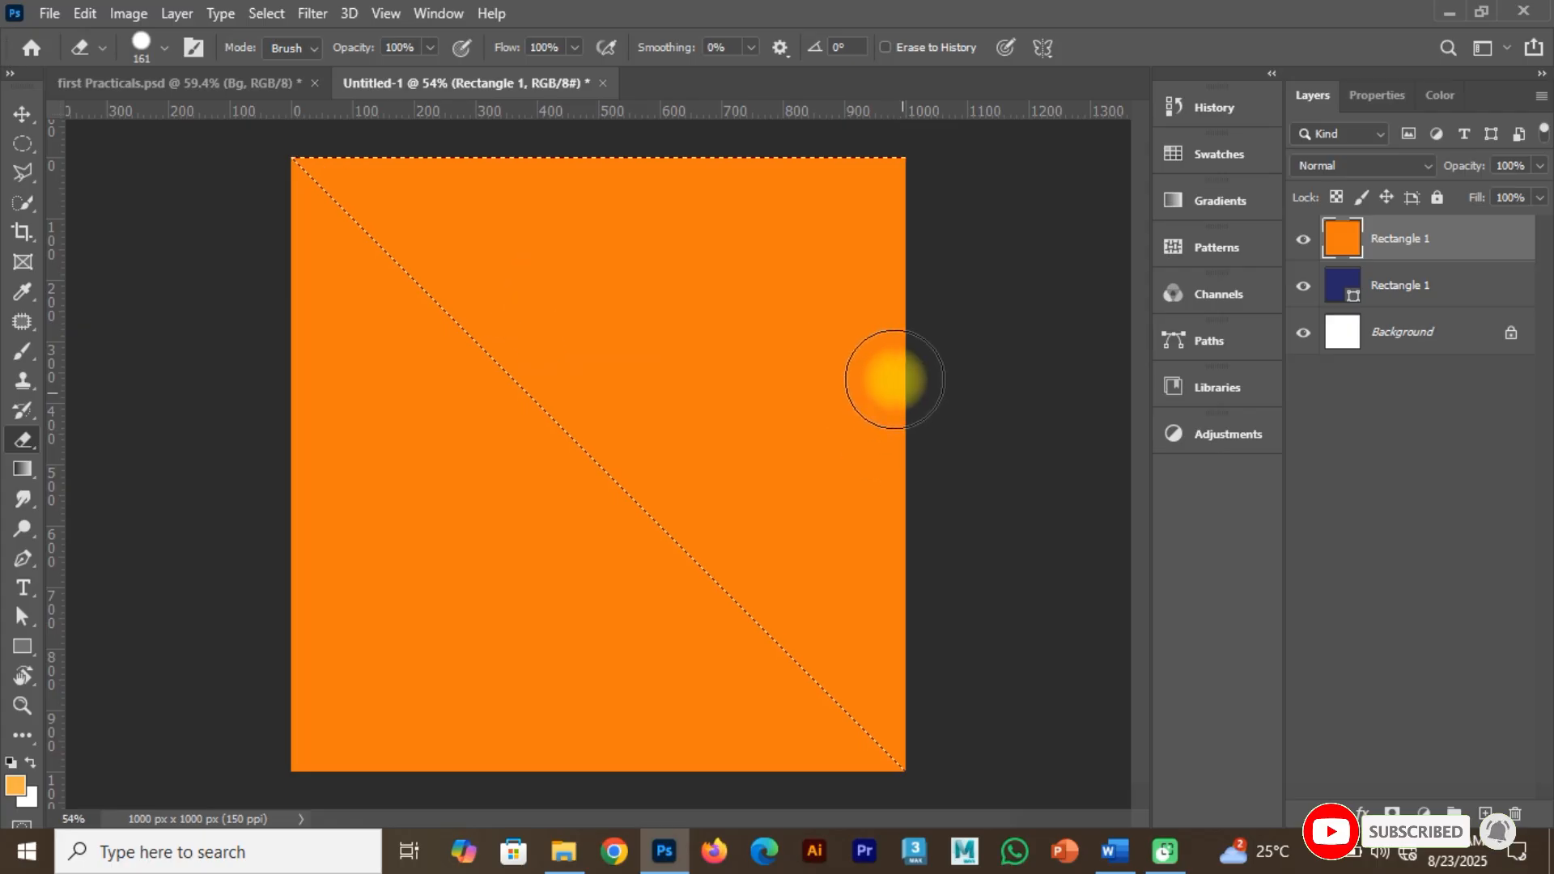
Erase the orange layer inside the selected upper-right triangle with the blue and Background layers hidden, and show the blue layer again.
click(1304, 284)
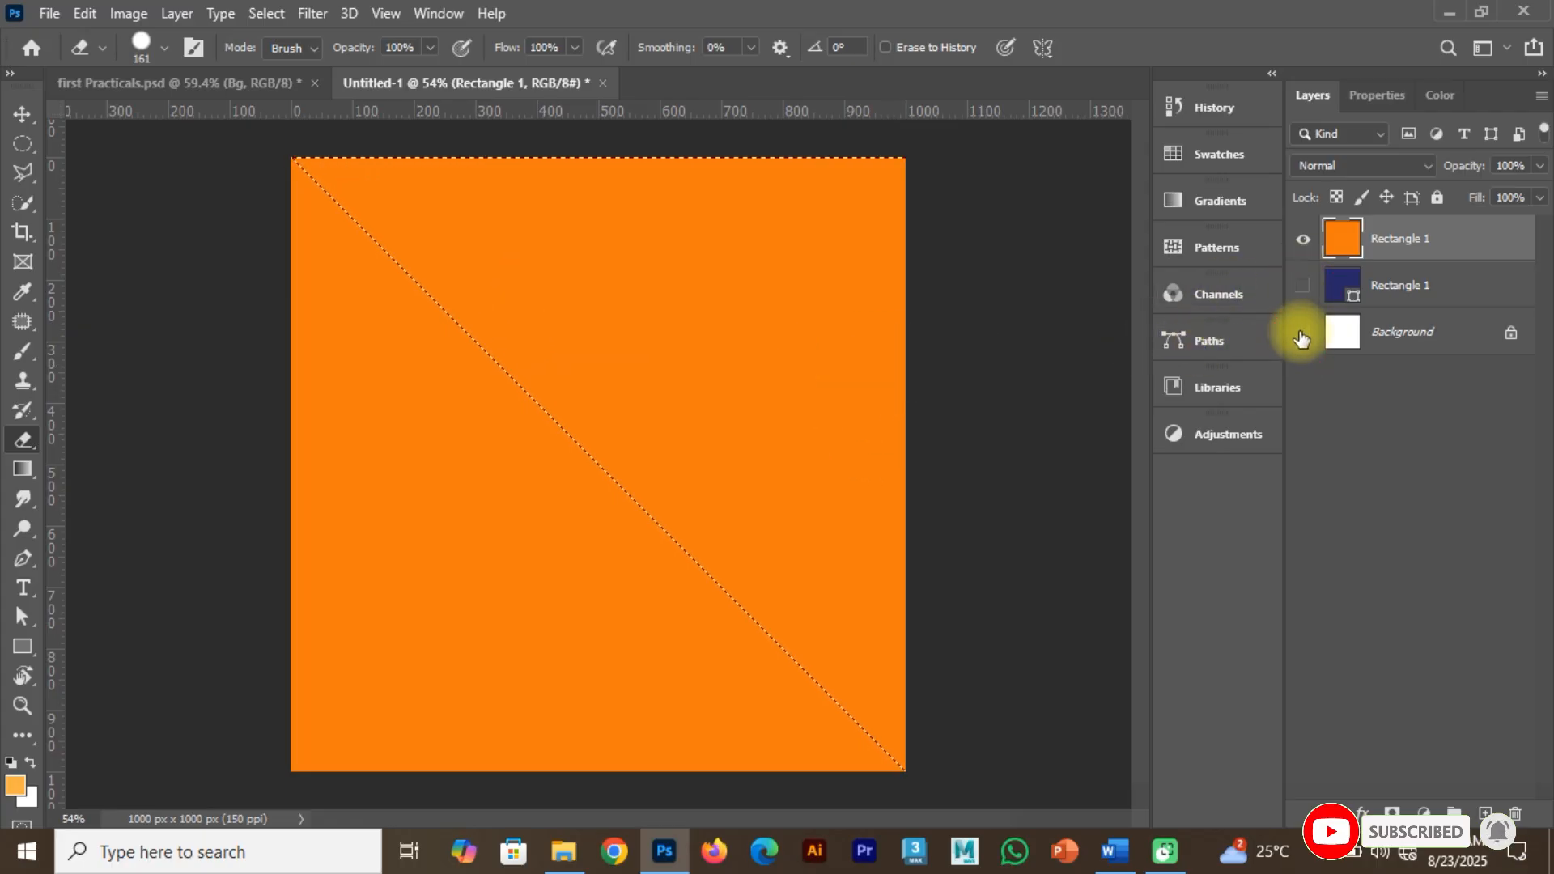
click(1301, 334)
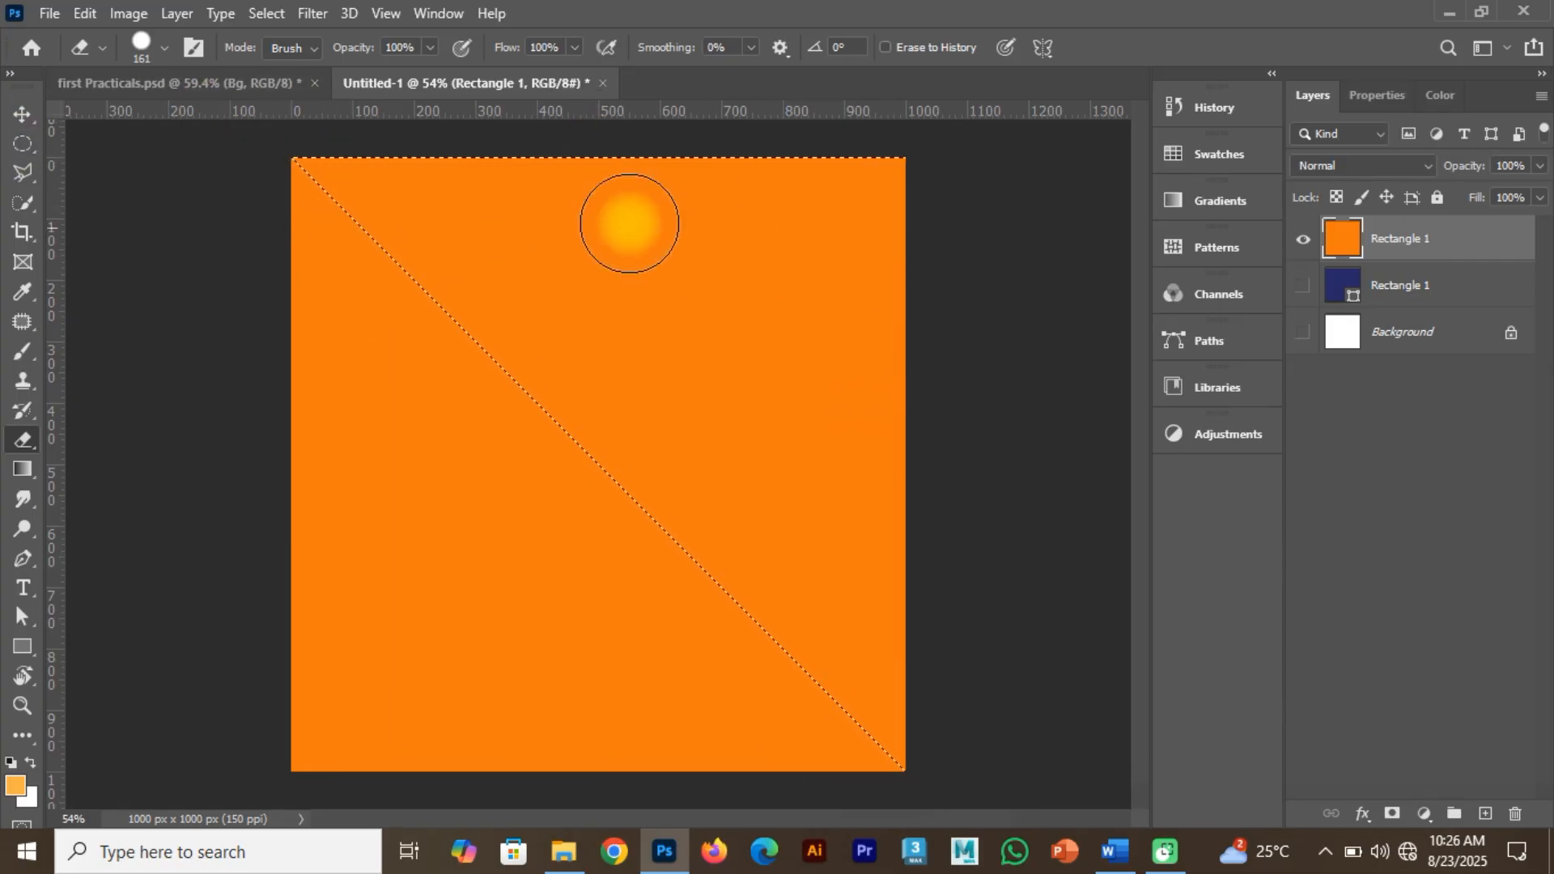
drag(623, 413, 590, 430)
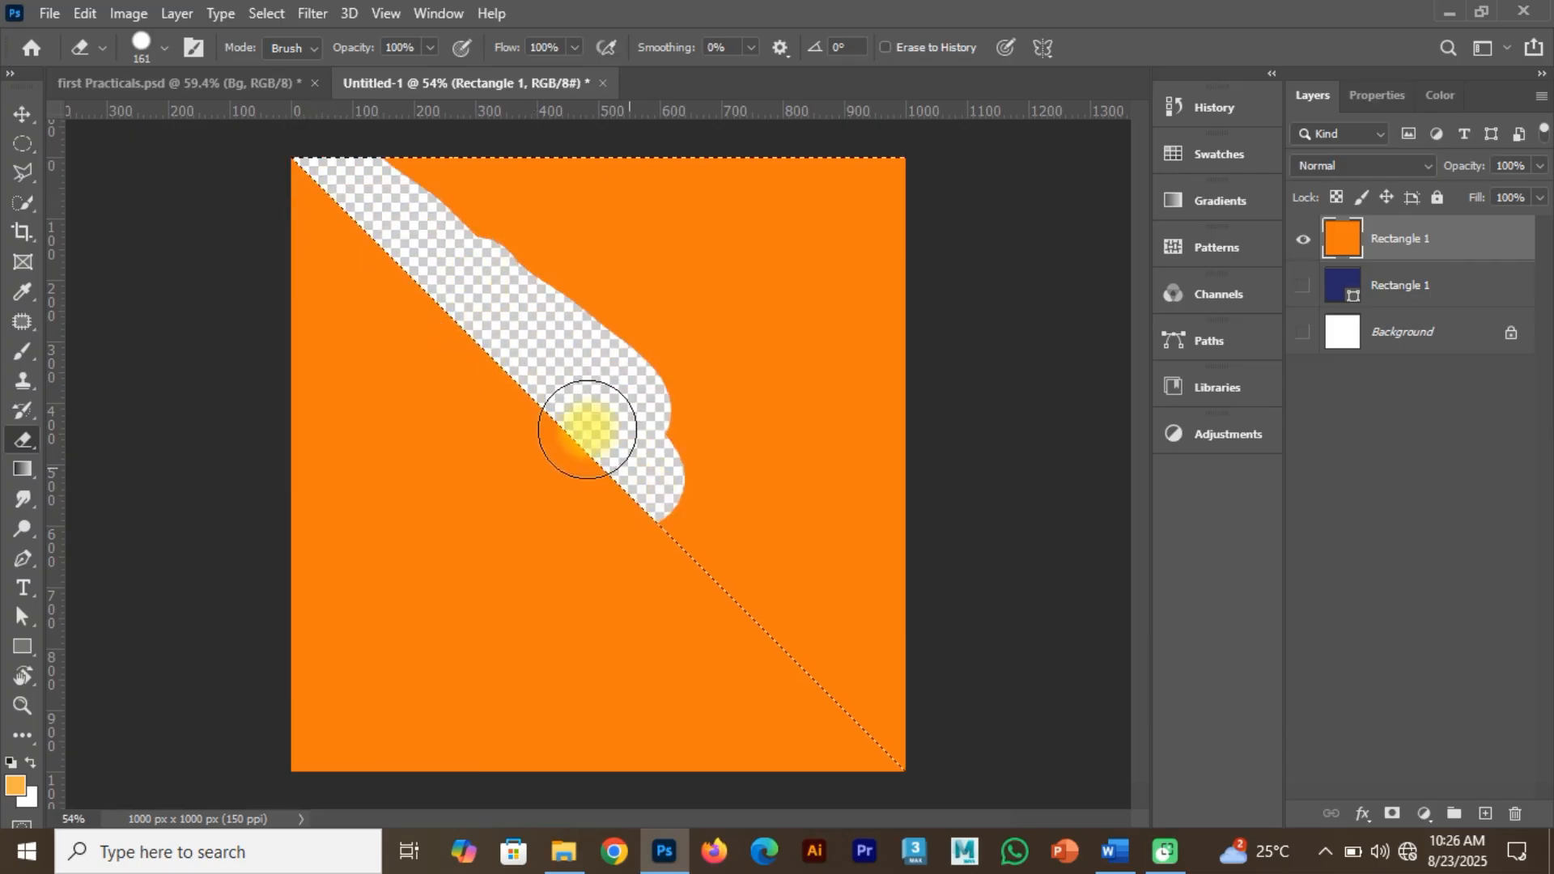
mouse_move(917, 759)
mouse_down()
mouse_move(868, 524)
mouse_move(859, 544)
mouse_move(676, 452)
mouse_move(636, 393)
mouse_move(853, 394)
mouse_move(866, 438)
mouse_move(889, 389)
mouse_move(870, 156)
mouse_up()
mouse_move(507, 166)
mouse_down()
mouse_move(527, 243)
mouse_move(583, 312)
mouse_move(607, 321)
mouse_move(676, 257)
mouse_up()
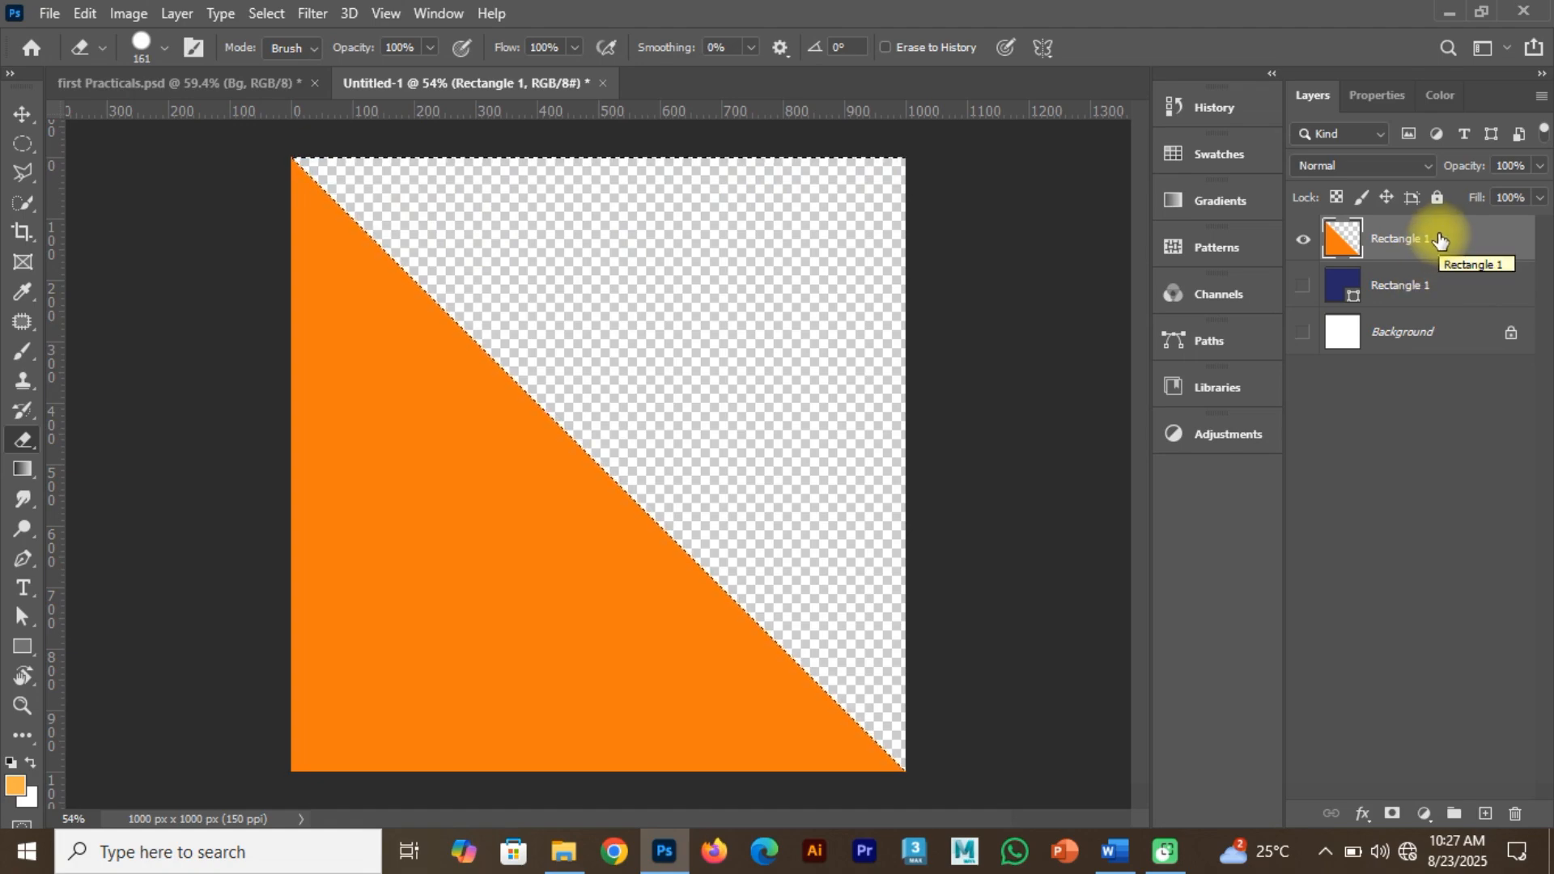
click(1303, 286)
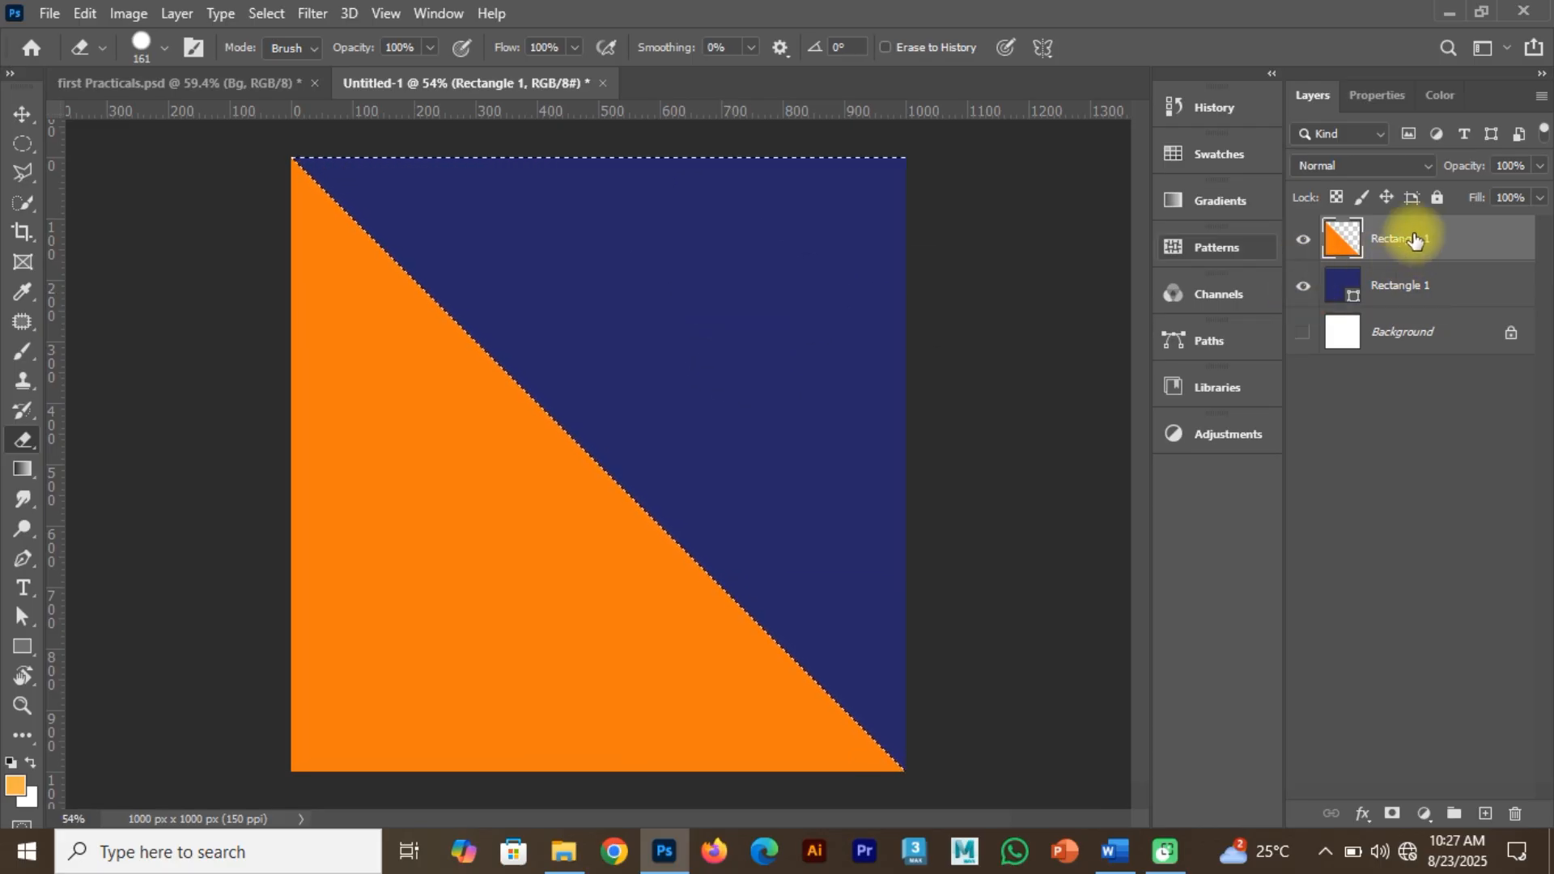
Try reducing the orange layer's opacity to 30% and return it to 100%.
click(1539, 166)
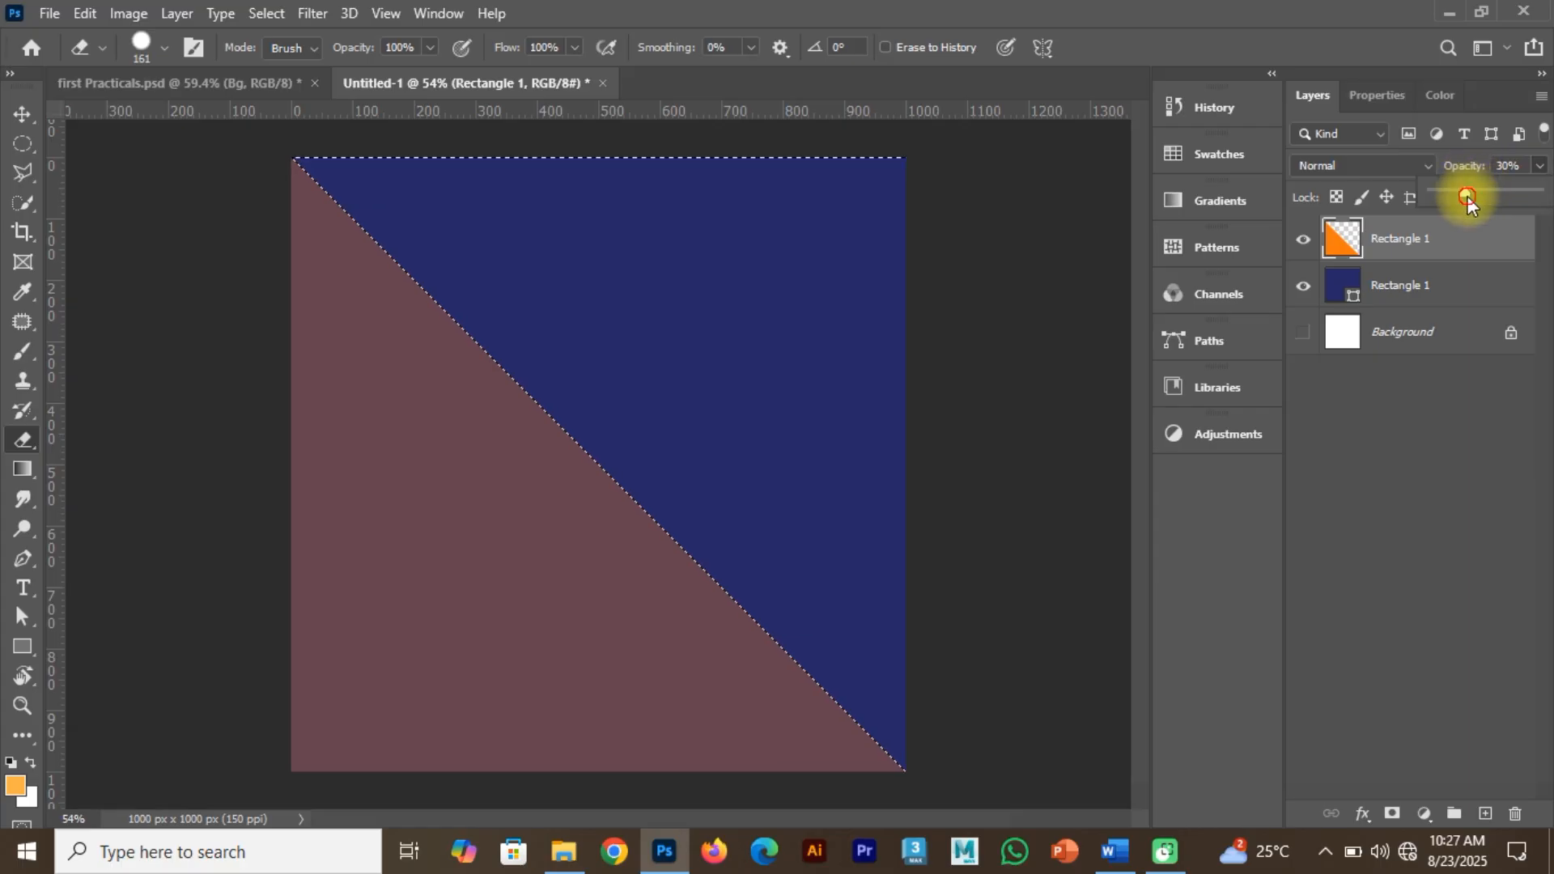
drag(1510, 192, 1542, 193)
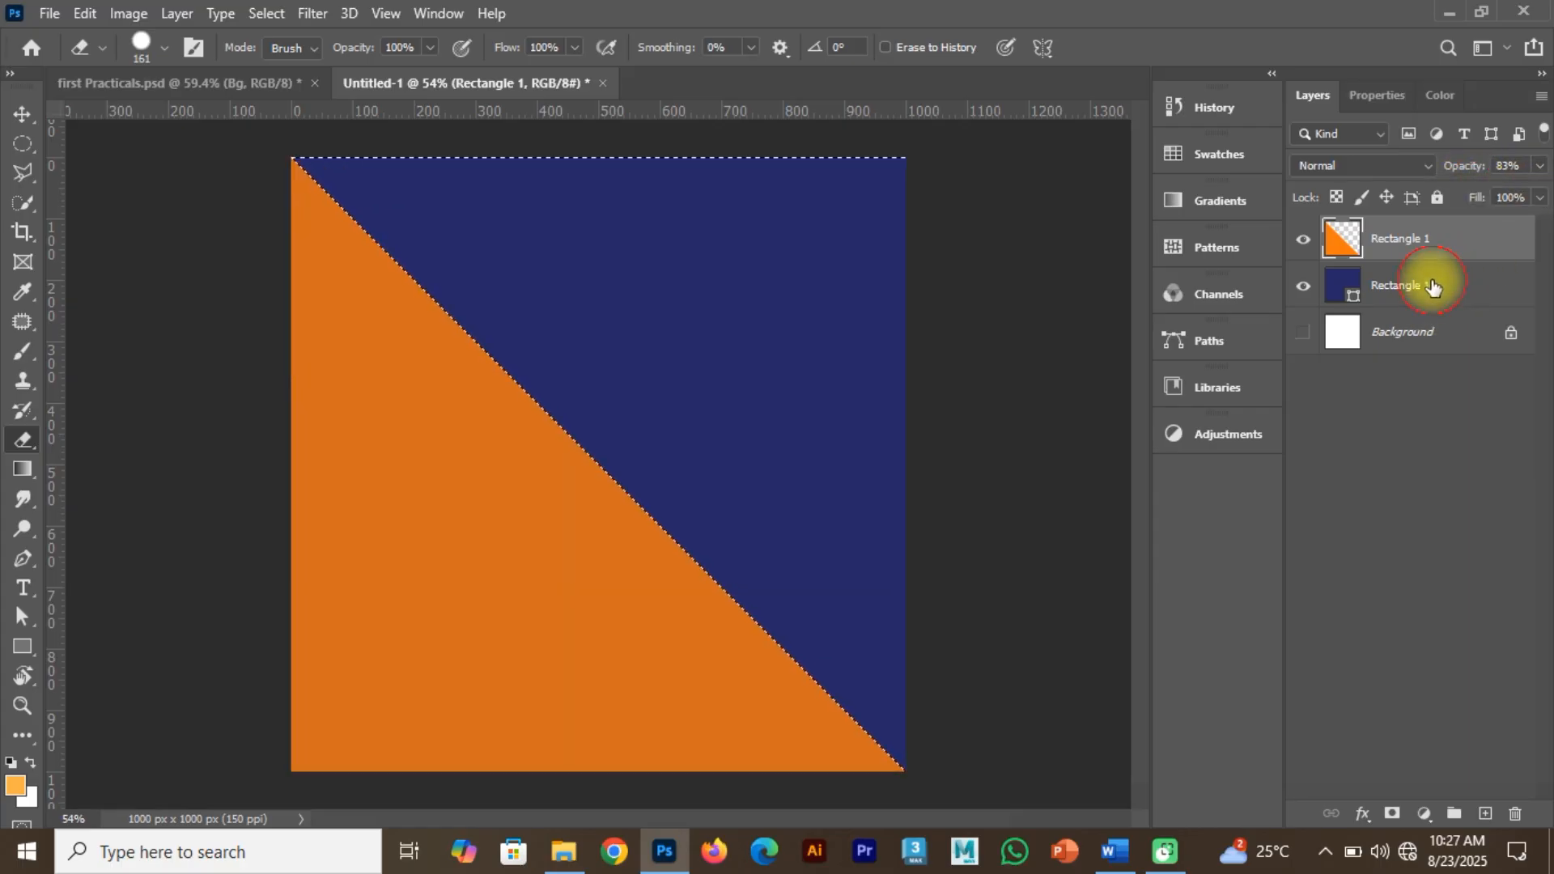
click(1433, 285)
click(1484, 236)
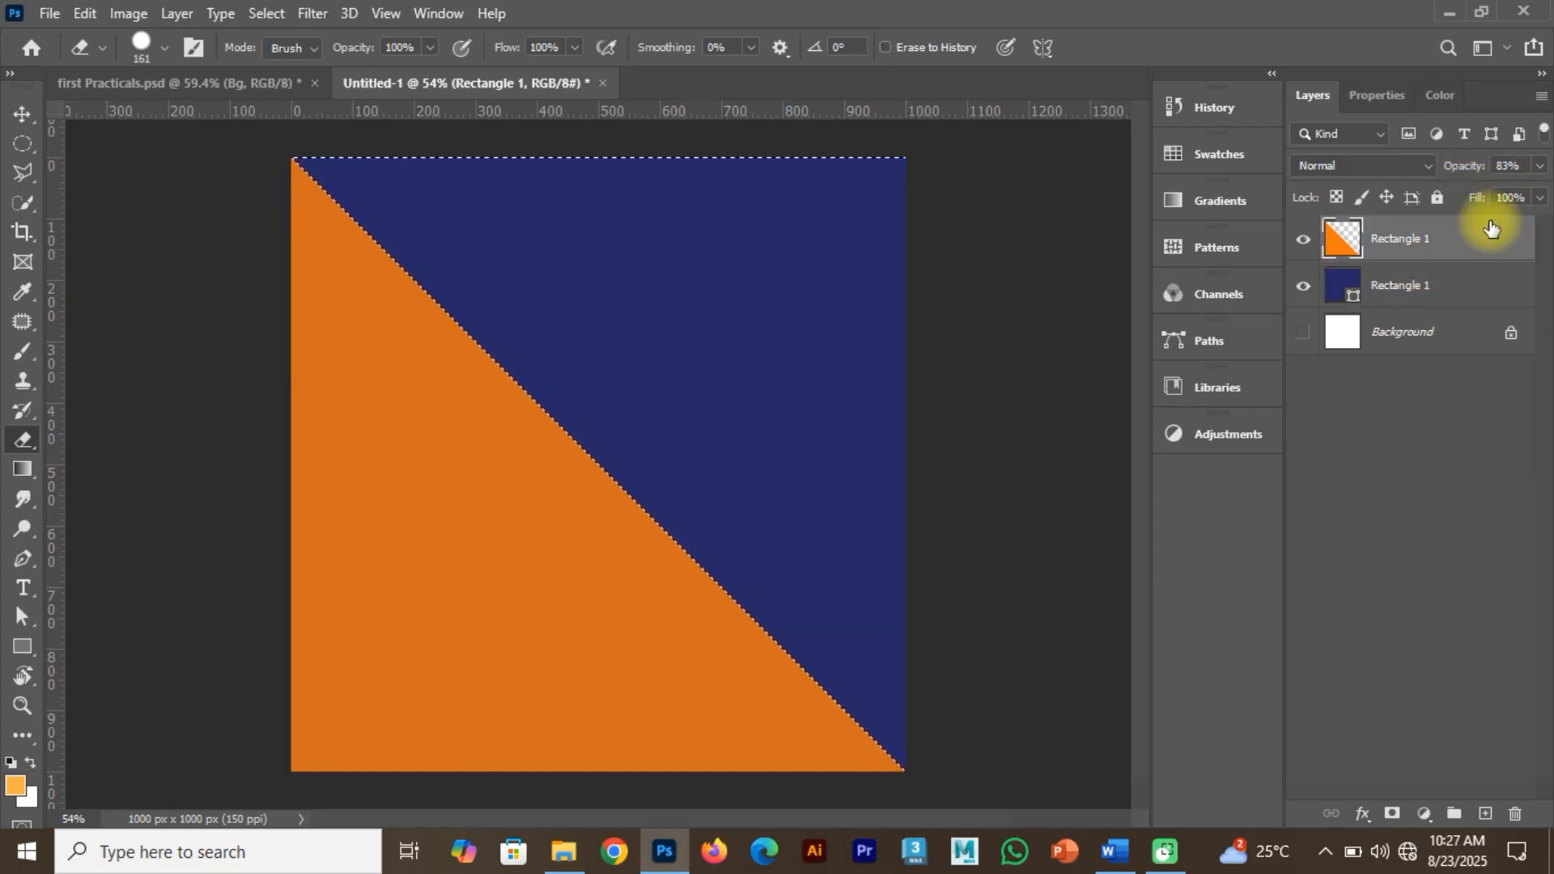
click(1539, 166)
drag(1519, 192, 1541, 193)
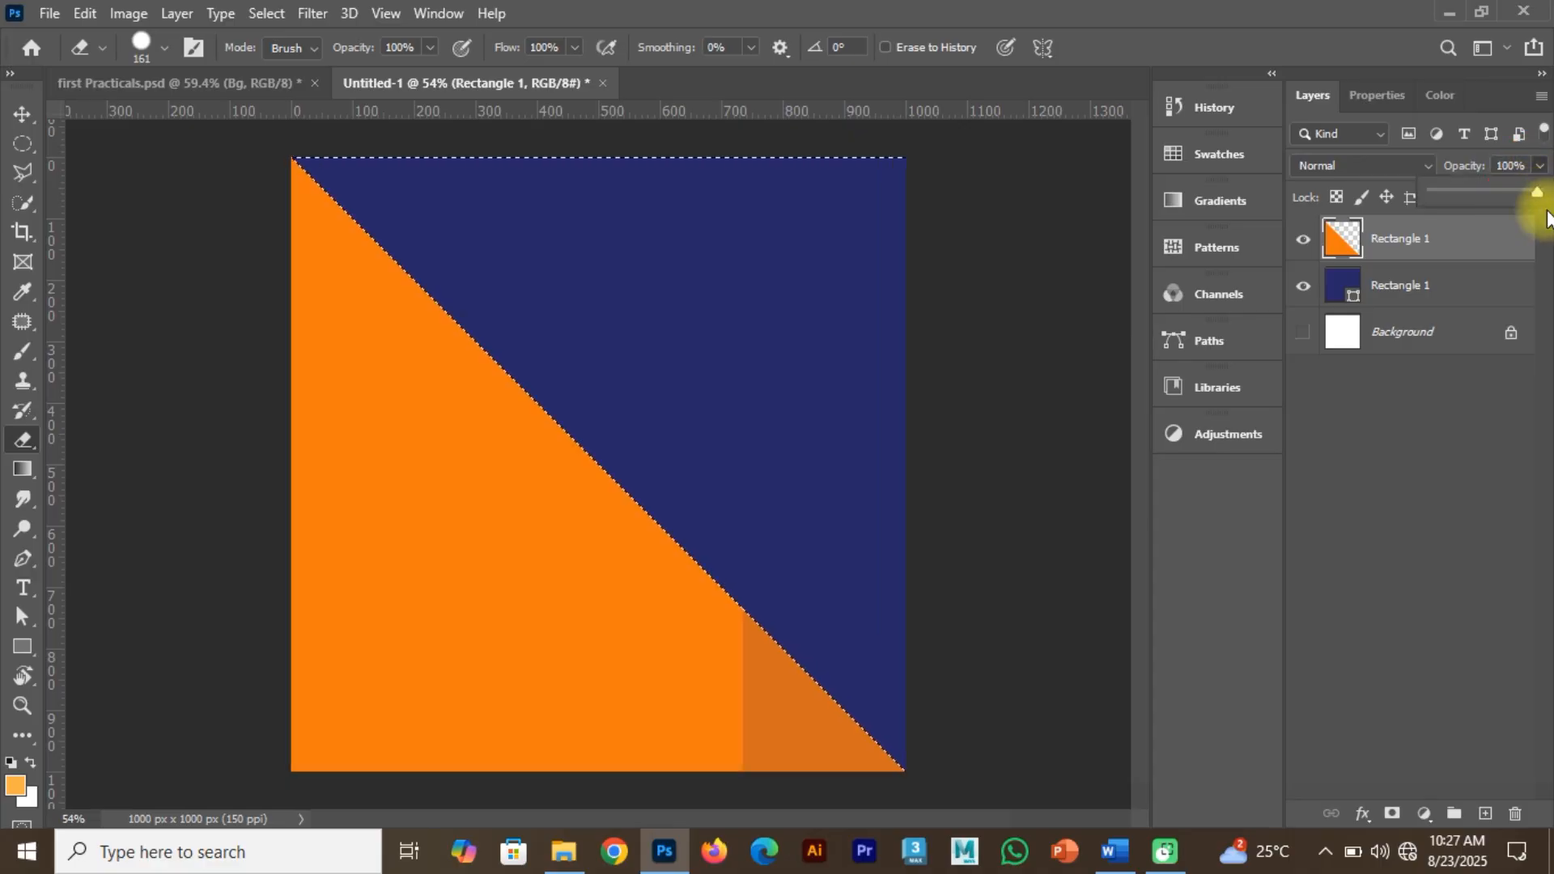
Select the blue rectangle layer and invert the selection to cover the lower-left triangle.
click(1431, 288)
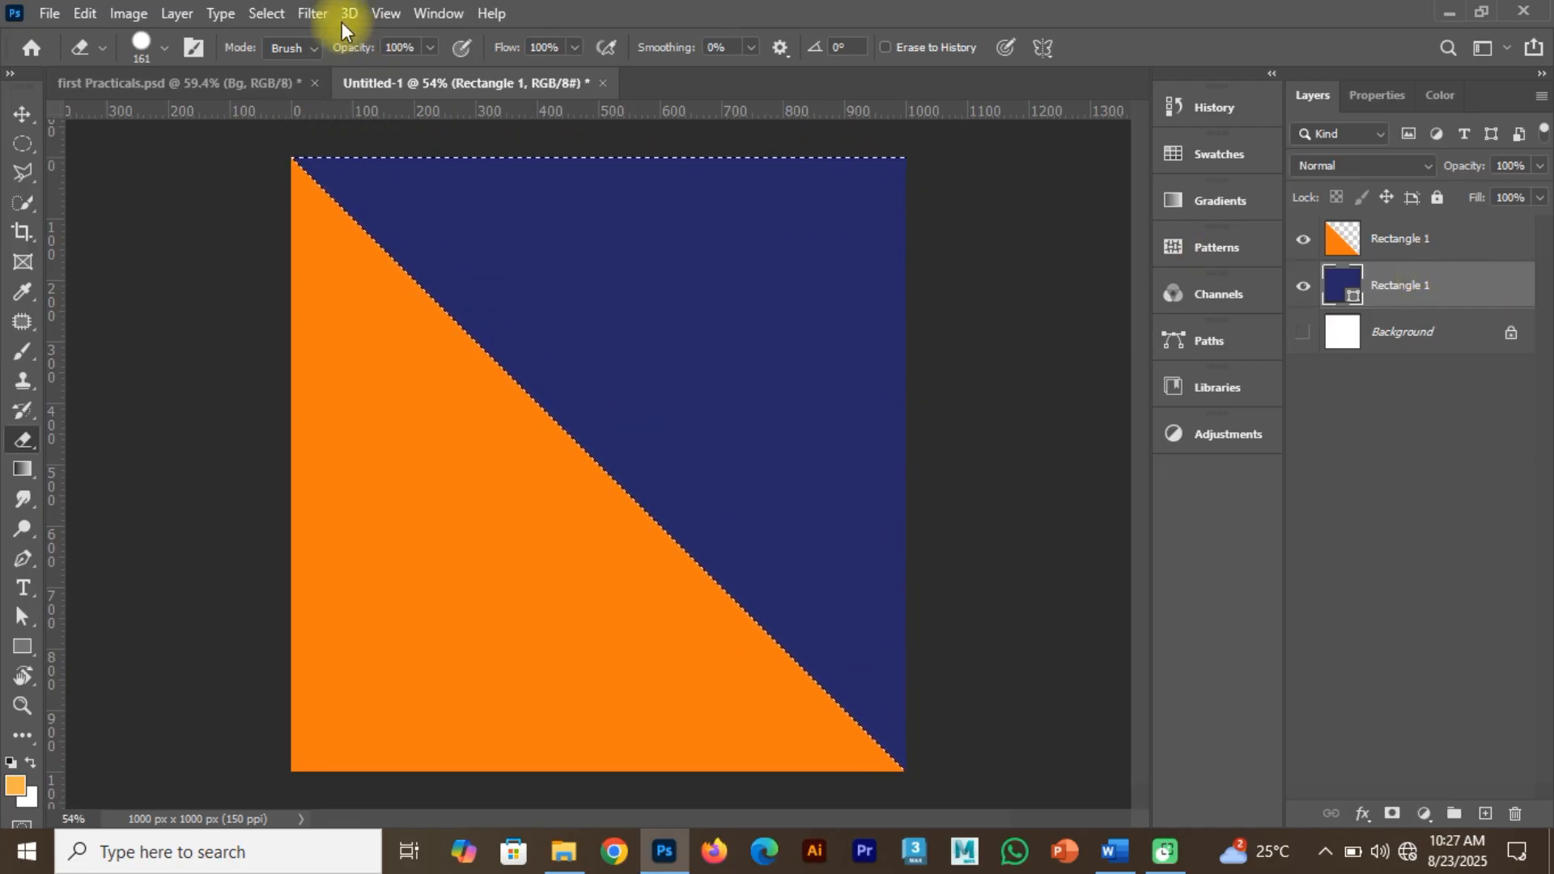
click(269, 12)
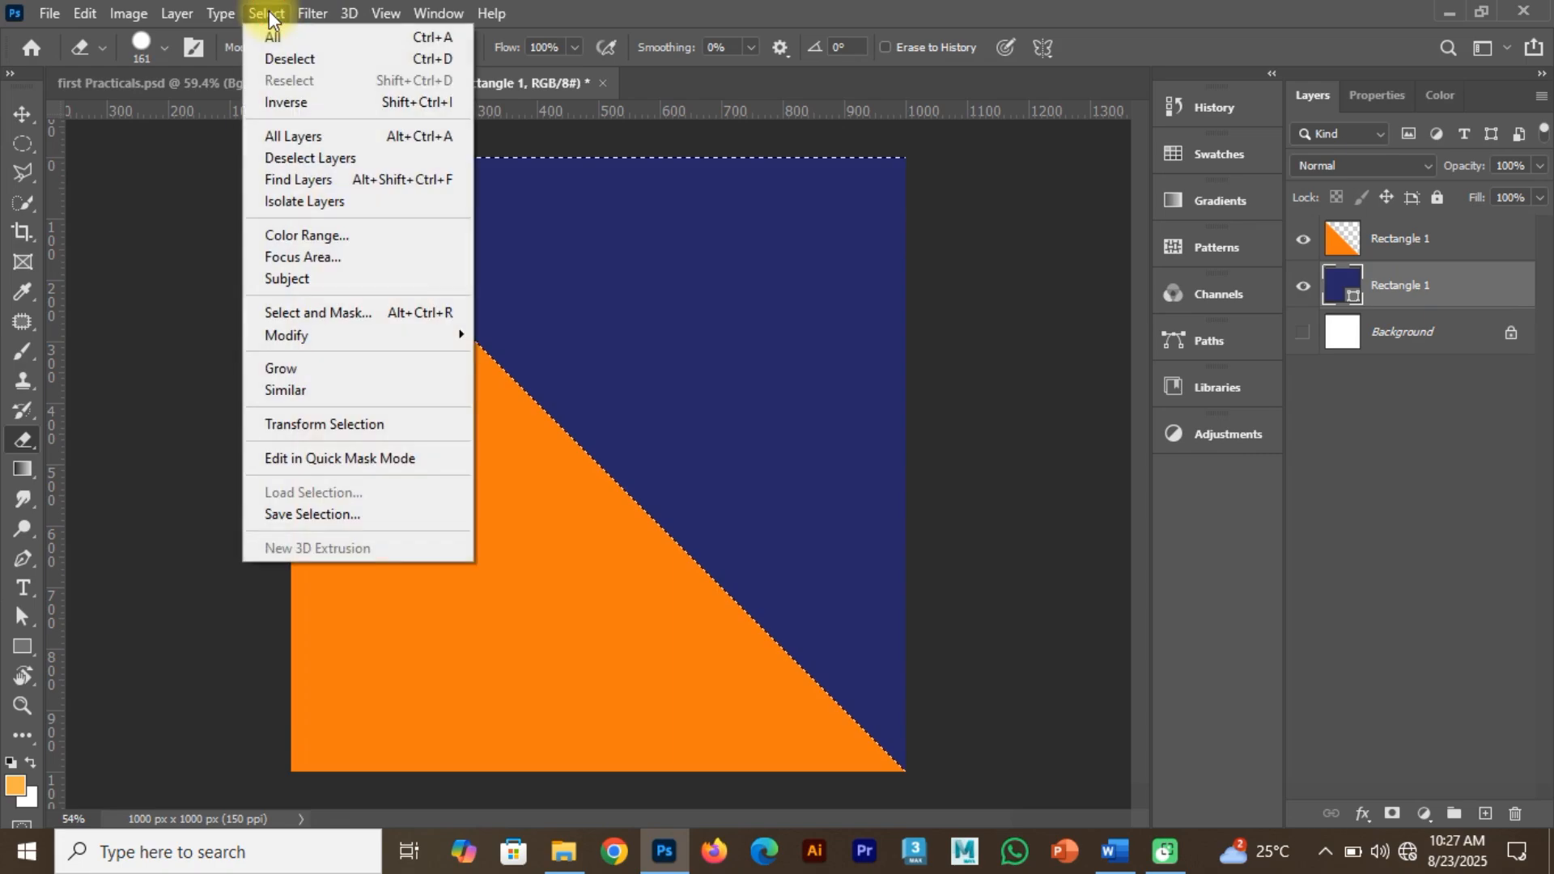
click(1002, 183)
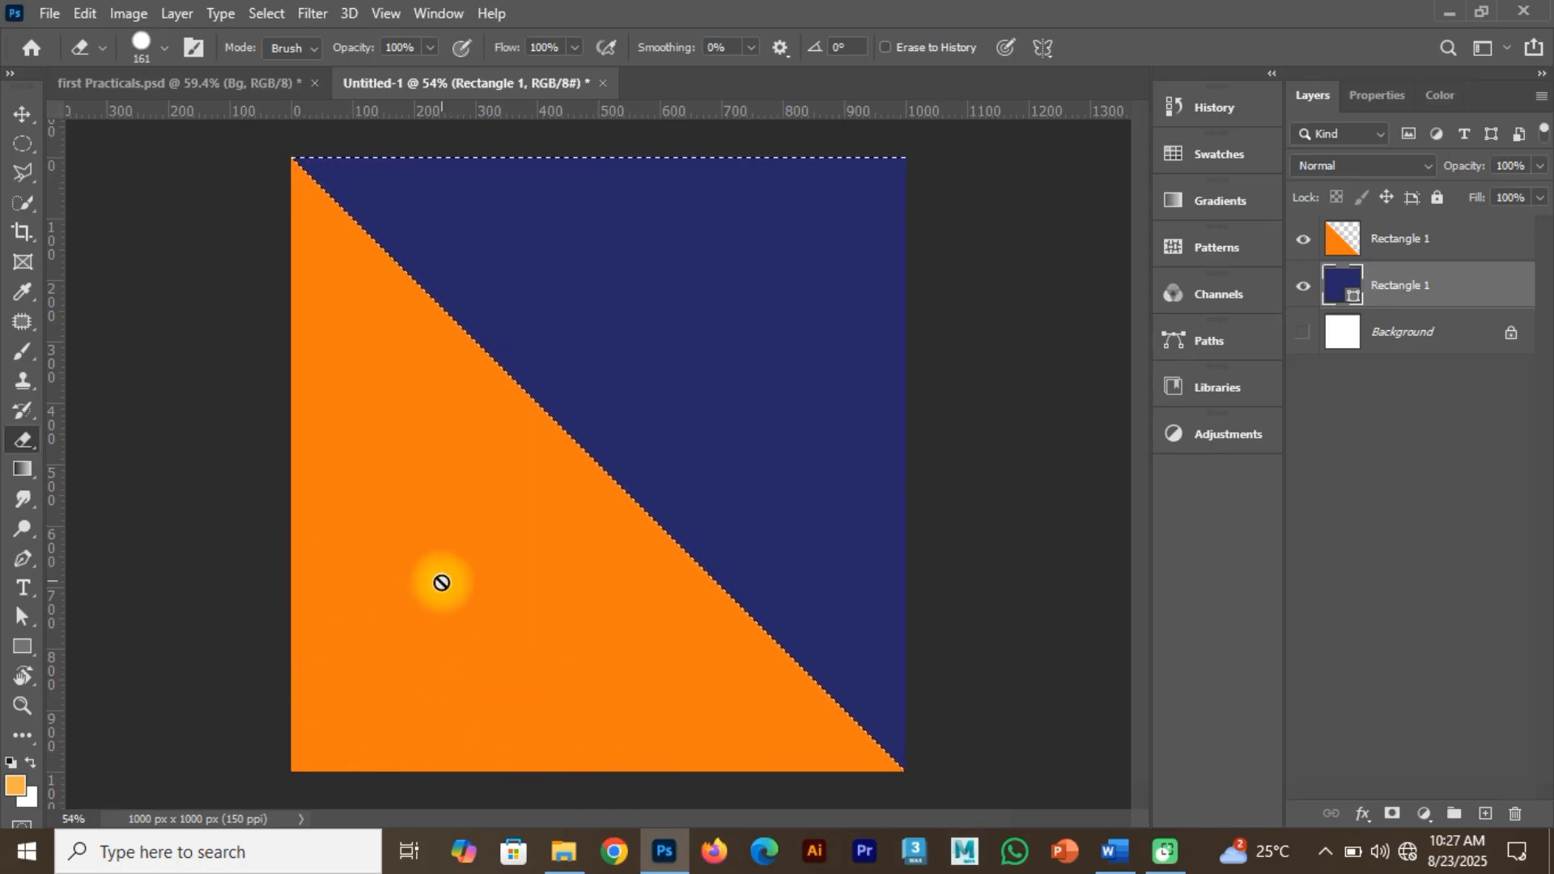
click(267, 13)
click(303, 102)
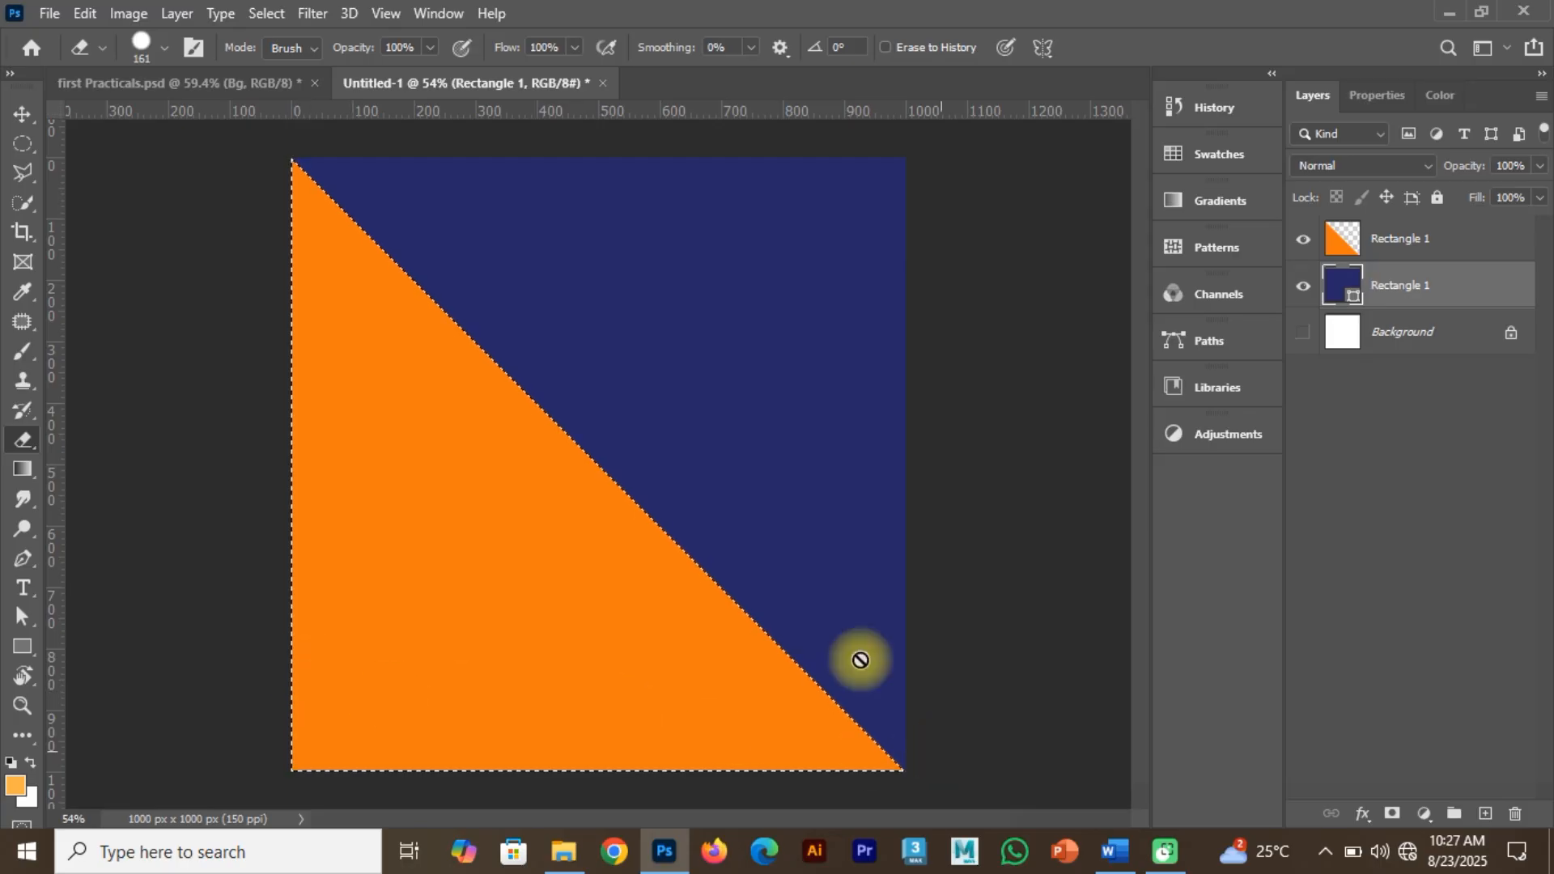
Hide the orange layer and rasterize the blue rectangle layer.
click(1303, 239)
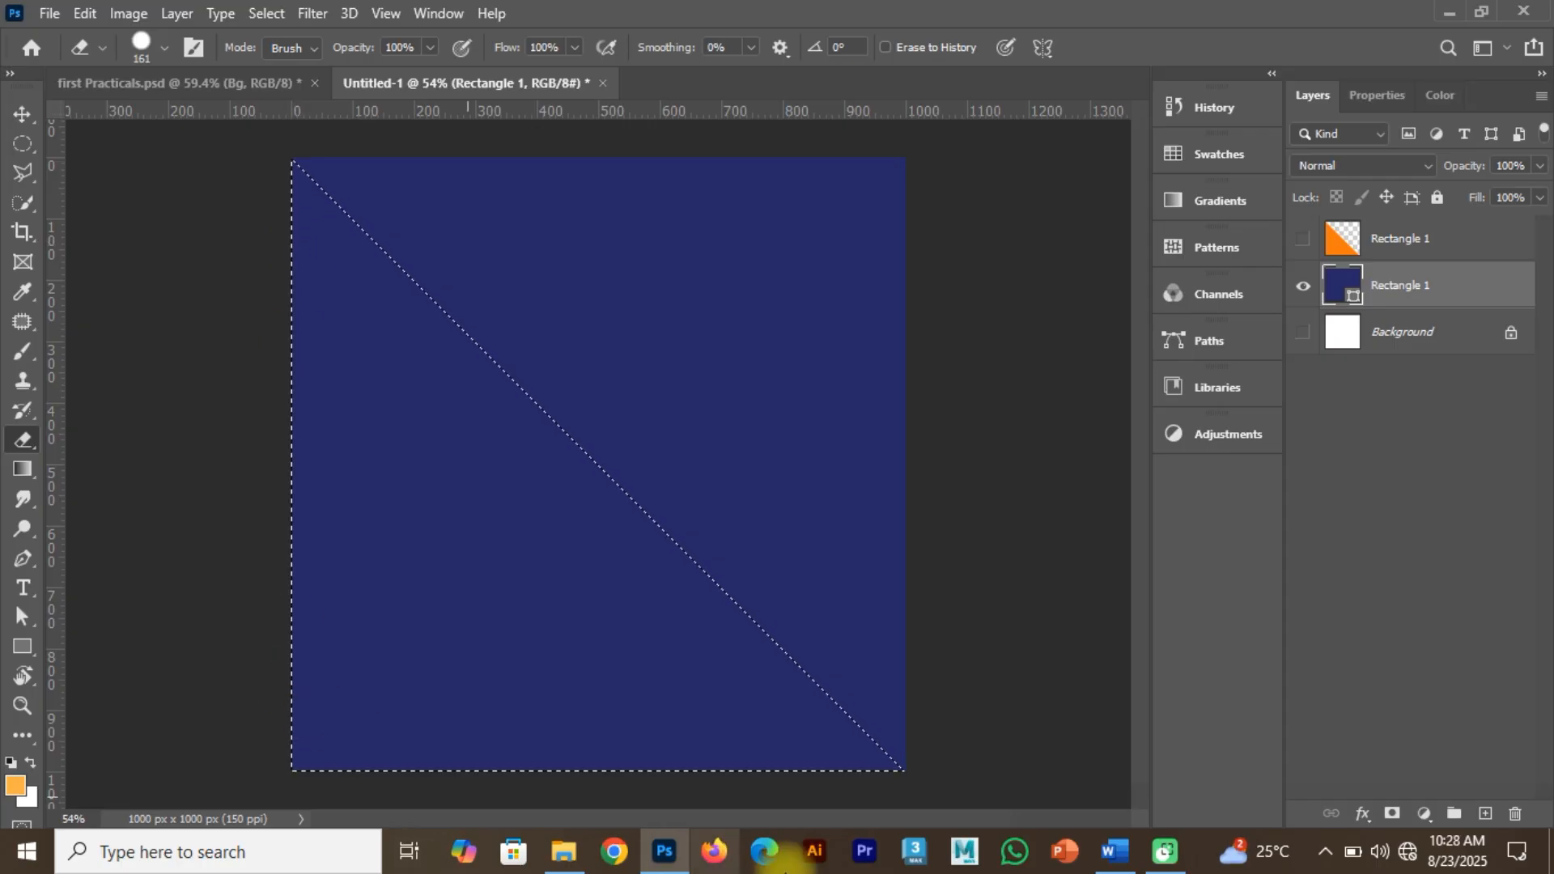
right_click(1474, 285)
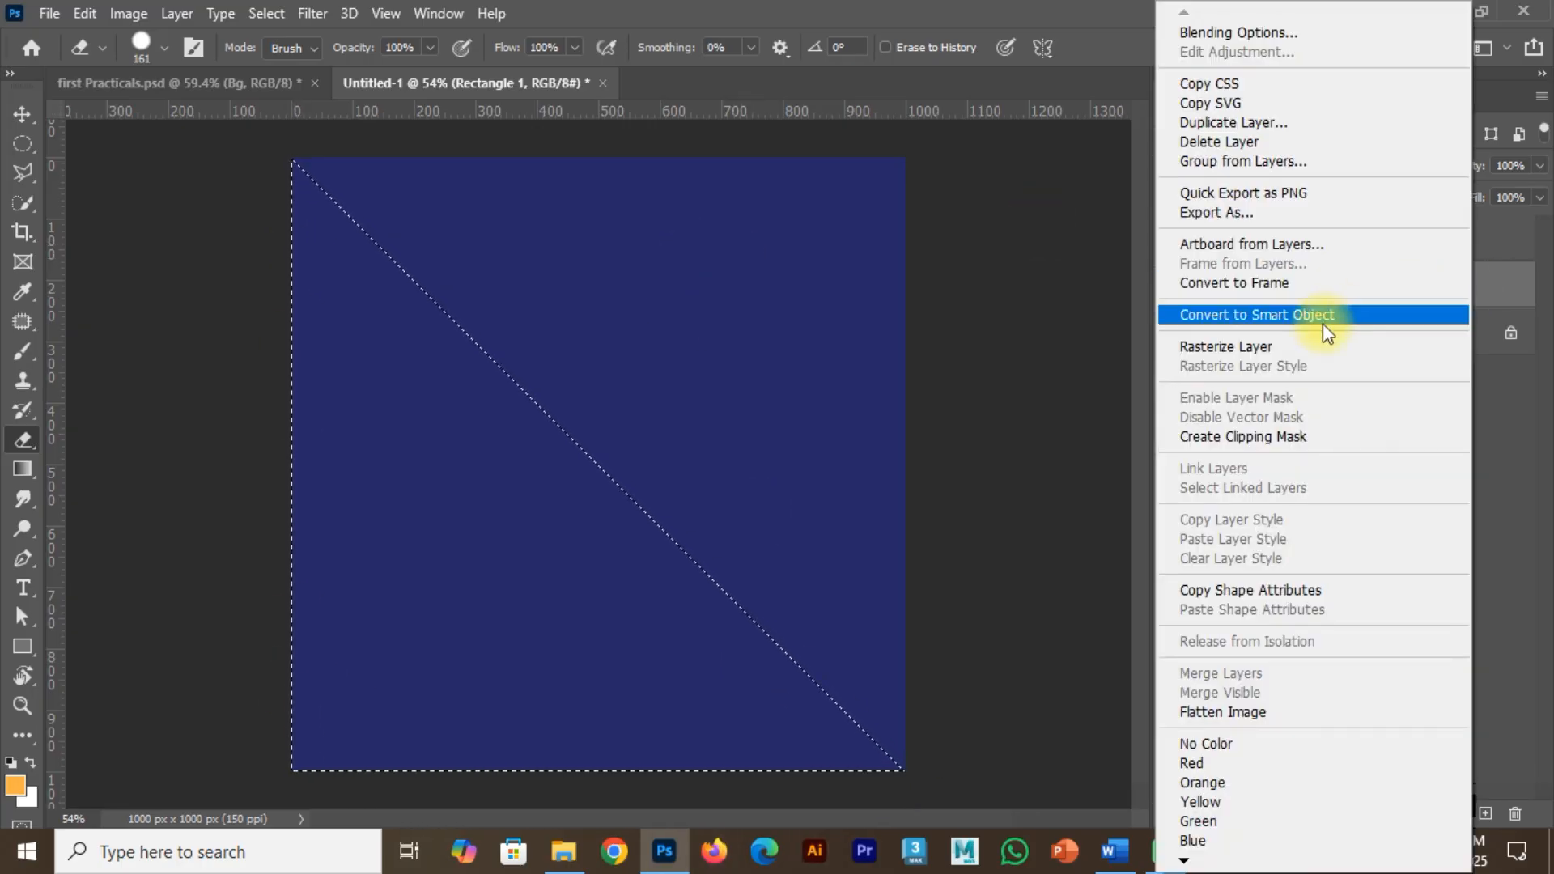
click(1280, 345)
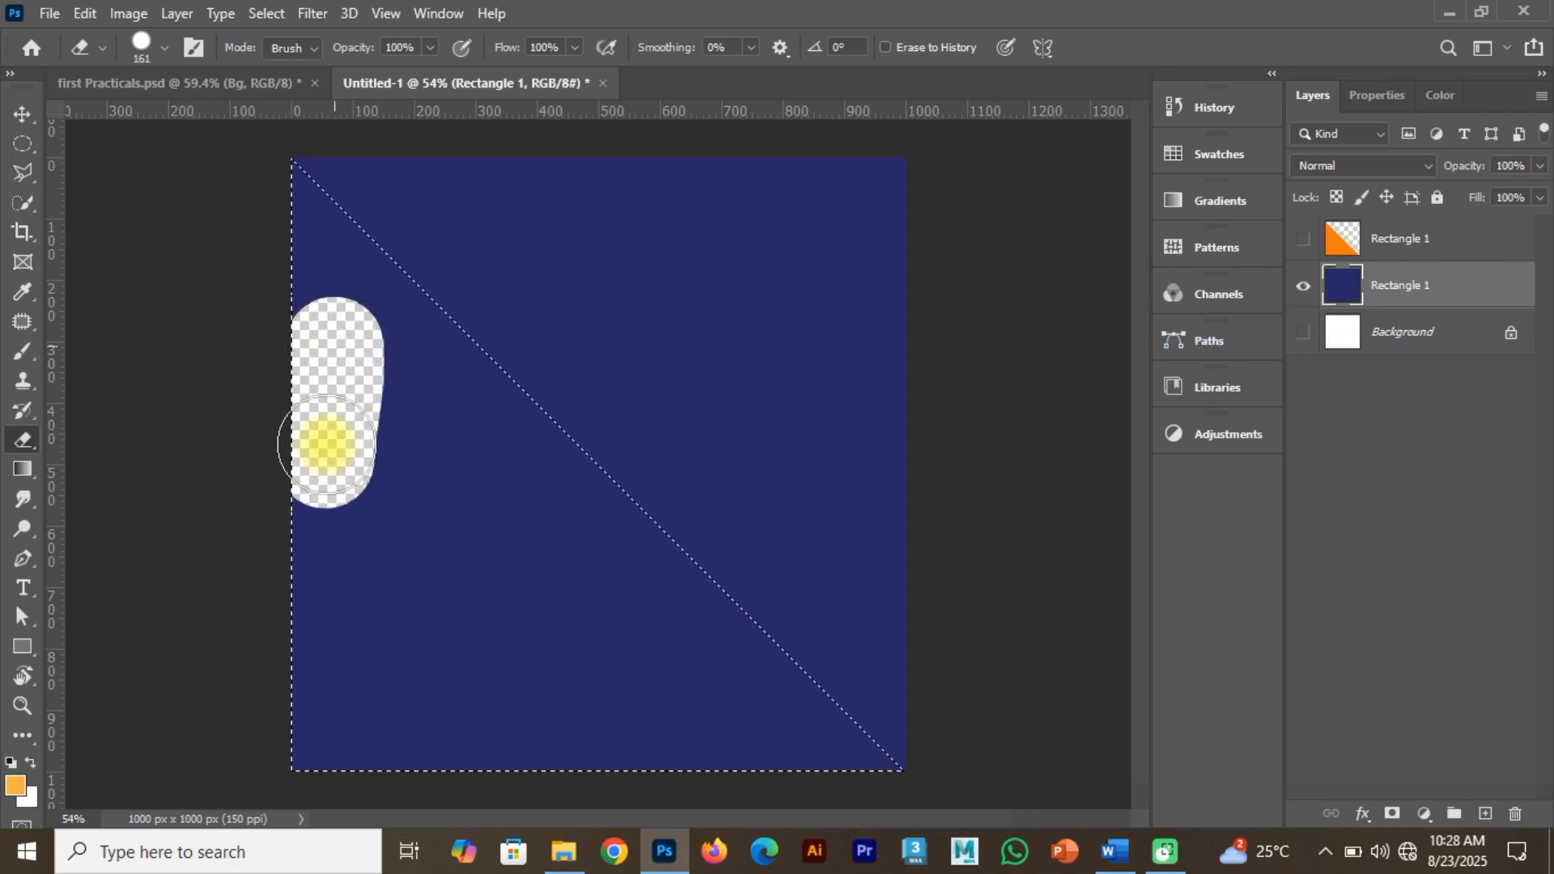
Erase the blue layer inside the selected lower-left triangle, enlarging the eraser brush to 400 px.
drag(392, 745, 835, 825)
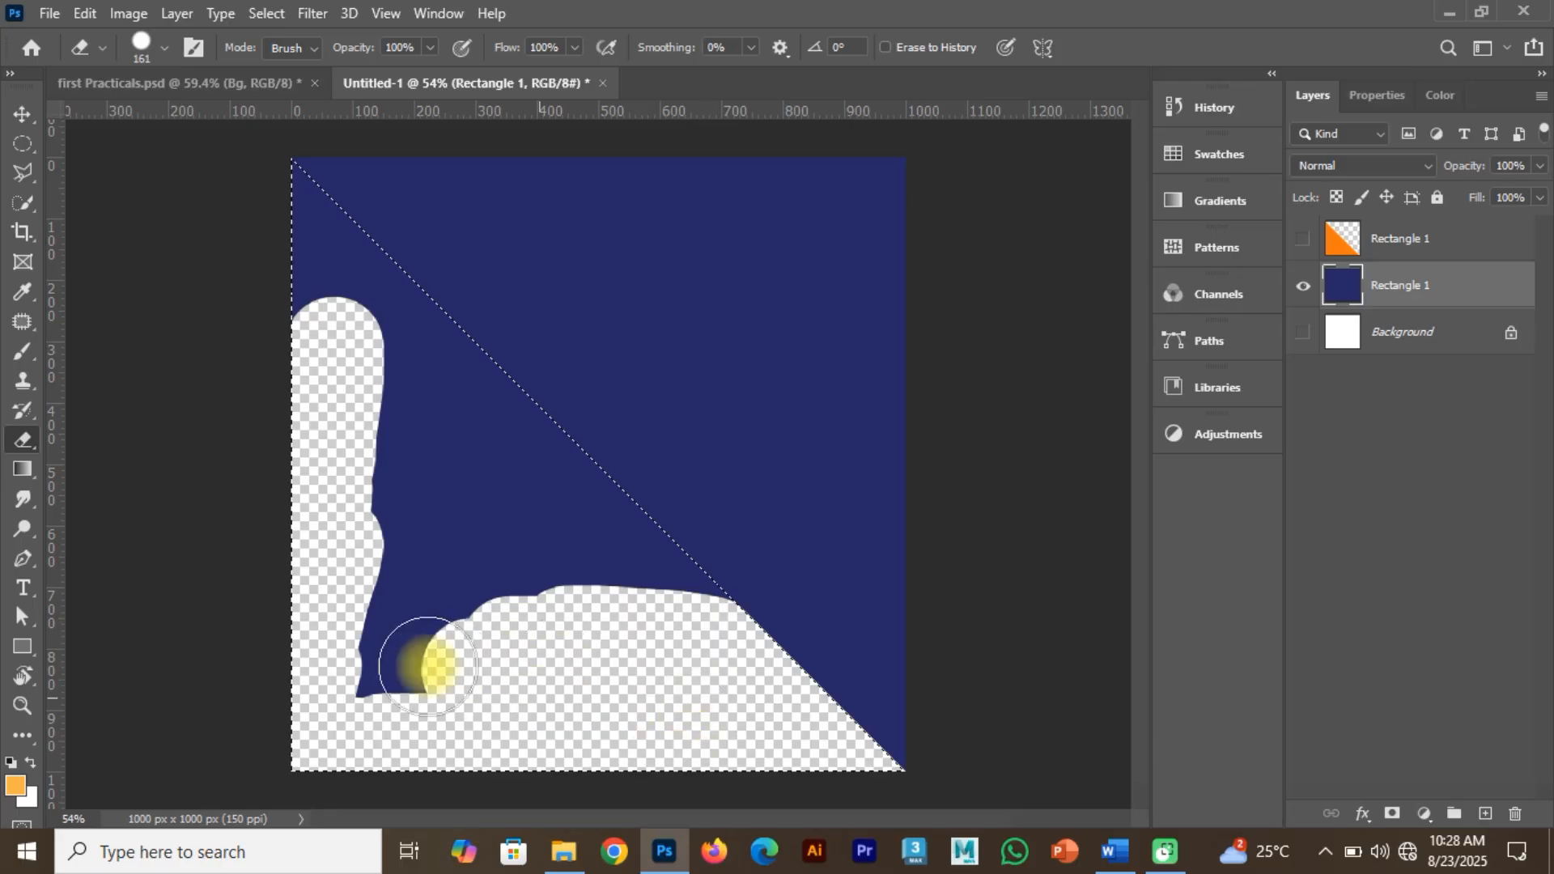
drag(411, 684, 389, 550)
mouse_move(484, 606)
mouse_down()
mouse_move(640, 580)
mouse_move(613, 624)
mouse_move(673, 582)
mouse_move(413, 311)
mouse_move(278, 250)
mouse_up()
key(bracketright)
key(bracketright)
key(bracketright)
key(bracketright)
key(bracketright)
key(bracketright)
key(bracketright)
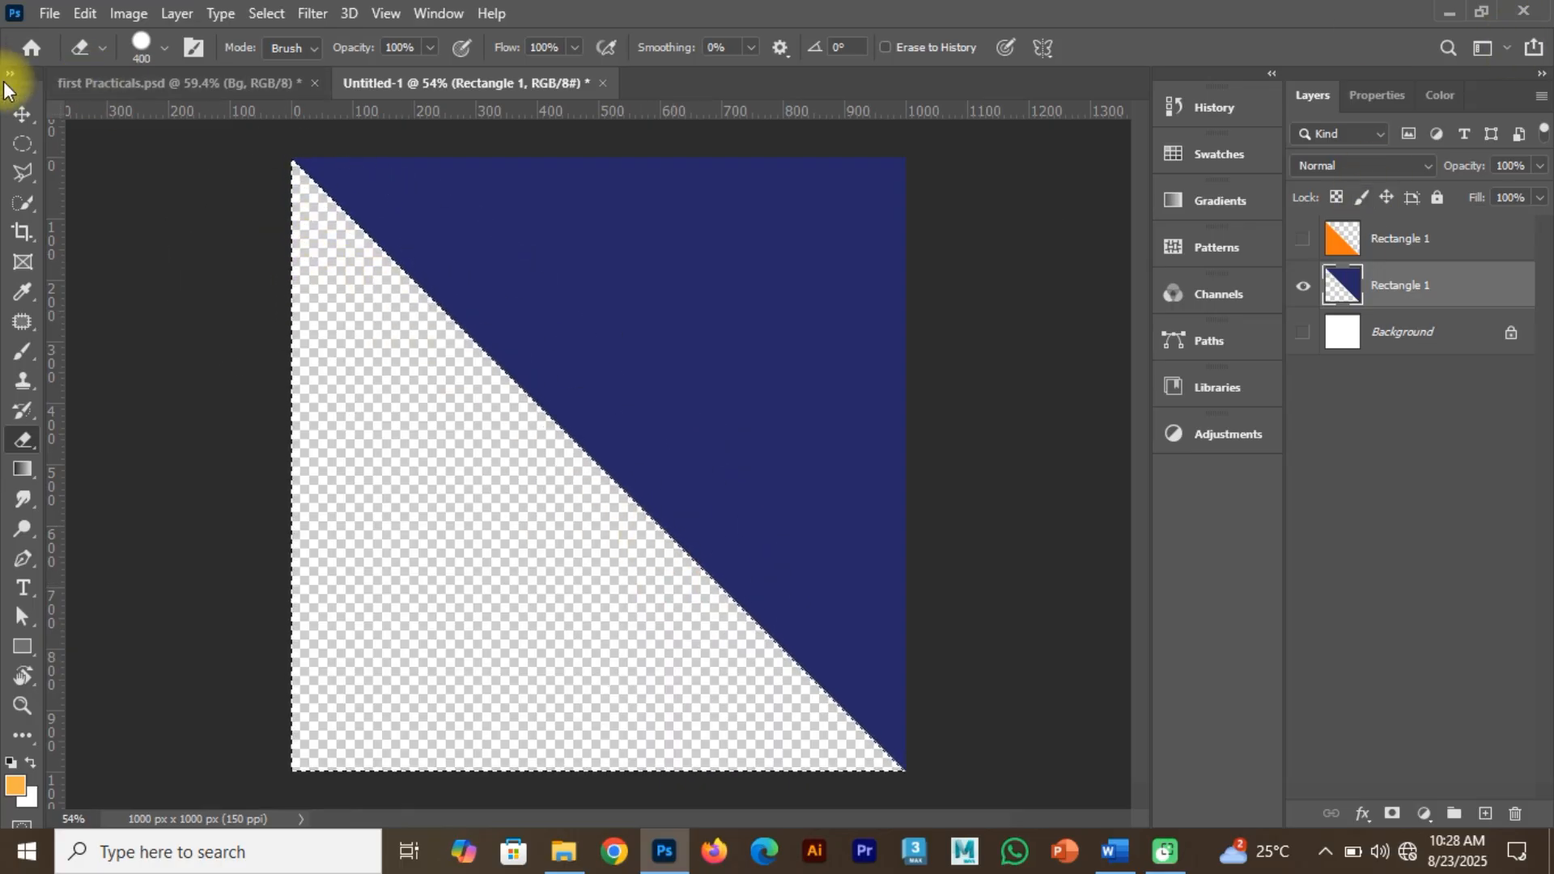
Switch to the Move tool and make the orange layer visible again.
click(22, 114)
click(1304, 243)
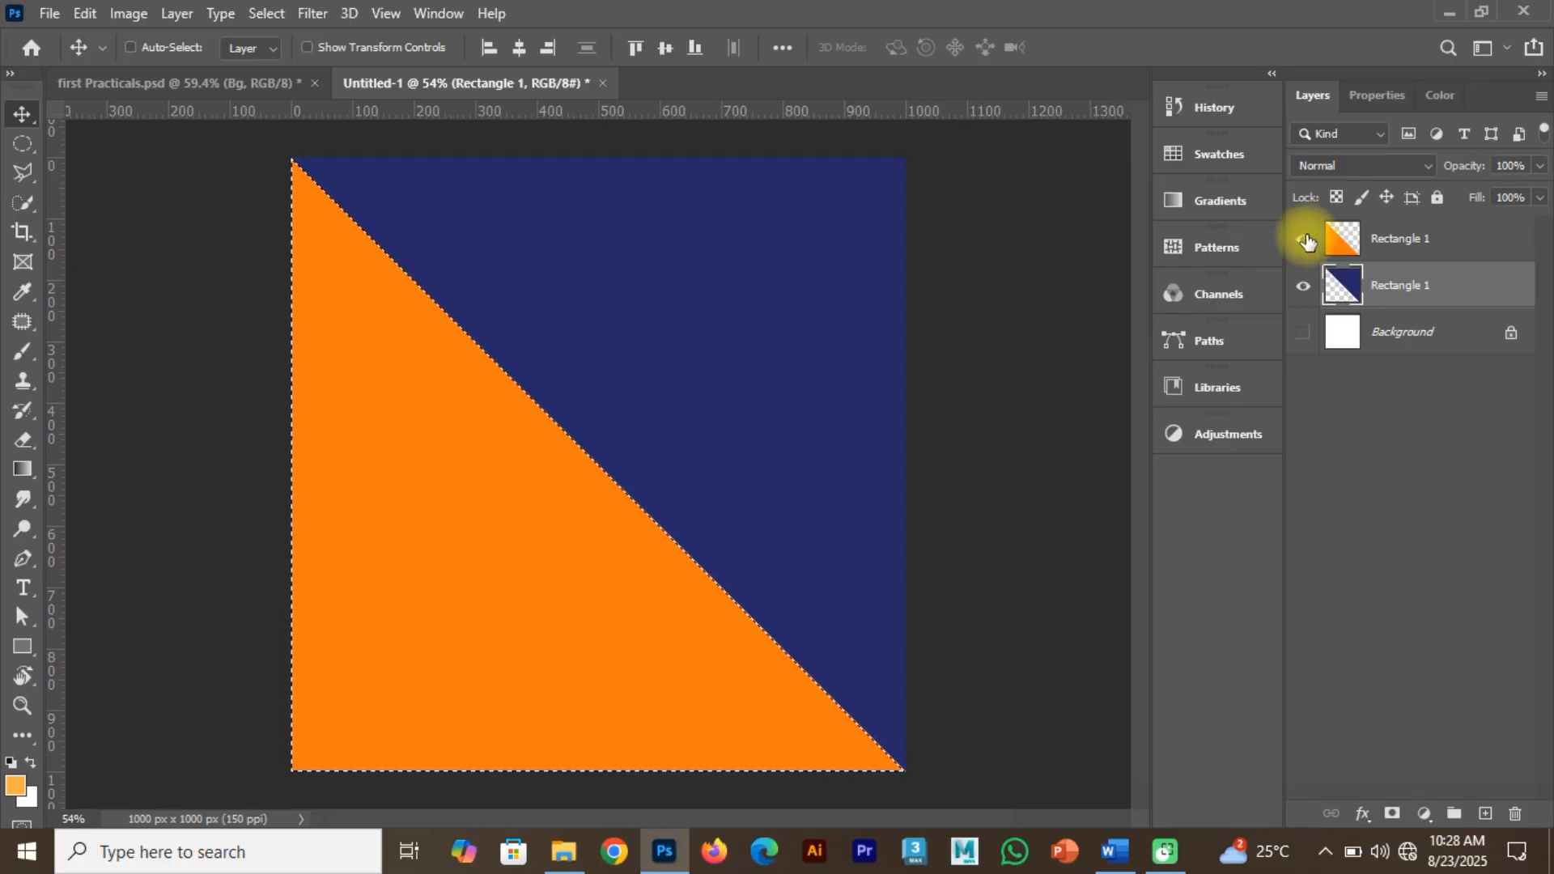
Clear the selection and toggle the orange and blue layers' visibility to check each triangle, leaving both layers shown.
key(ctrl+d)
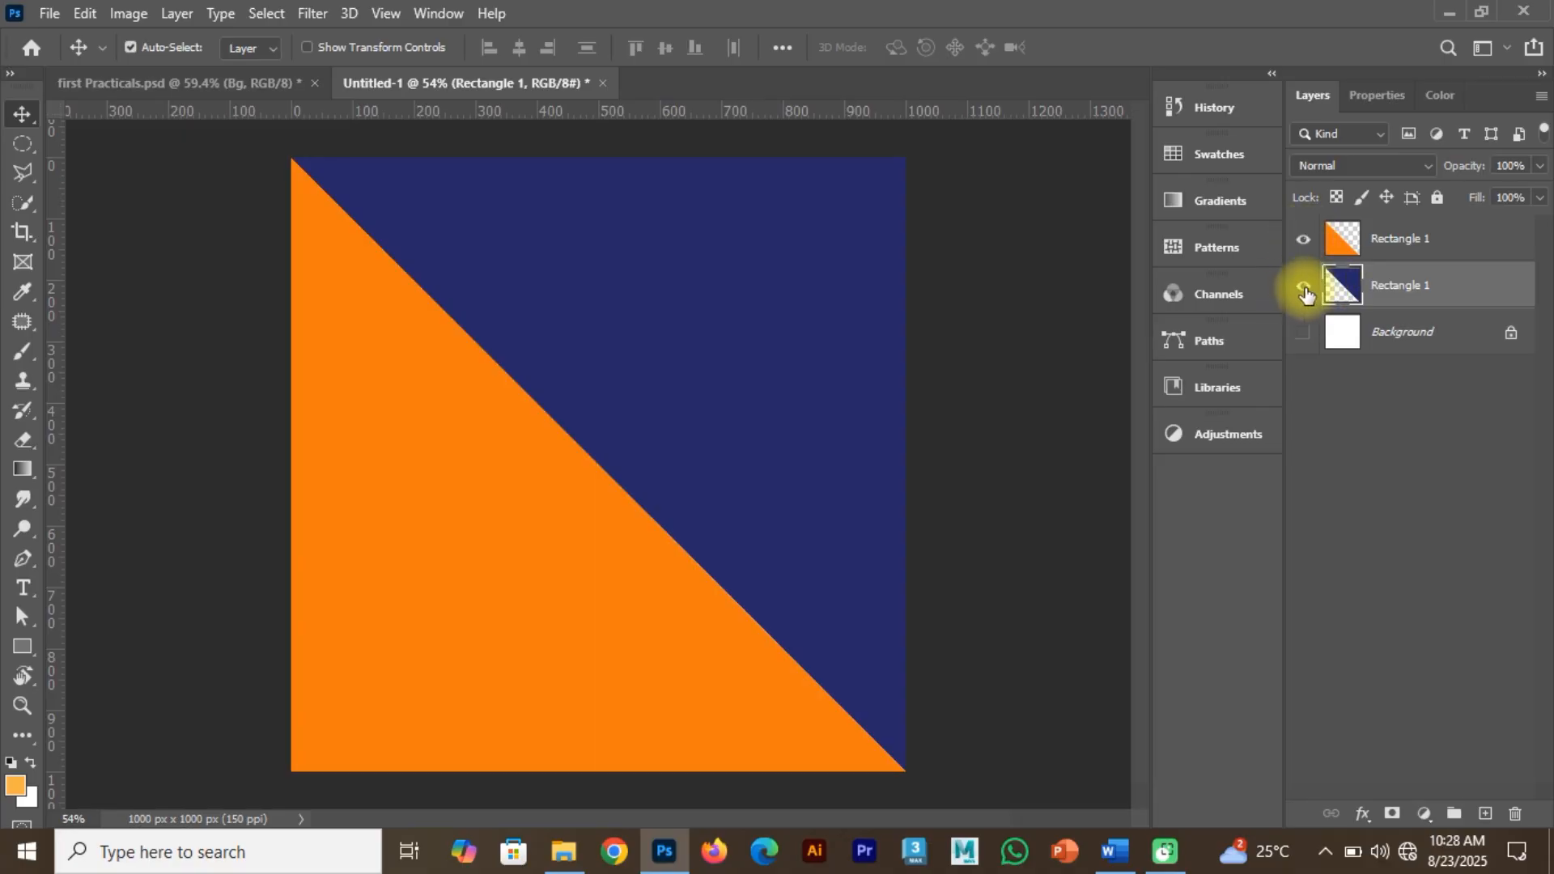
click(1302, 287)
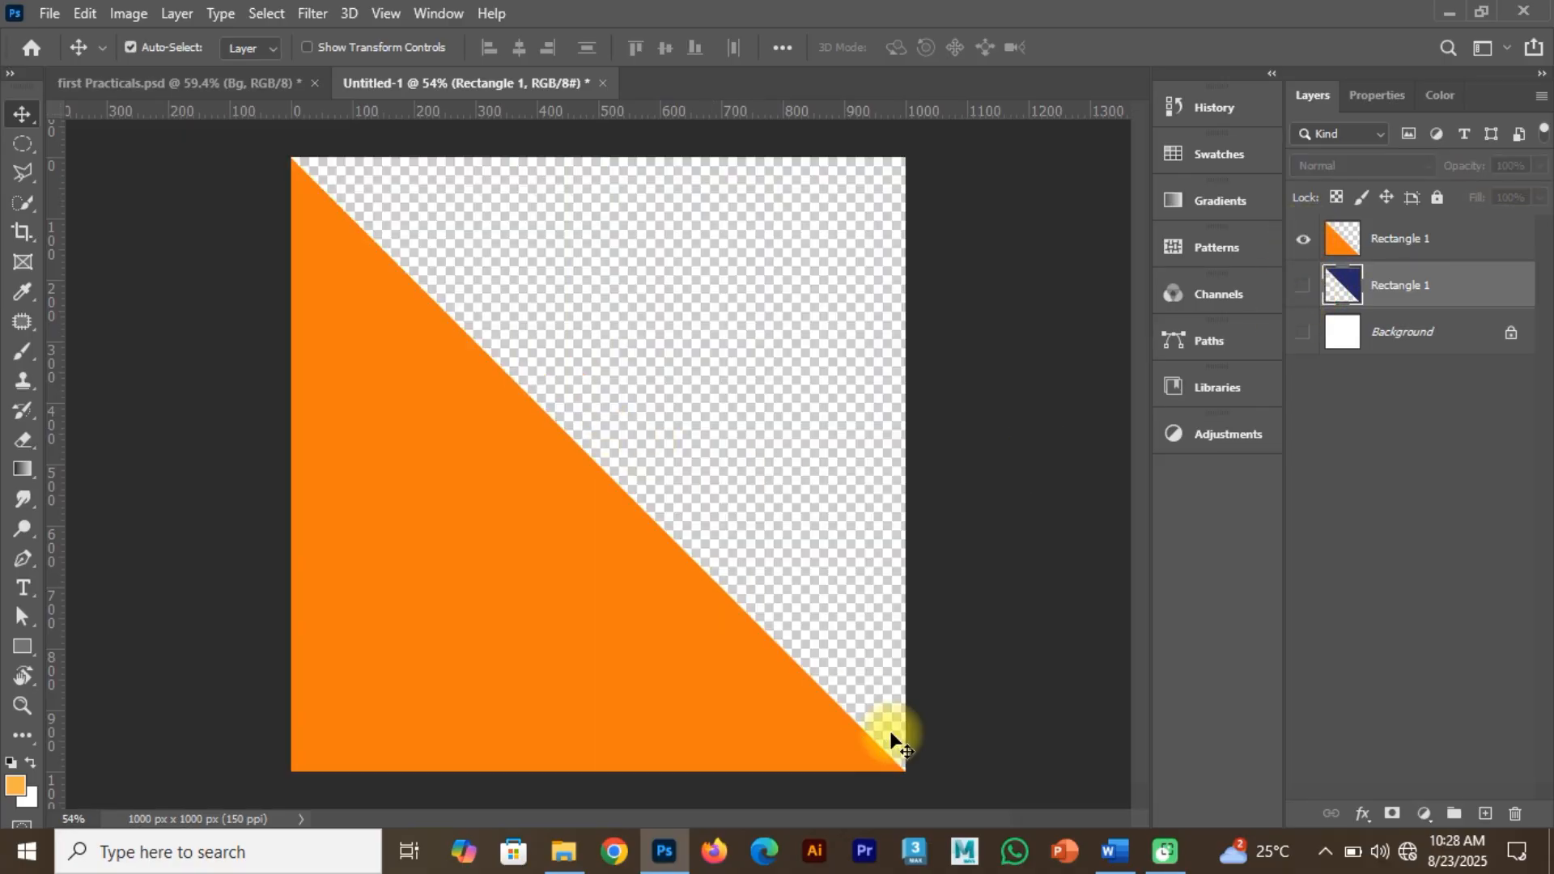
click(1303, 286)
click(1303, 239)
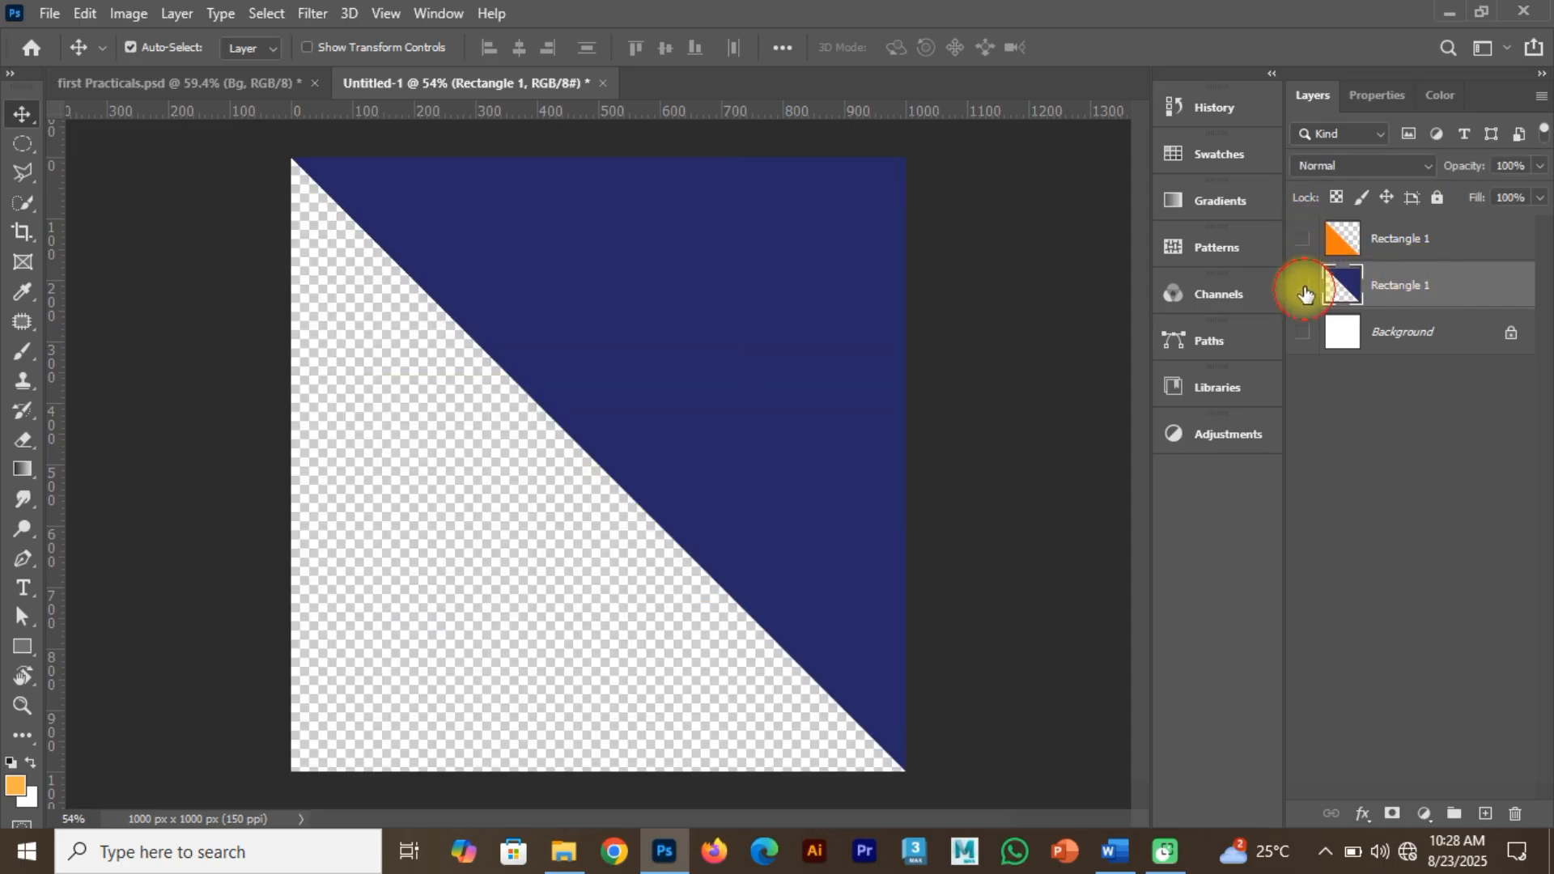
click(1302, 286)
click(1303, 239)
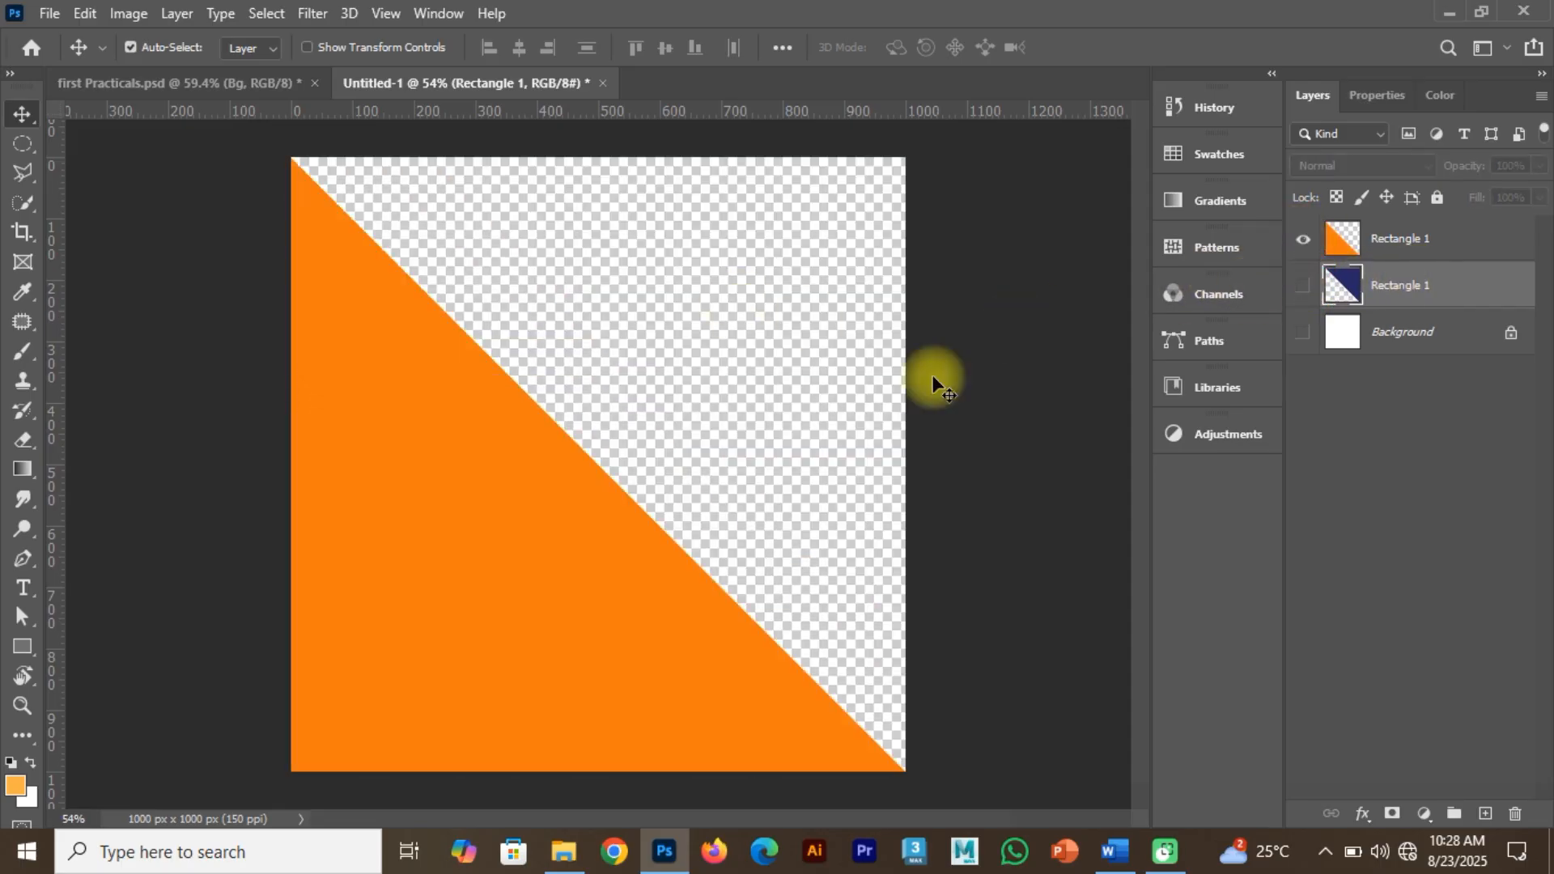
click(1302, 286)
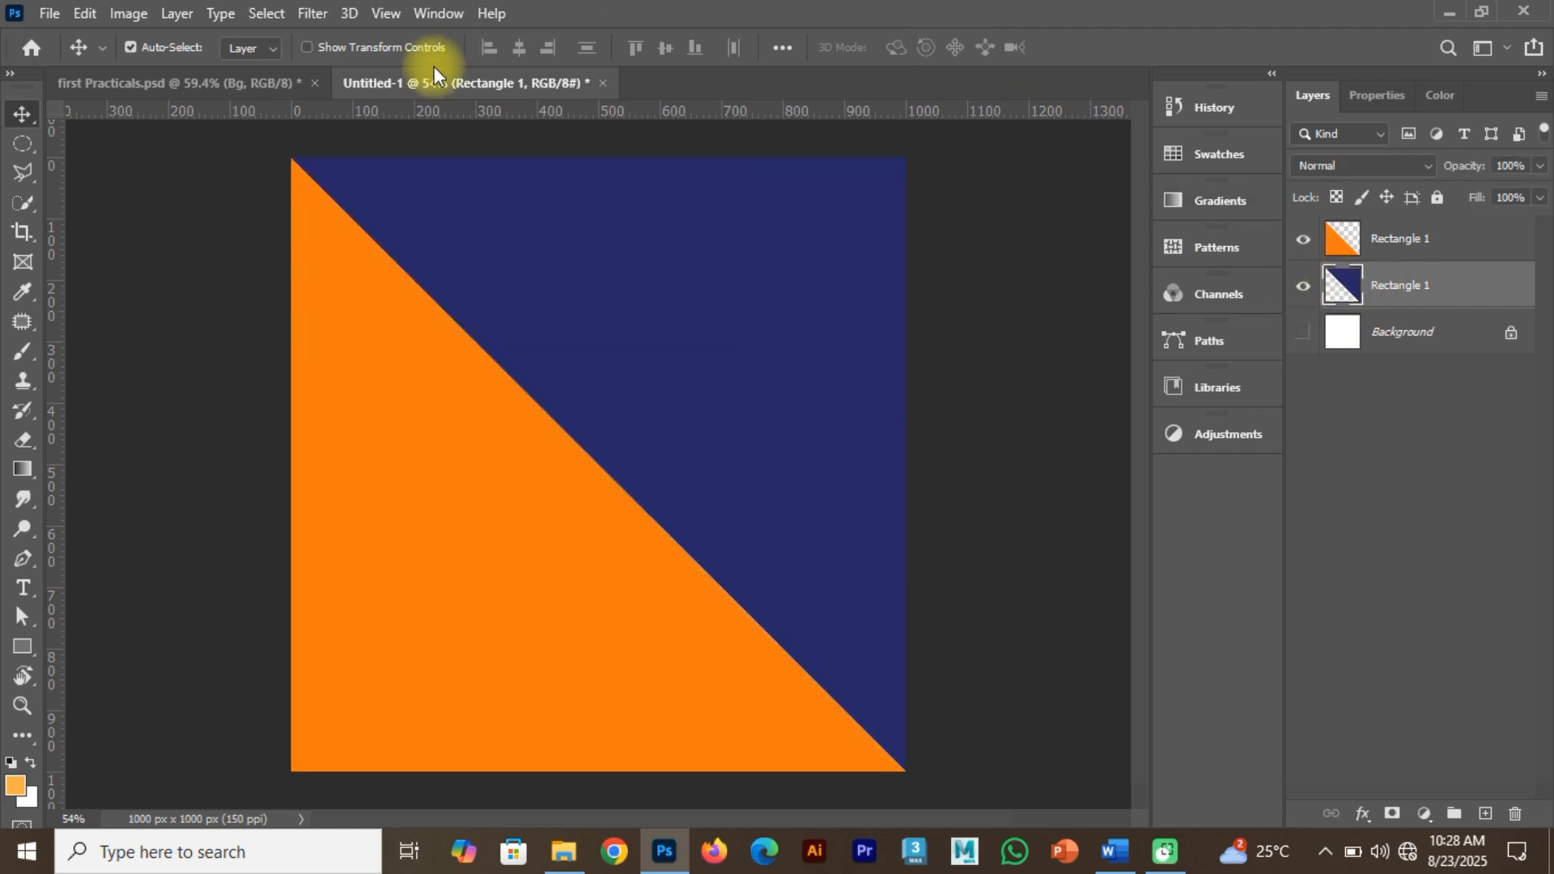
Compare the triangles with first Practicals.psd and examine the two rectangle layers and the photo layer in its Bg group.
click(244, 84)
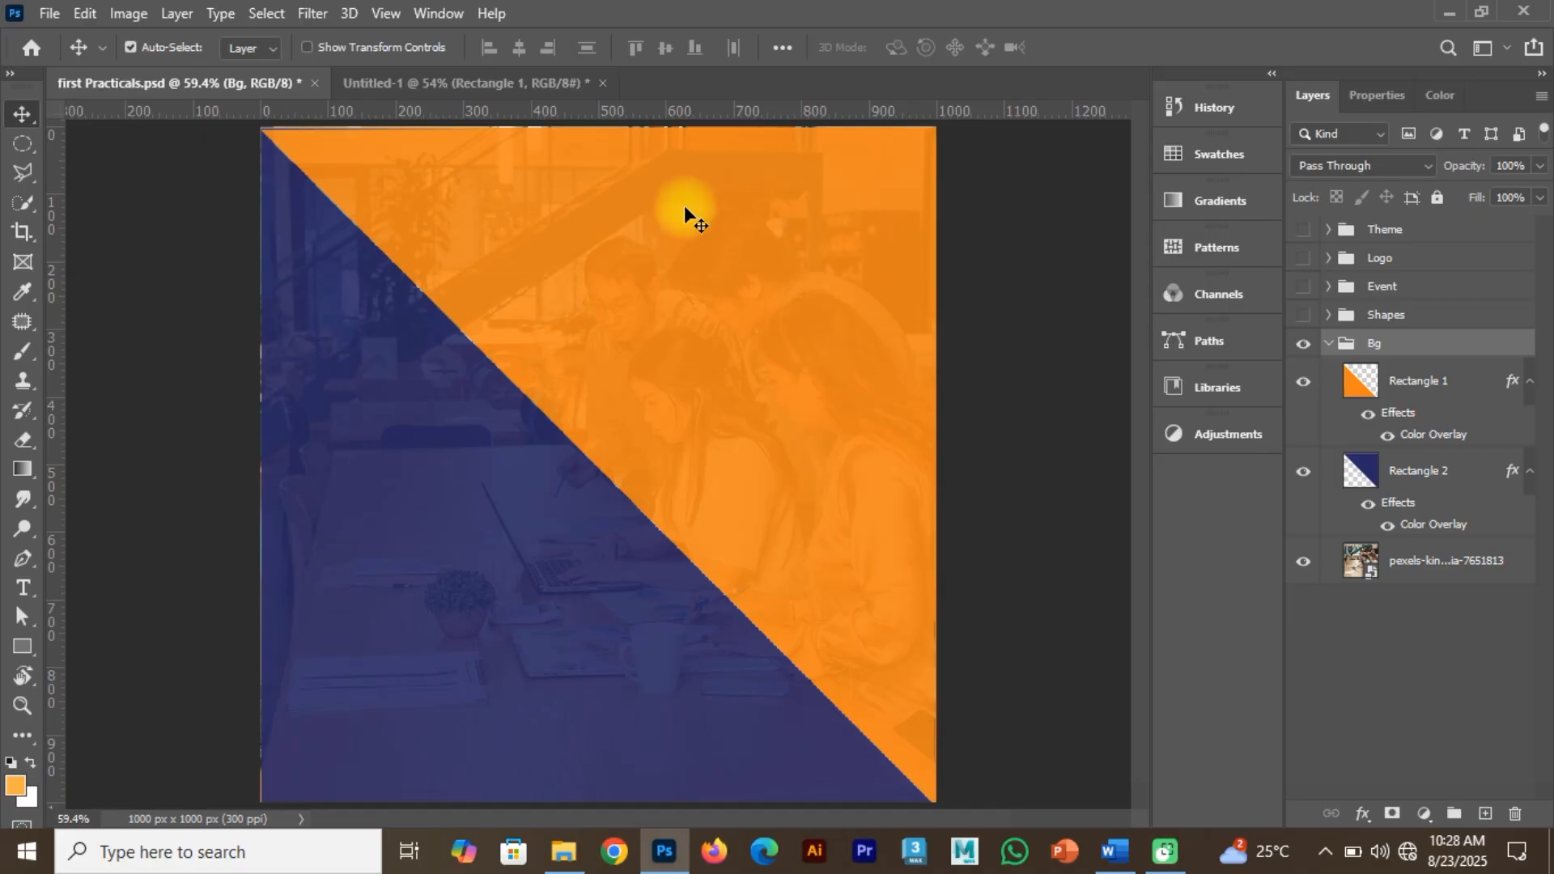
click(444, 84)
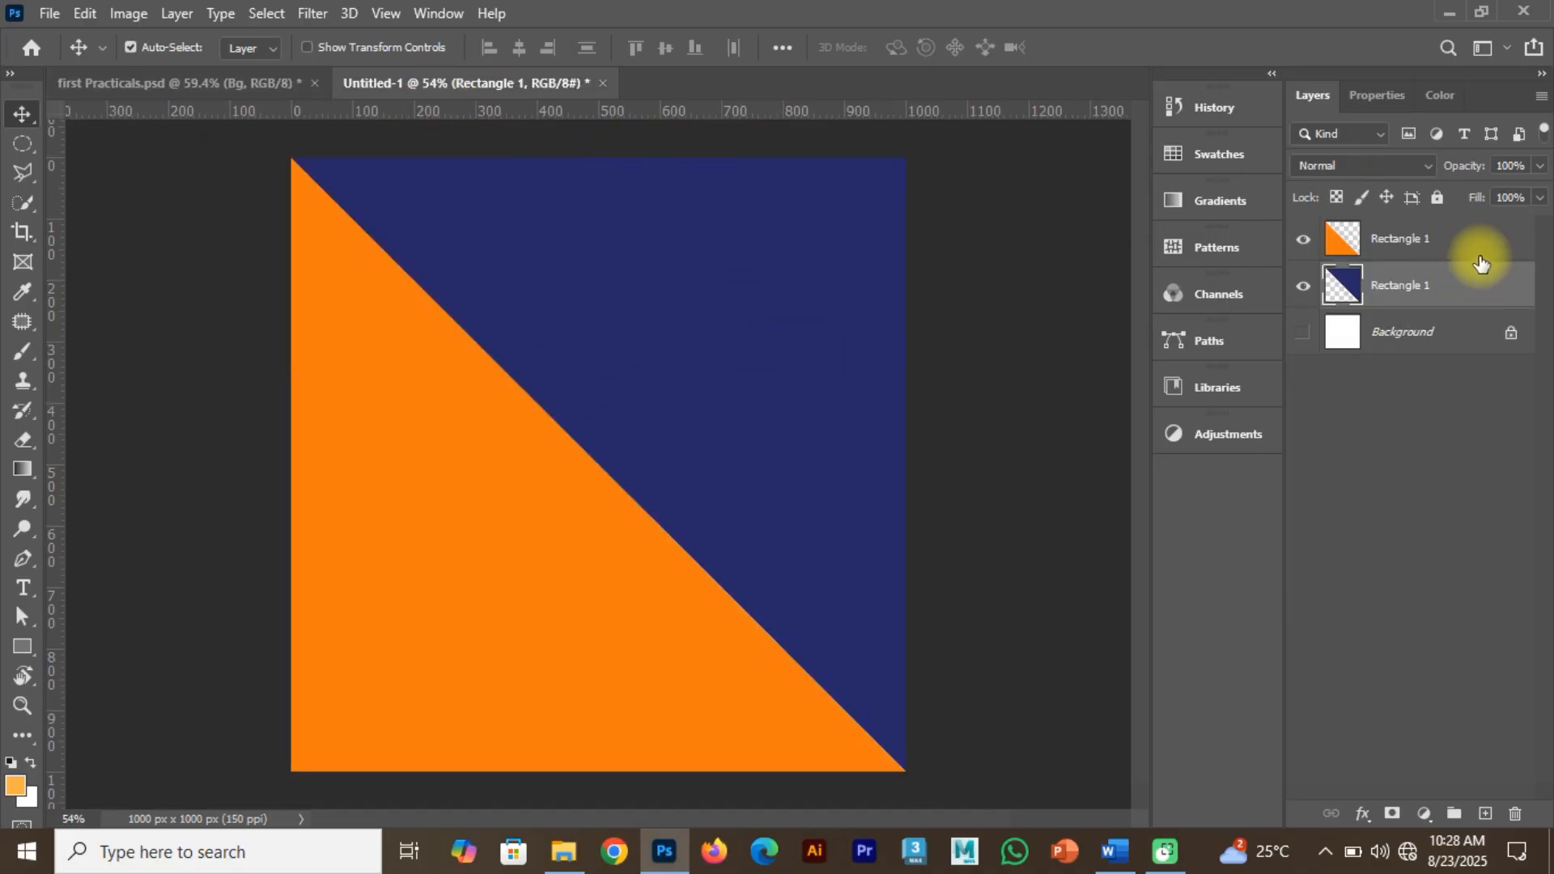
click(192, 78)
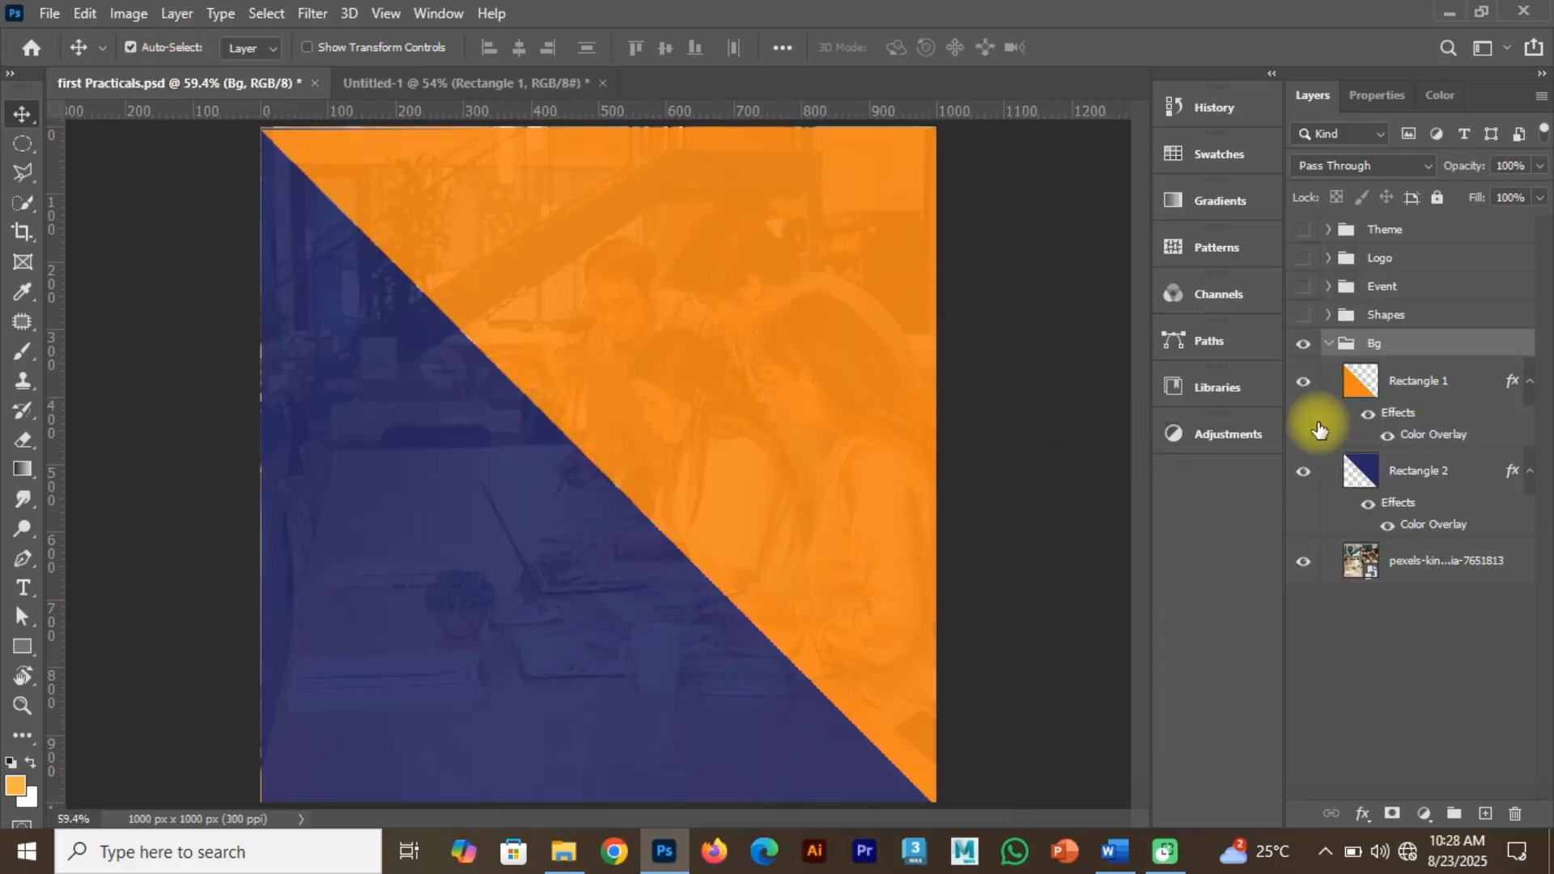
click(1419, 566)
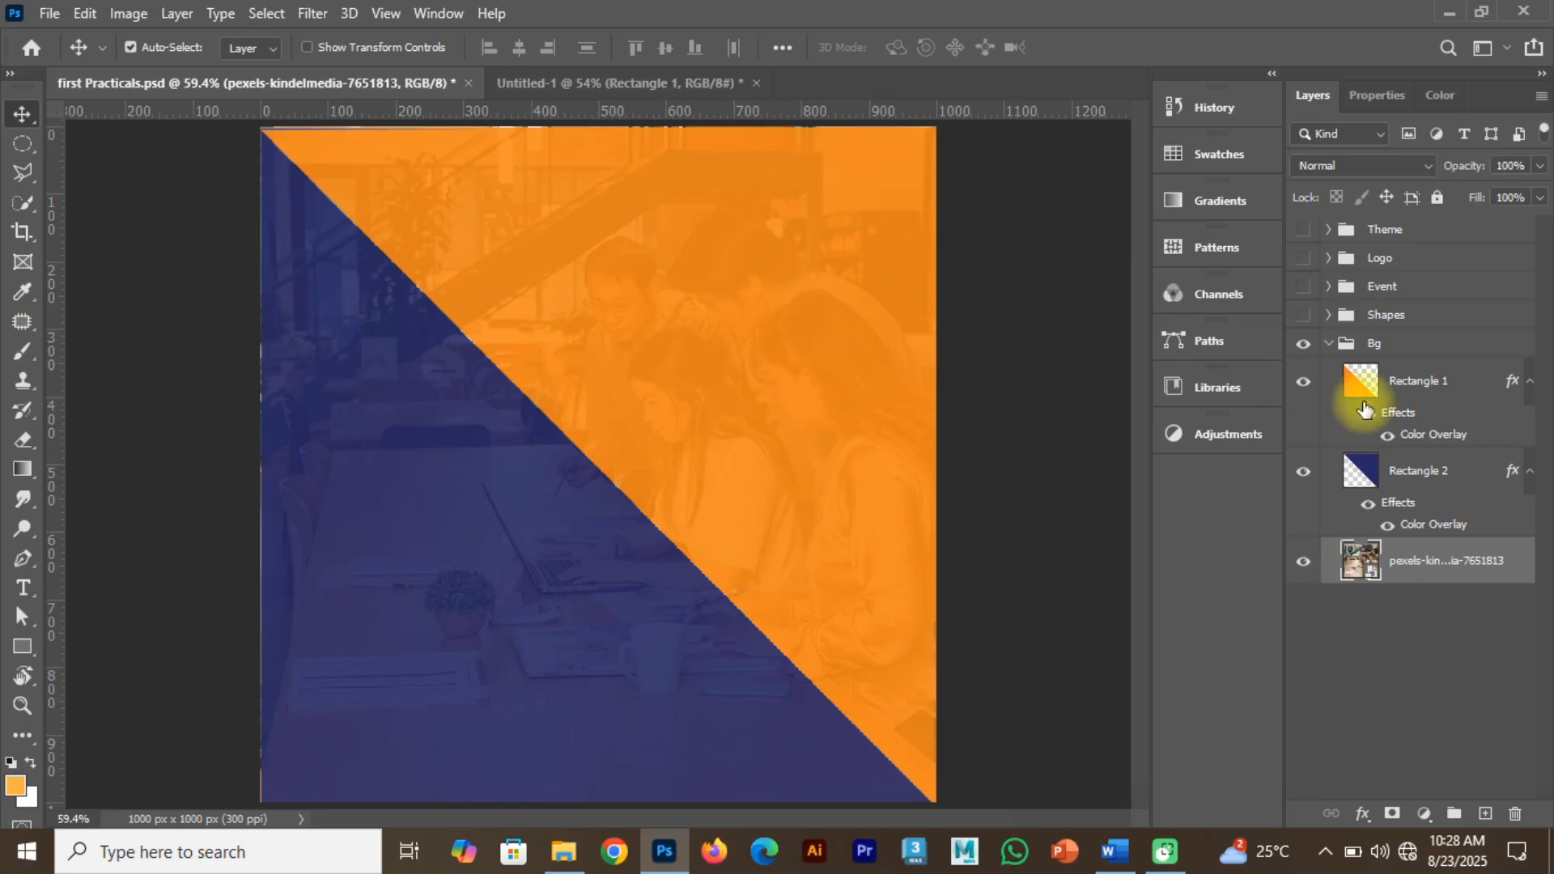
click(1440, 475)
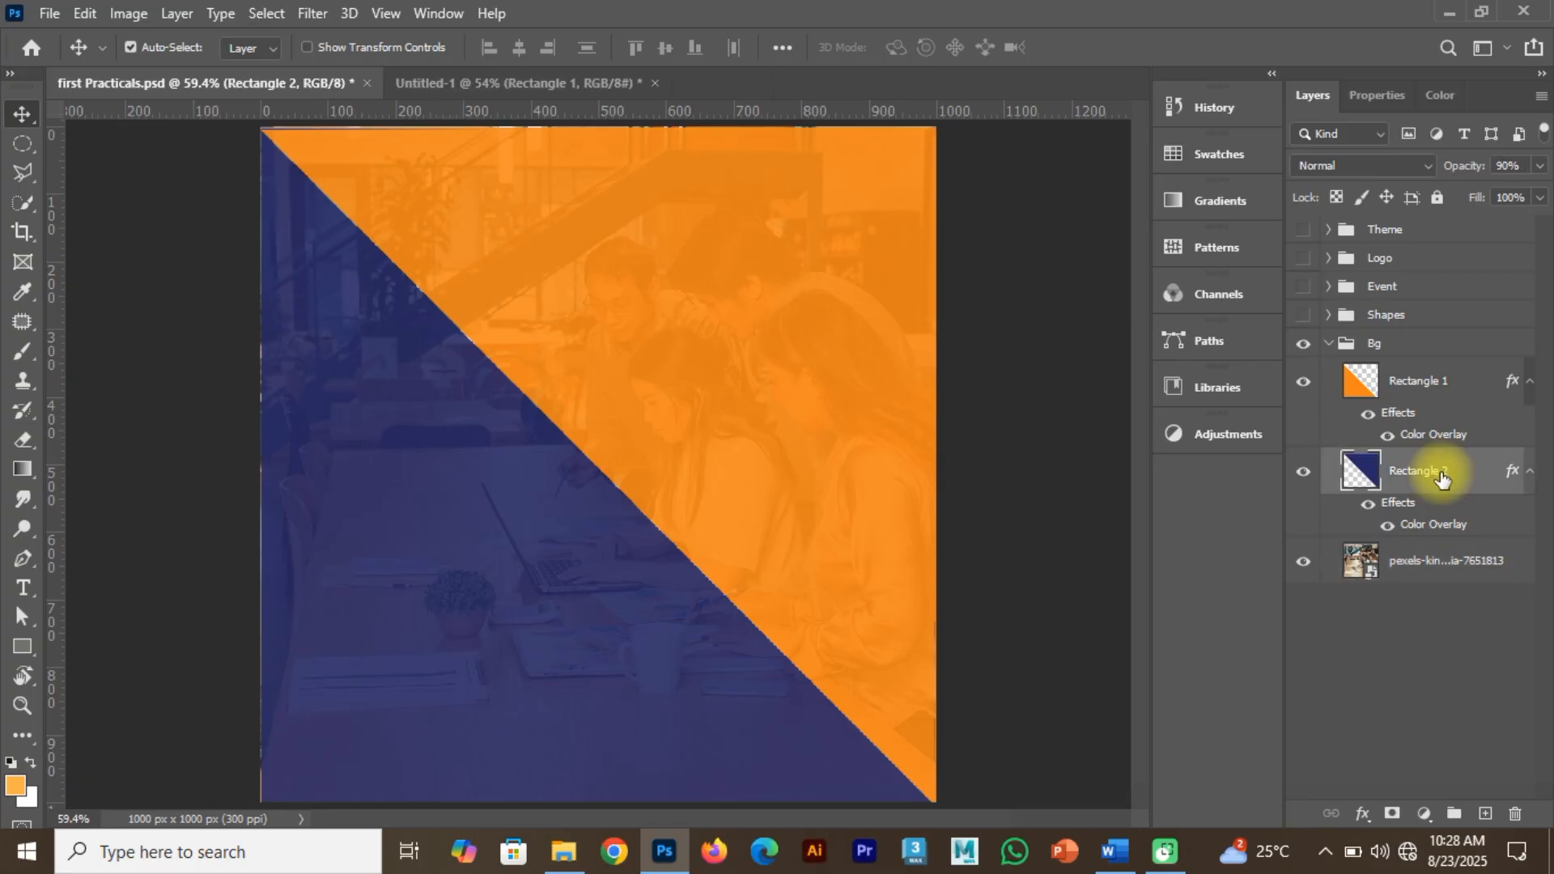
click(1456, 396)
click(1469, 558)
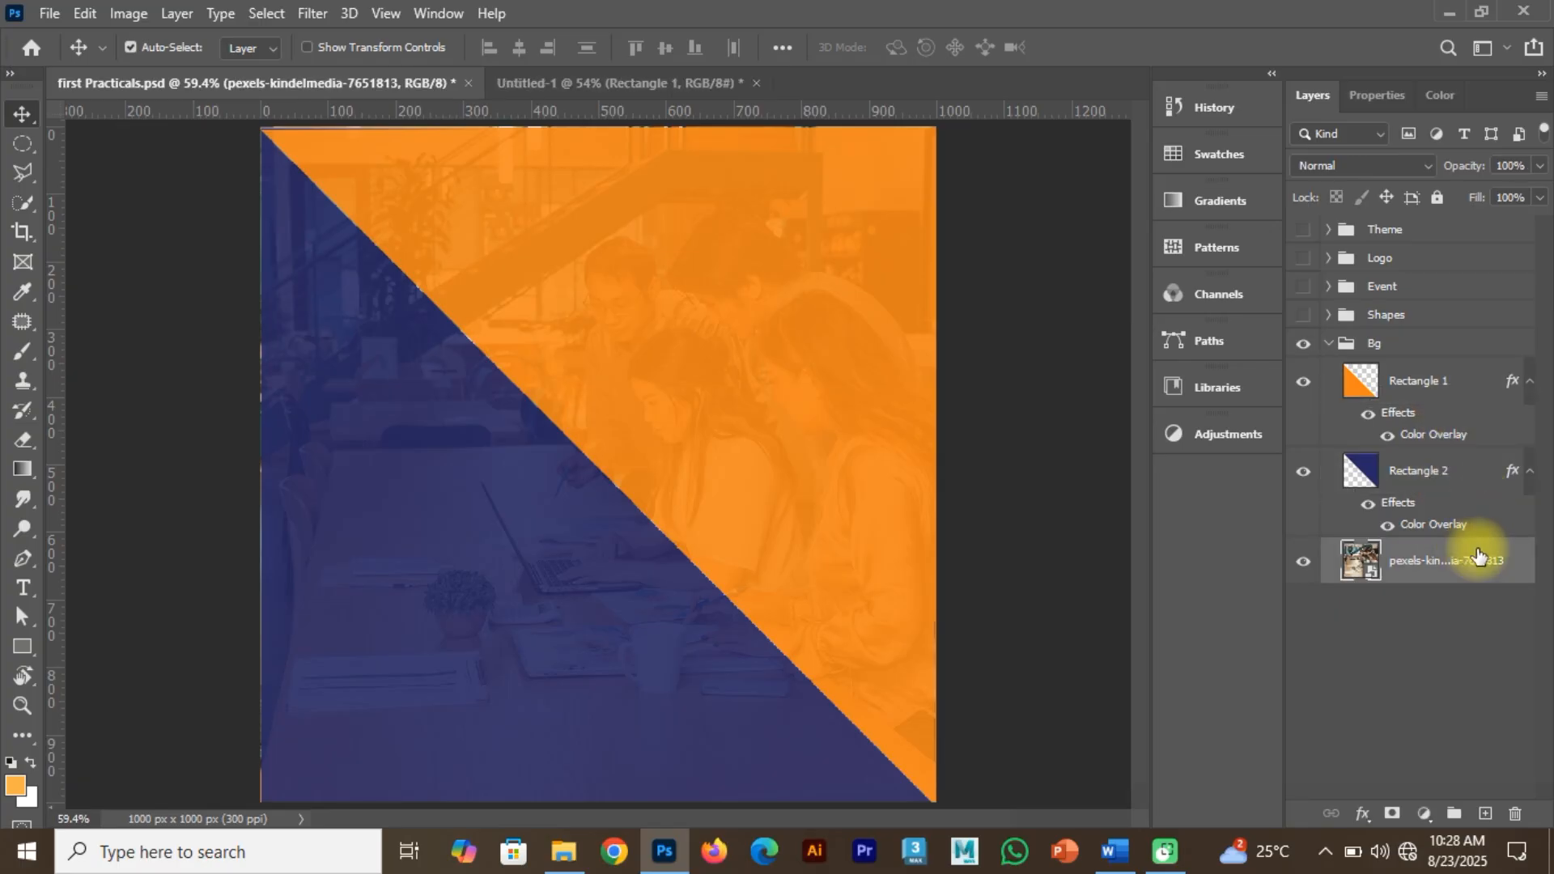
Place the pexels-kindelmedia-7651813 photo from folder A in File Explorer into Untitled-1 and move the orange triangle layer beneath it.
key(alt+Tab)
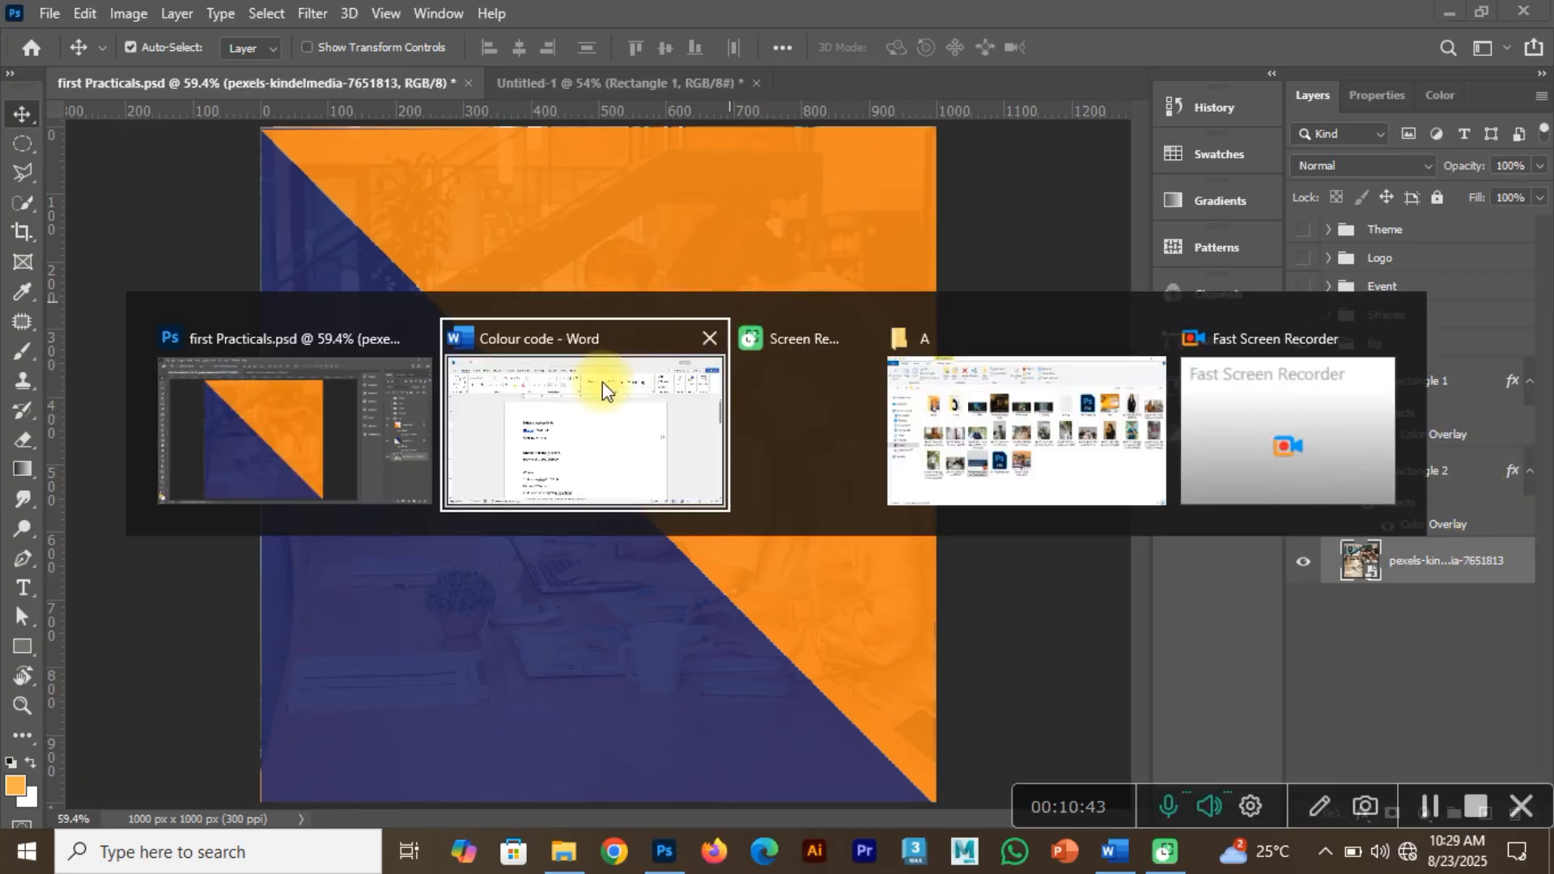
click(1012, 422)
click(955, 596)
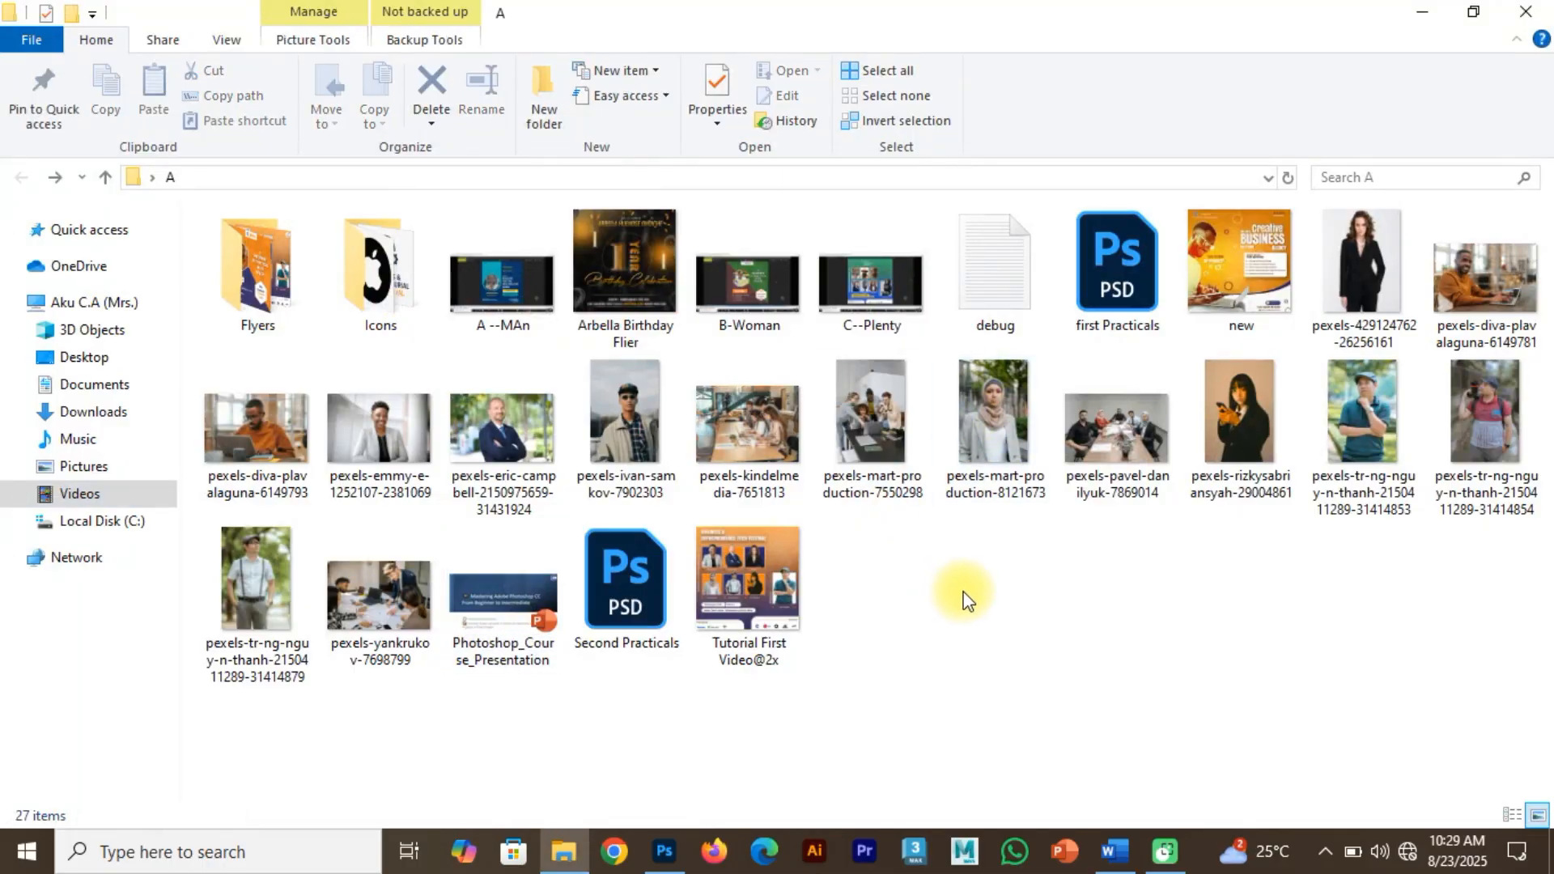
key(alt+Tab)
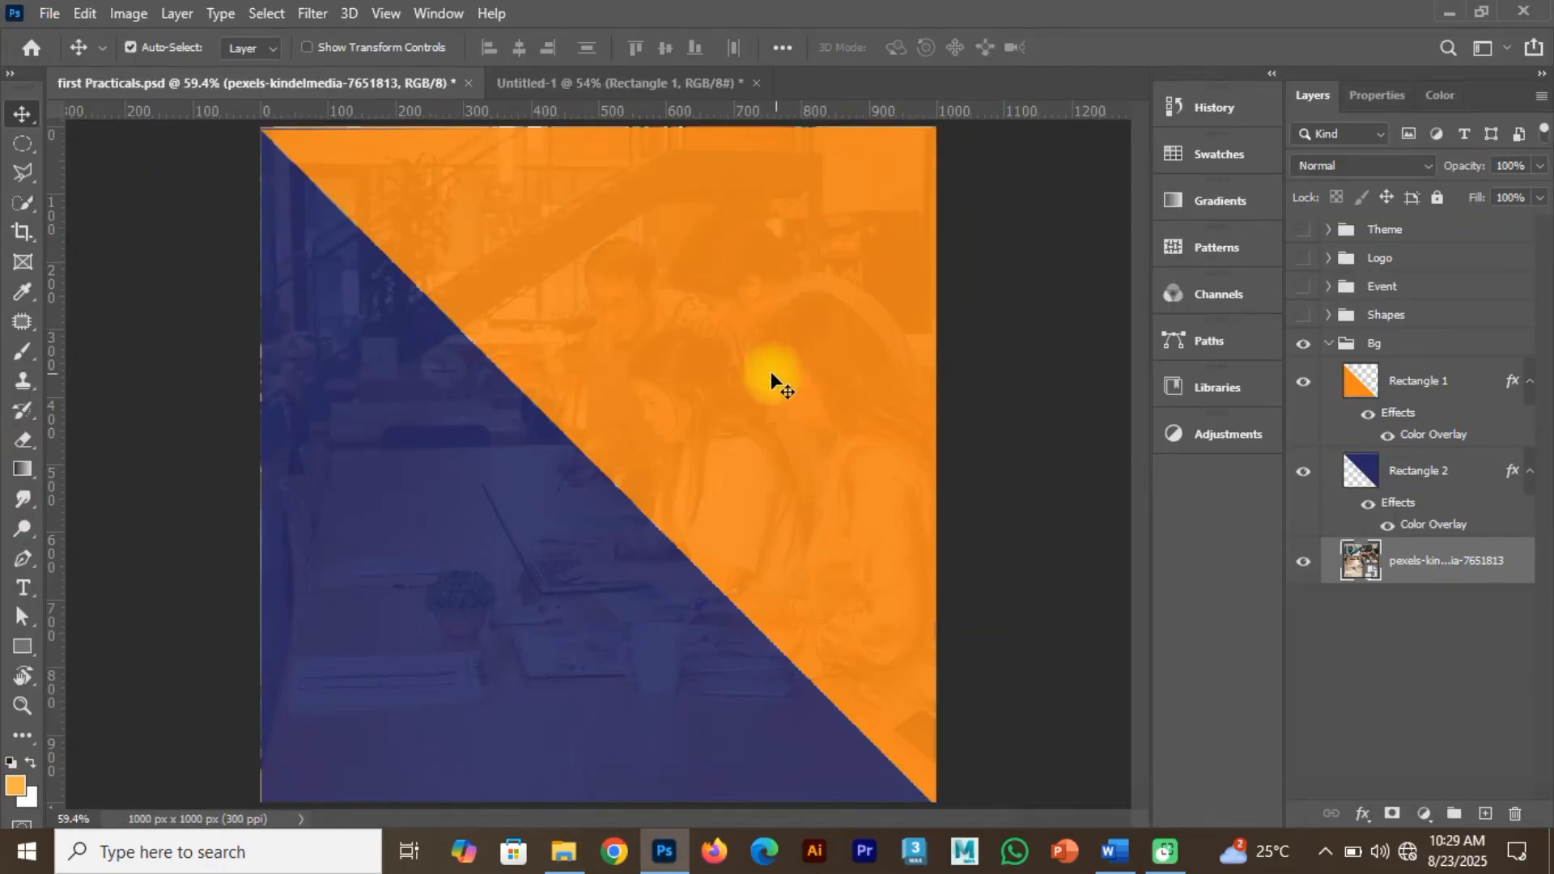
key(alt+Tab)
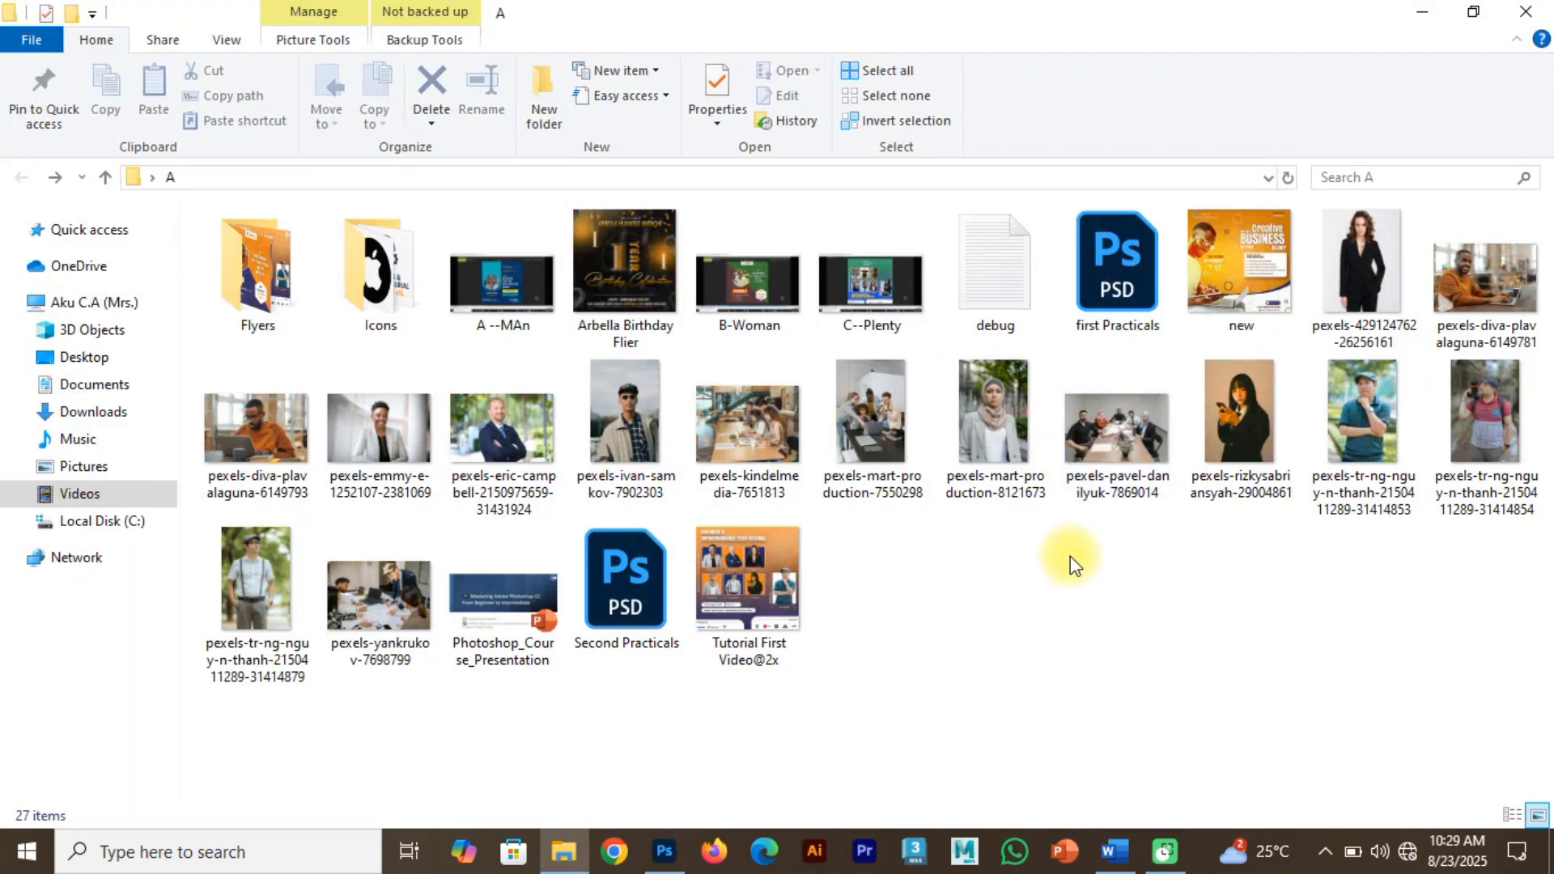
click(756, 441)
drag(750, 406, 591, 462)
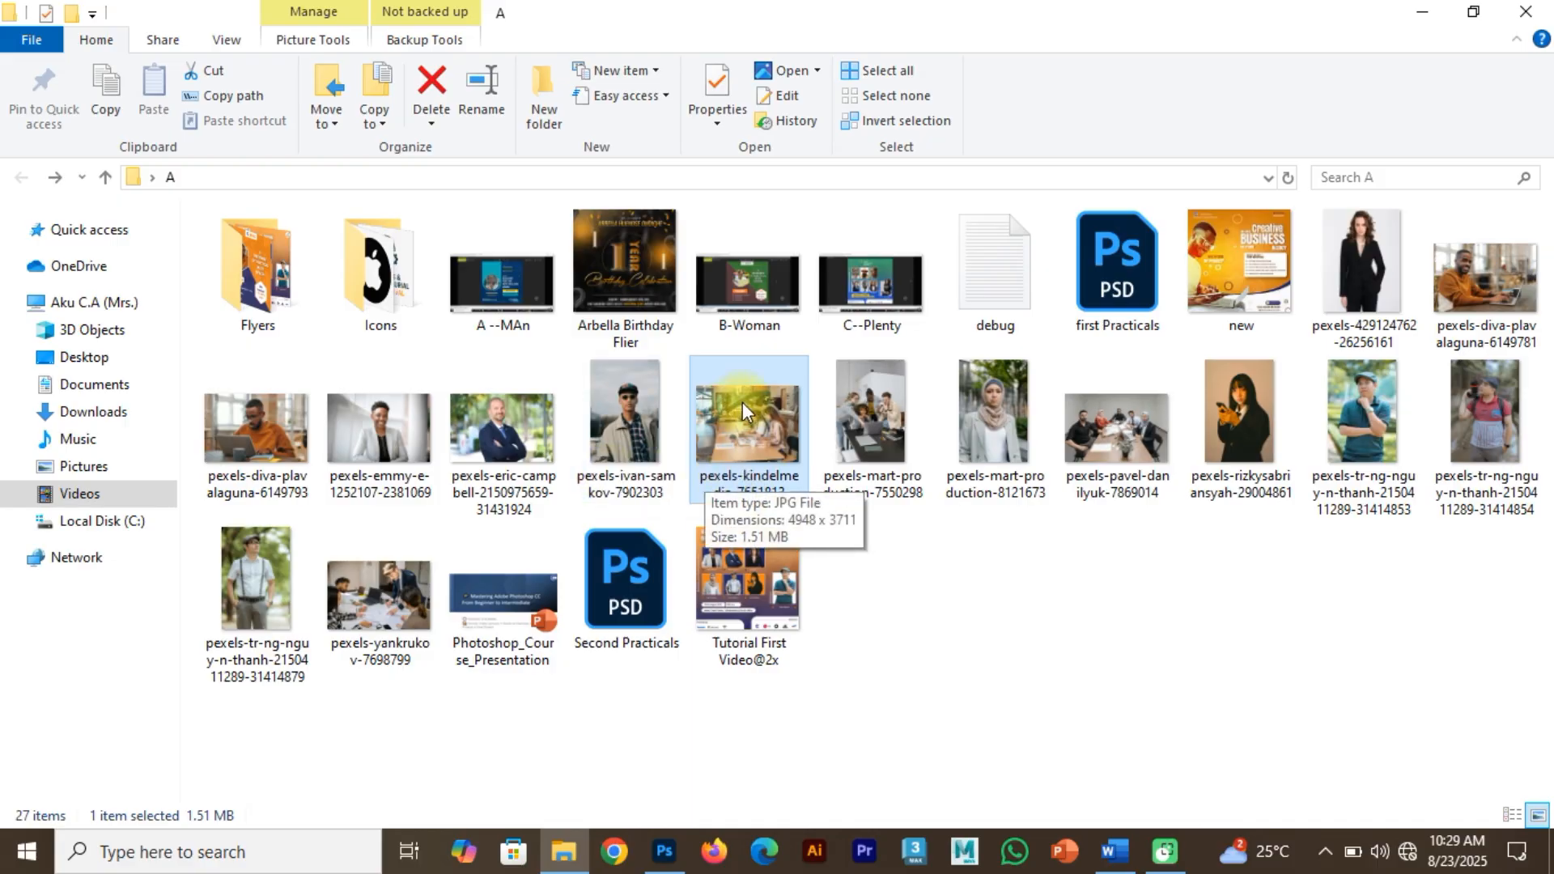
drag(742, 401, 637, 642)
drag(613, 427, 615, 426)
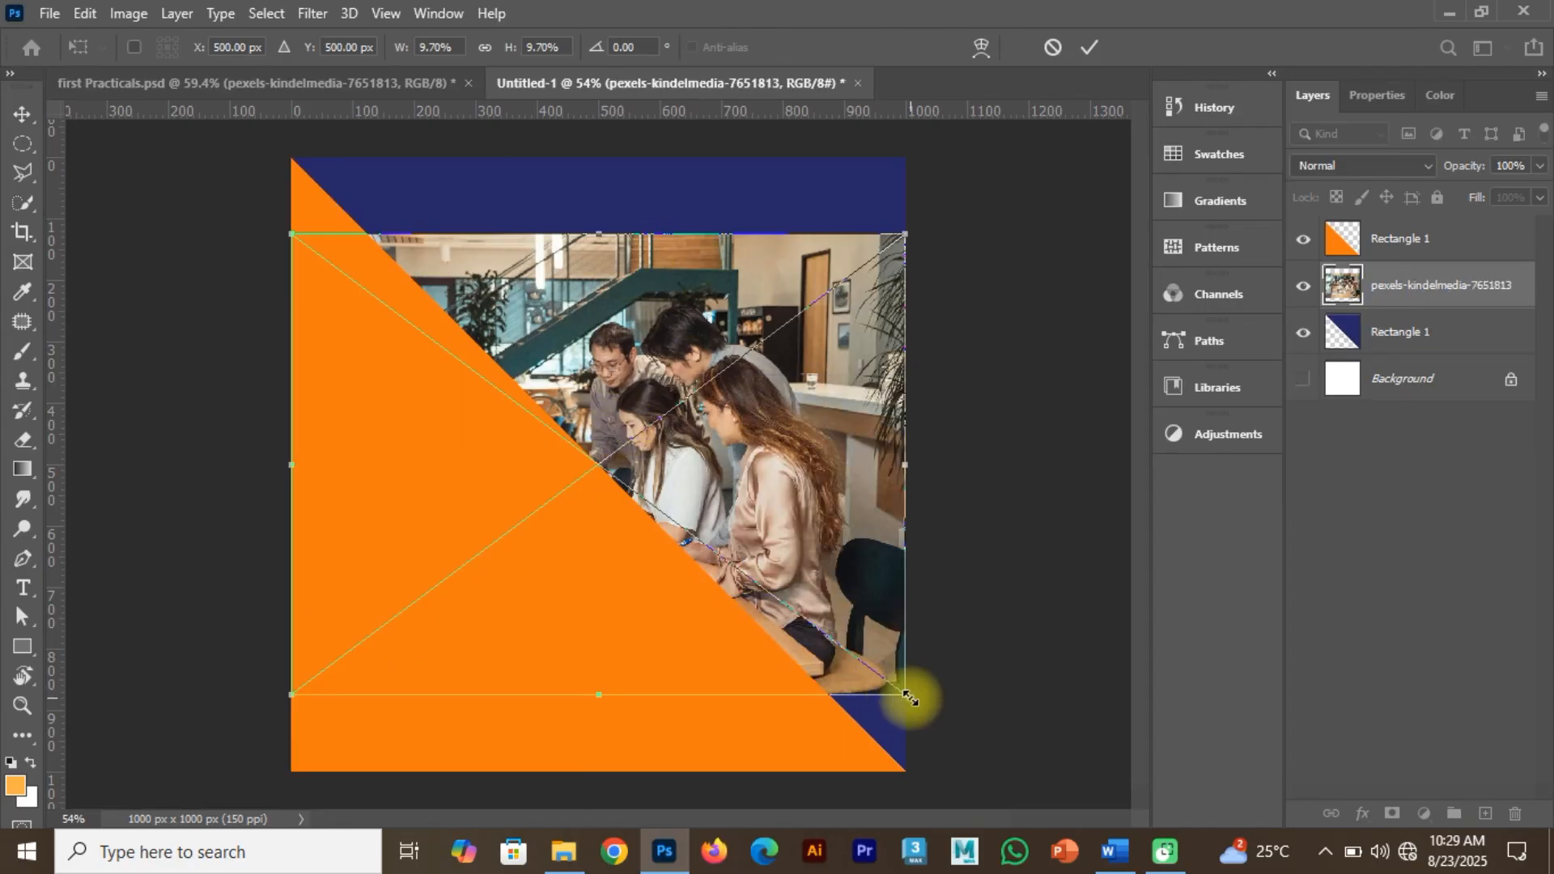
click(1422, 238)
drag(1422, 238, 1421, 305)
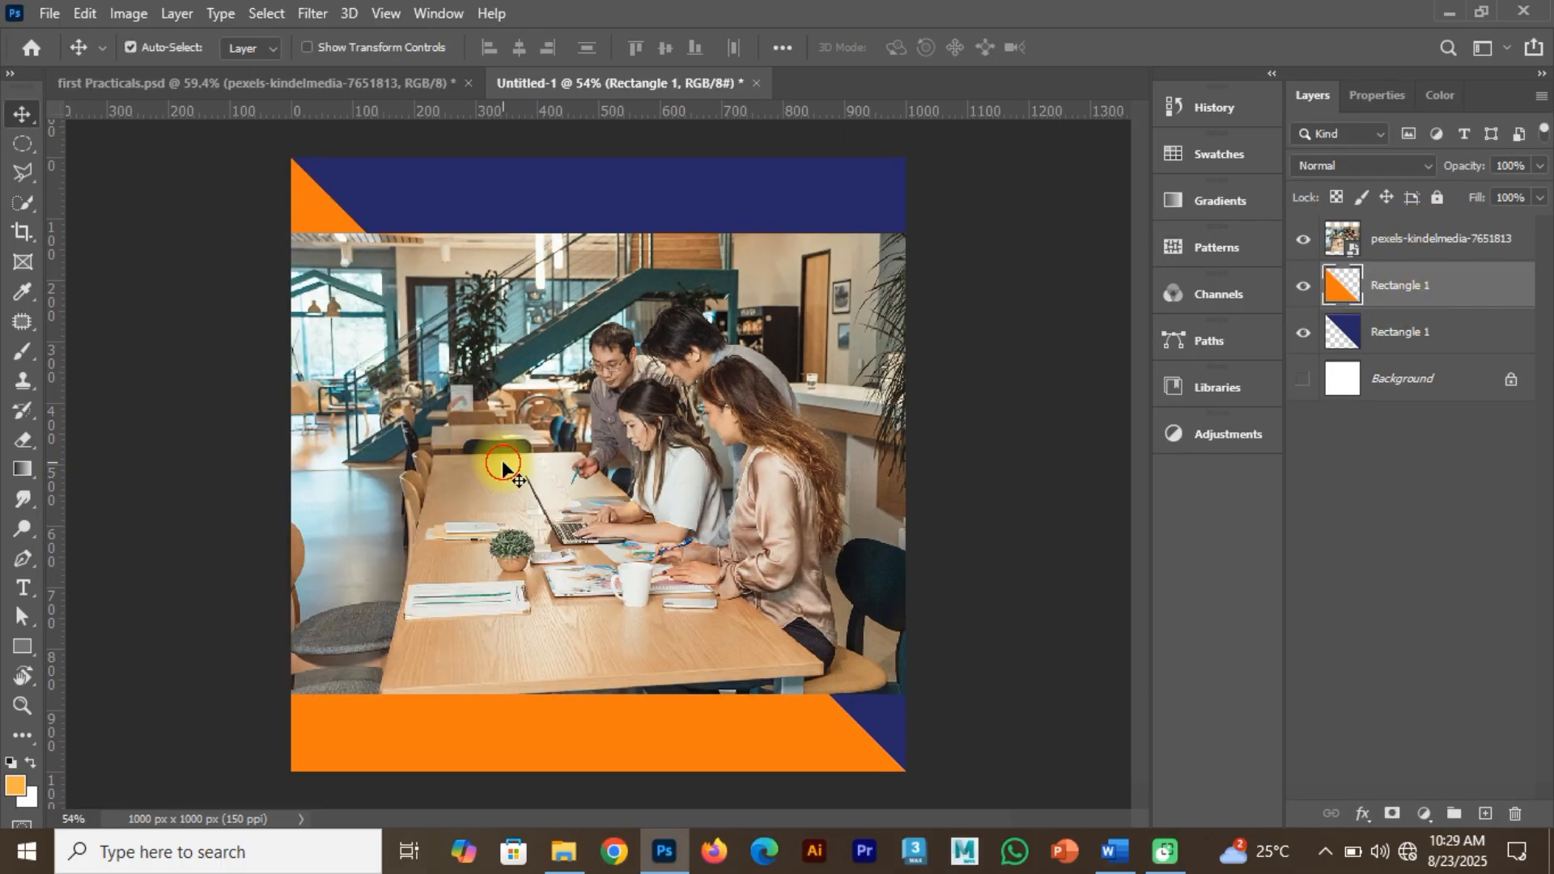
Scale the photo to about 14.07% so it covers the canvas, and move its layer below both triangle layers.
click(502, 460)
key(ctrl+t)
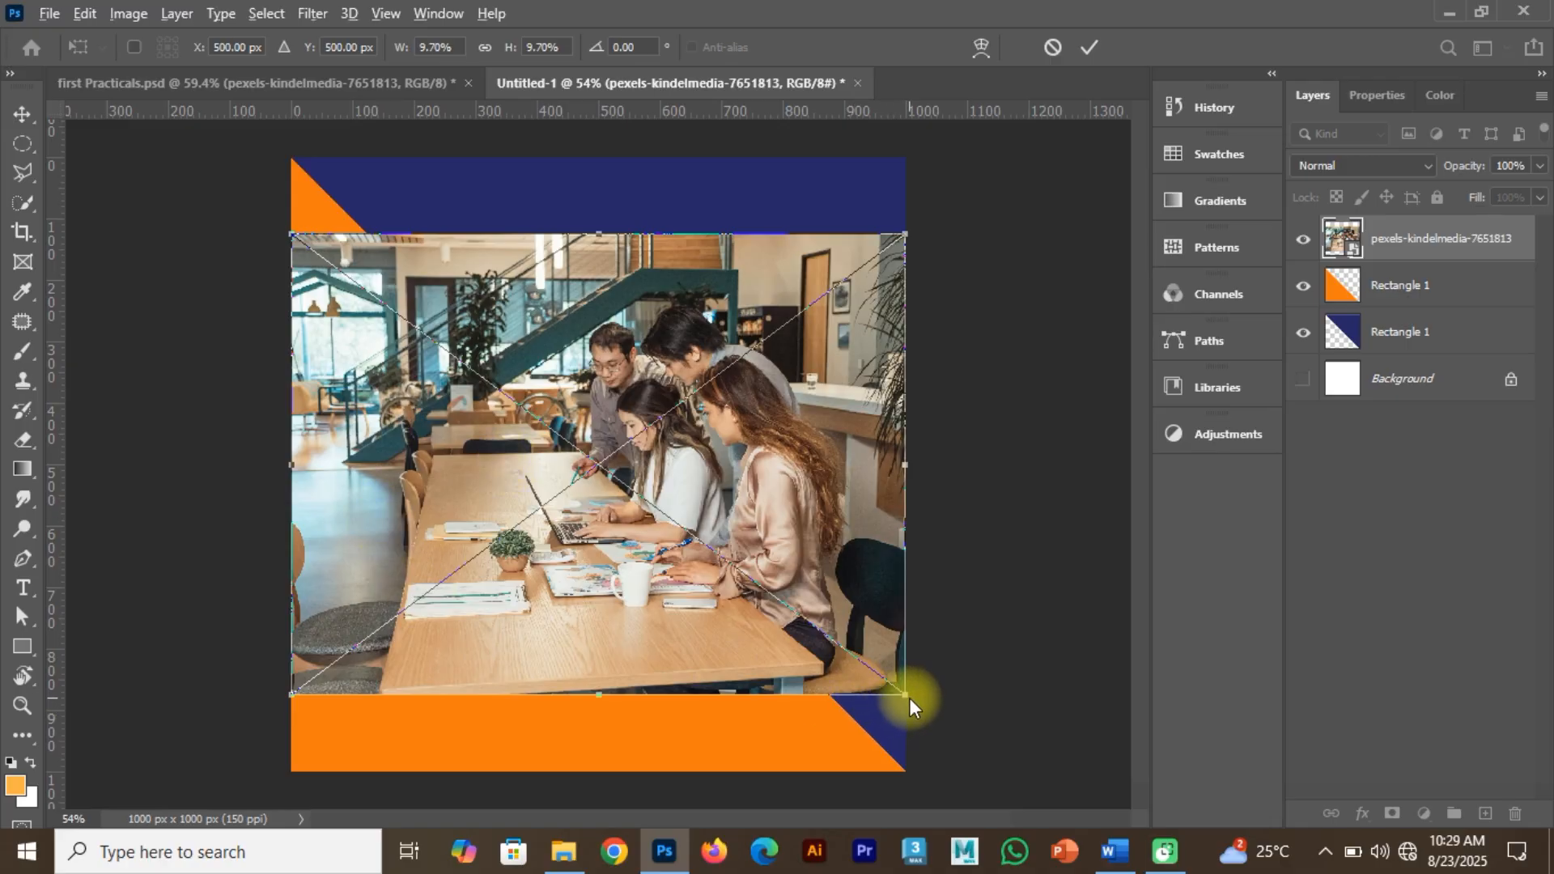
drag(905, 694, 834, 690)
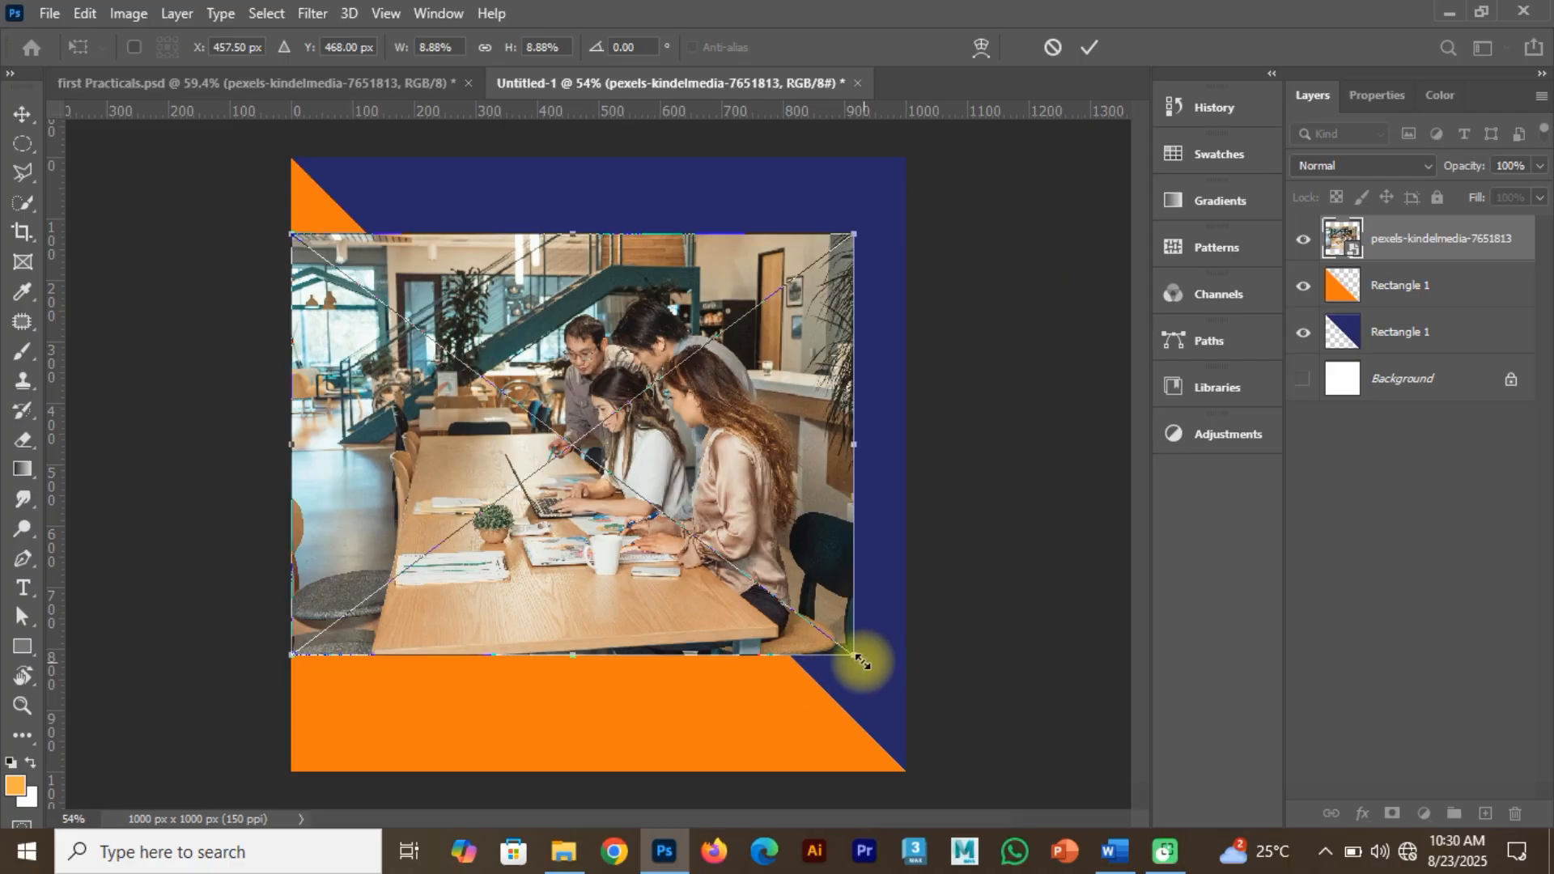
drag(854, 653, 1018, 778)
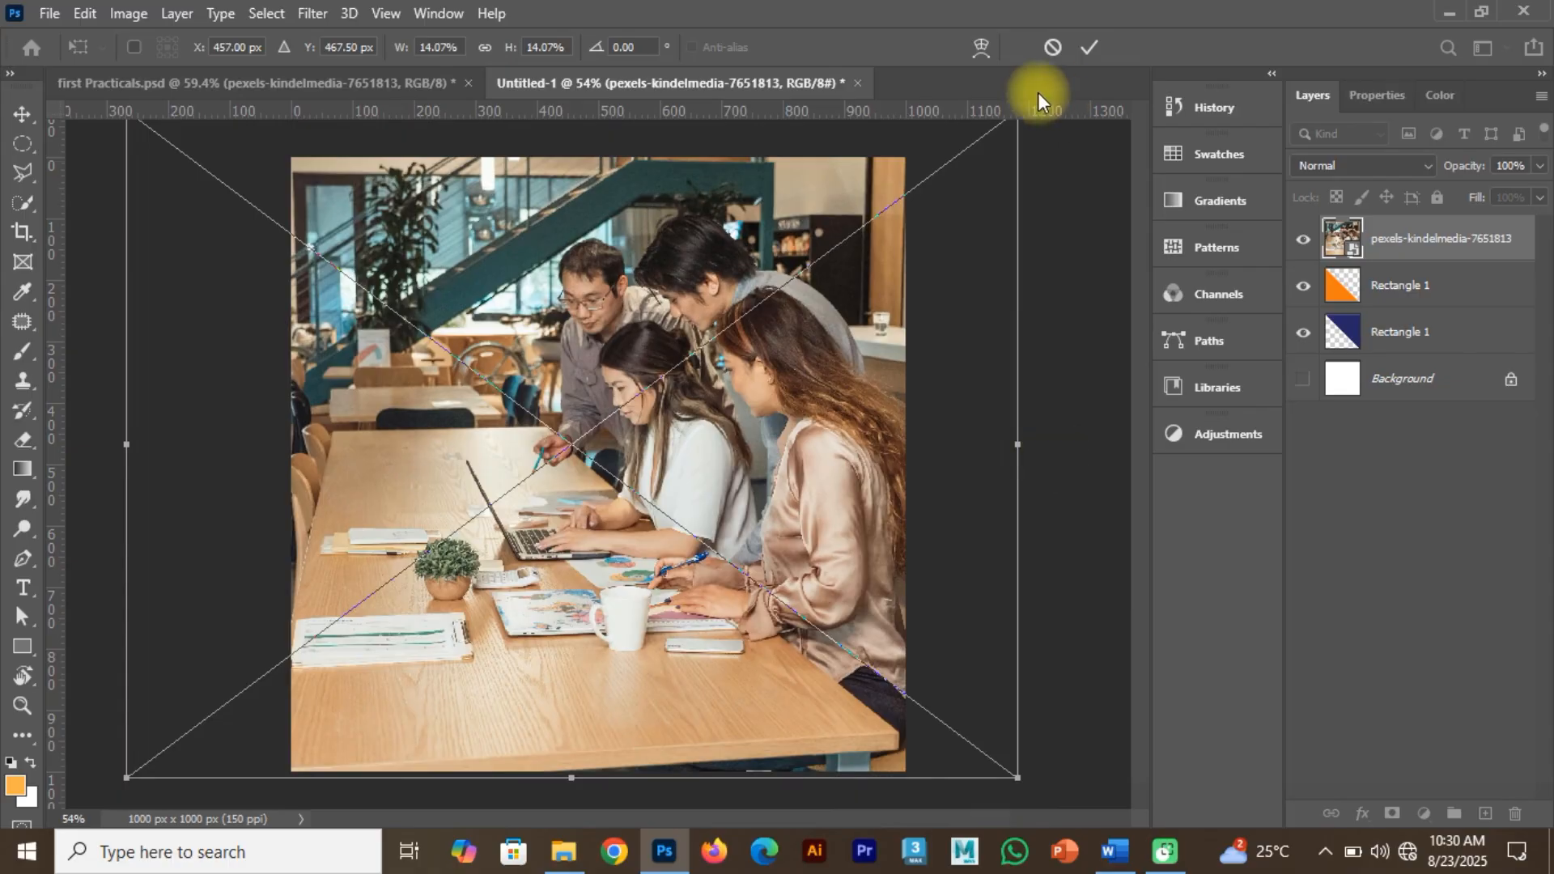
click(1089, 47)
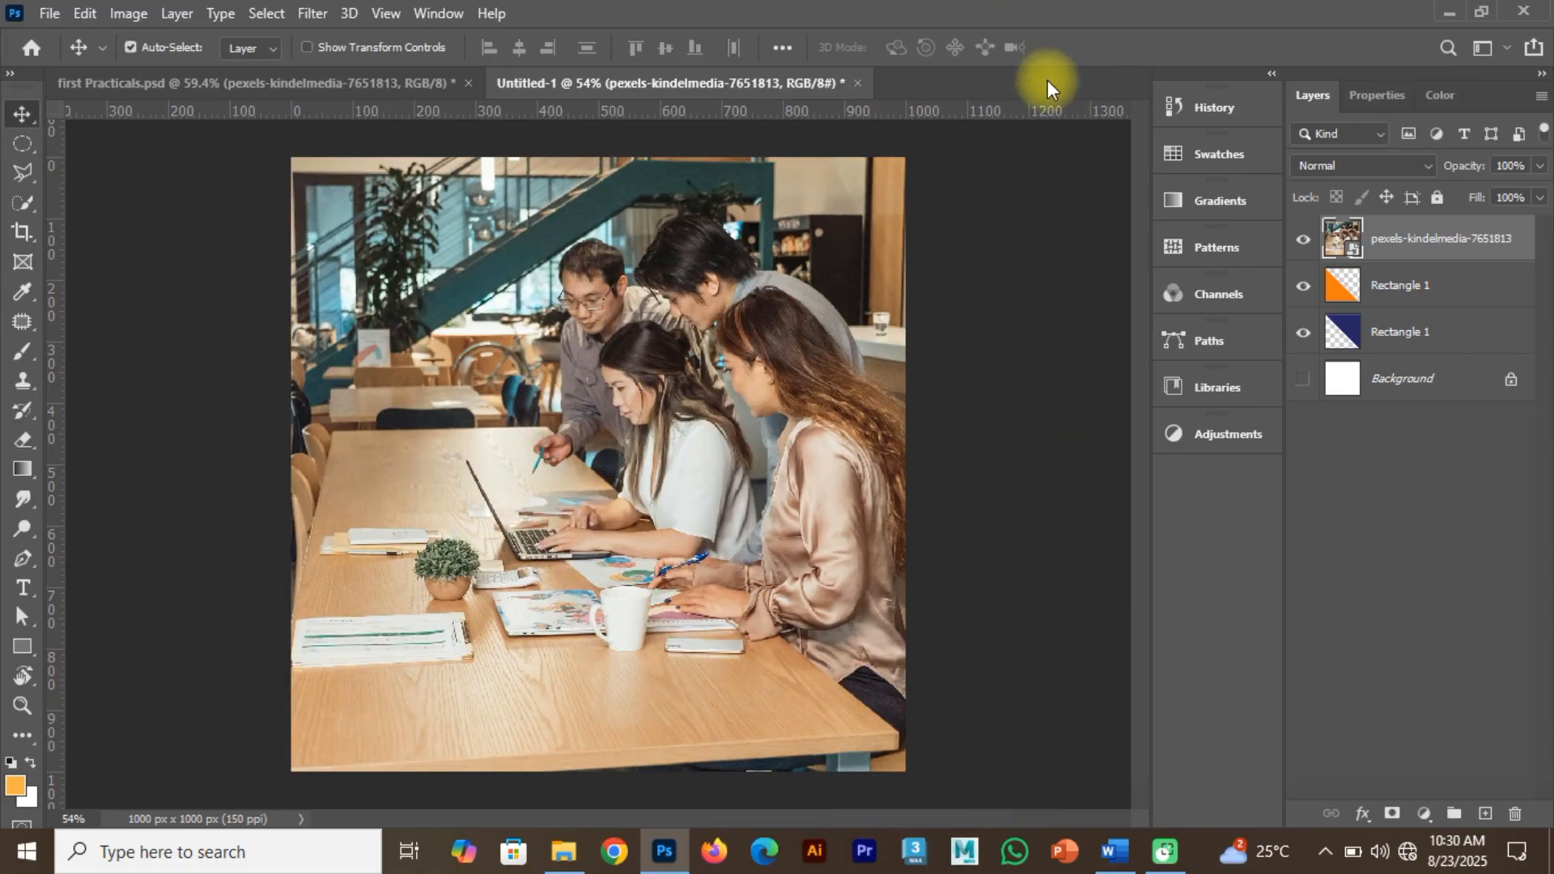
click(1447, 242)
drag(1448, 243, 1457, 356)
Preview blend modes such as Hard Light on the orange triangle layer, keeping it at Normal.
click(1431, 240)
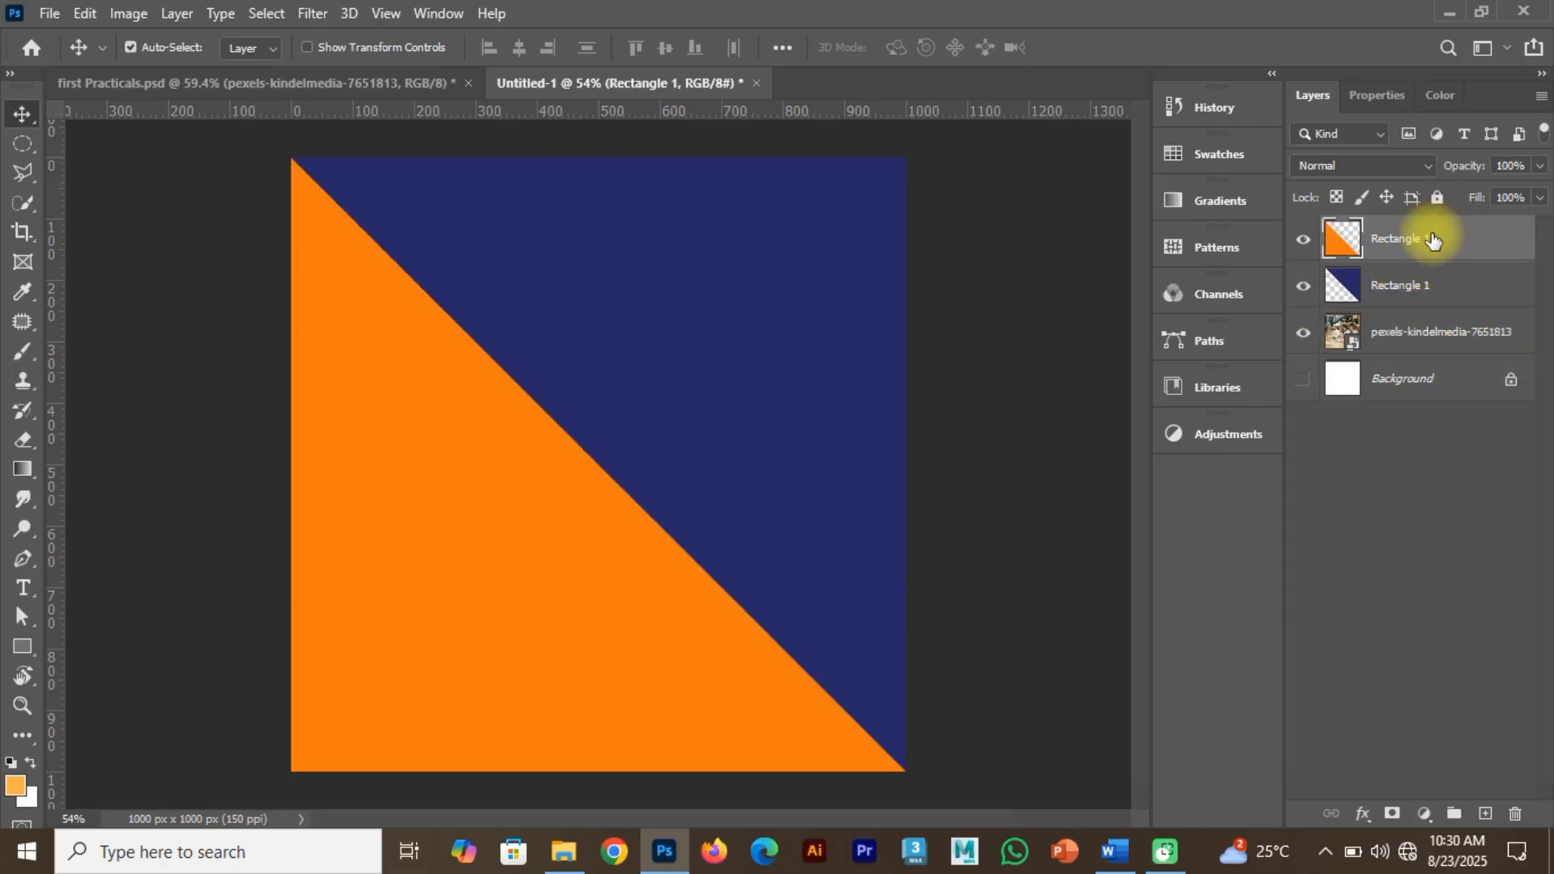
click(1507, 165)
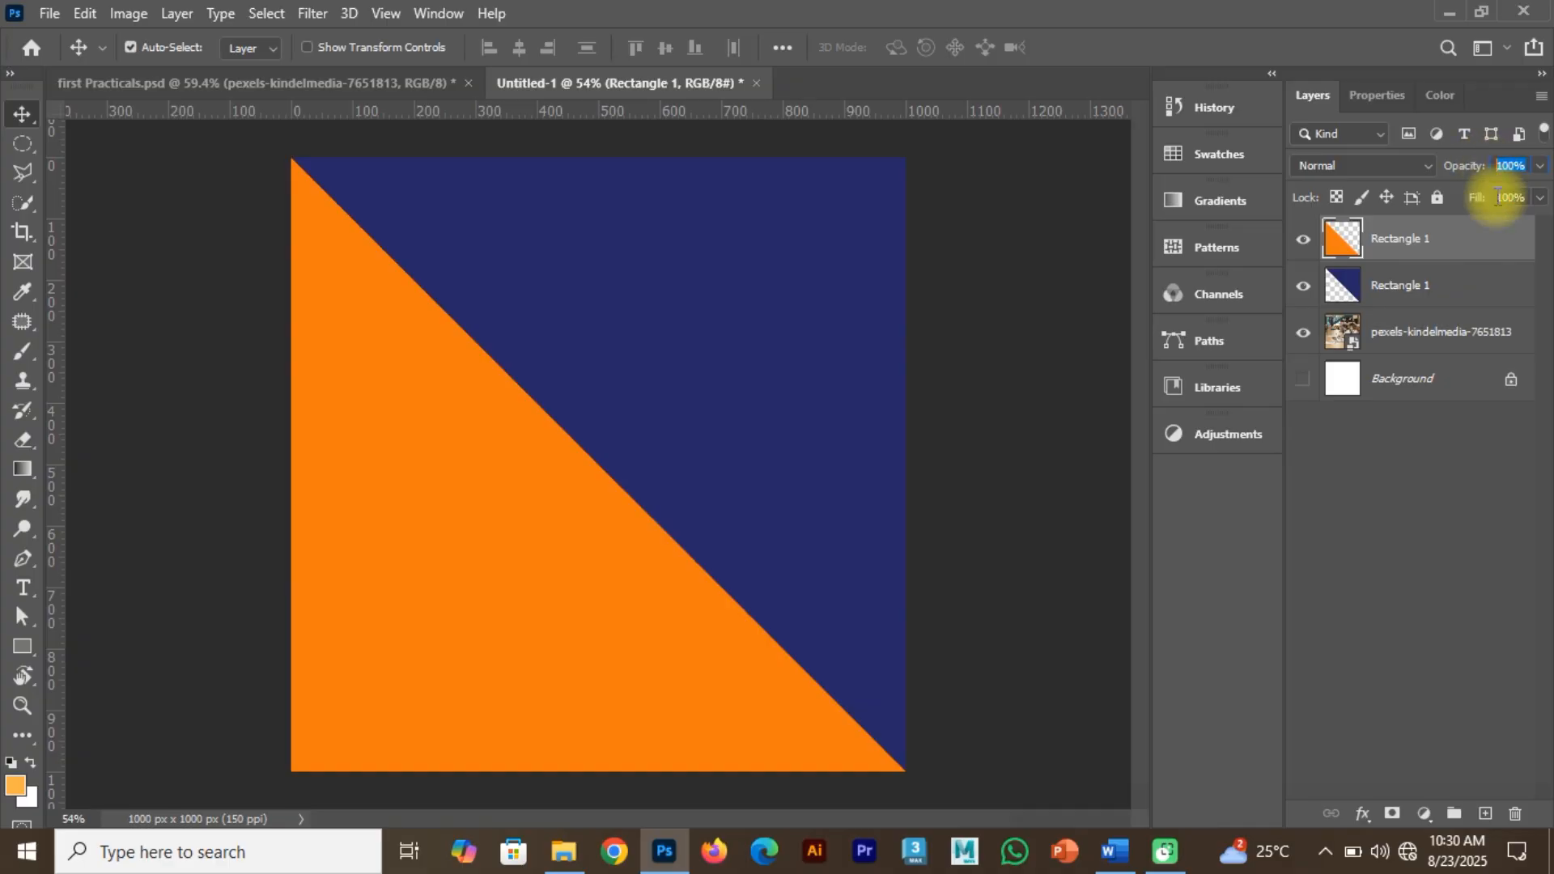
click(1411, 167)
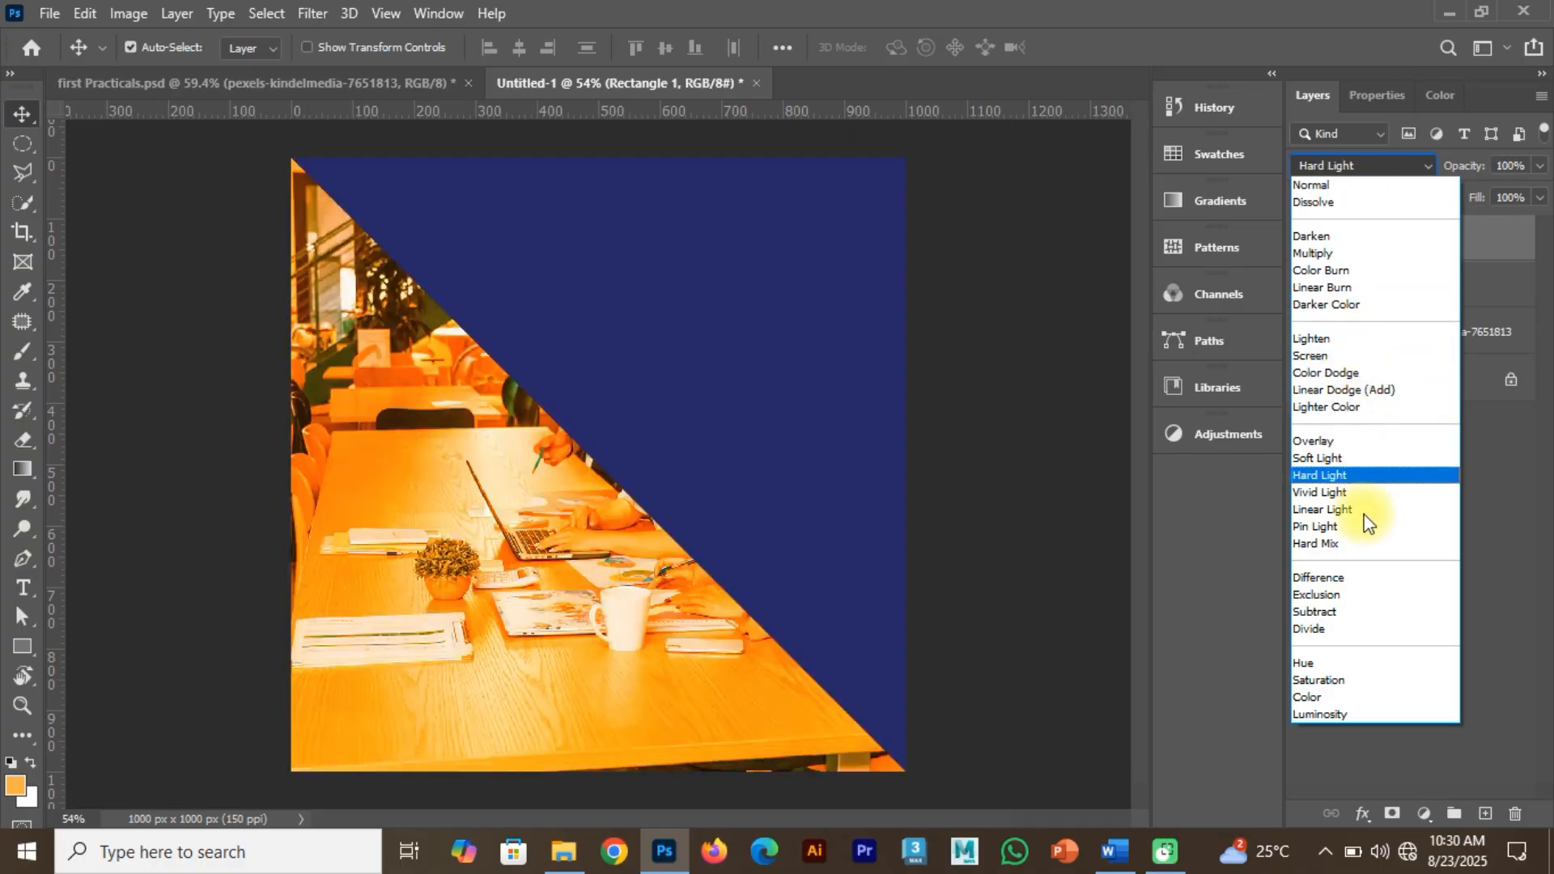
click(1479, 253)
Try opacities of 90% and 80% on the orange triangle layer.
click(1510, 165)
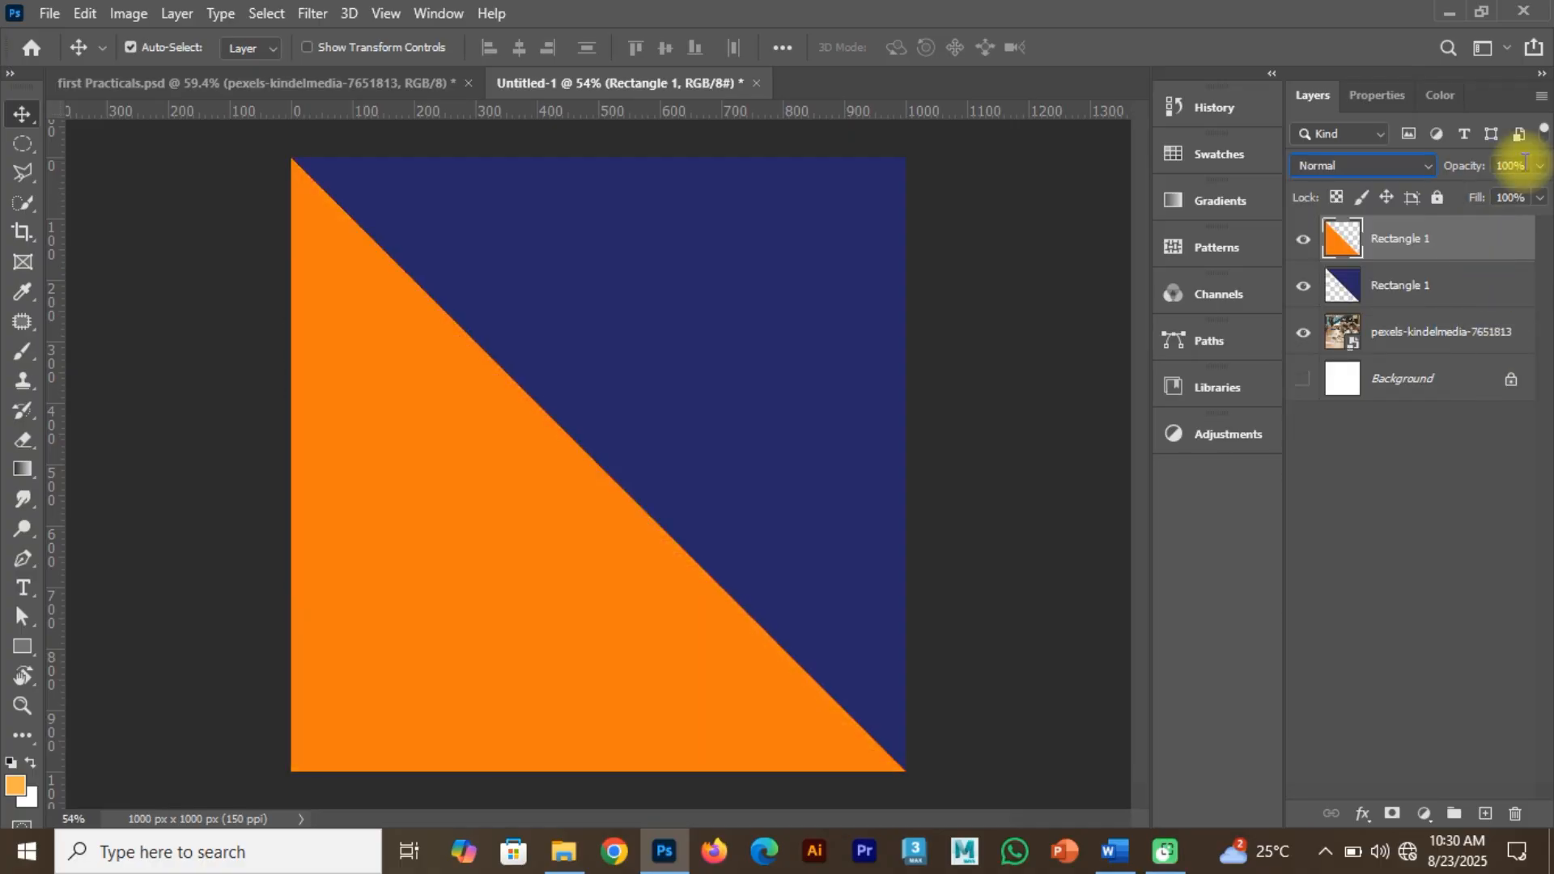
text(90)
key(Return)
text(80)
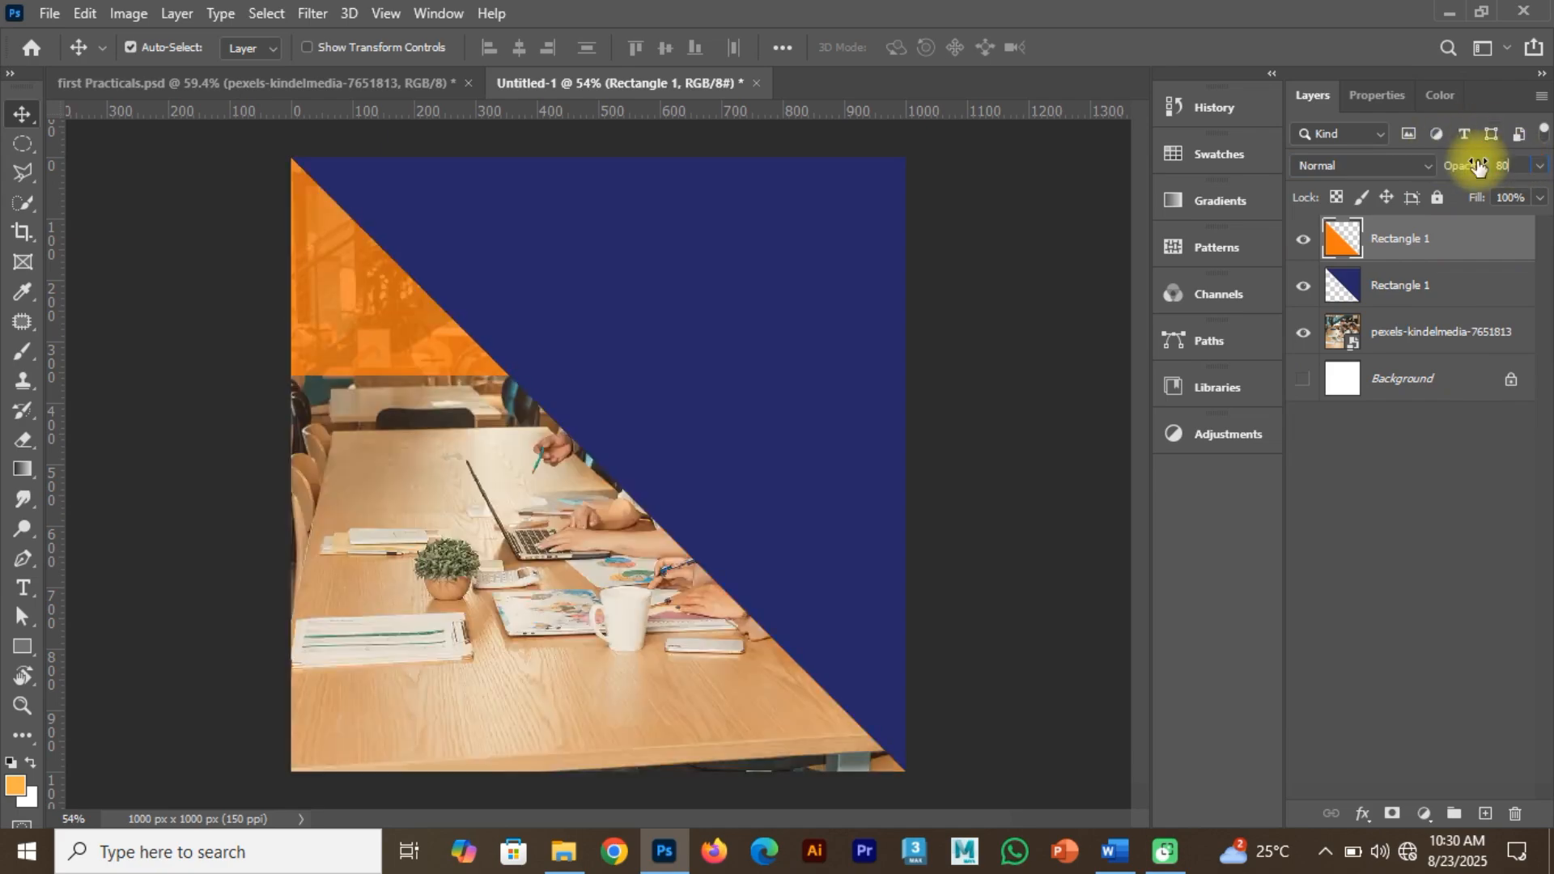
Try 80% opacity on the blue triangle layer, and set it to 90%.
click(1469, 293)
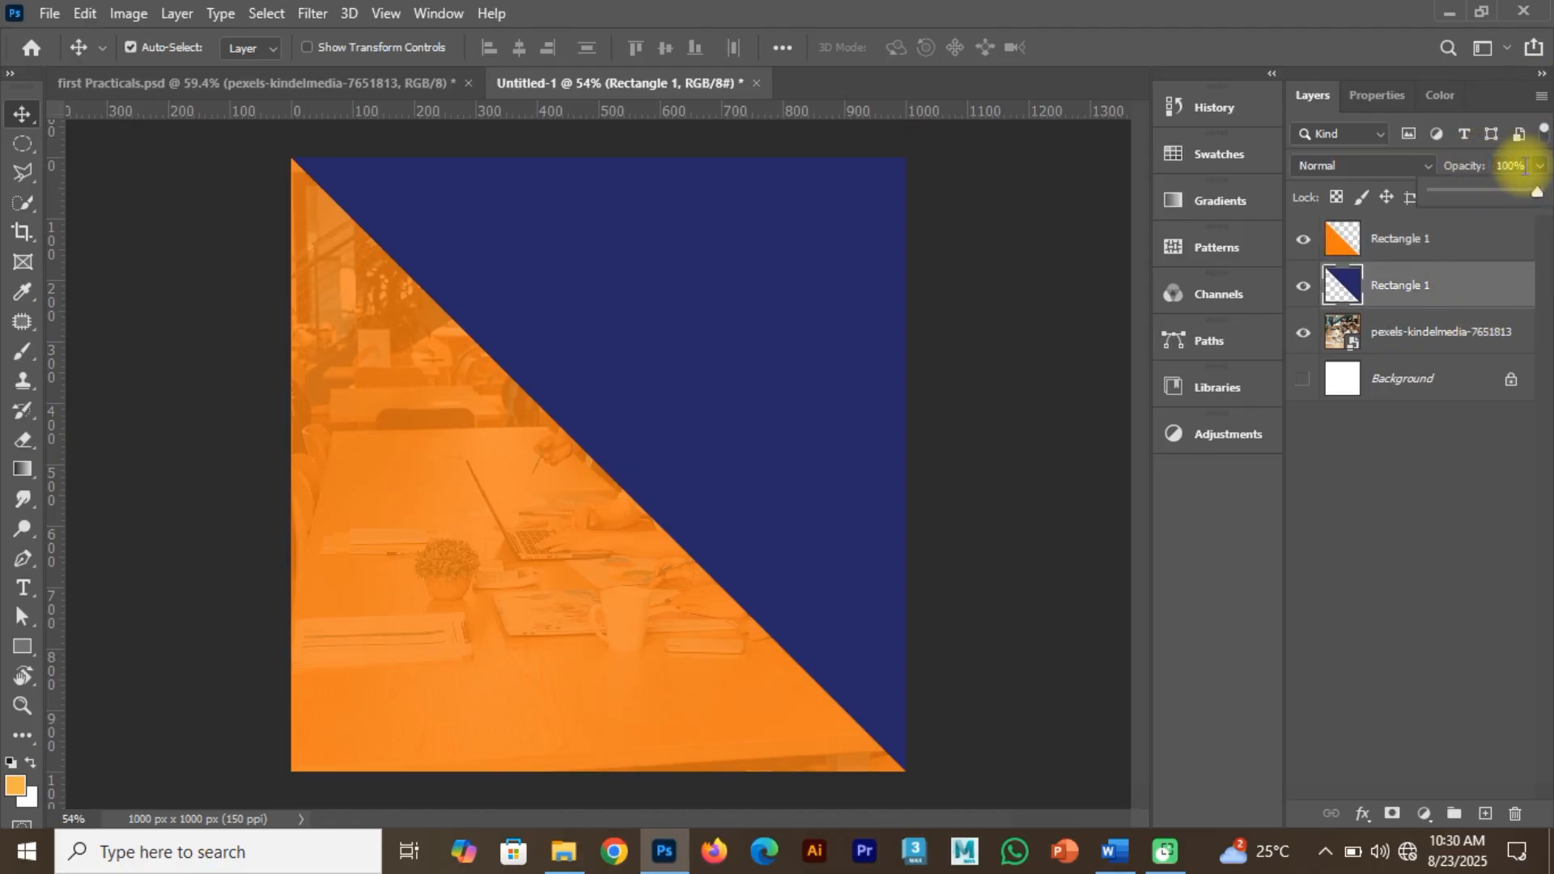
click(1474, 167)
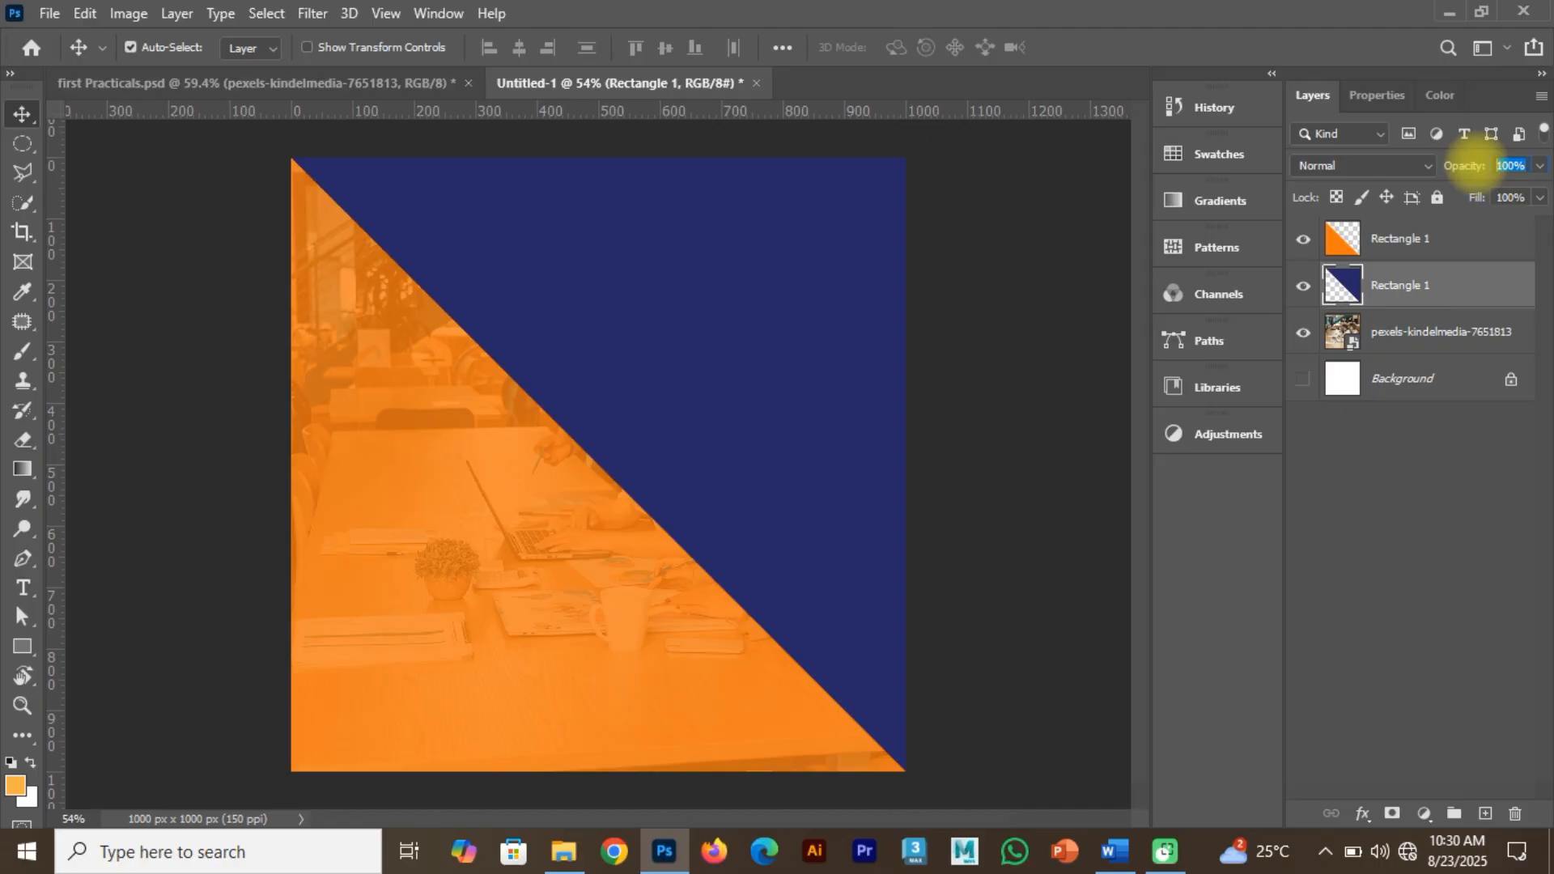
text(80)
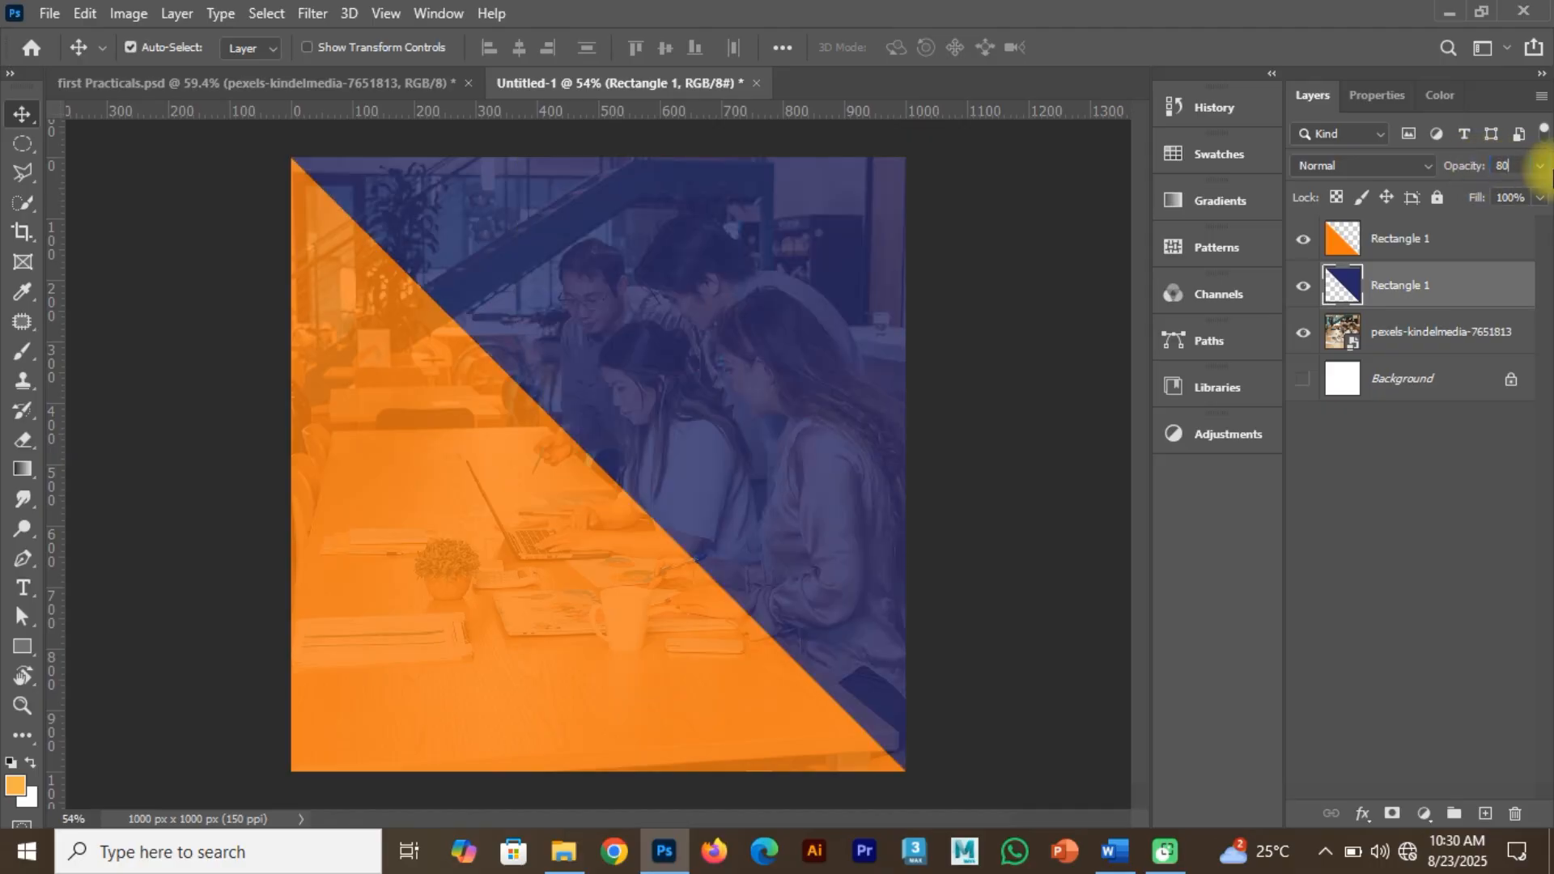
drag(1523, 165, 1490, 165)
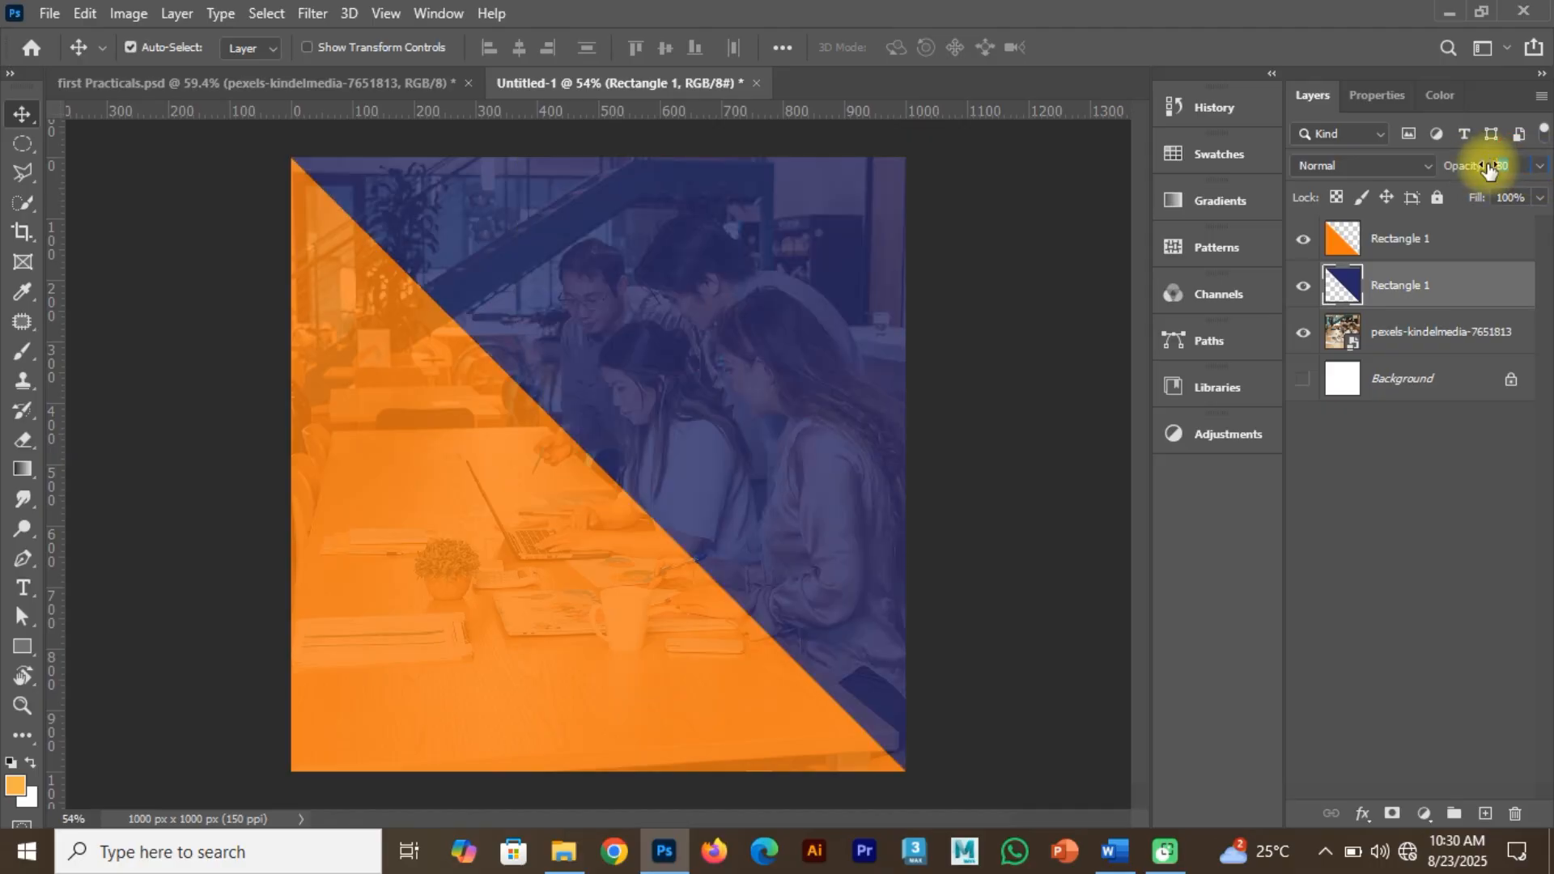
text(90)
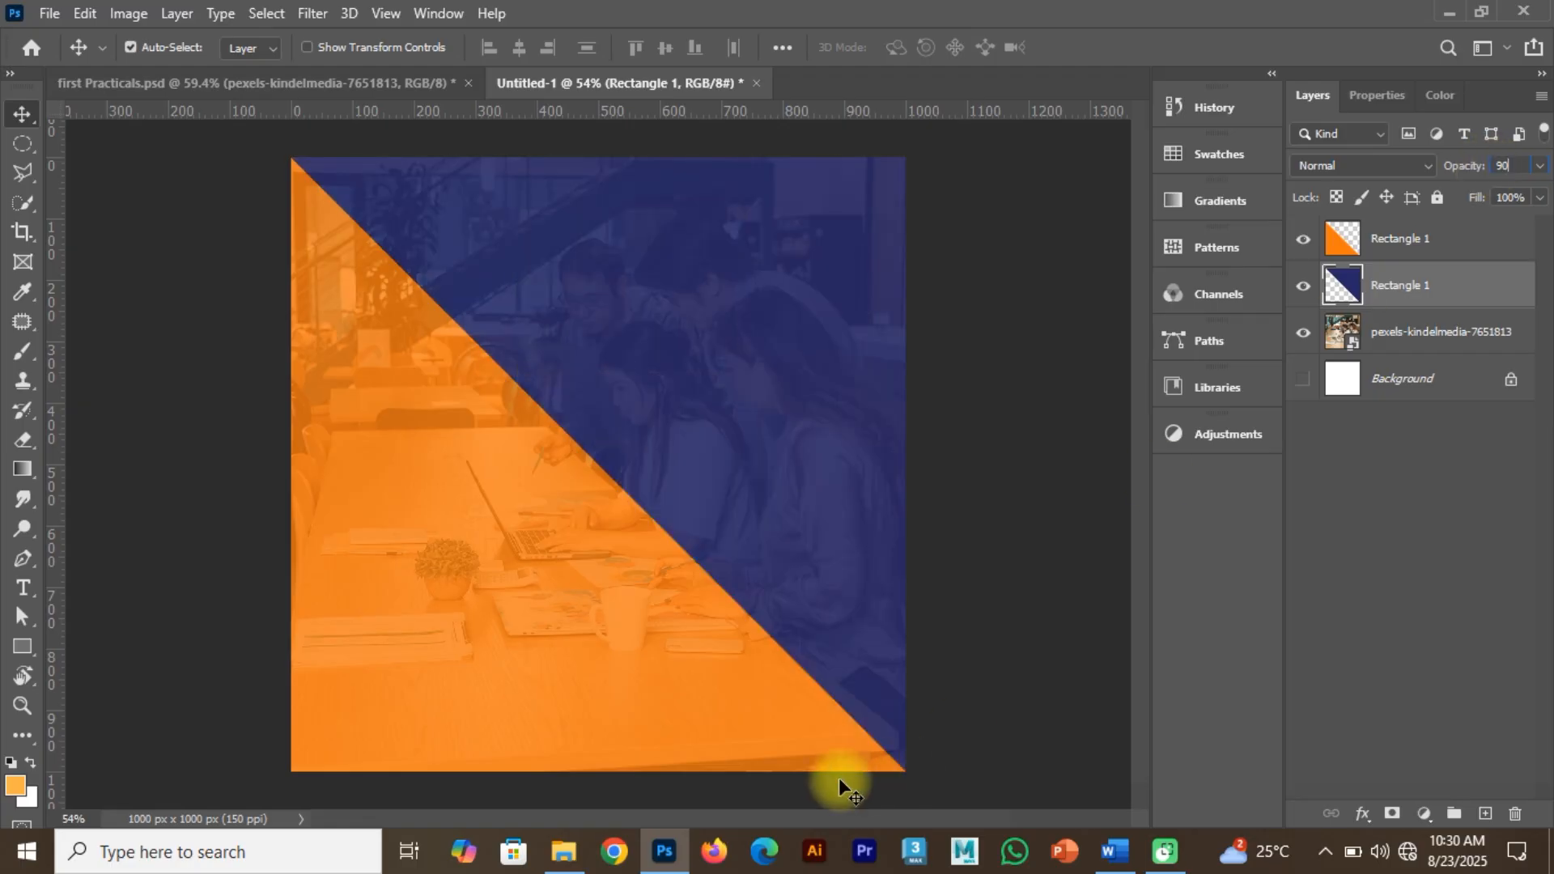
Set the orange triangle layer's opacity to 90%.
click(1429, 239)
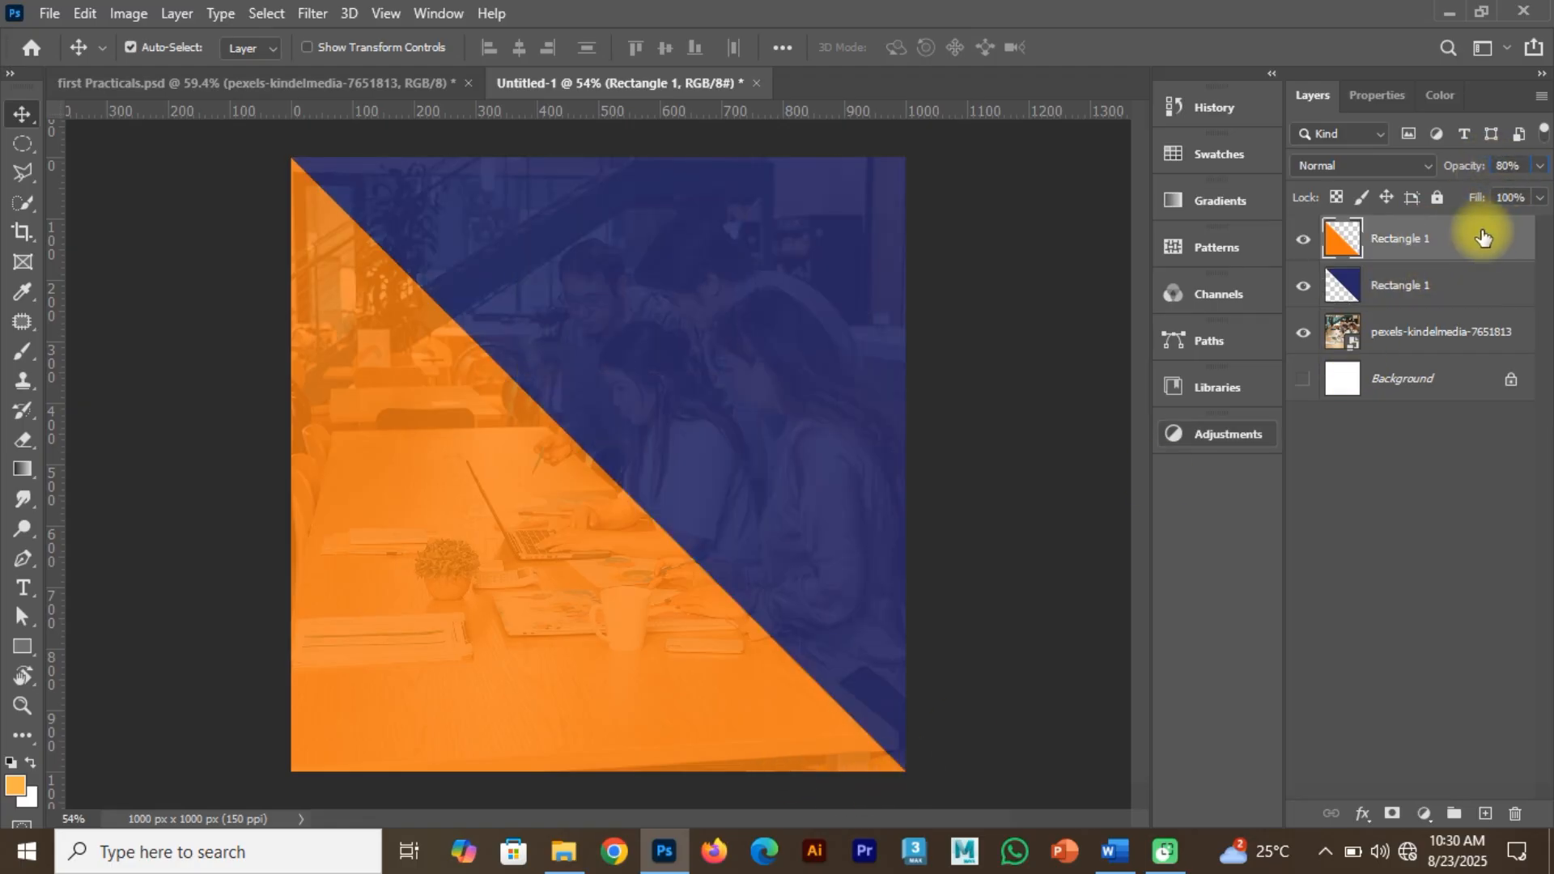
click(1523, 164)
text(0)
key(Return)
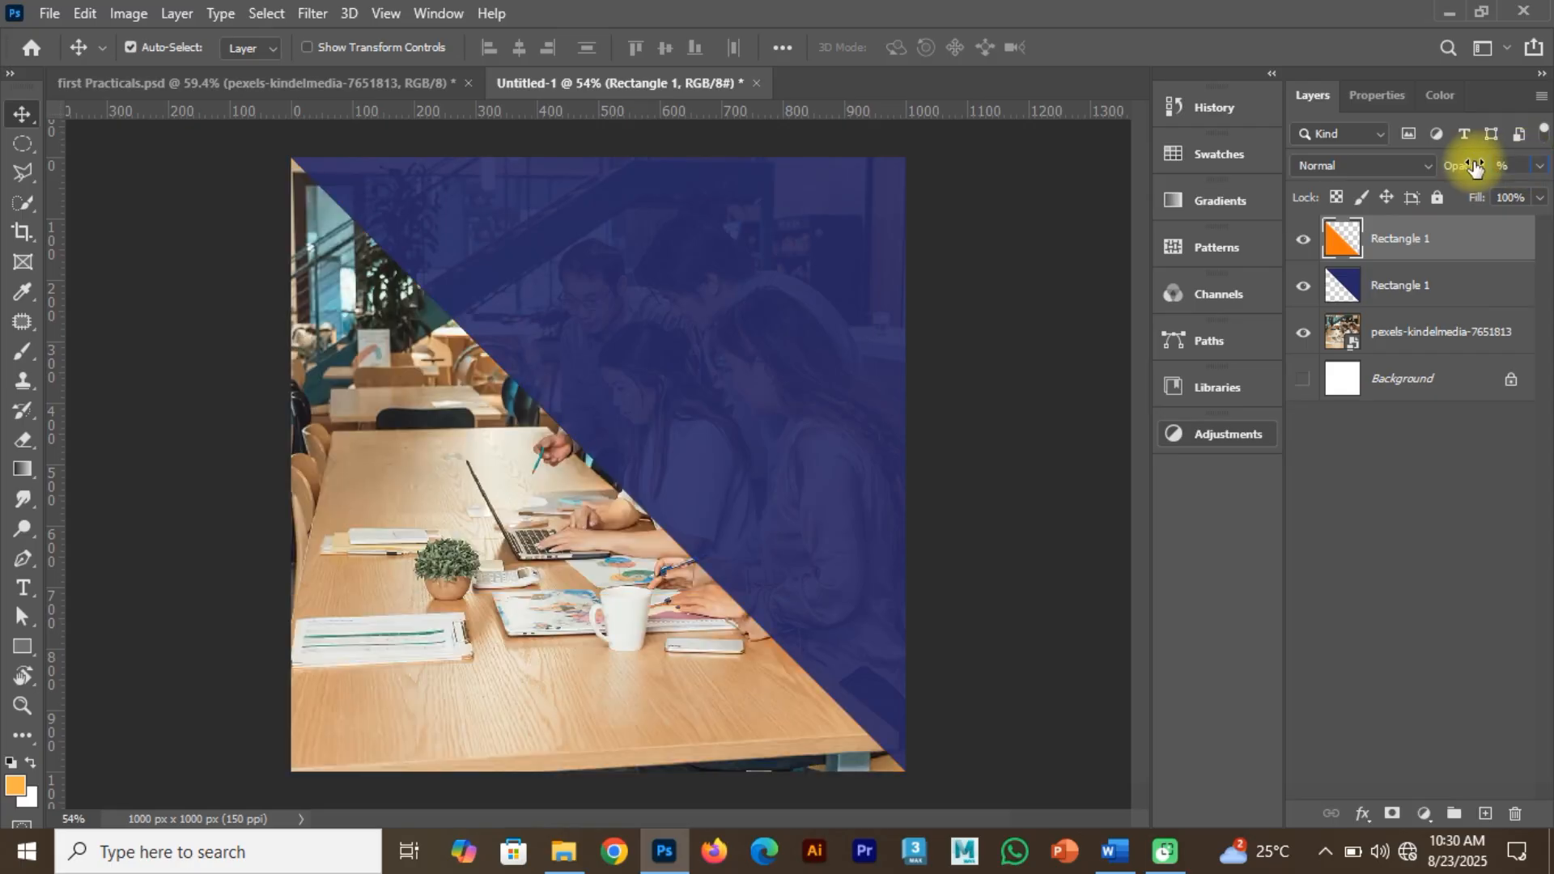
text(90)
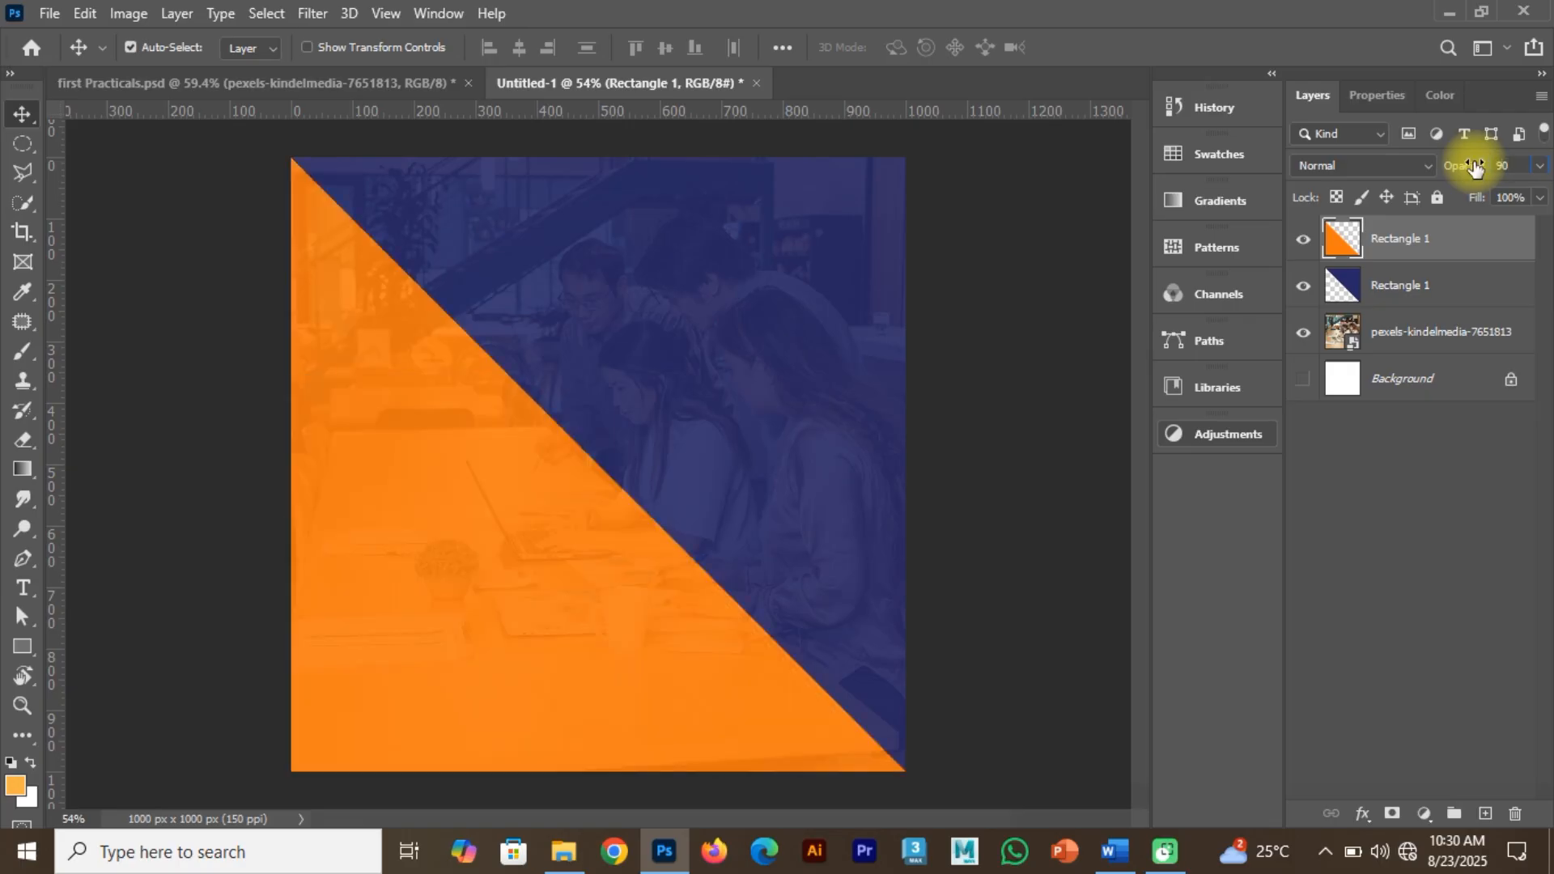
Group the orange triangle, blue triangle and office photo layers, and rename the group BG.
key(Return)
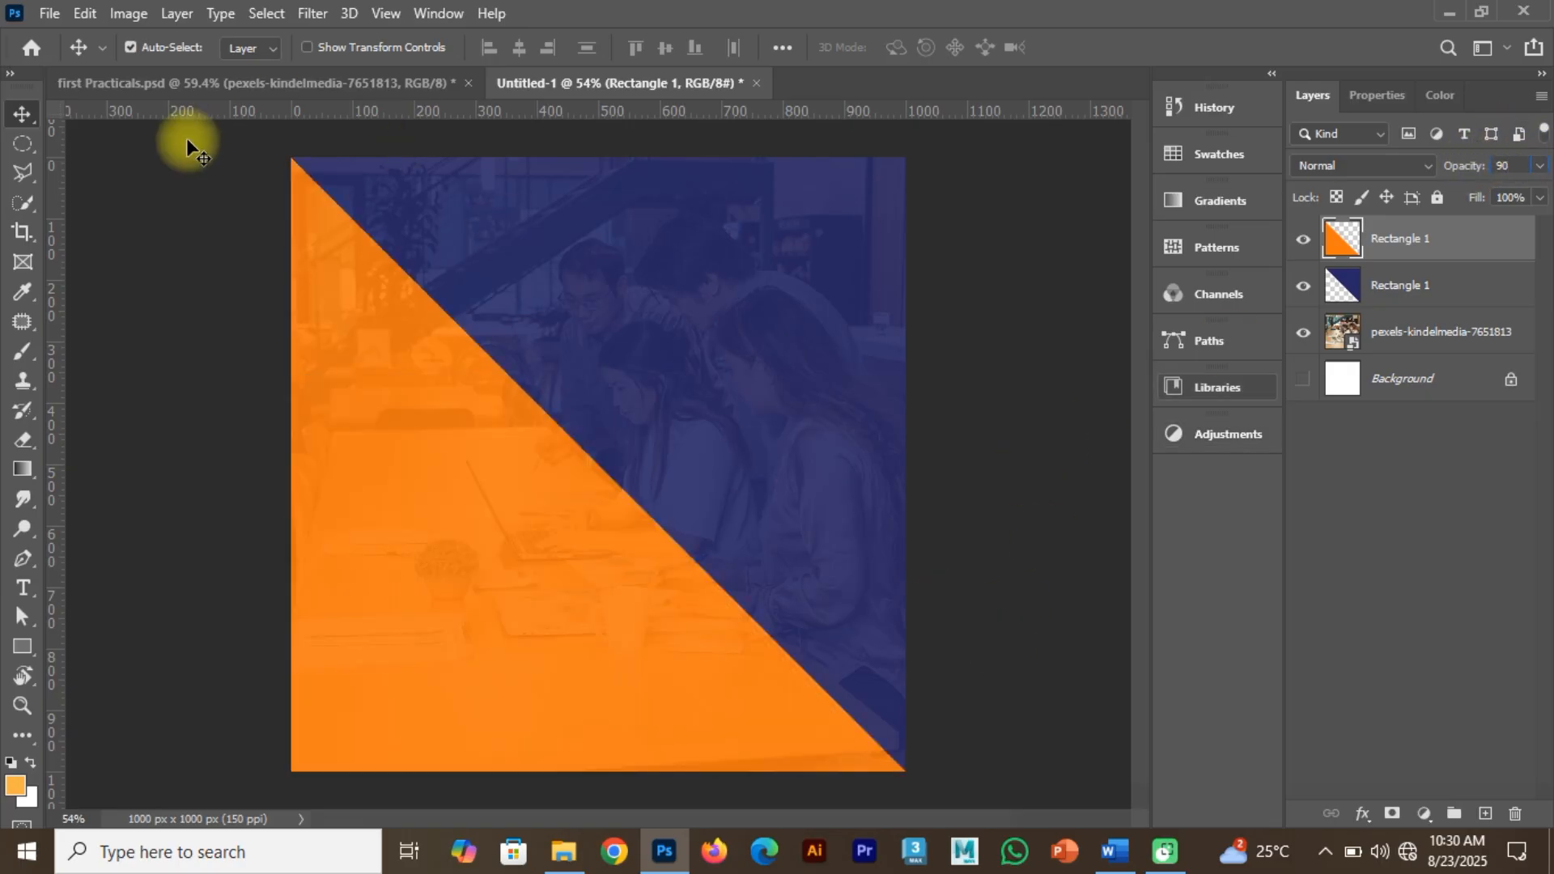
shift+click(1415, 285)
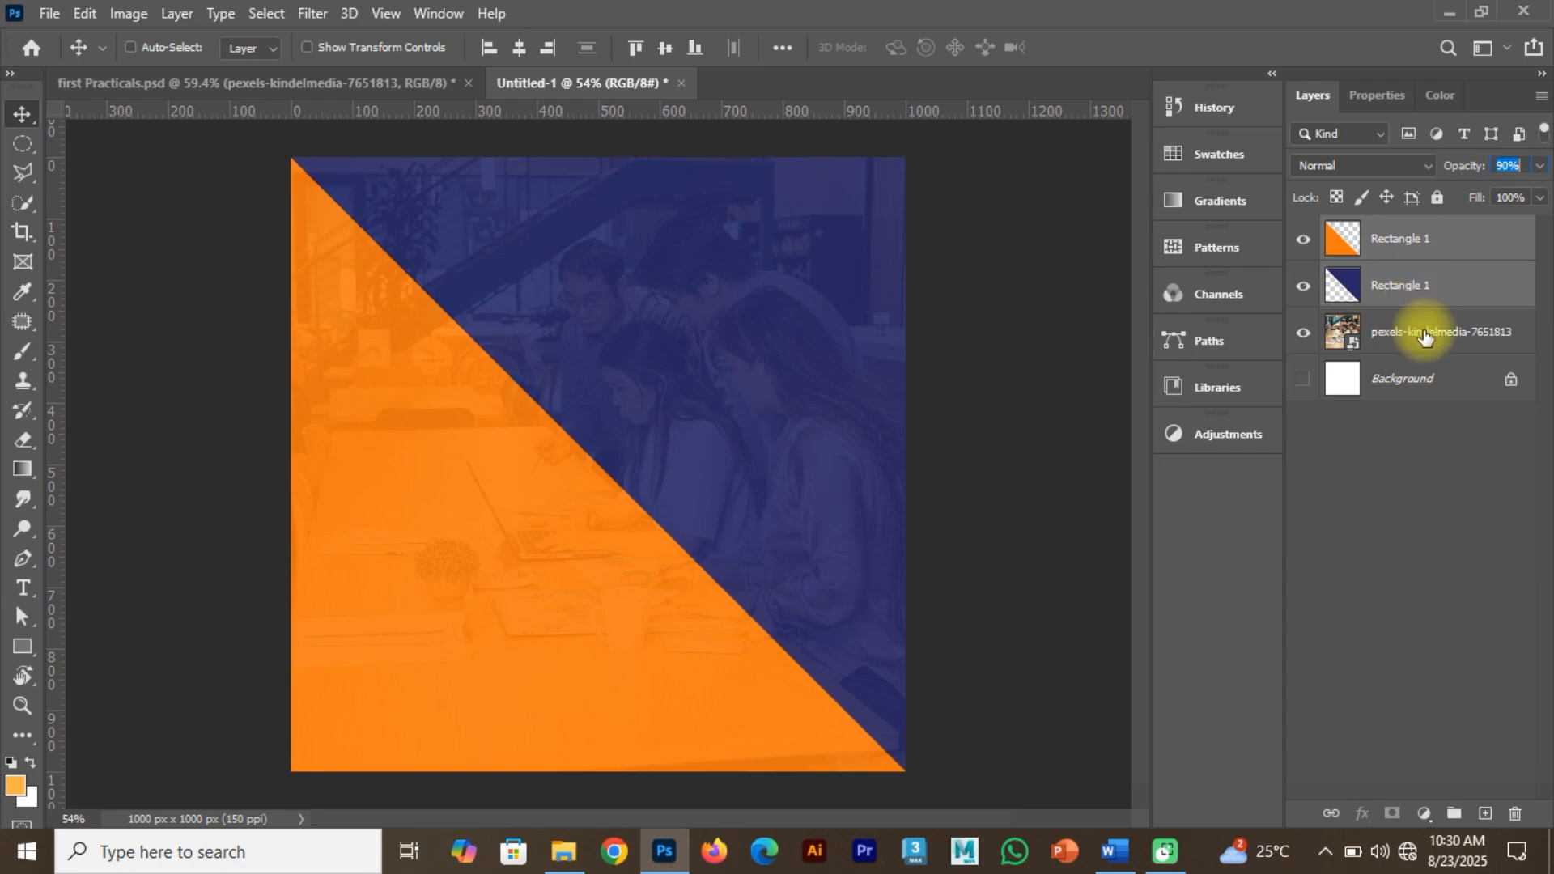
shift+click(1424, 336)
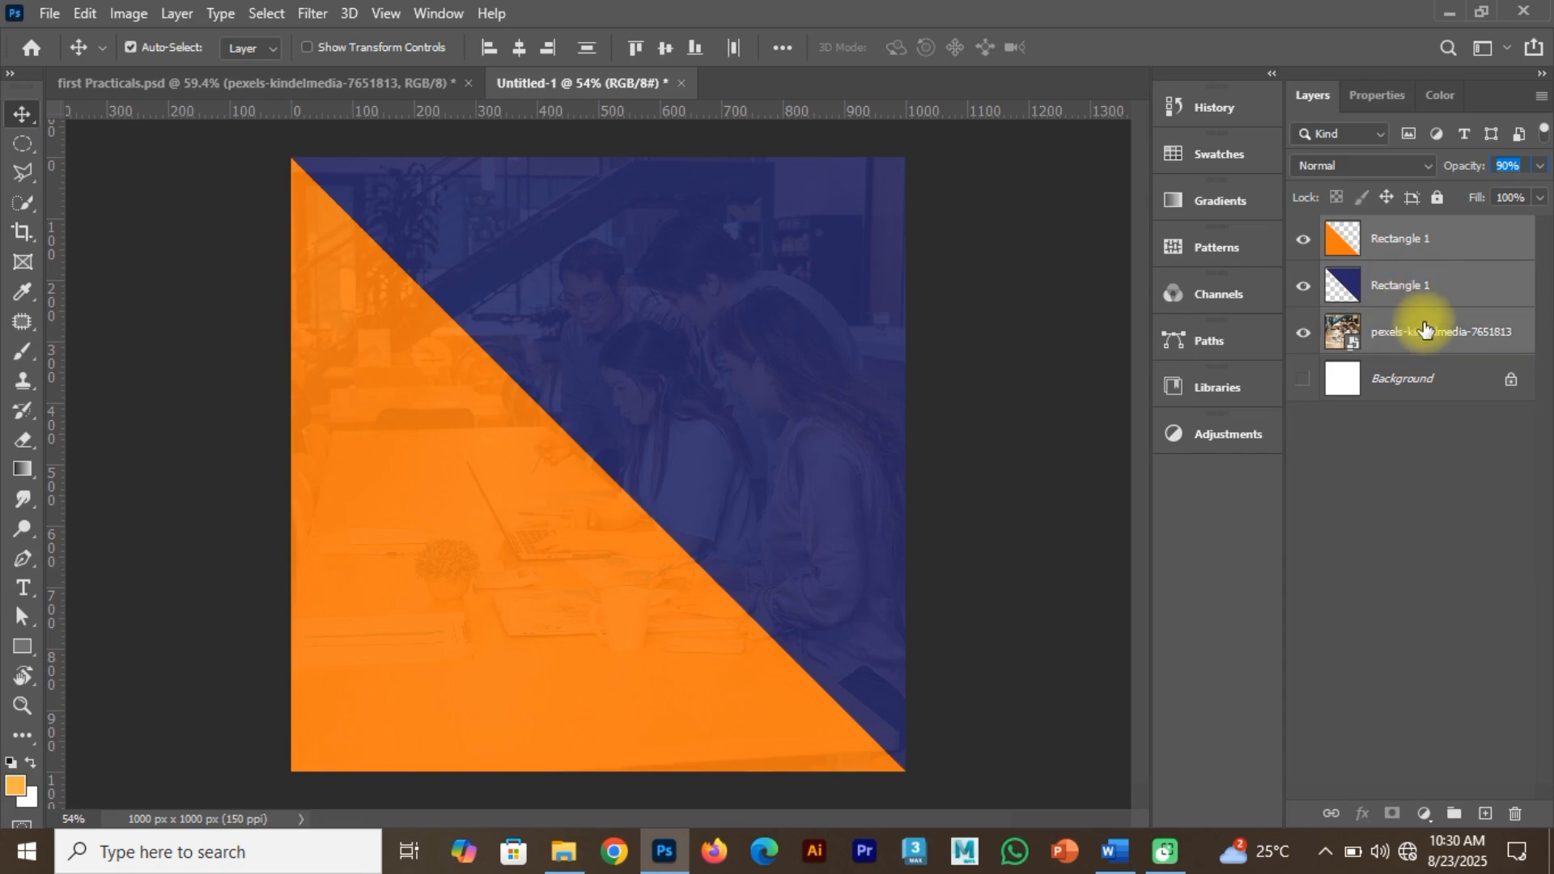
key(ctrl+g)
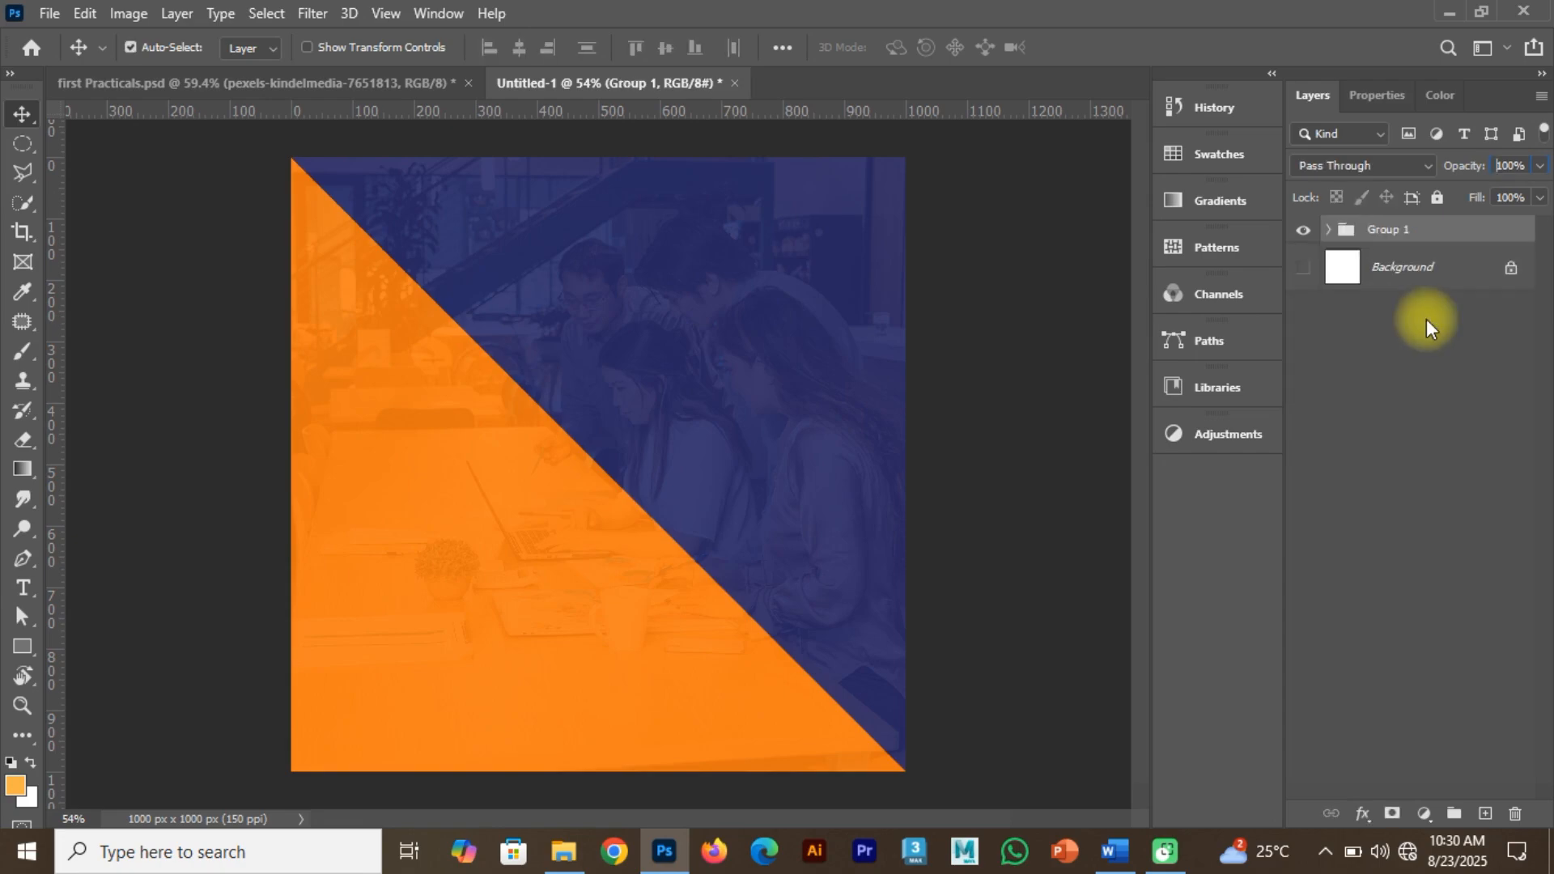
click(1400, 230)
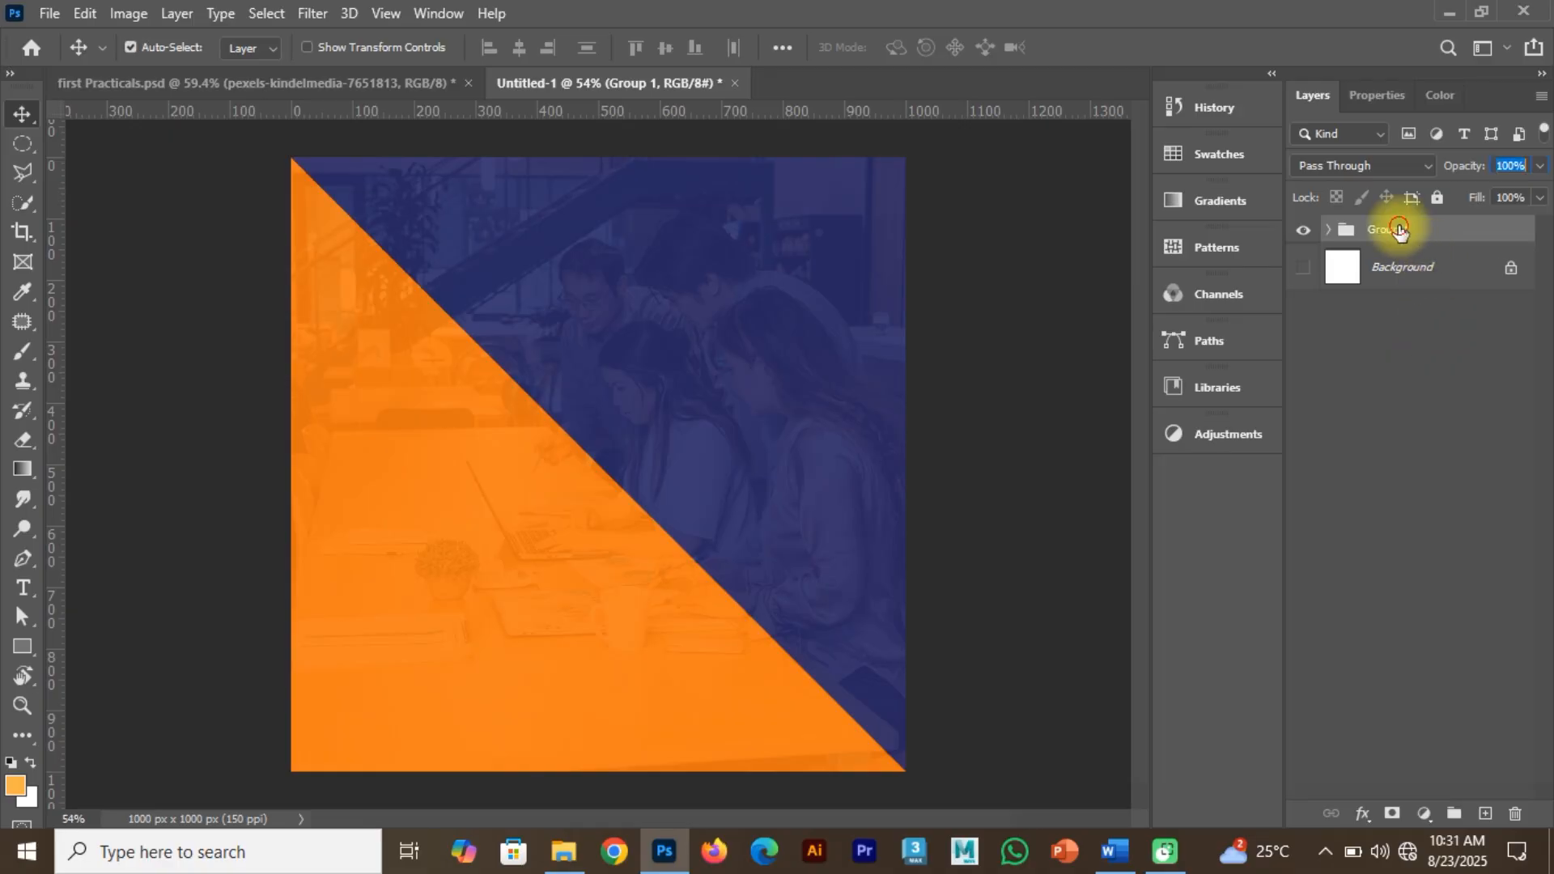
key(g)
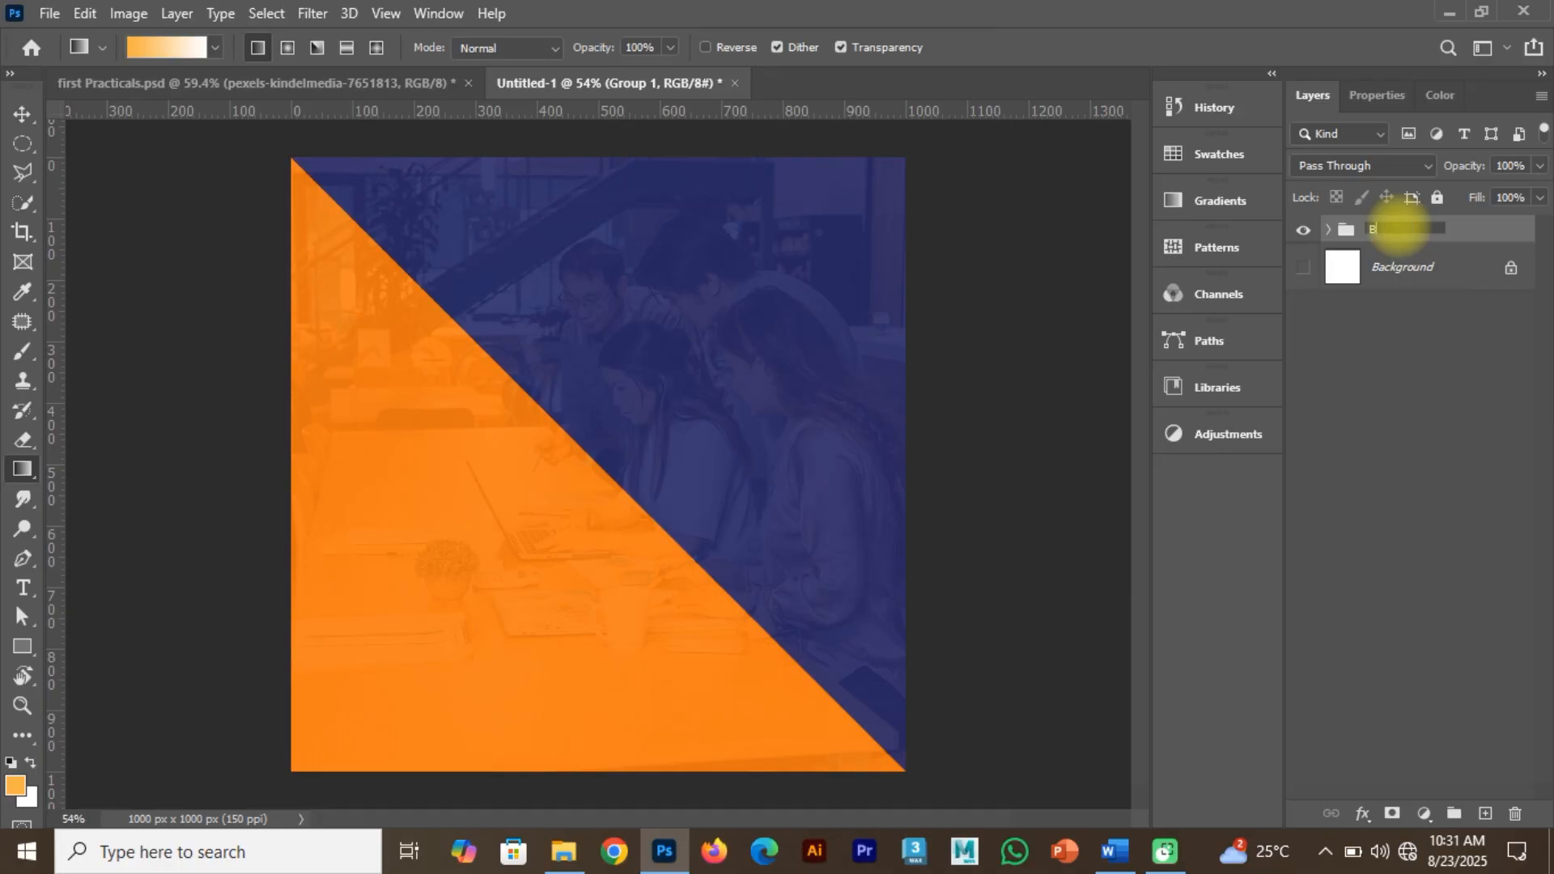
key(Return)
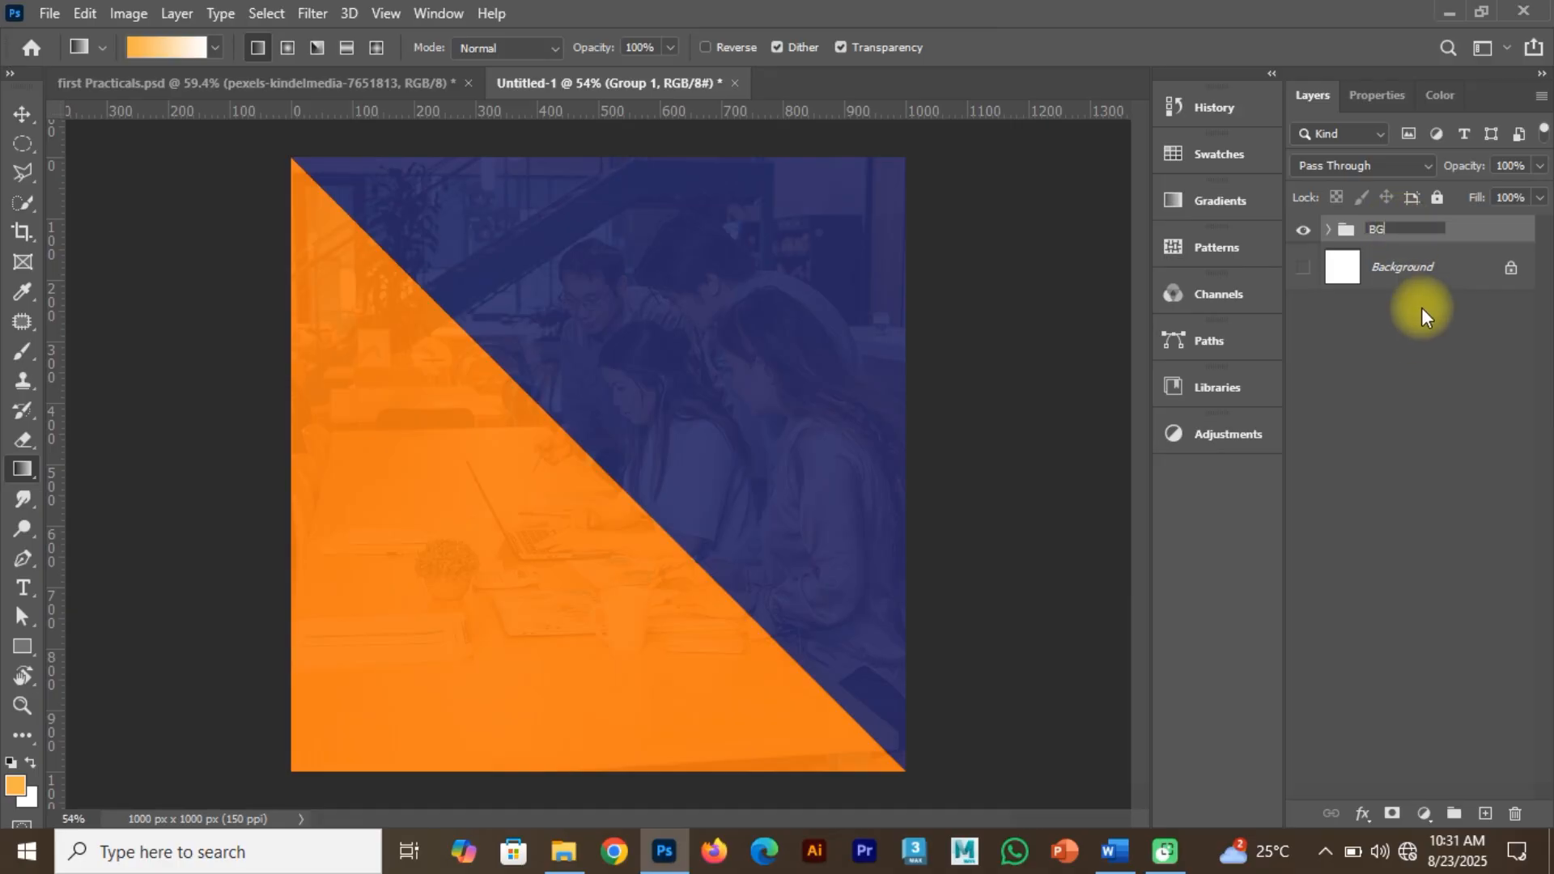
Unlock the white Background layer and delete it.
click(1473, 269)
click(1510, 269)
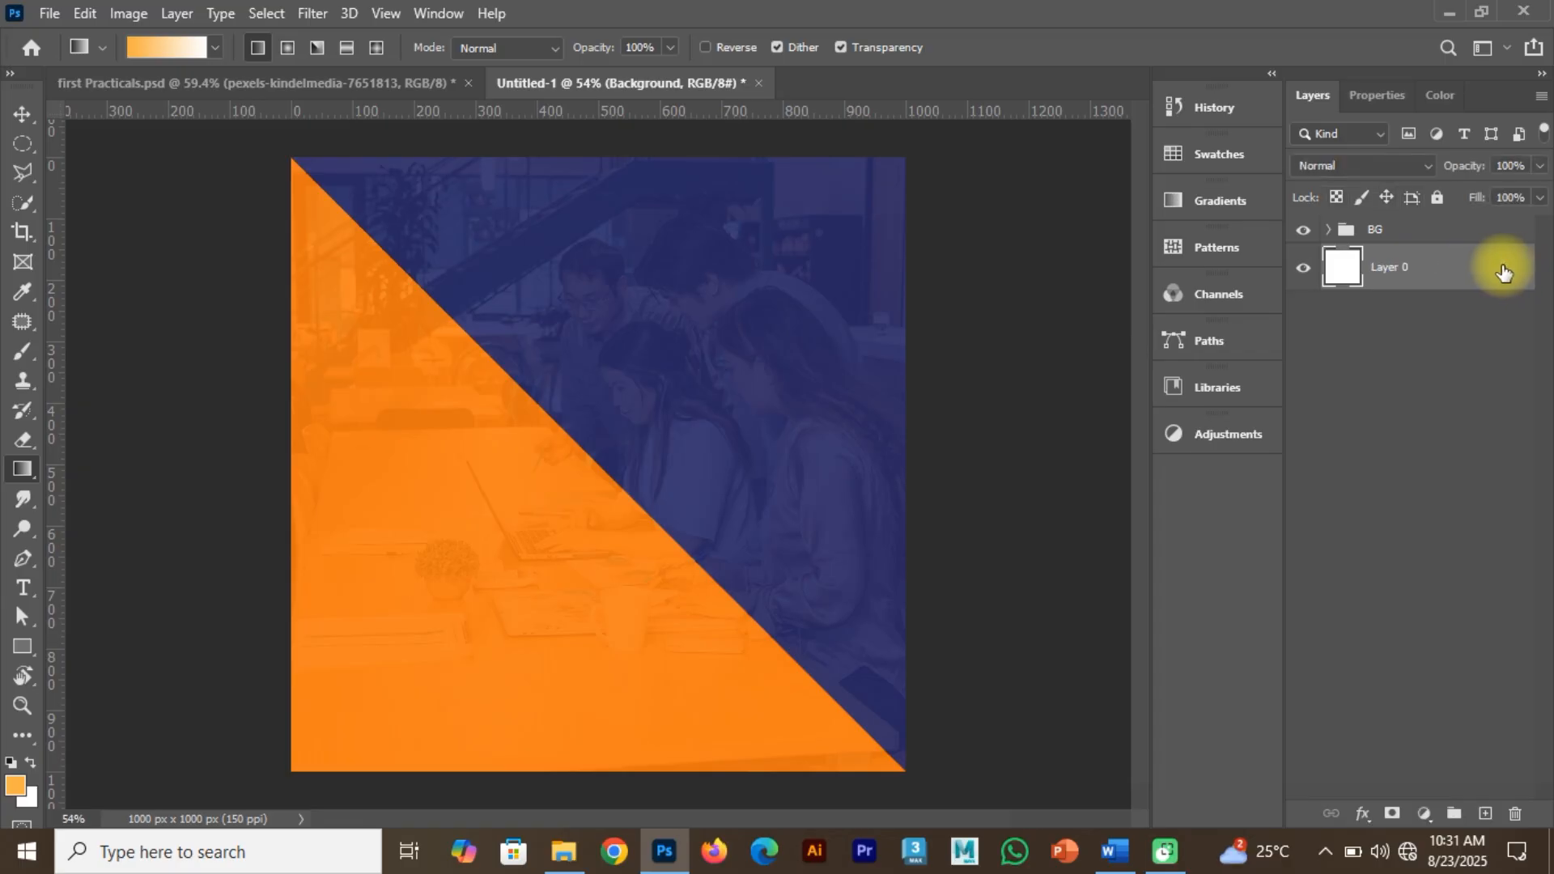
double_click(1455, 279)
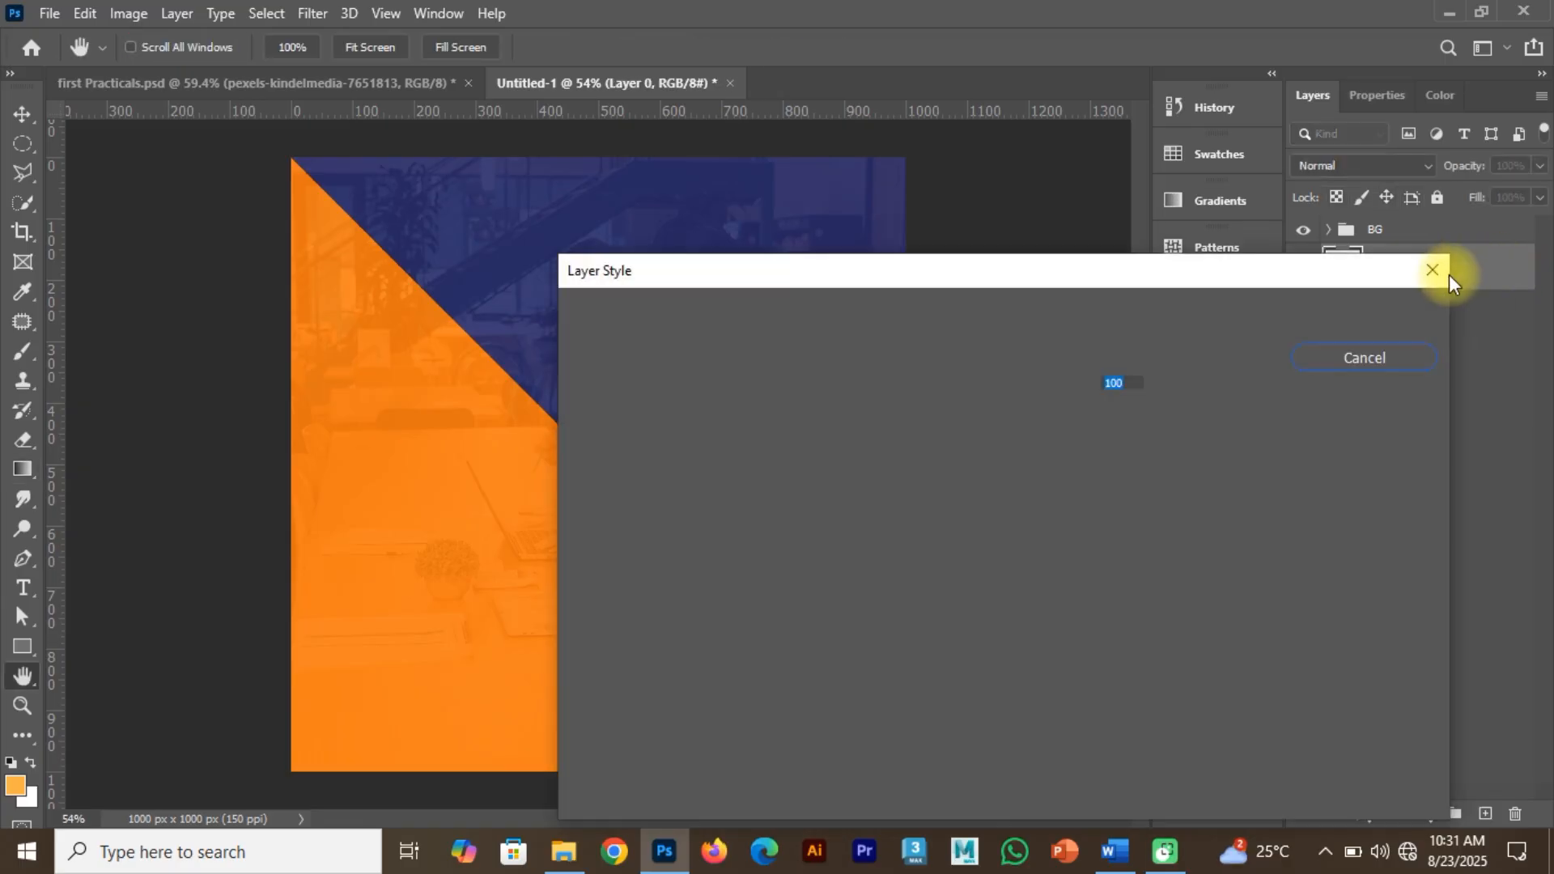
click(1430, 267)
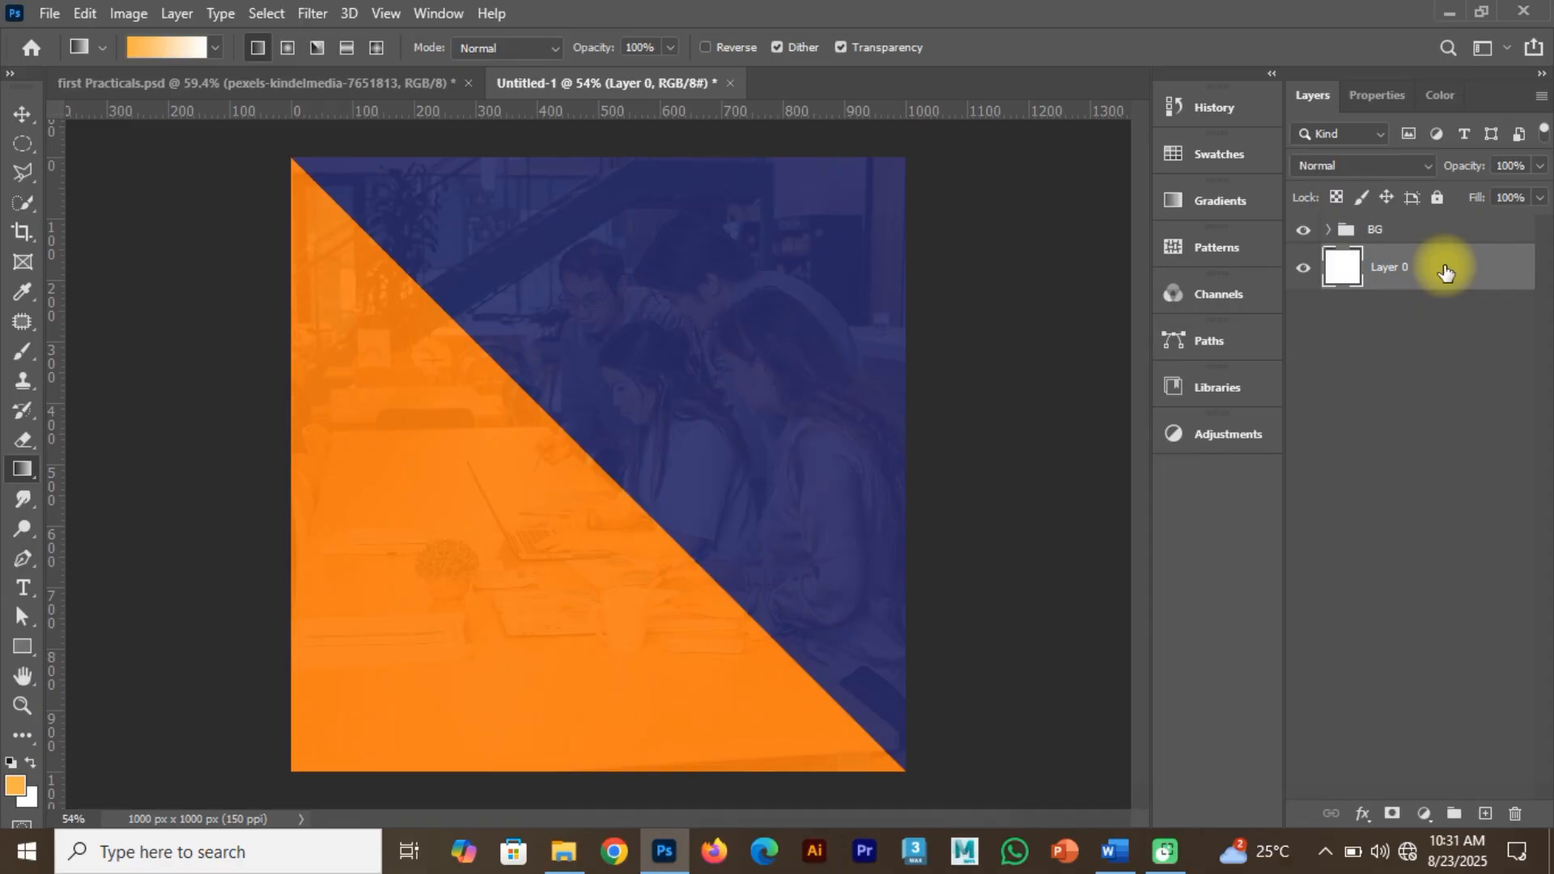
key(Delete)
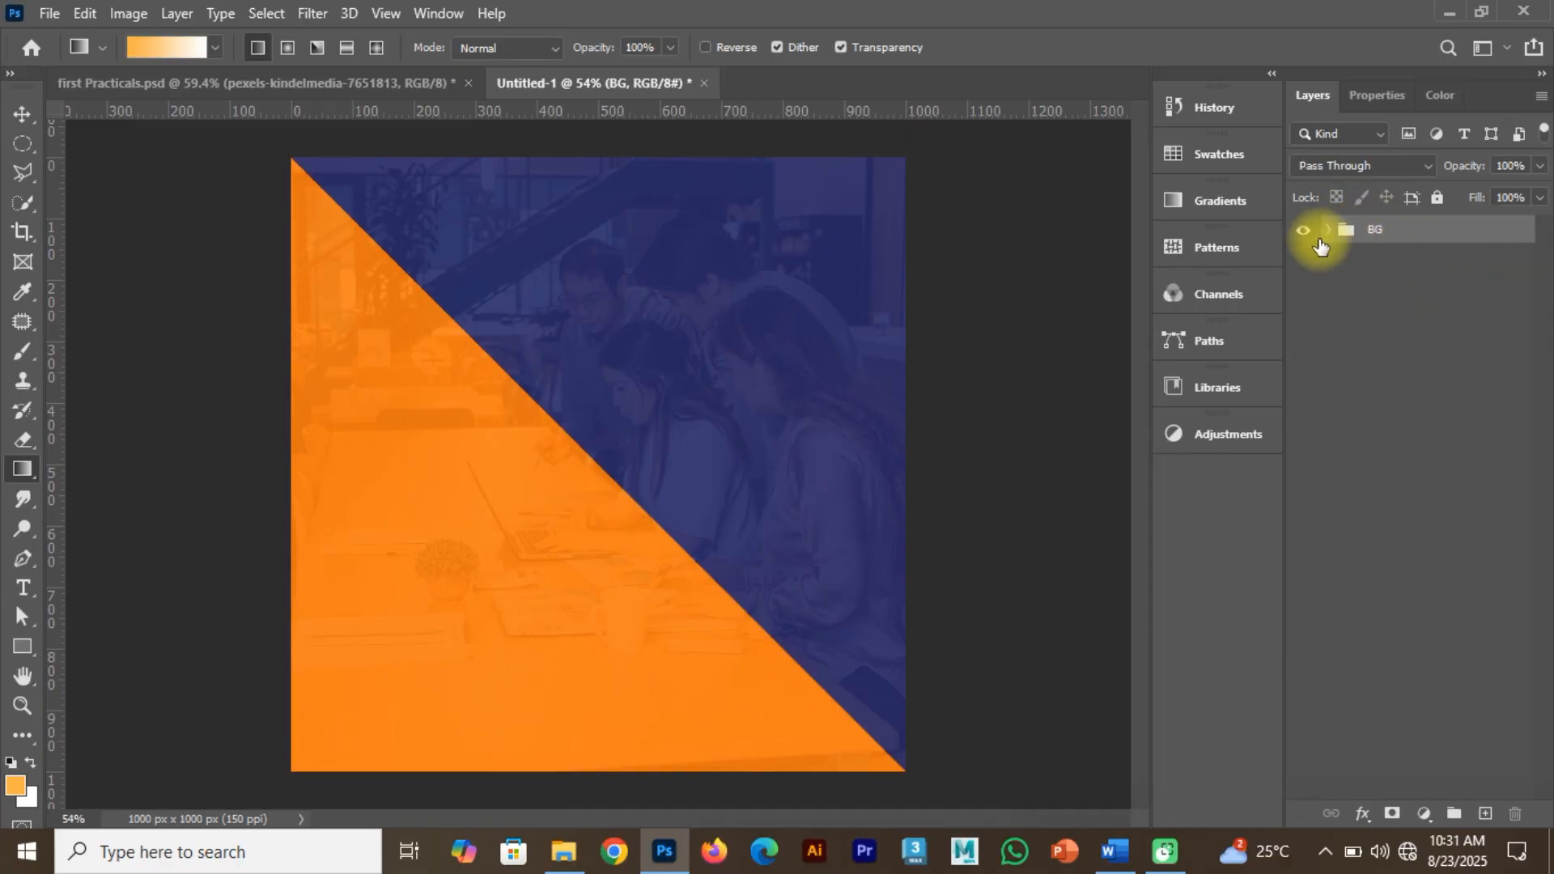
Check the triangle layers in the Bg group of first Practicals.psd, collapse that group, and return to Untitled-1.
click(328, 81)
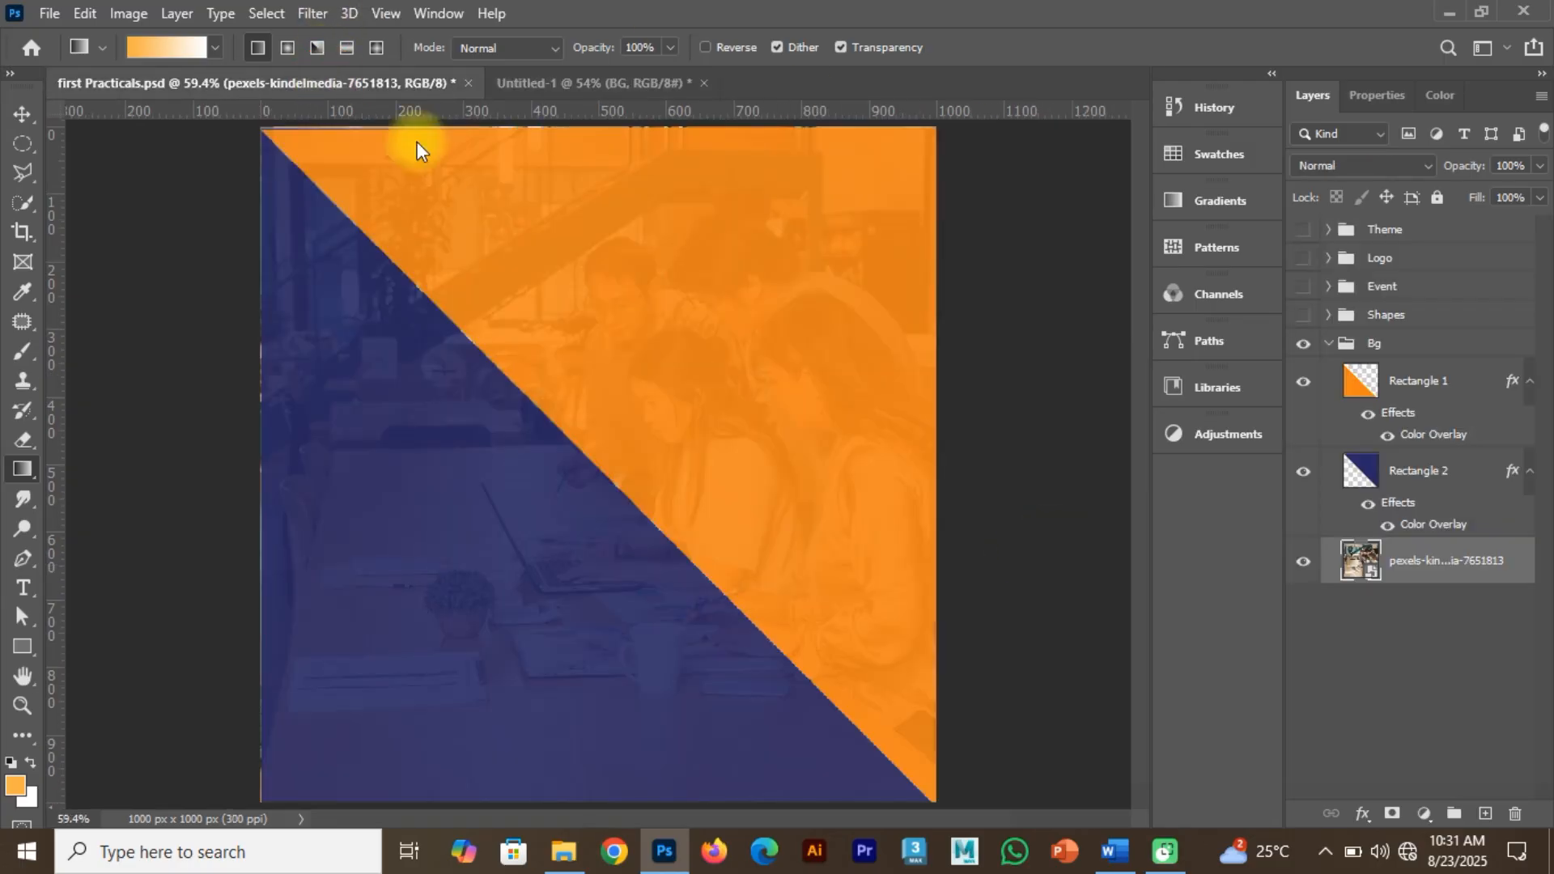
click(1439, 395)
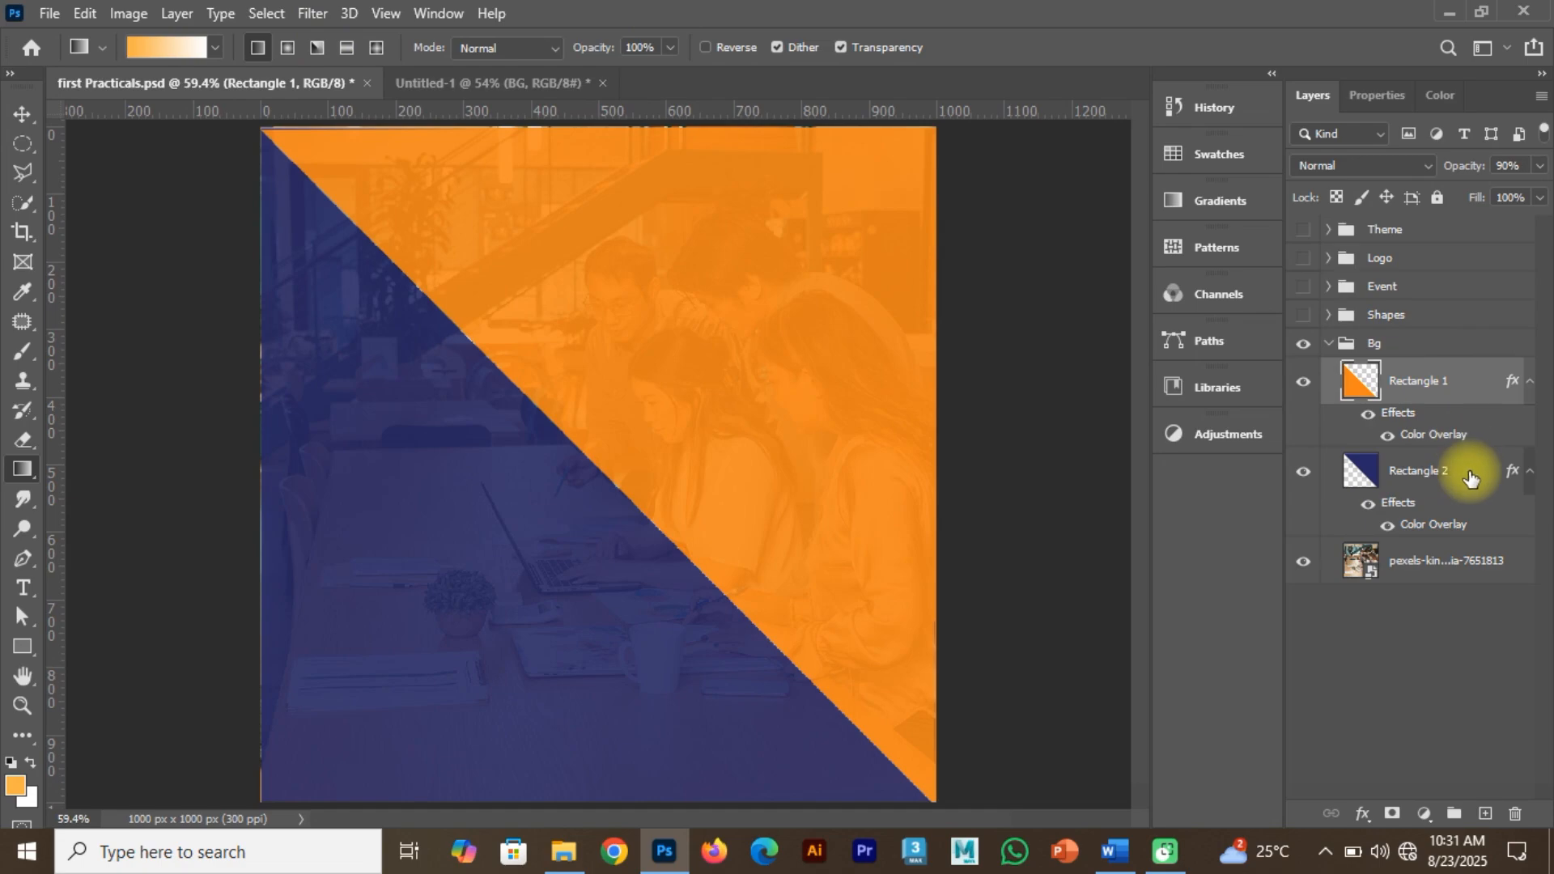
click(1469, 474)
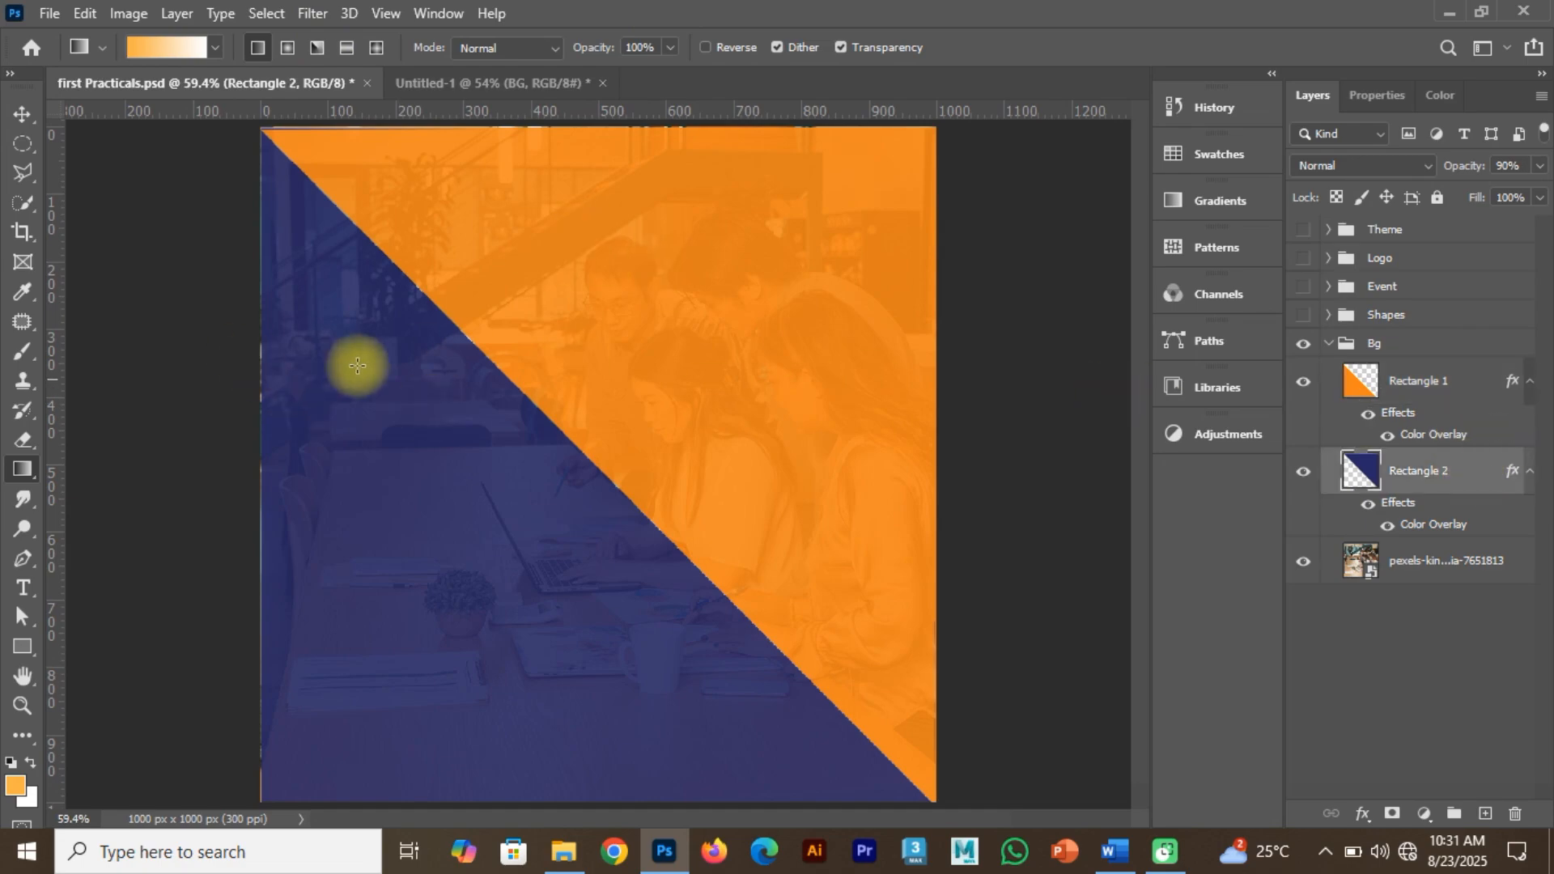
click(1325, 344)
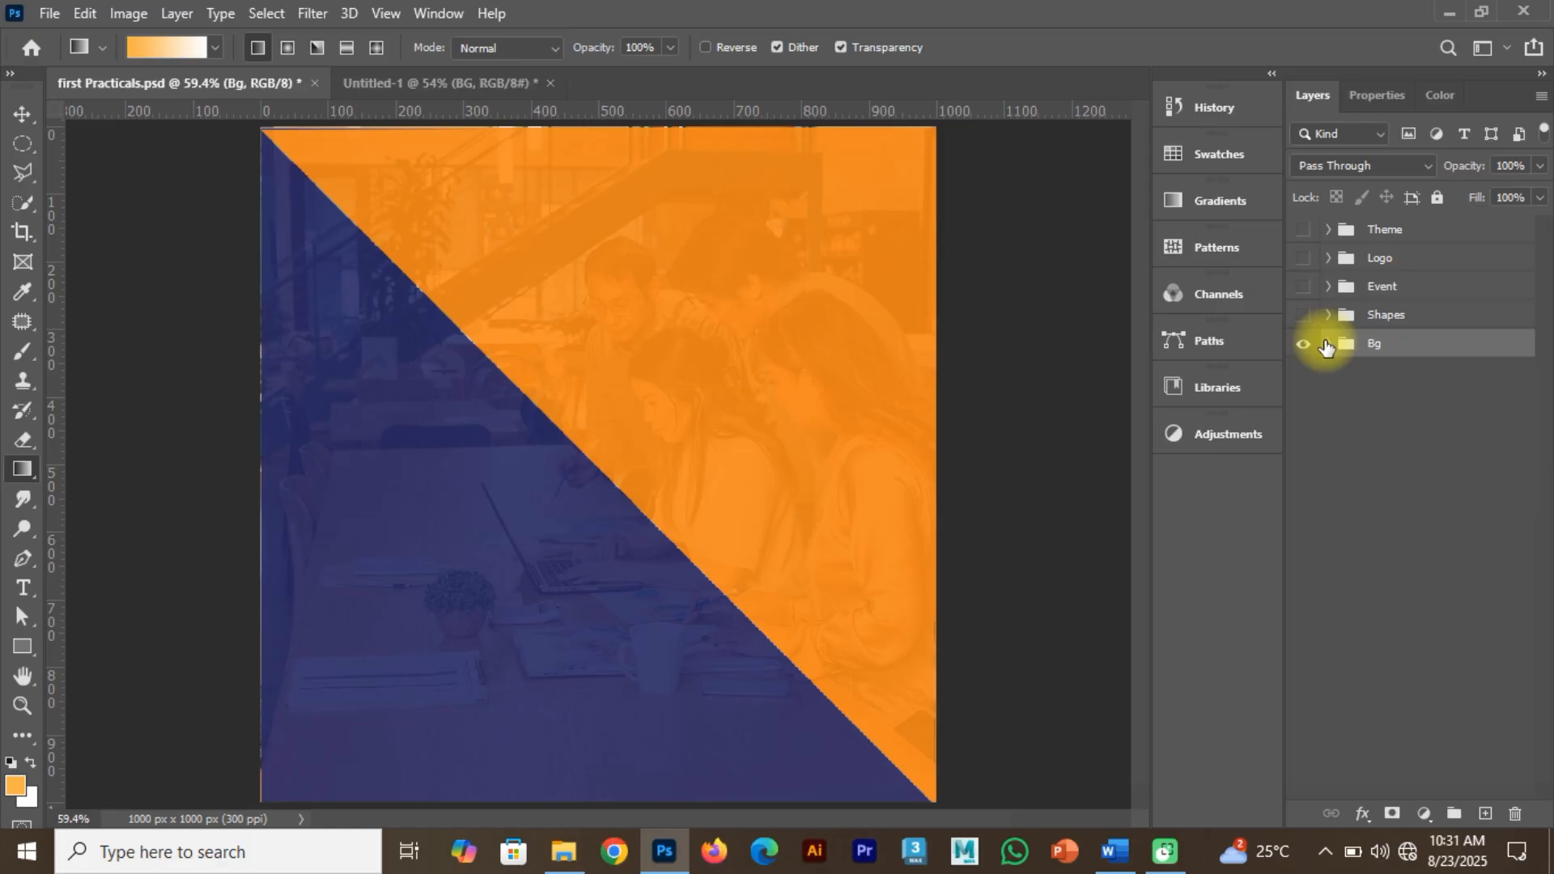
click(455, 88)
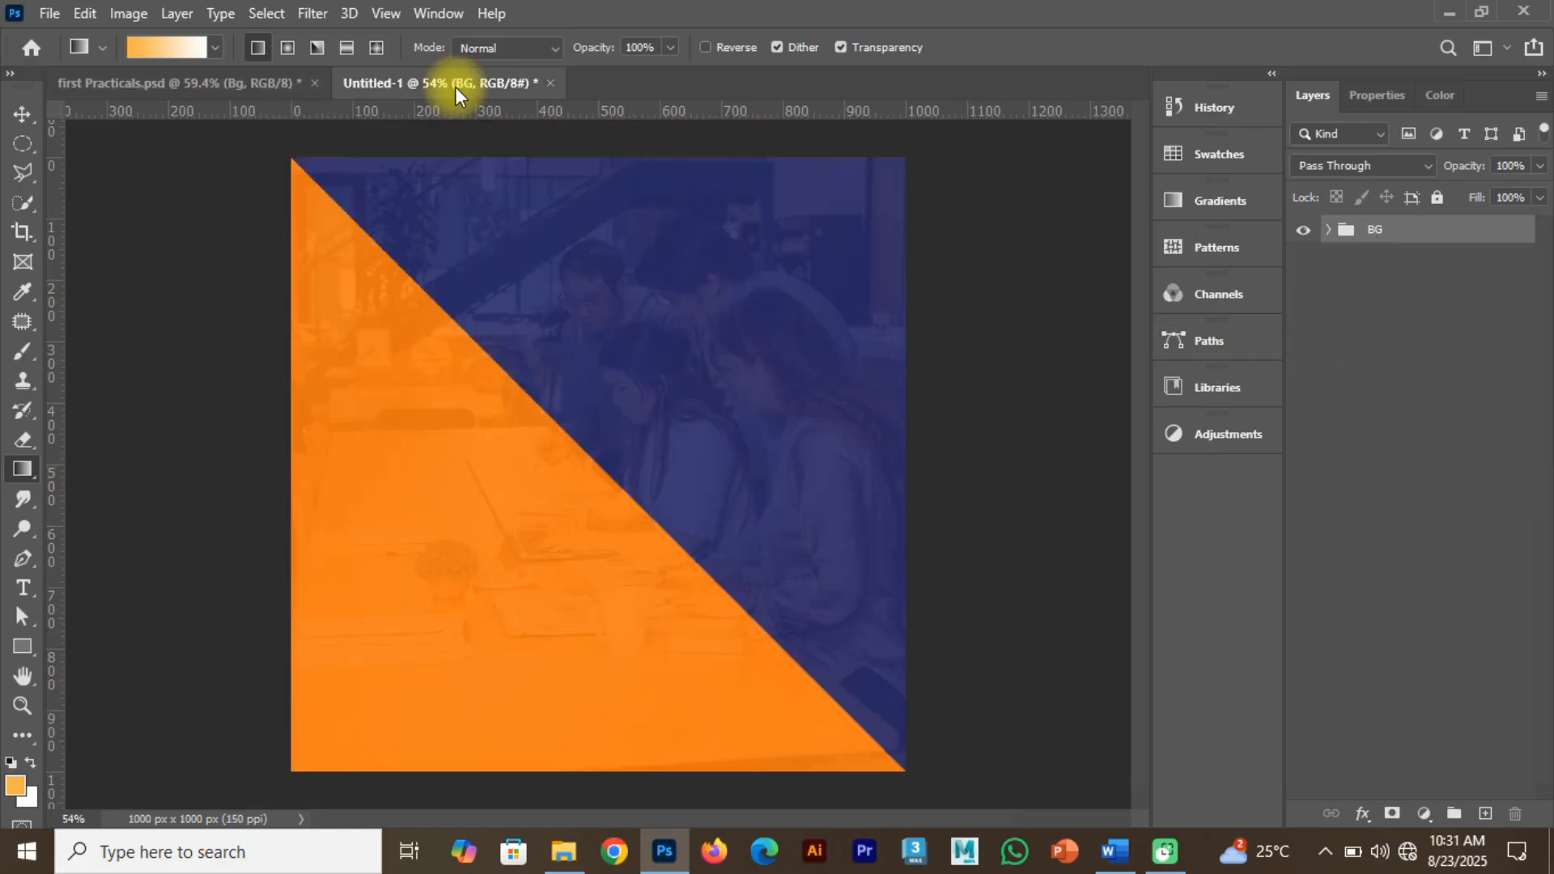
Show the Shapes group in first Practicals.psd to examine its hexagons, and return to Untitled-1.
click(248, 76)
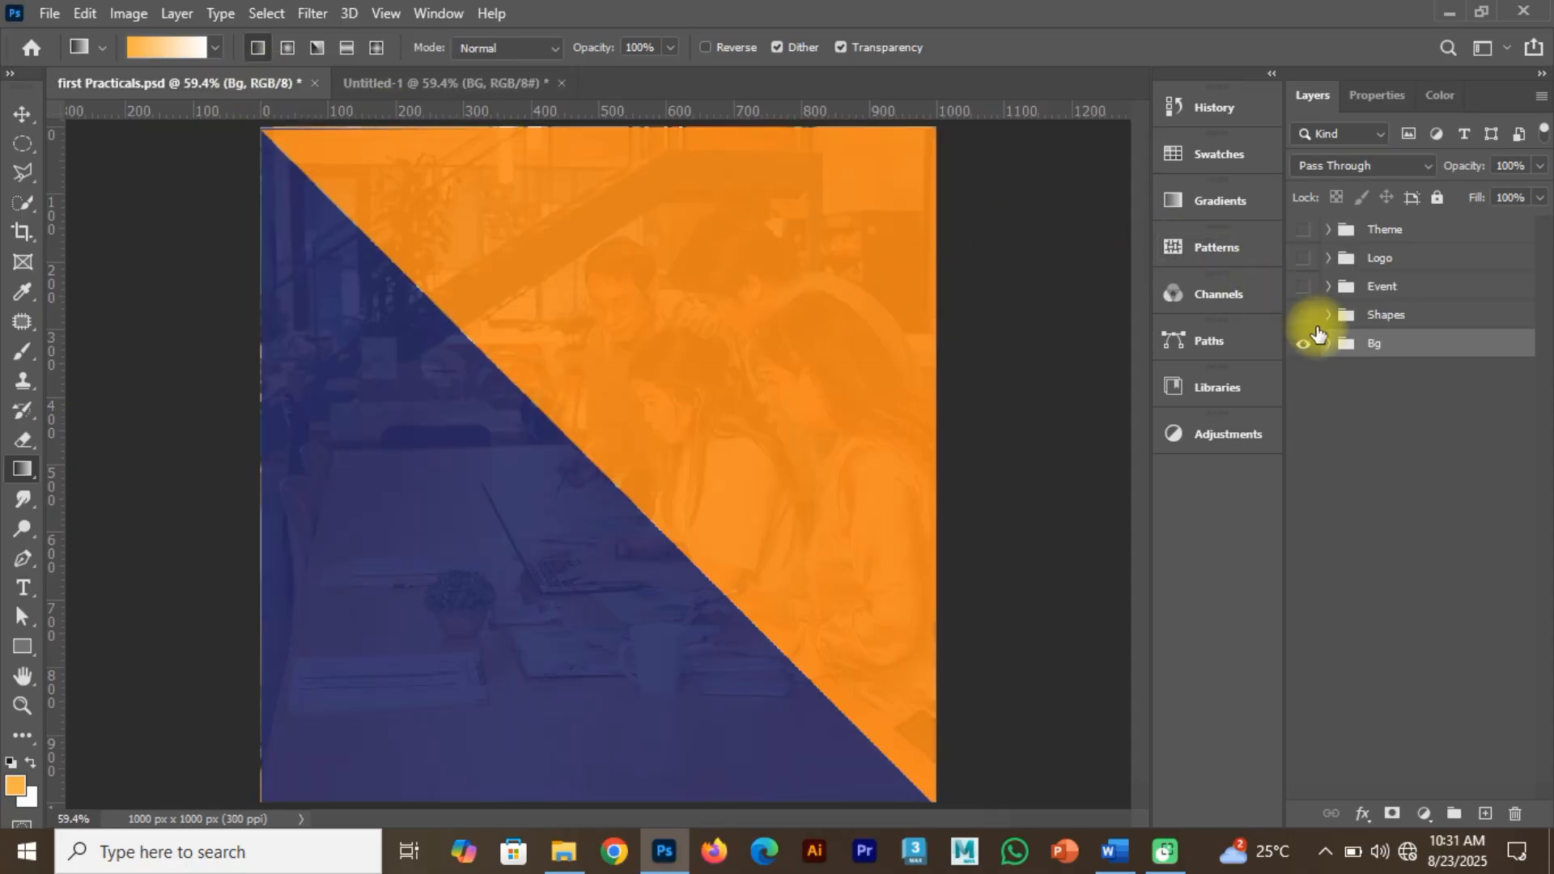
click(1305, 315)
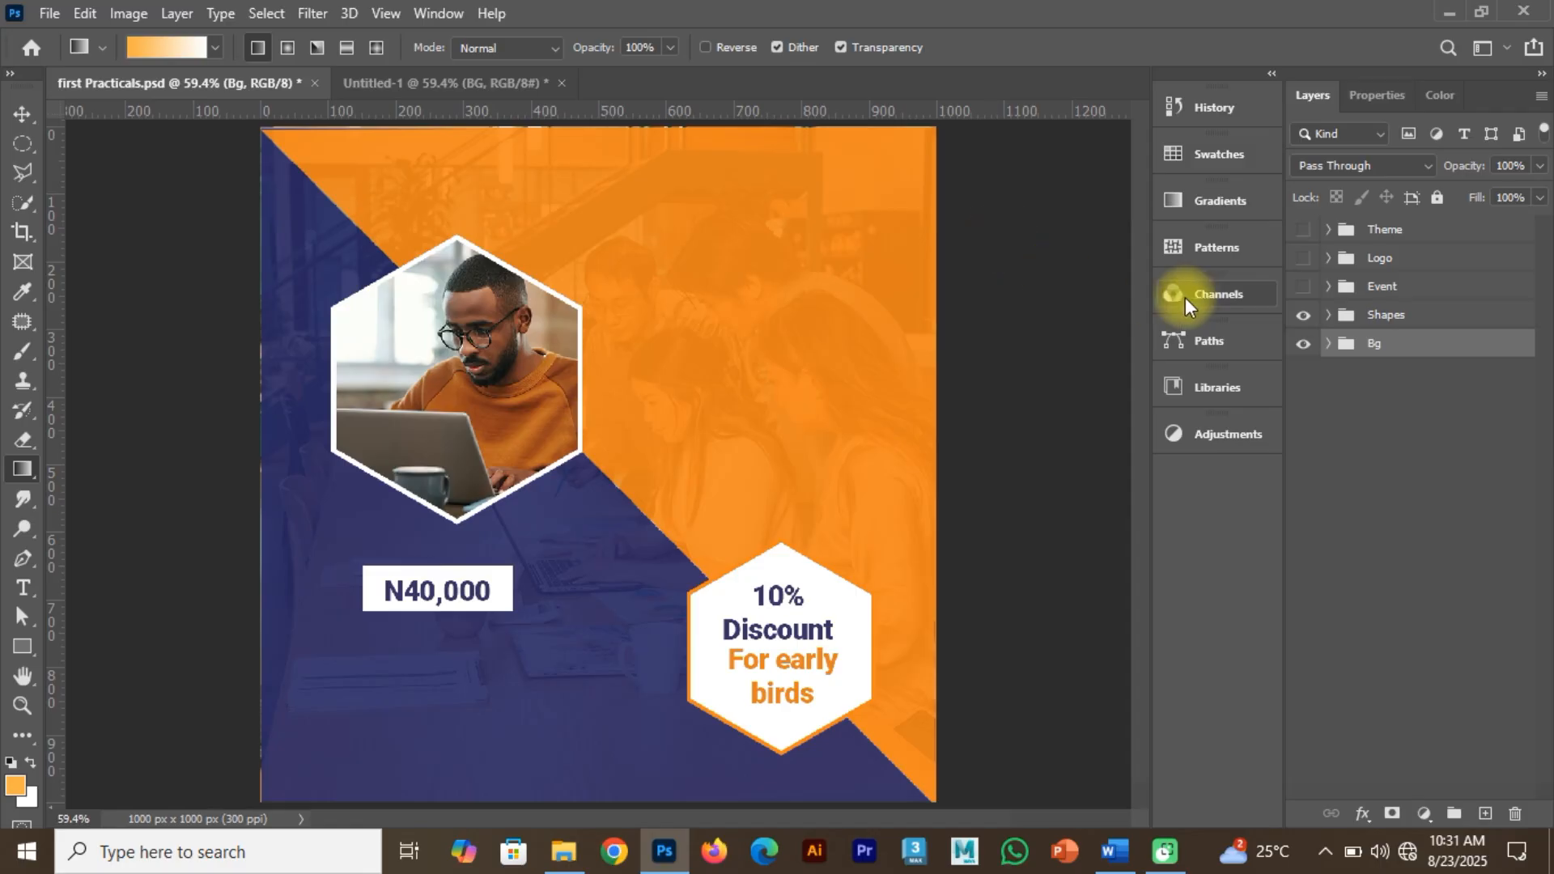
click(478, 84)
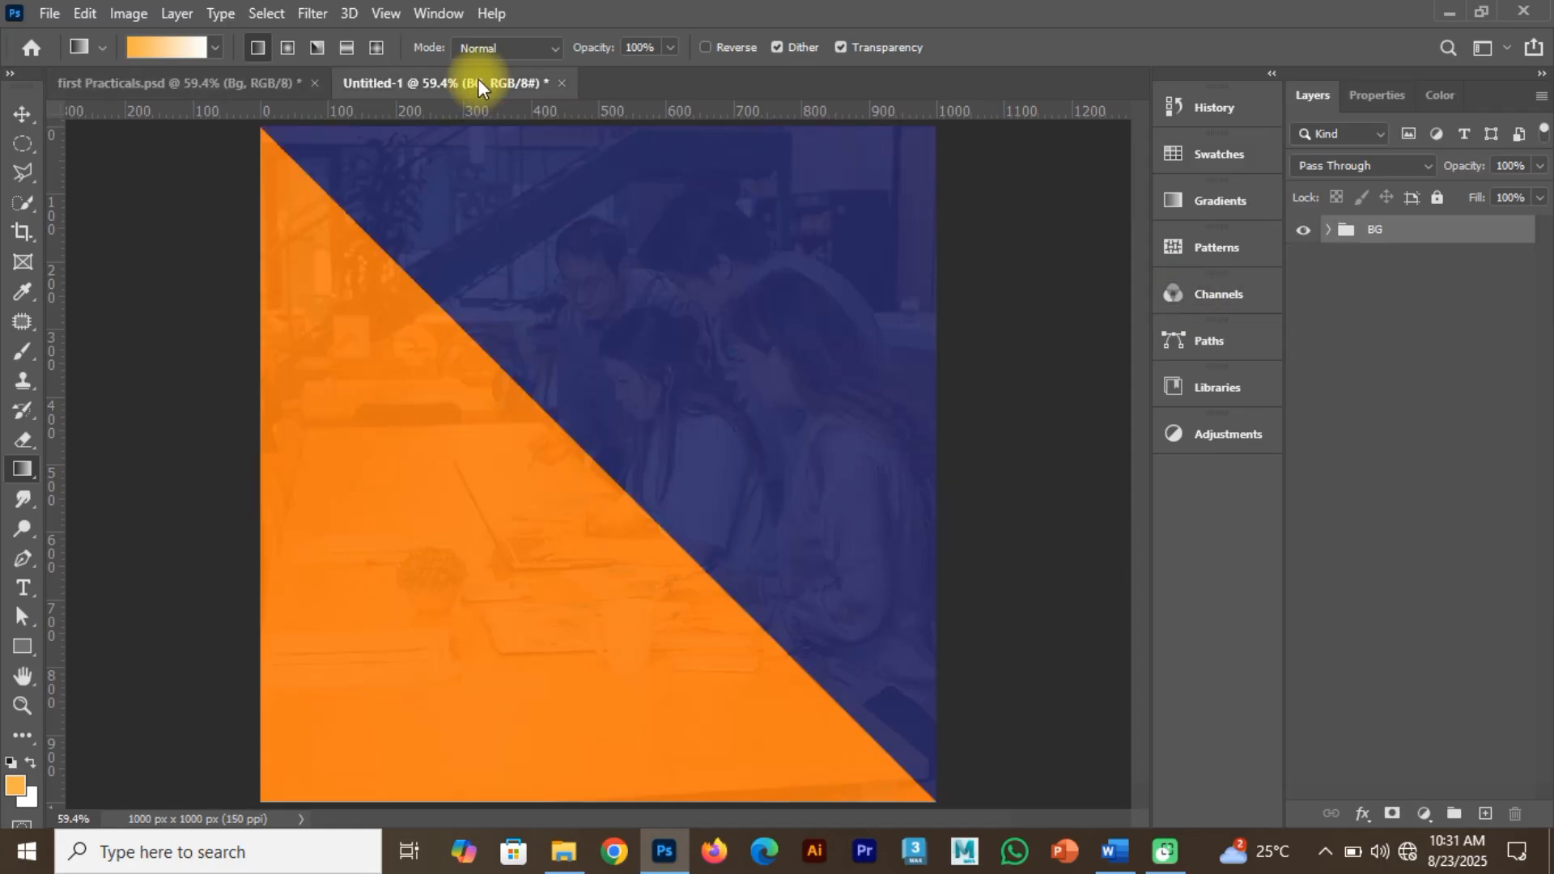
Draw a six-sided orange polygon about 382 × 441 px over the upper diagonal, and compare it with the hexagon in first Practicals.psd.
click(20, 647)
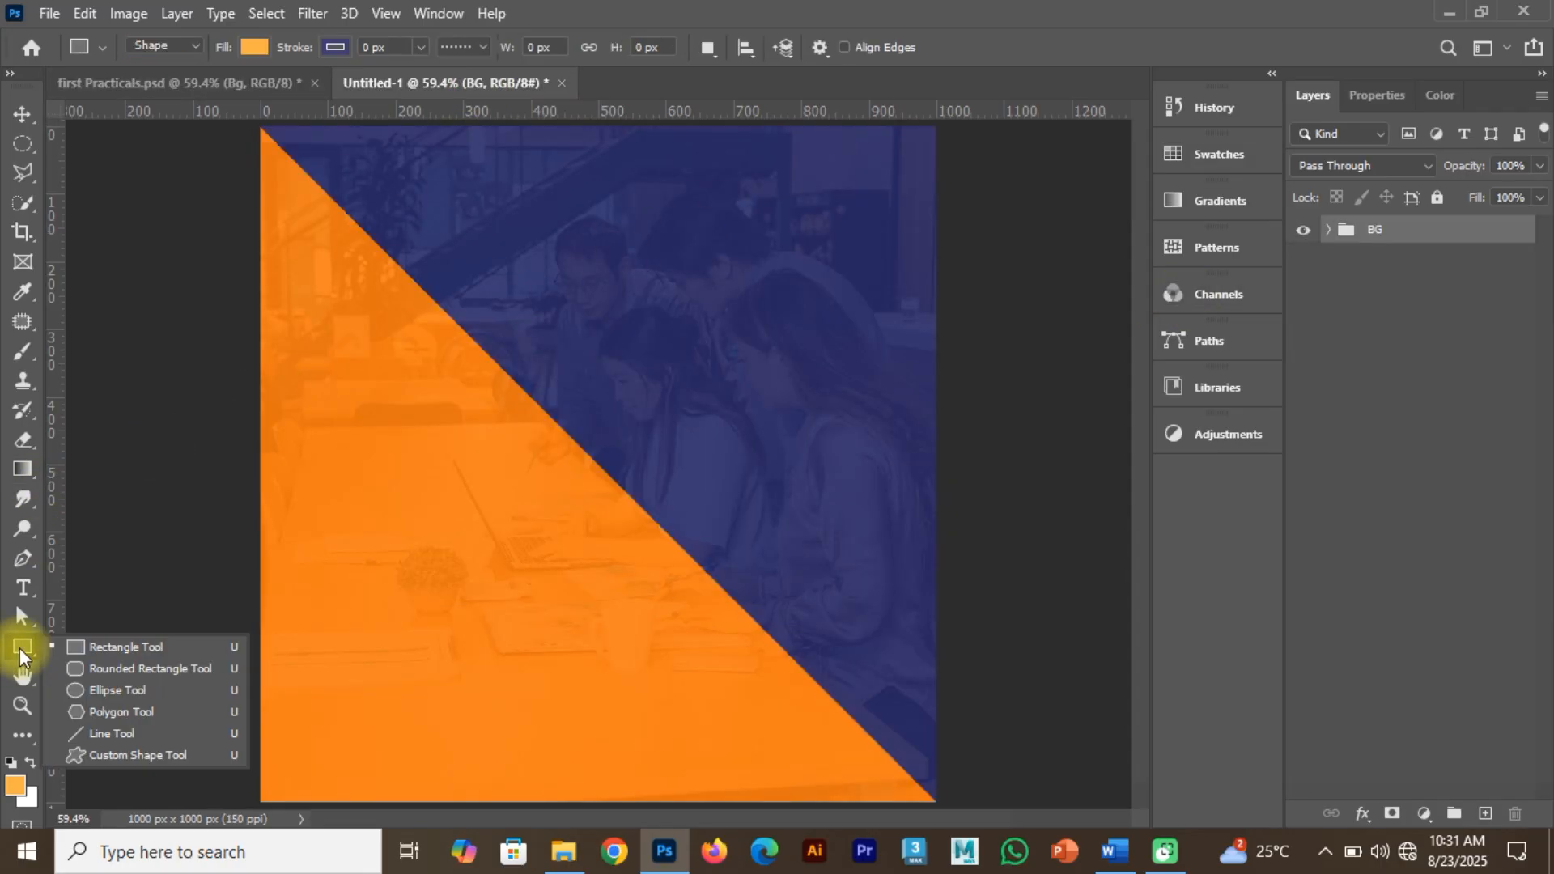
click(111, 713)
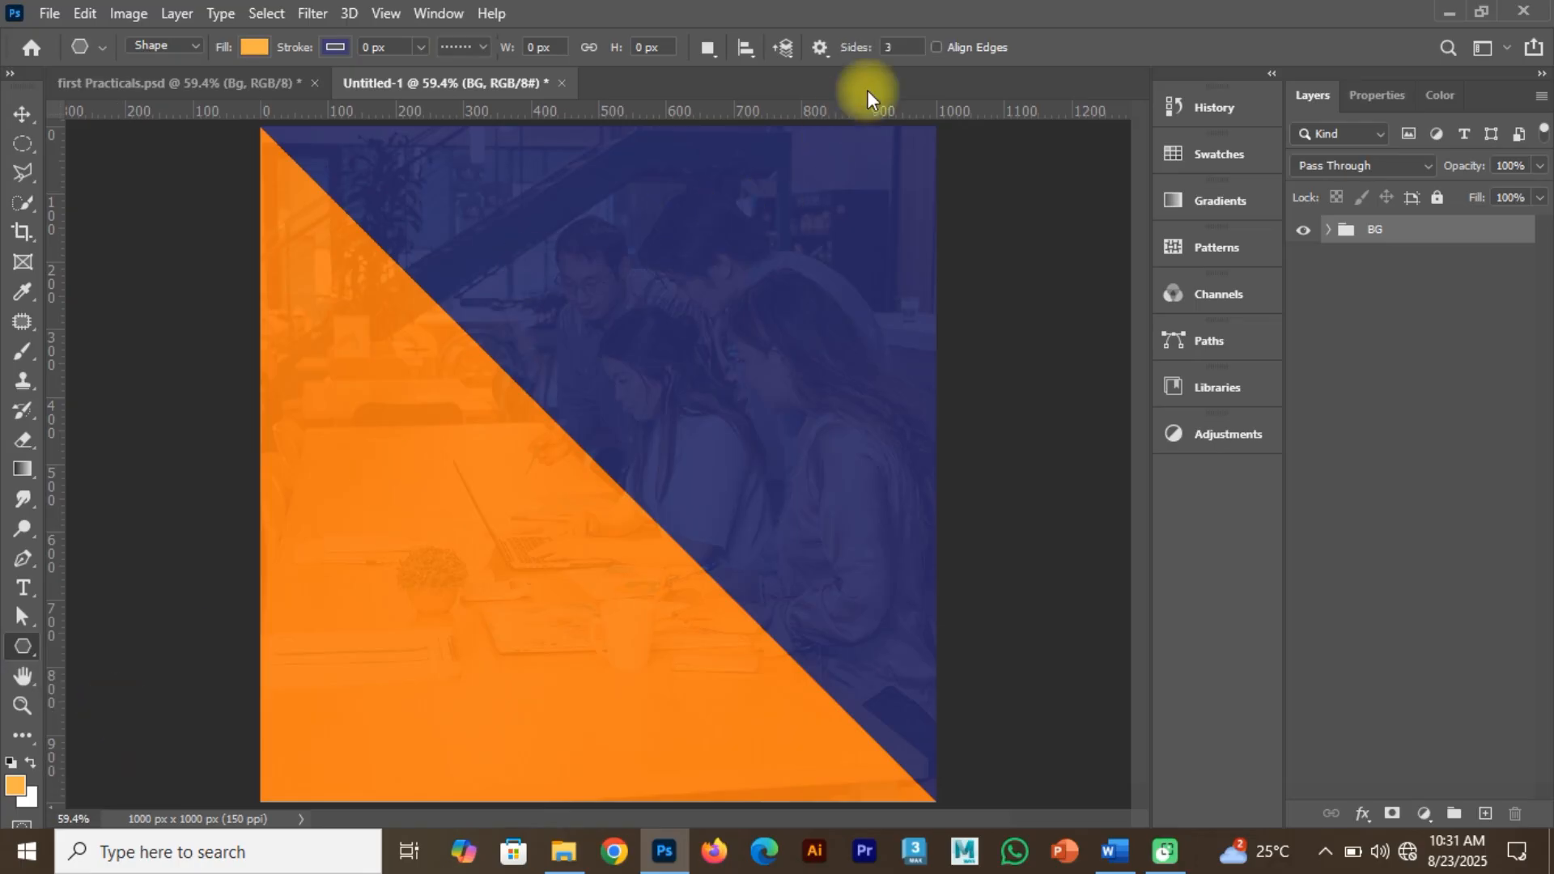
click(906, 49)
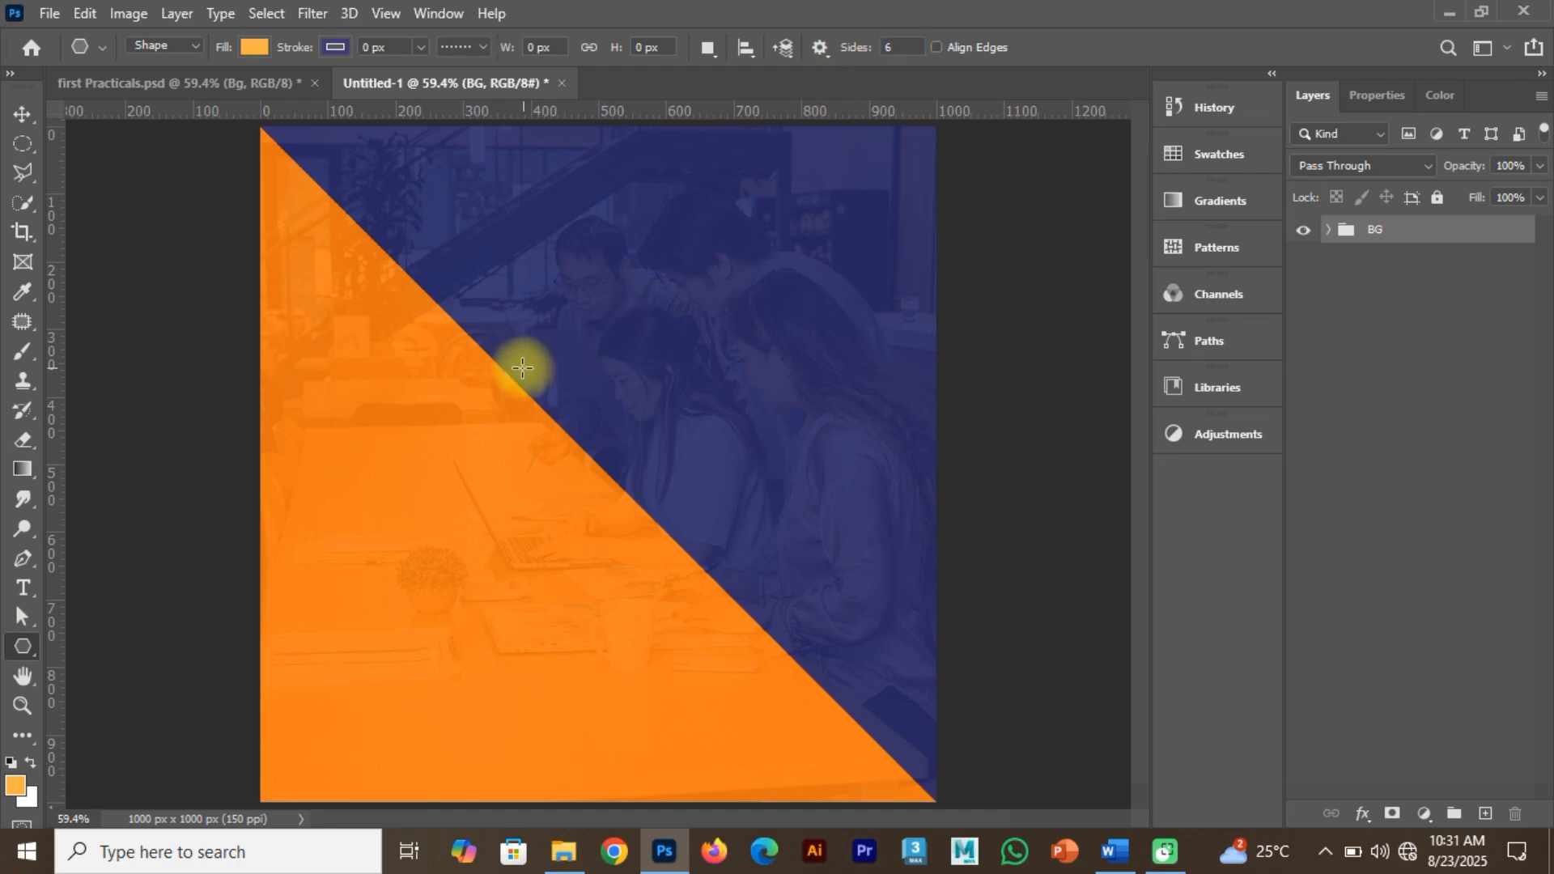
click(476, 362)
drag(476, 367, 537, 508)
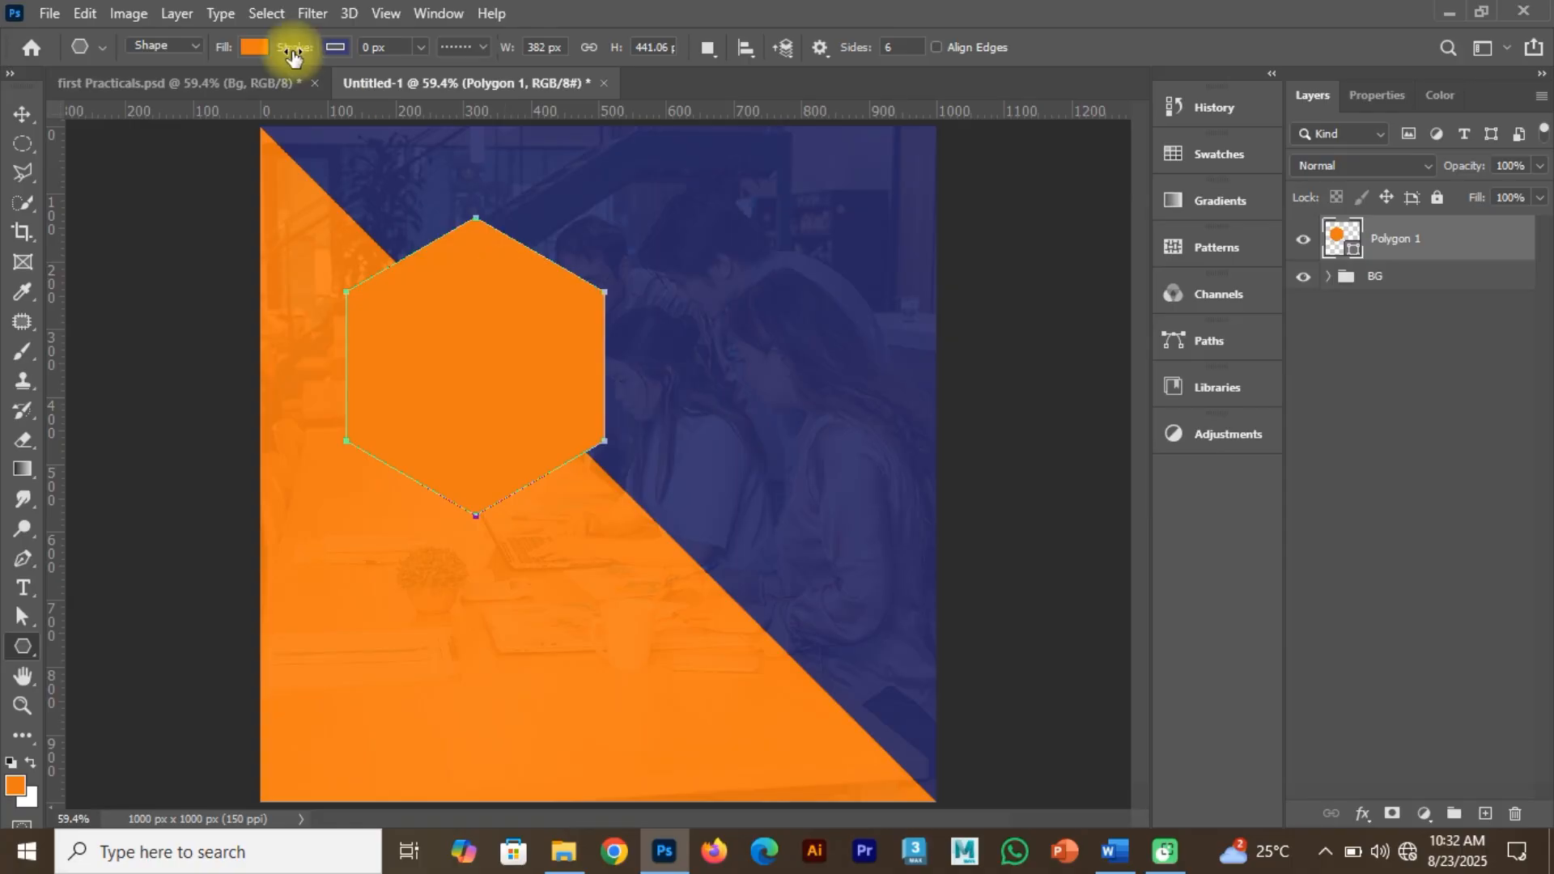
click(259, 79)
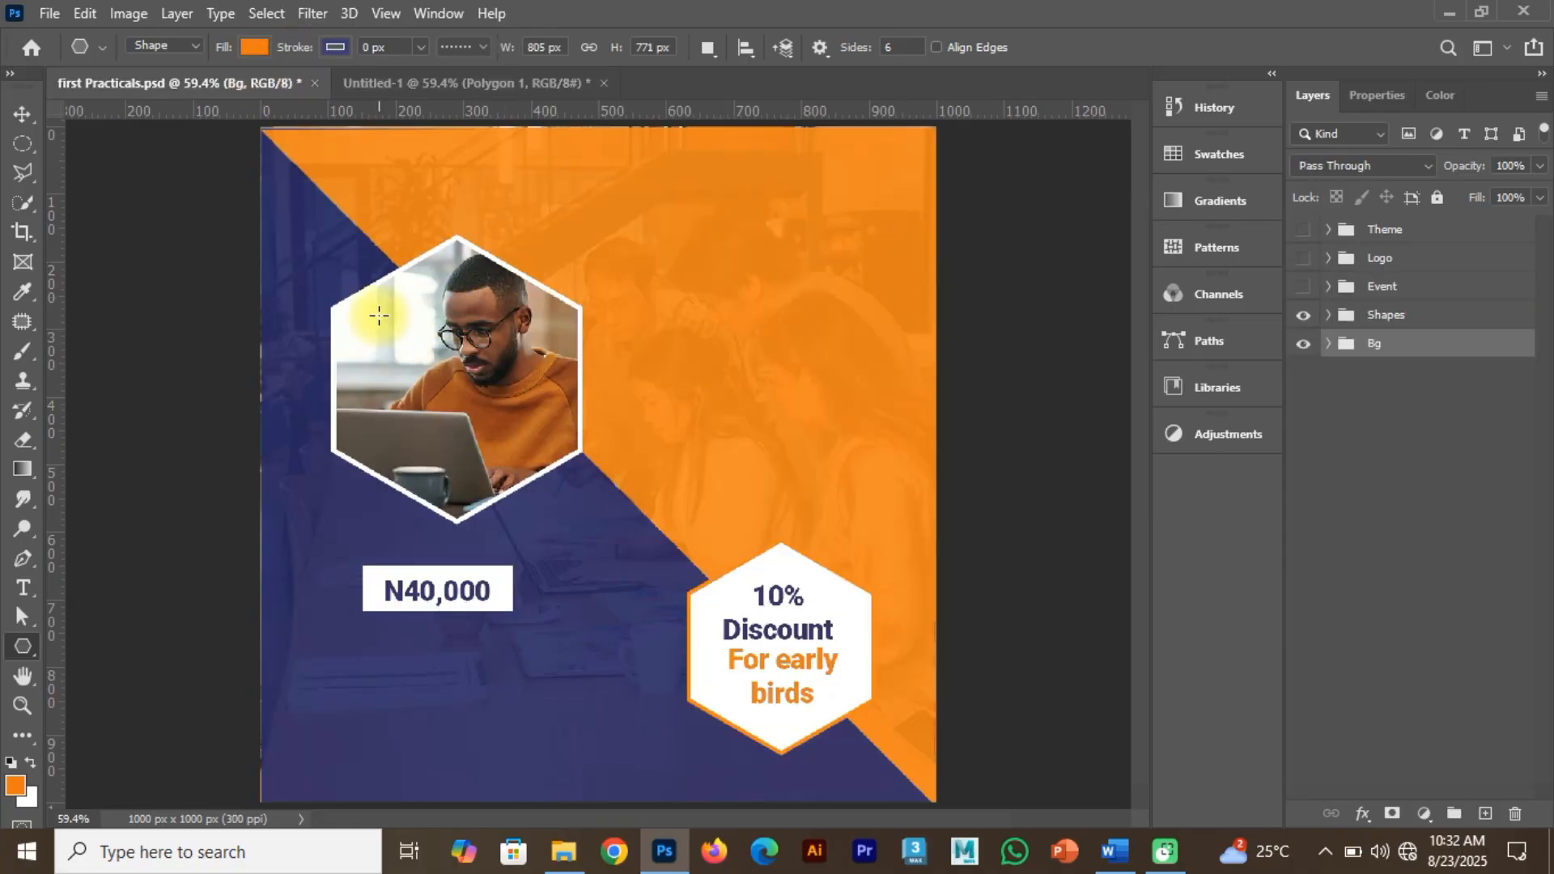
click(401, 74)
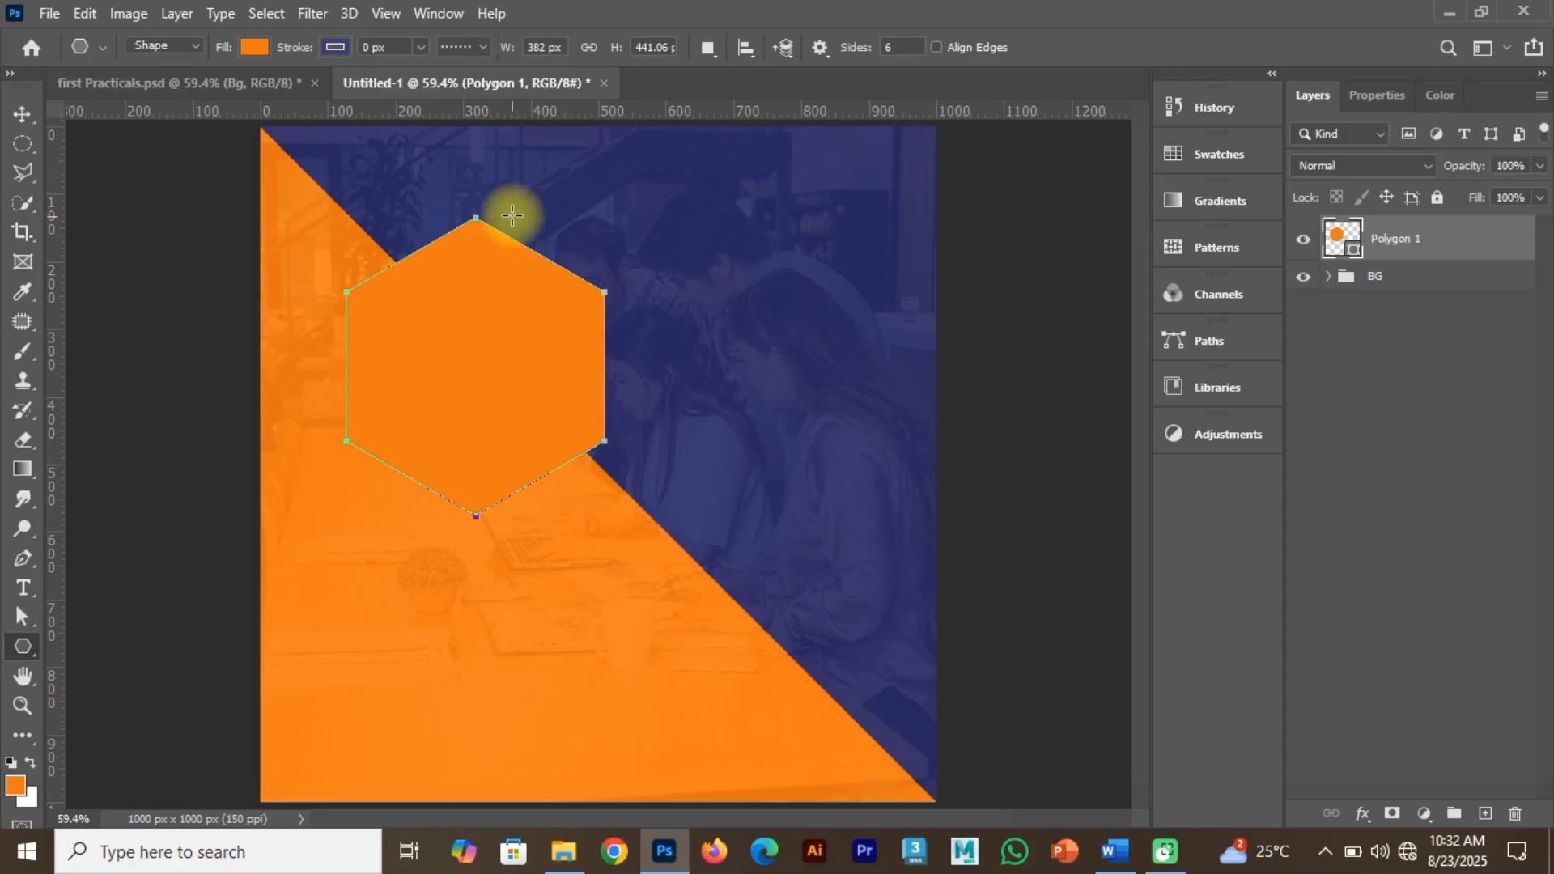
Sample the blue triangle's colour as the foreground colour, and move the hexagon slightly downward.
key(i)
click(706, 312)
click(35, 116)
drag(508, 373, 509, 386)
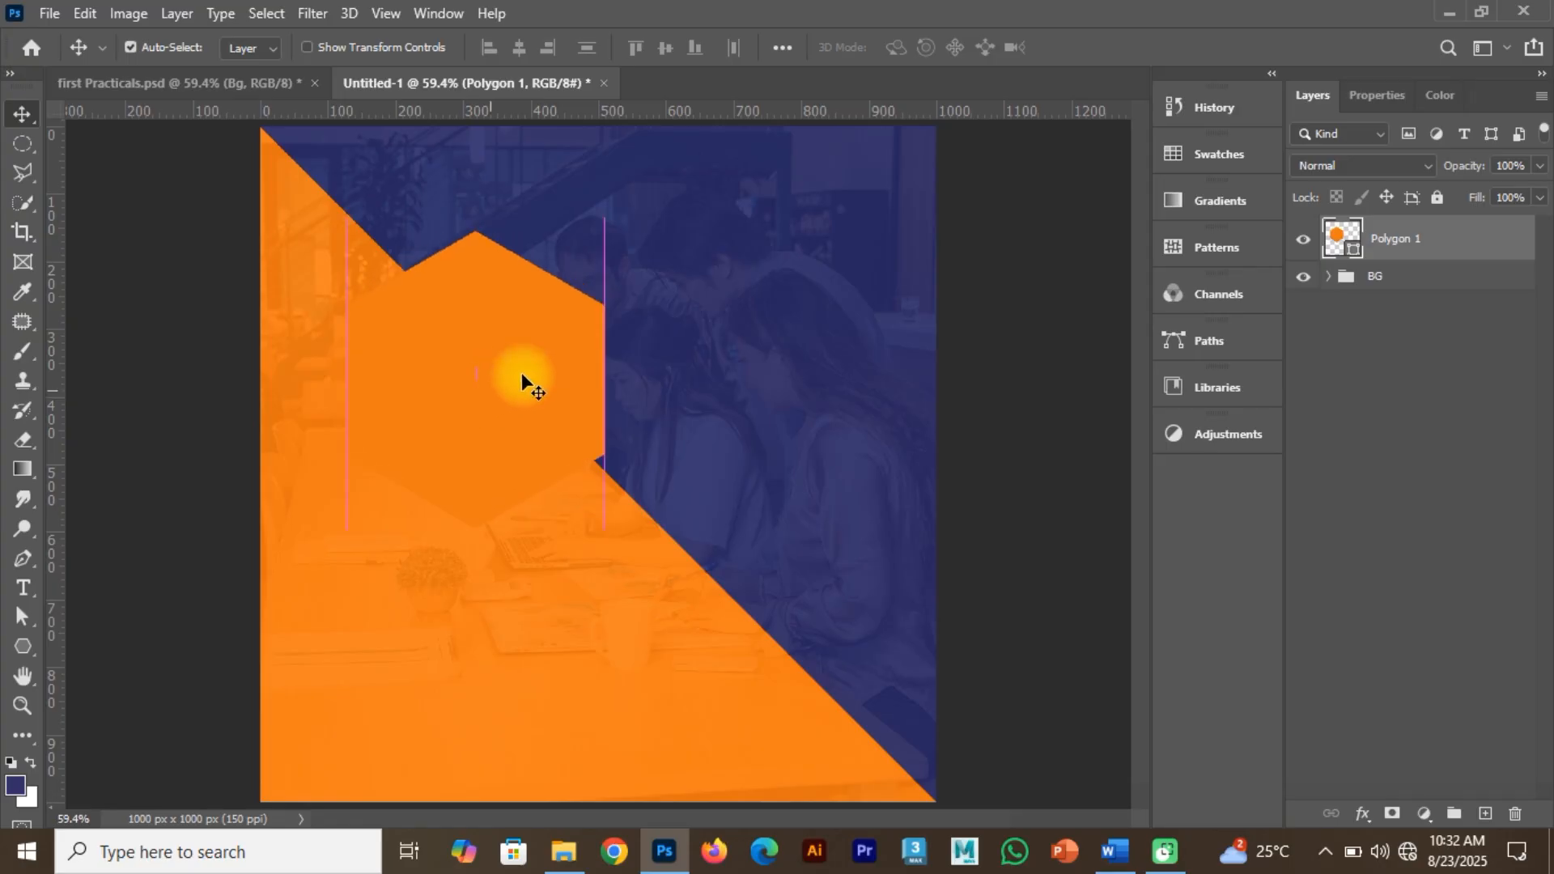
Change the hexagon's fill to dark blue 22225c, sampled from the blue area of the canvas.
click(1352, 249)
double_click(1352, 244)
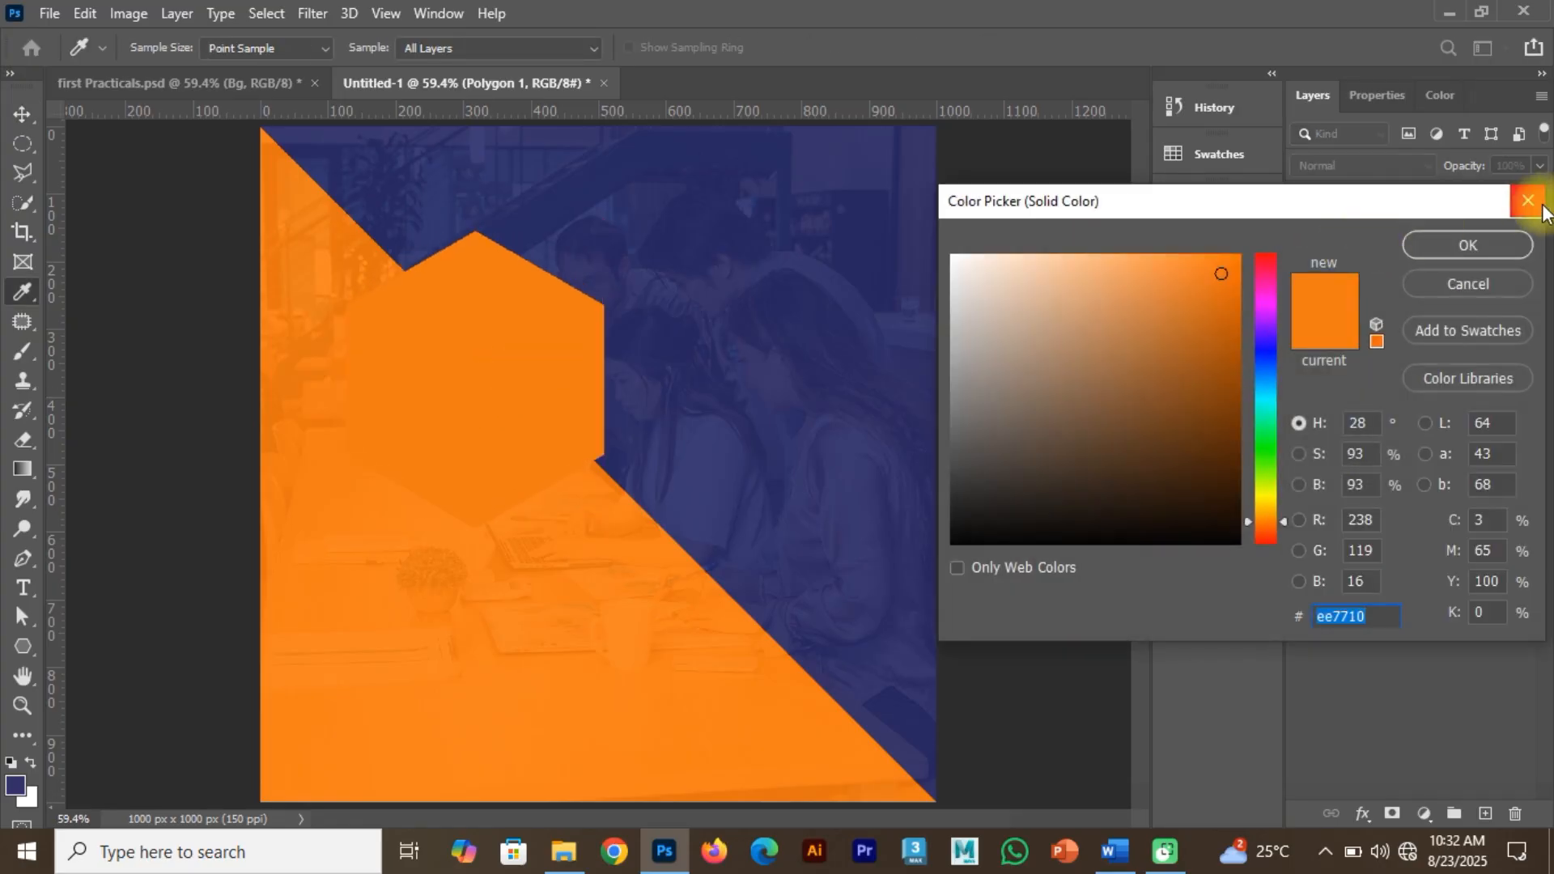
click(1467, 243)
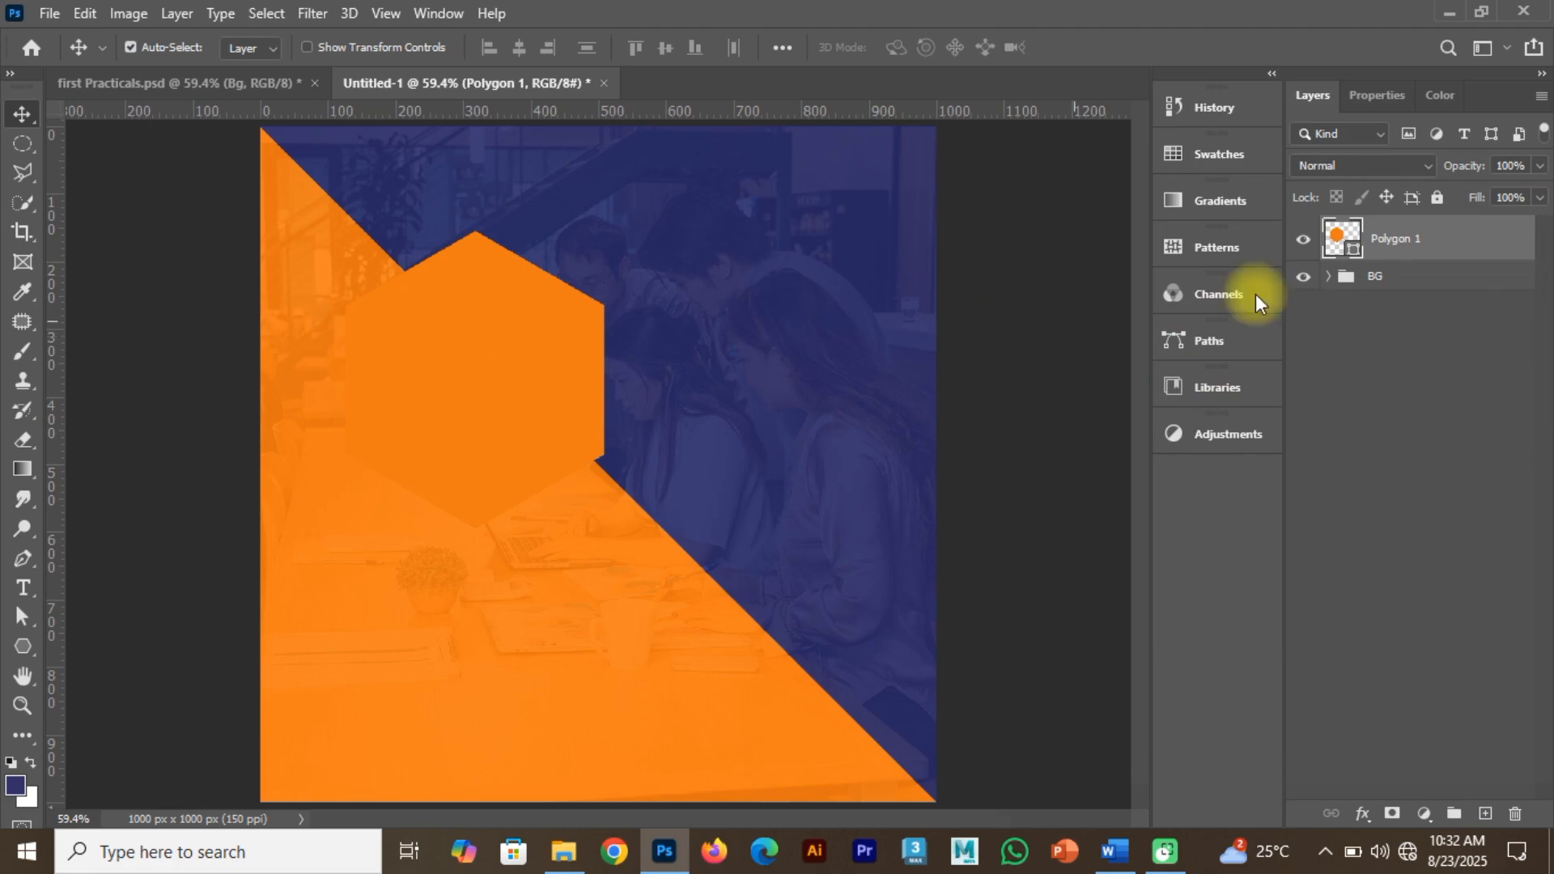
double_click(1340, 238)
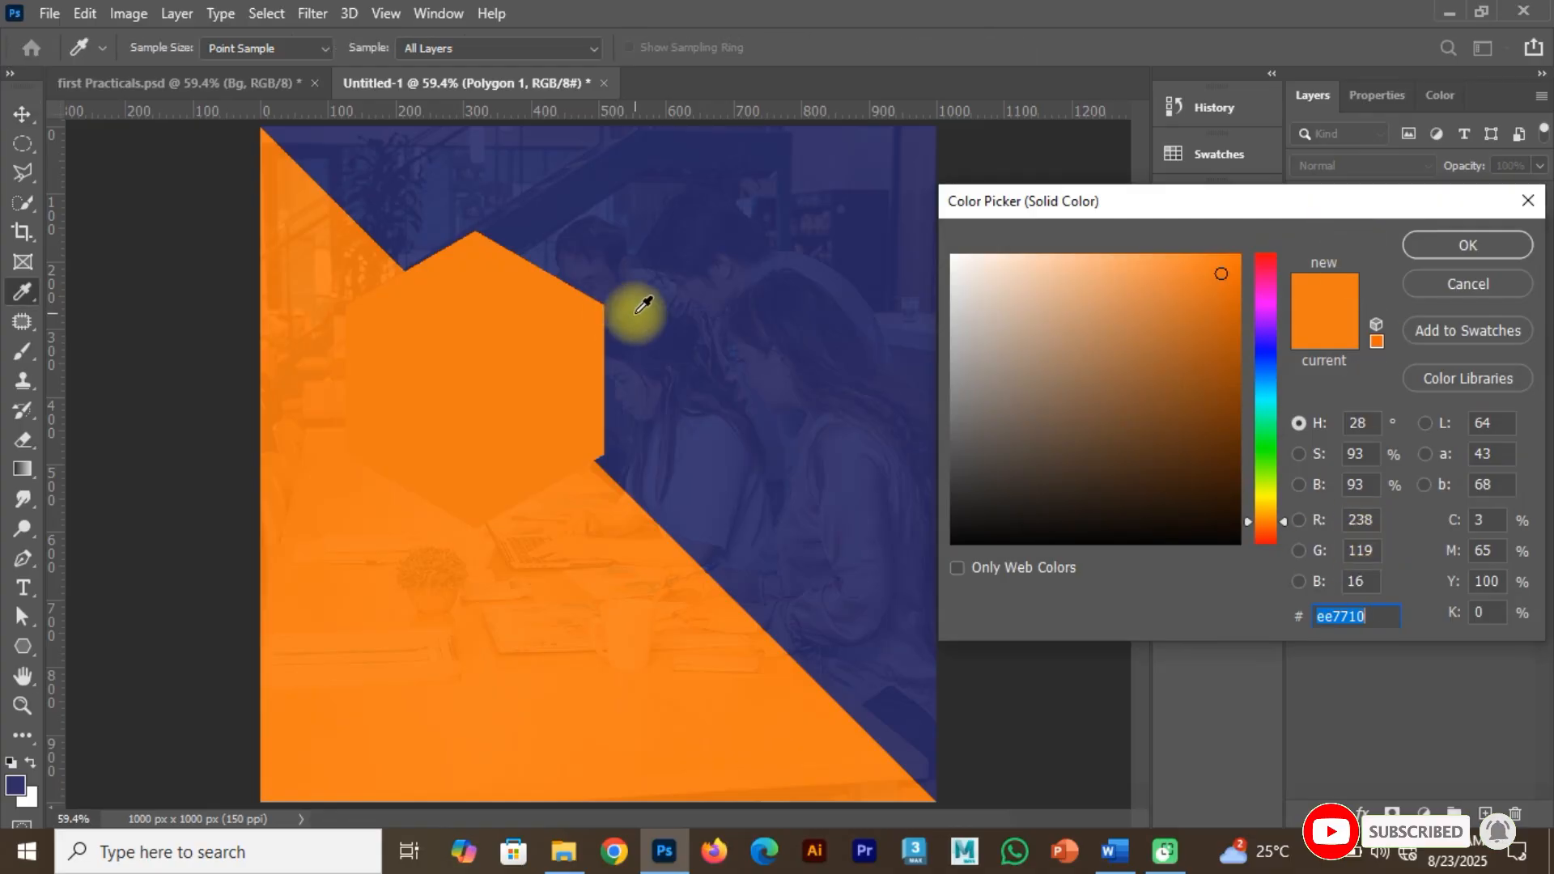
click(665, 344)
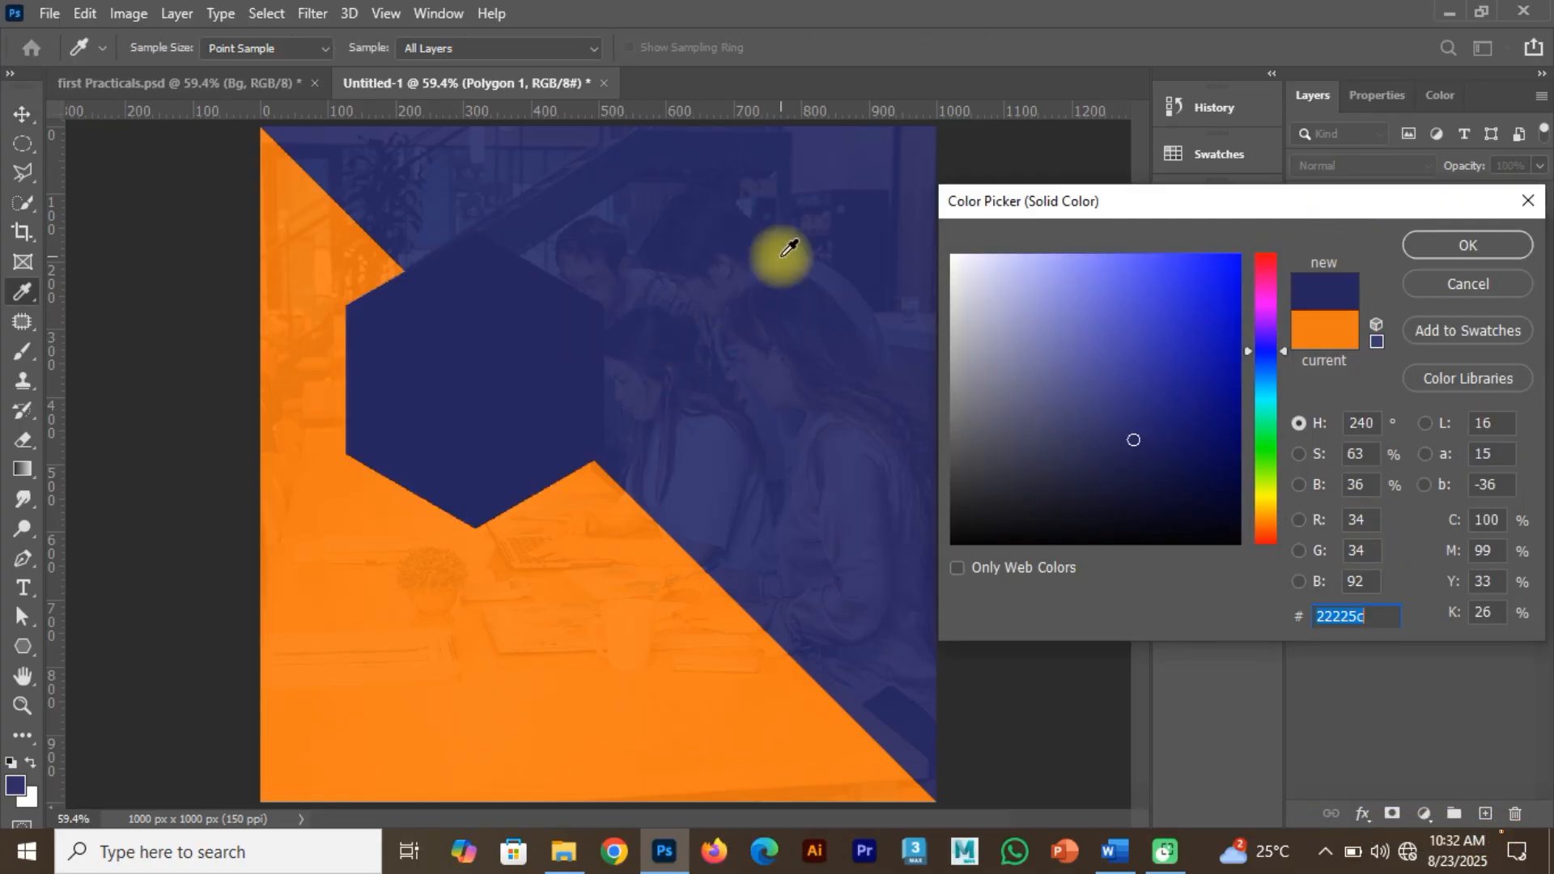
click(1465, 245)
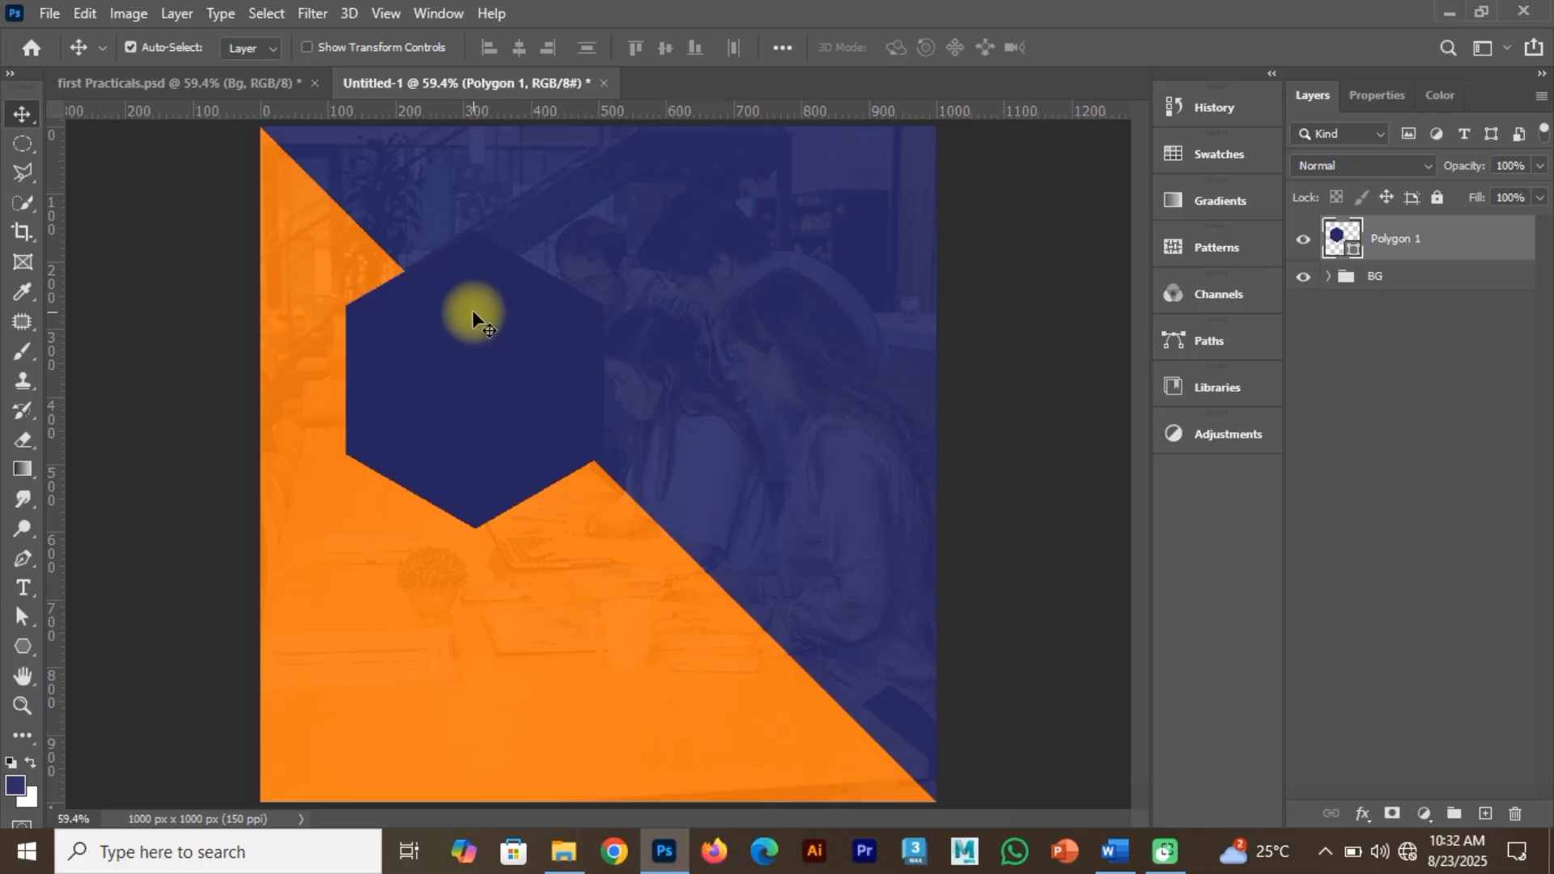
Set the dark blue hexagon's stroke colour to white.
click(21, 647)
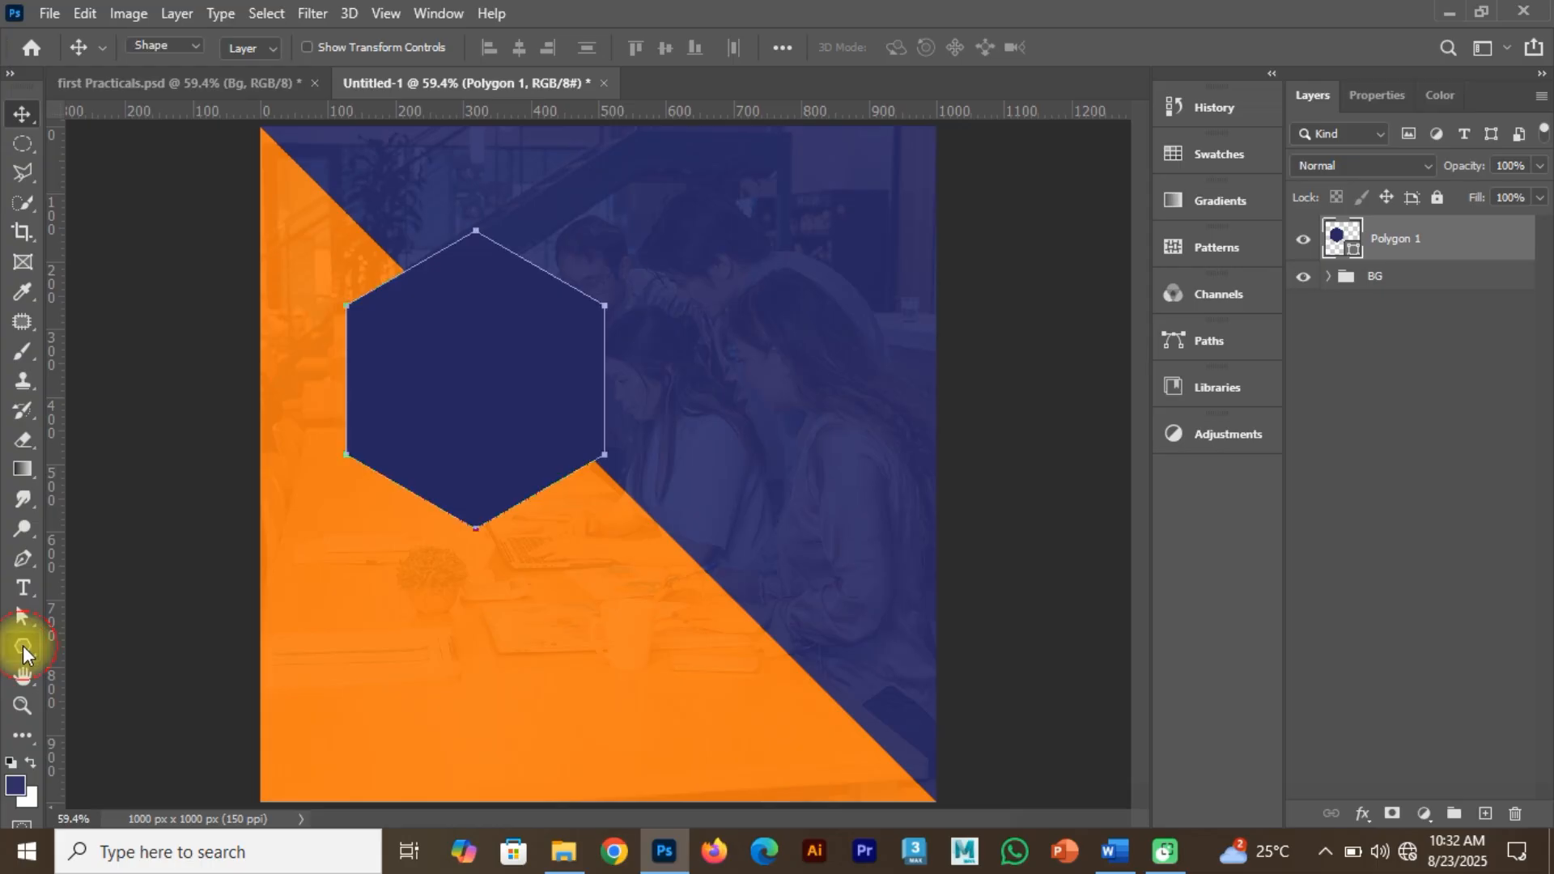
click(336, 48)
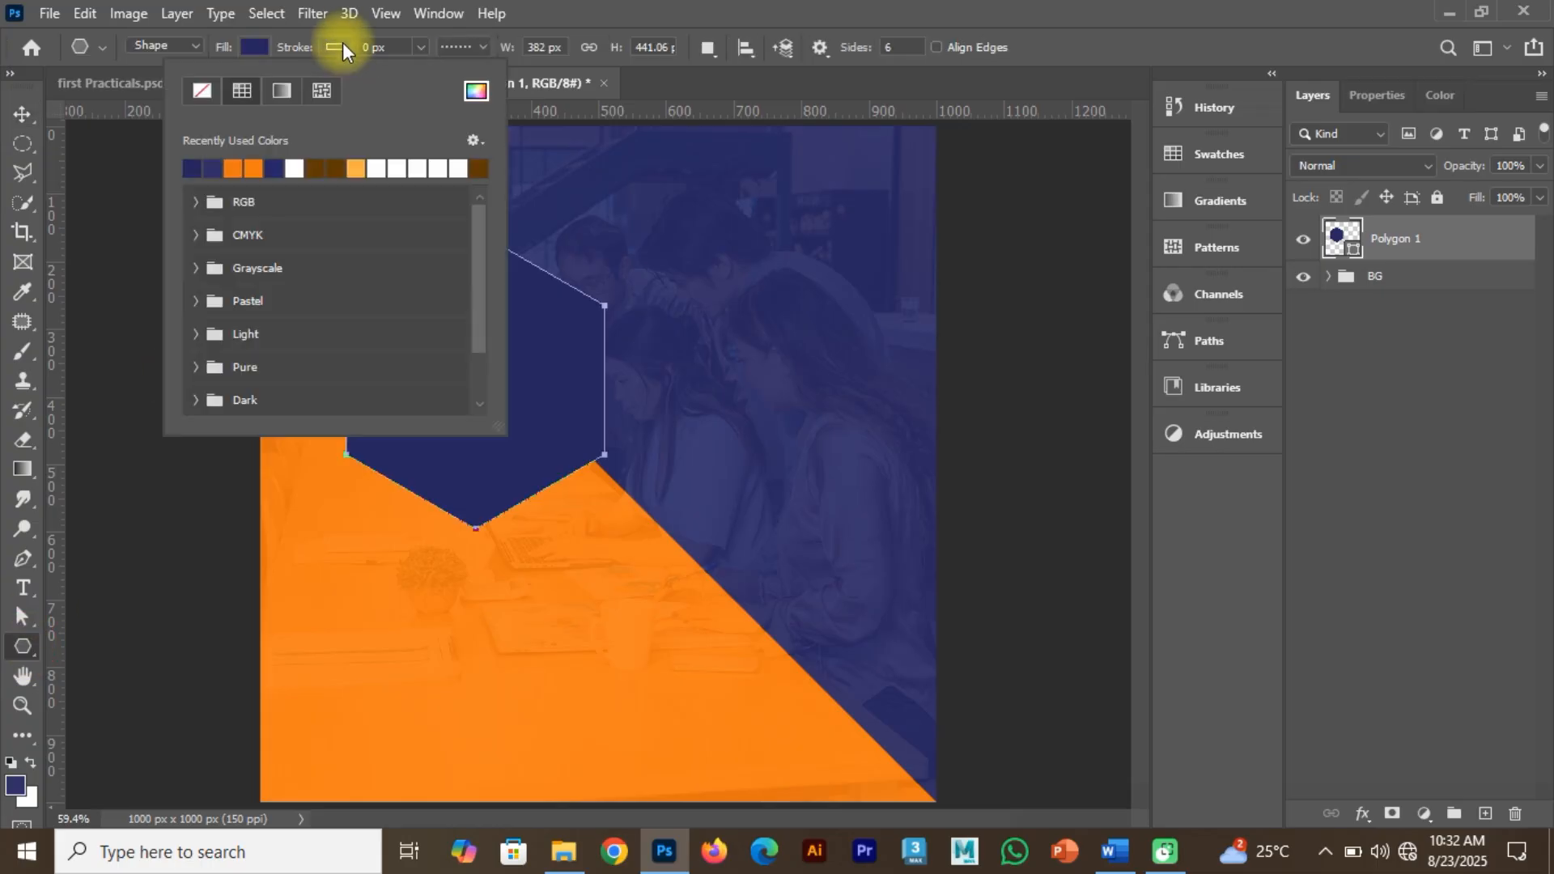
click(346, 37)
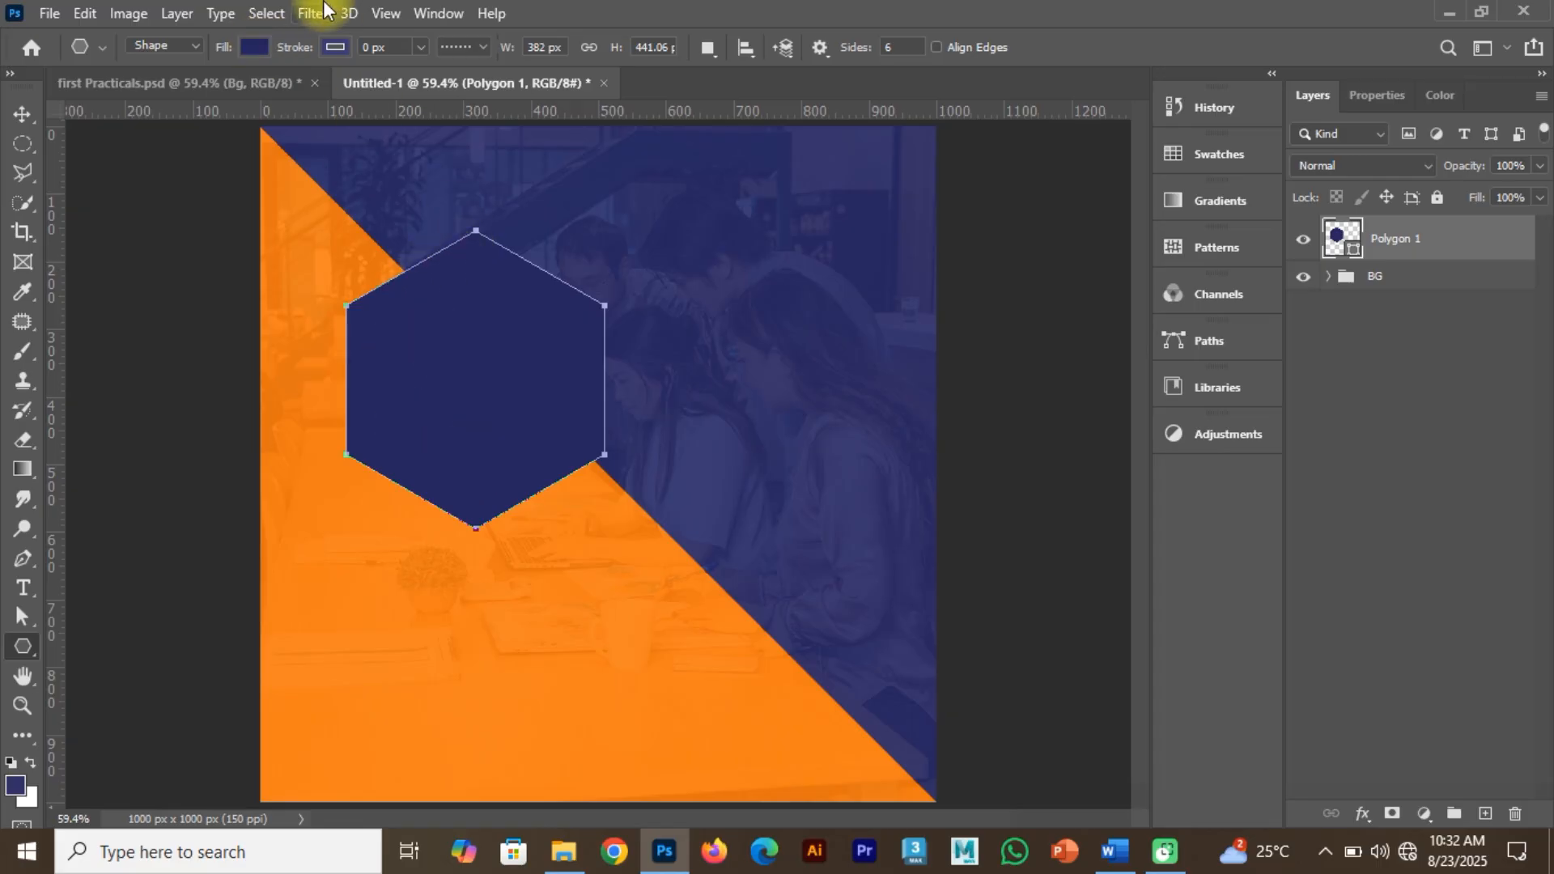
click(336, 47)
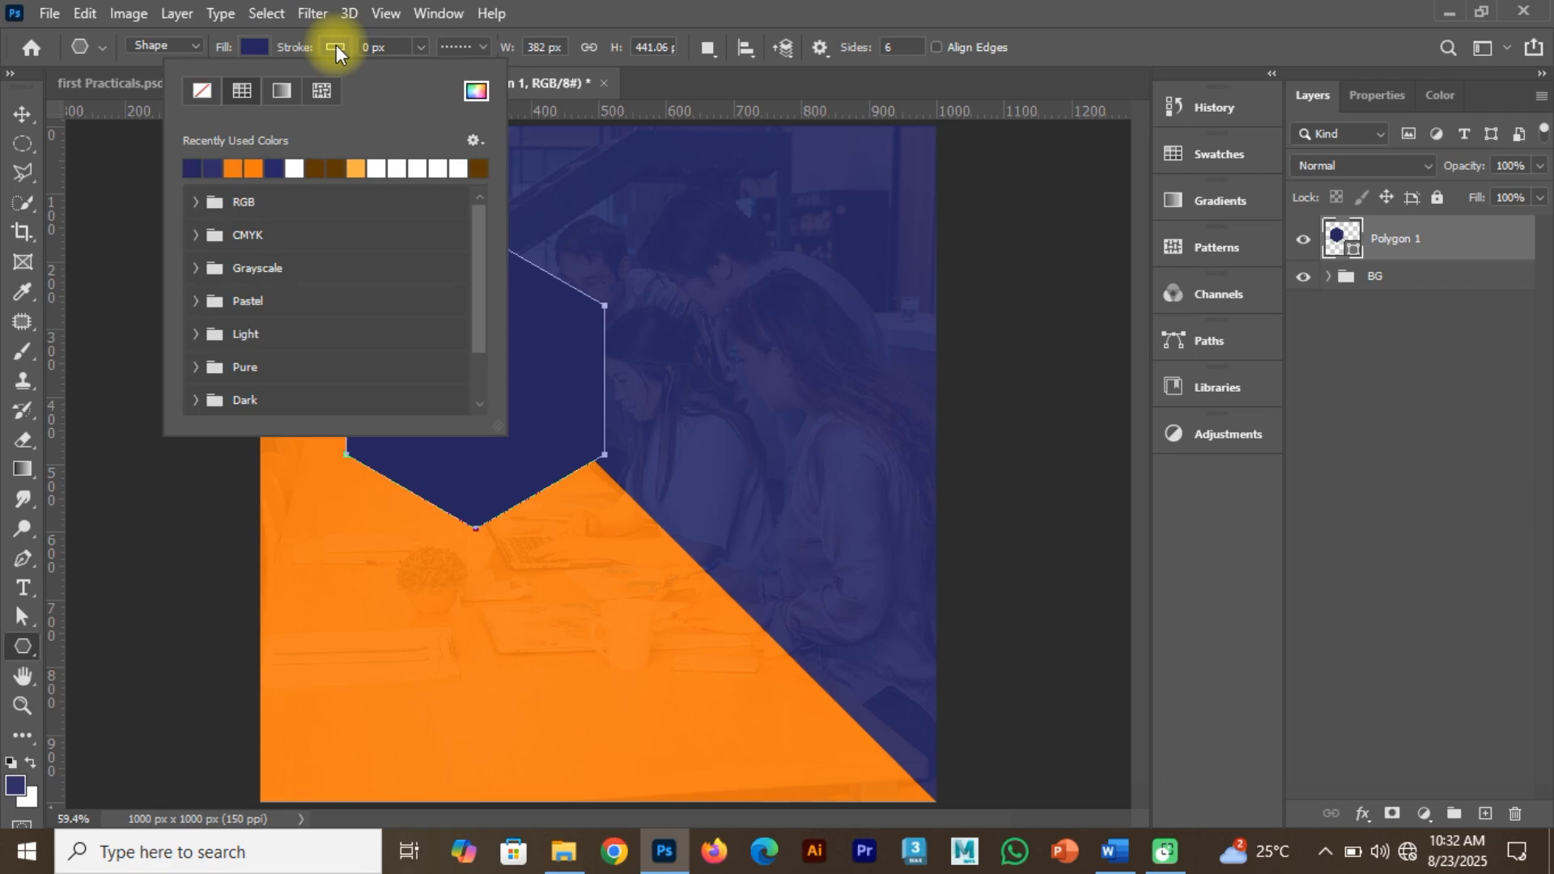
click(327, 43)
click(328, 47)
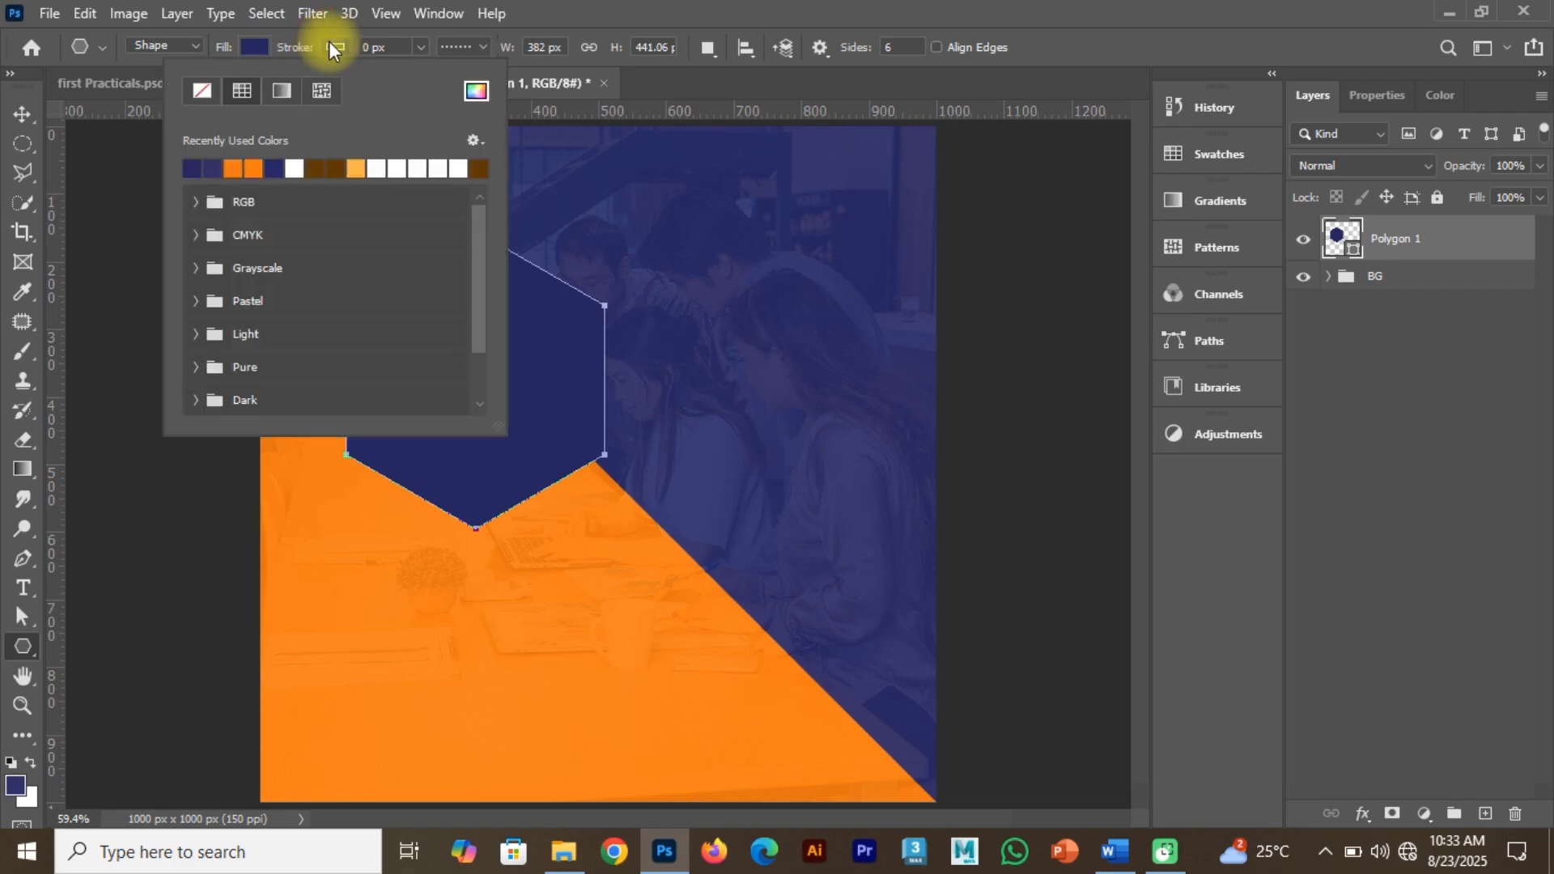
click(297, 167)
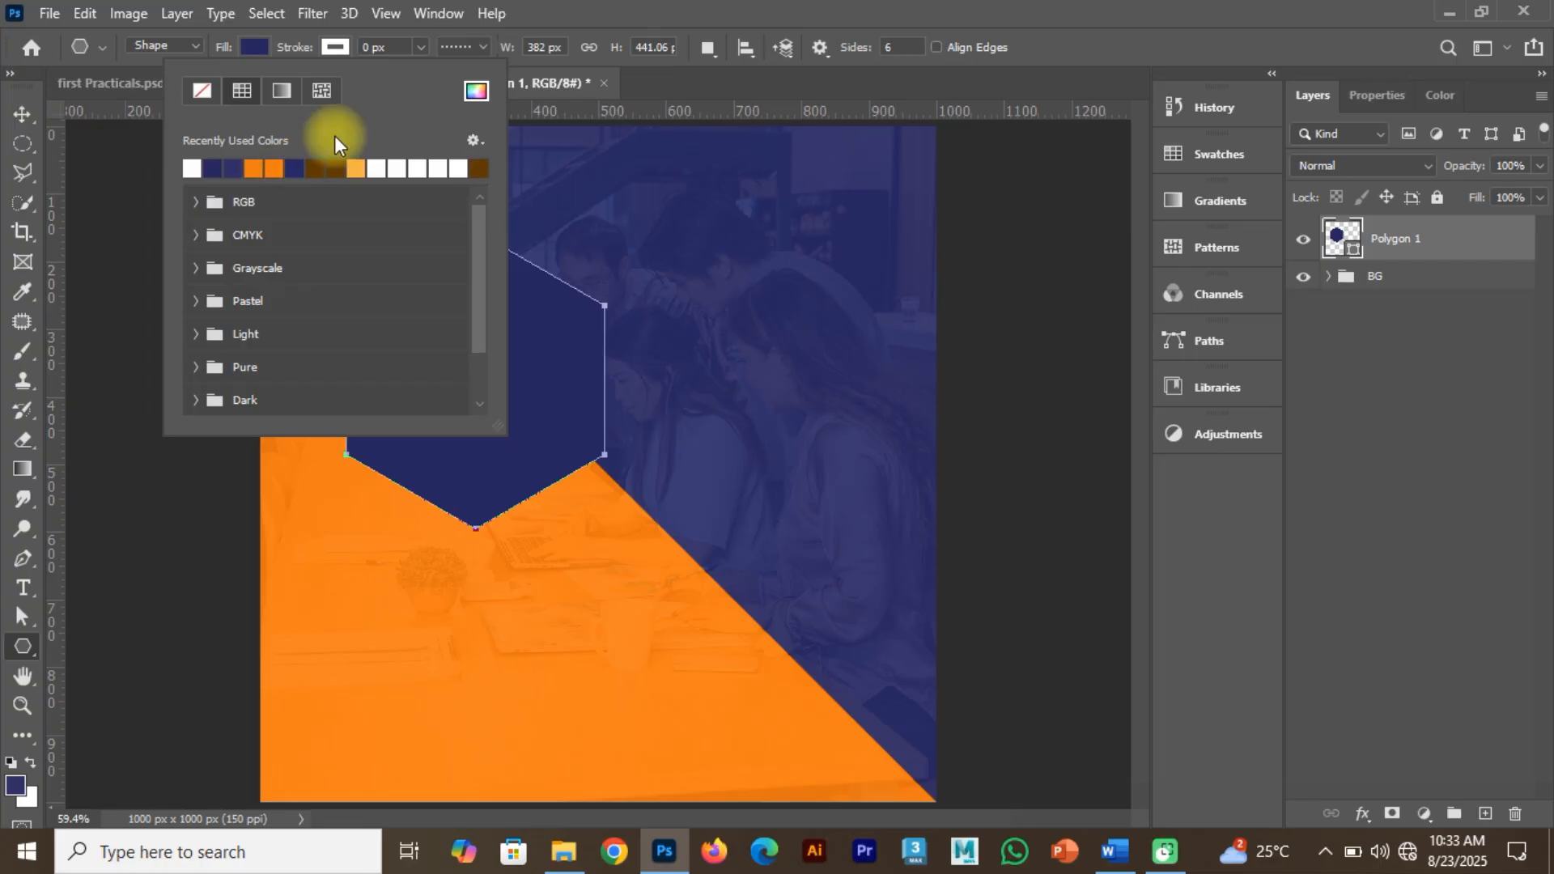
Make the hexagon's white stroke a solid line and set its width to about 12.32 px.
click(419, 46)
drag(422, 71, 458, 79)
click(483, 46)
click(483, 46)
click(492, 123)
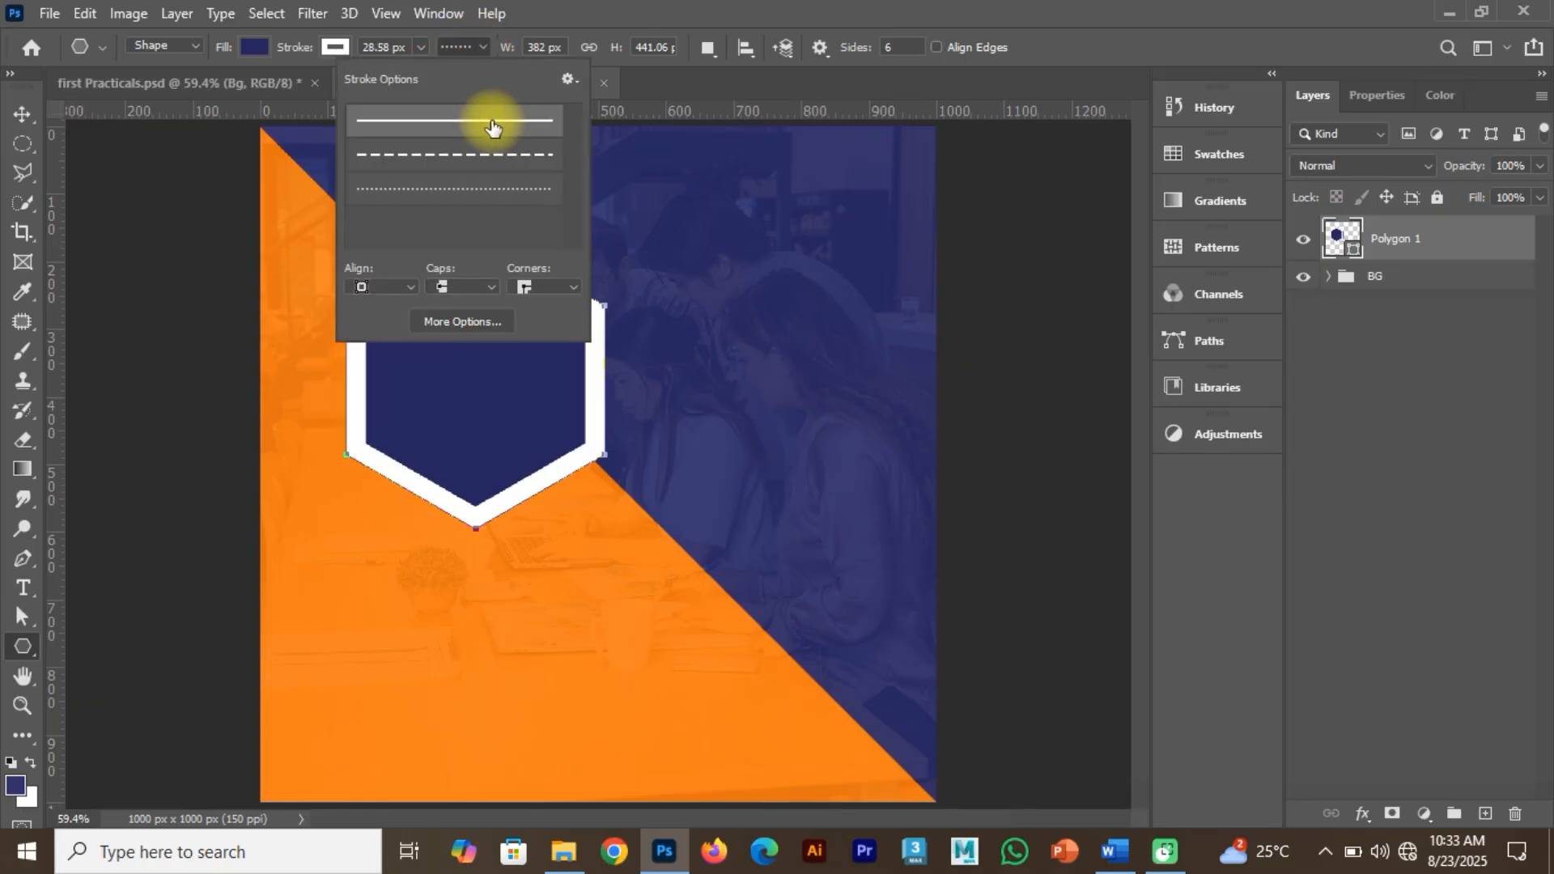
click(419, 47)
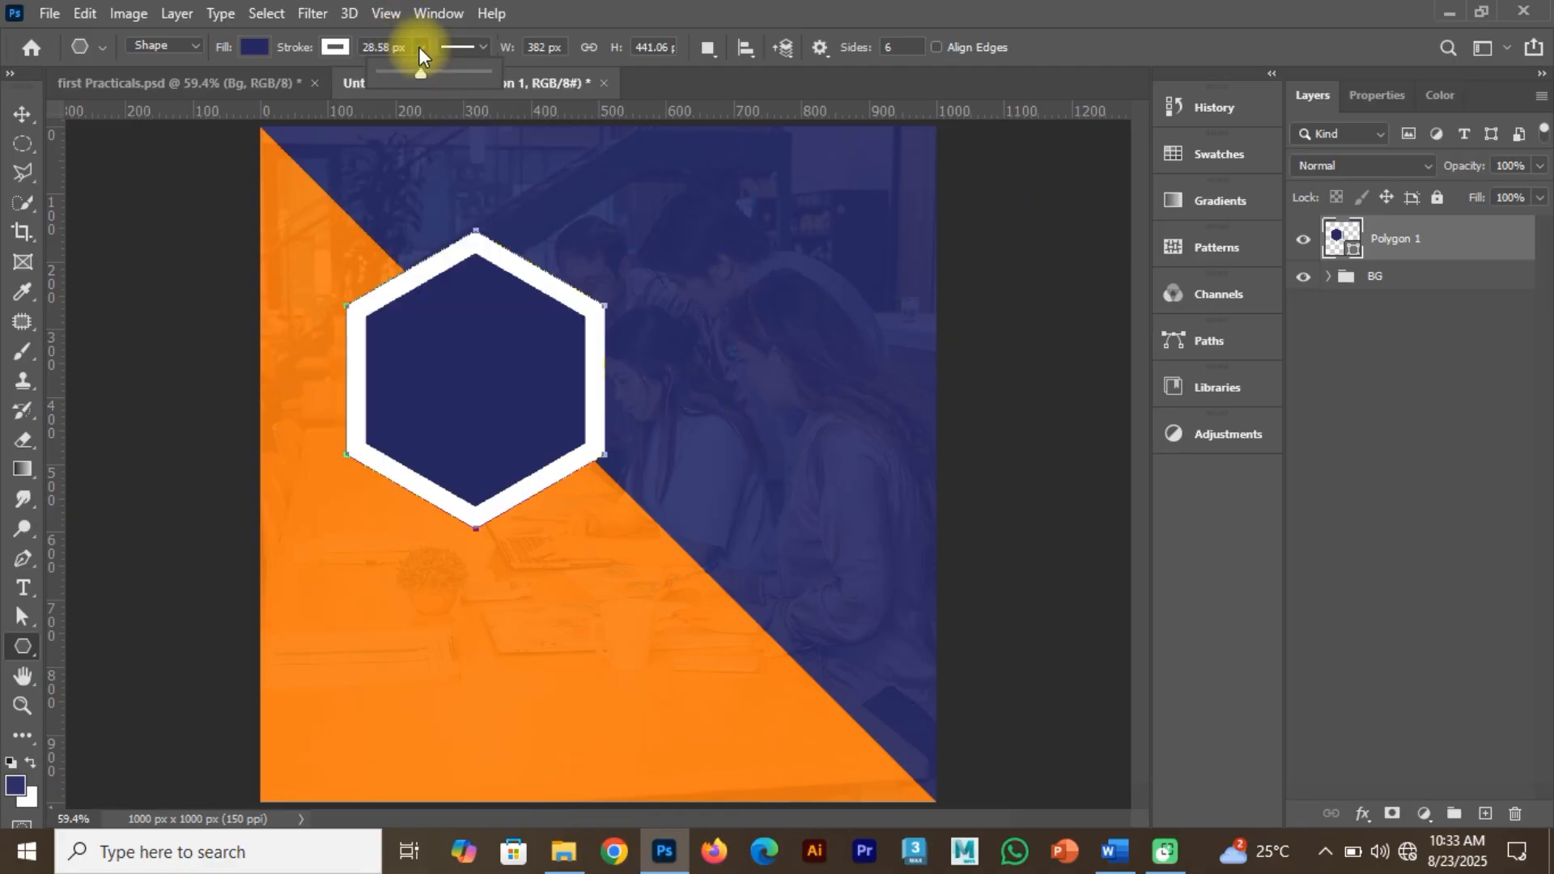
drag(406, 71, 405, 71)
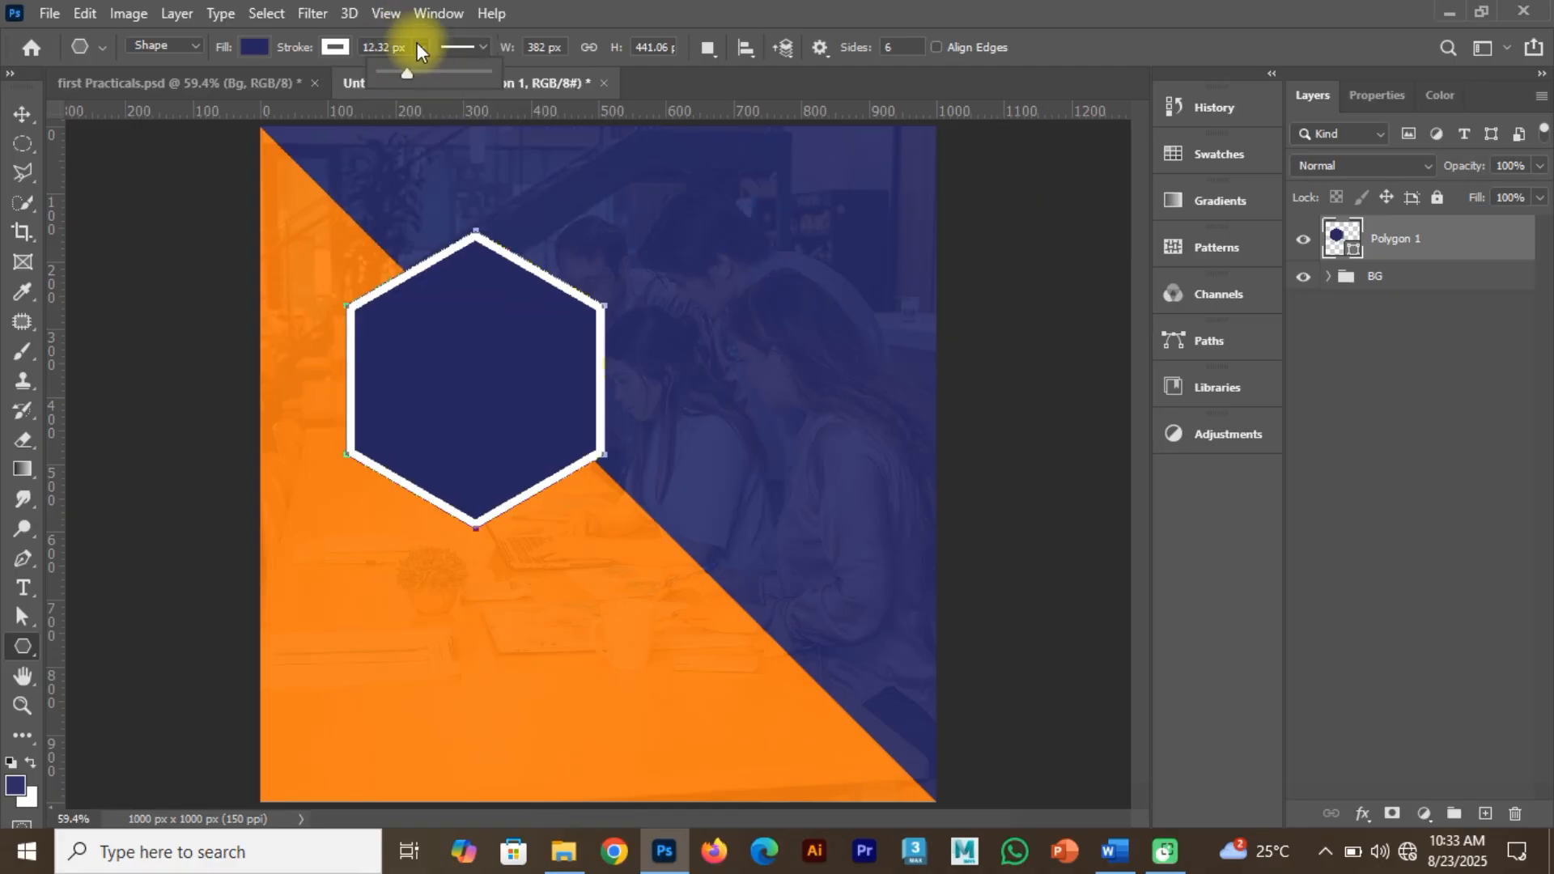
Try the dotted stroke style on the hexagon, and switch back to the solid line.
click(479, 45)
click(491, 184)
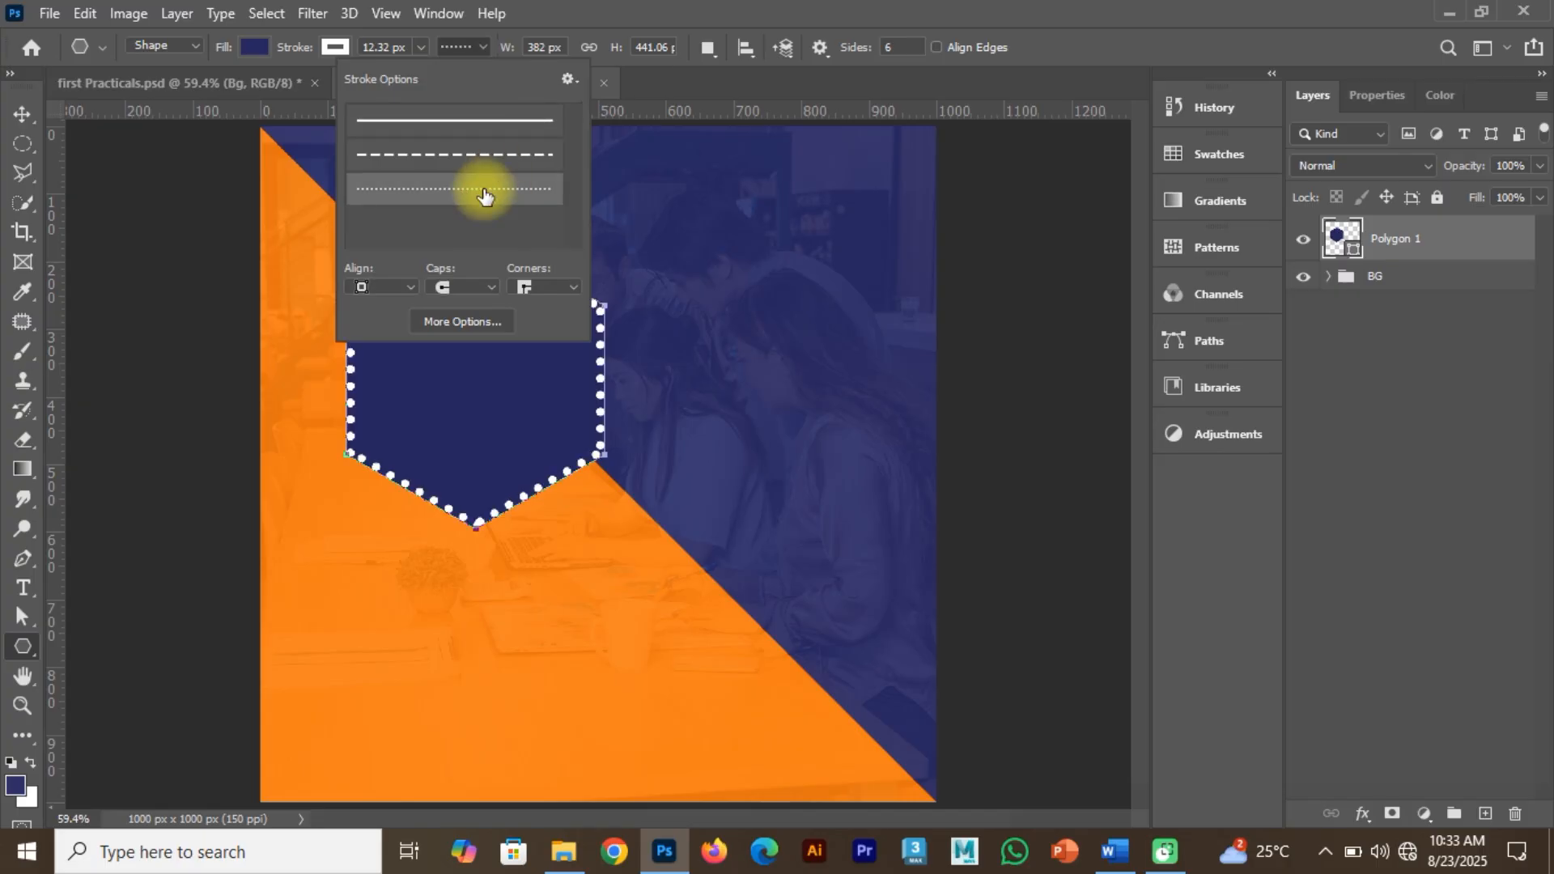
click(477, 42)
click(477, 47)
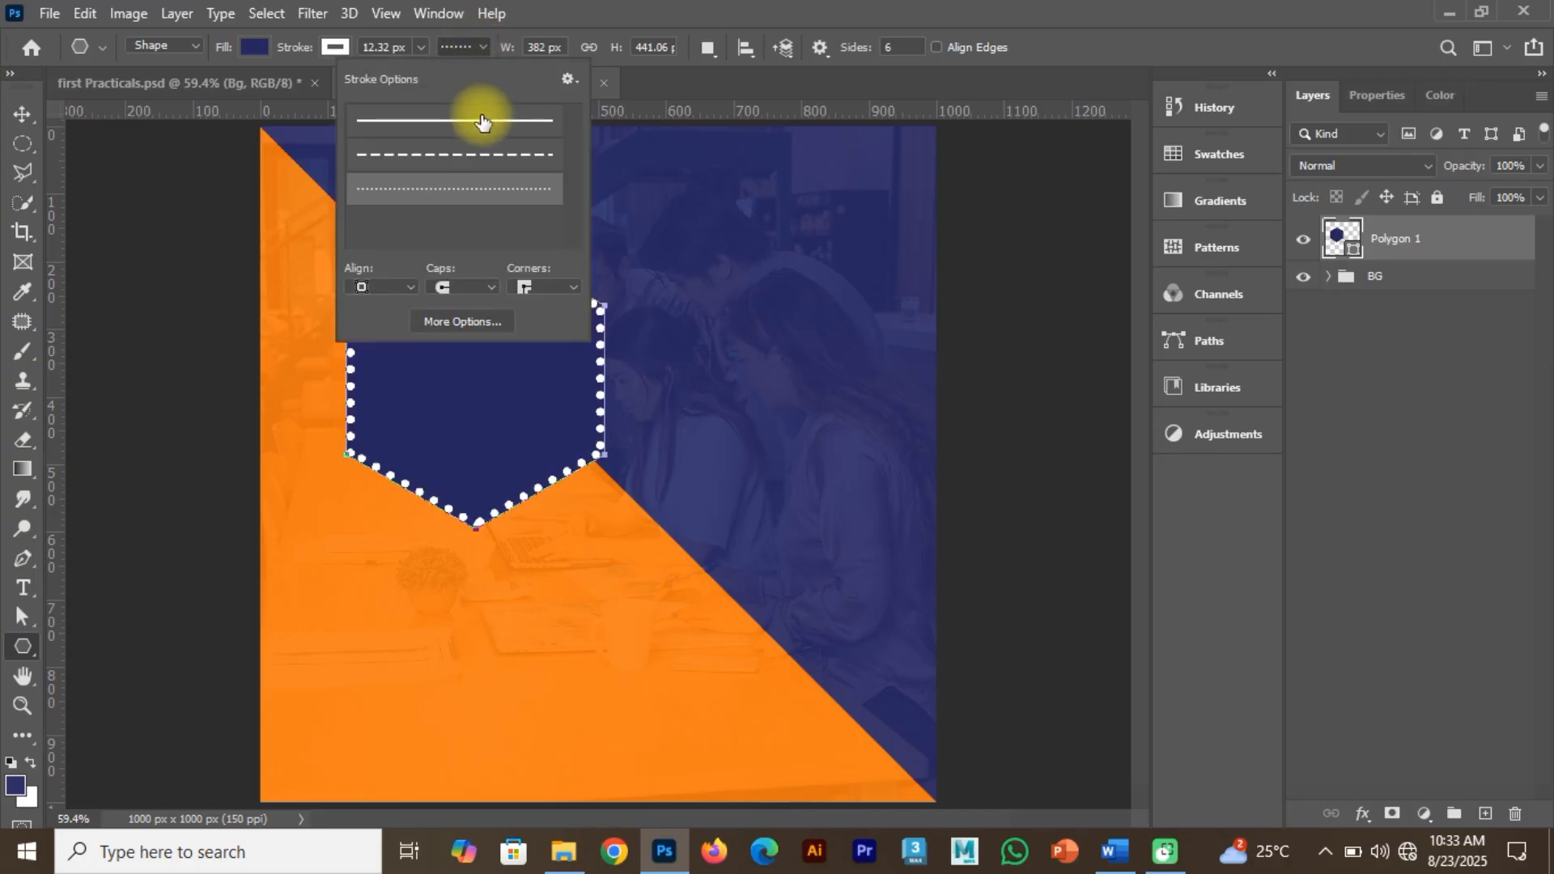
click(478, 120)
Reduce the hexagon's stroke width to about 6.90 px.
click(418, 49)
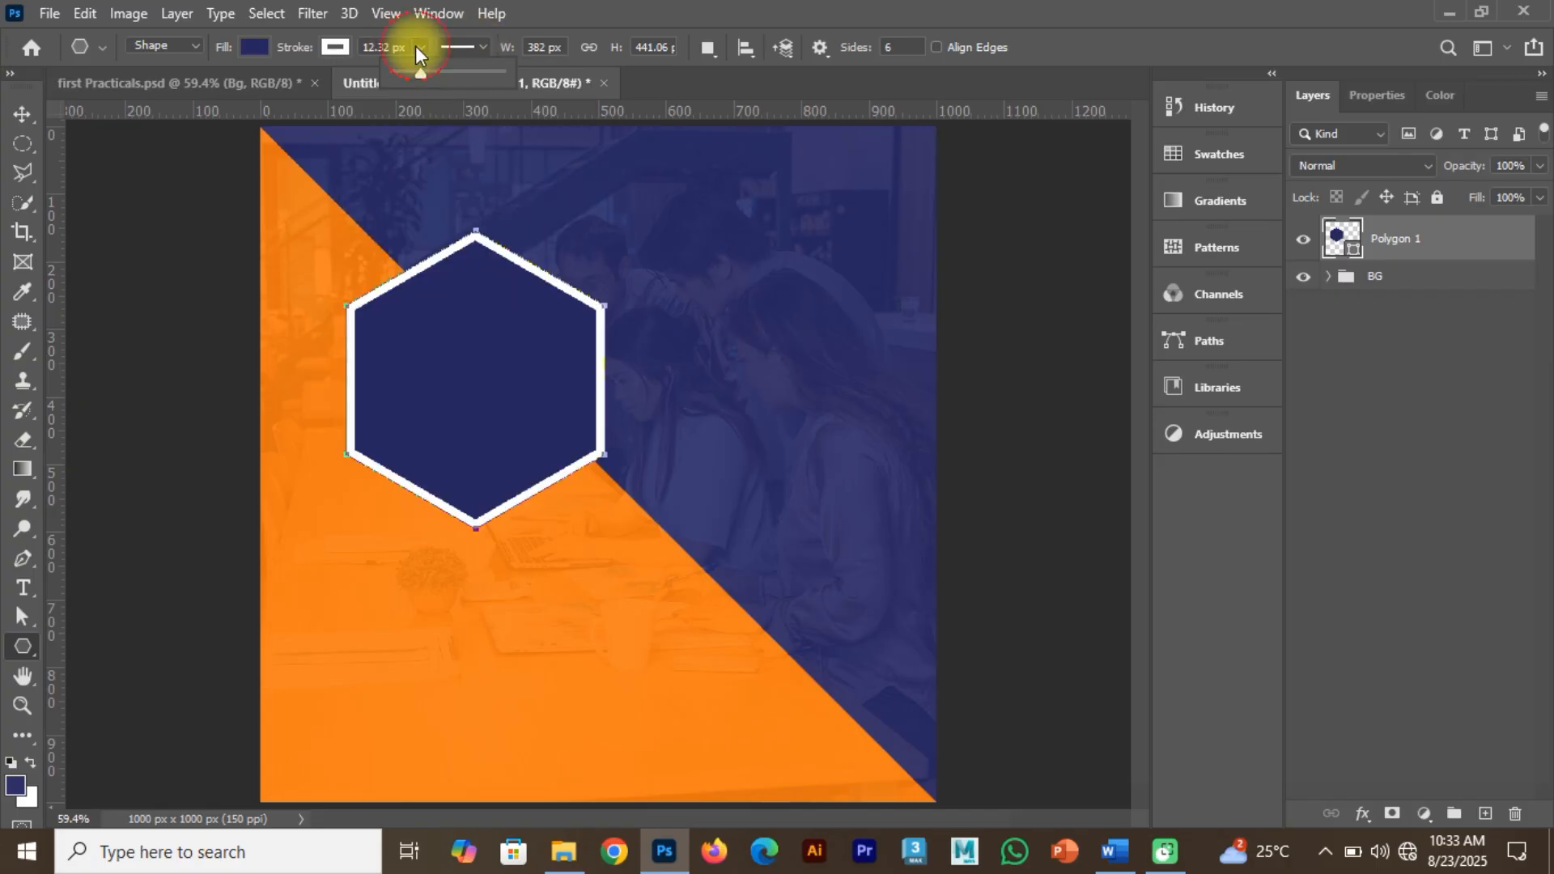
drag(424, 73, 414, 71)
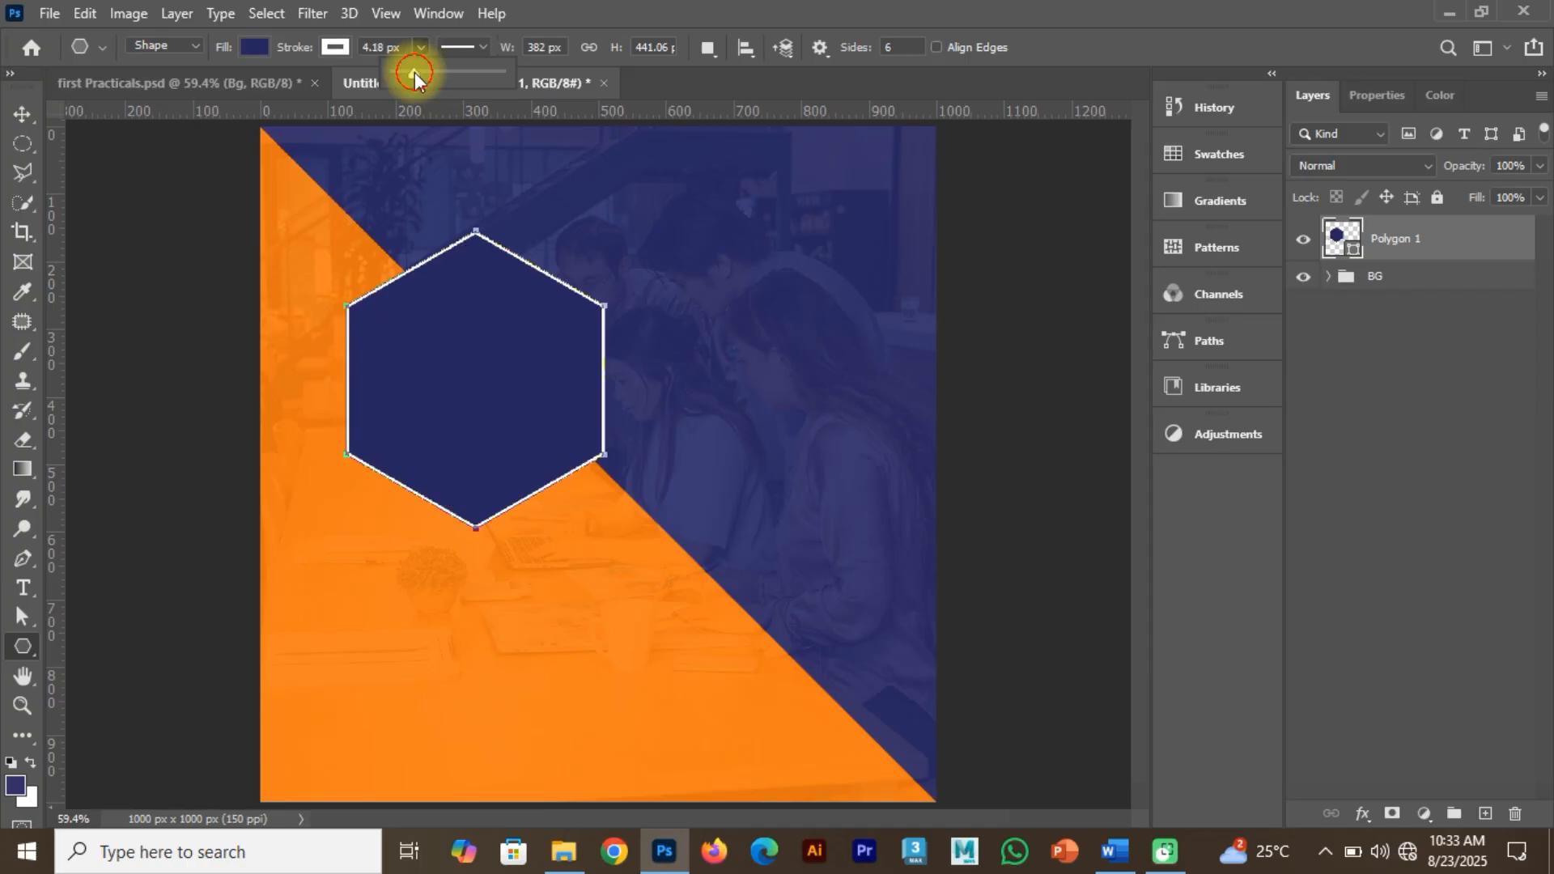
drag(418, 76, 416, 72)
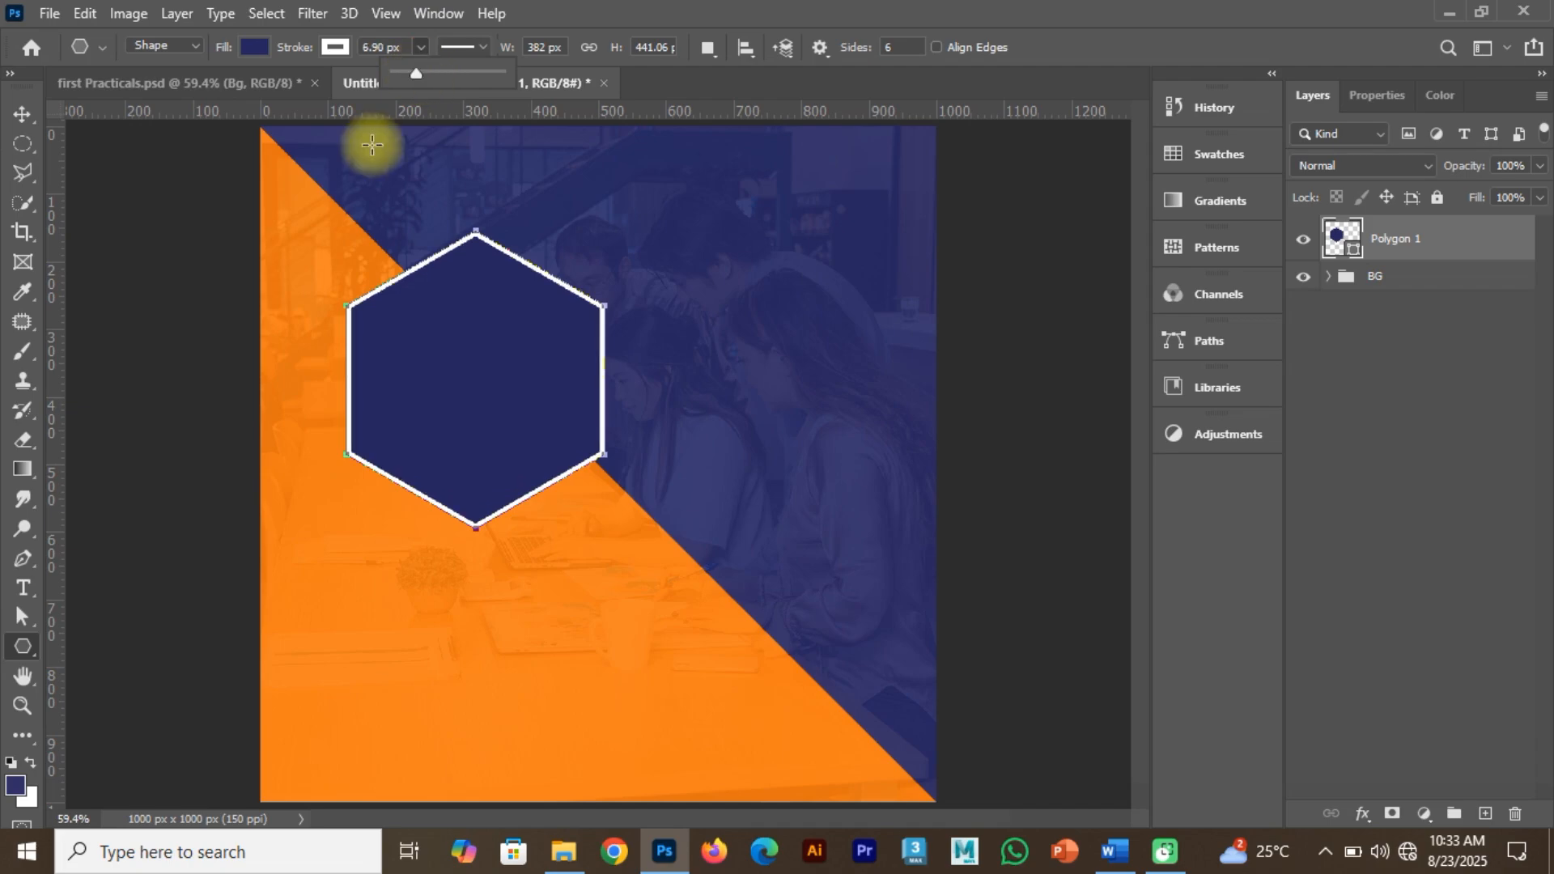
click(21, 114)
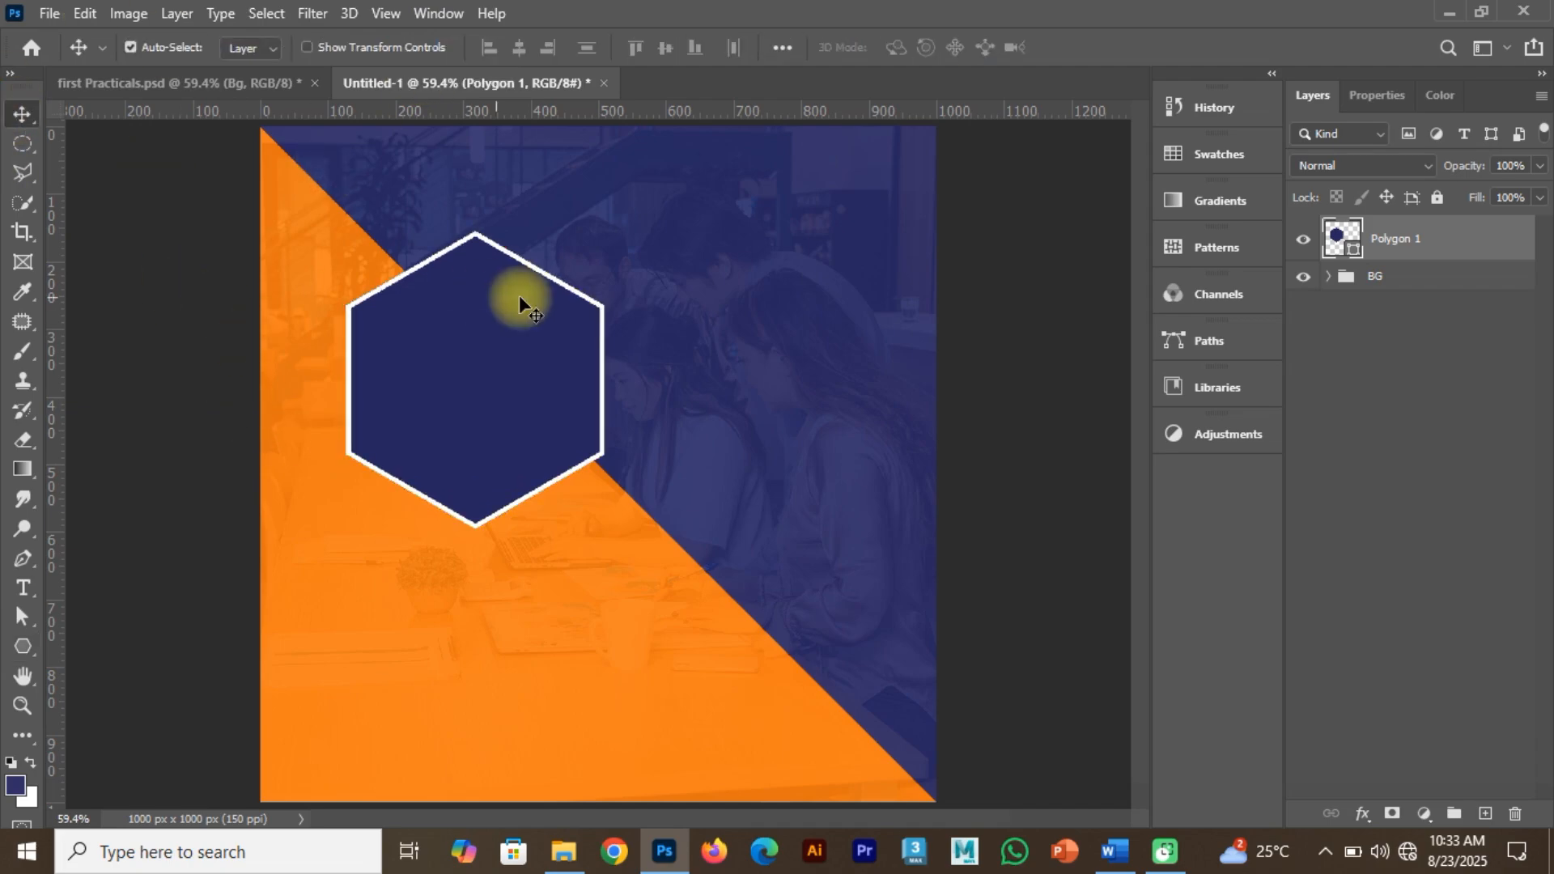
Compare the hexagon layout with the one in first Practicals.psd, and return to Untitled-1.
click(638, 327)
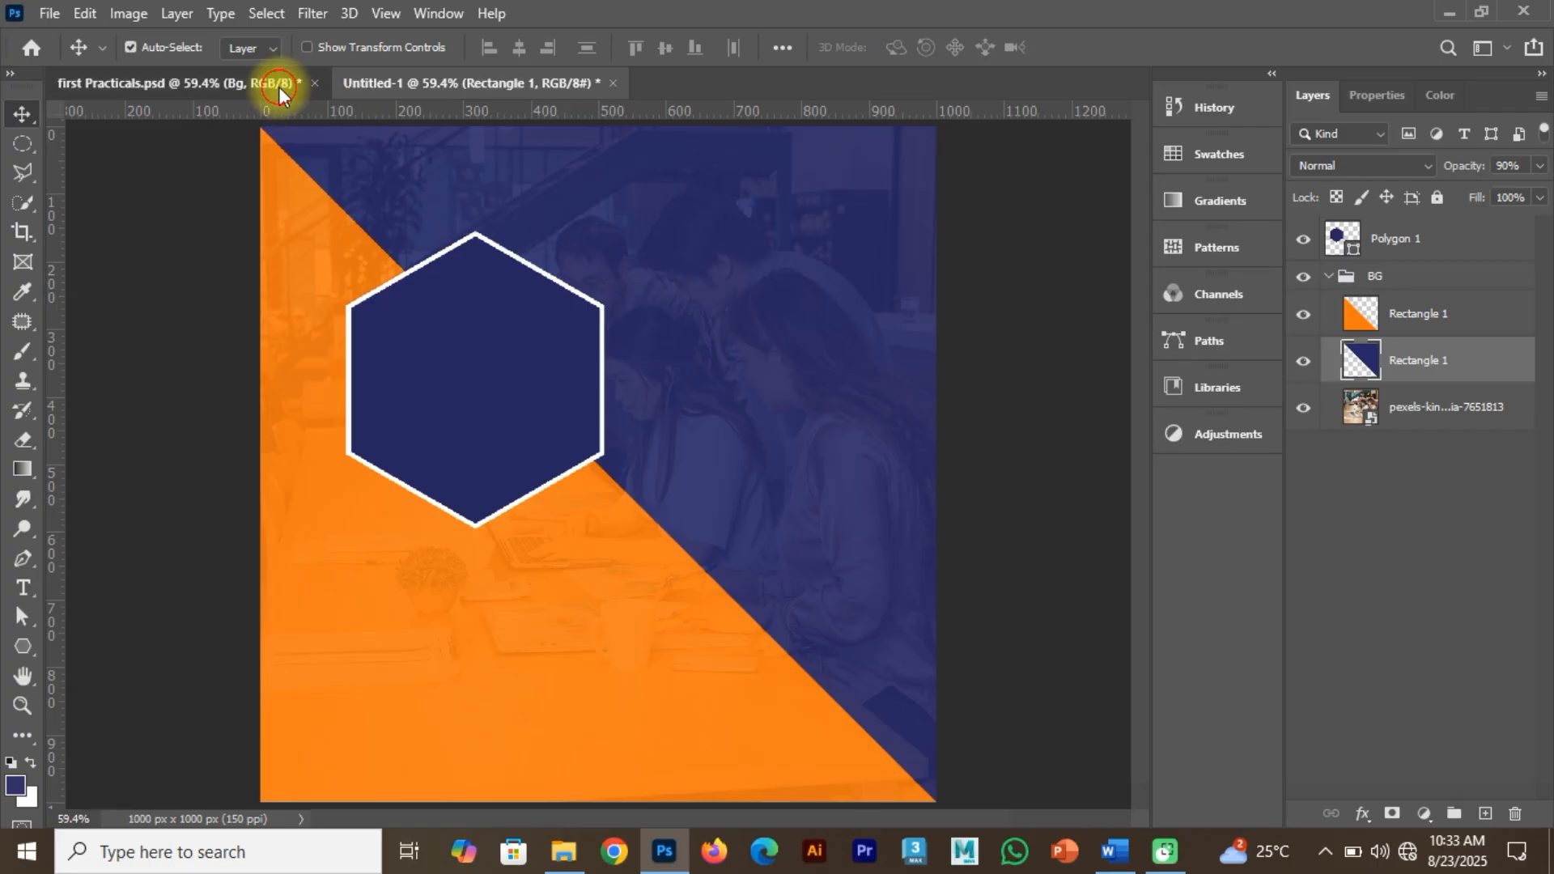
click(242, 82)
click(395, 80)
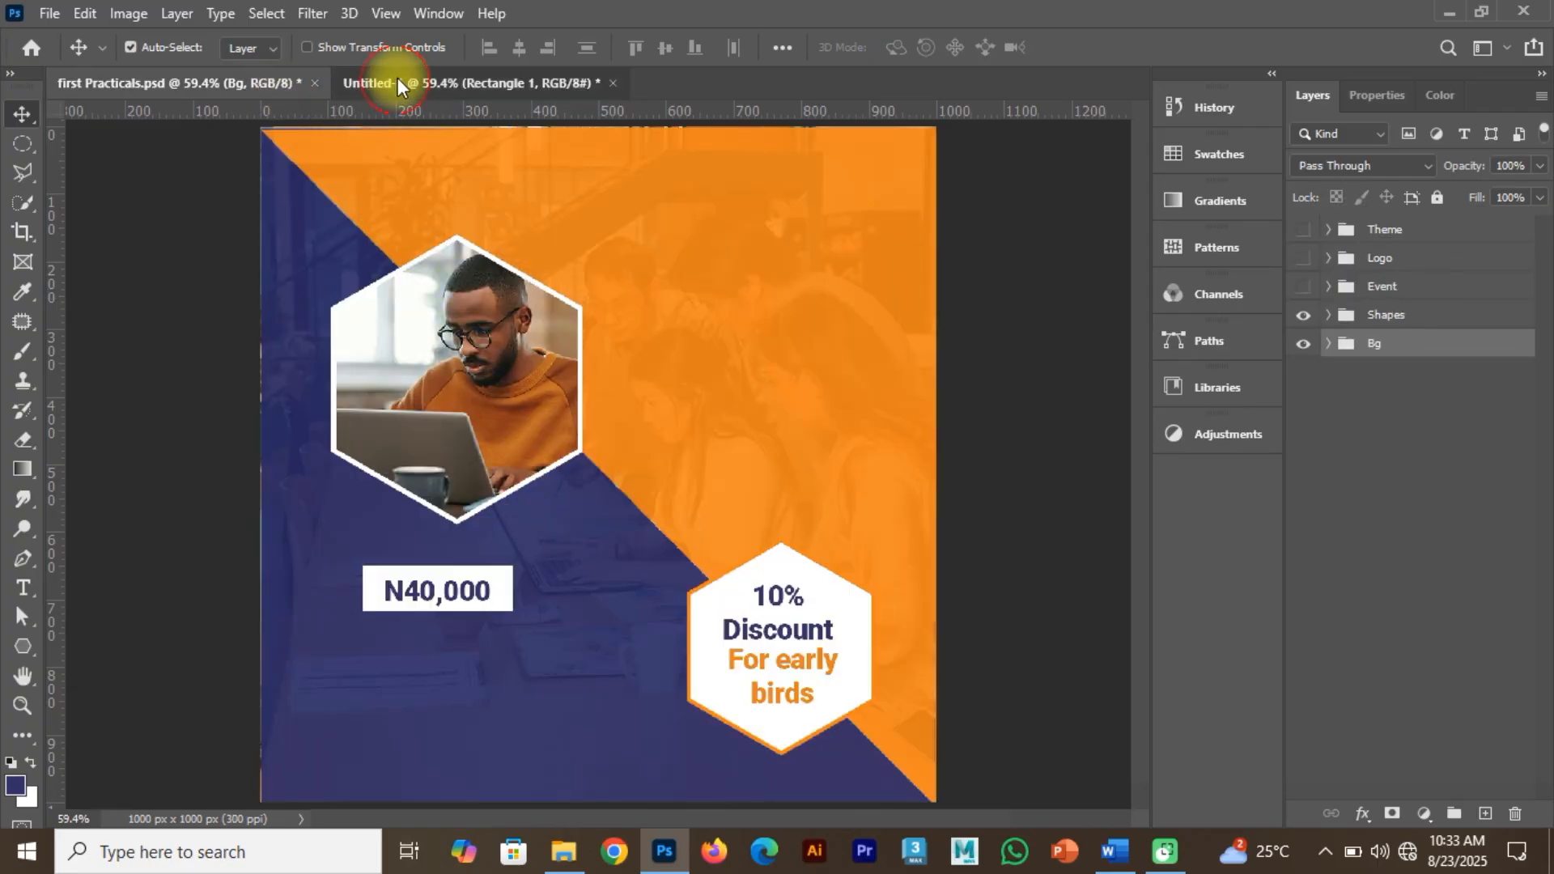
Duplicate the hexagon onto the lower part of the diagonal and scale the copy to about 79.32%, centred near X 724.5, Y 712 px.
click(443, 338)
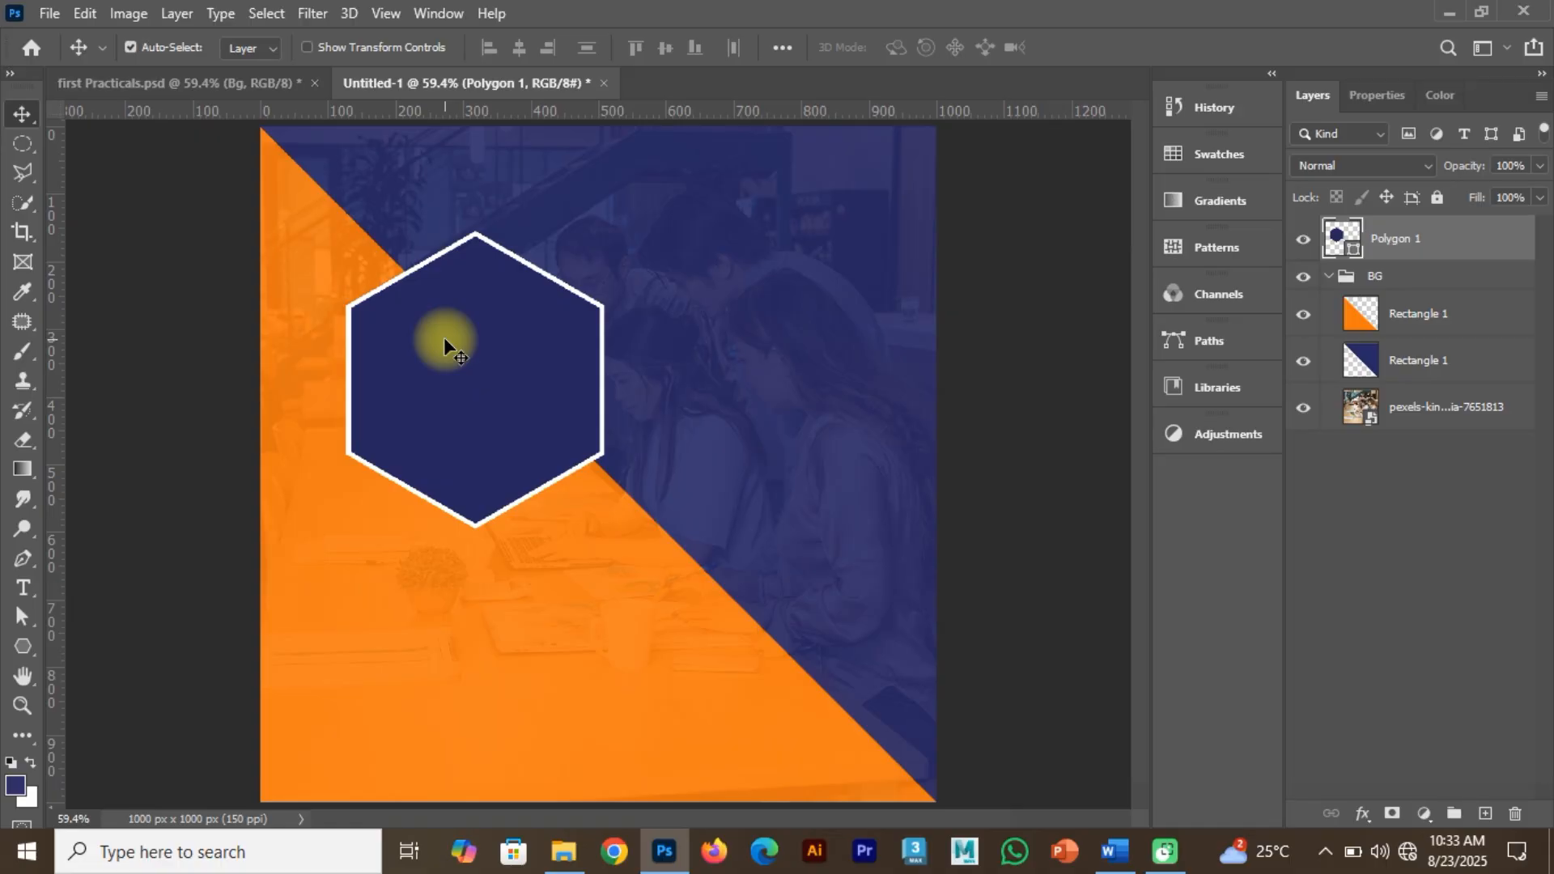
click(467, 376)
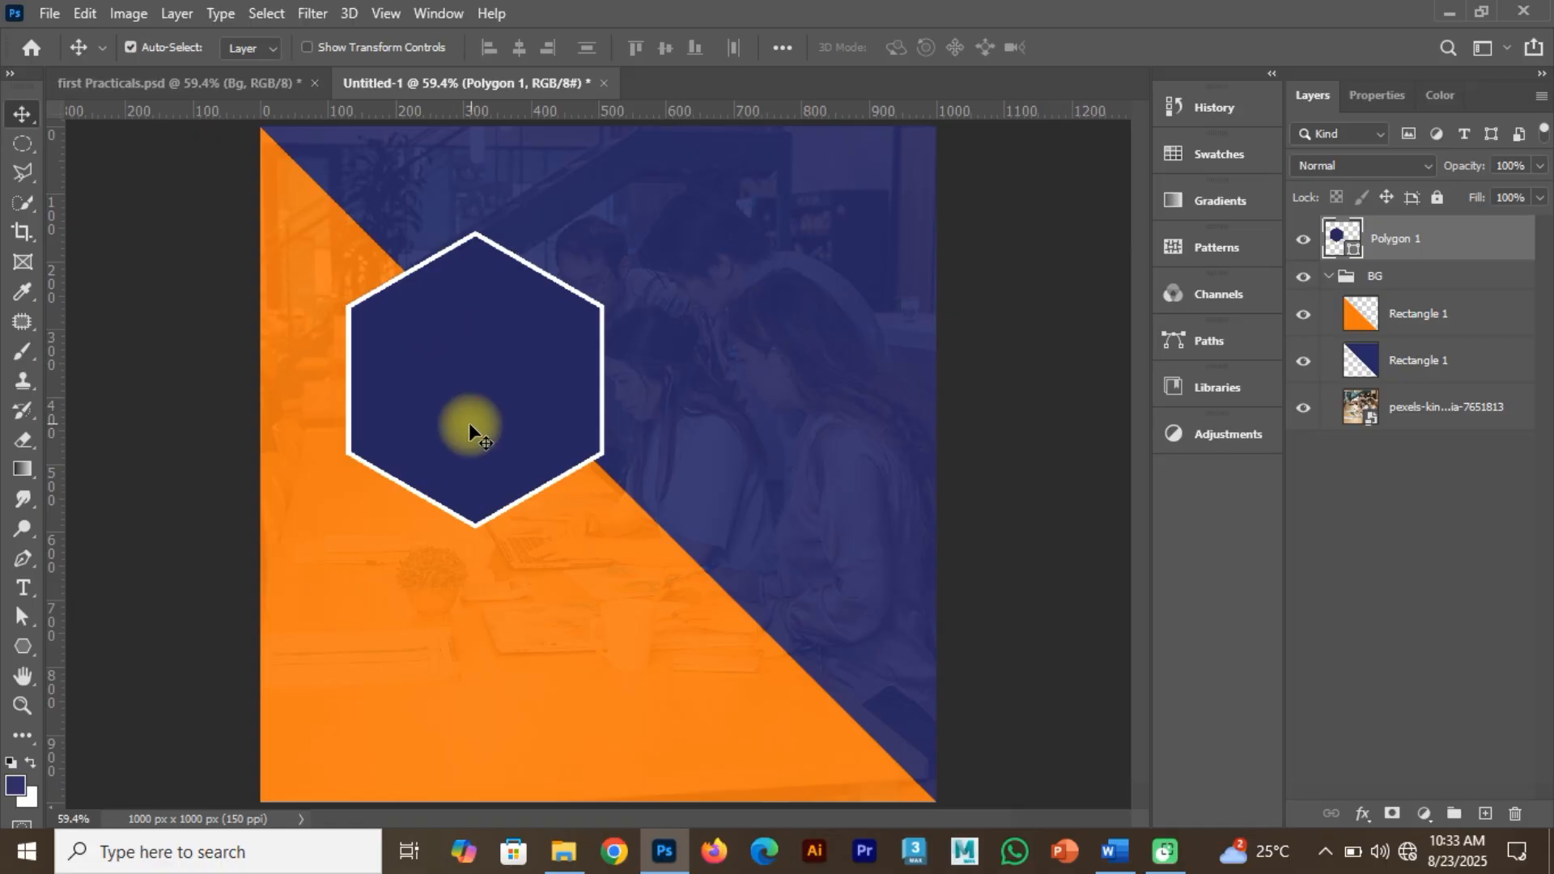
drag(499, 372, 777, 583)
key(ctrl+t)
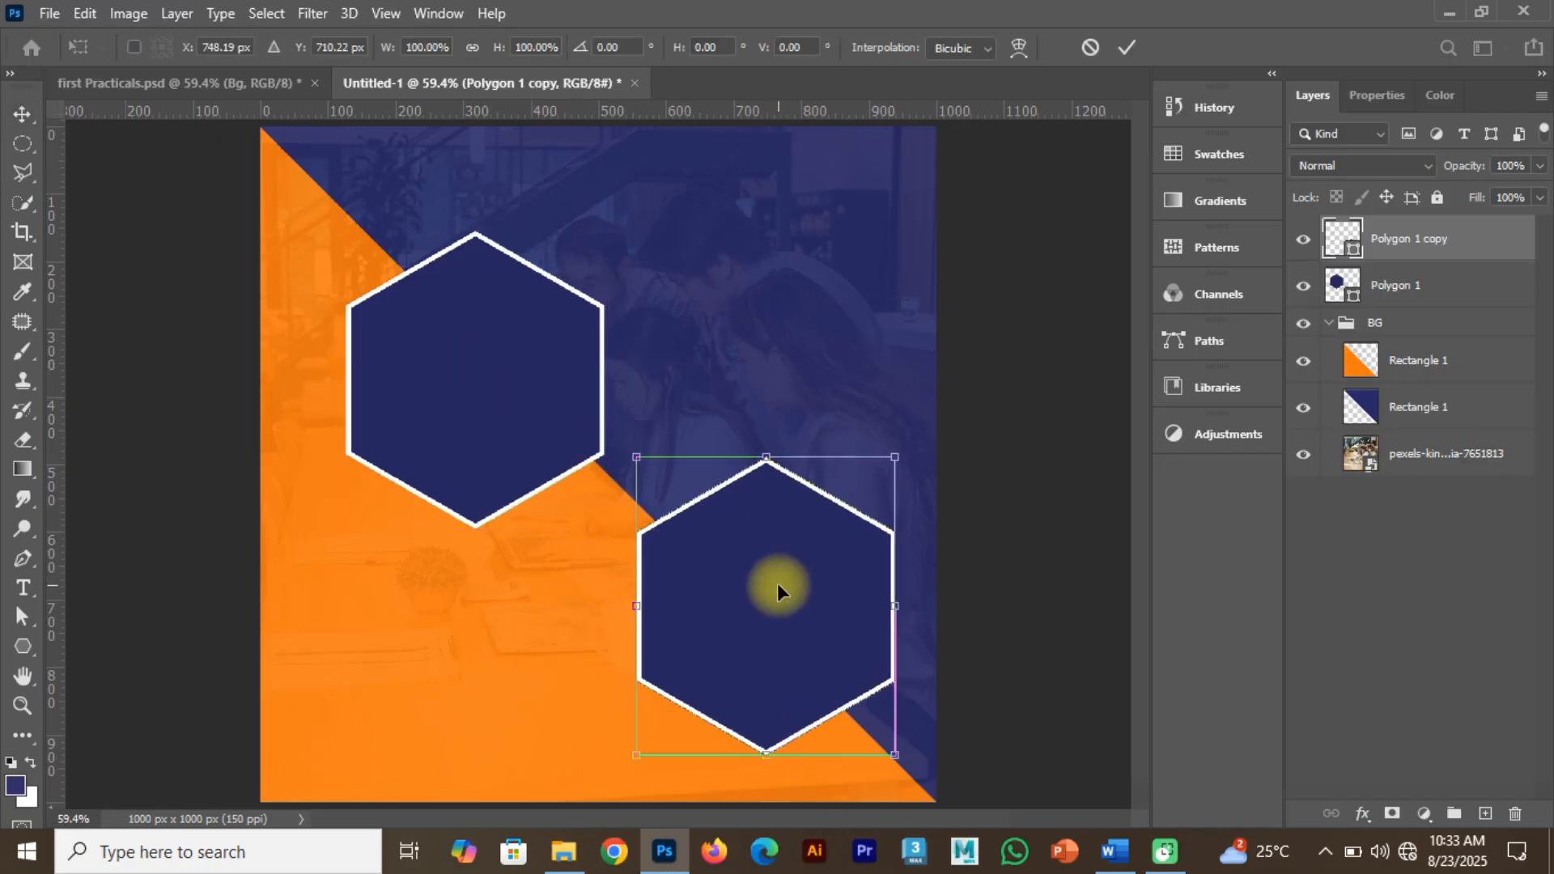
click(635, 458)
drag(635, 458, 654, 487)
drag(765, 581, 759, 580)
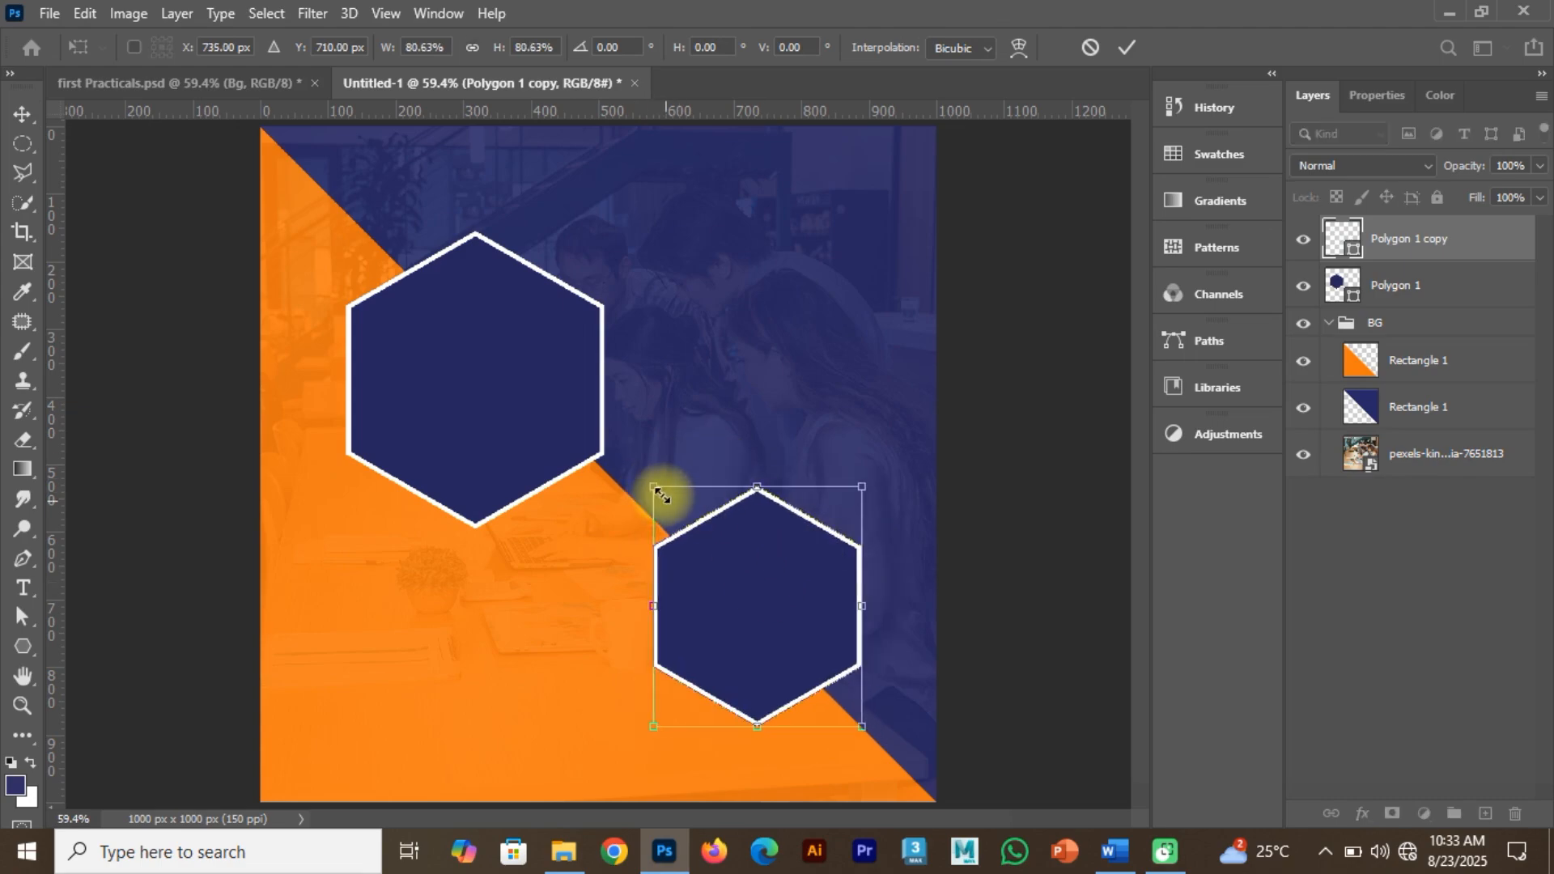
drag(655, 489, 659, 493)
click(759, 580)
drag(759, 582, 754, 580)
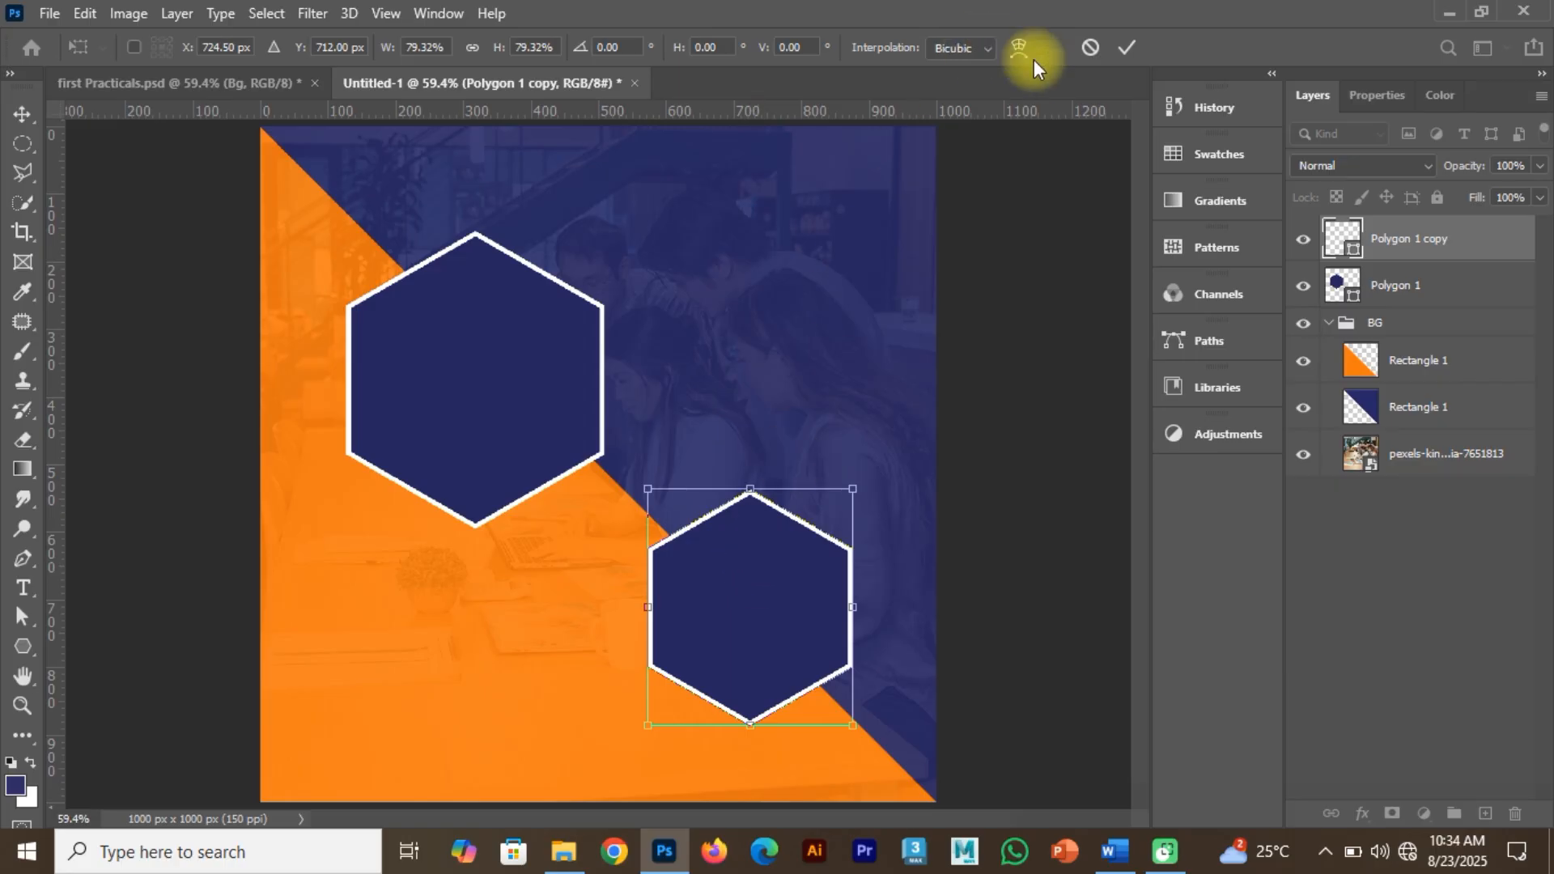
click(1125, 49)
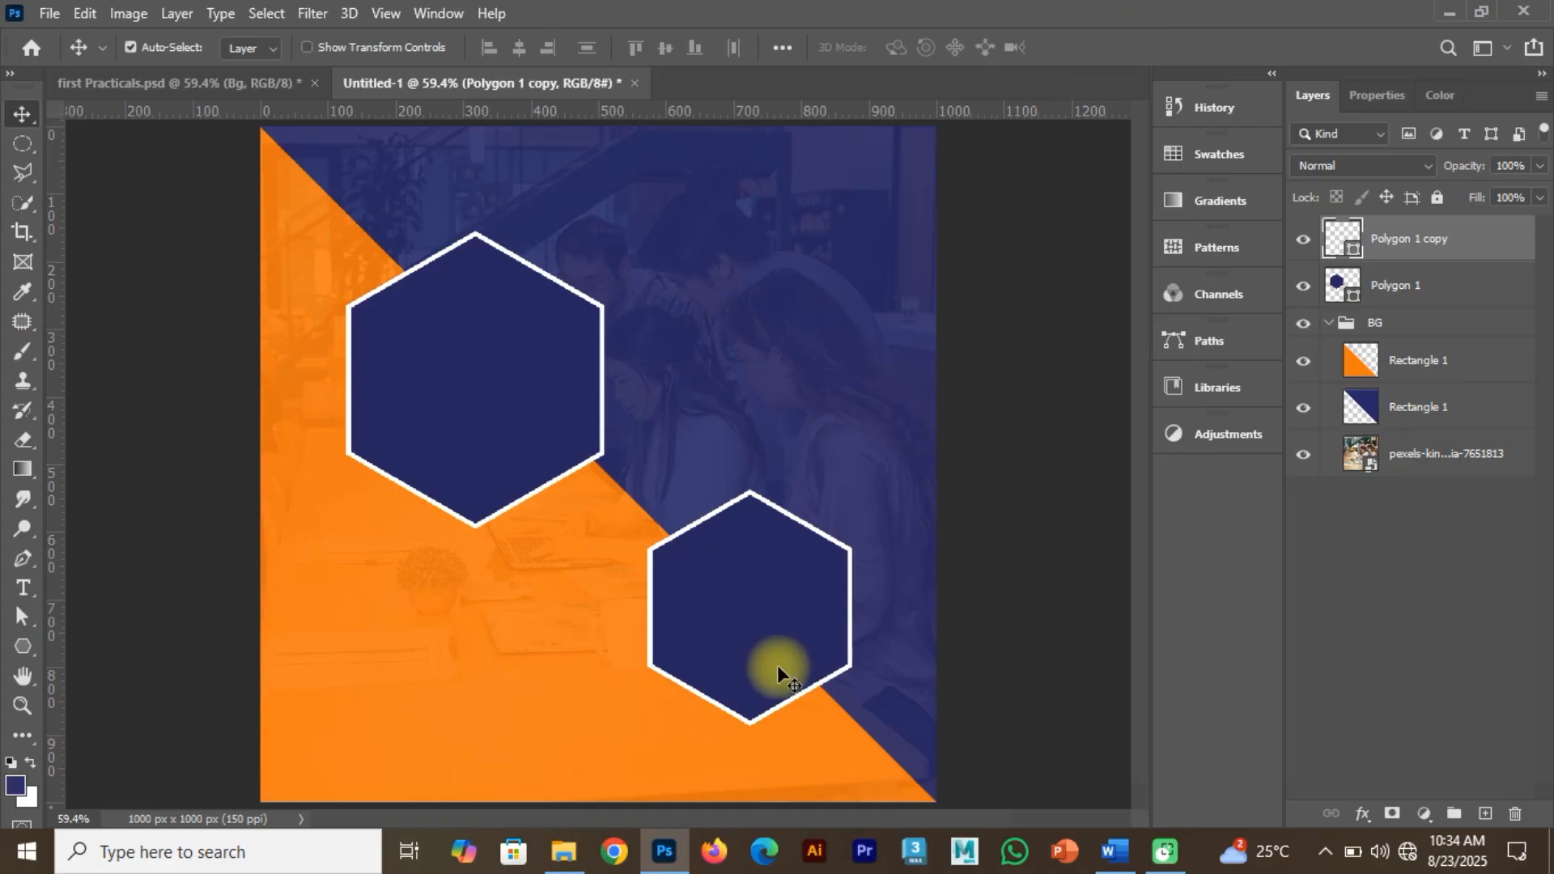
Change the smaller hexagon's fill to orange f2811d, sampled from the orange area of the canvas.
double_click(1345, 243)
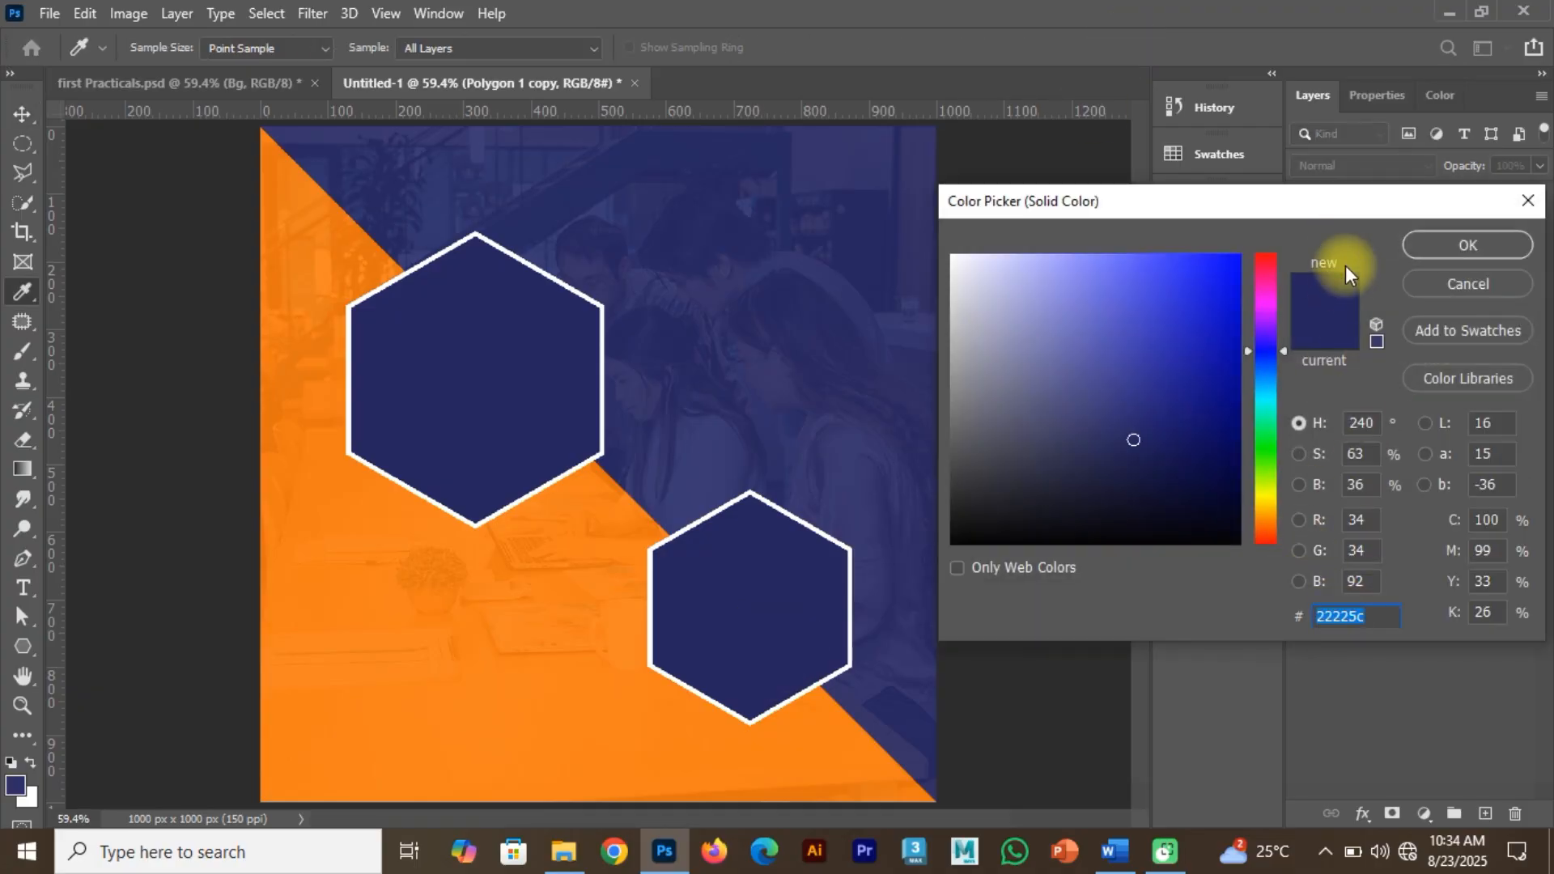
click(1461, 283)
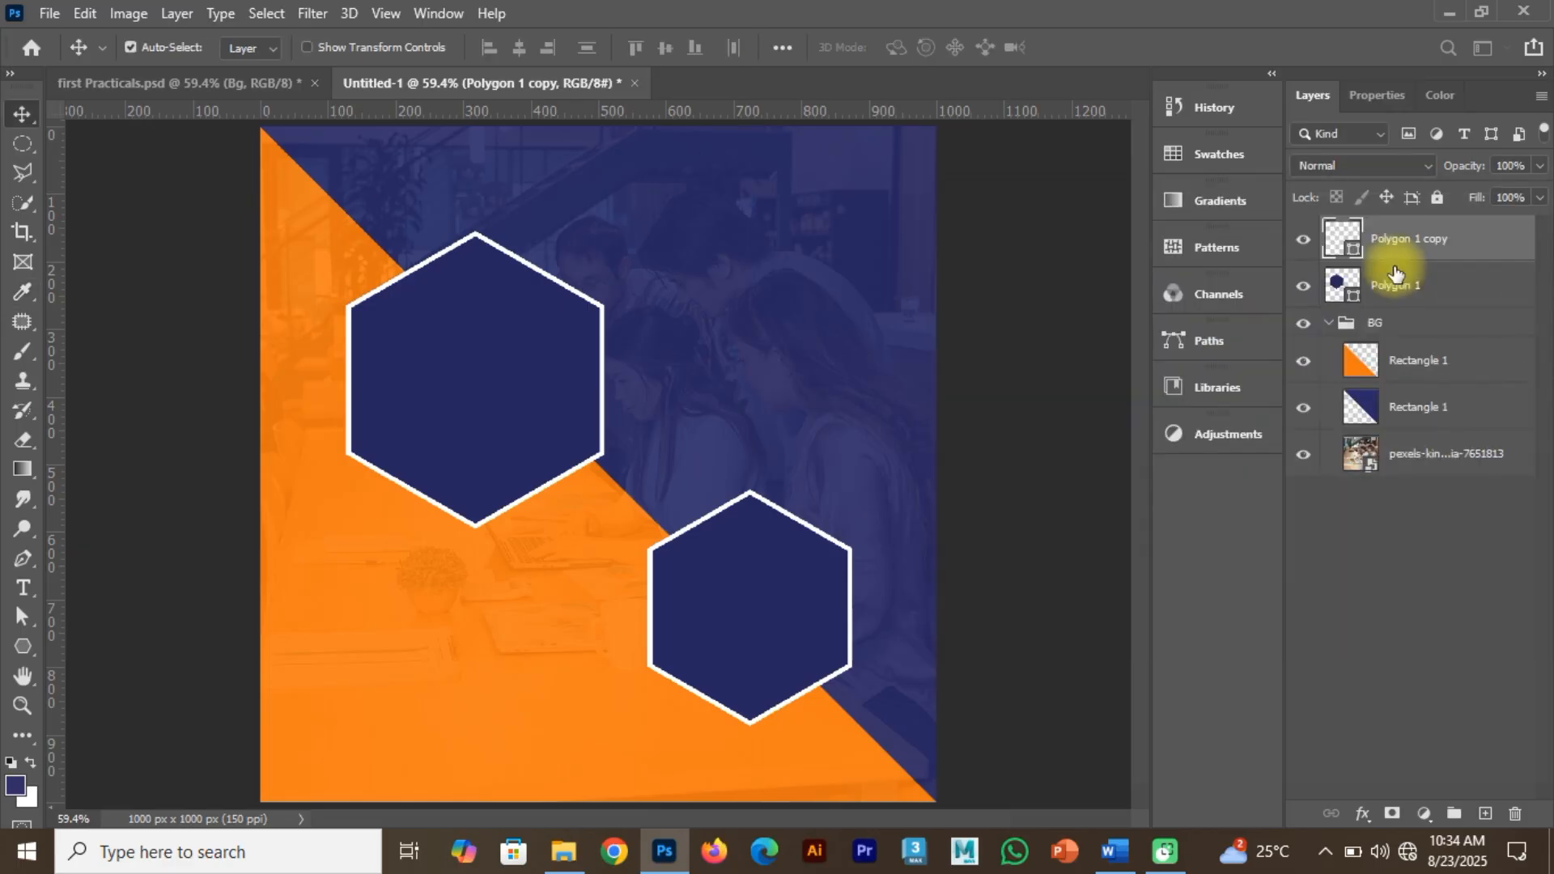
double_click(1345, 237)
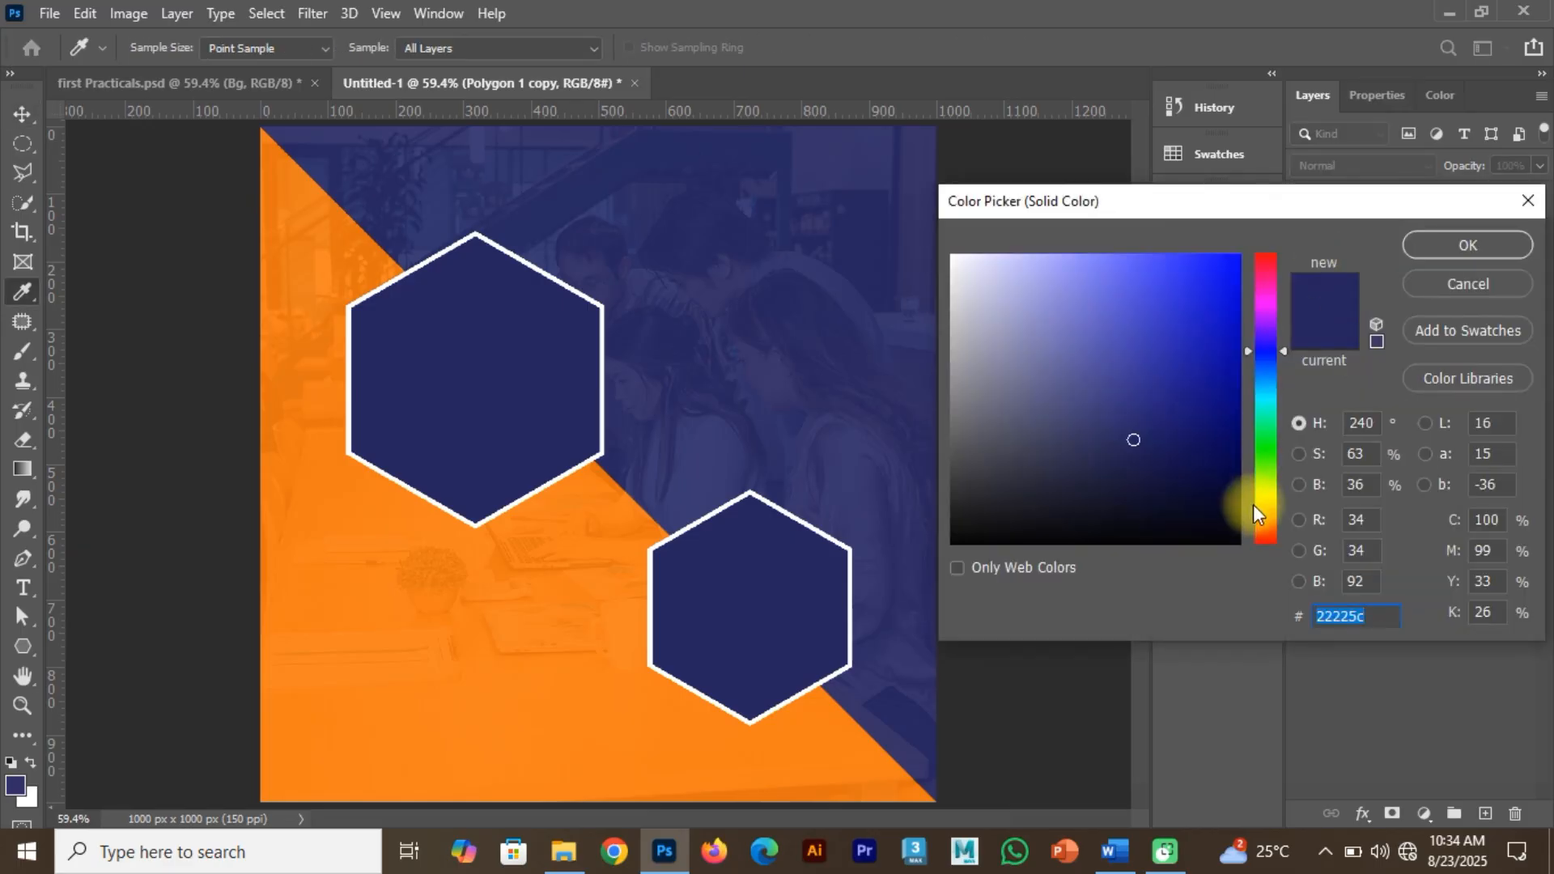
click(584, 615)
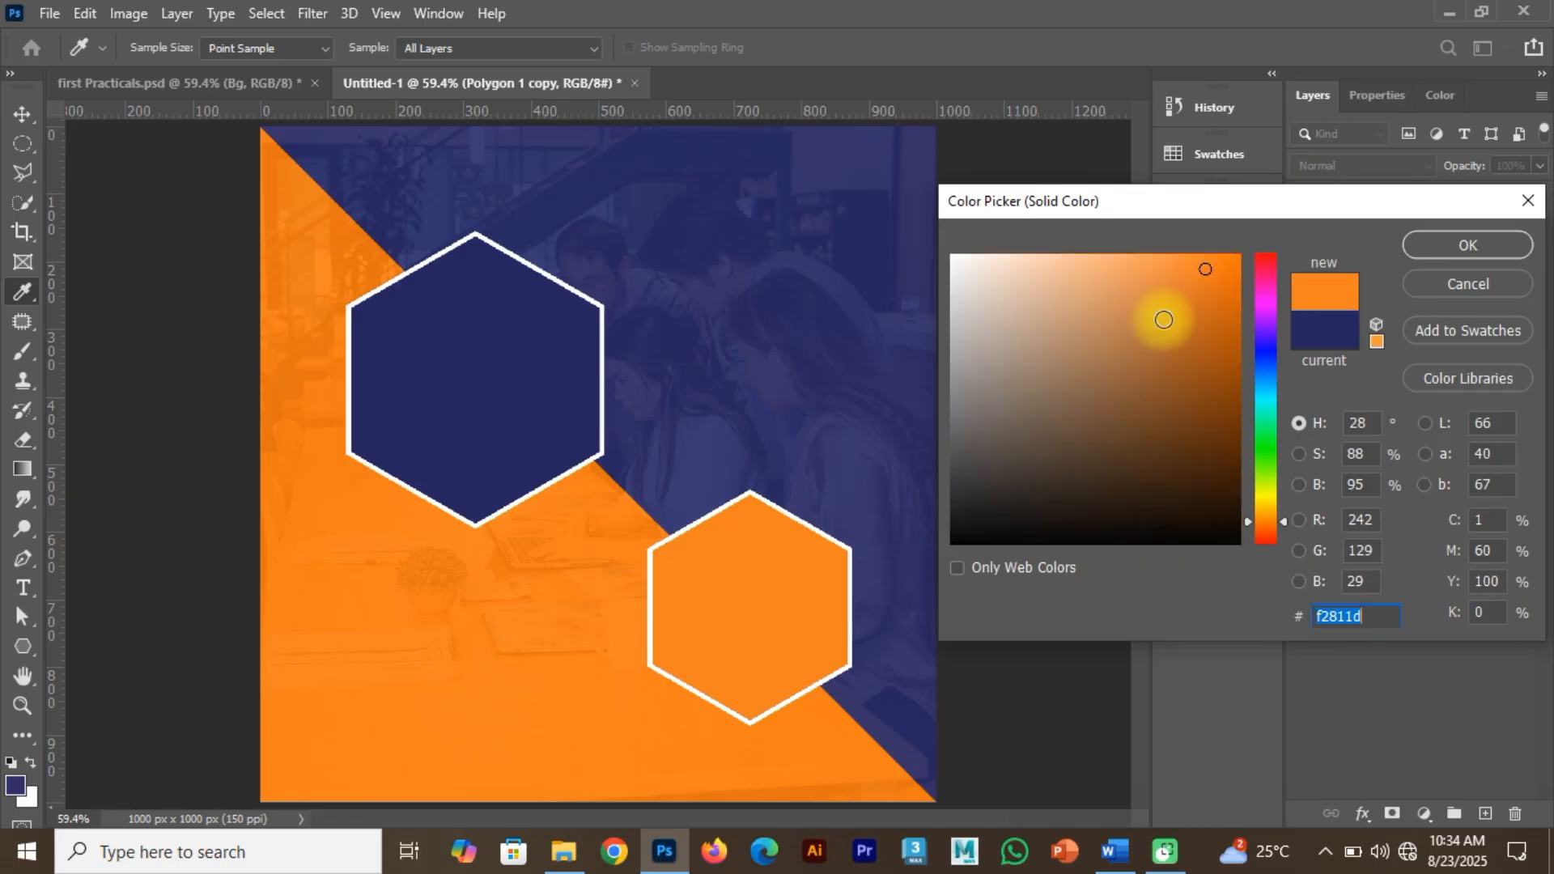
click(1424, 246)
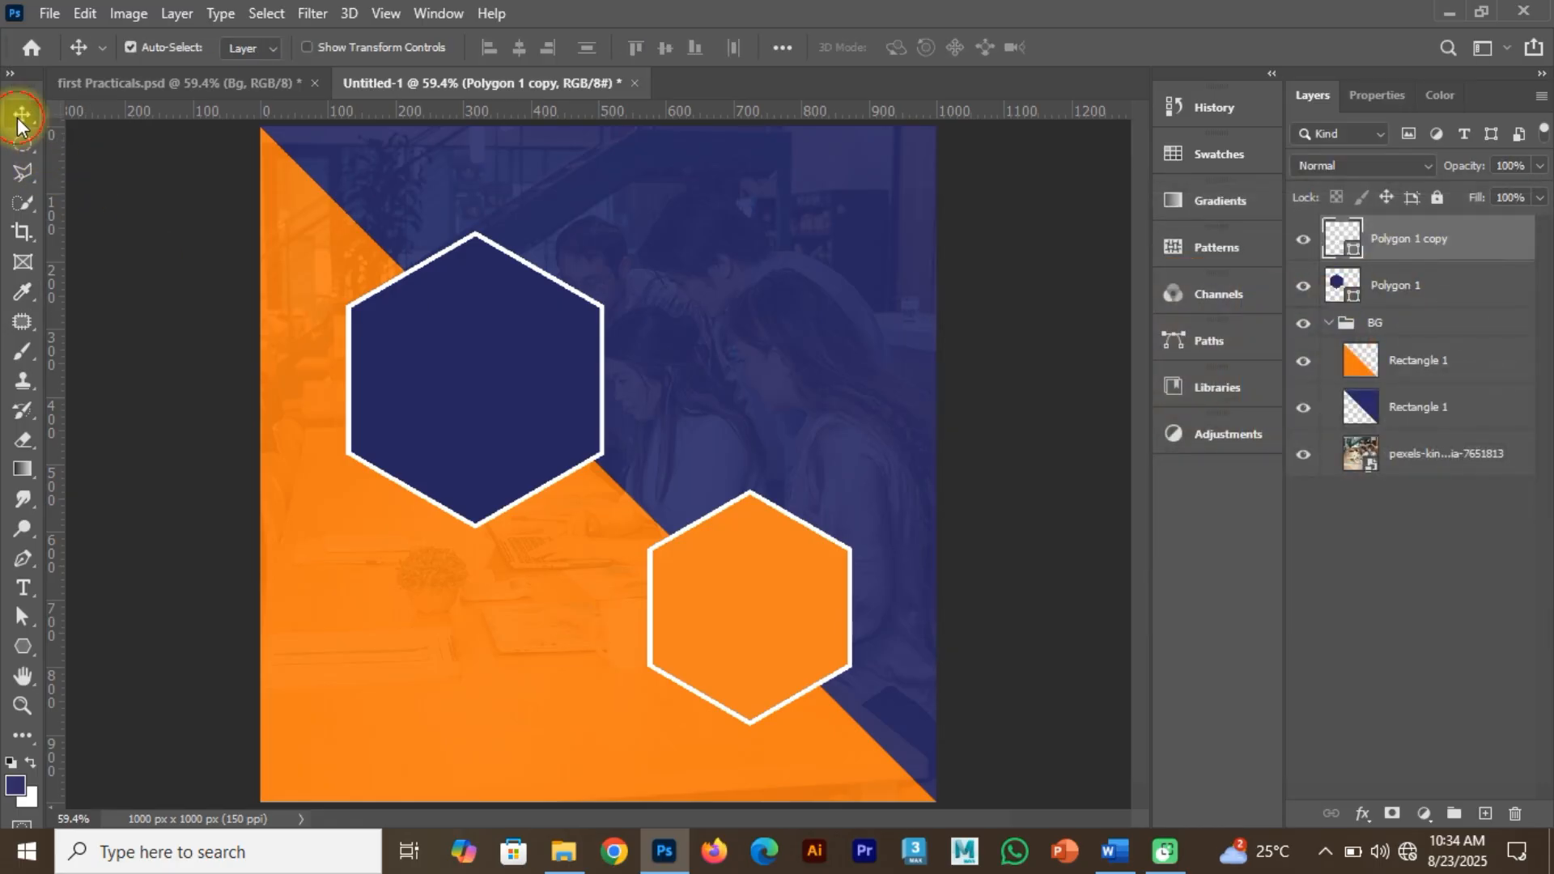
click(423, 721)
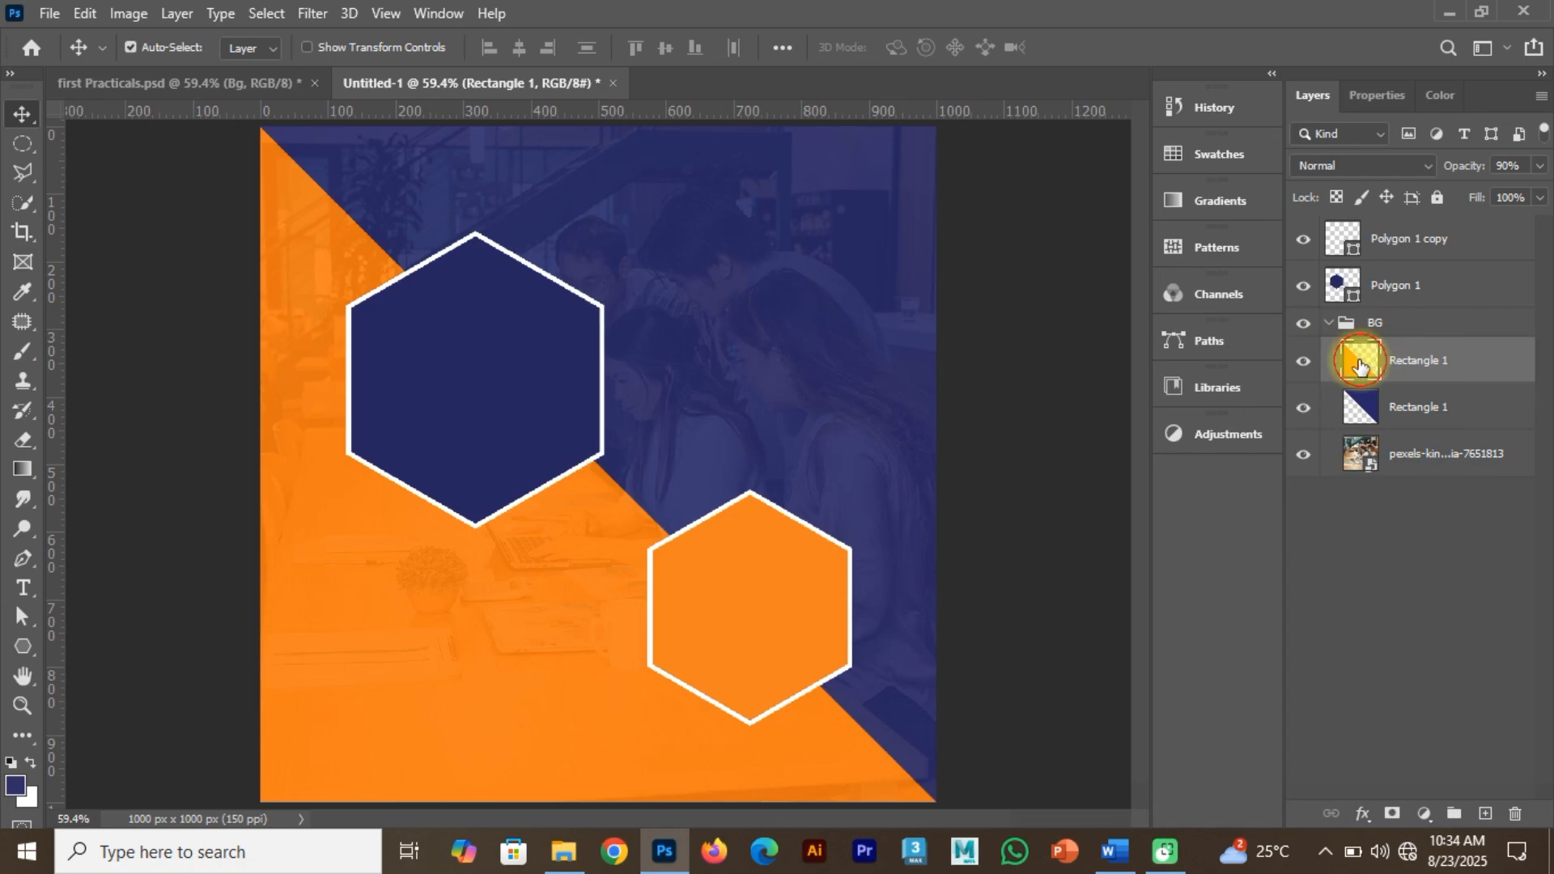
double_click(1364, 354)
key(Escape)
double_click(1366, 358)
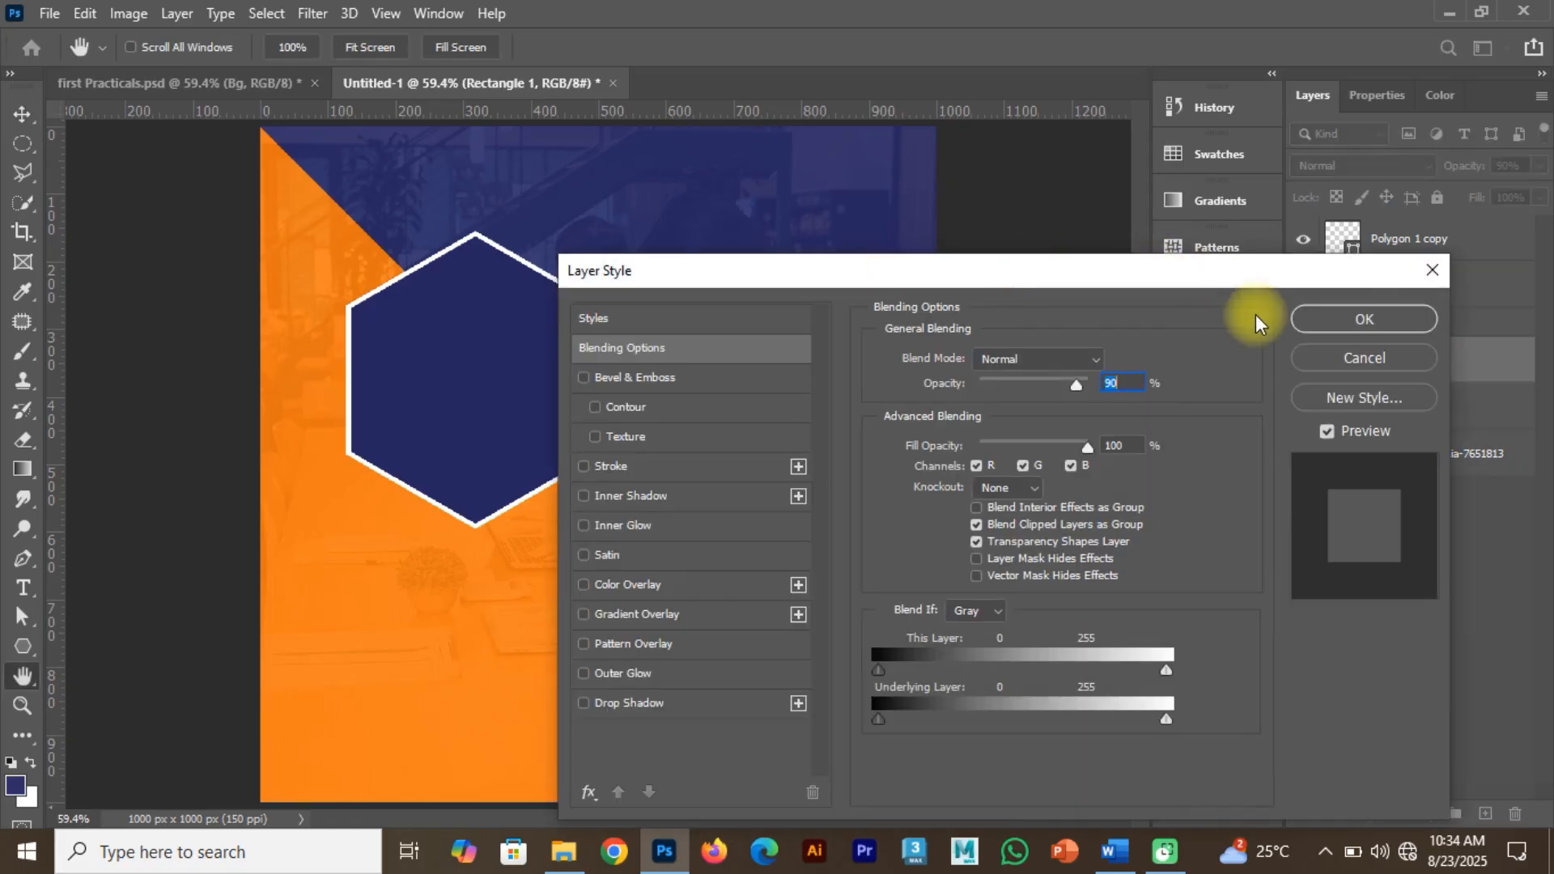
click(1429, 273)
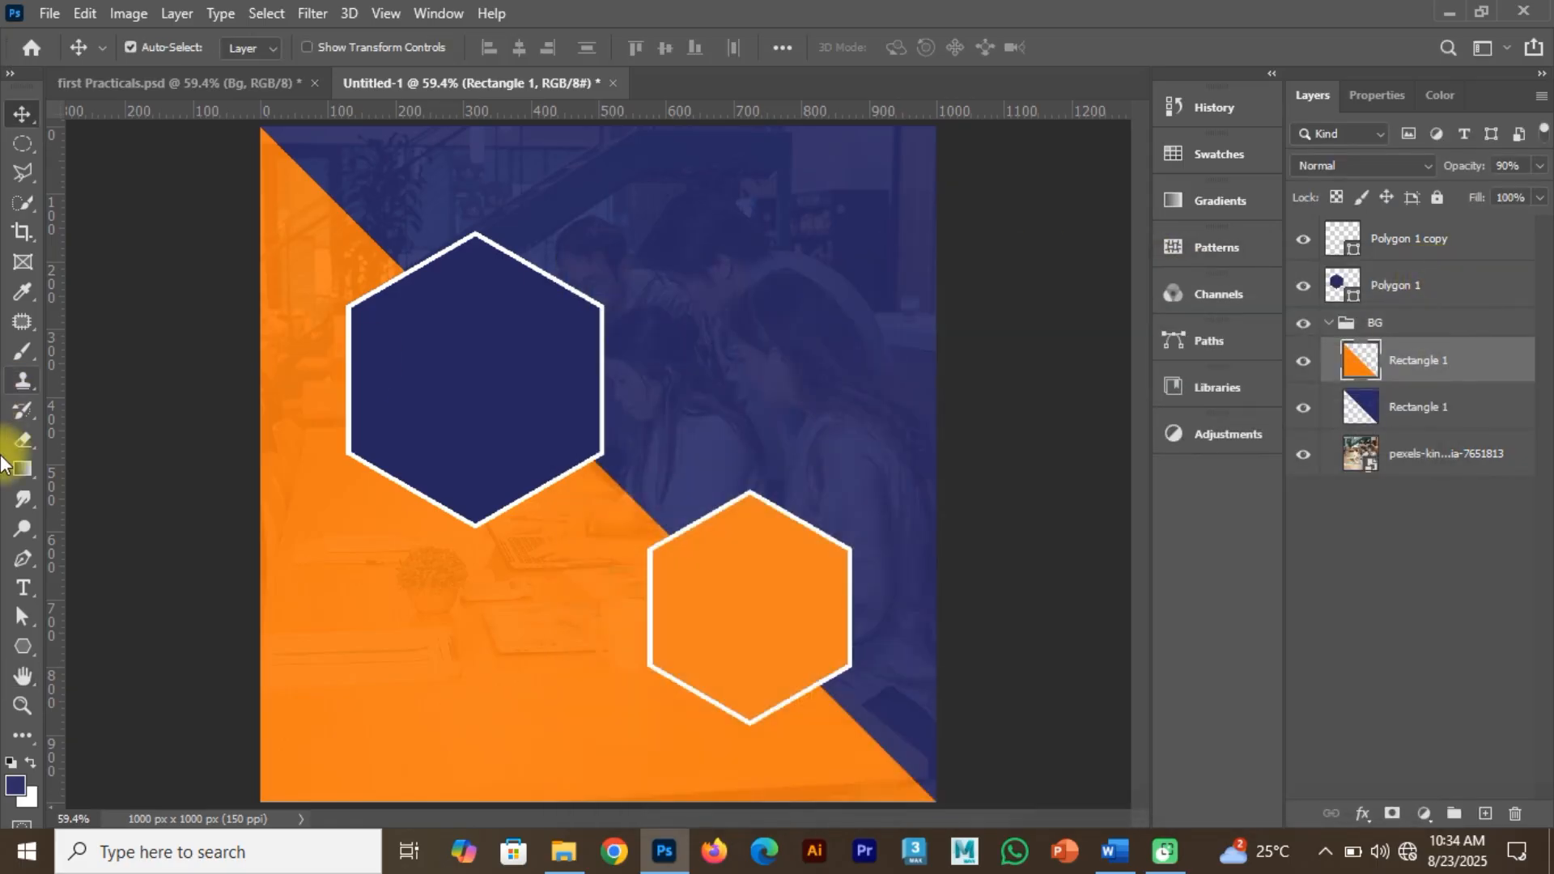
Try to change the orange triangle's fill to dark blue 2a2861, sampled from the blue area of the canvas.
click(24, 645)
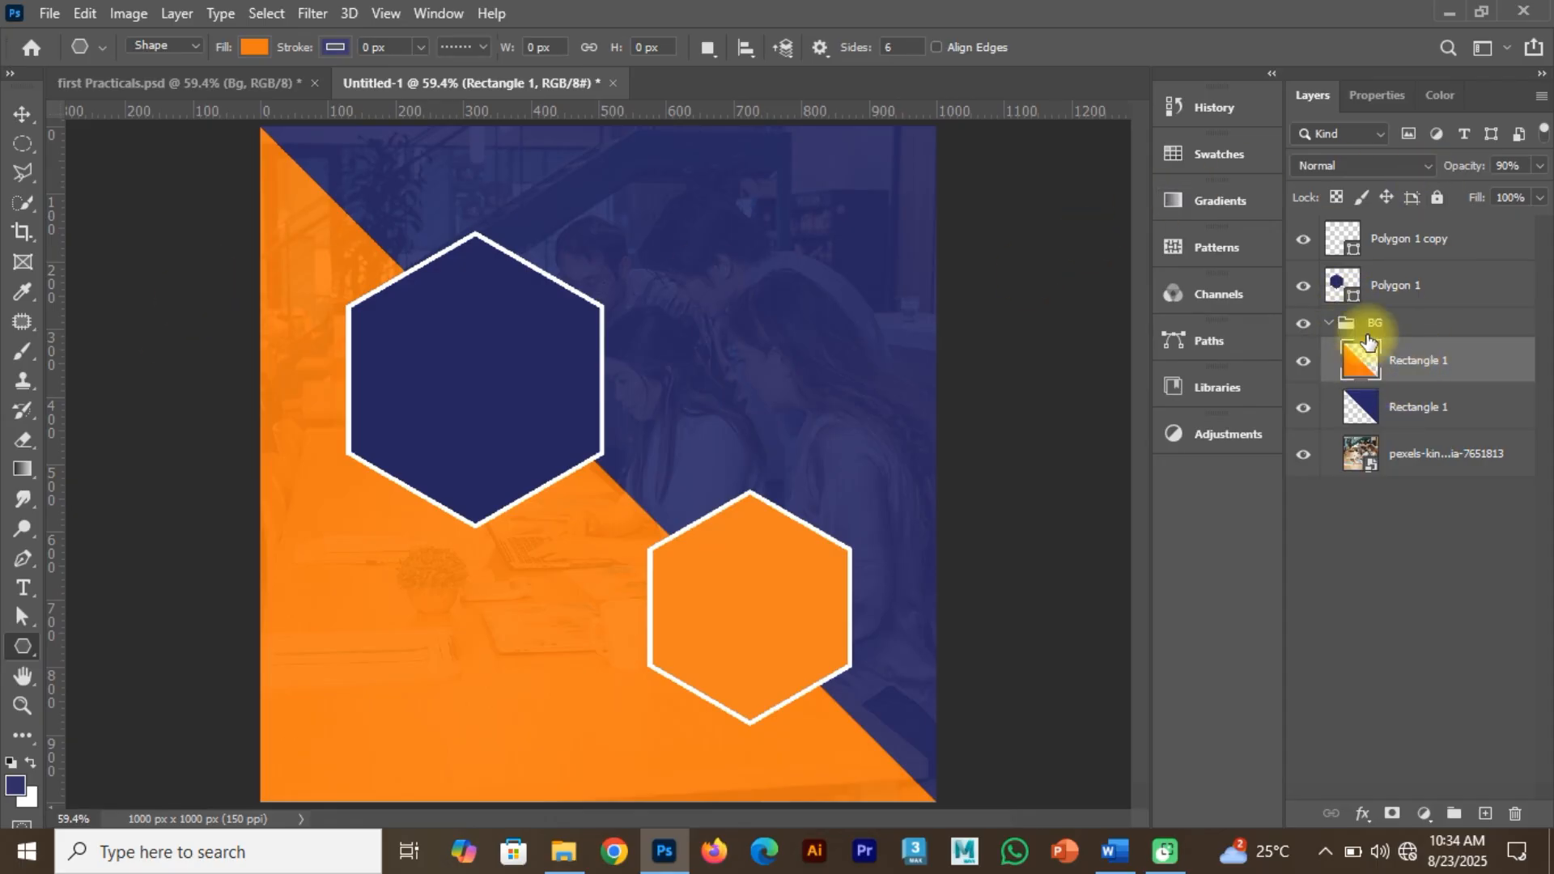
click(1381, 91)
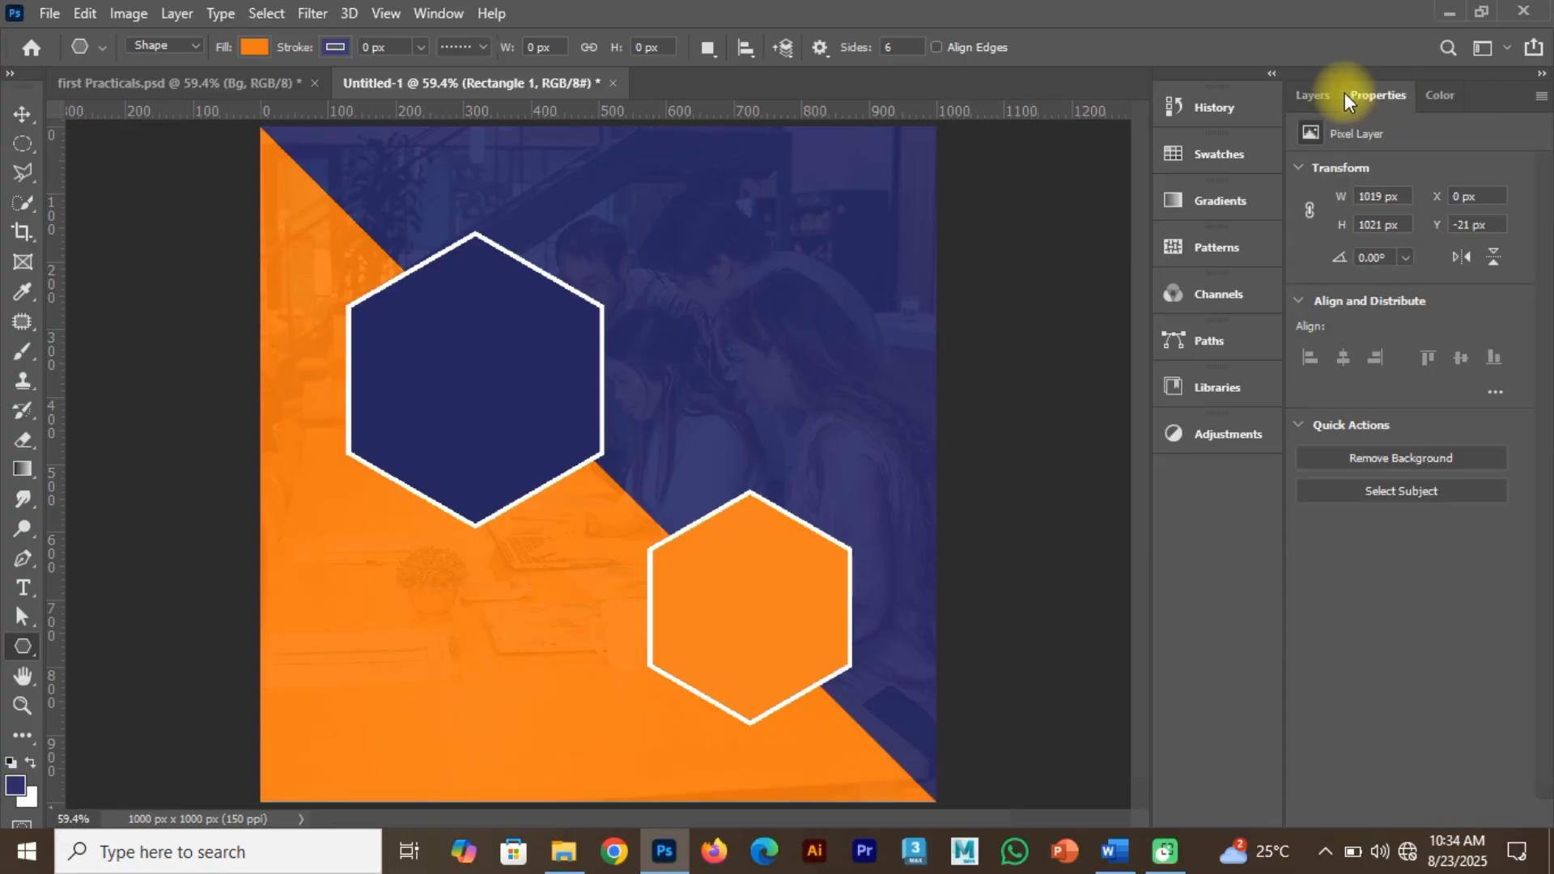
click(1312, 97)
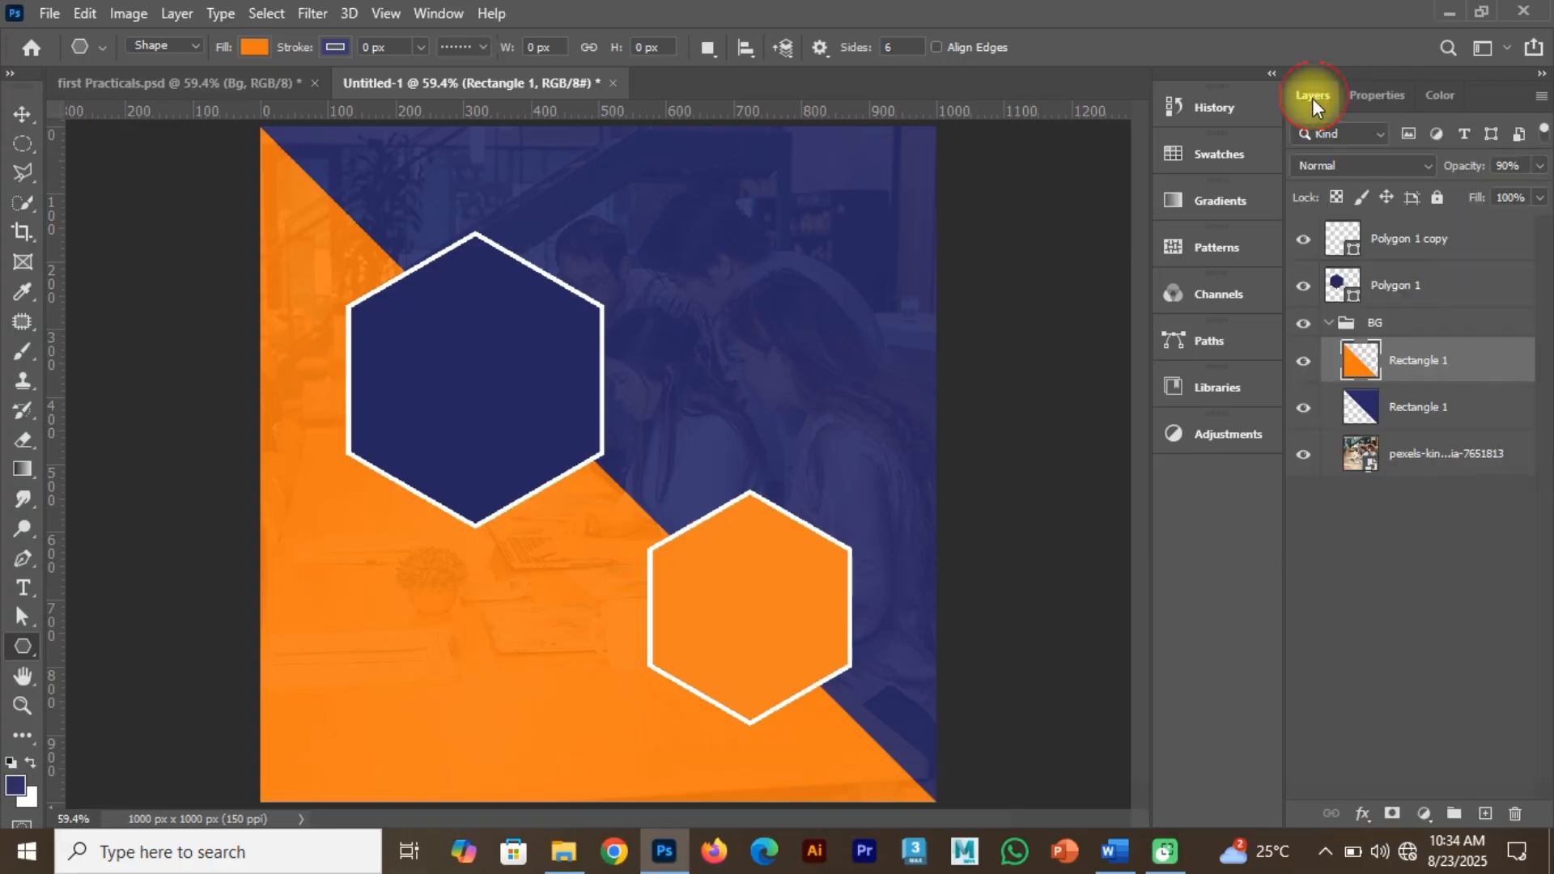
click(256, 47)
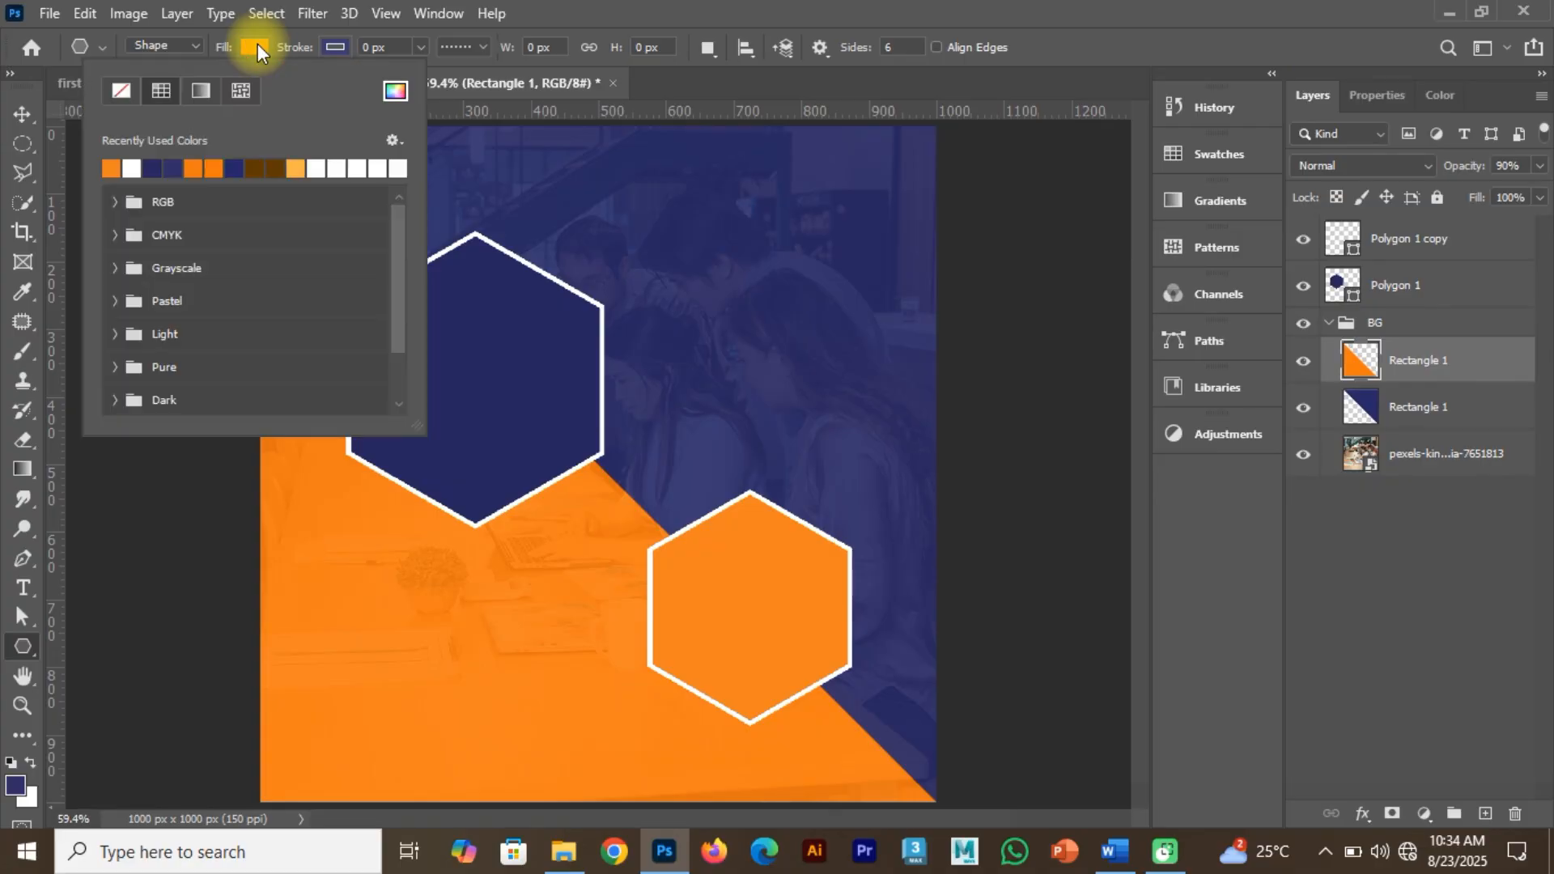
click(396, 90)
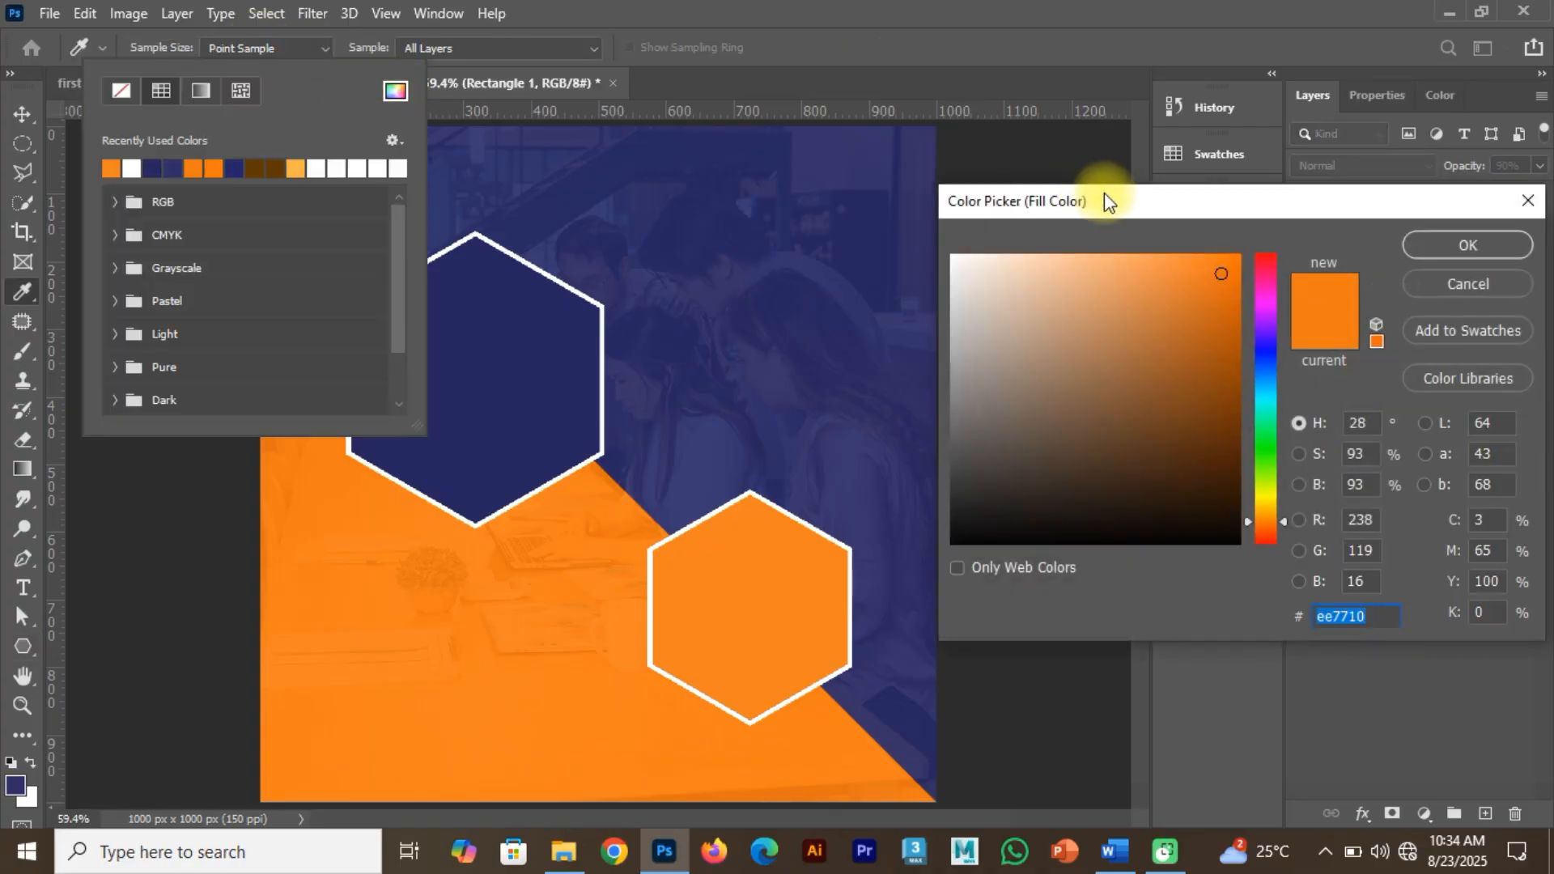
drag(1114, 196, 1095, 208)
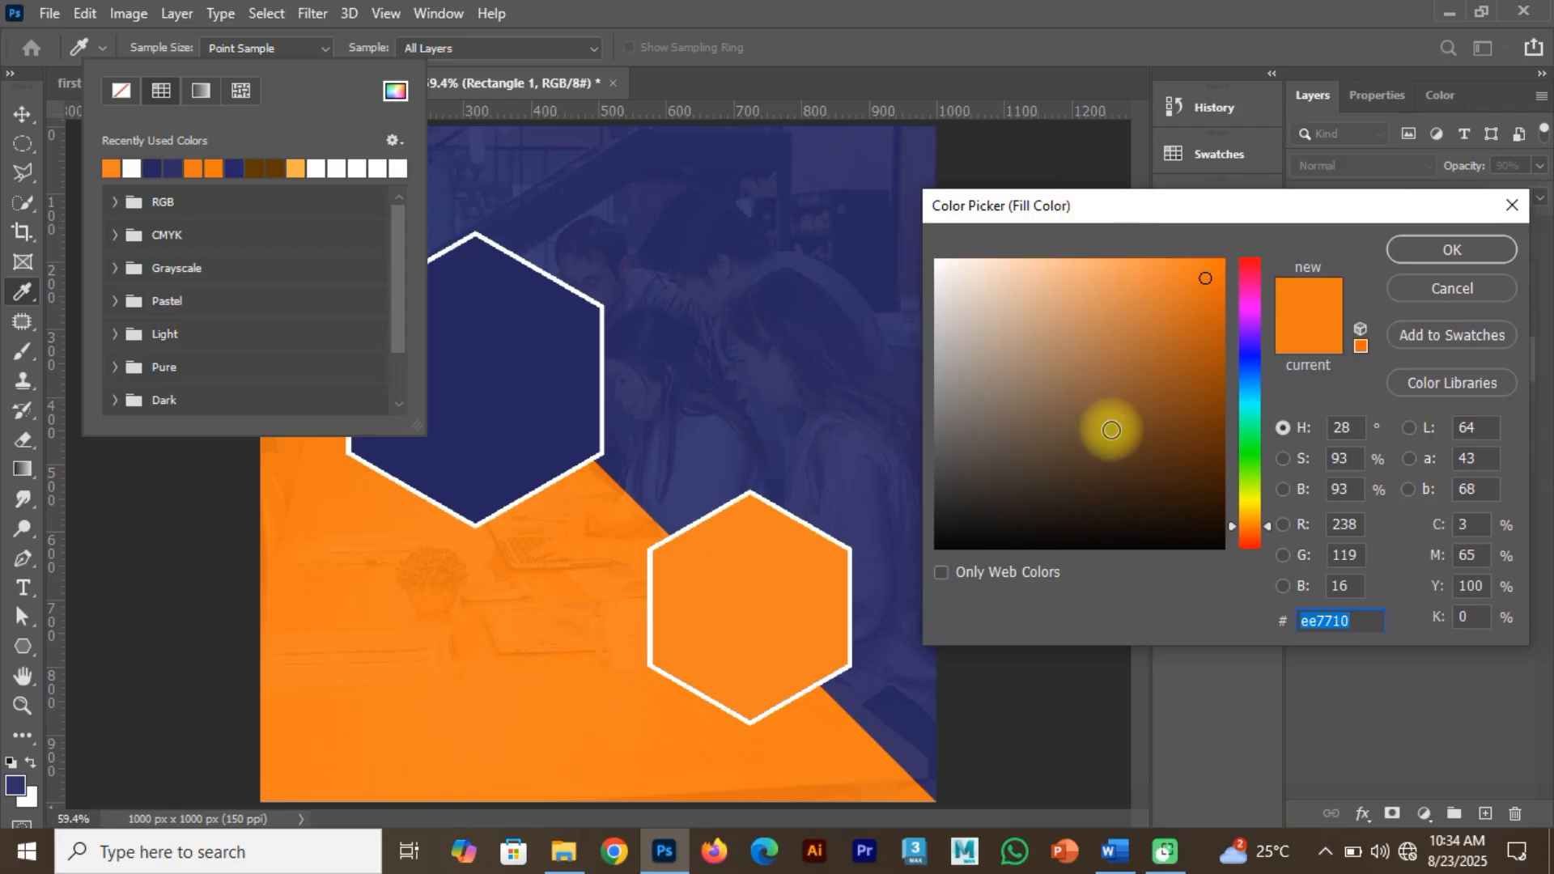
click(827, 343)
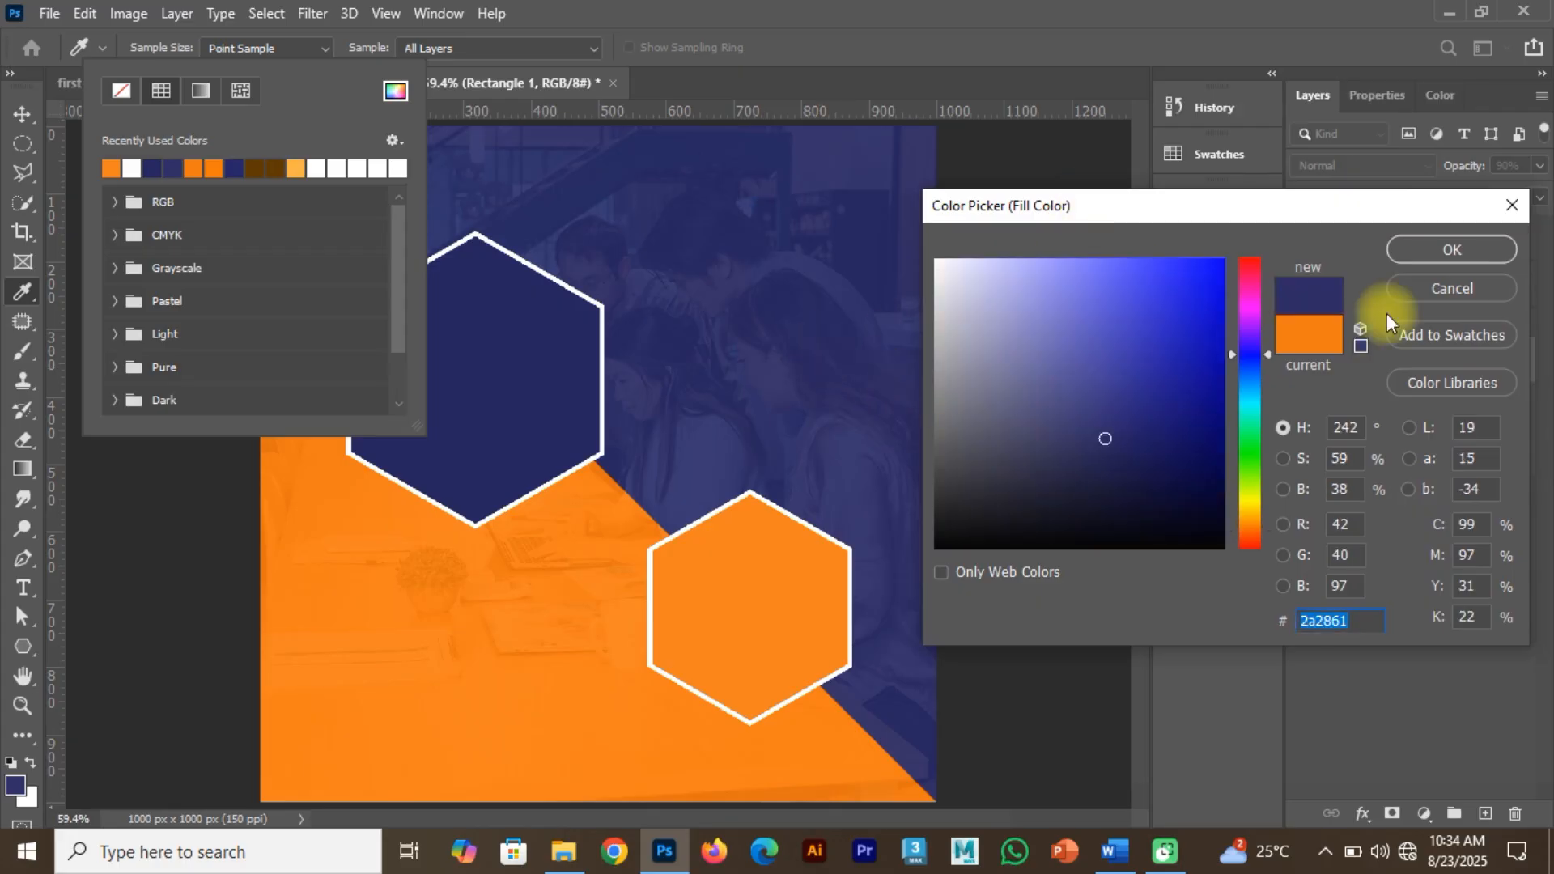
click(1452, 249)
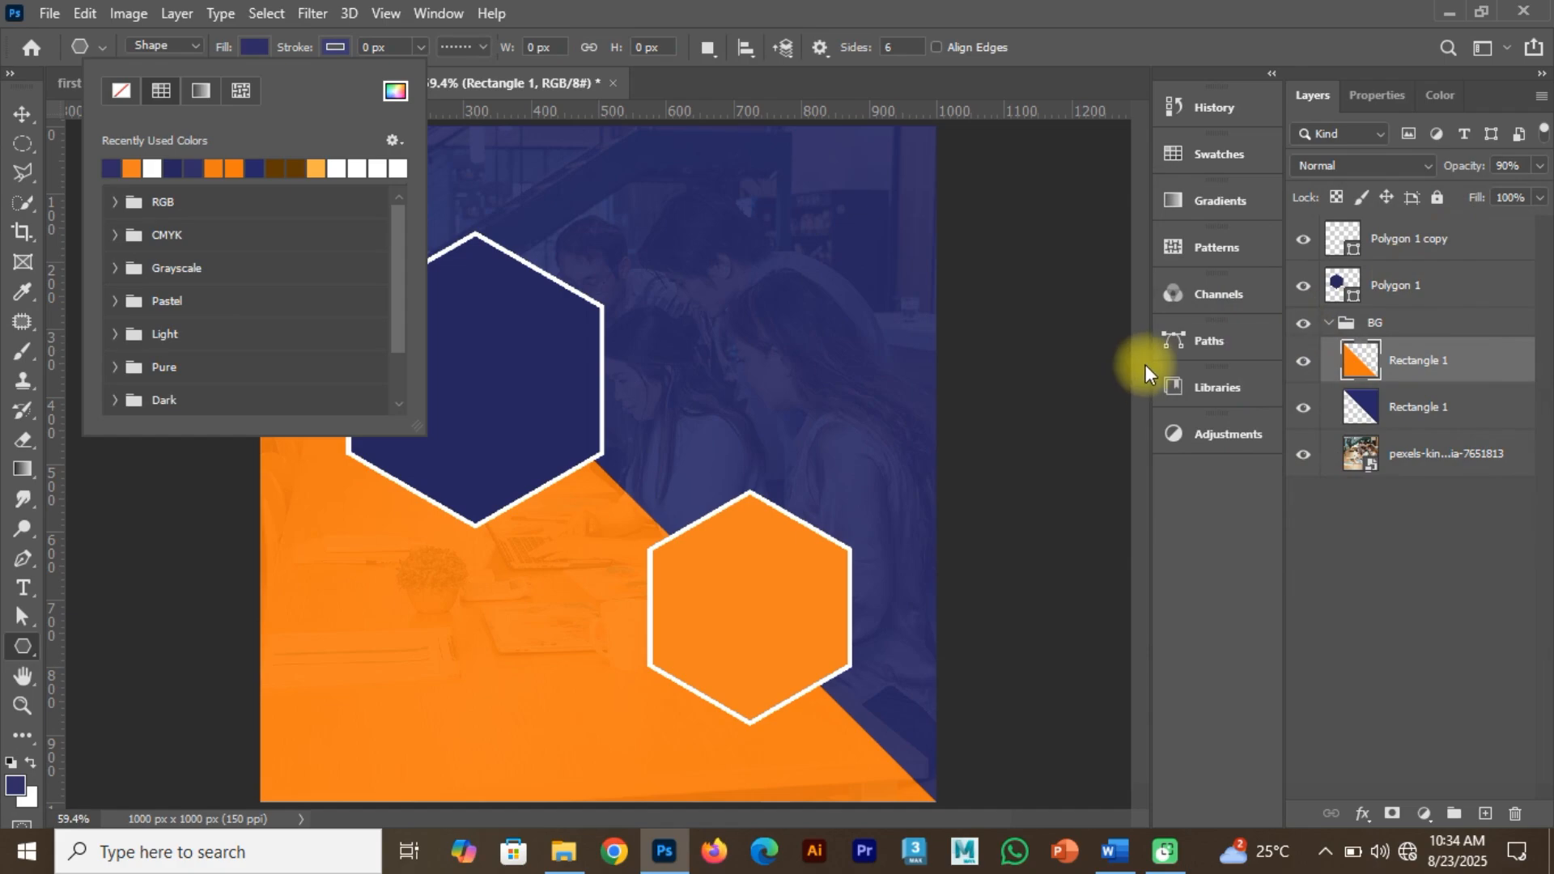
Try again to recolour the orange triangle layer, using dark blue 25255f as the shape fill.
click(1404, 407)
click(1404, 406)
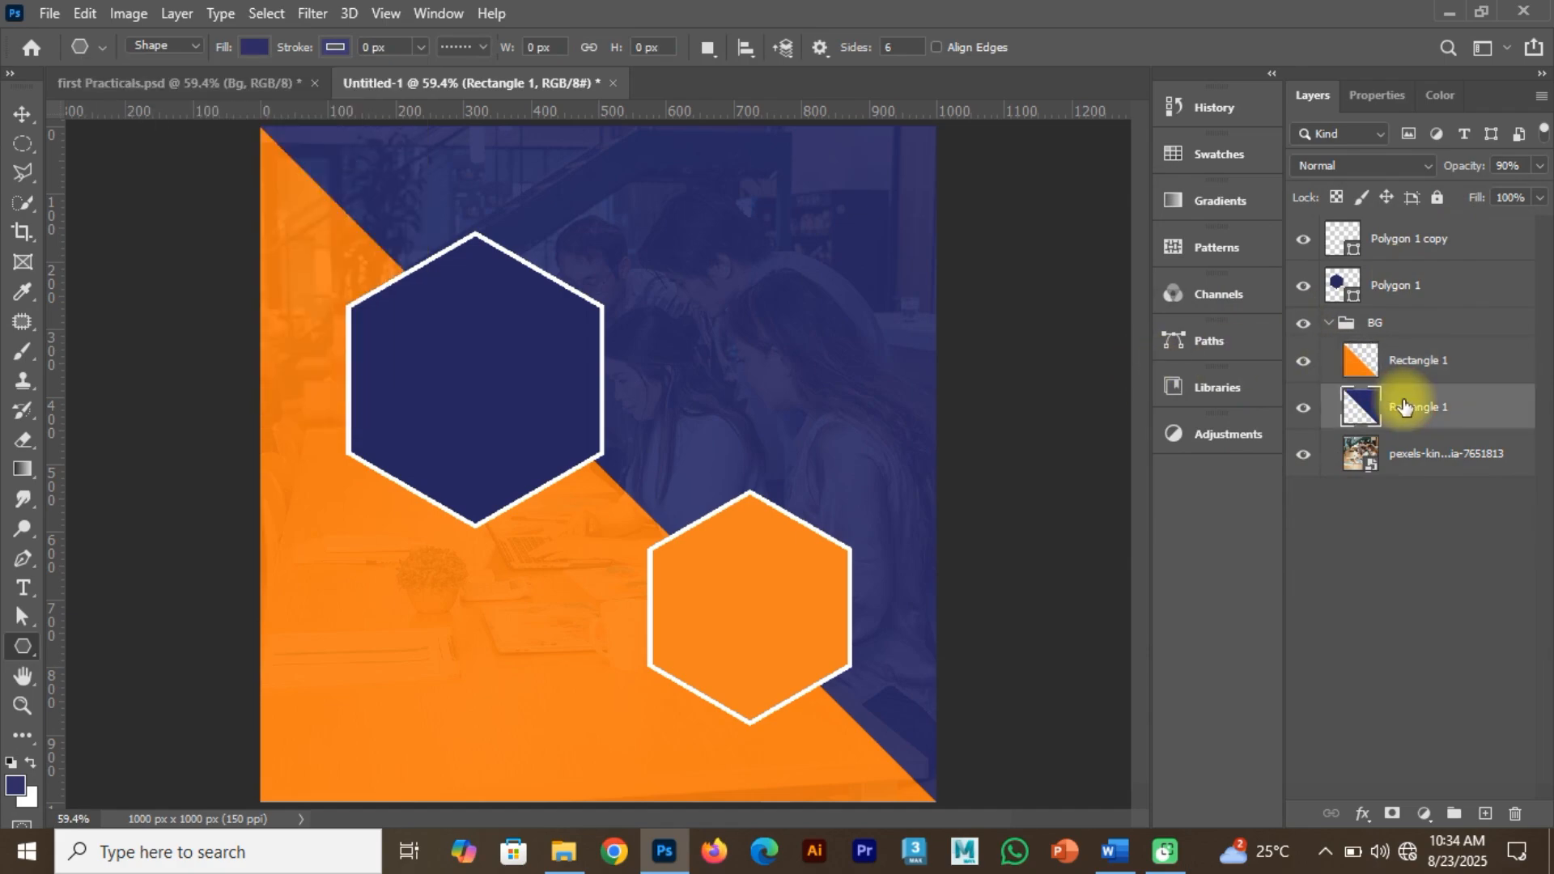
click(1408, 359)
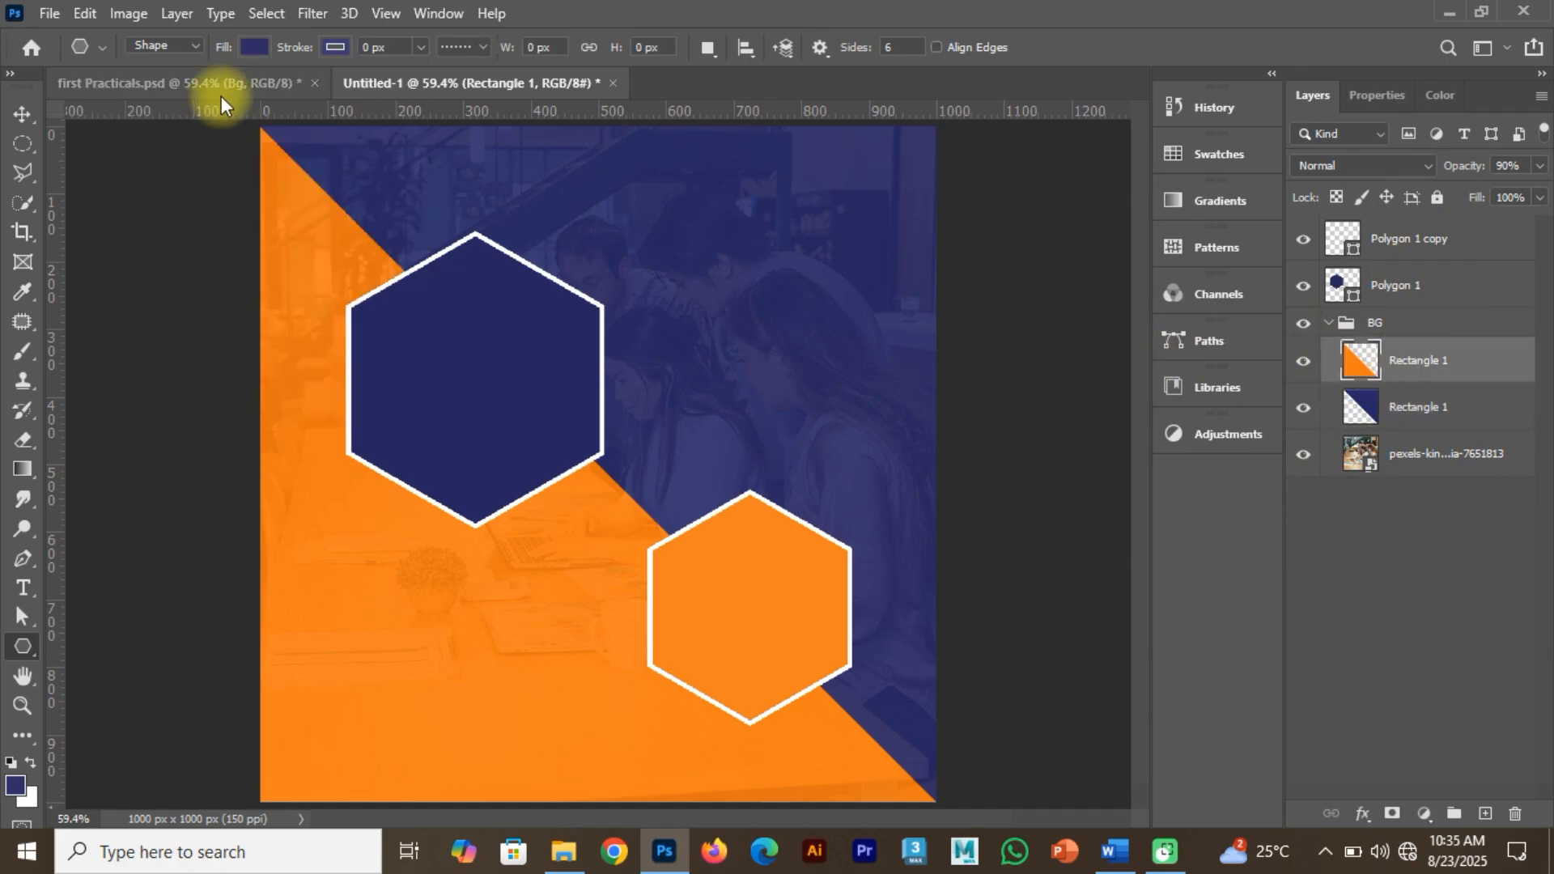
click(255, 49)
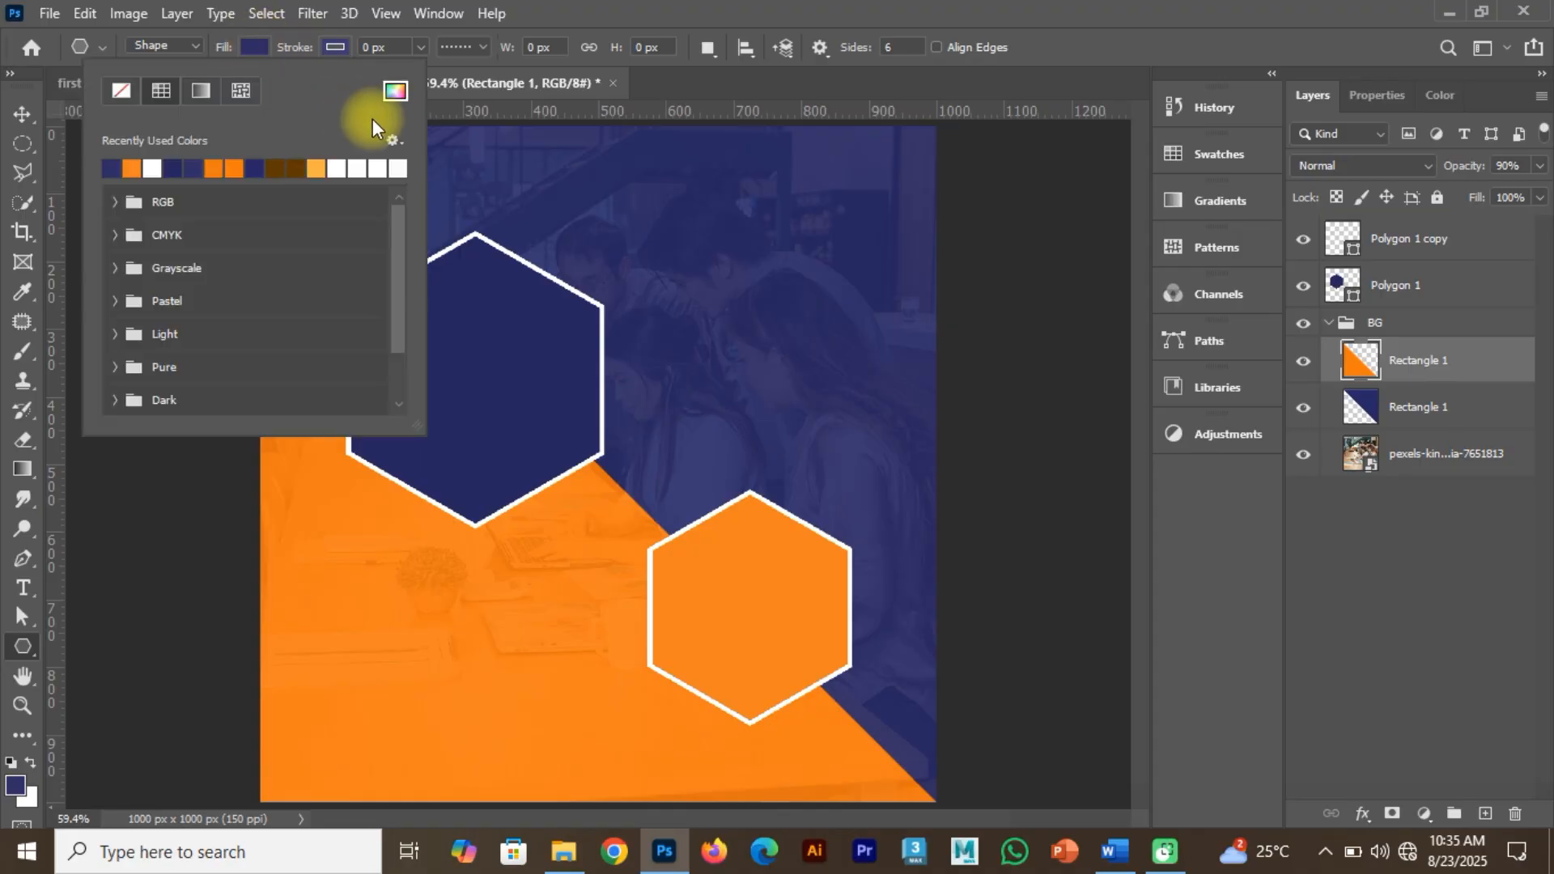
click(380, 90)
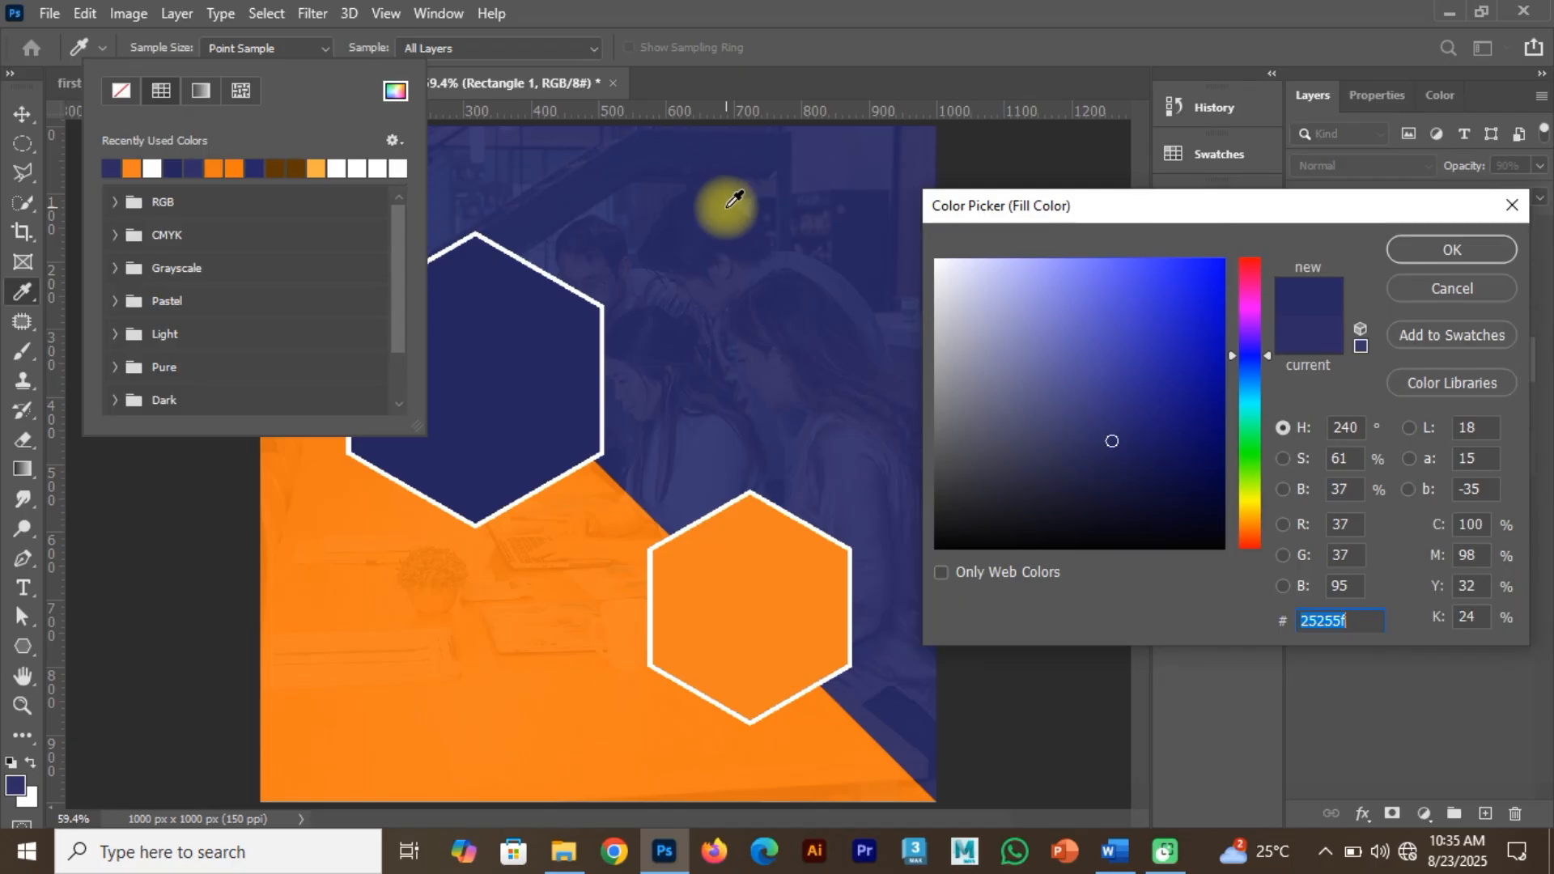
drag(1120, 207, 1035, 360)
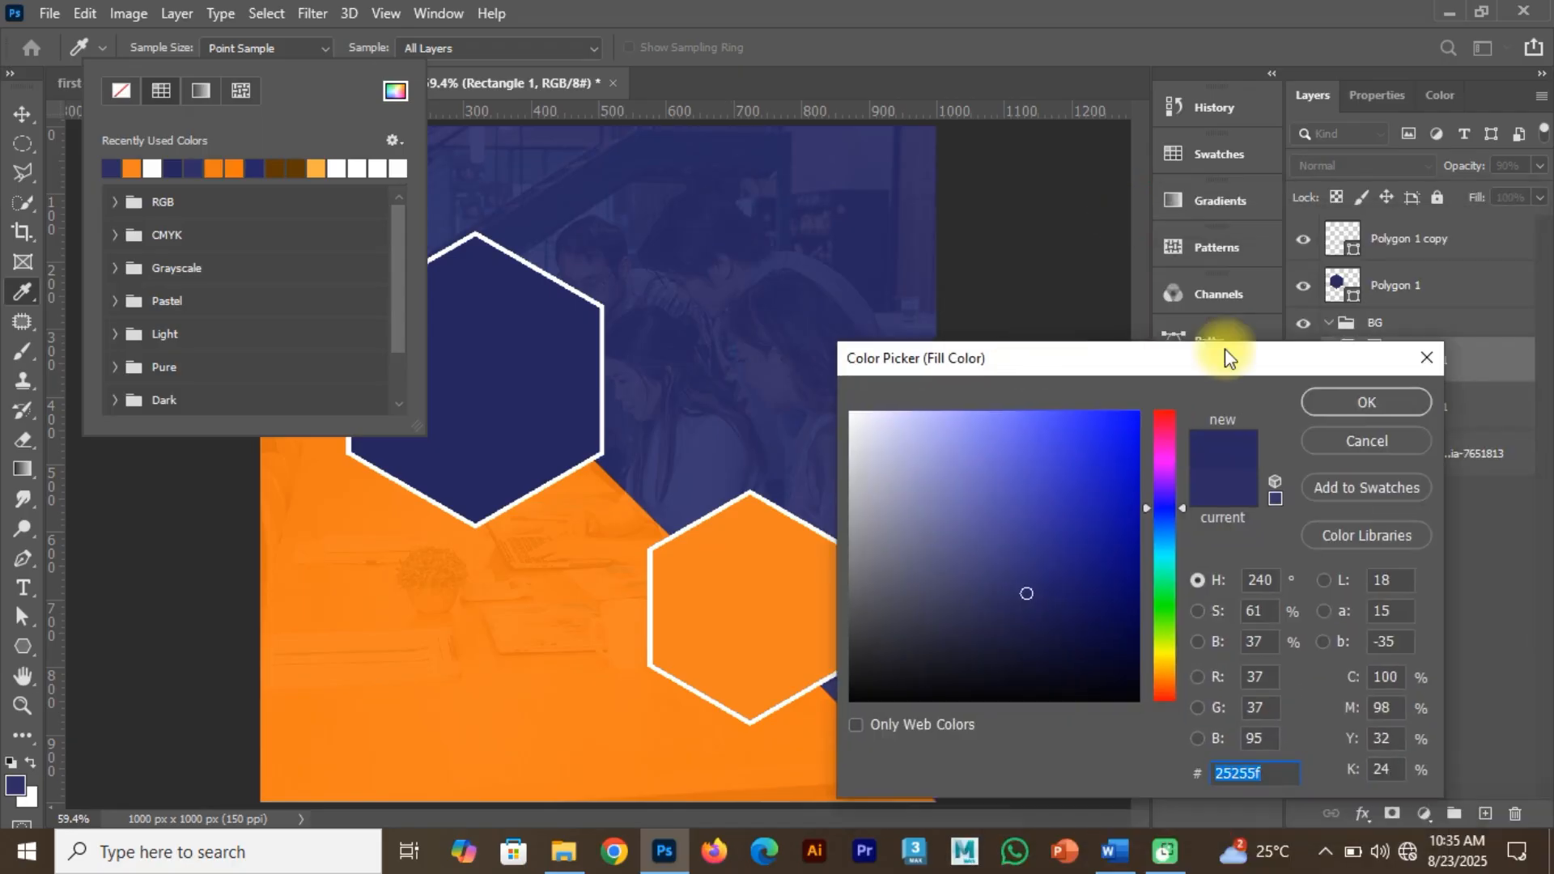
click(1364, 403)
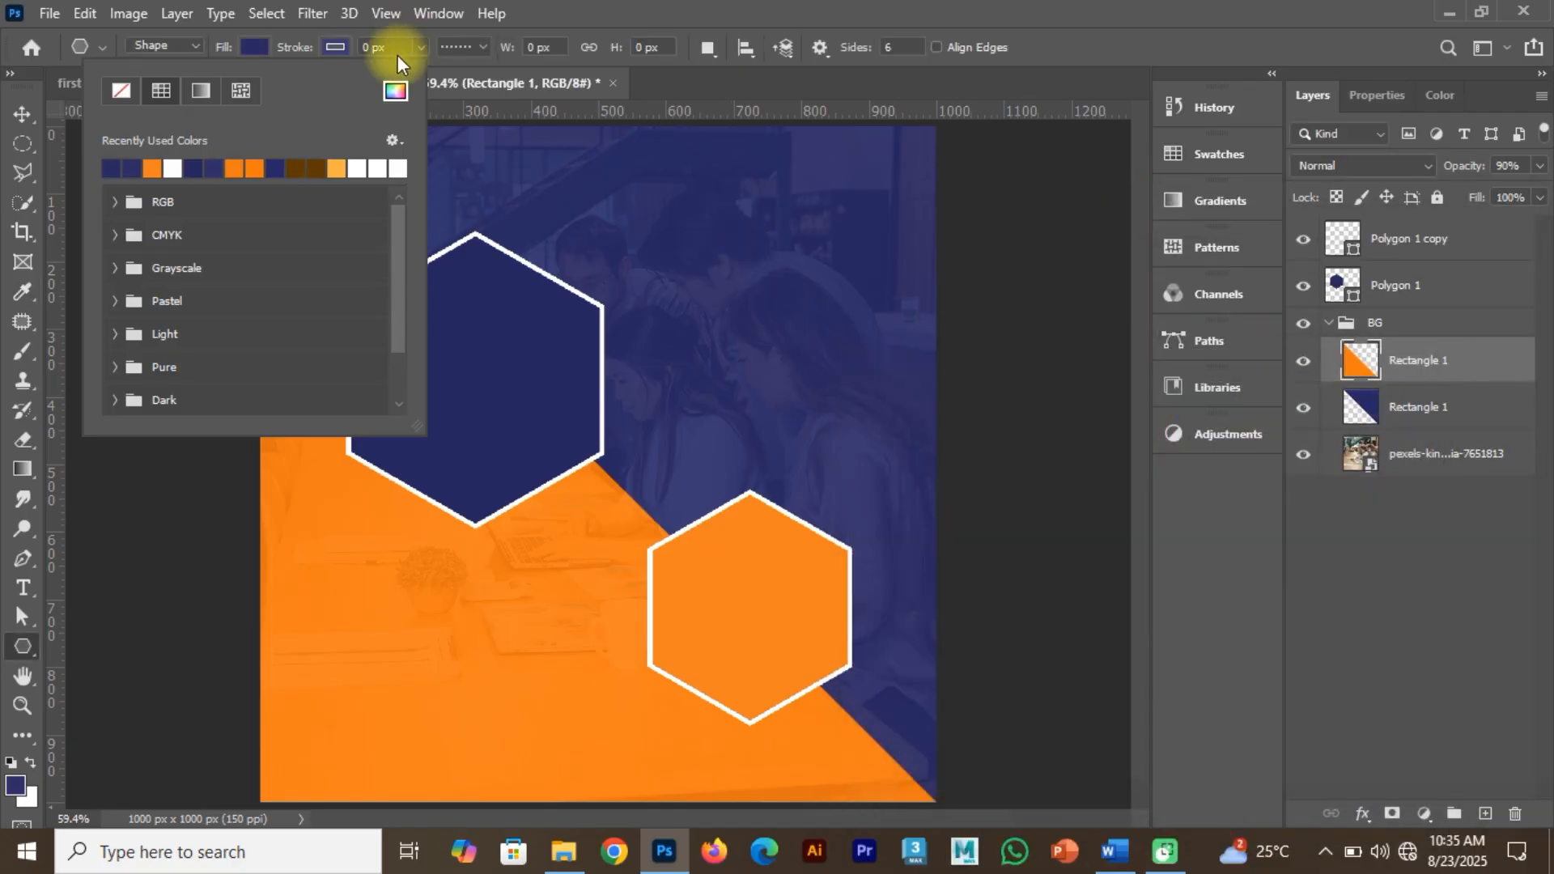
Apply a Color Overlay to the orange triangle layer in dark blue 28275f, sampled from the blue background area.
click(22, 114)
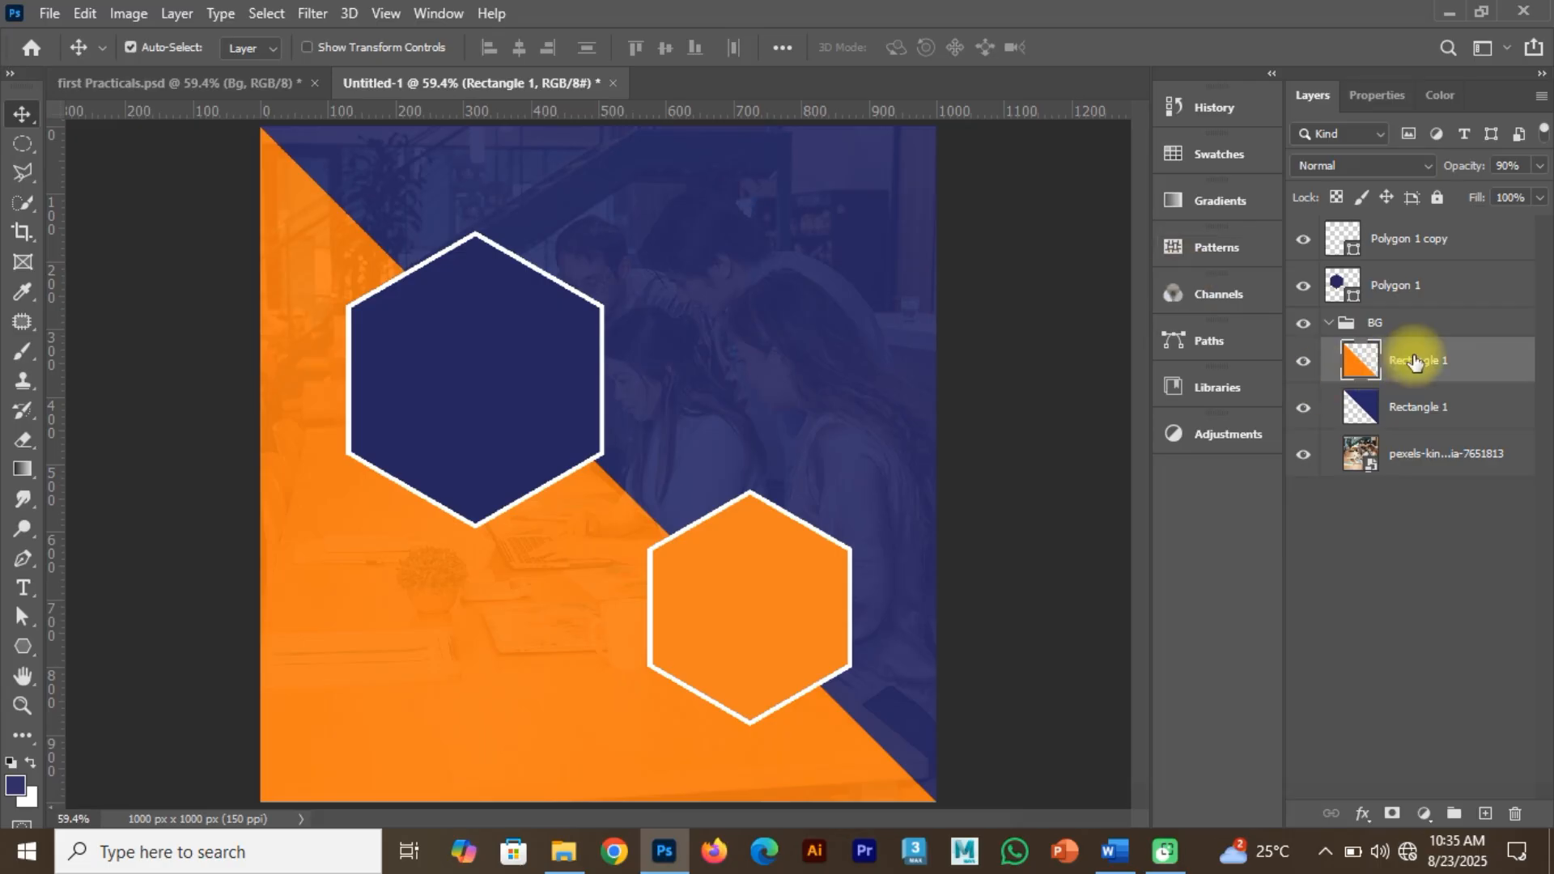
double_click(1489, 364)
drag(904, 275, 1318, 236)
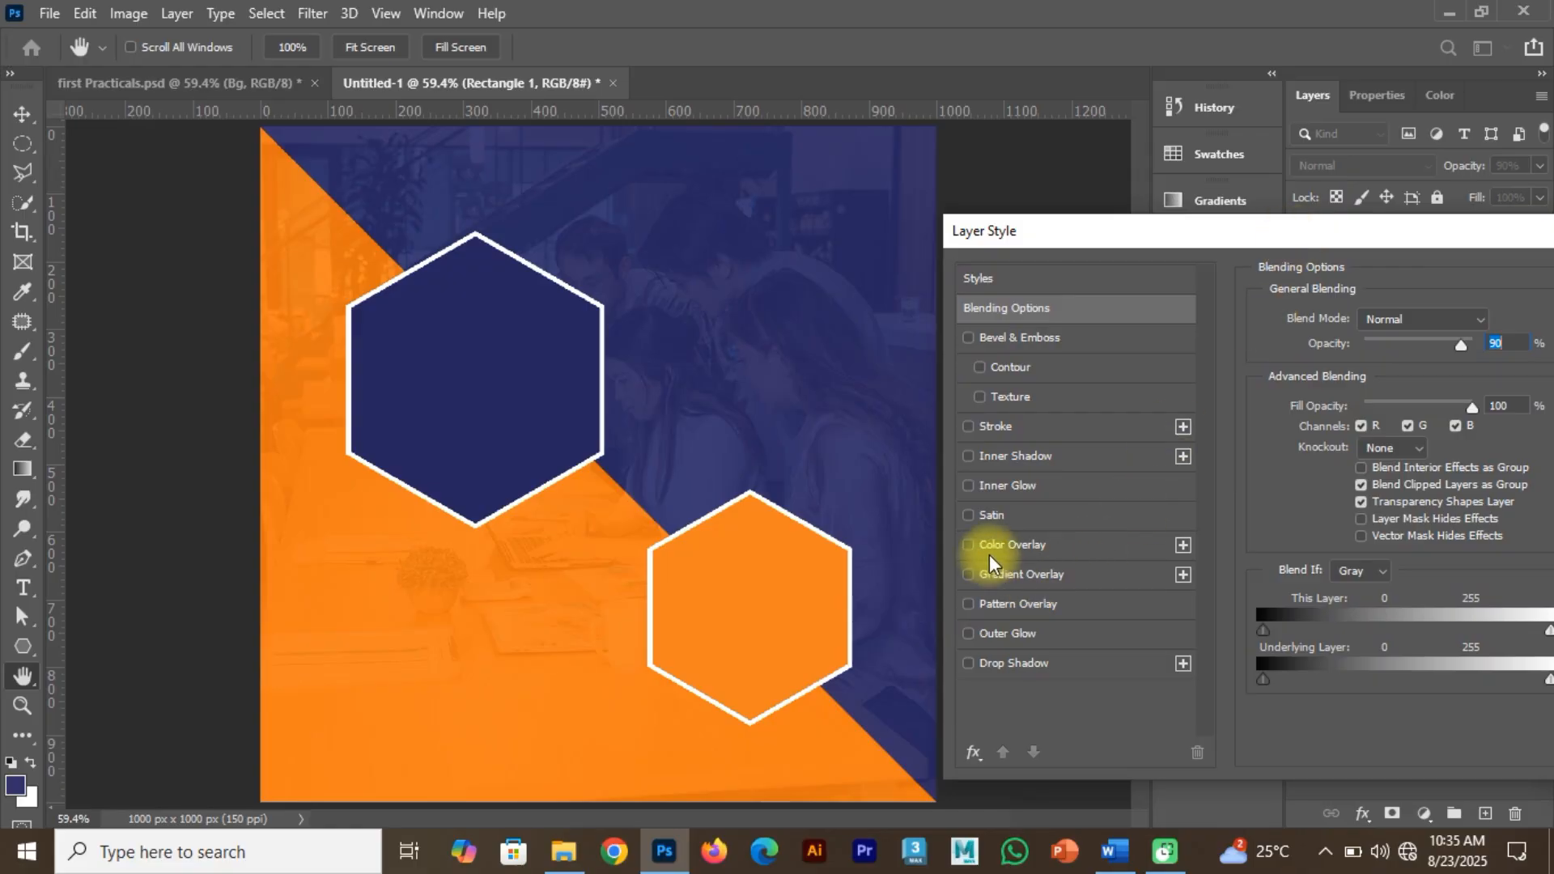
click(970, 542)
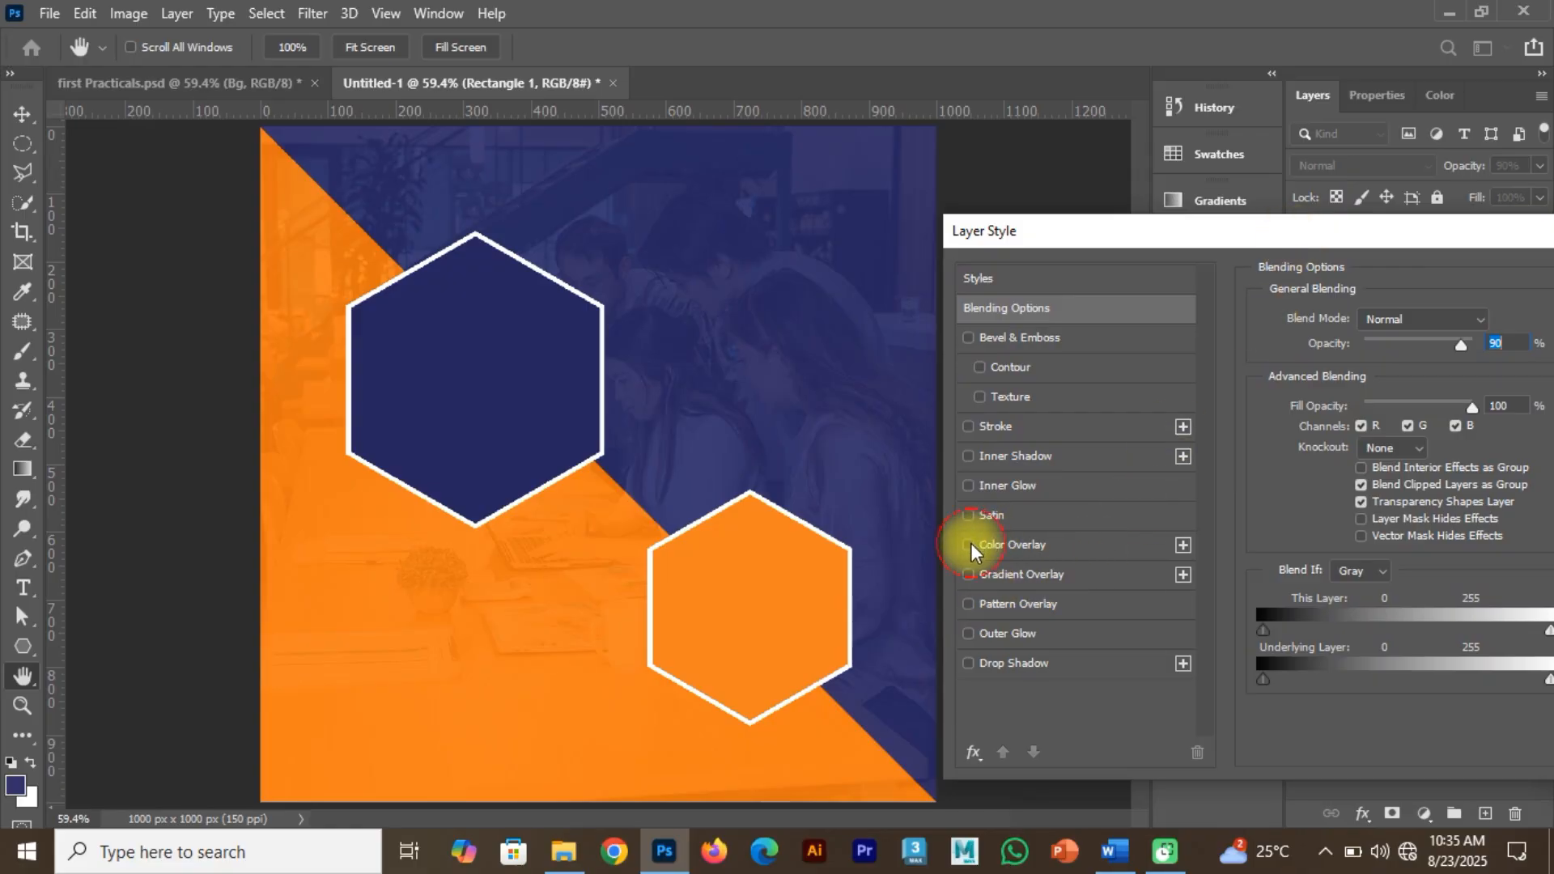
click(1082, 551)
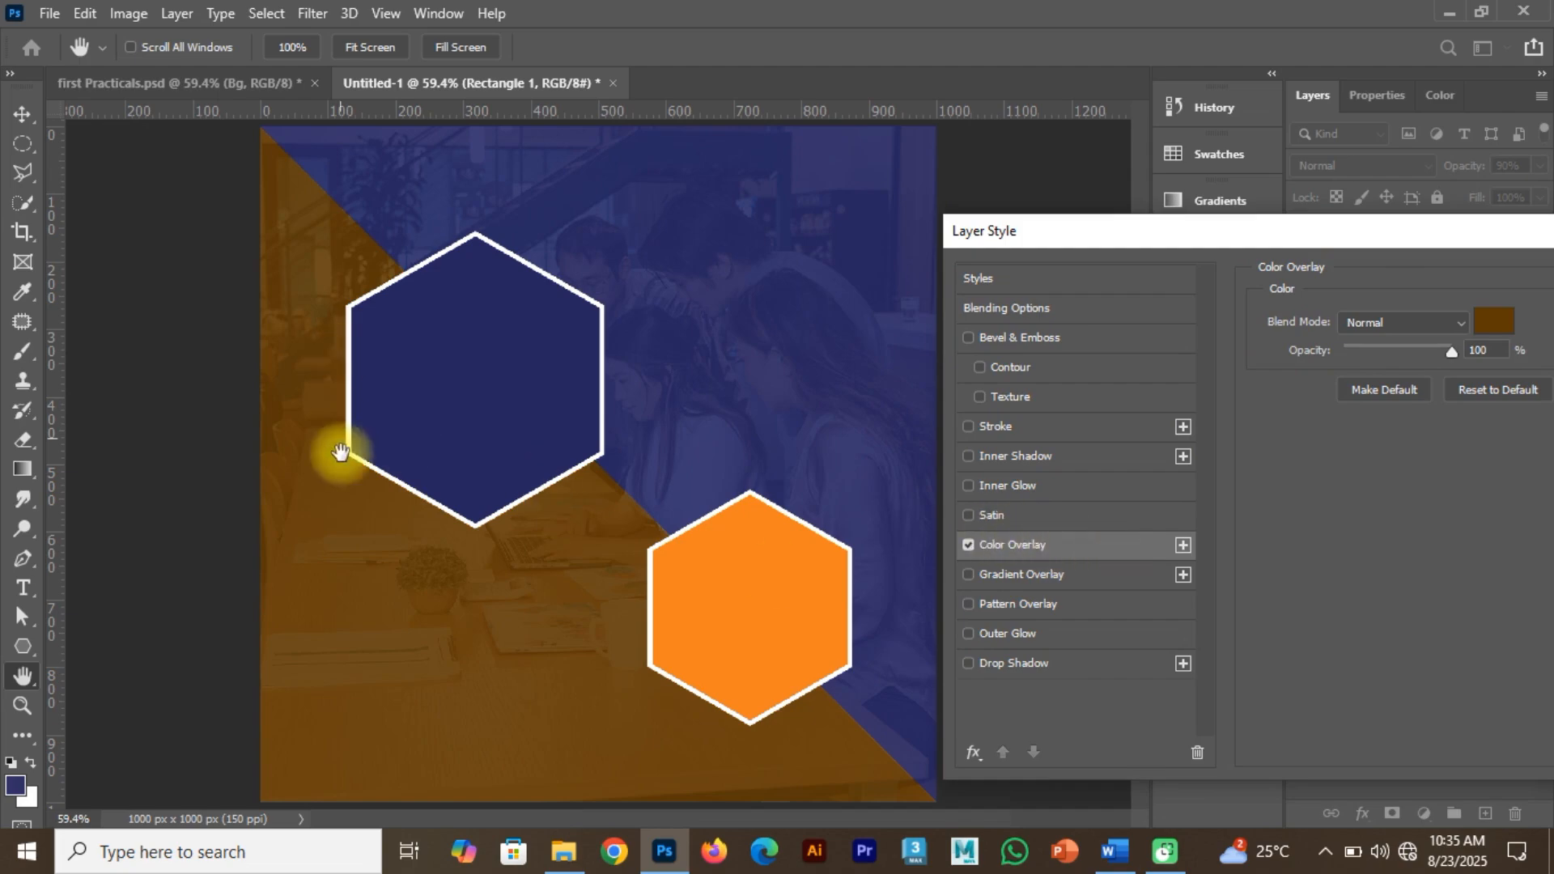
click(1499, 323)
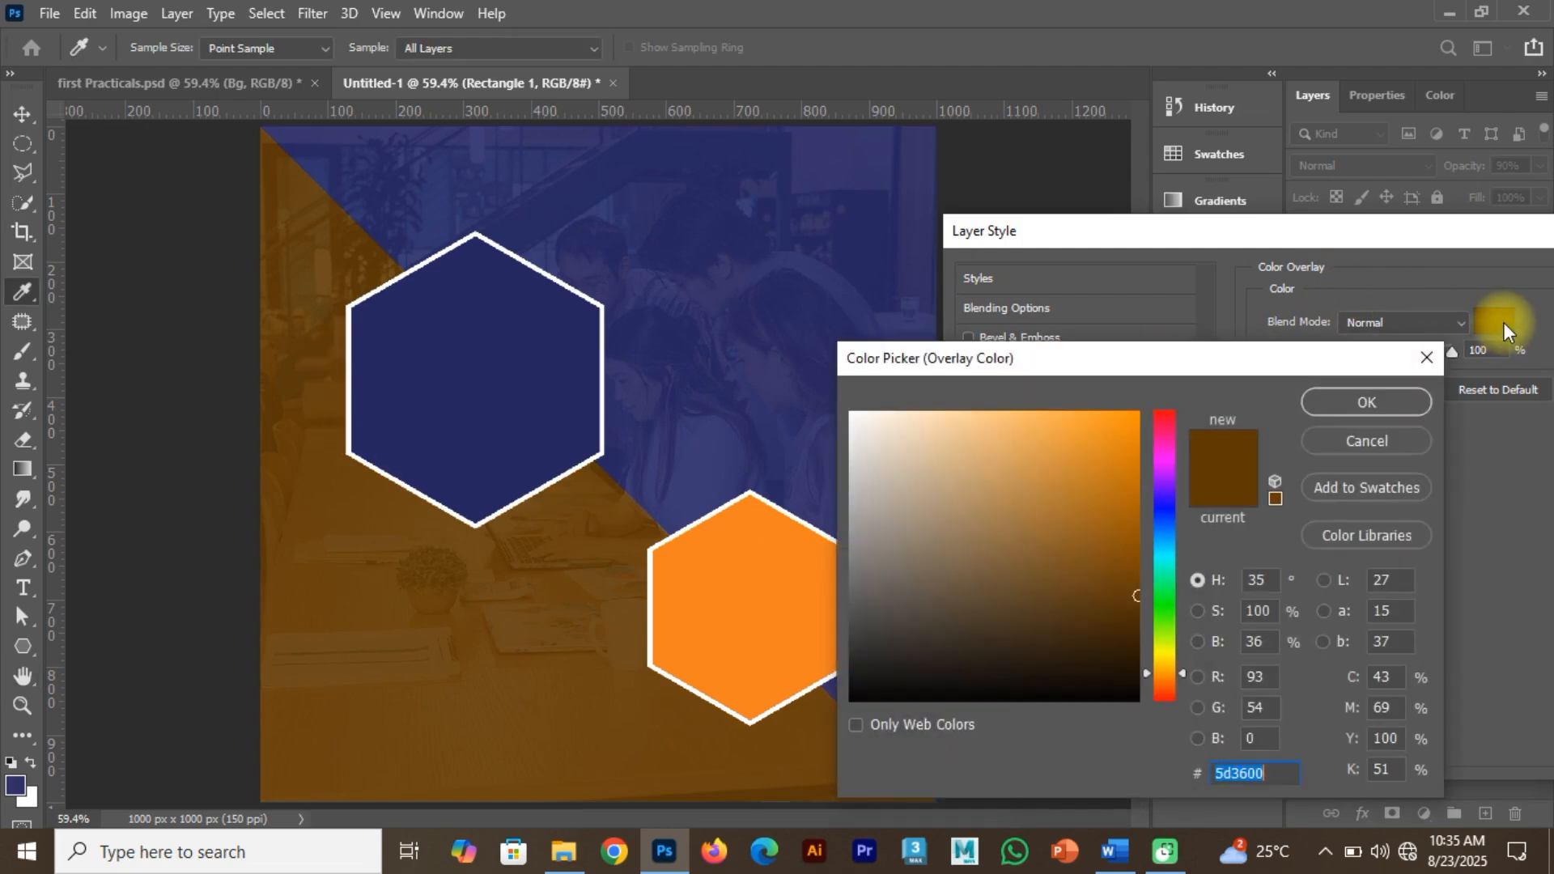
click(730, 402)
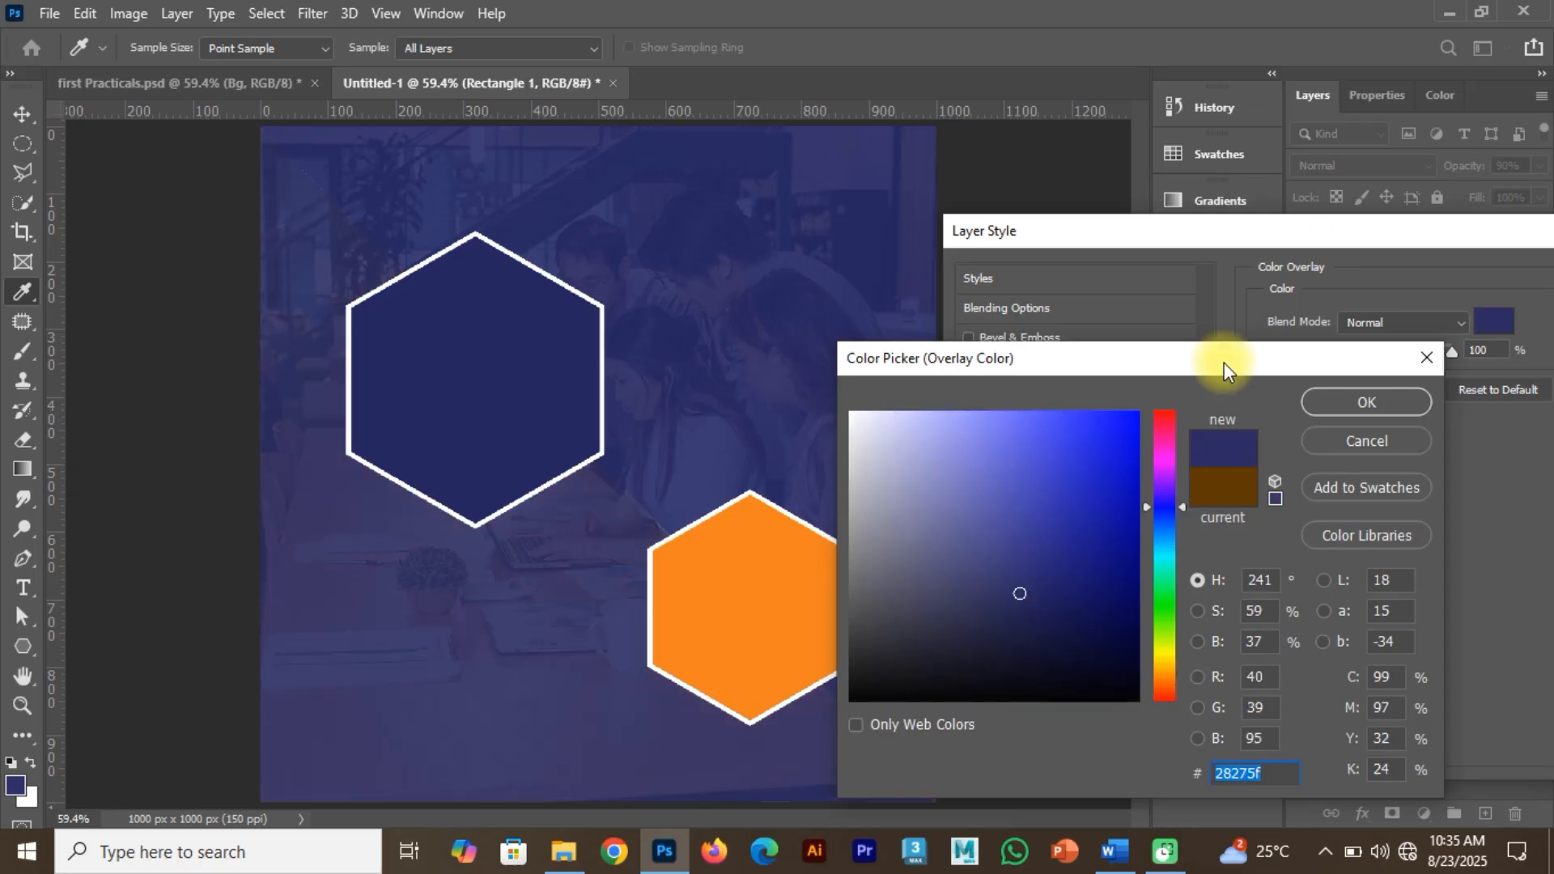
click(1387, 405)
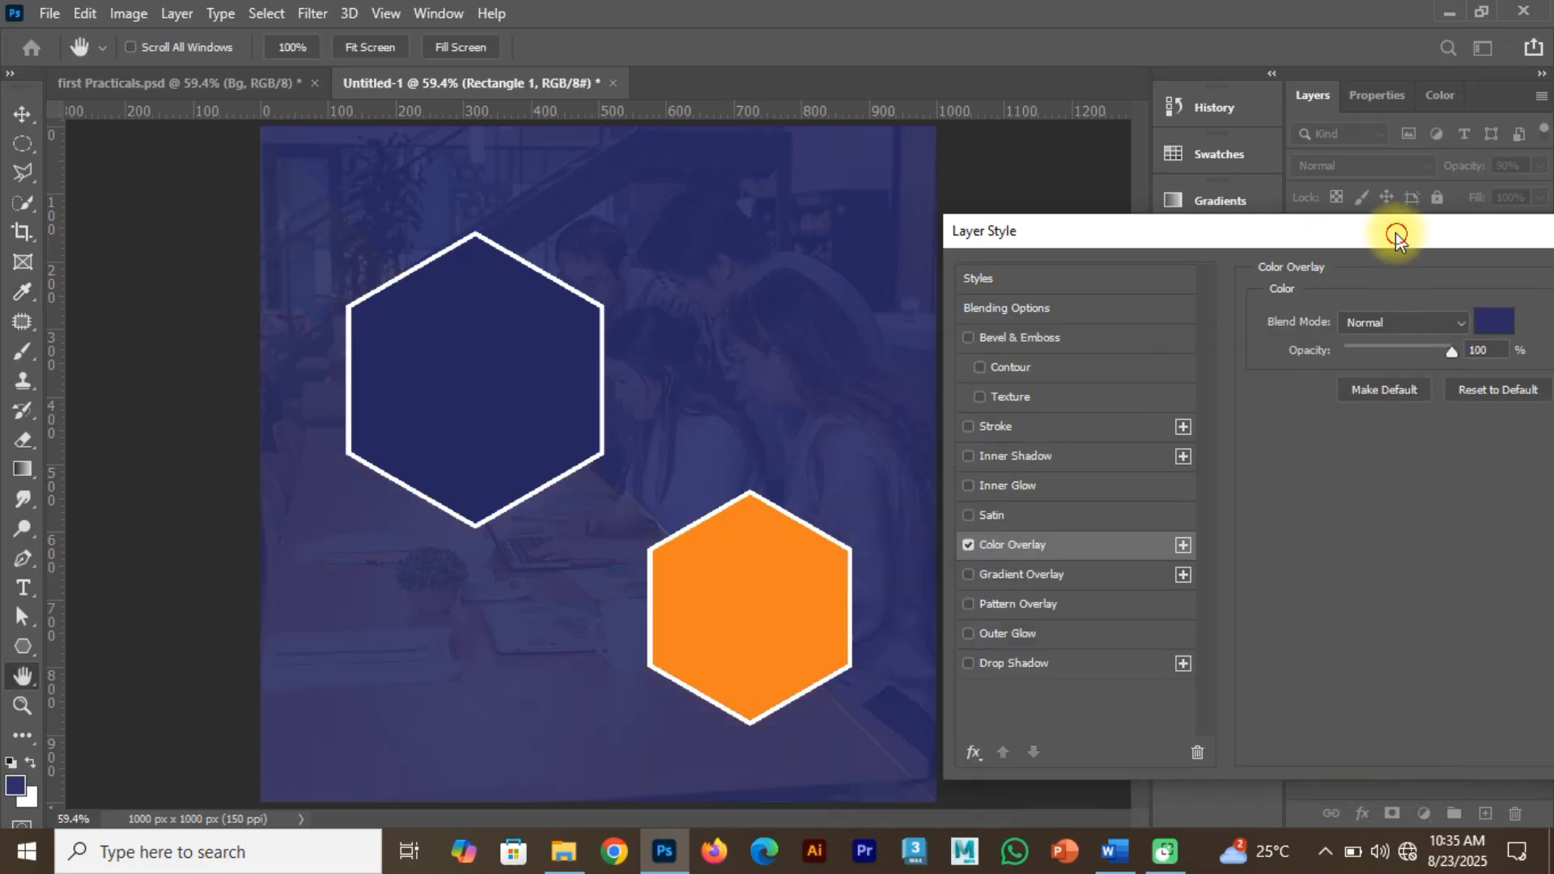
drag(1390, 234, 1319, 316)
drag(1442, 320, 1321, 335)
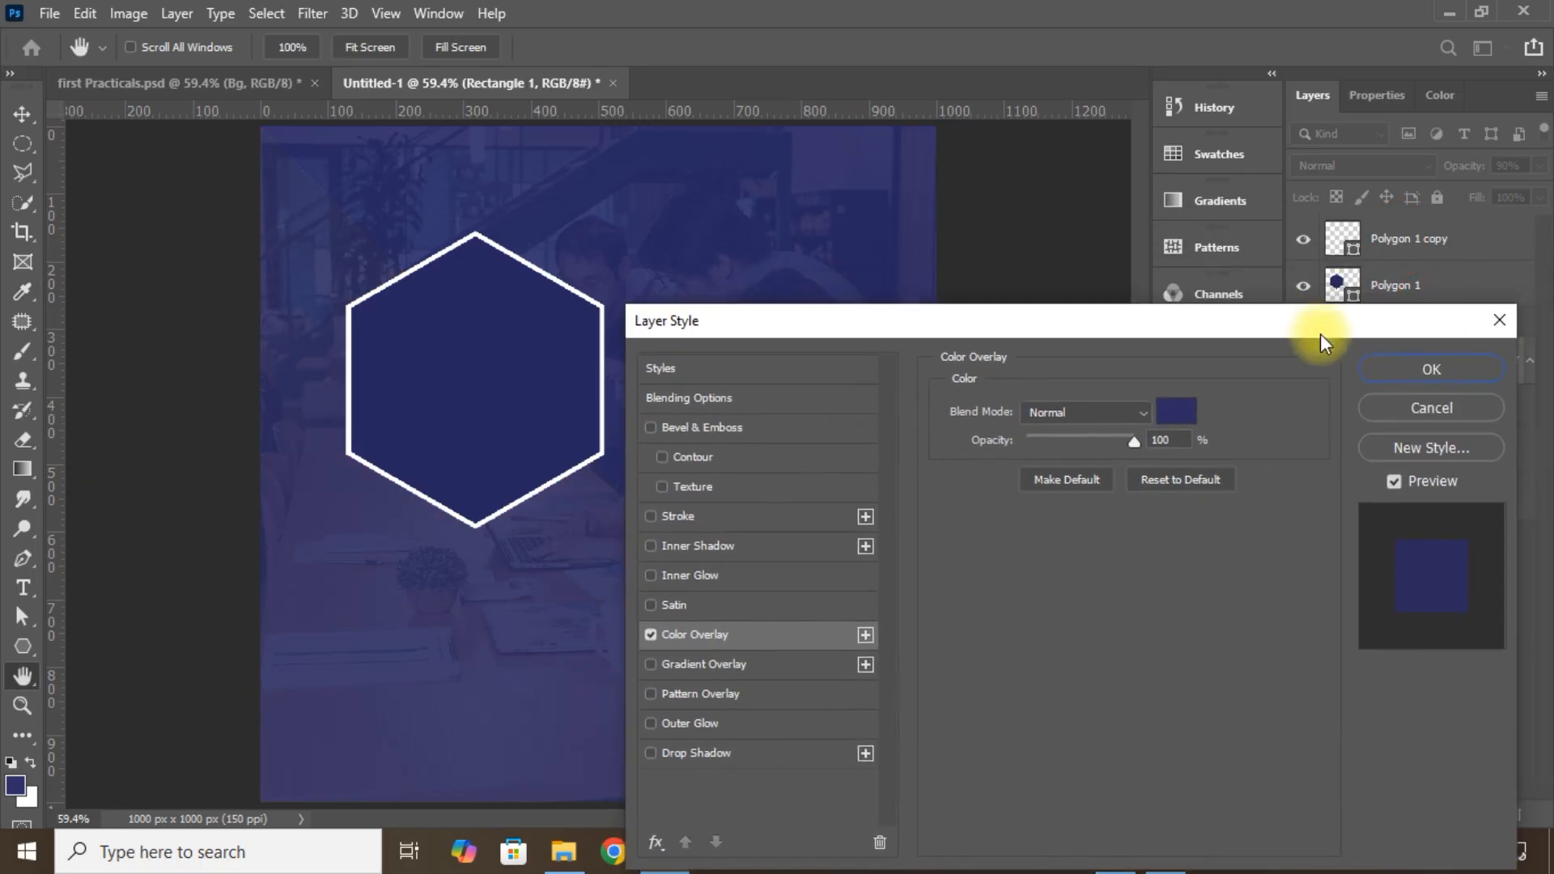
click(1426, 374)
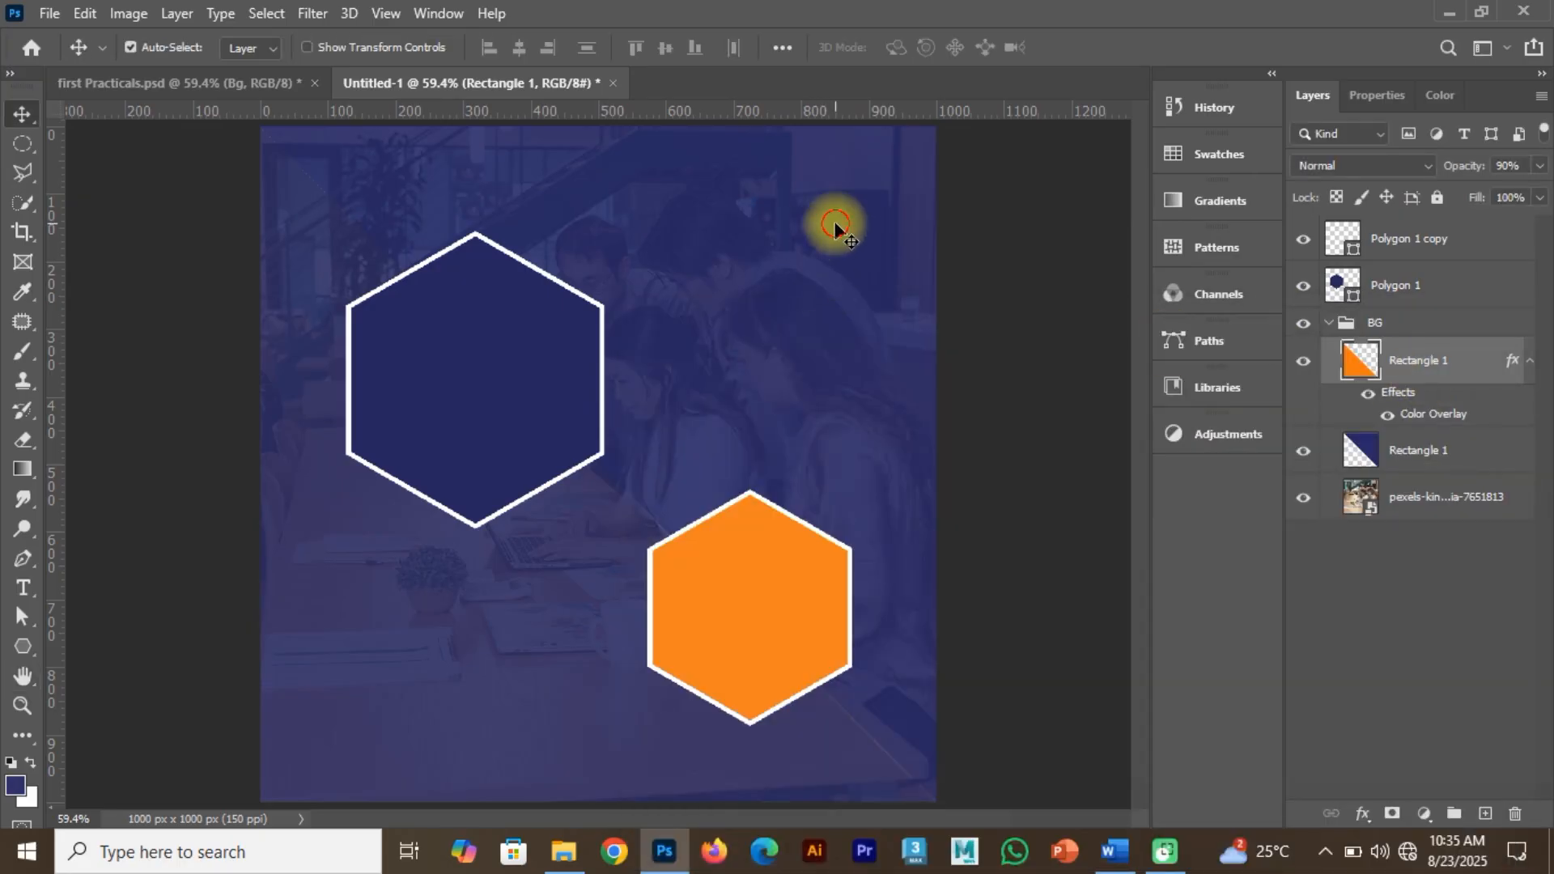
Apply a Color Overlay to the upper-right blue triangle layer in orange f2811d, sampled from the smaller hexagon.
click(835, 229)
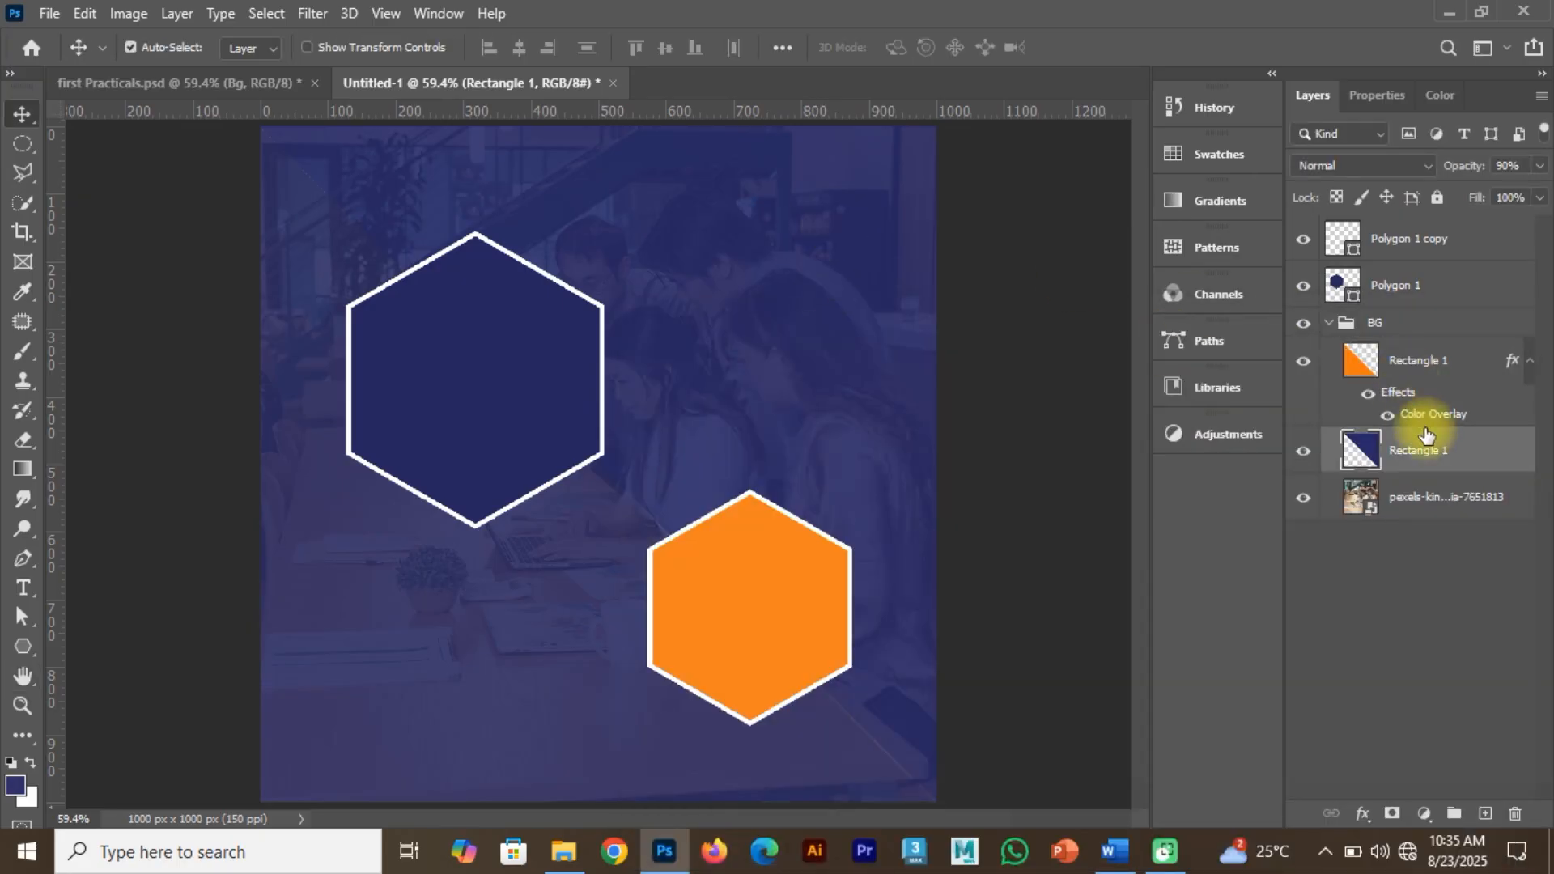
double_click(1476, 450)
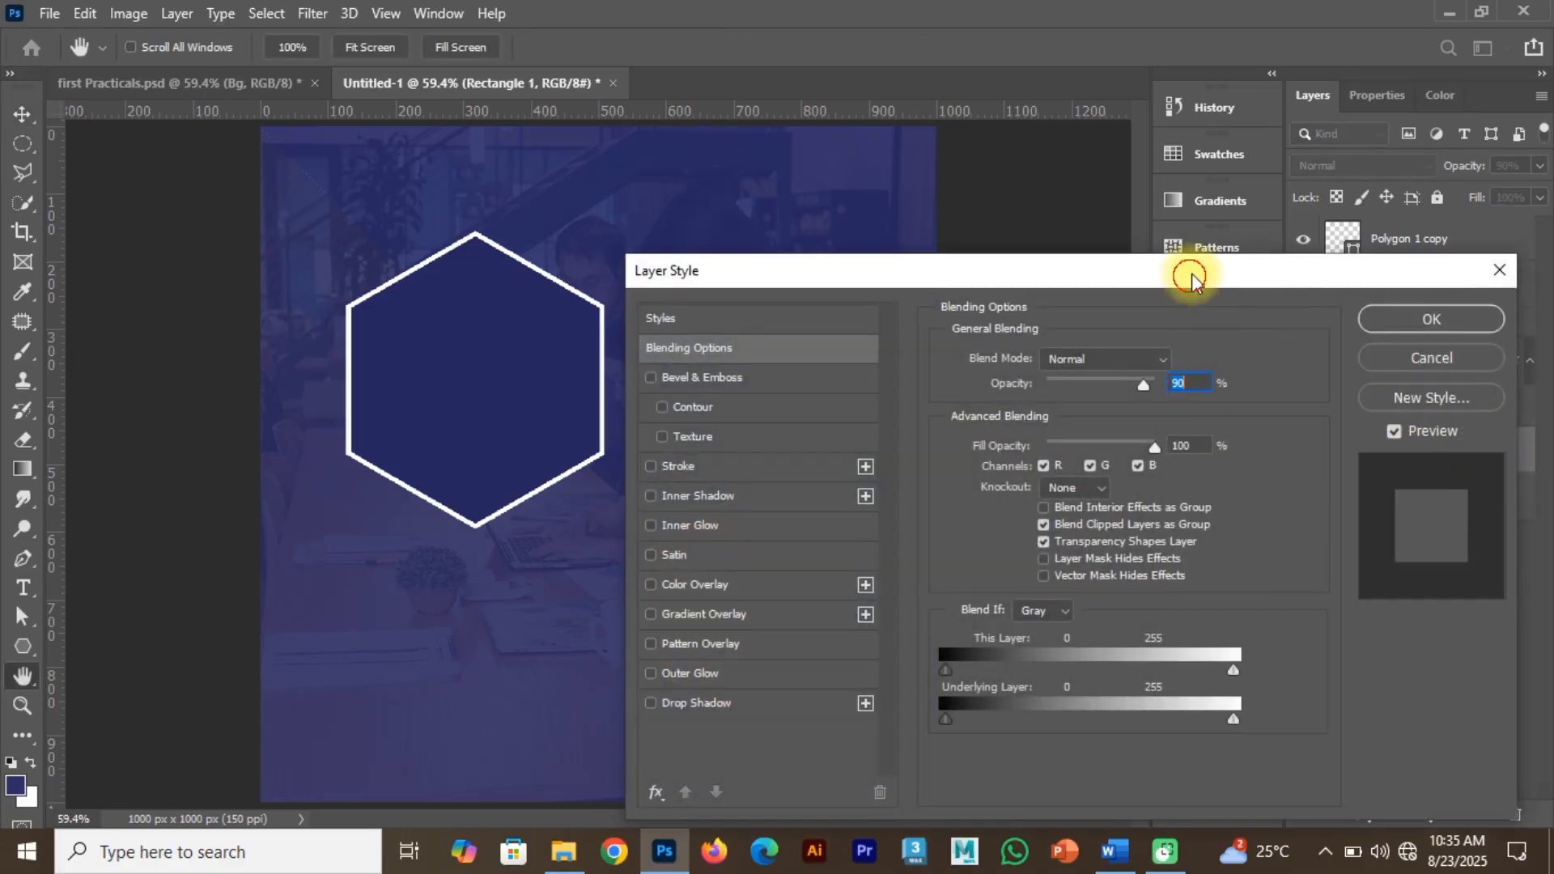
drag(1189, 274, 1436, 198)
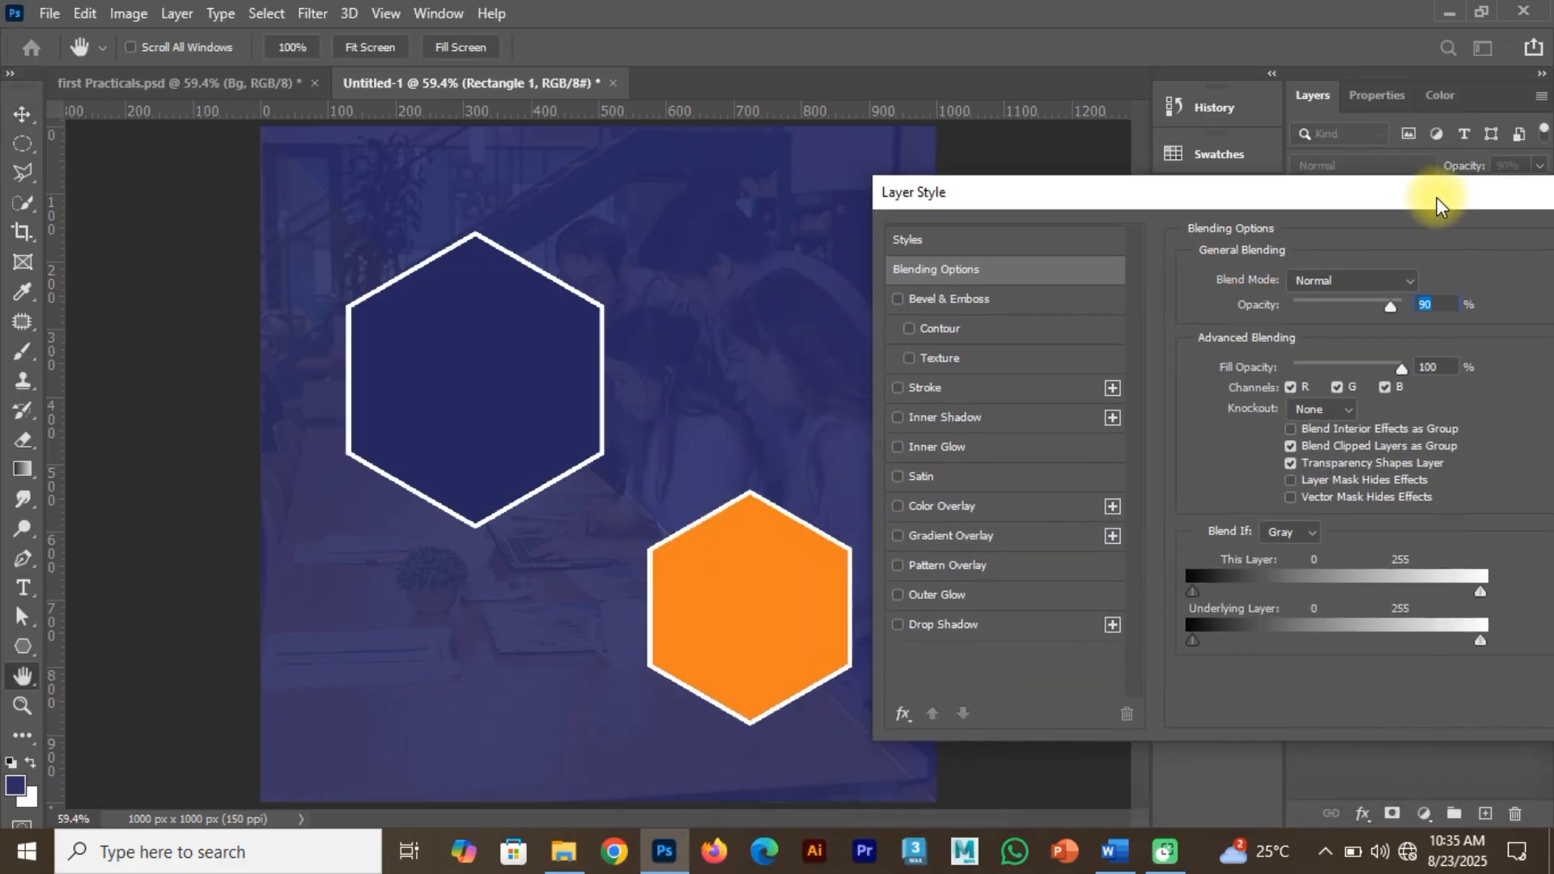
click(992, 506)
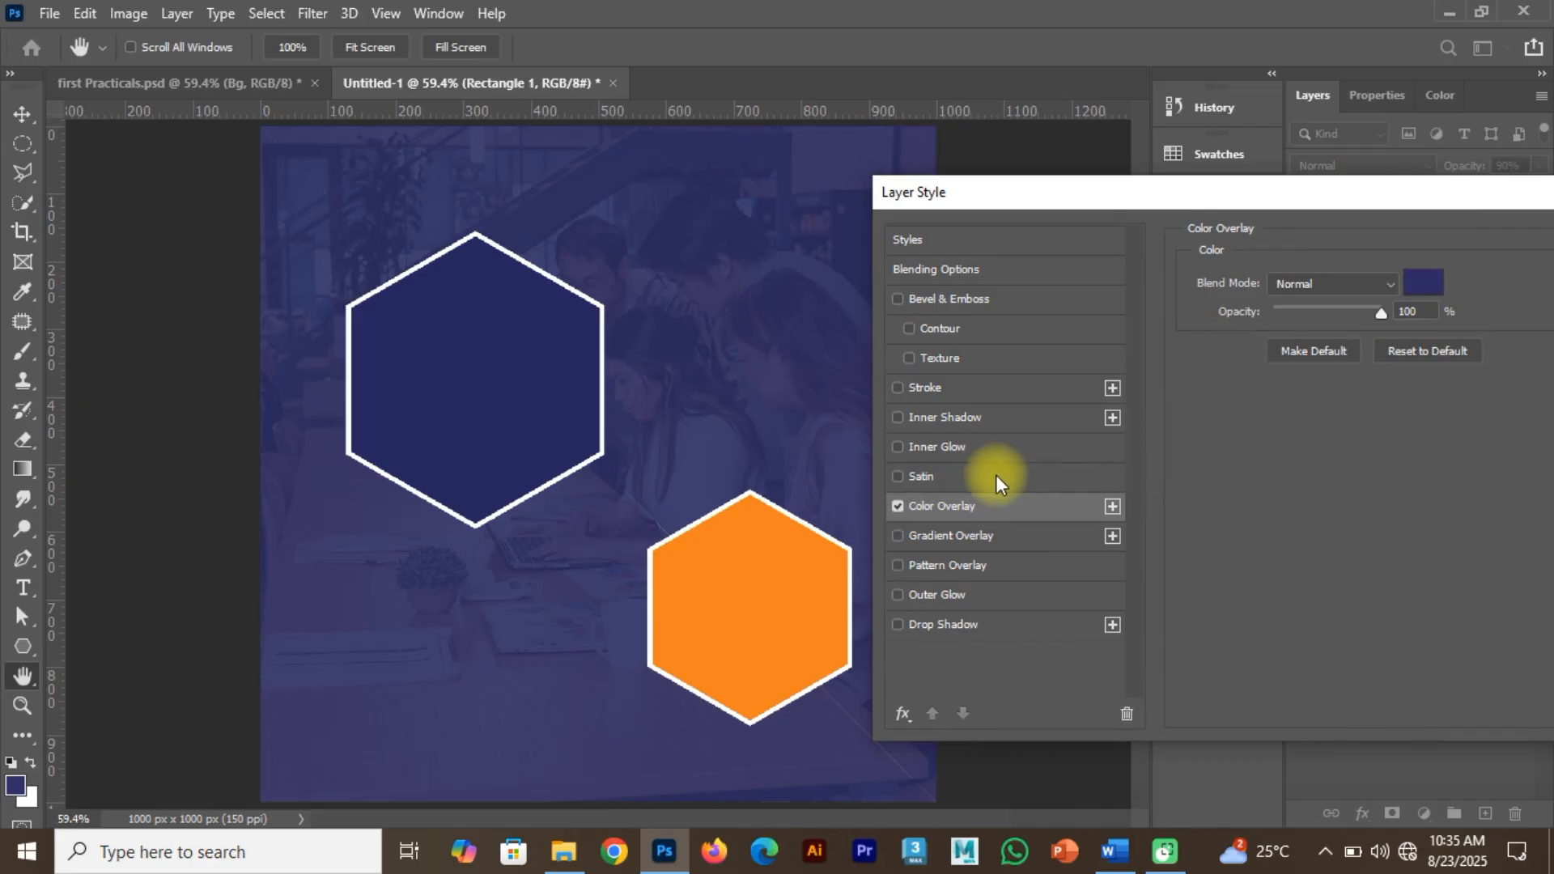
click(1423, 285)
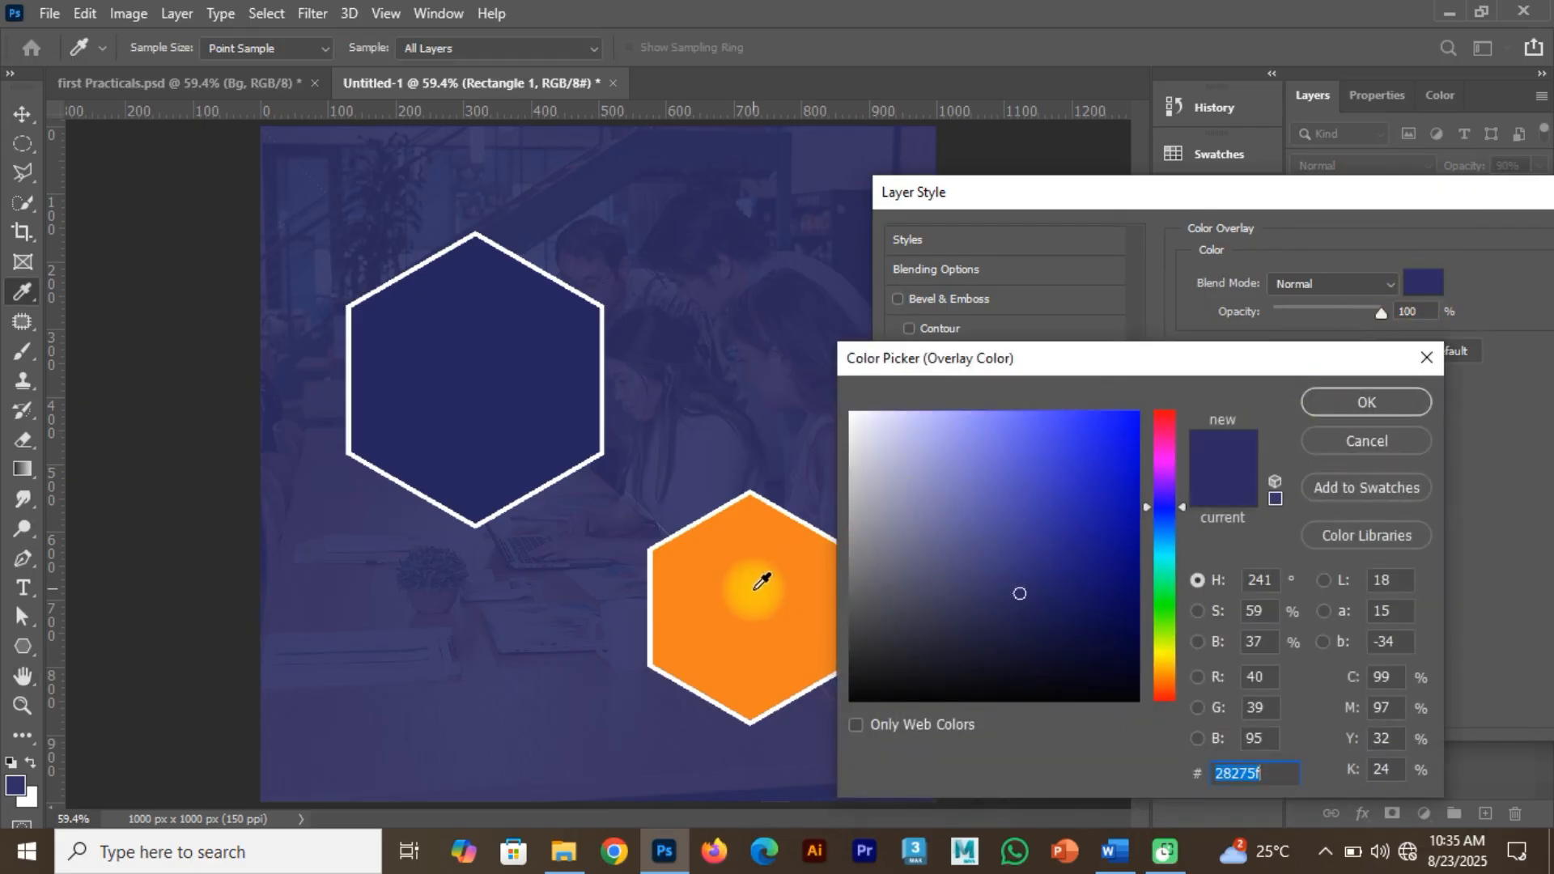
click(756, 589)
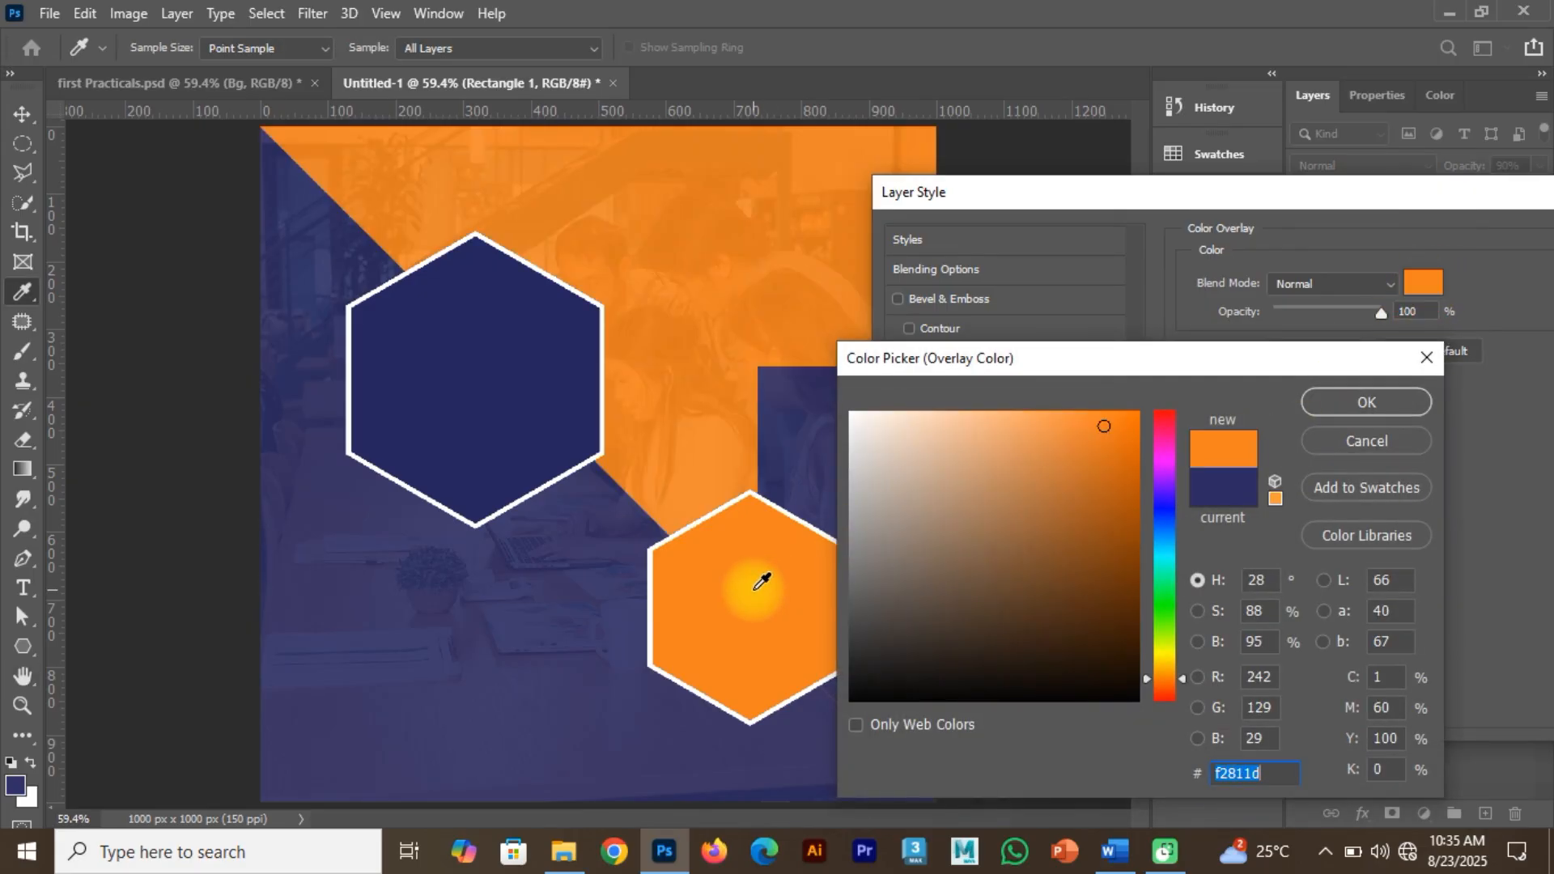
click(1366, 403)
drag(1328, 187, 1145, 252)
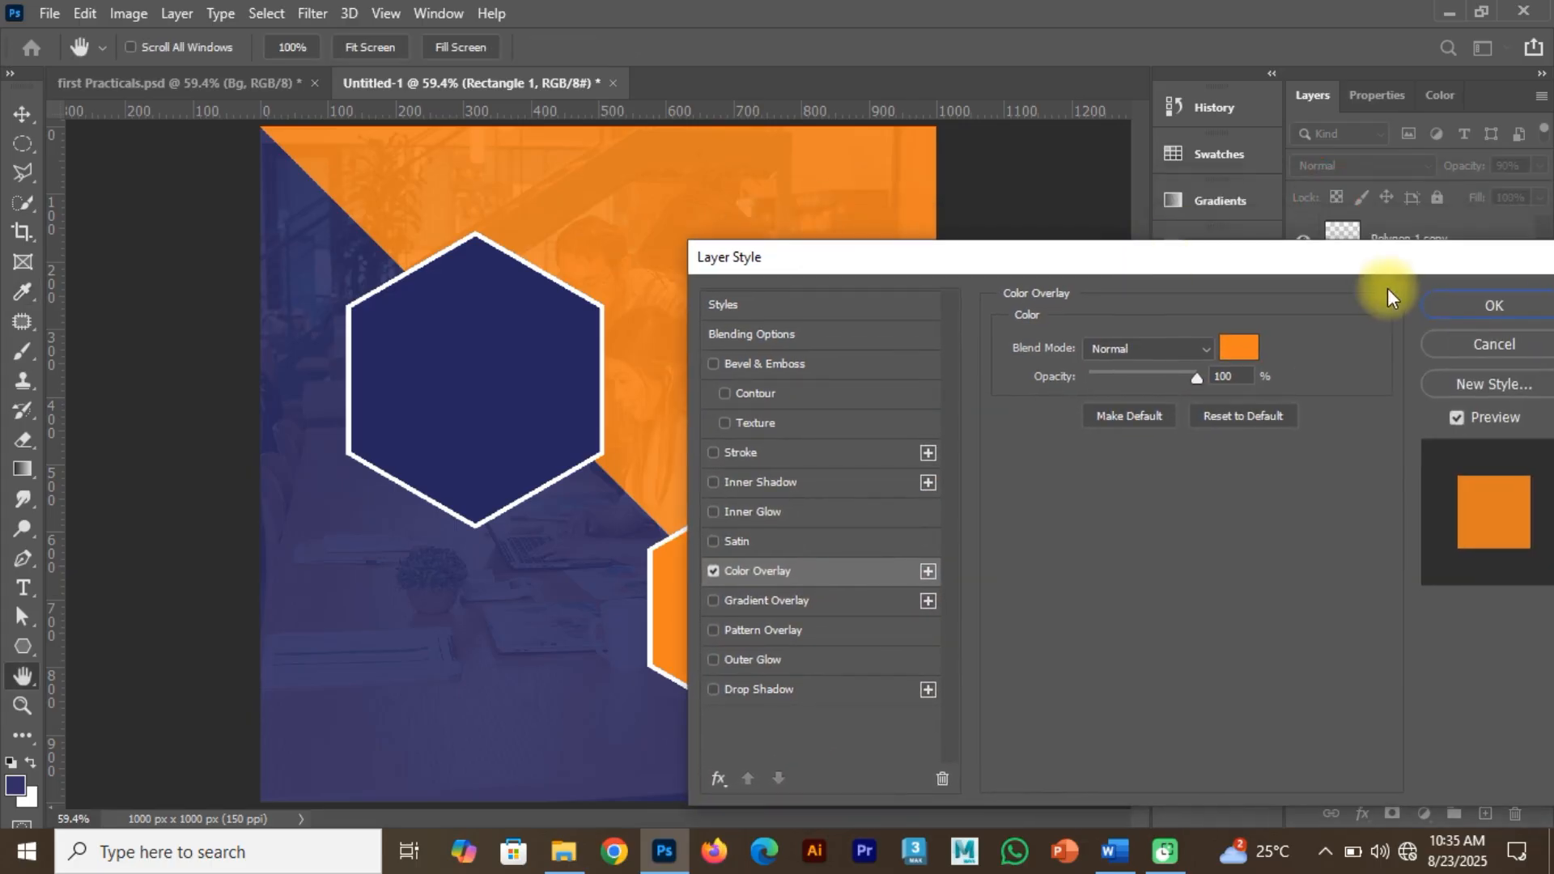
click(1454, 301)
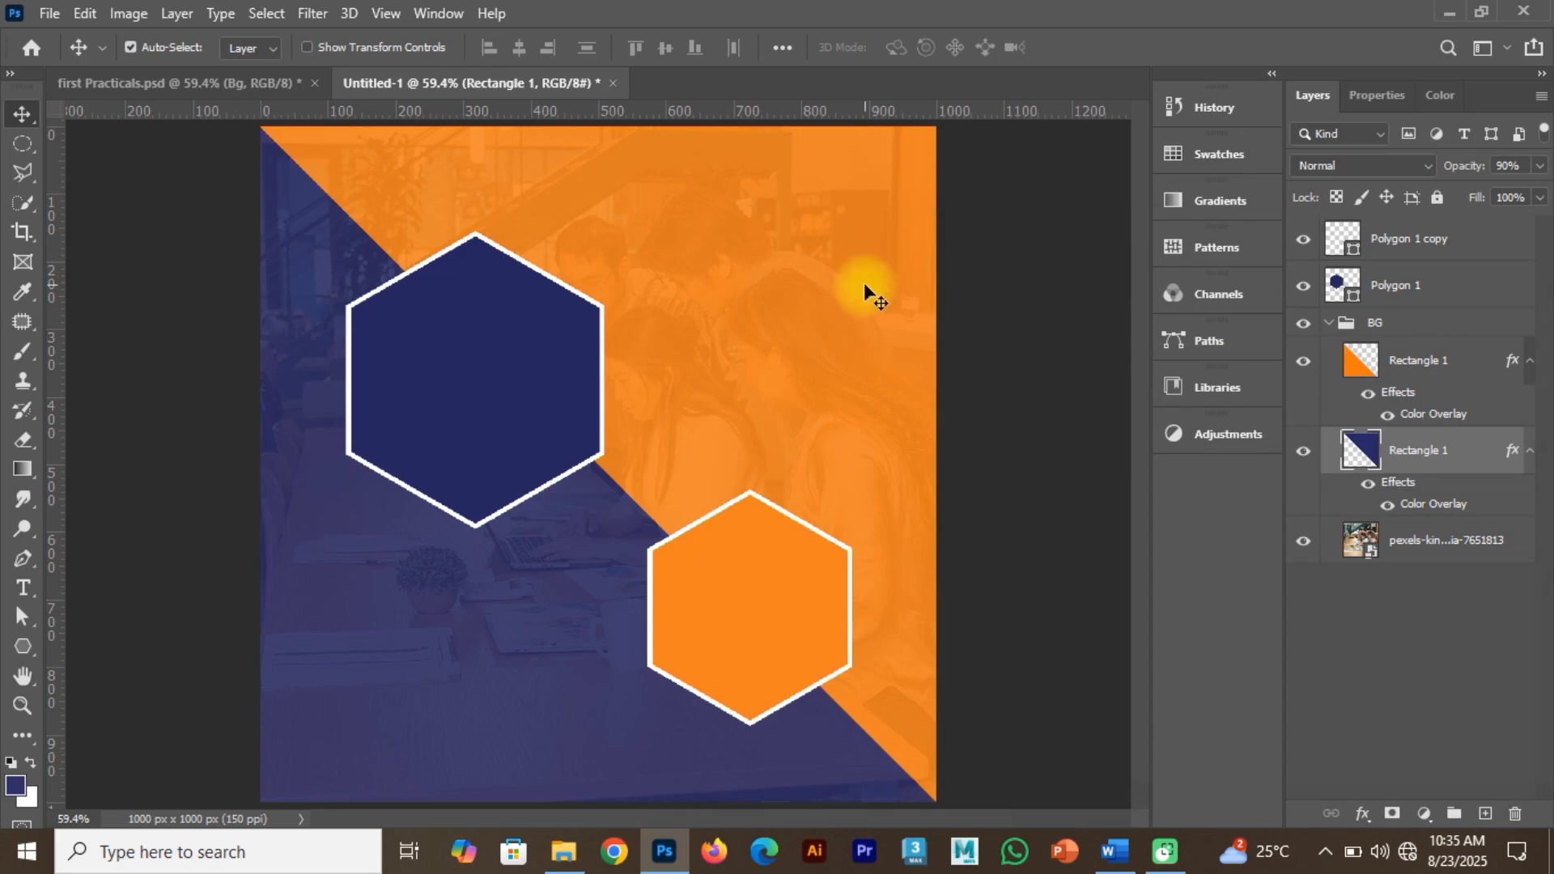
Move the large blue hexagon slightly left, and compare the layout with first Practicals.psd before returning to Untitled-1.
drag(496, 429, 474, 431)
click(177, 71)
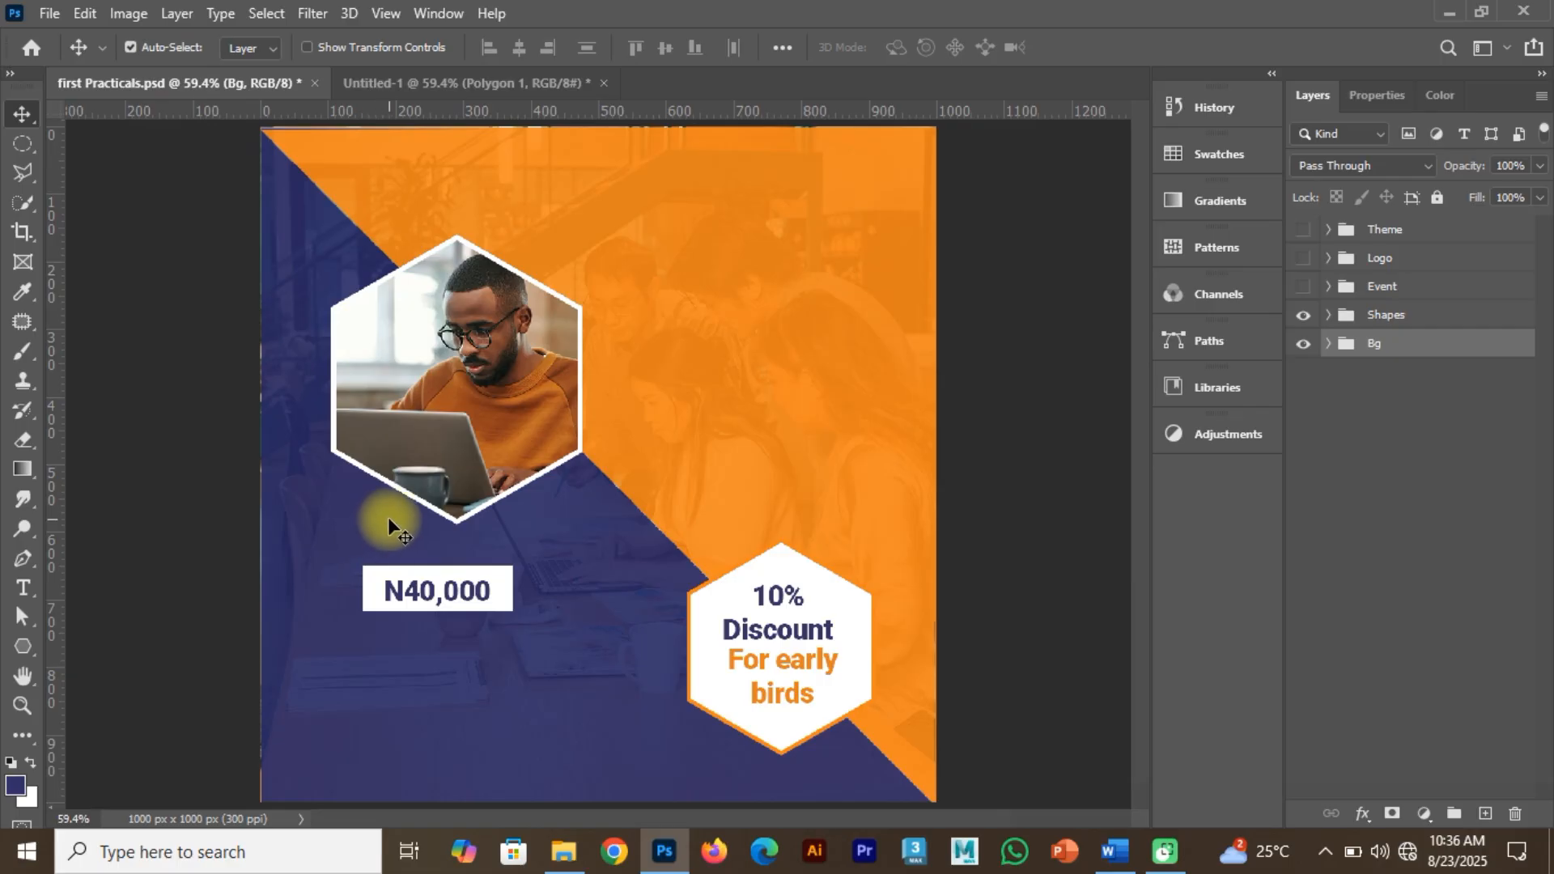
click(440, 84)
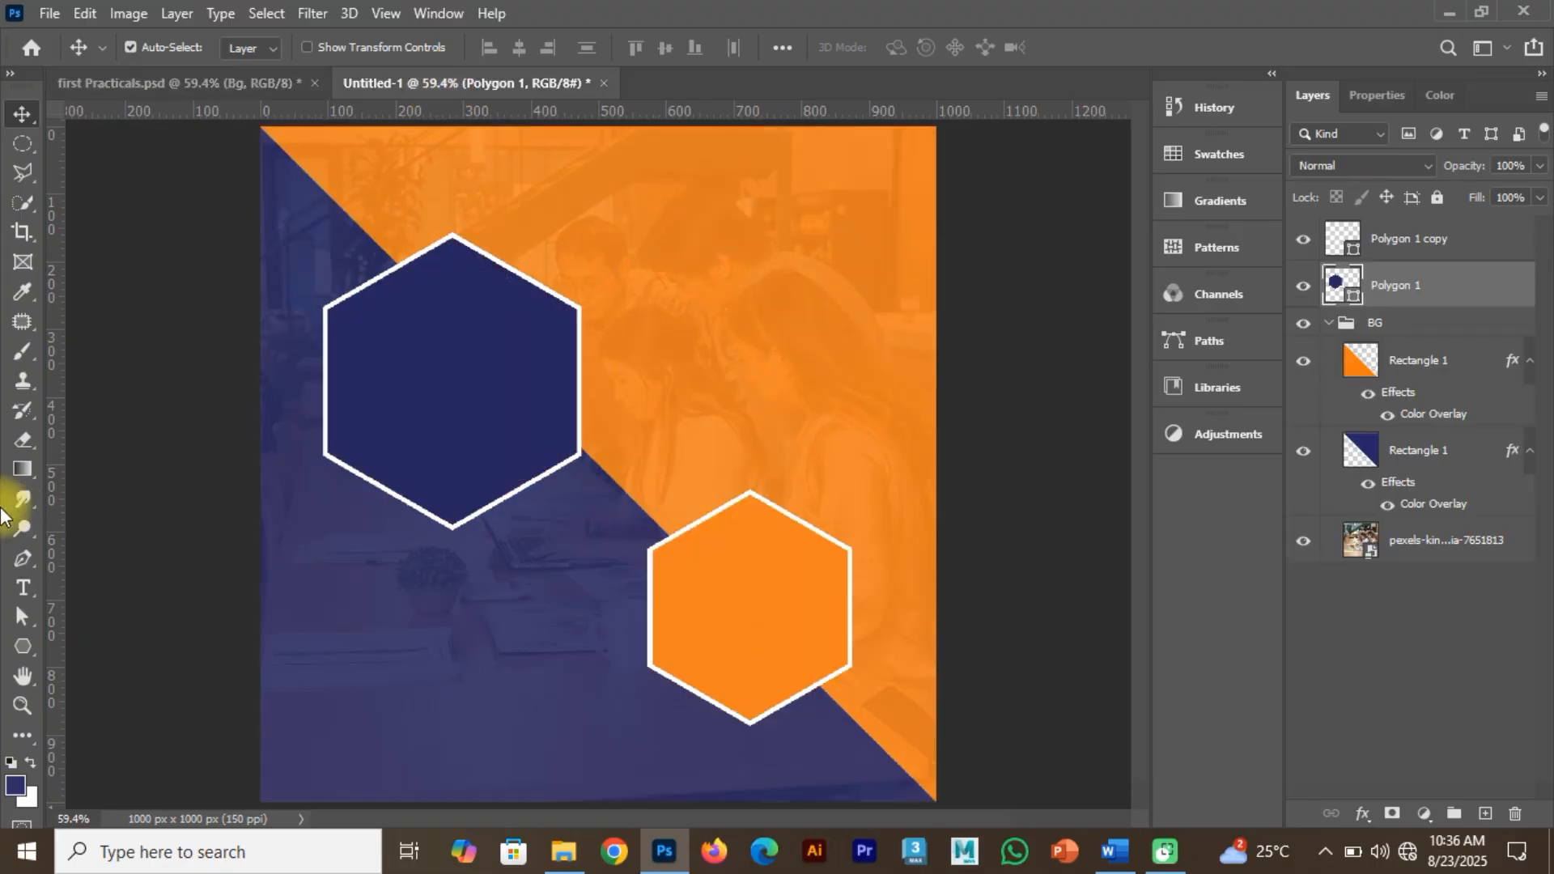
Draw a rectangle about 257 × 72 px below the large hexagon, at about X 193, Y 629 px.
click(22, 648)
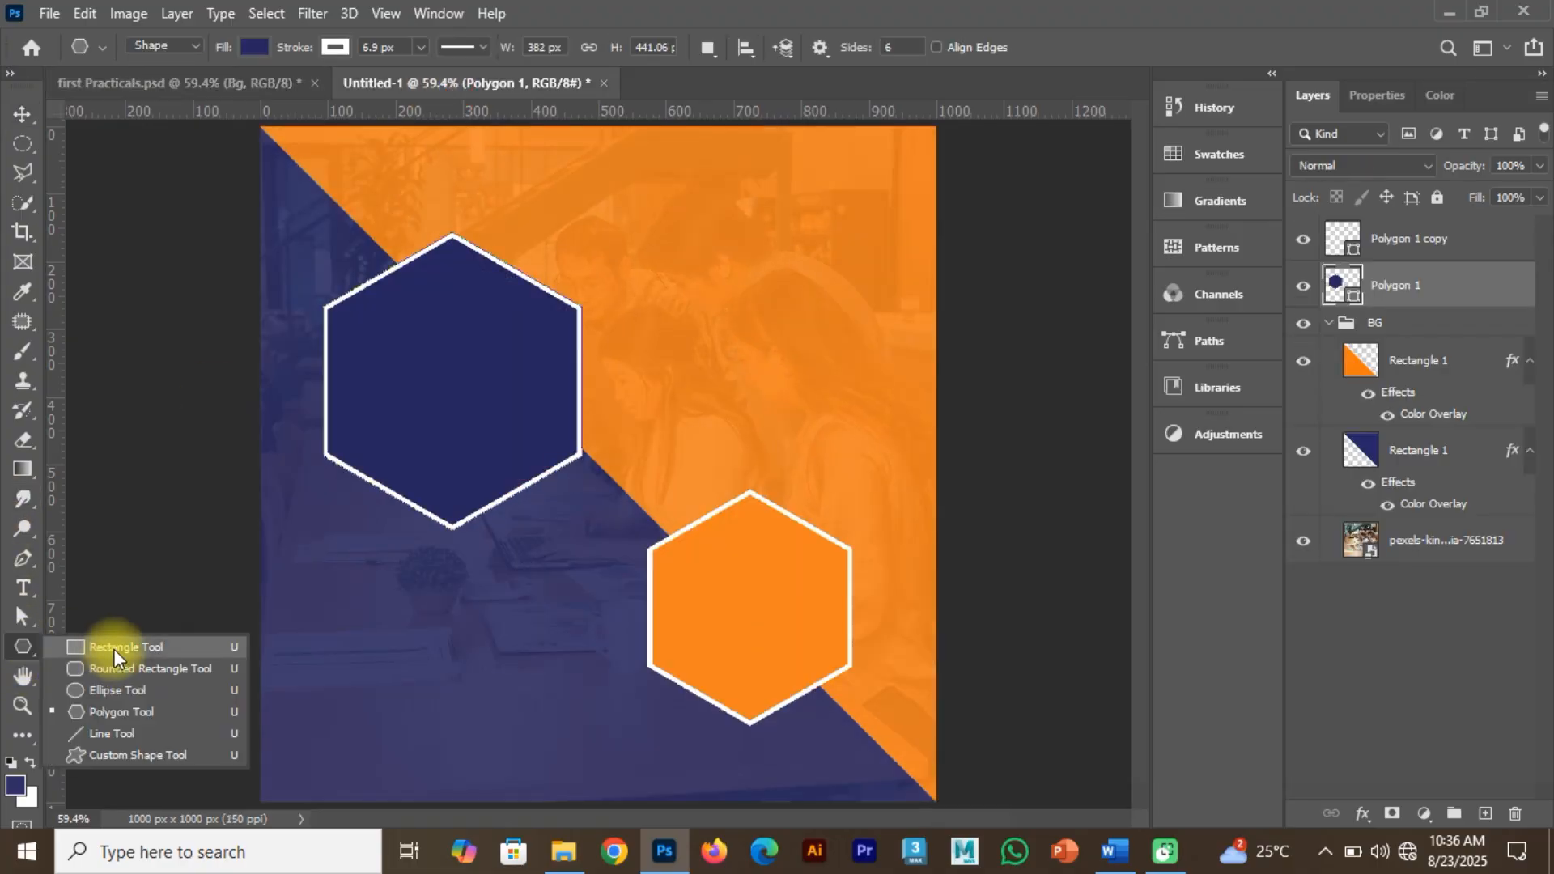
click(114, 649)
drag(390, 551, 563, 592)
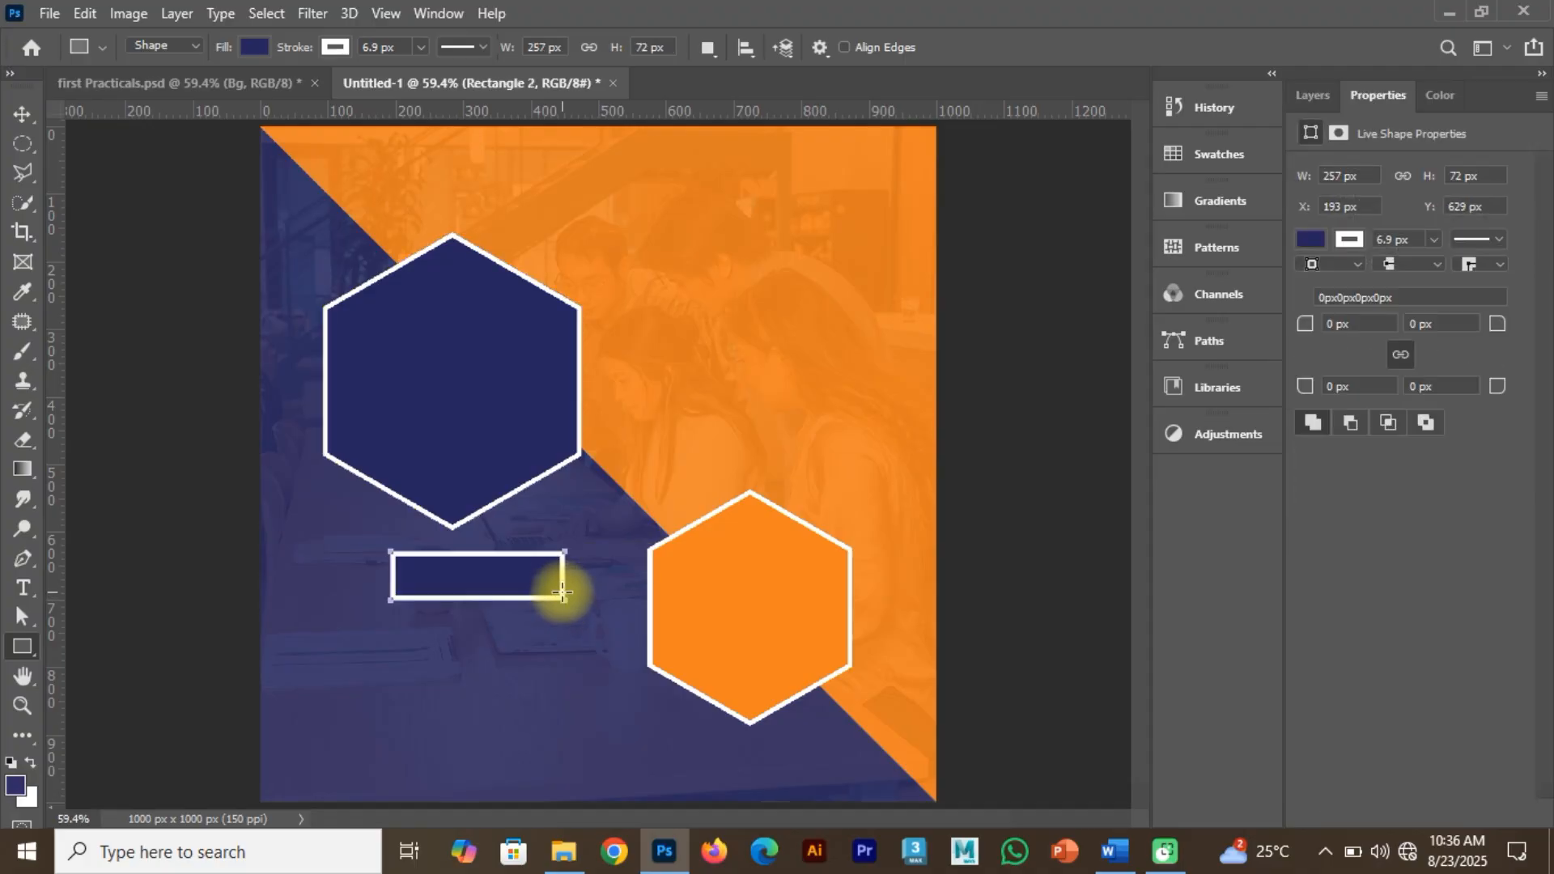
Remove the stroke from the rectangle below the large hexagon and fill the rectangle with white.
click(338, 46)
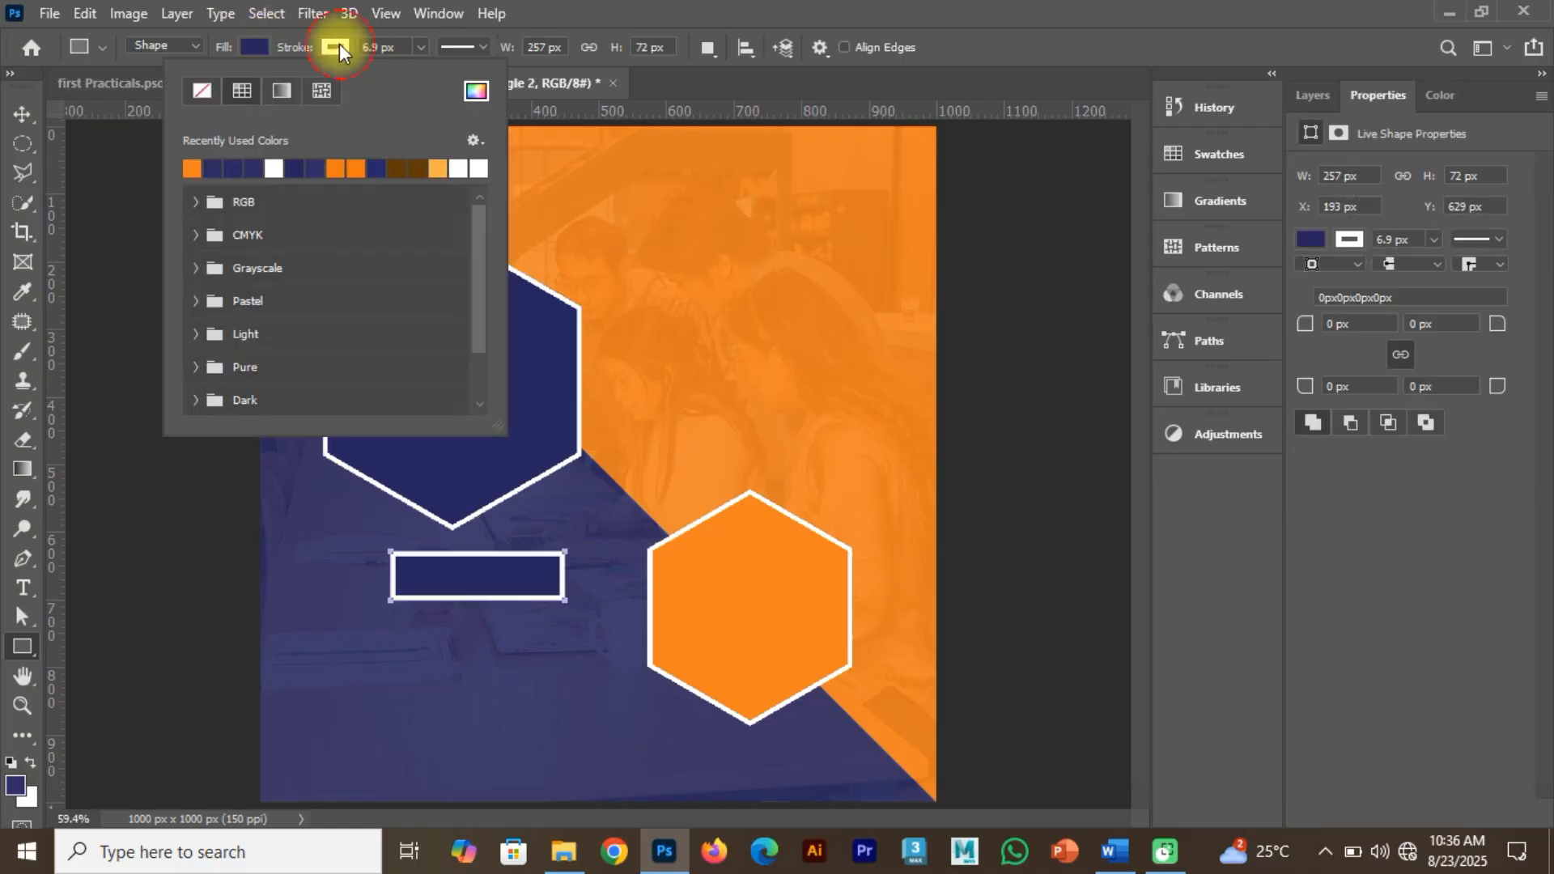
click(202, 90)
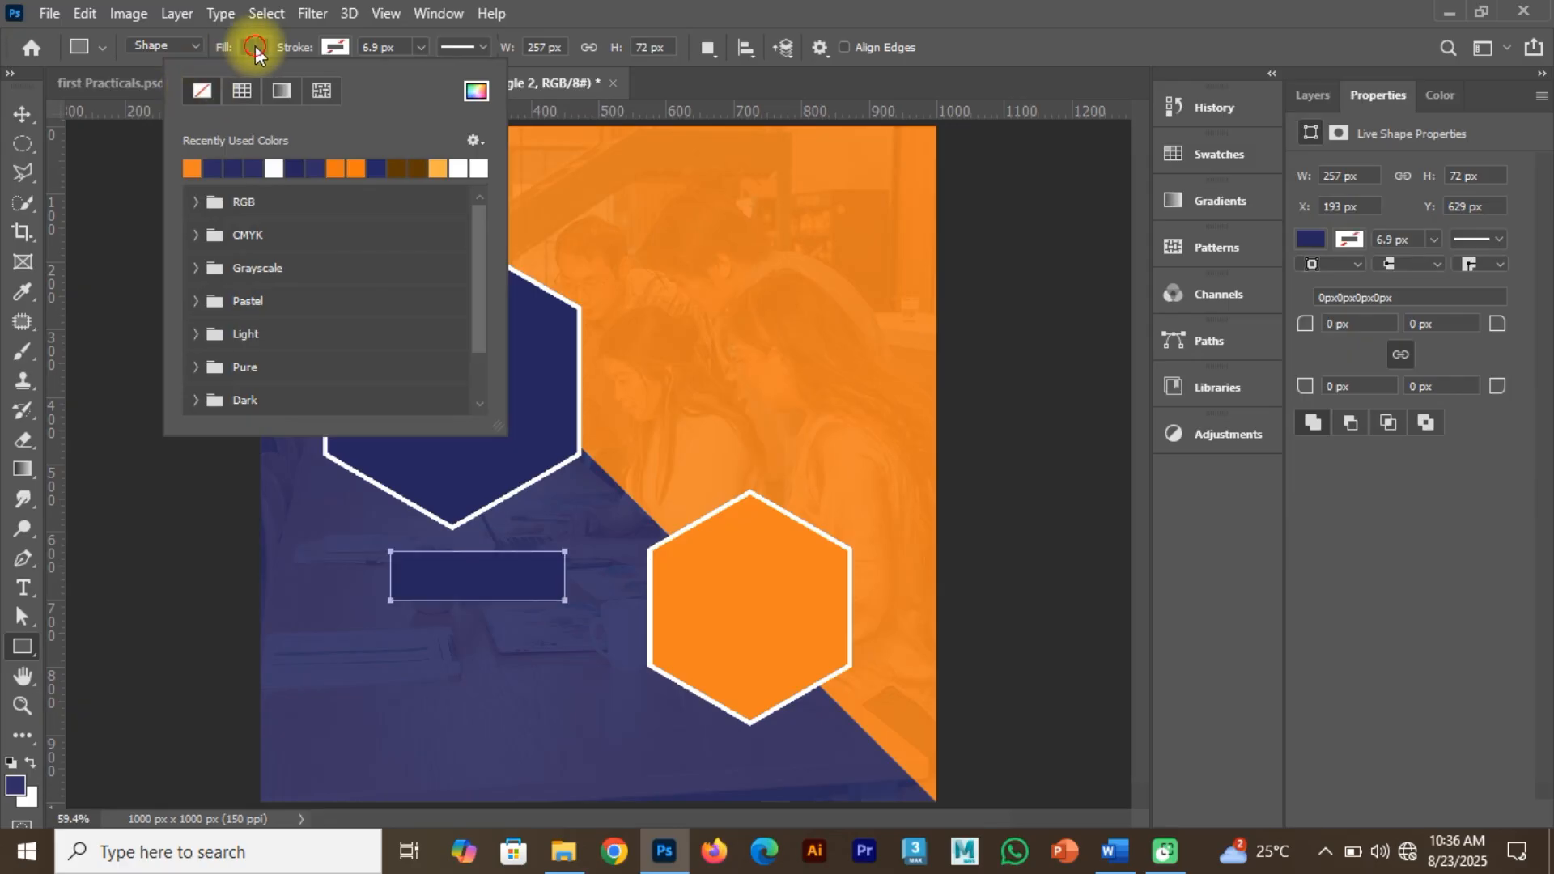
click(255, 47)
click(119, 90)
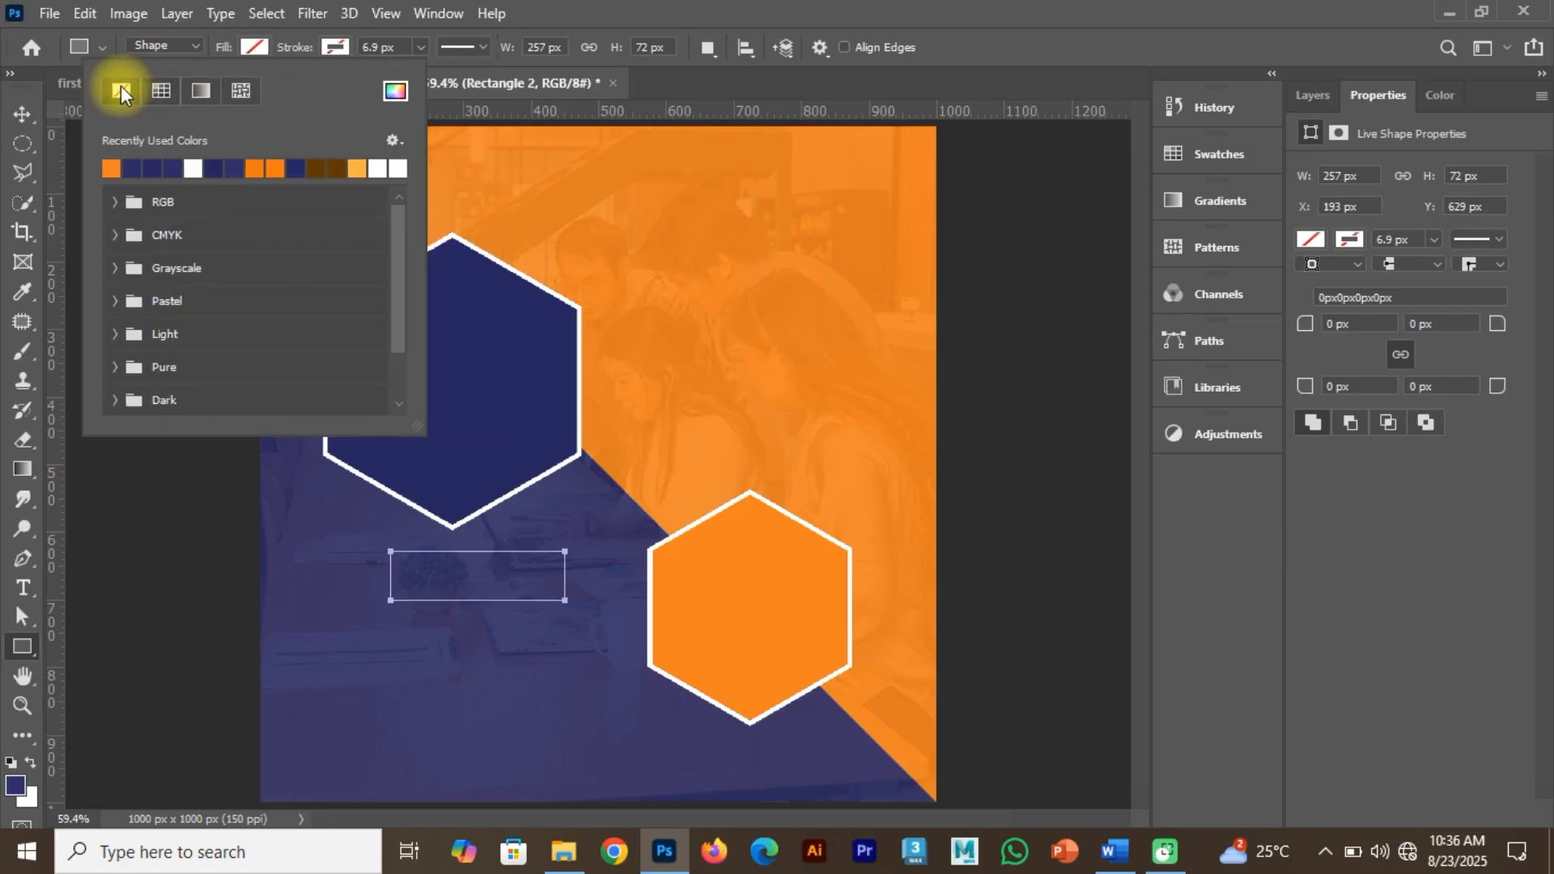
click(192, 167)
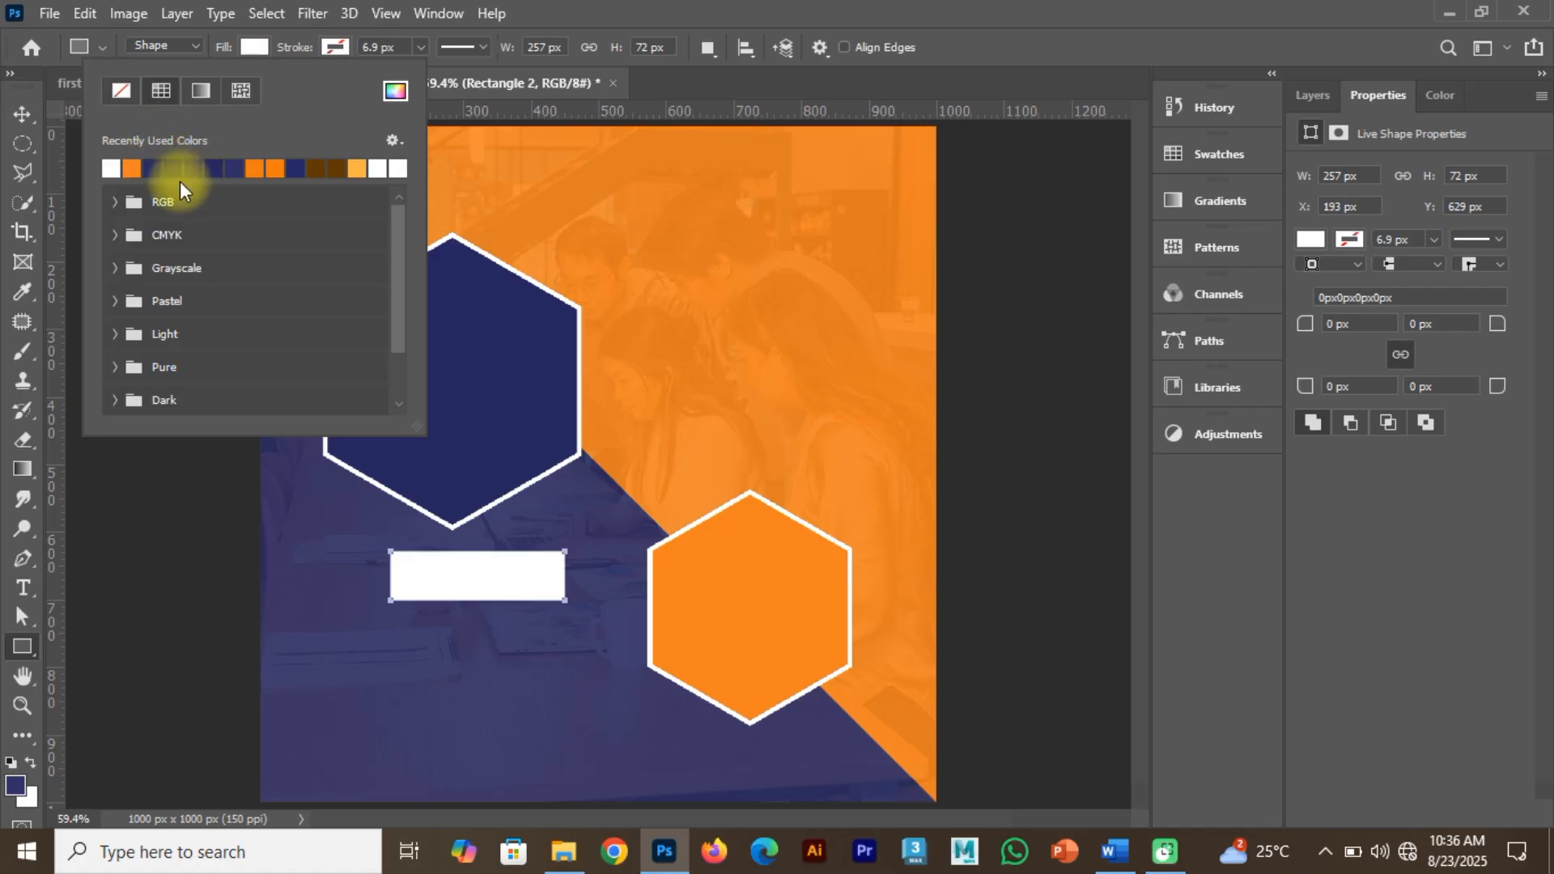
click(21, 112)
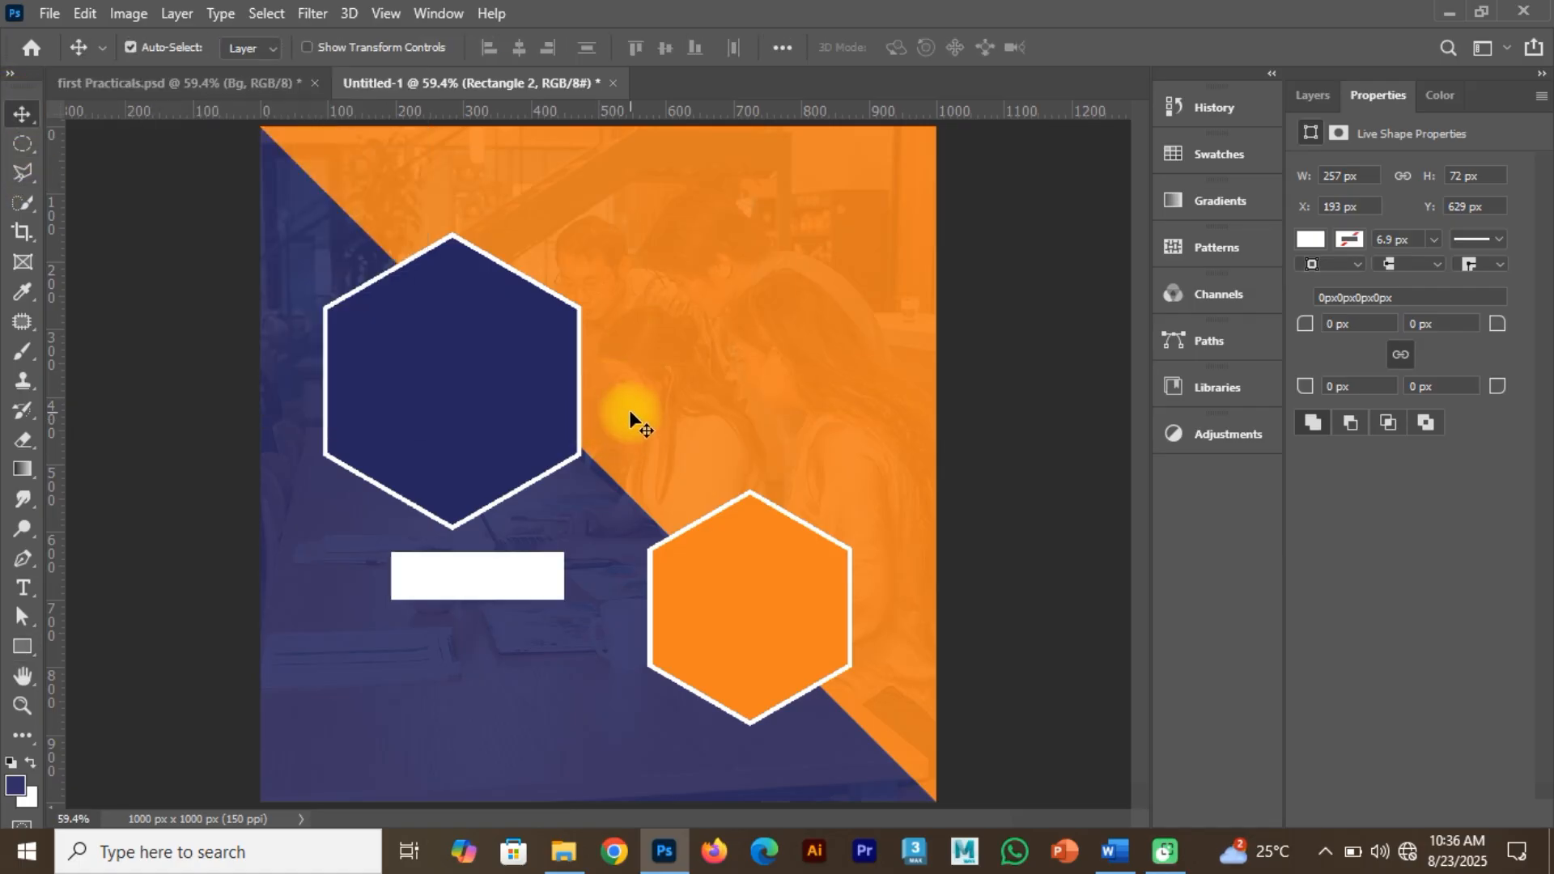
Bring up the white rectangle's live shape properties, and return to the layer list.
click(1318, 90)
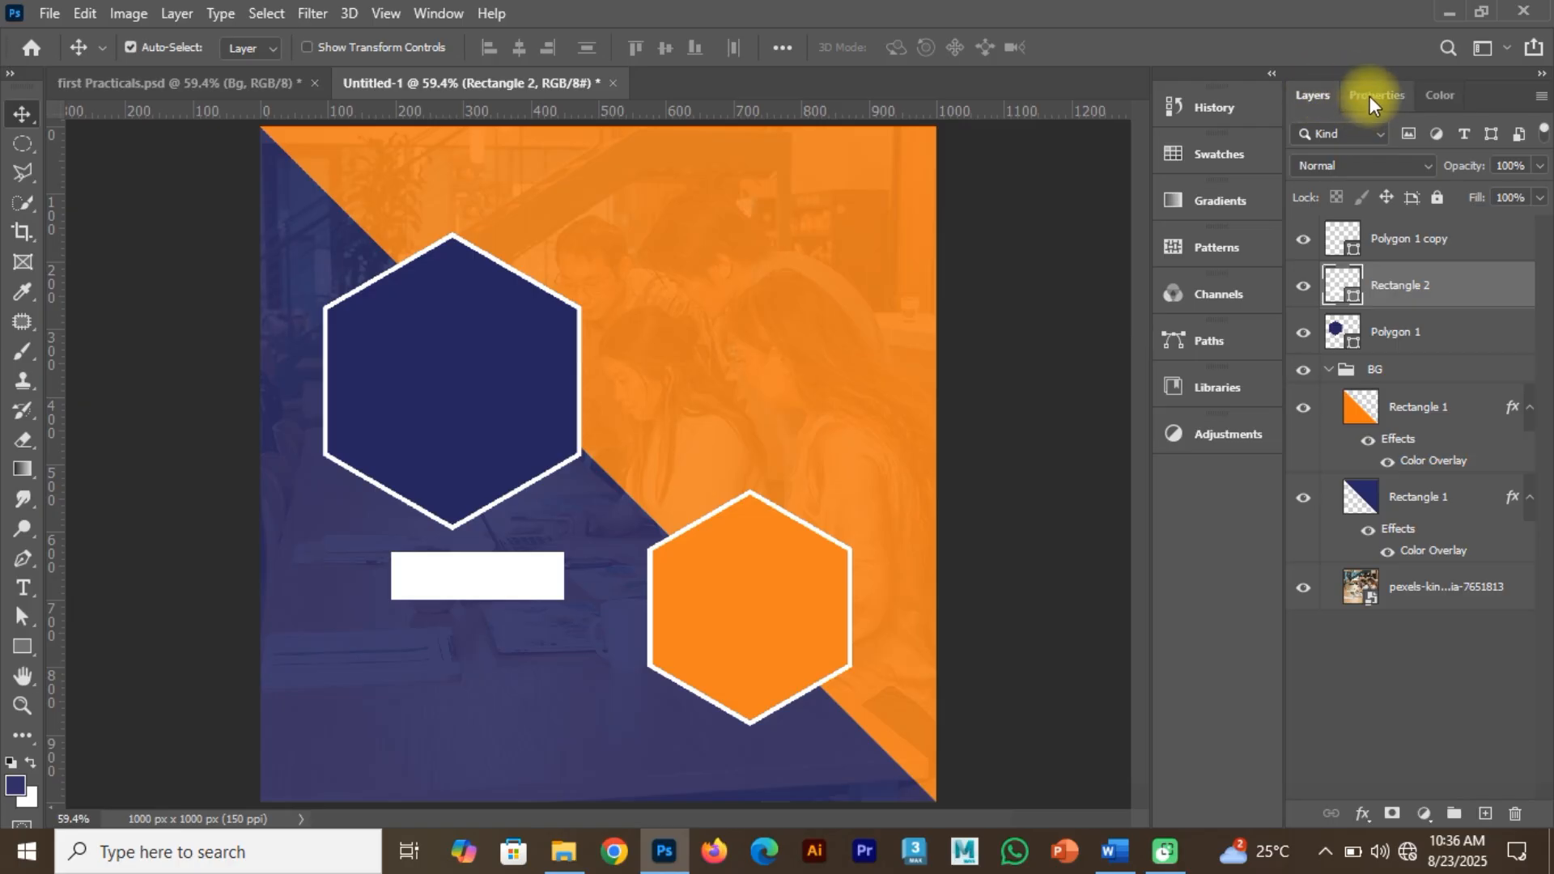
click(453, 13)
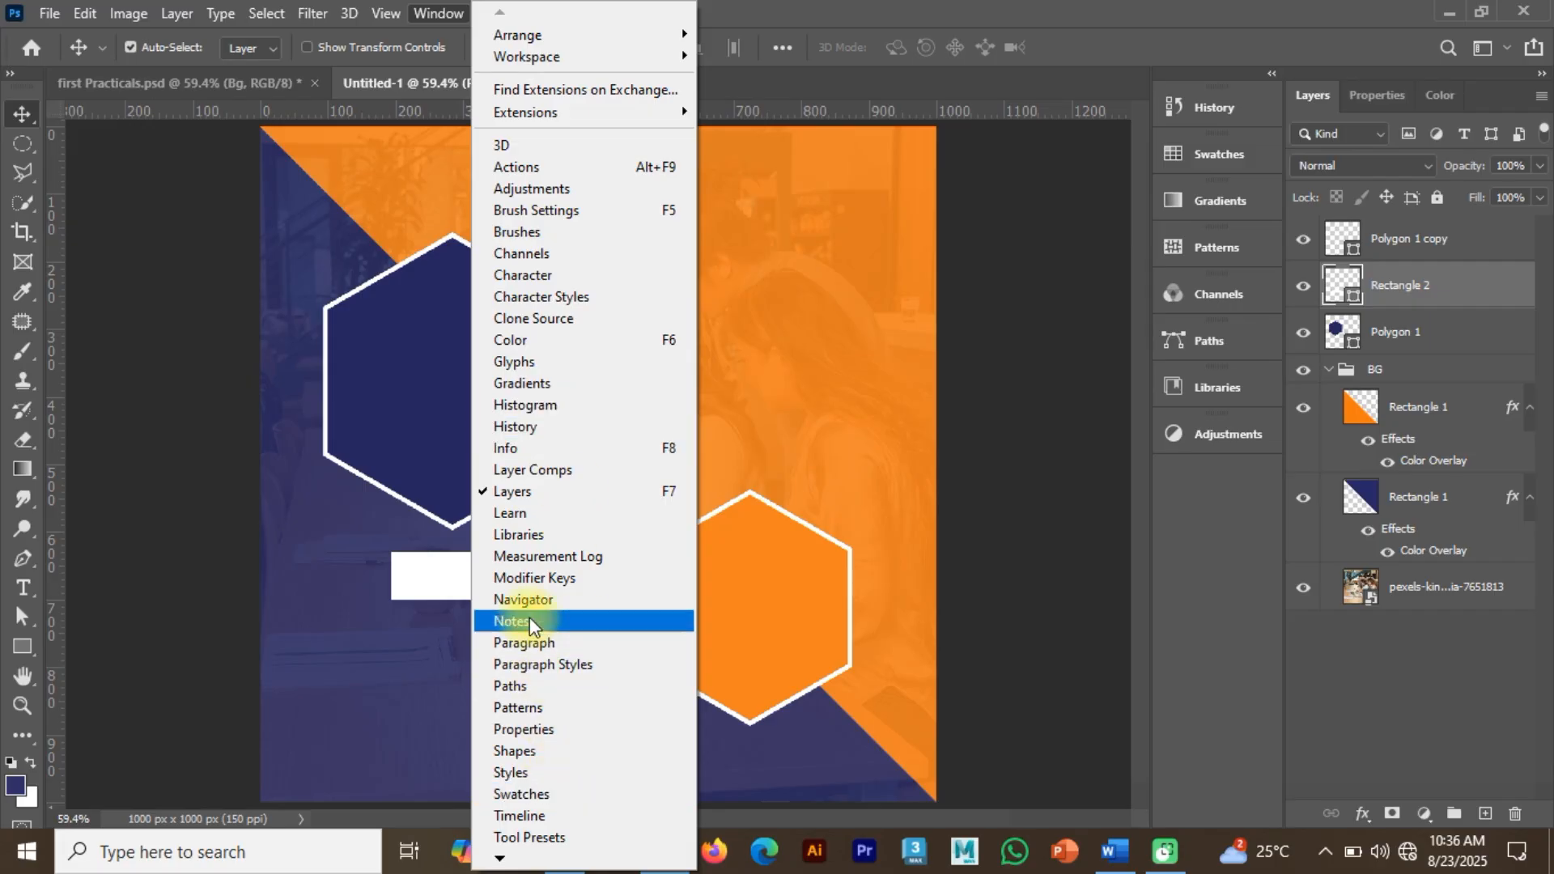
click(544, 732)
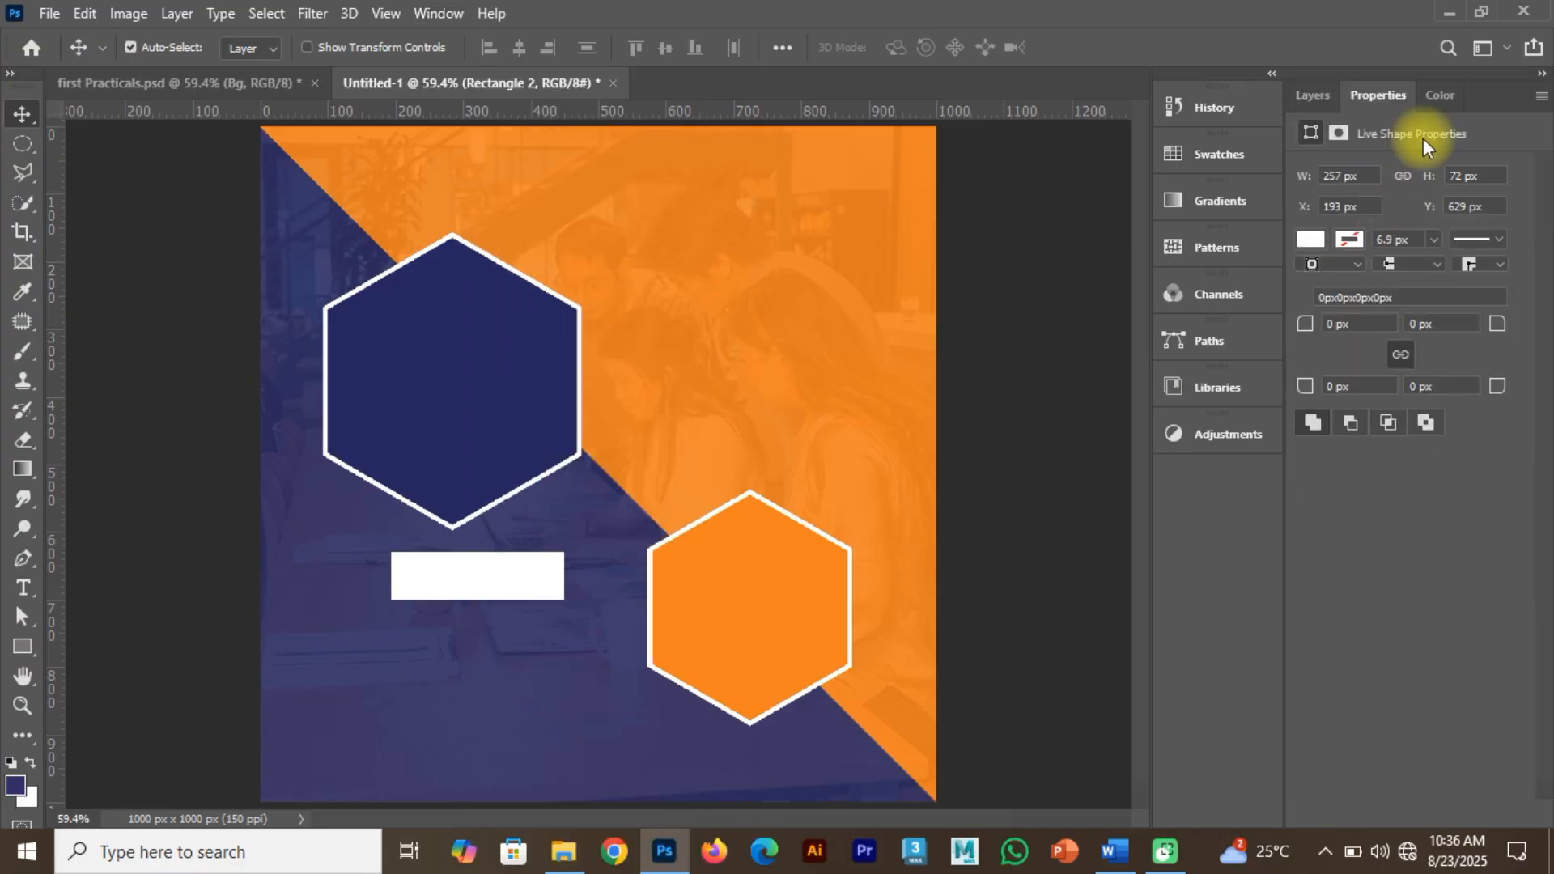
click(1314, 94)
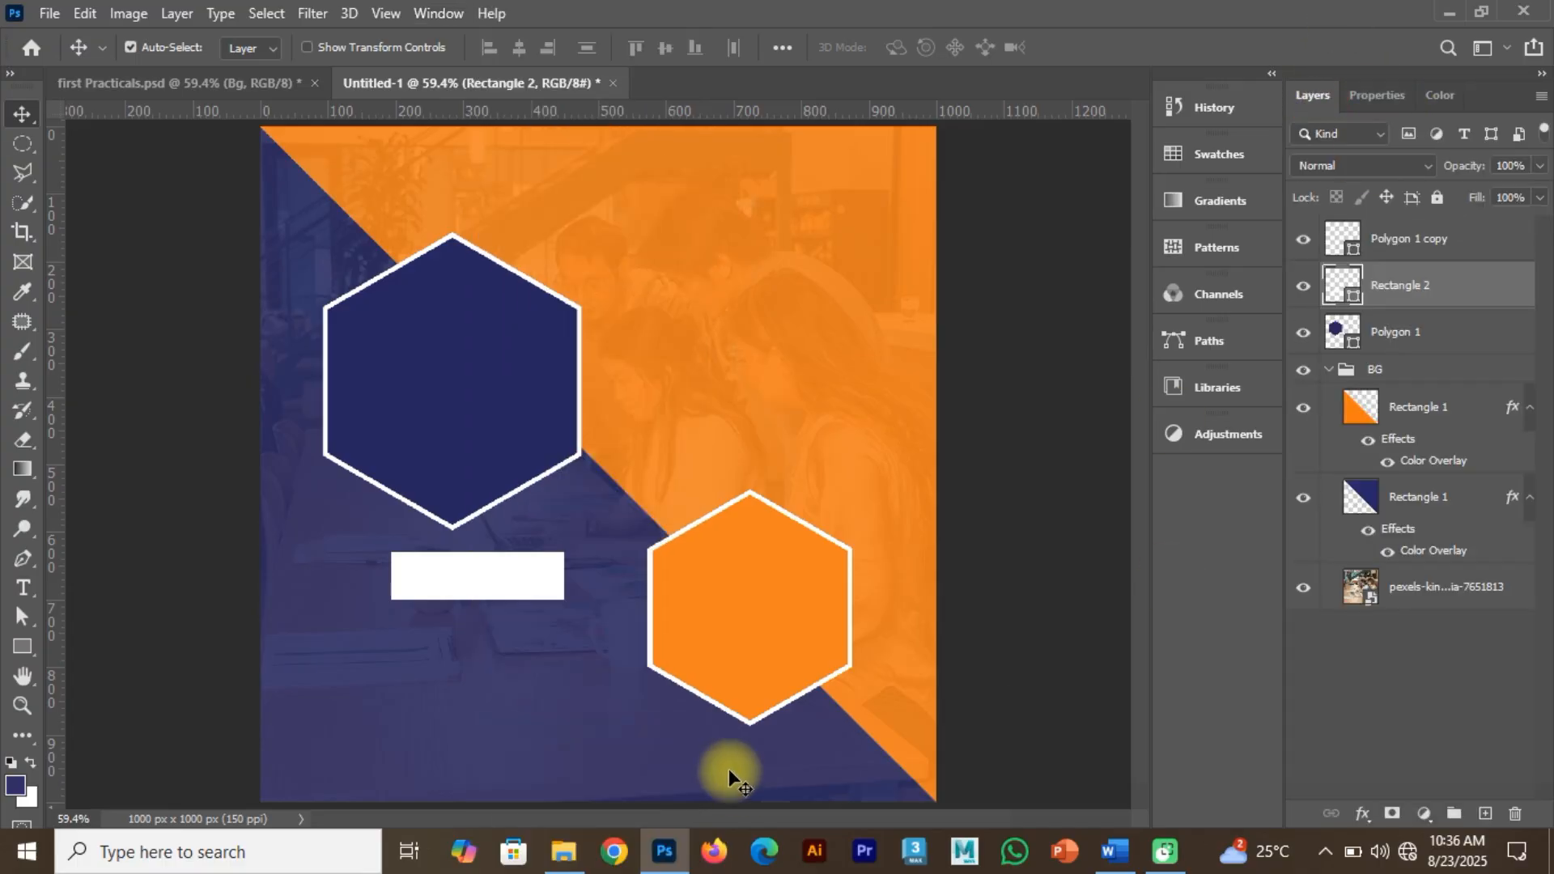
Move the white rectangle slightly down and left to centre it under the large hexagon, and compare it with first Practicals.psd.
drag(475, 581, 450, 599)
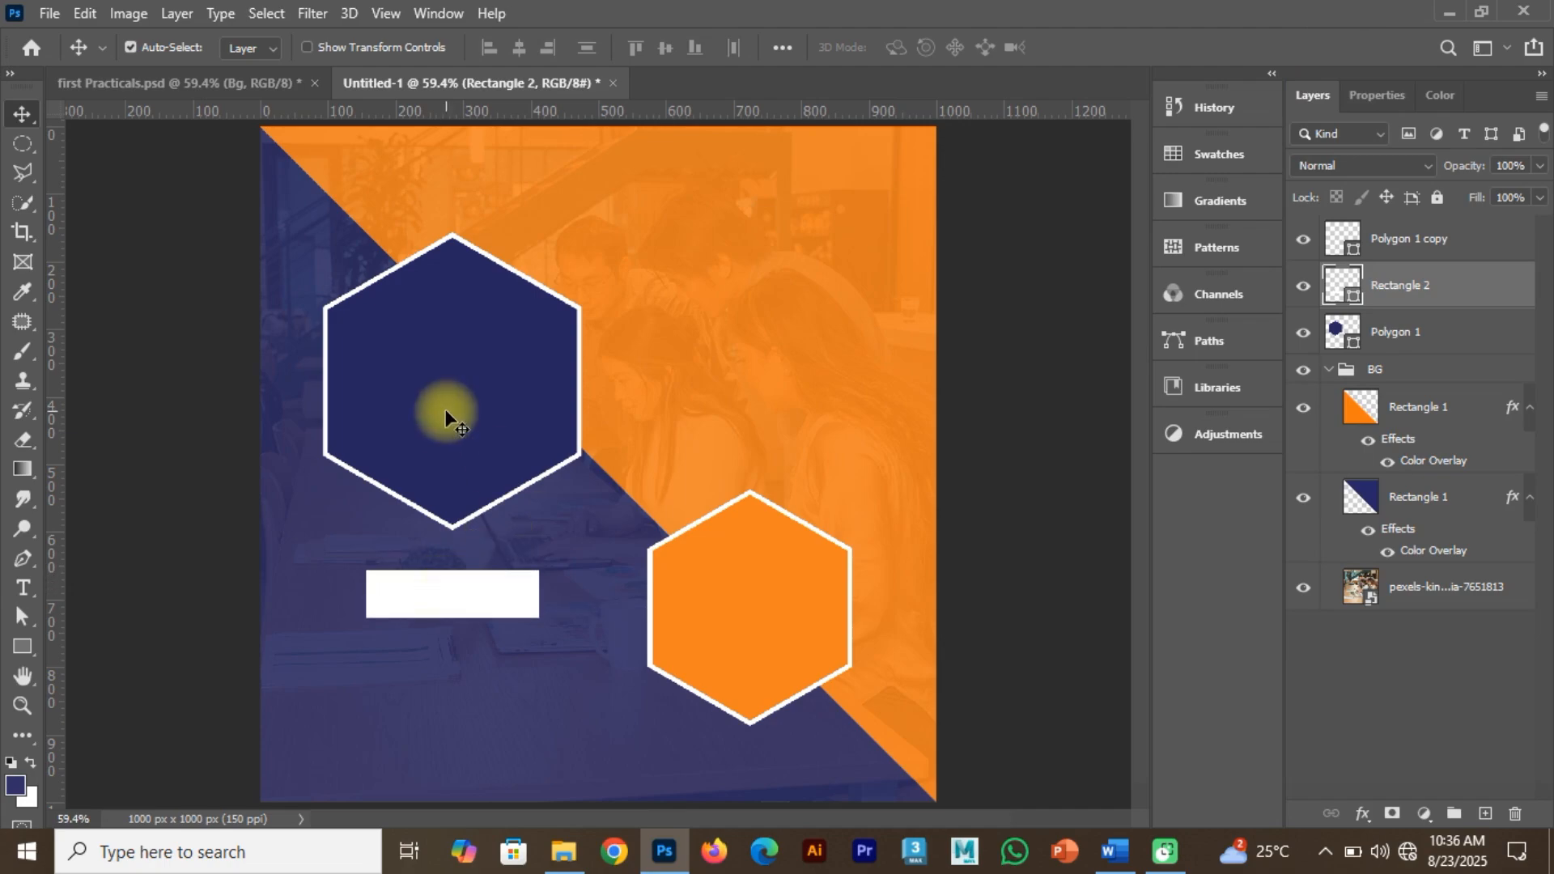
click(243, 83)
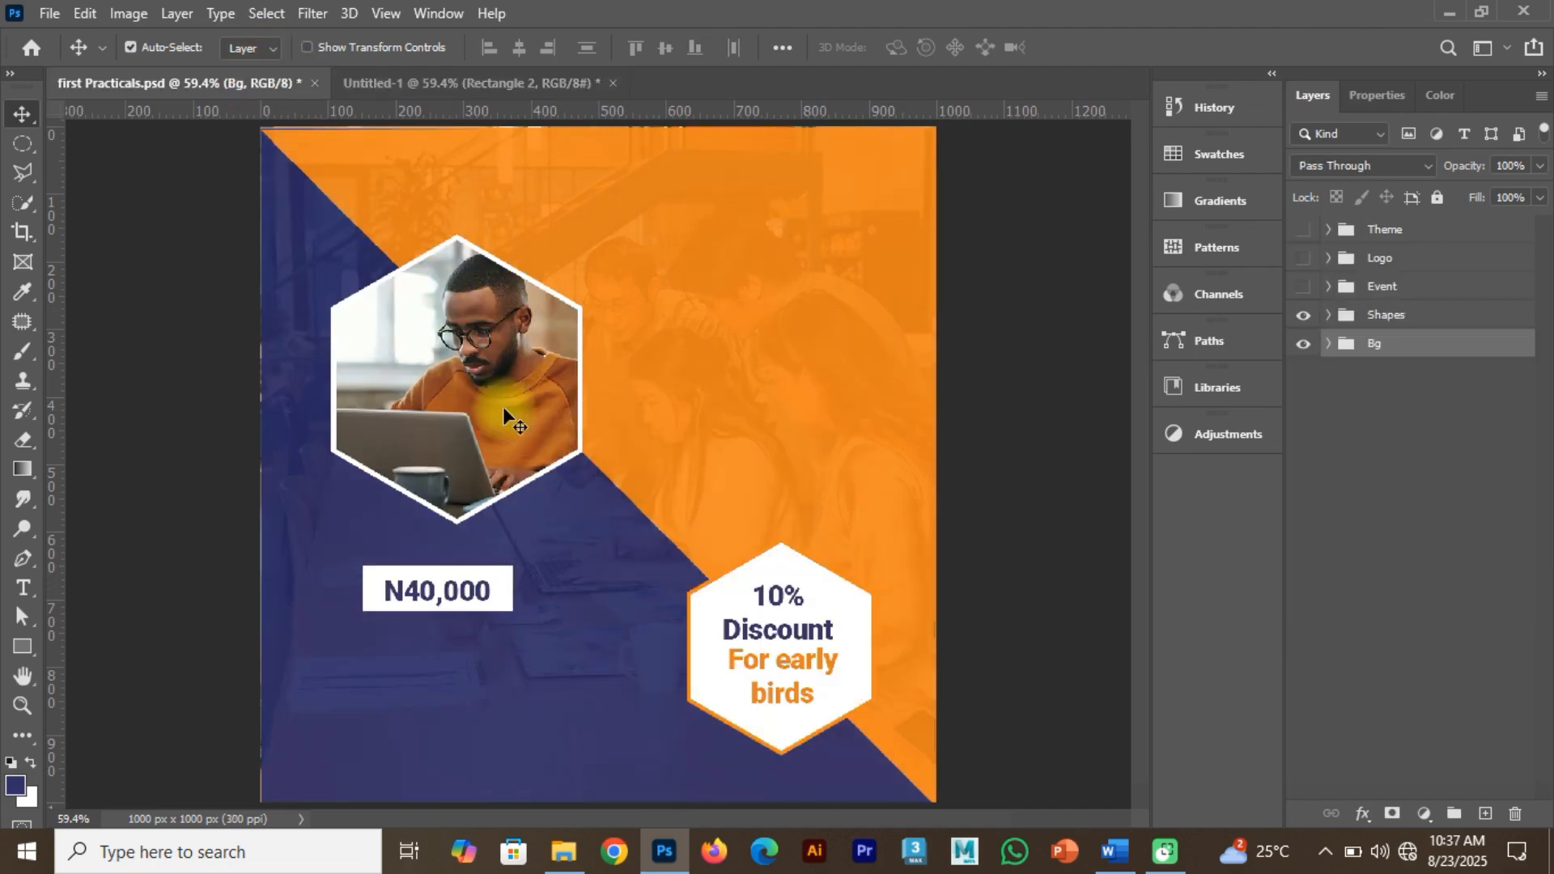
click(454, 81)
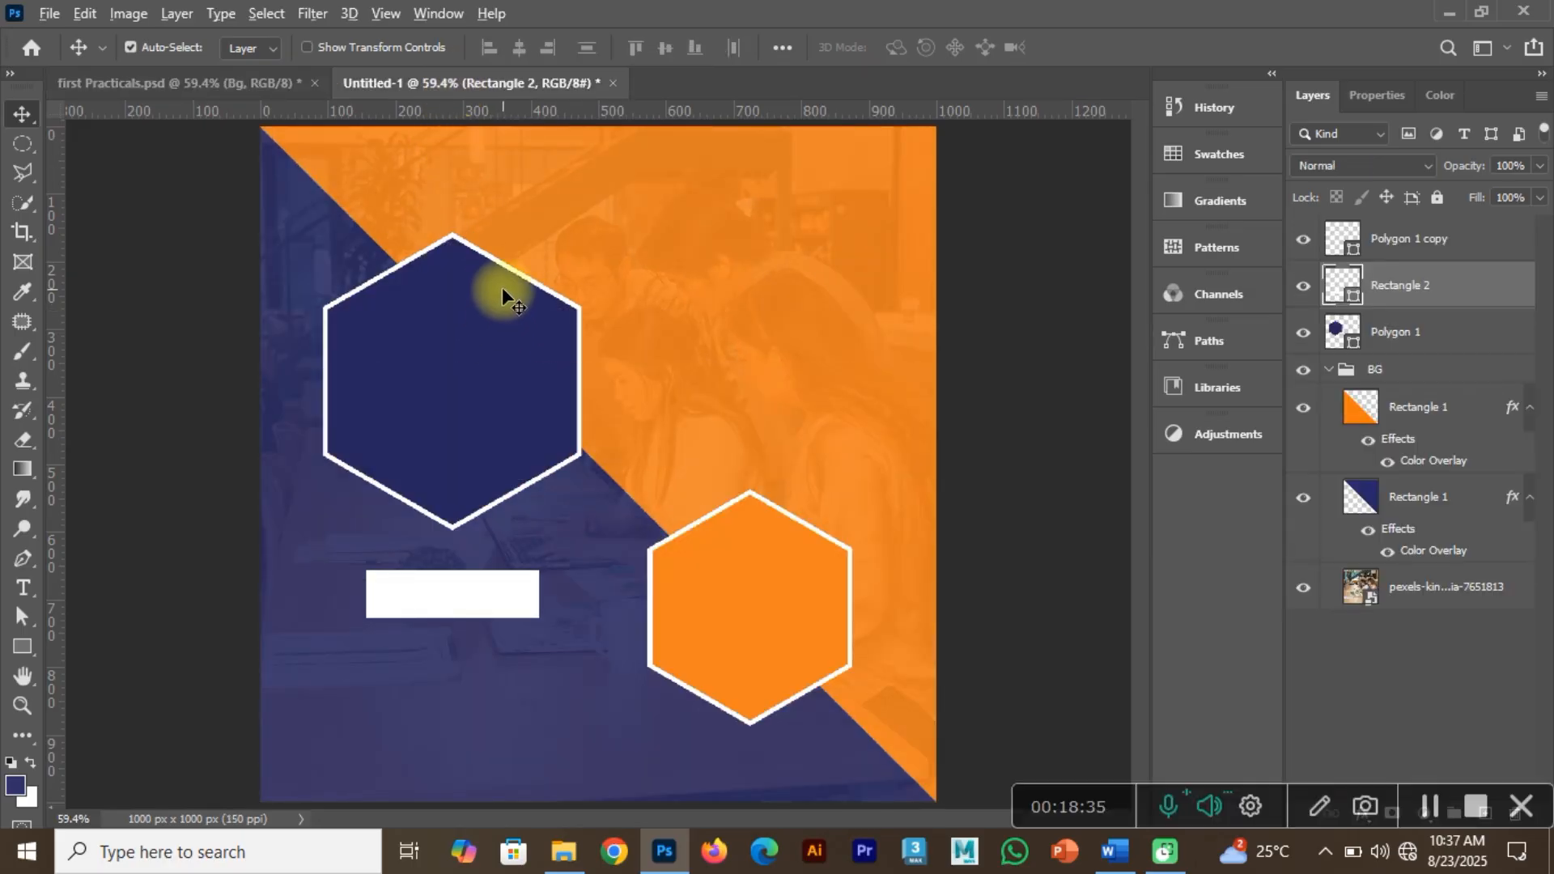
Switch to File Explorer, select the photo pexels-diva-plavalaguna-6149793 in folder A, and return to Photoshop.
key(alt+Tab)
click(634, 441)
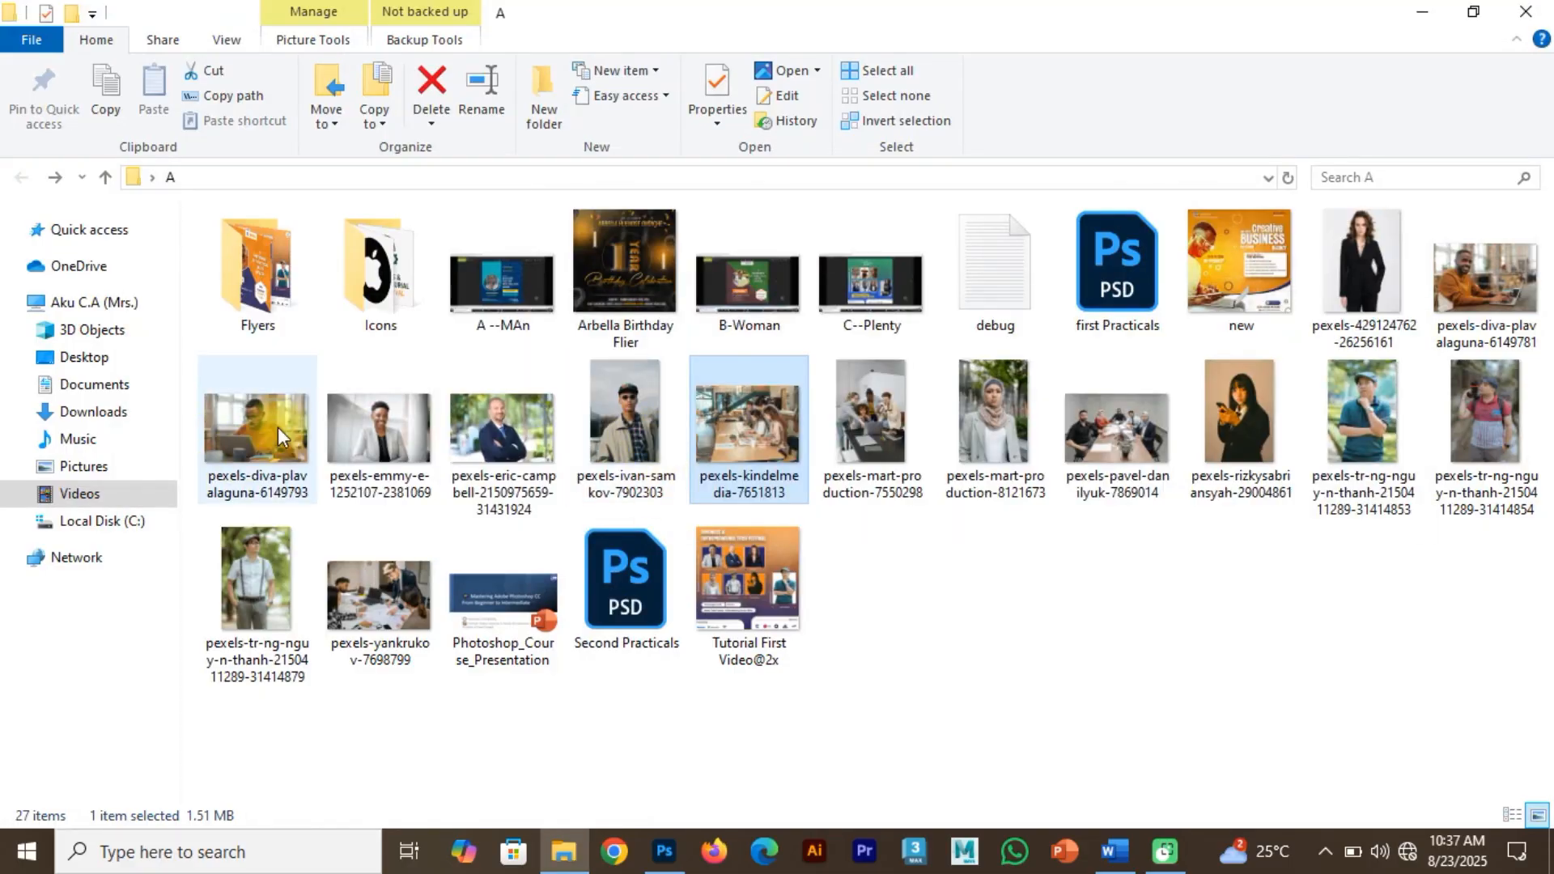
click(279, 411)
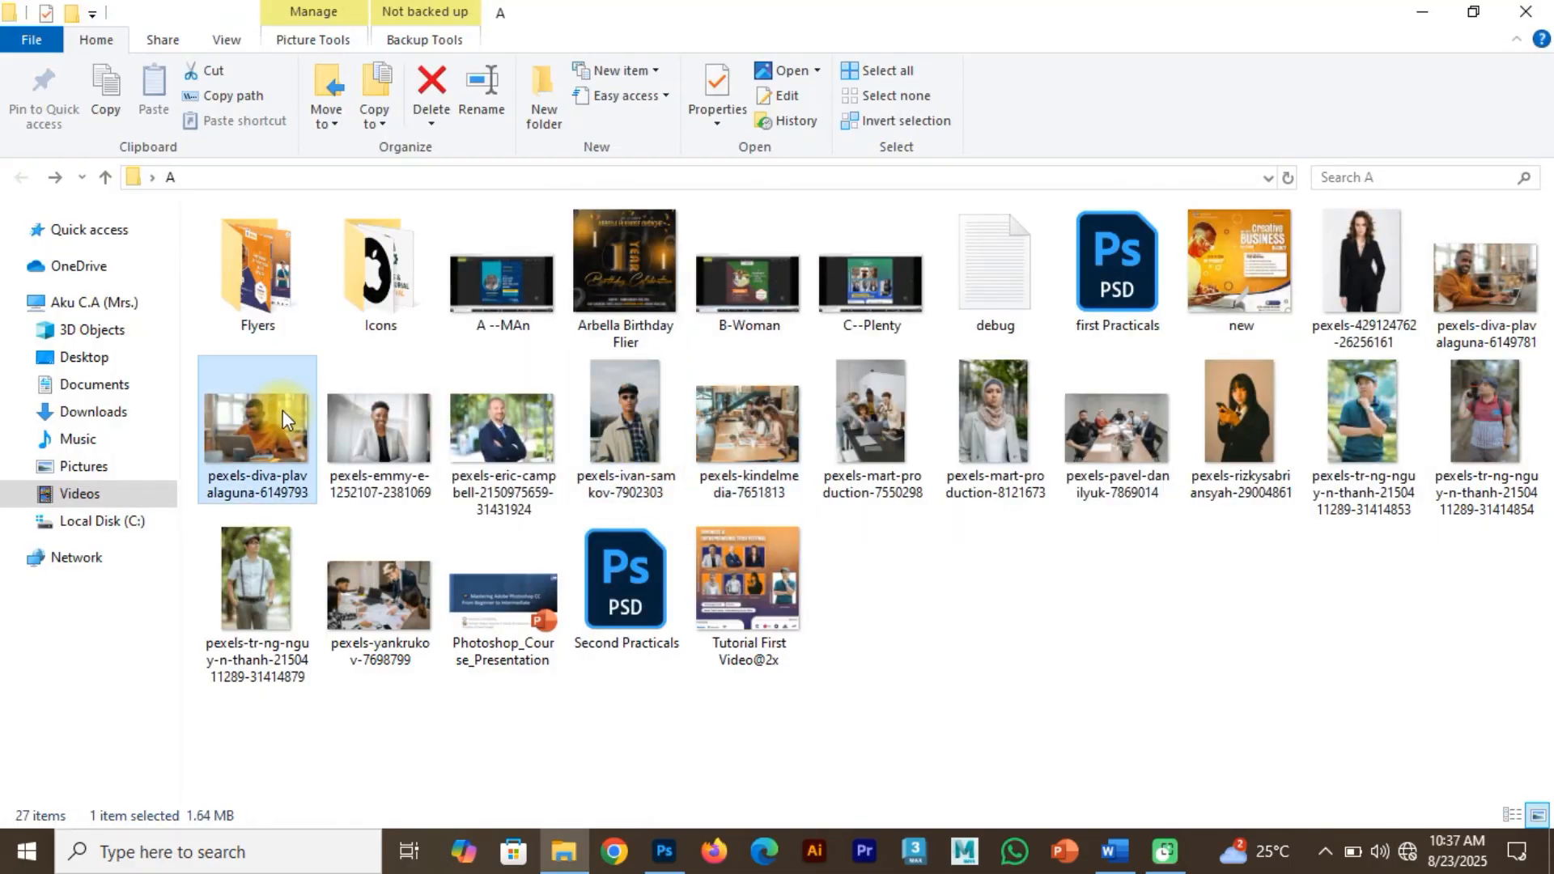
key(alt+Tab)
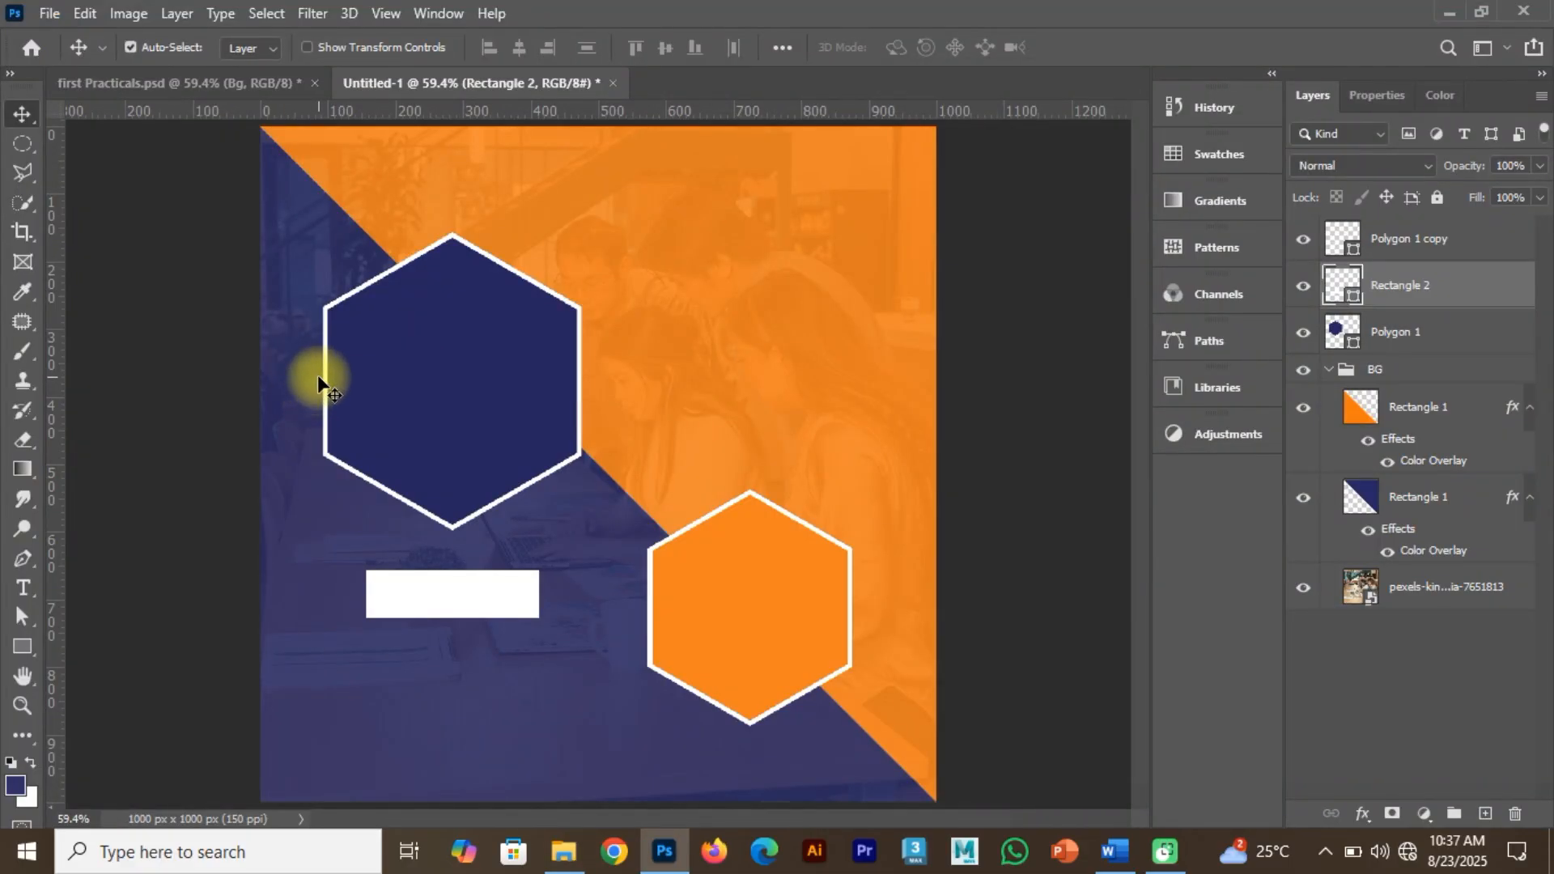
Select the large blue hexagon's layer and place the photo pexels-diva-plavalaguna-6149793 from File Explorer directly above it.
click(433, 330)
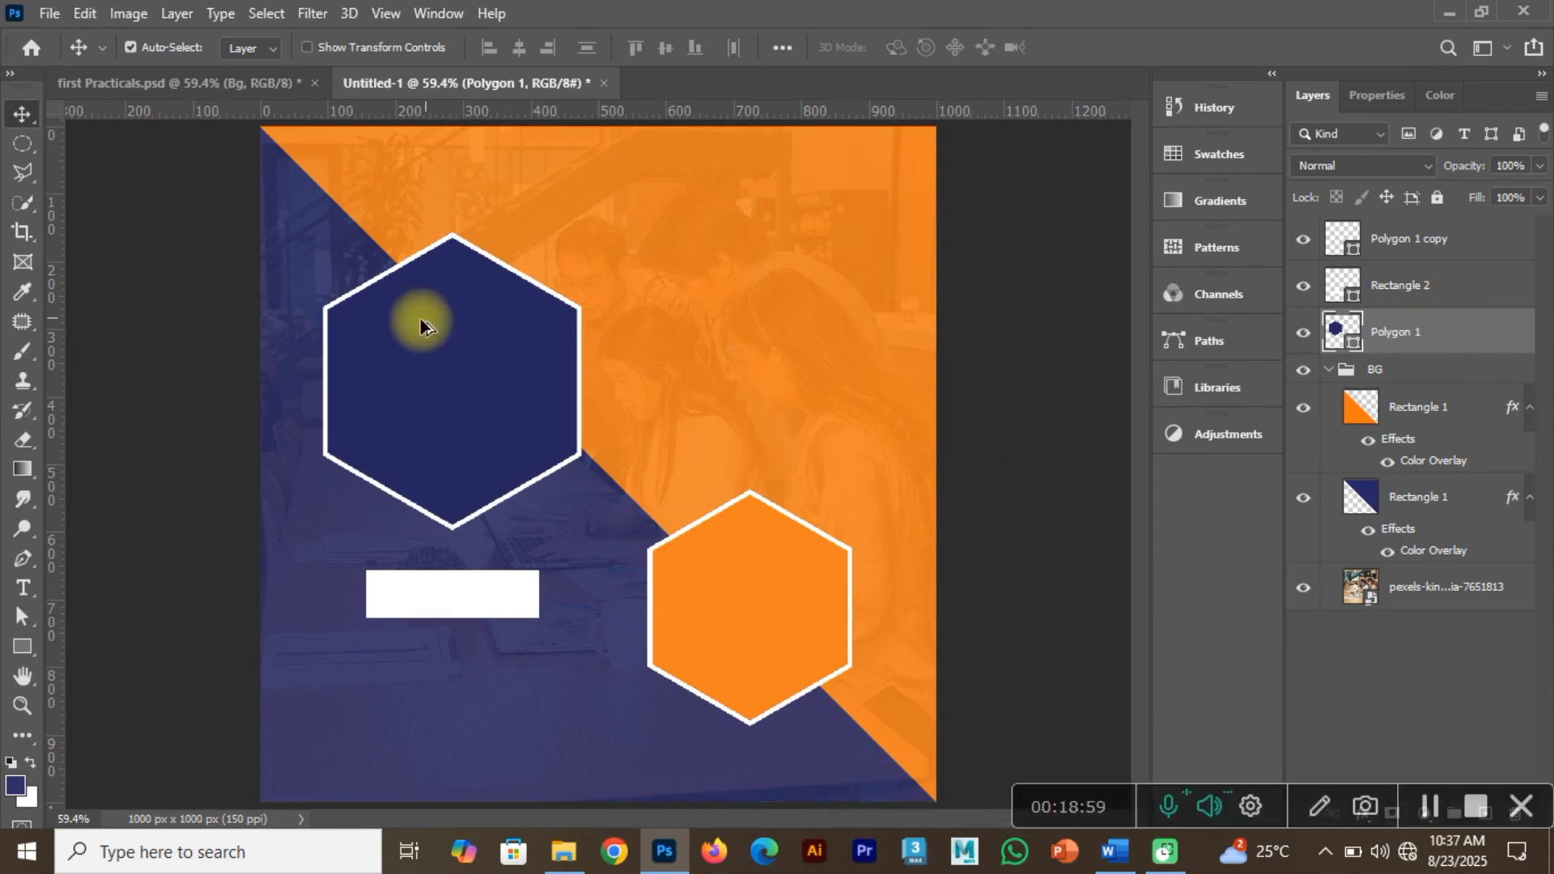
key(alt+Tab)
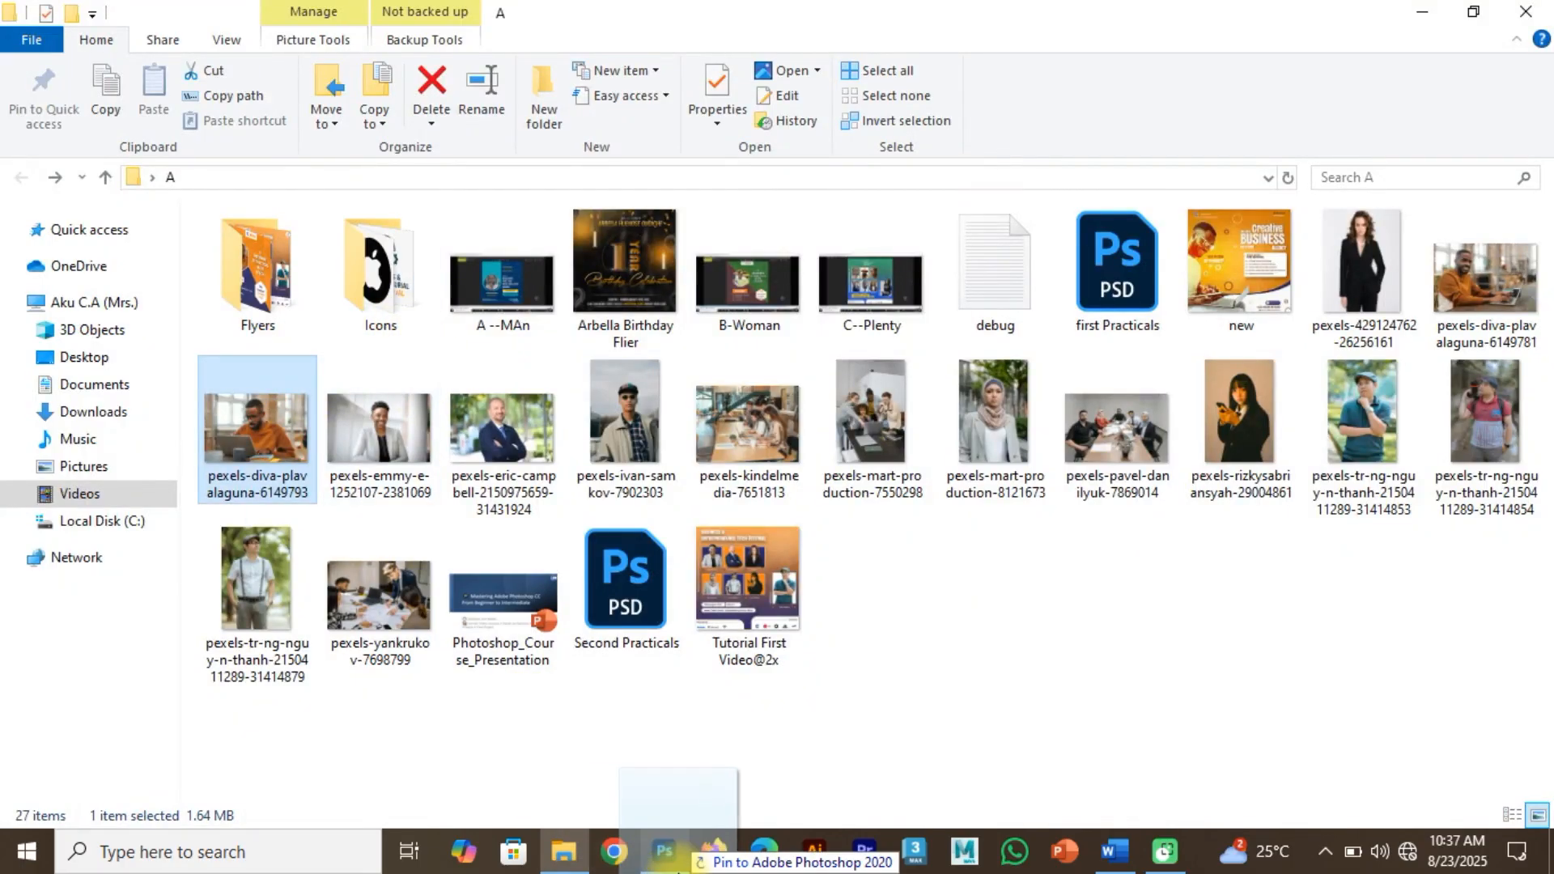
click(664, 851)
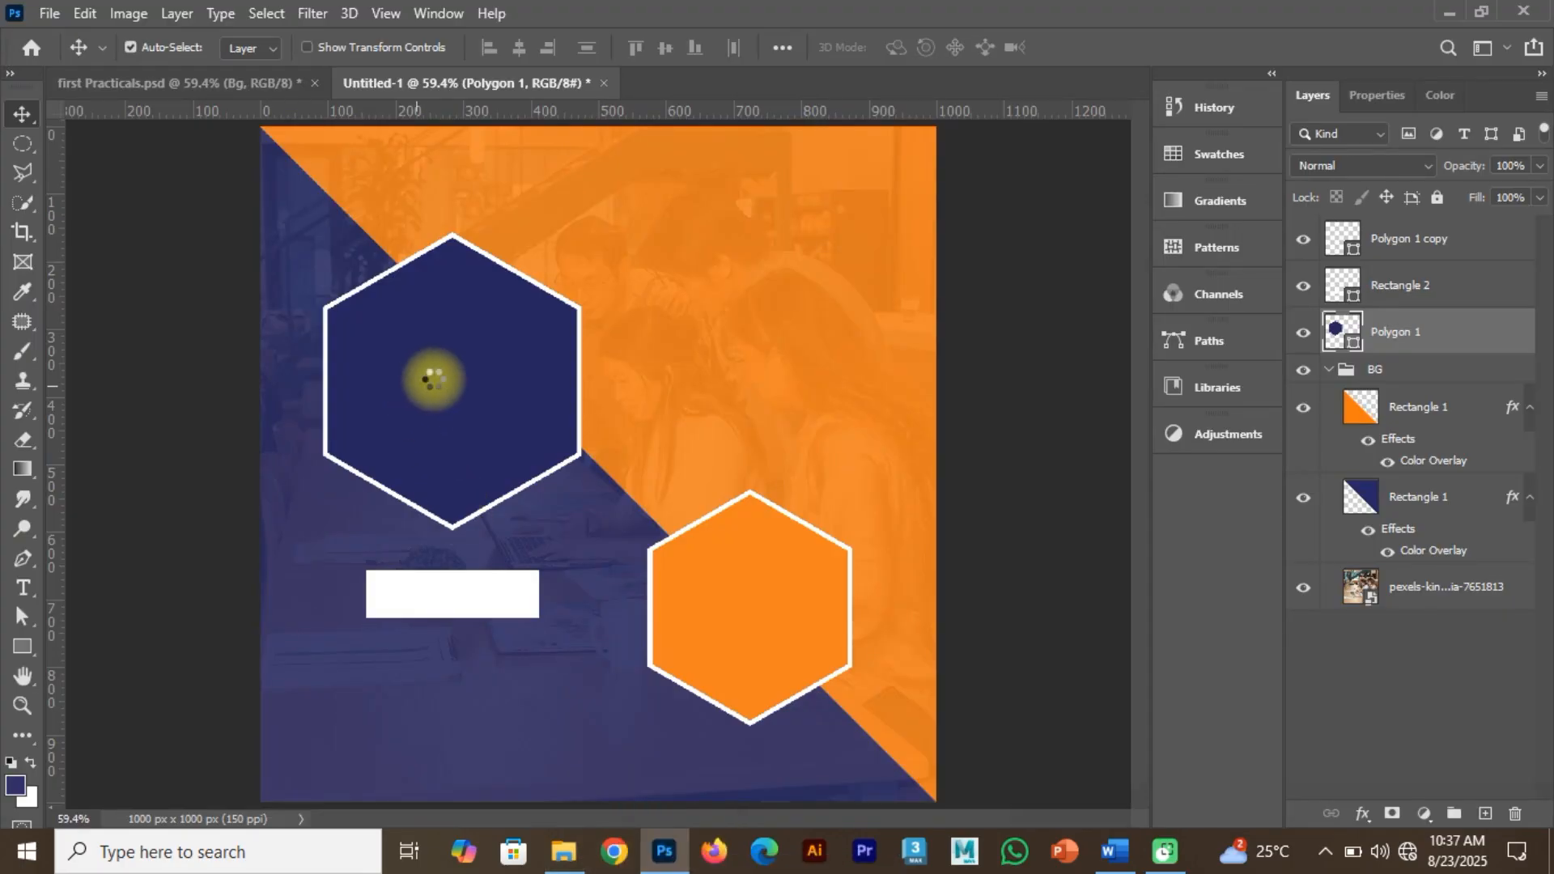
key(ctrl+v)
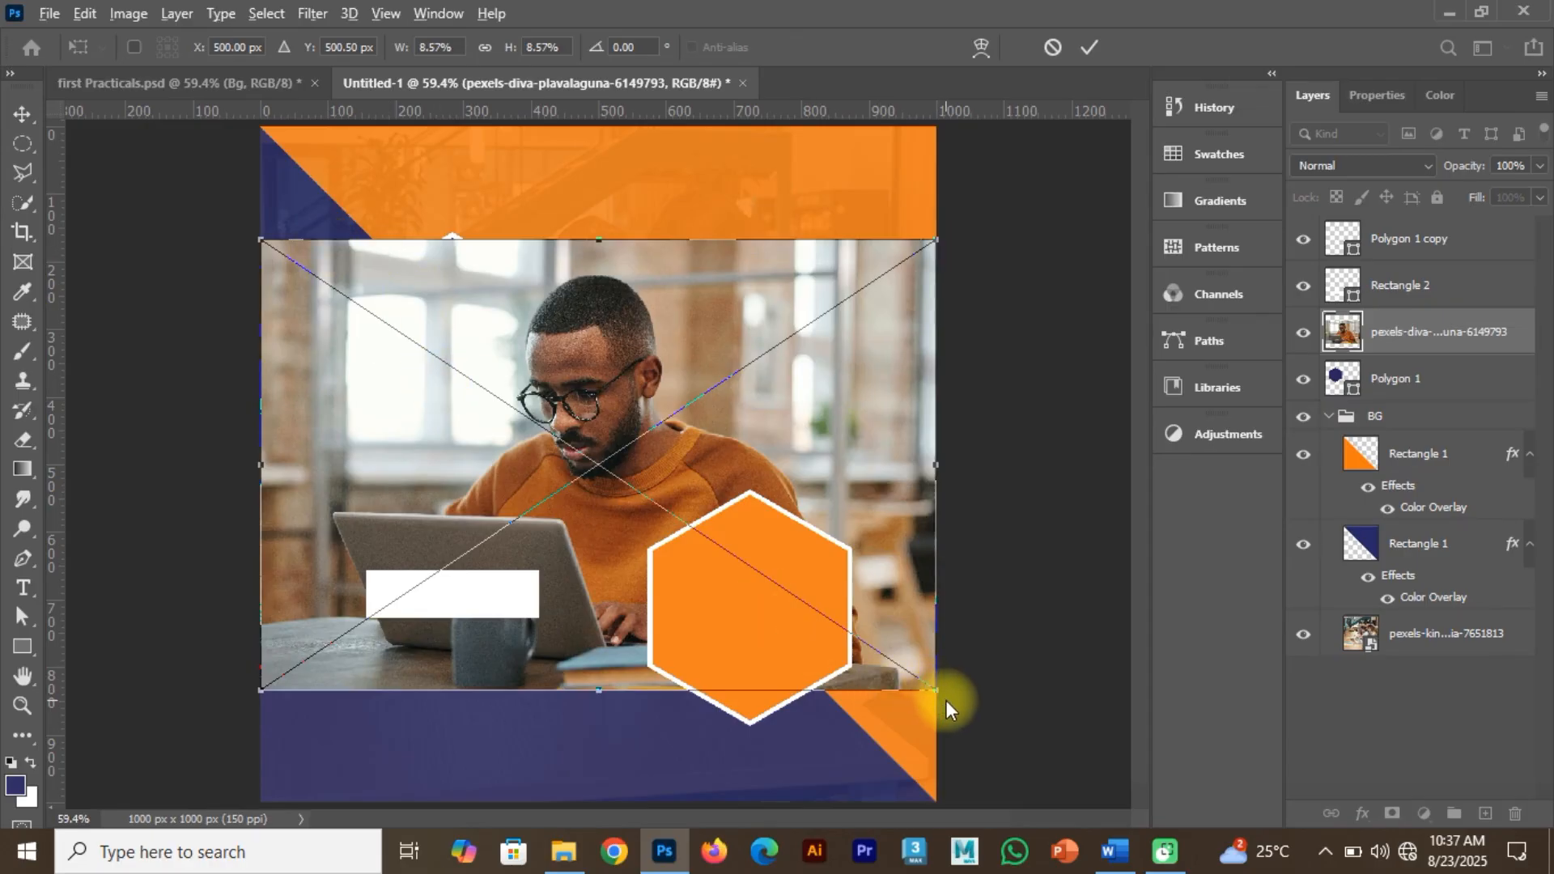
Scale the man-with-laptop photo to about 5.89% and place it over the upper-left hexagon, centred at about X 321.5, Y 357 px.
drag(936, 694, 738, 581)
drag(652, 493, 547, 376)
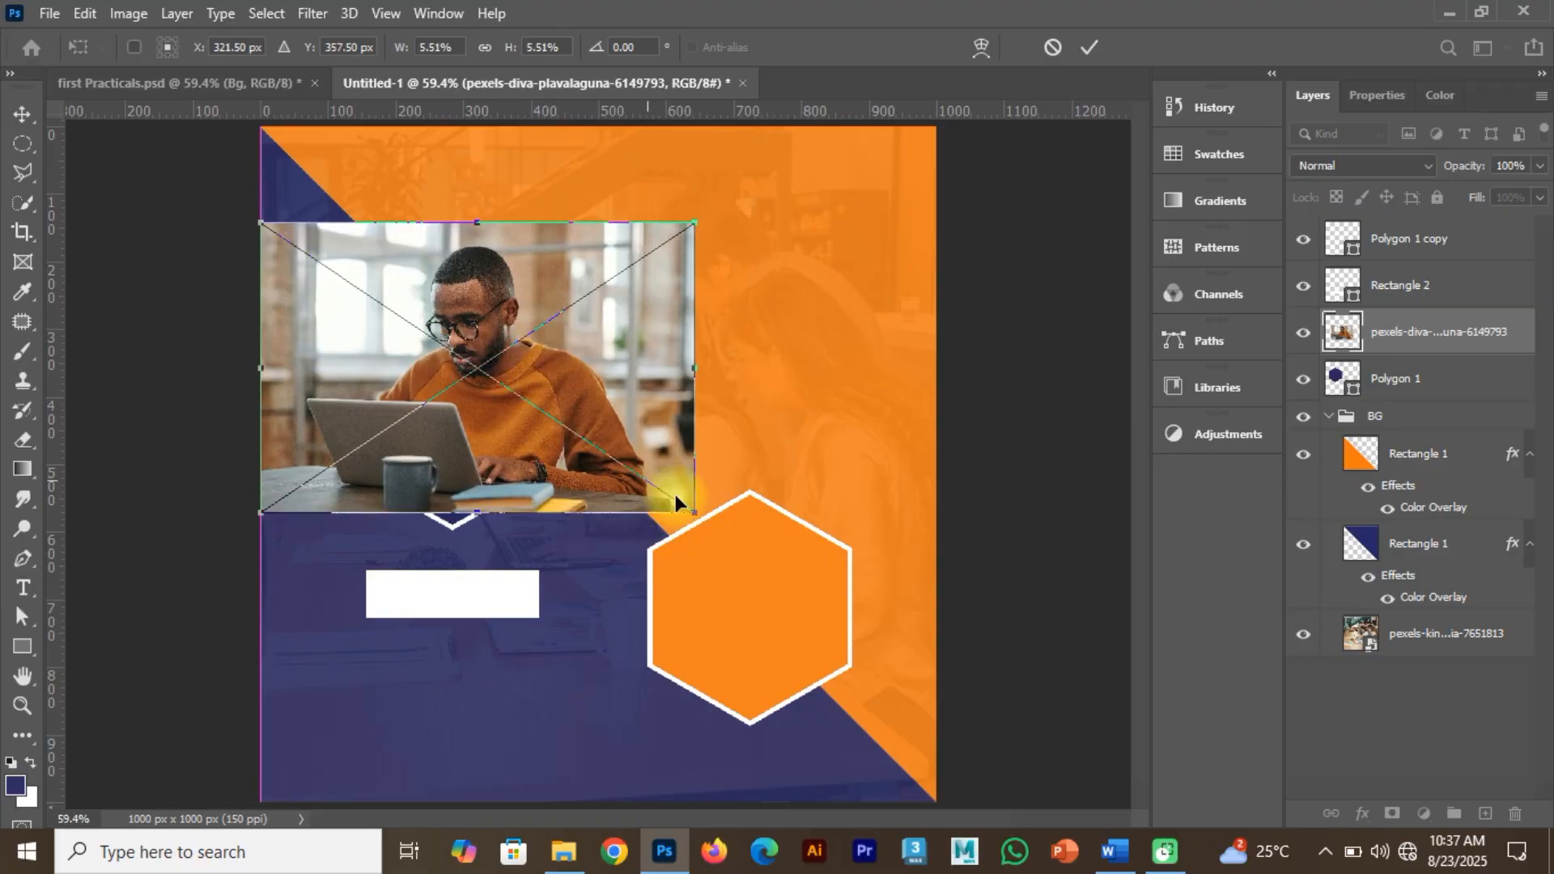
drag(694, 512, 694, 531)
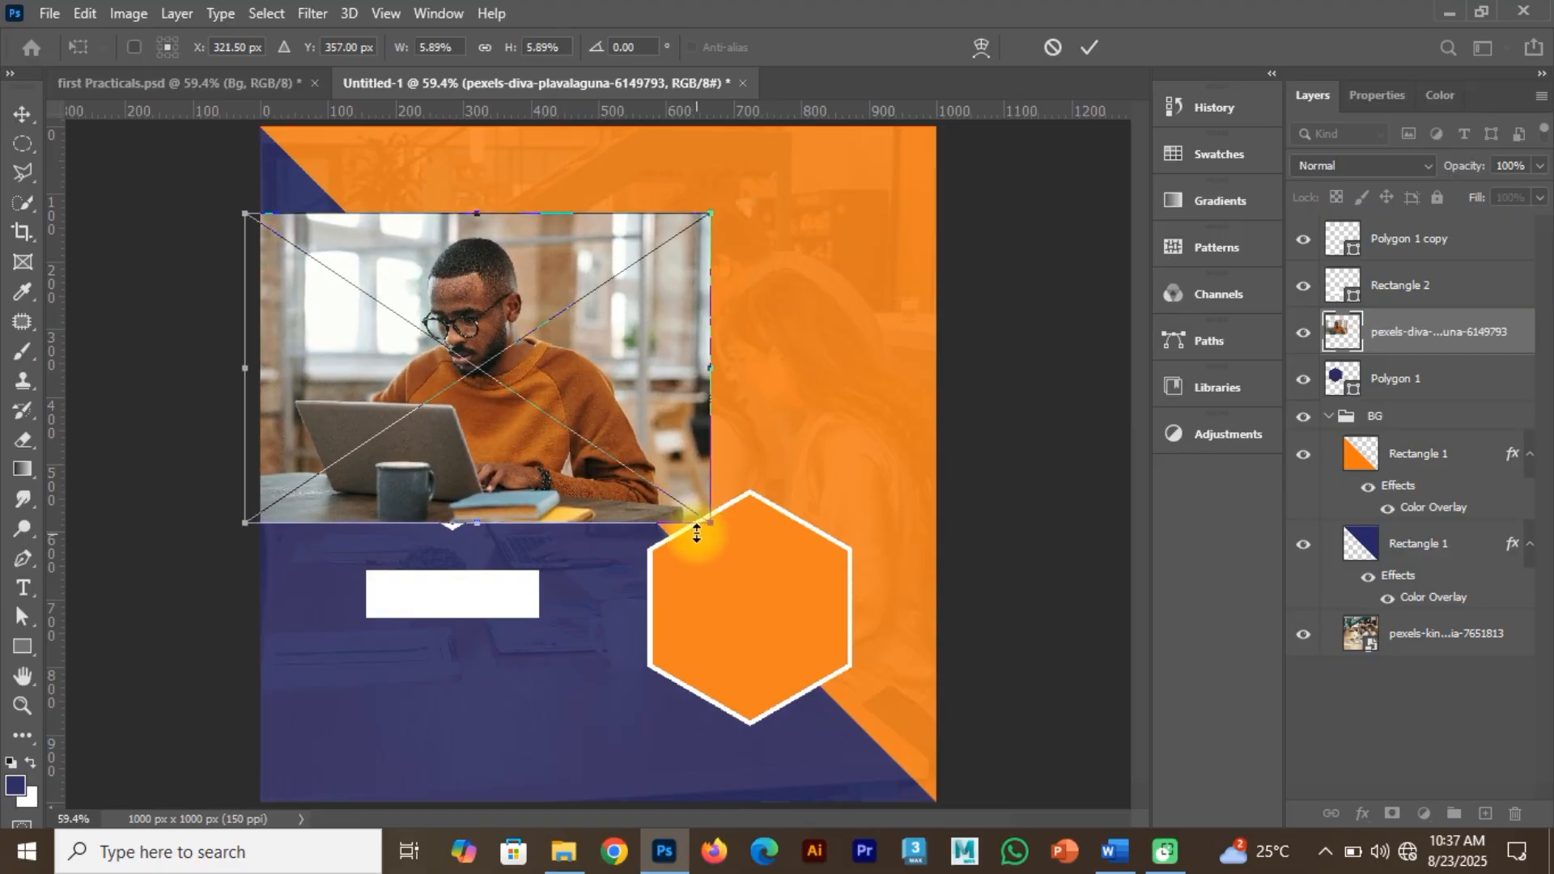
click(1085, 48)
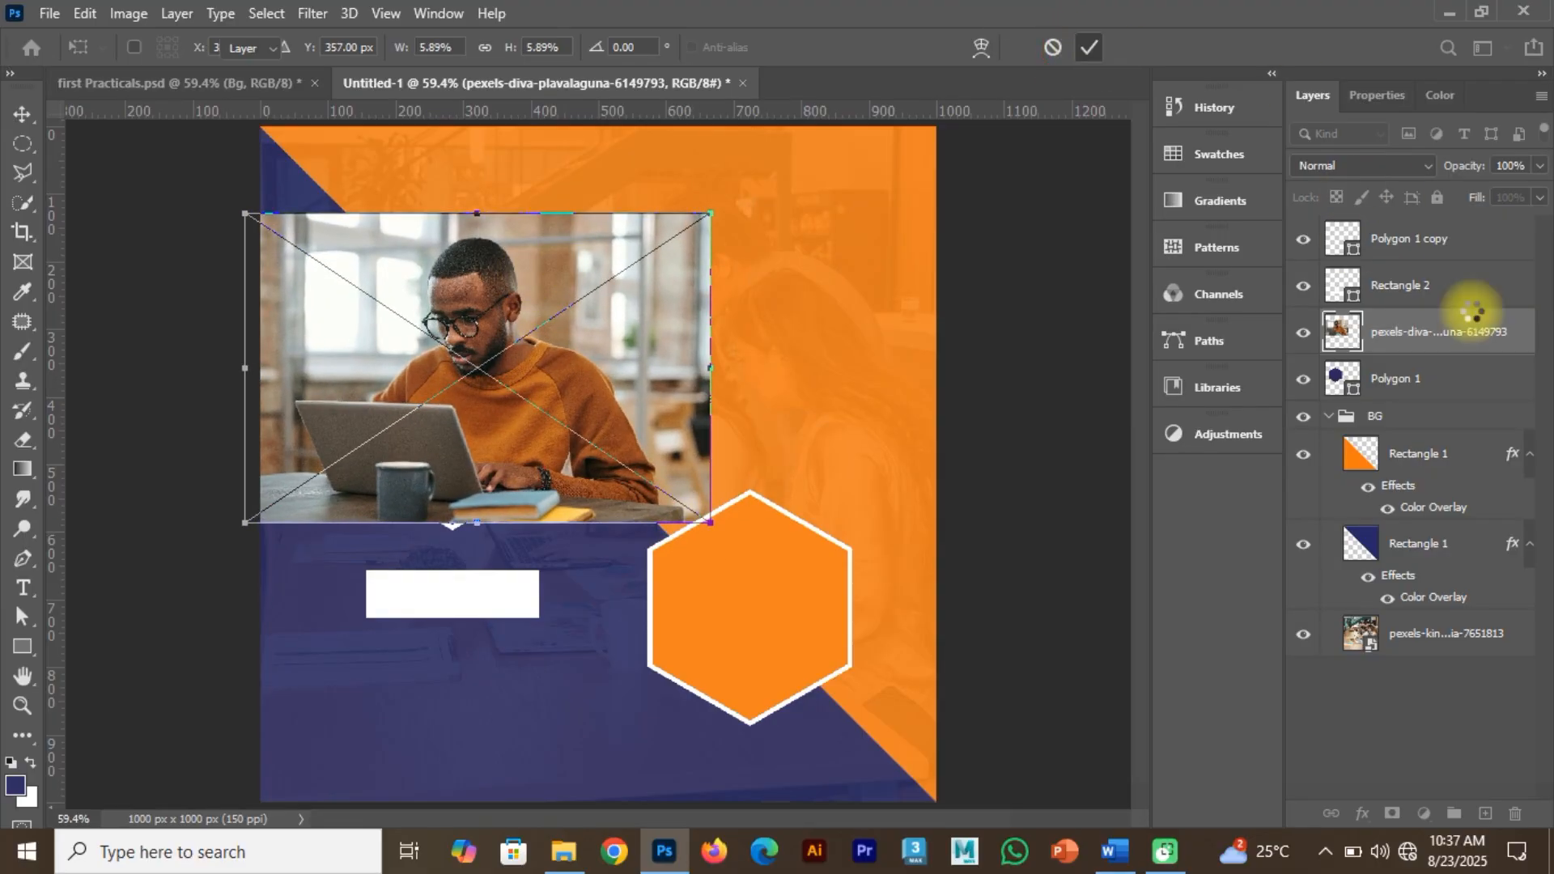
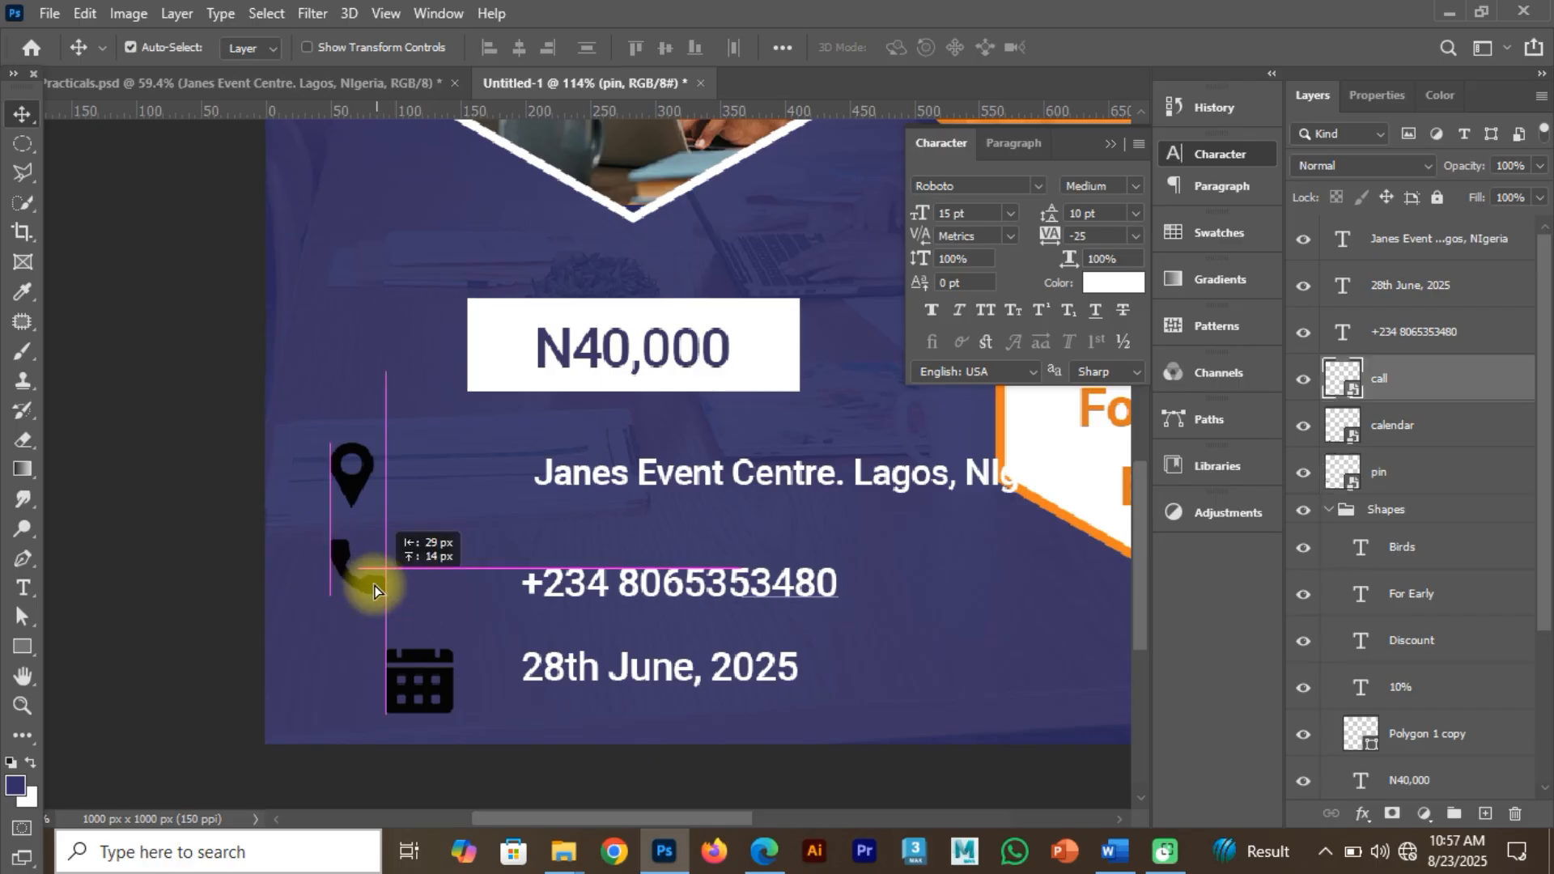
Scale the phone icon to about 5.63% and the calendar icon to about 4.88%, stacking both beneath the pin icon.
key(ctrl+t)
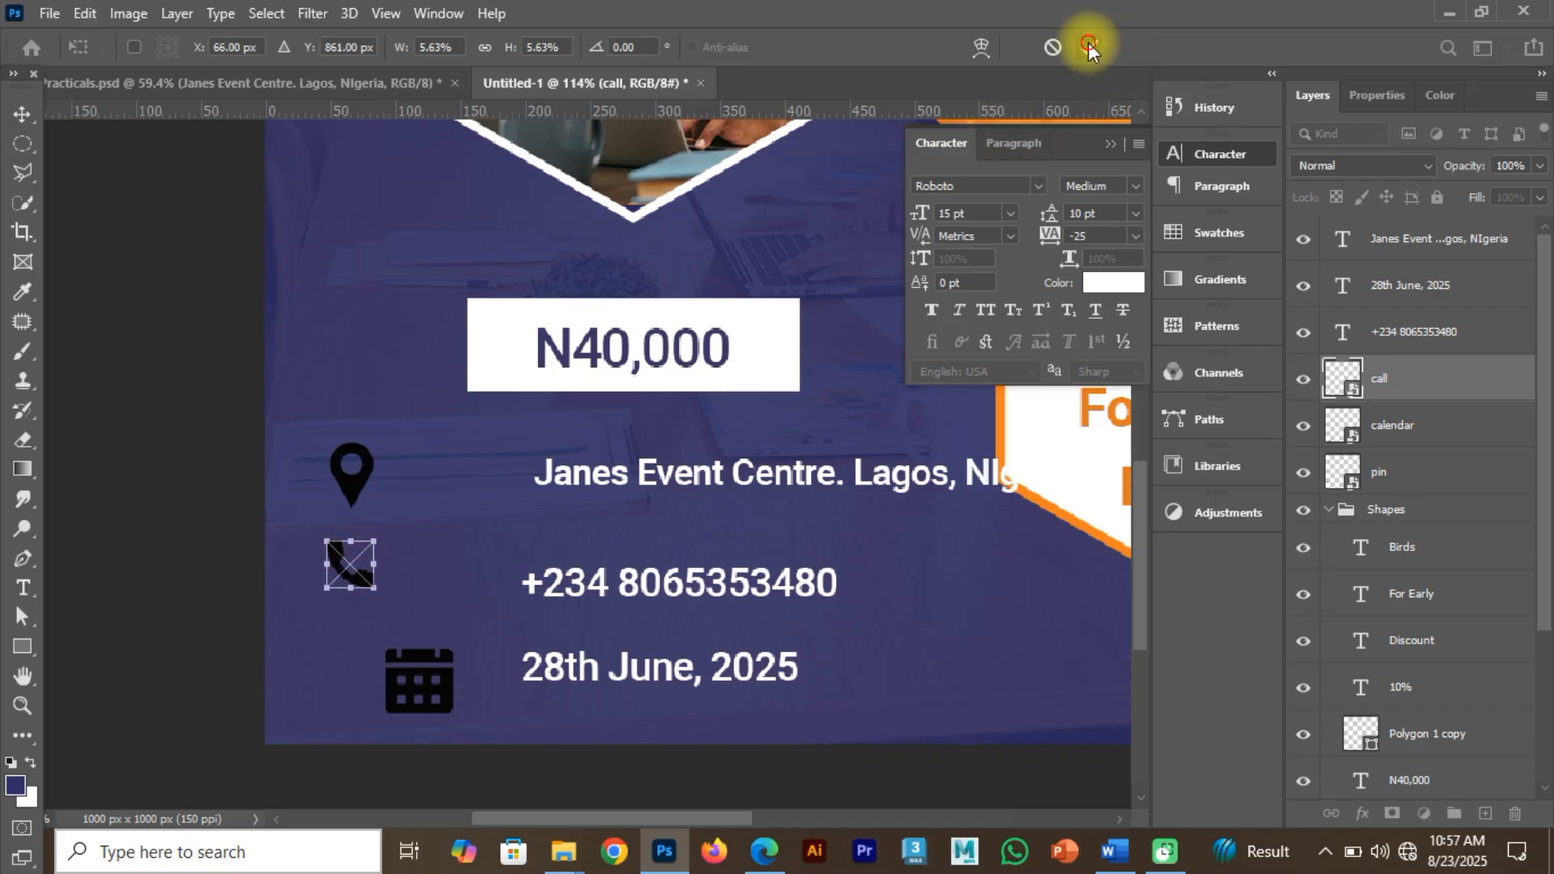
click(1089, 47)
click(445, 673)
key(ctrl+t)
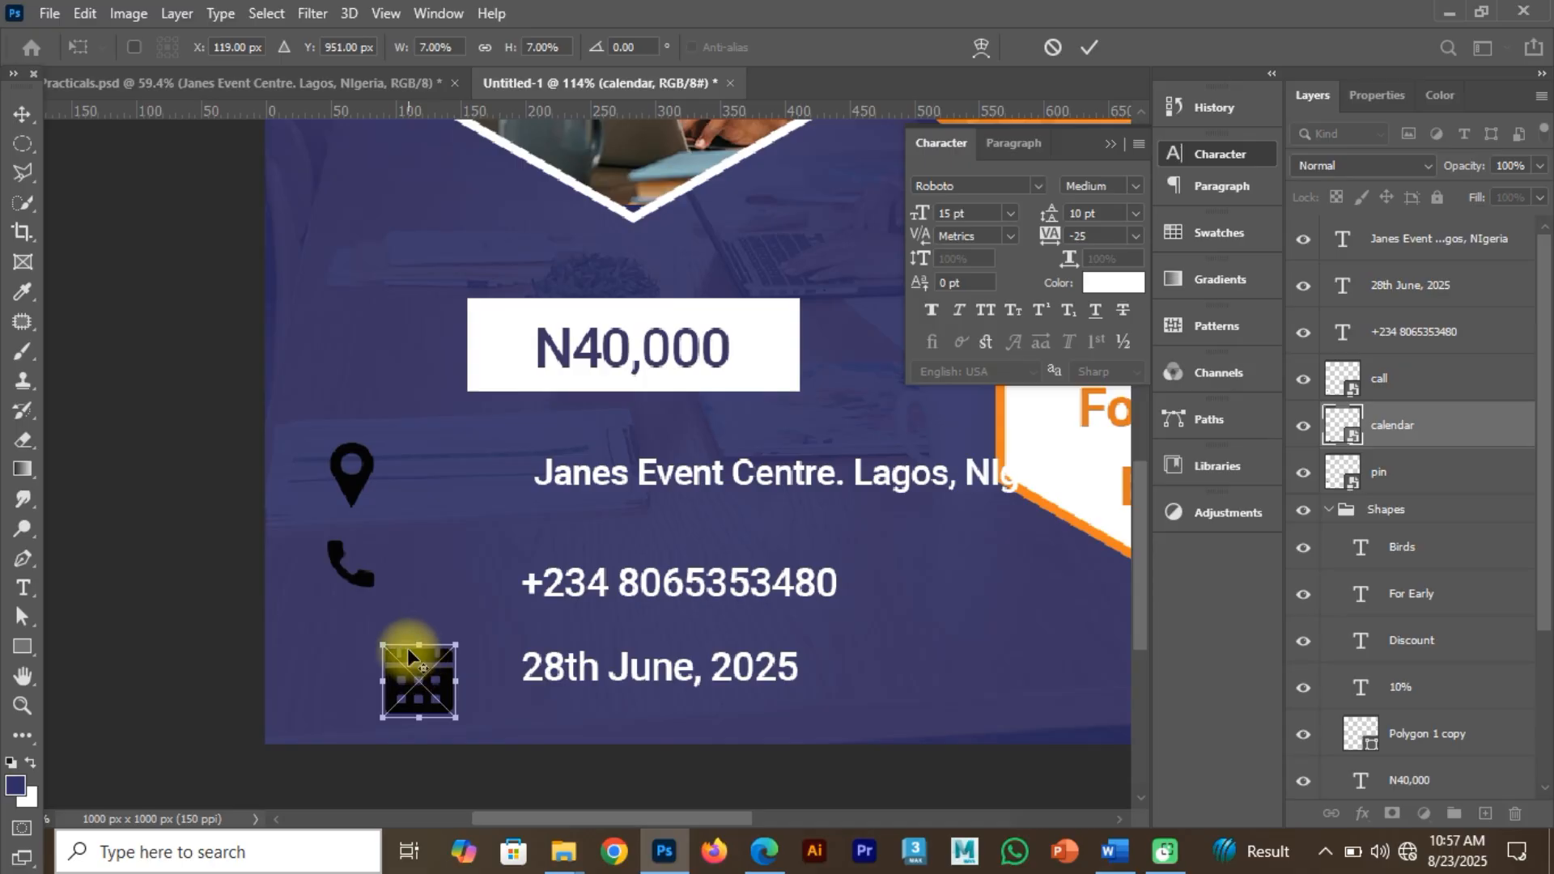
drag(382, 646, 326, 646)
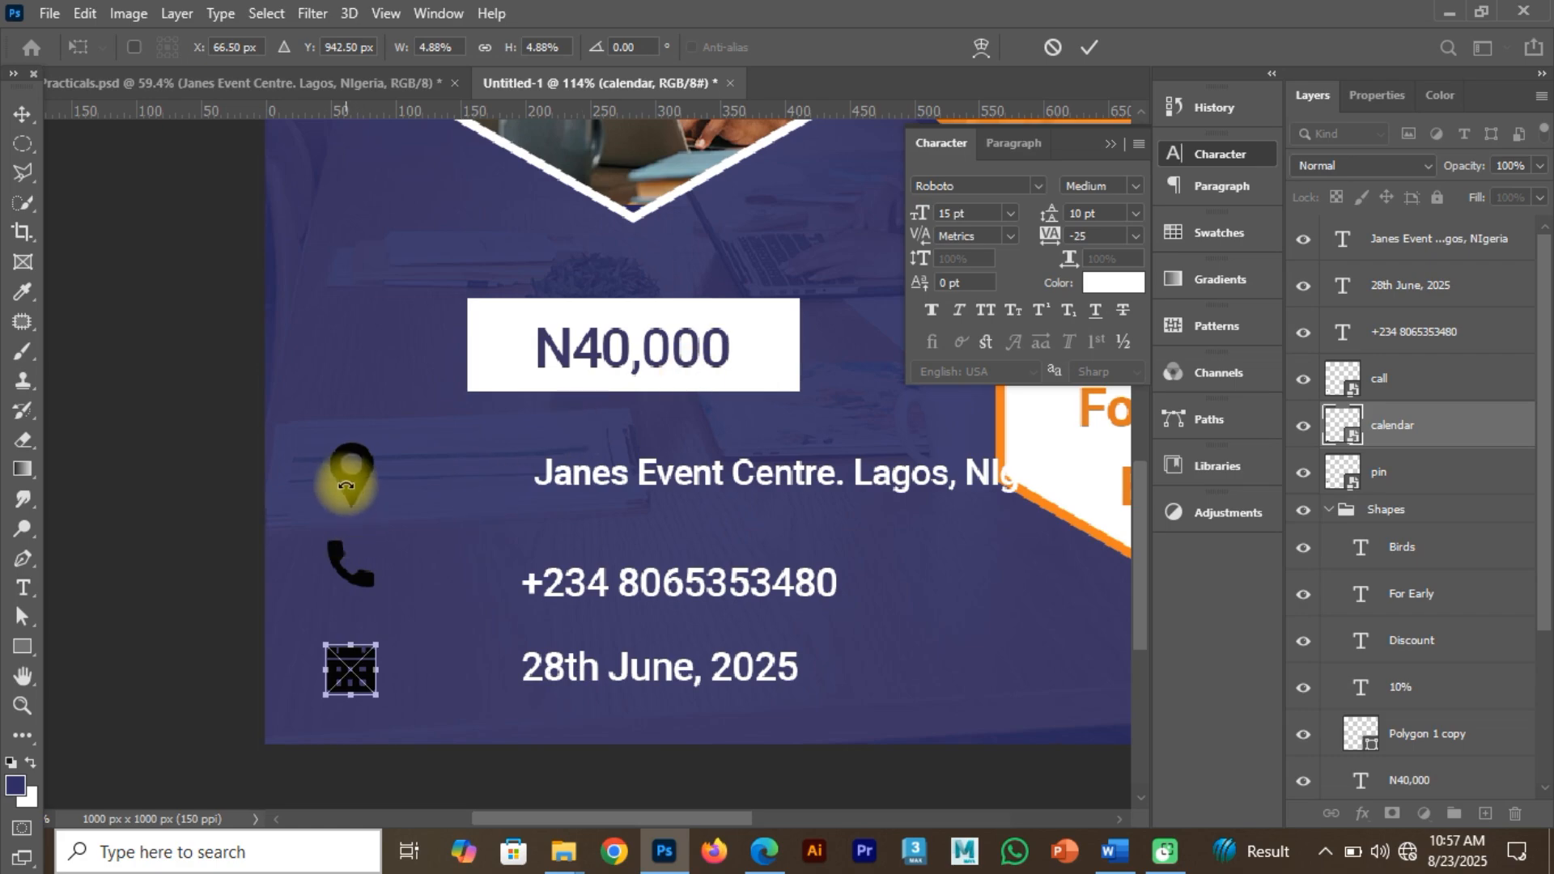
click(1089, 47)
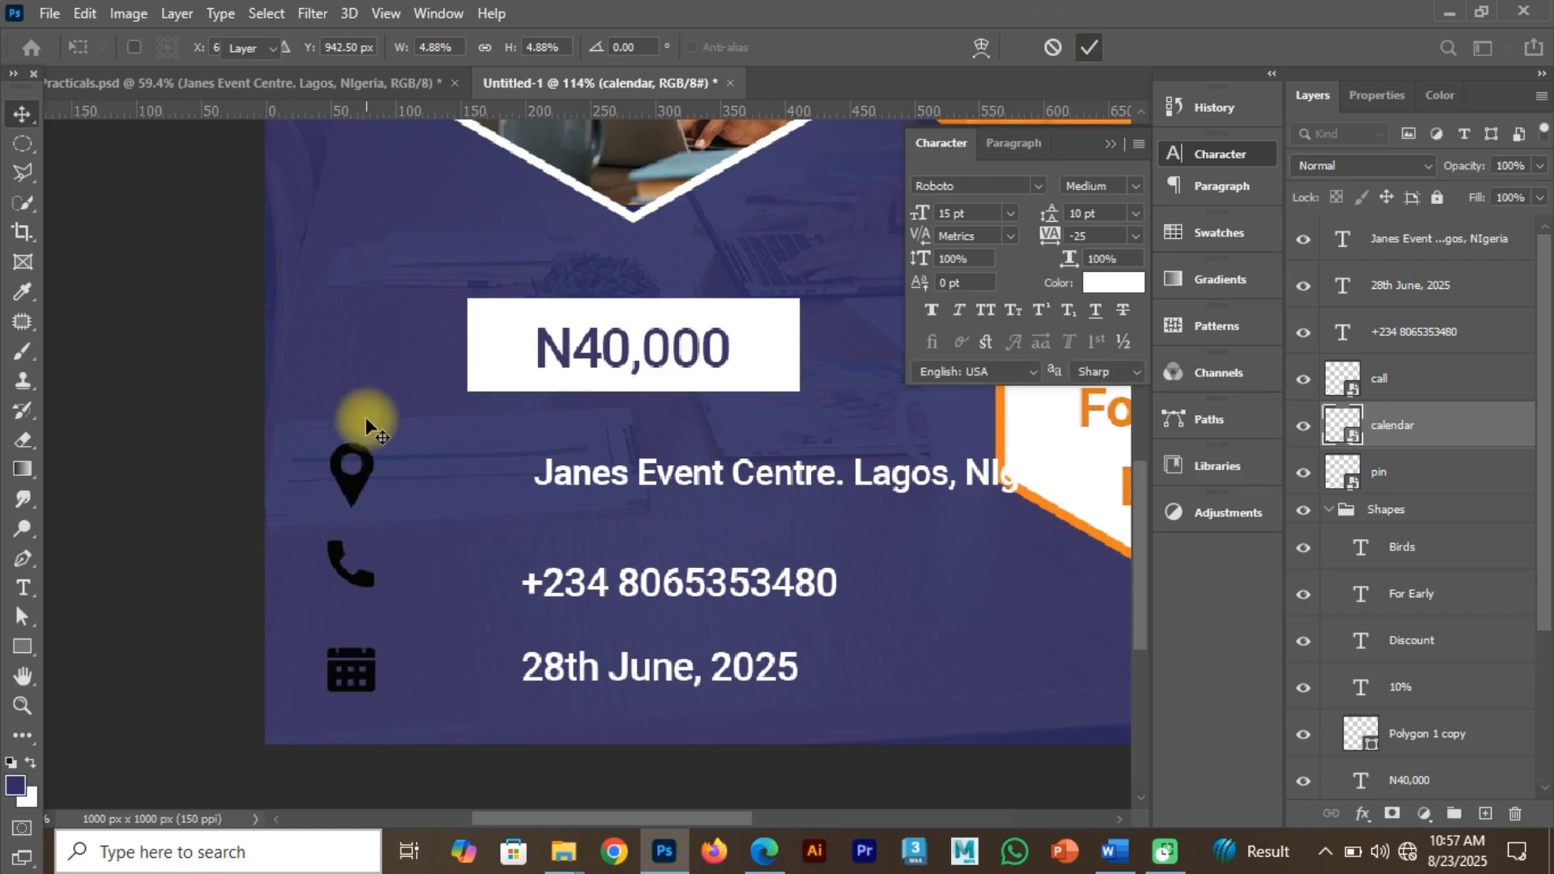
Align the pin, phone and calendar icons on their horizontal centres and distribute the vertical spacing between them evenly.
click(348, 463)
shift+click(367, 581)
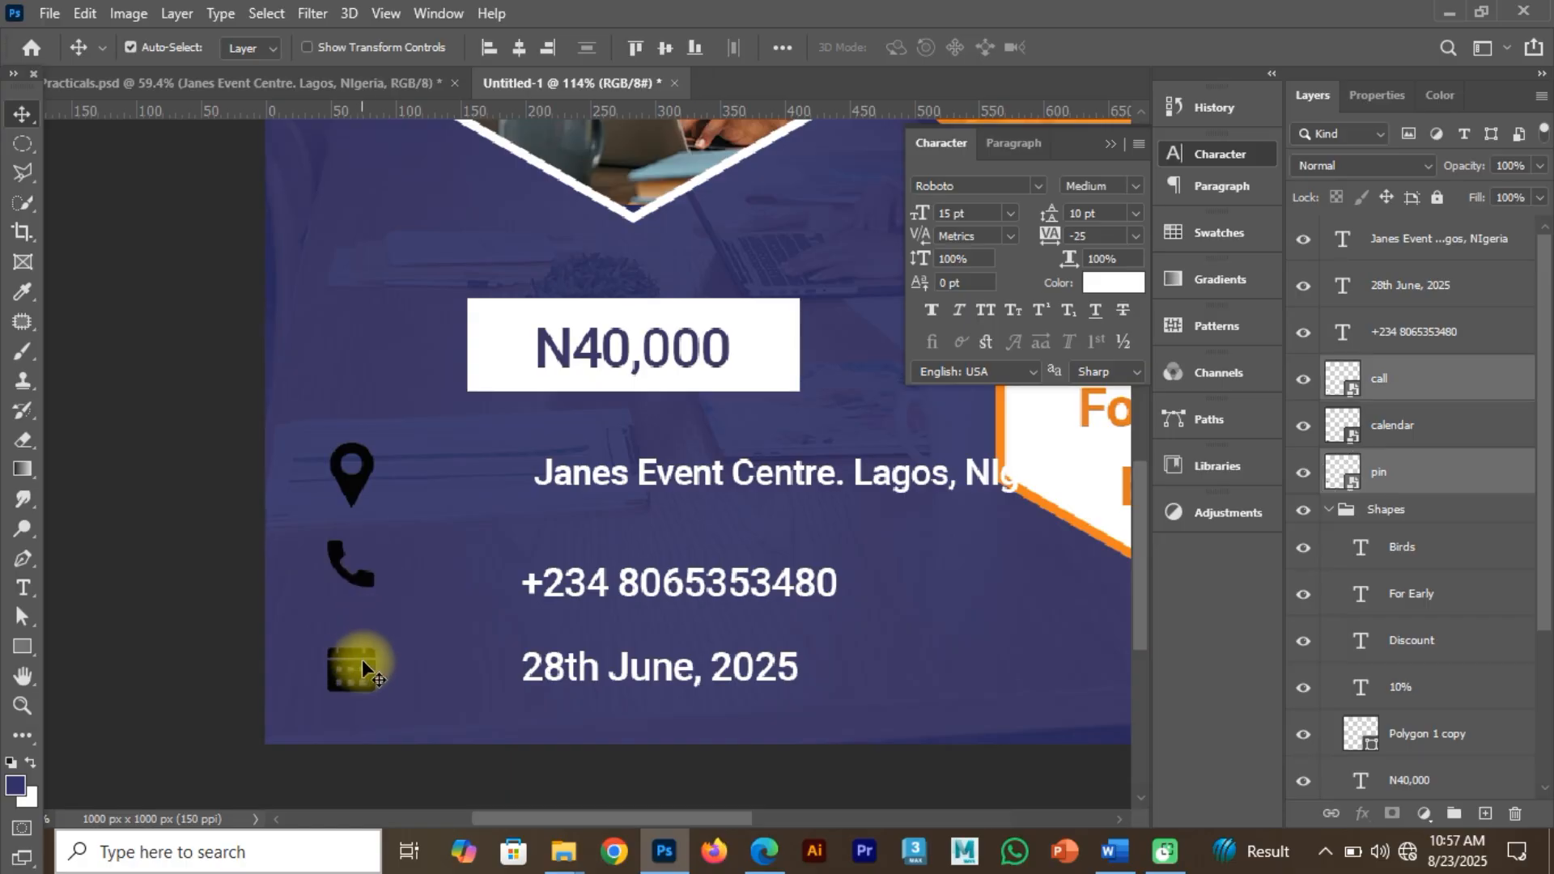
shift+click(362, 658)
click(520, 48)
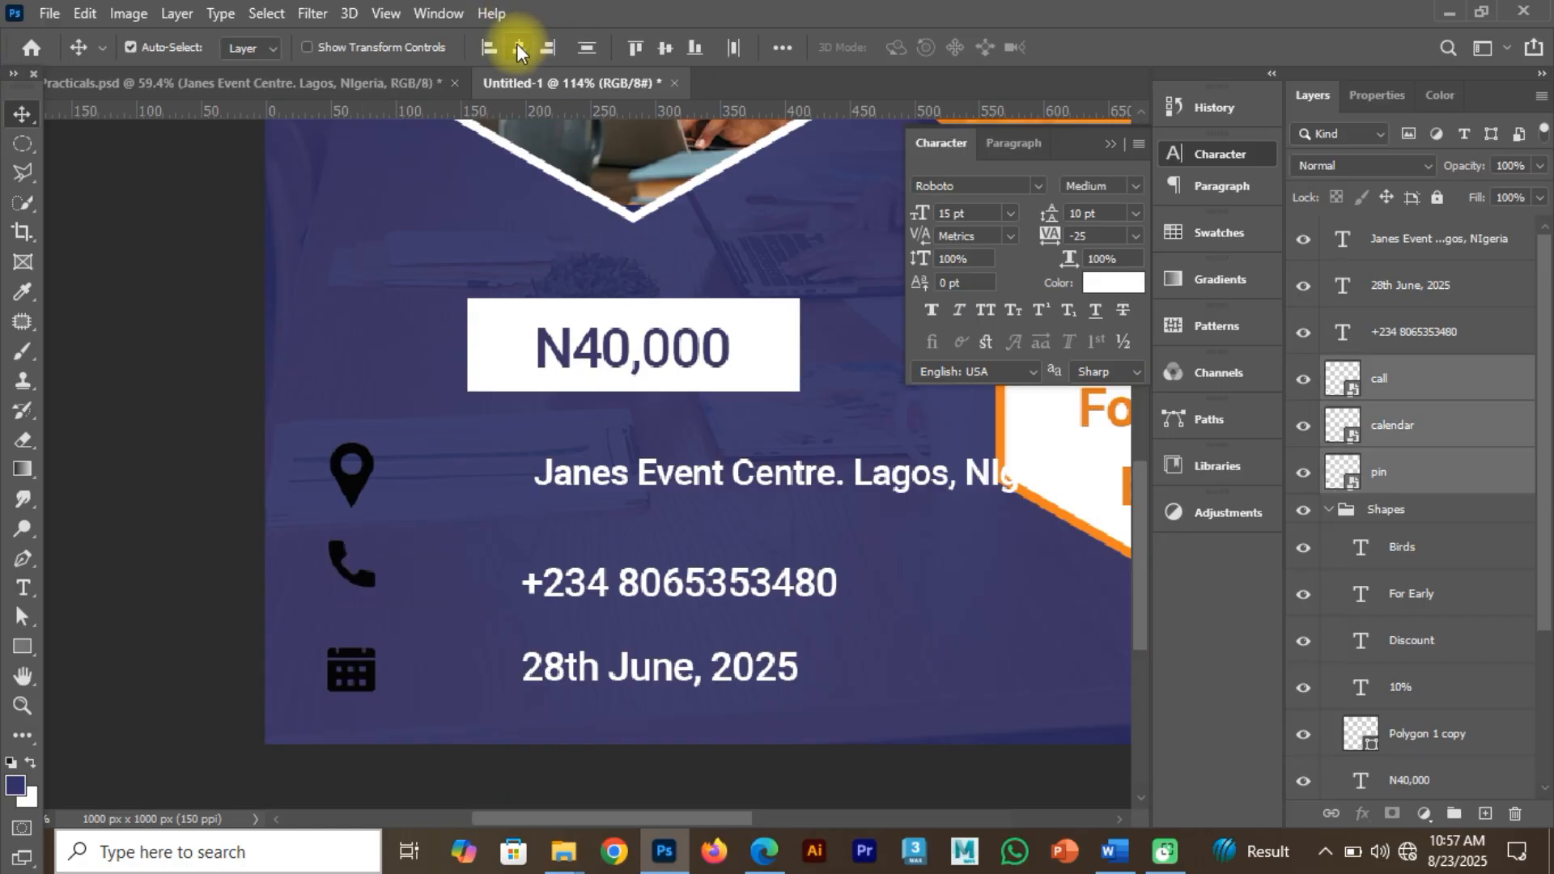
click(782, 48)
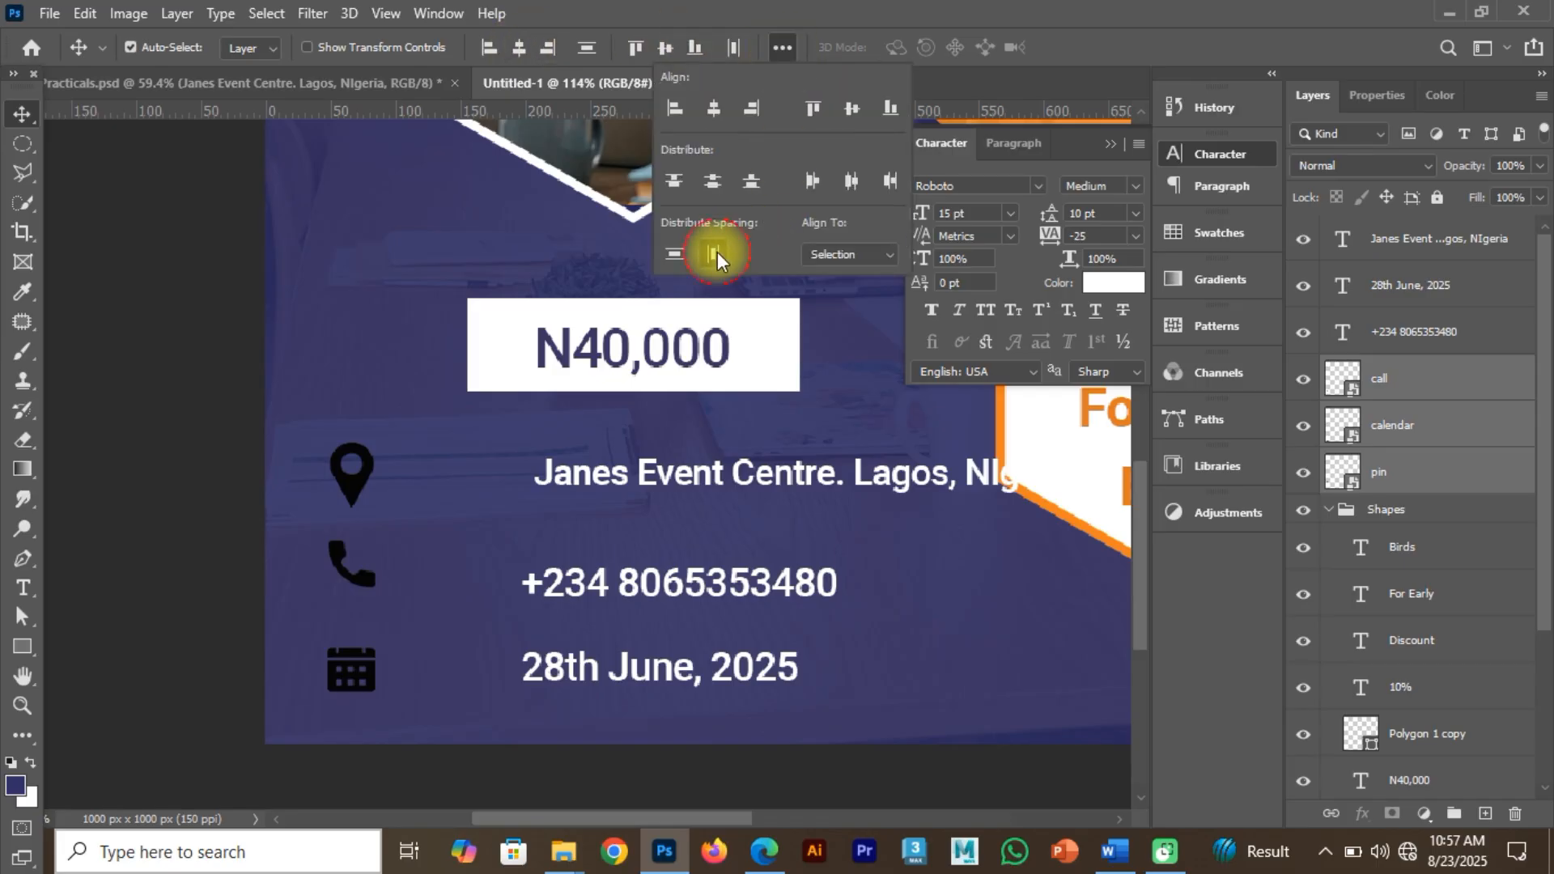
click(677, 254)
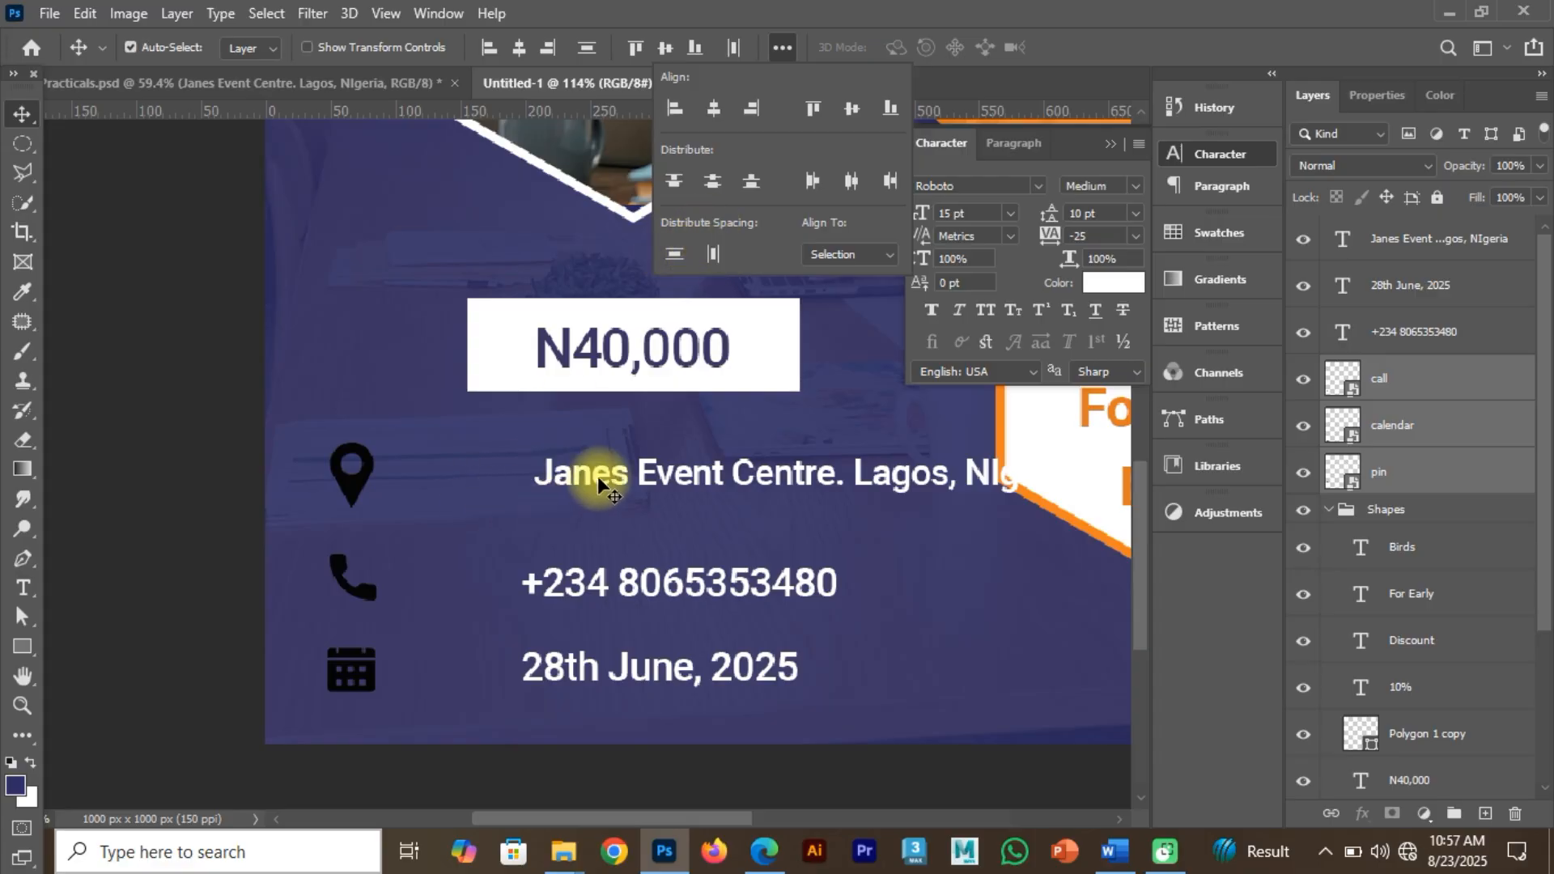
click(408, 219)
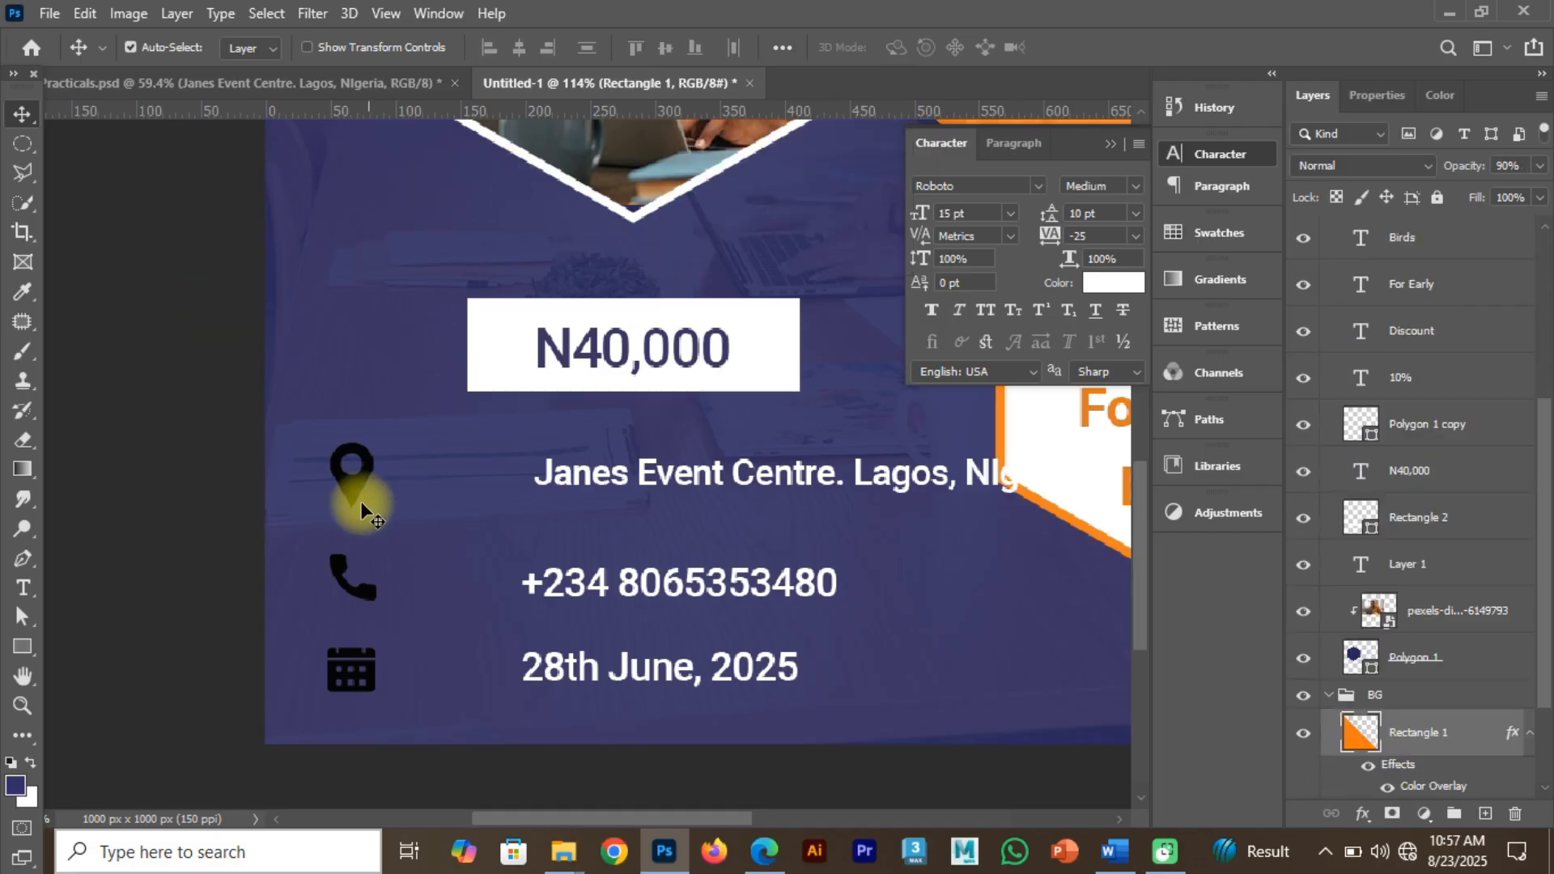
Left-align the venue, phone number and date text lines and move them together closer to the icons.
click(585, 471)
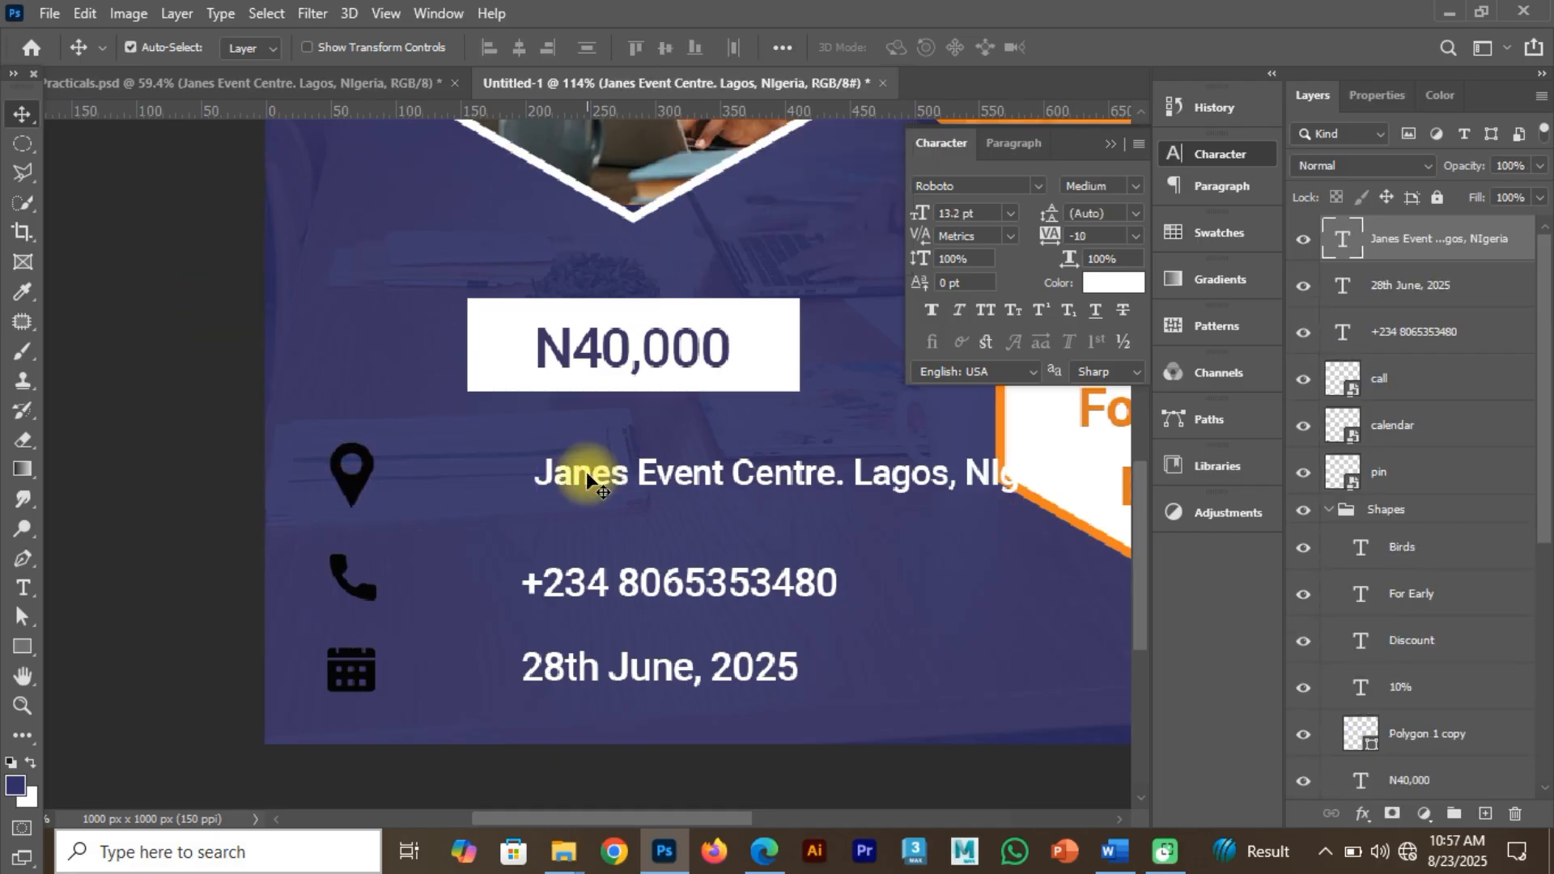
key(ctrl)
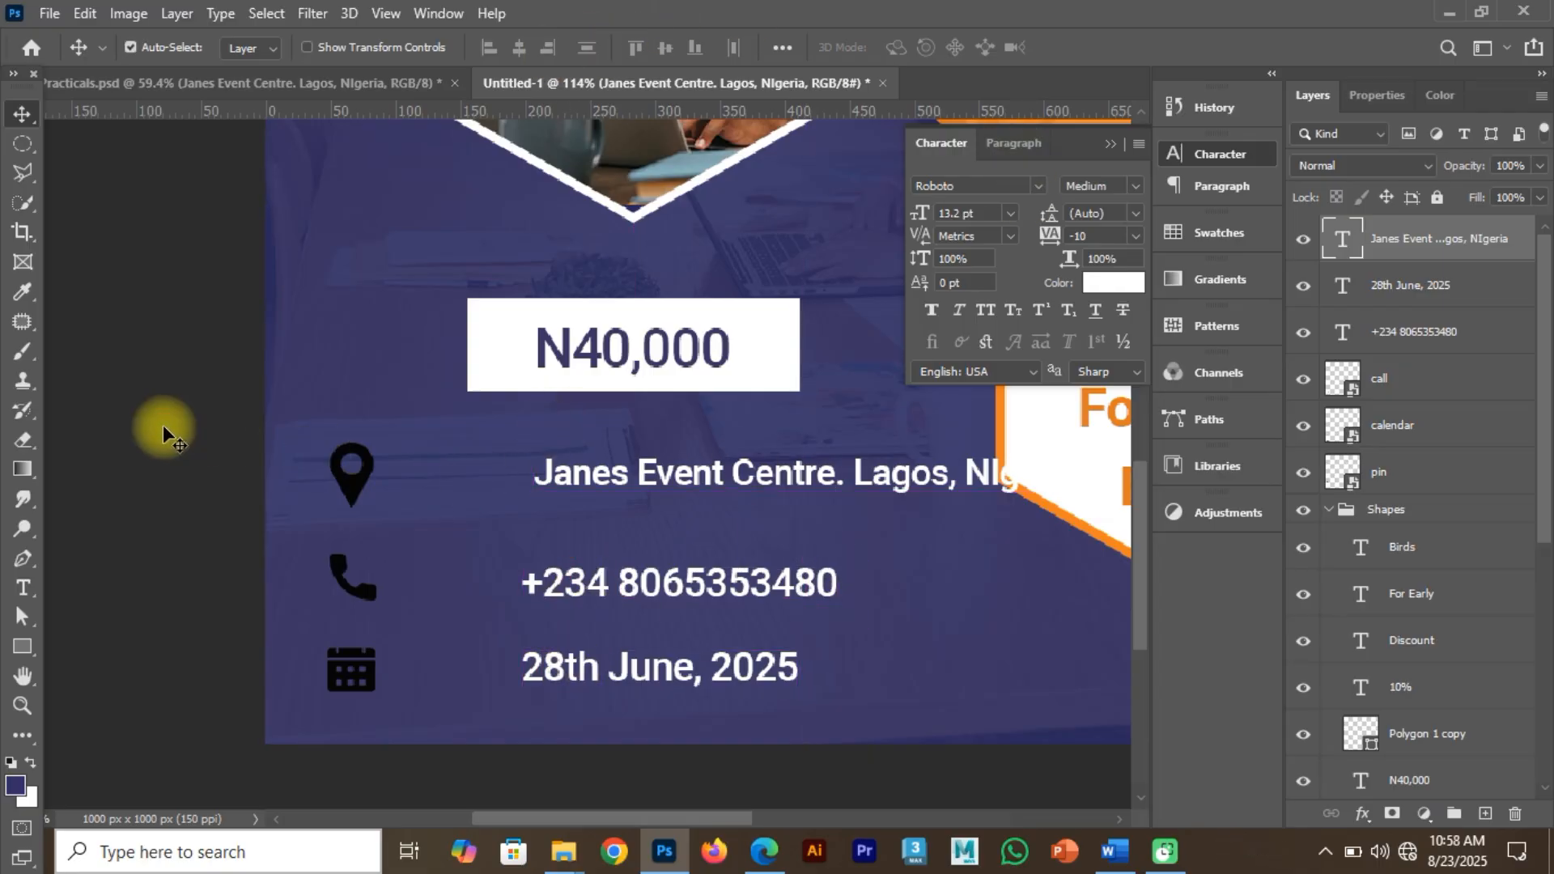
click(589, 470)
click(591, 471)
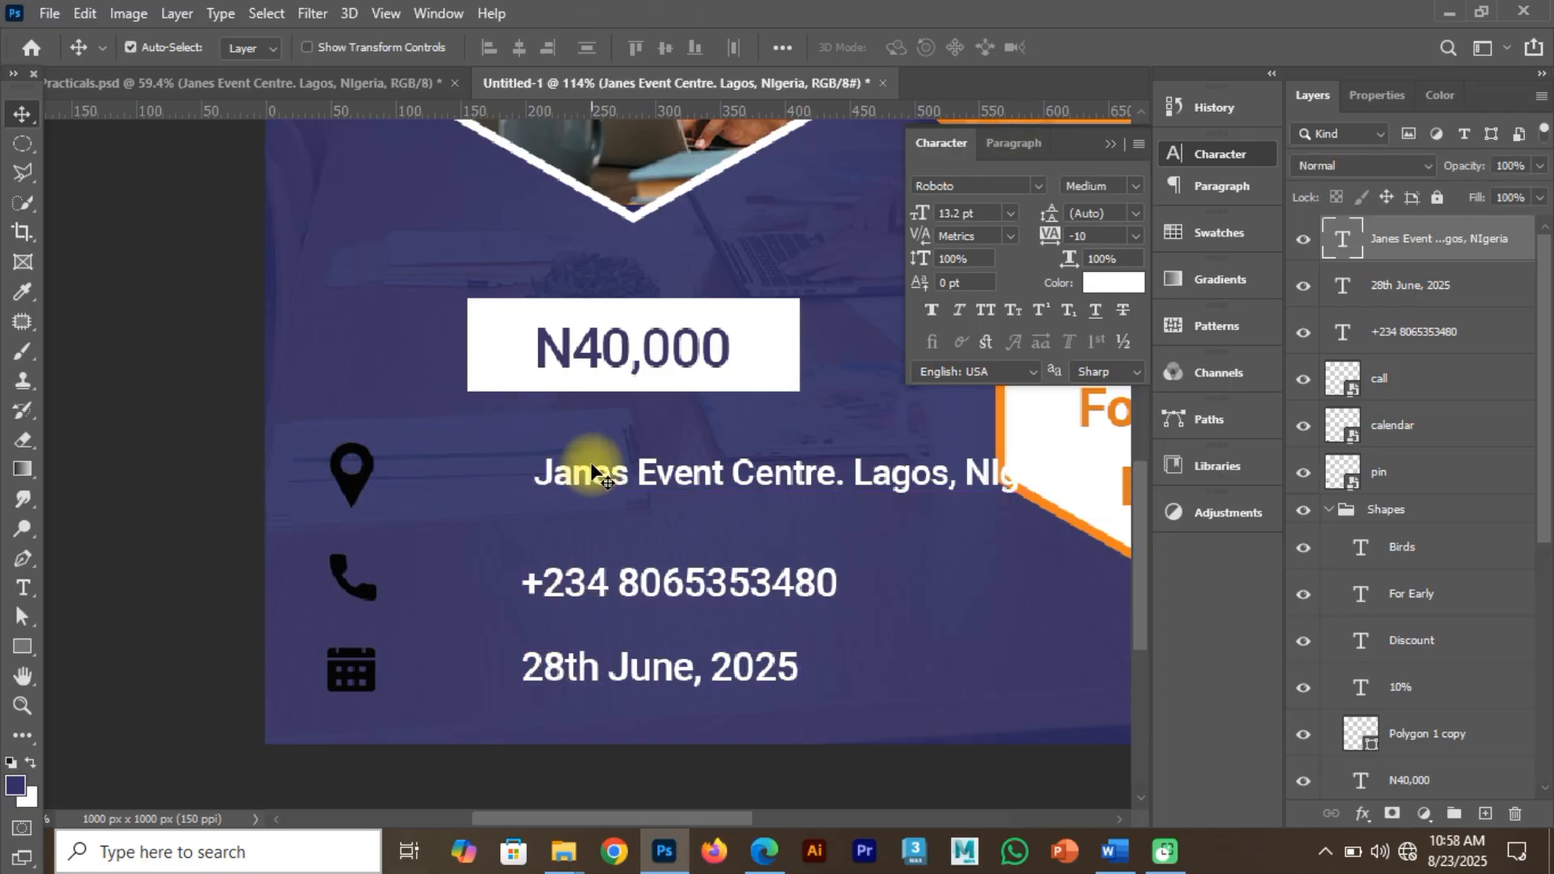
shift+click(571, 584)
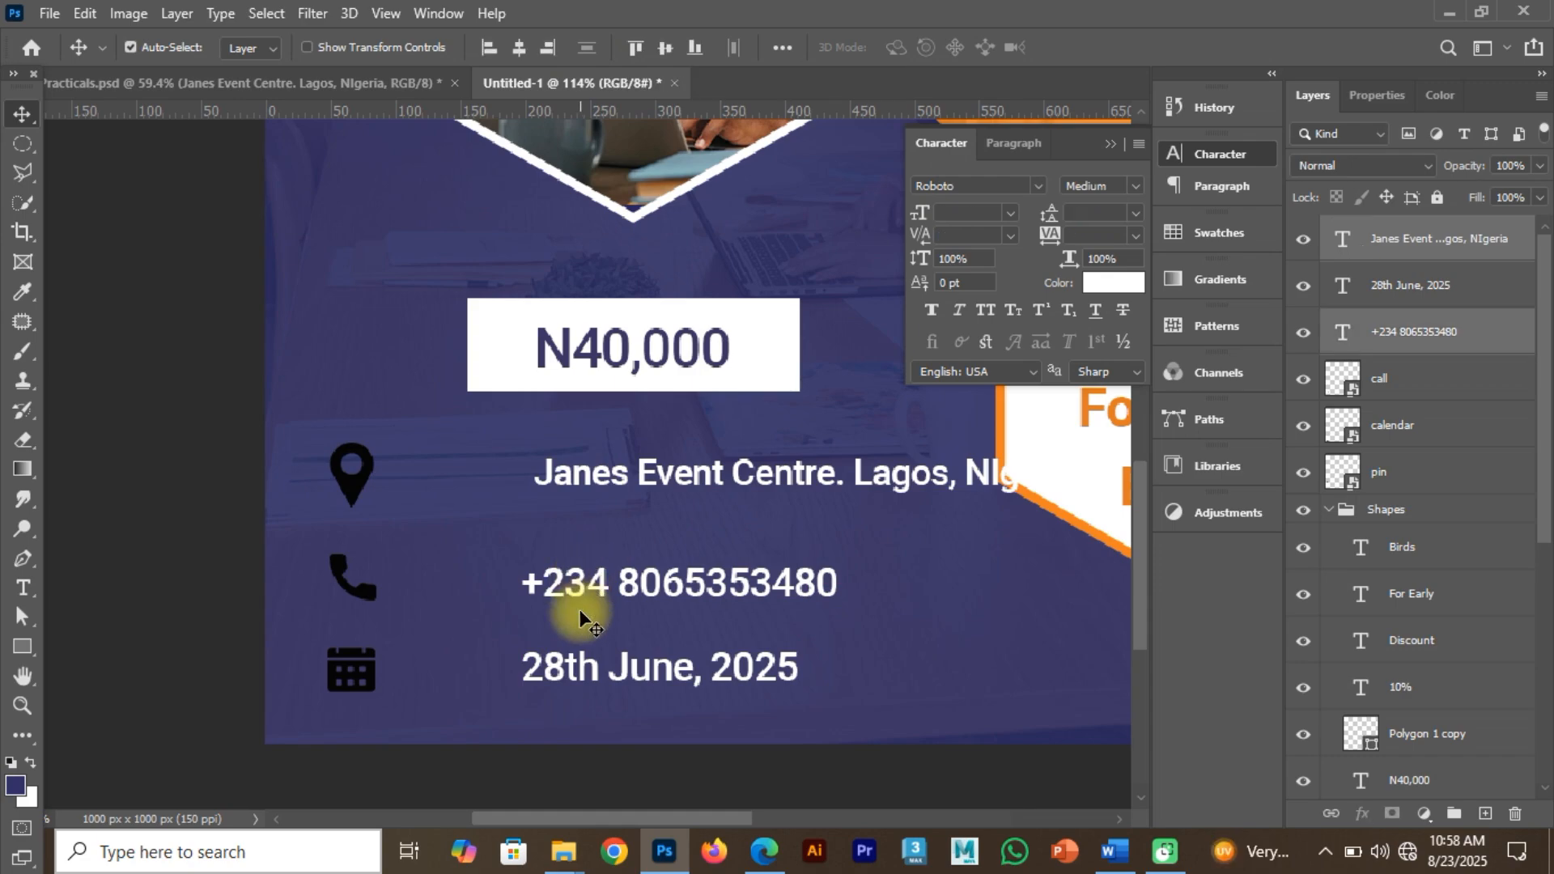
shift+click(571, 665)
click(490, 48)
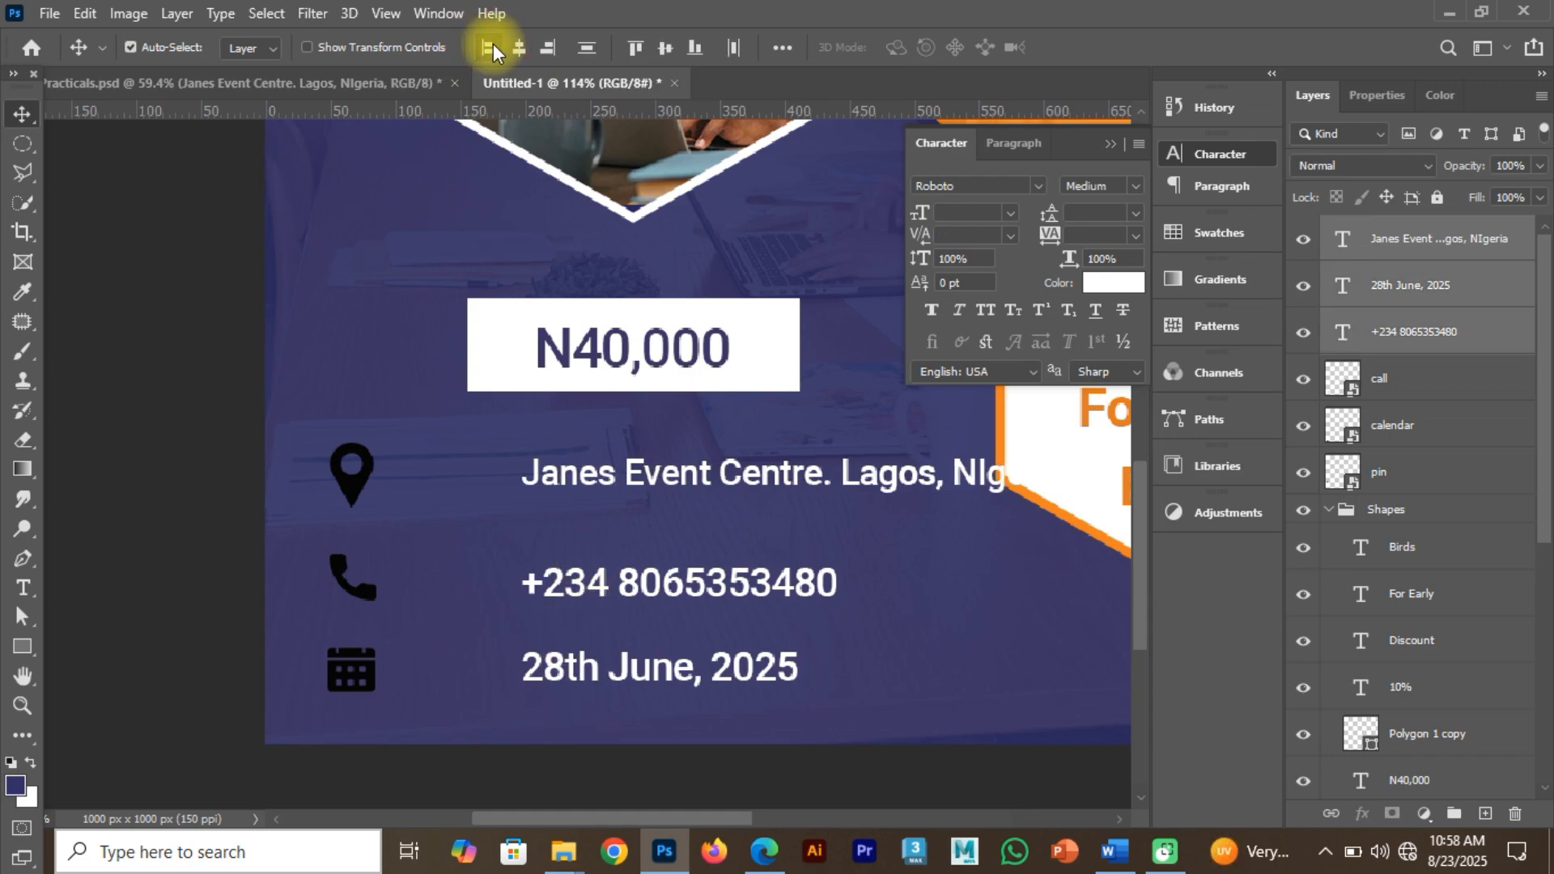
drag(582, 464, 488, 464)
click(341, 491)
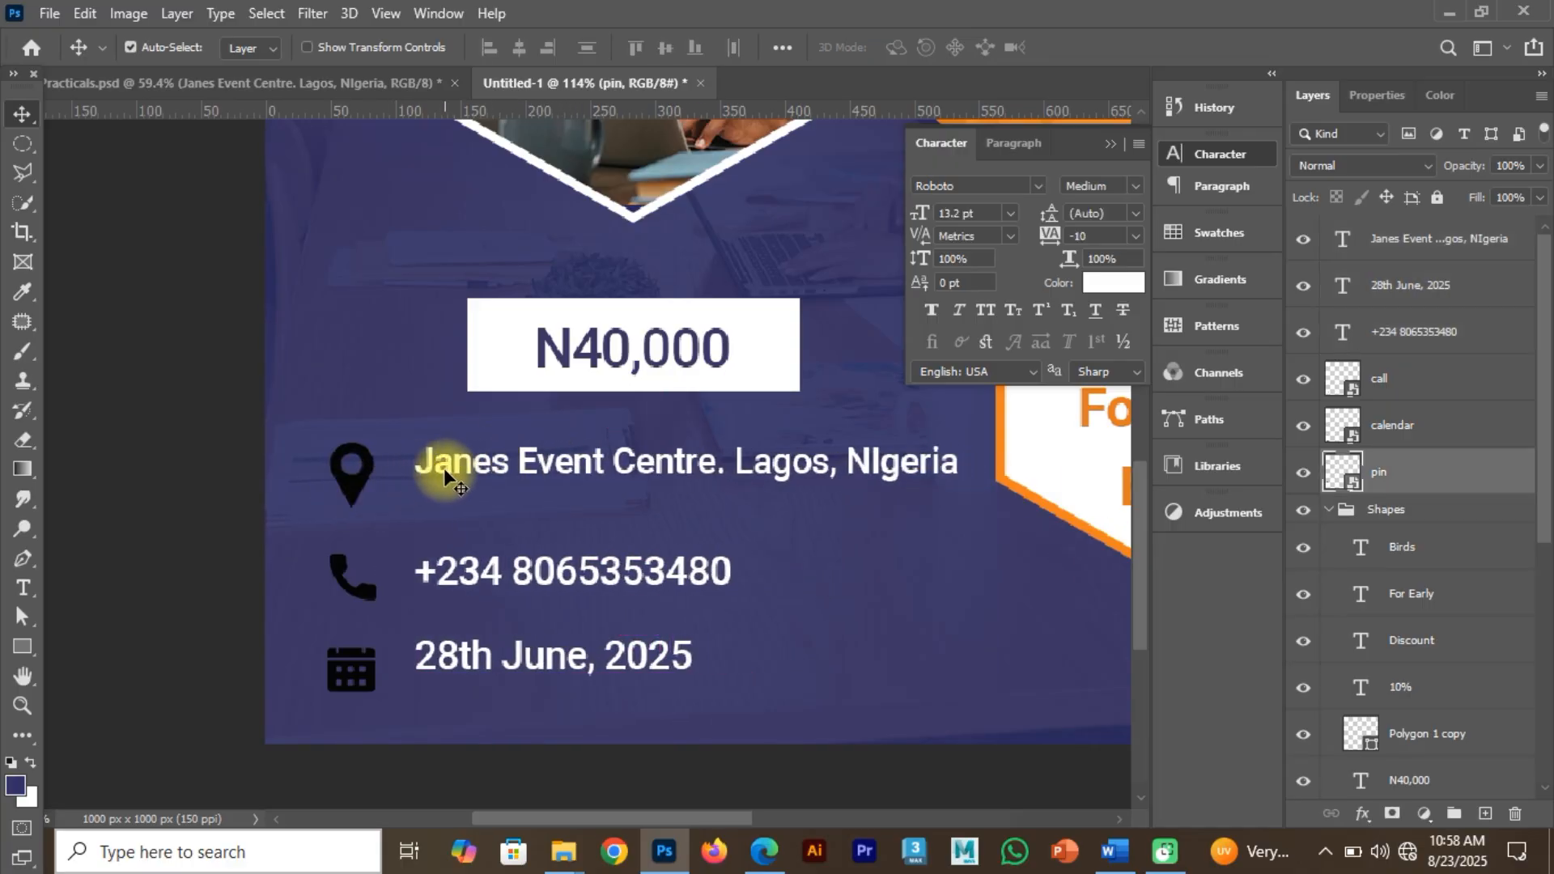
shift+click(458, 468)
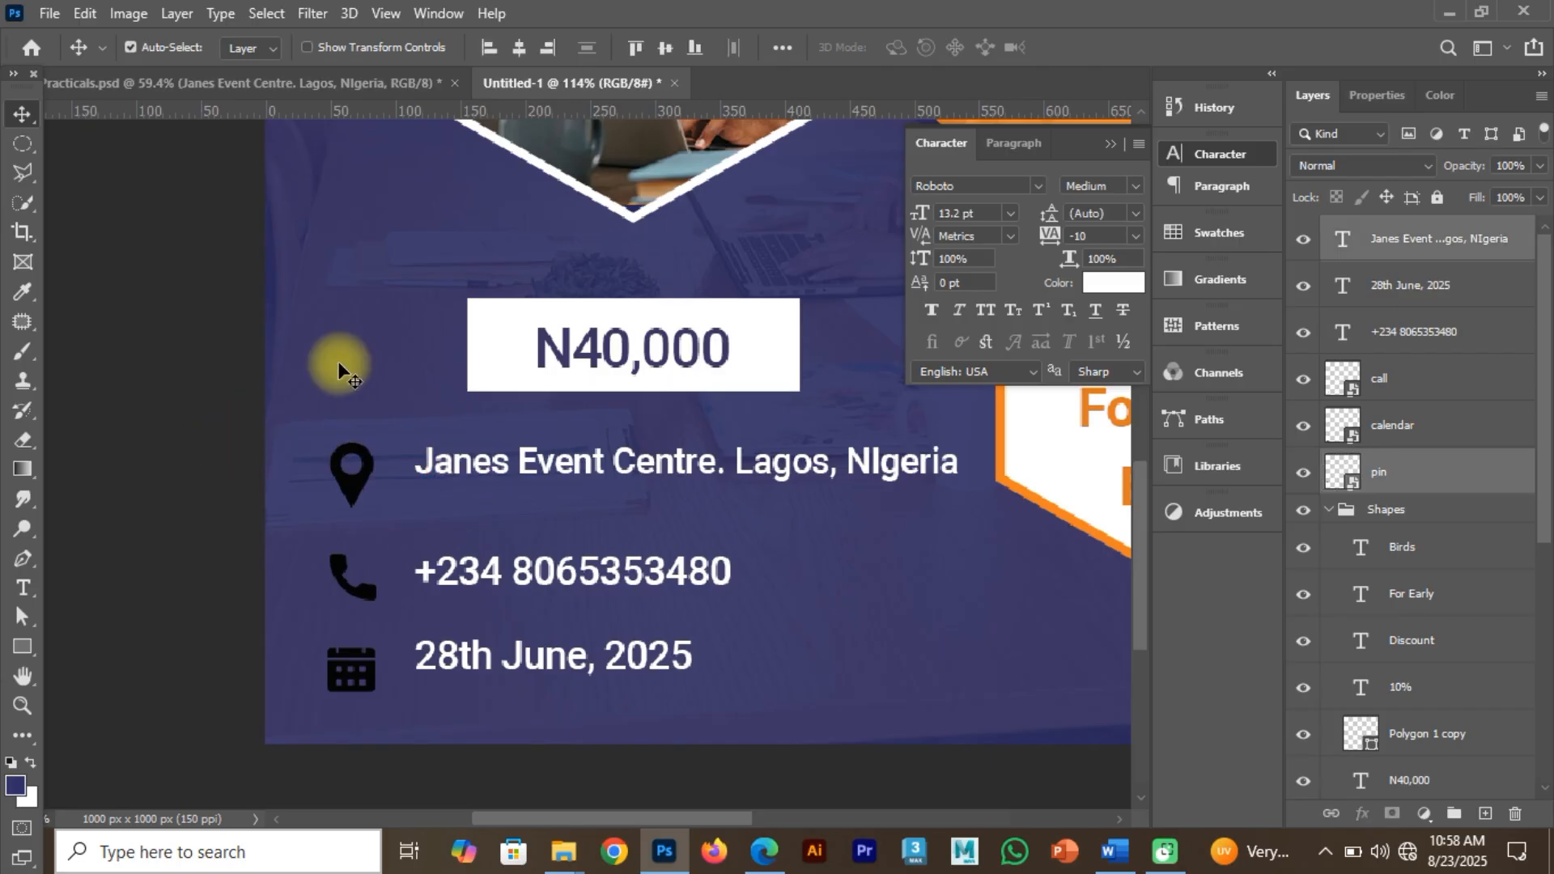
click(364, 385)
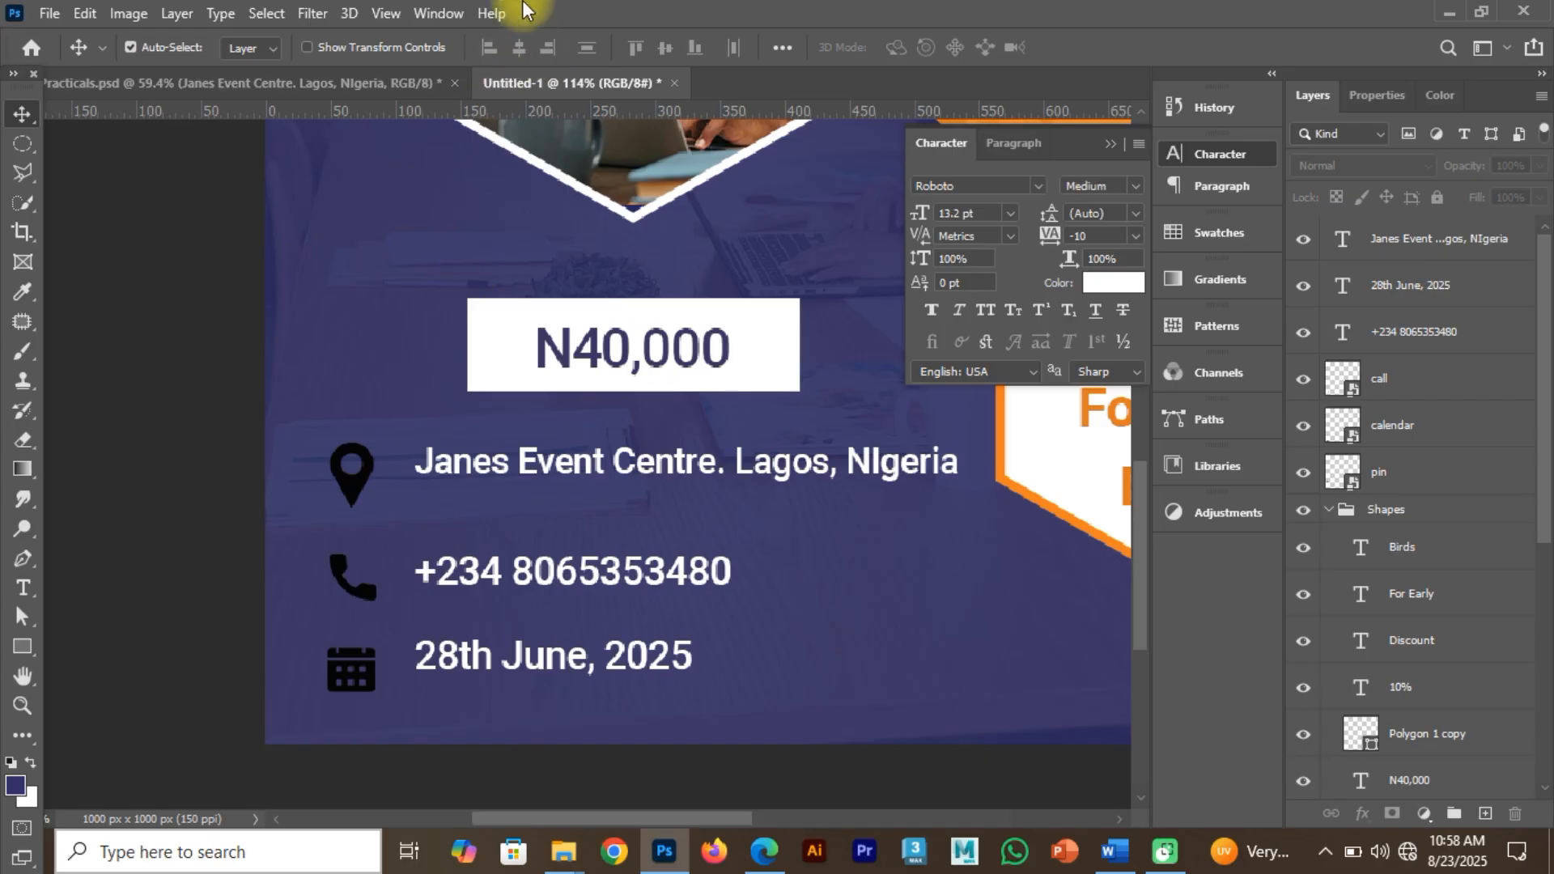
click(555, 458)
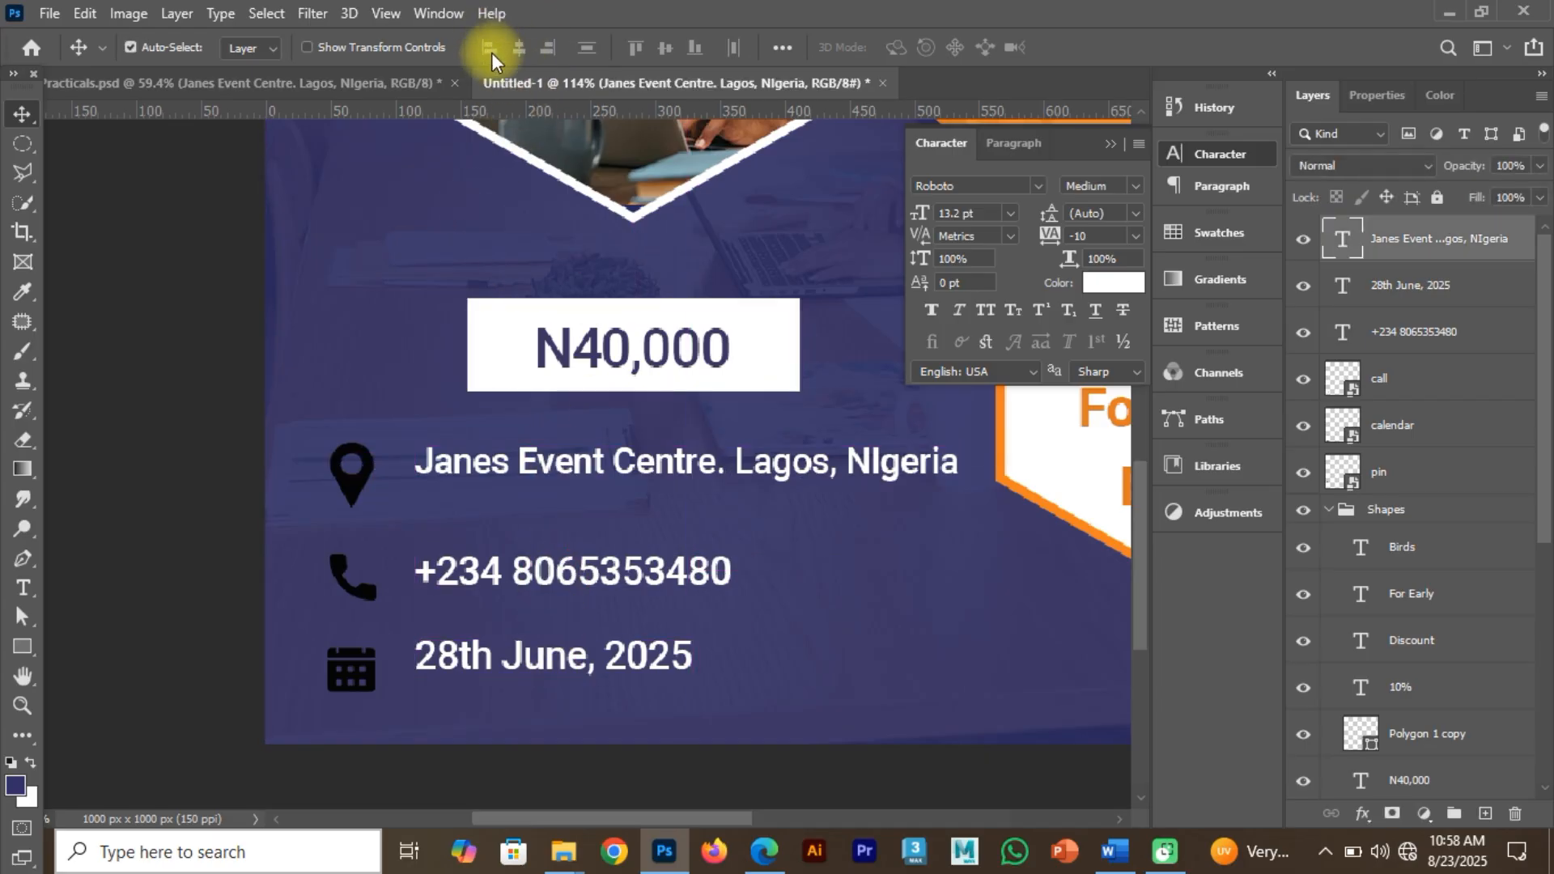
click(572, 594)
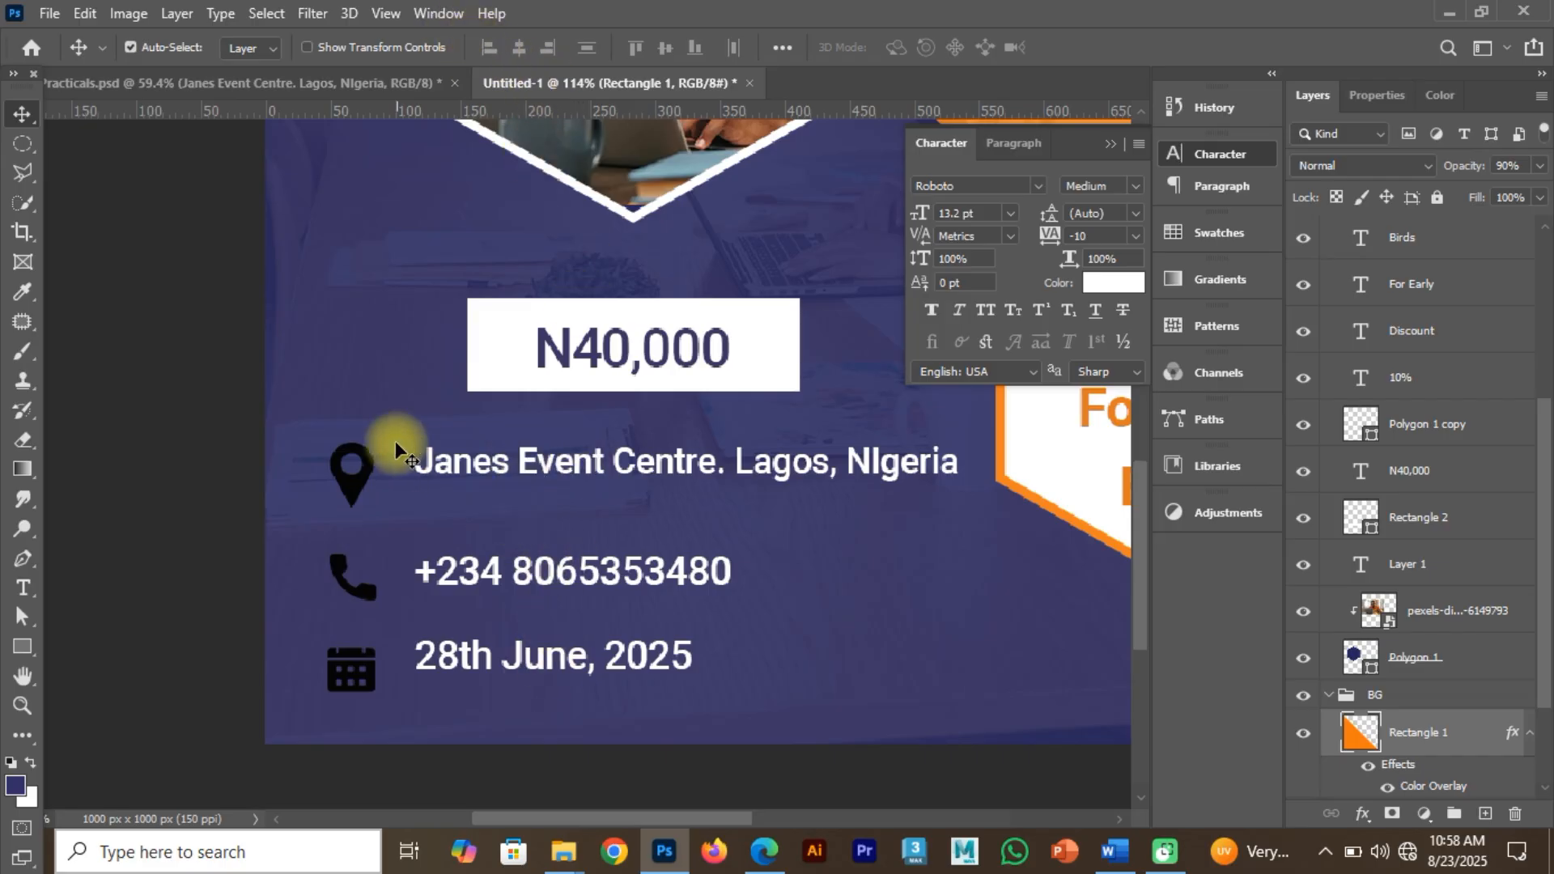
Align the pin icon with the venue line and the phone icon with the phone number line on their vertical centres.
click(350, 471)
shift+click(469, 462)
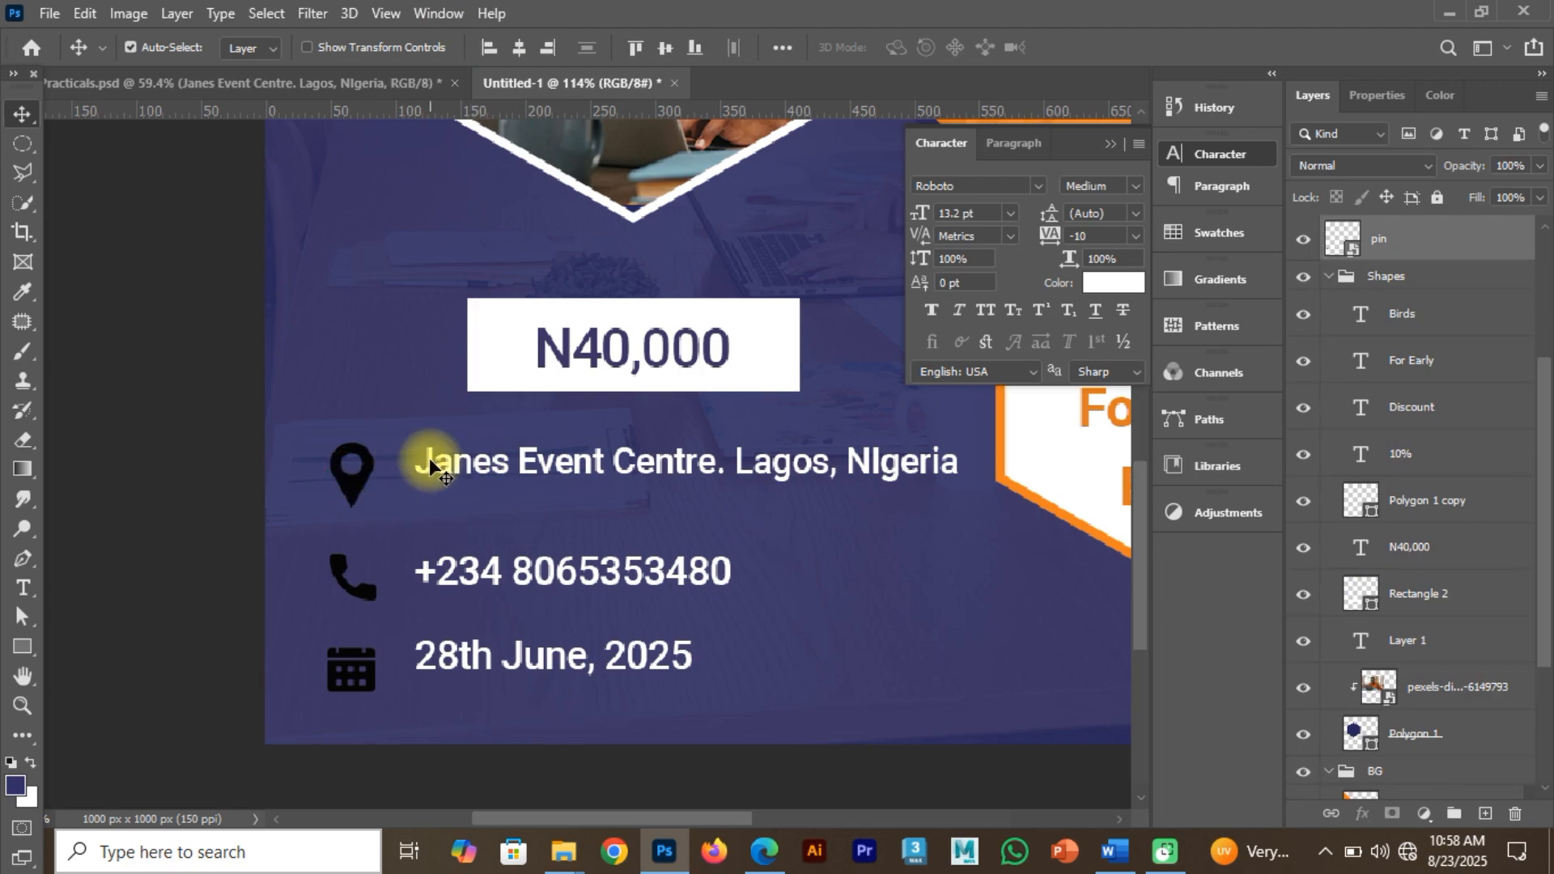
click(665, 50)
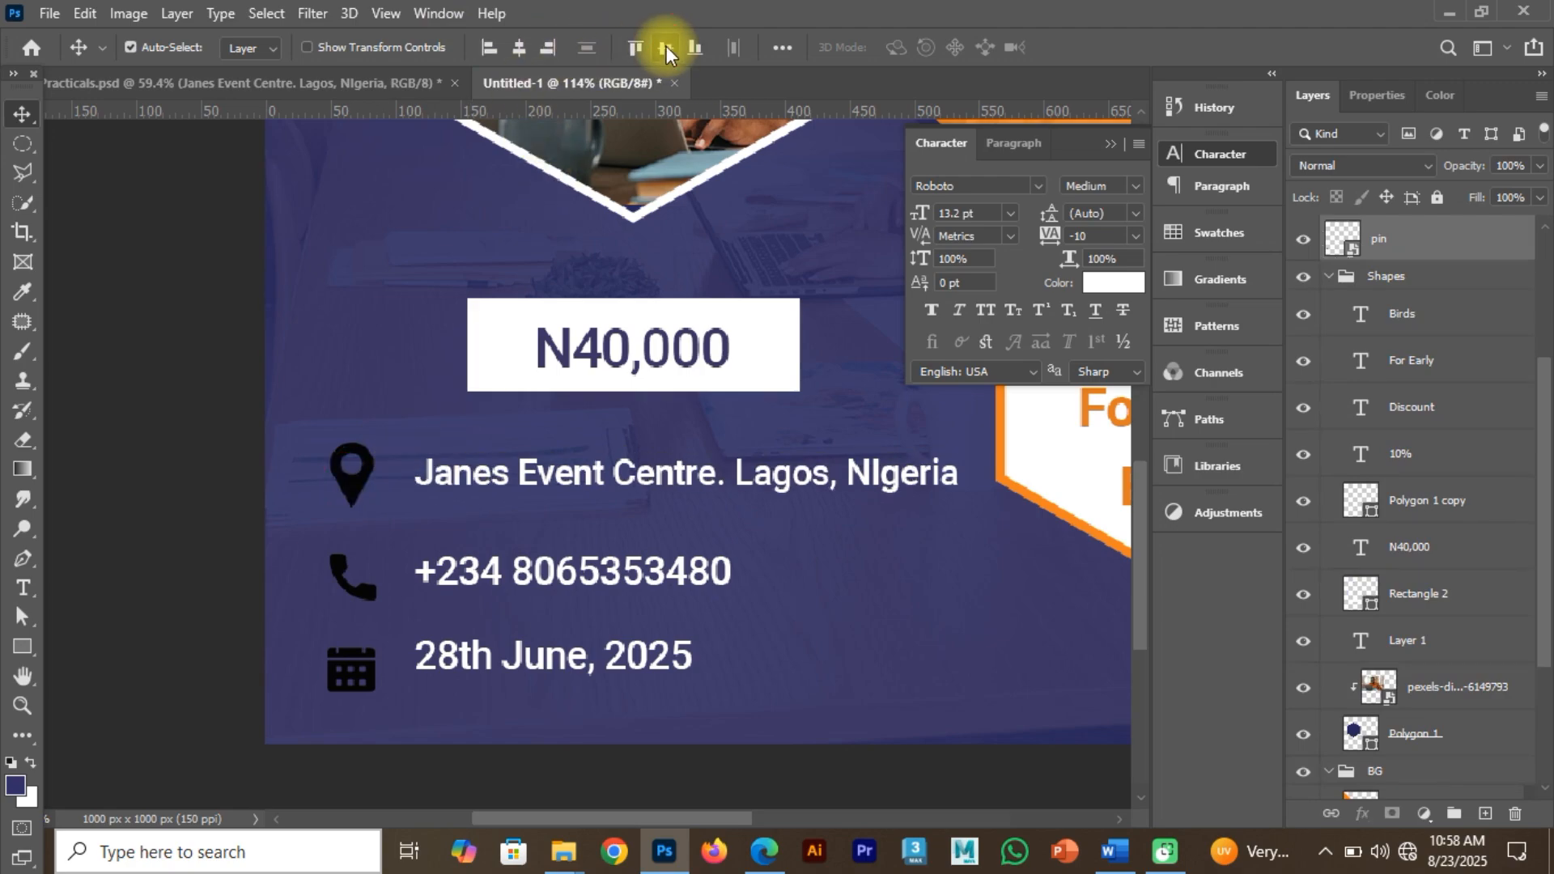
click(361, 594)
shift+click(449, 576)
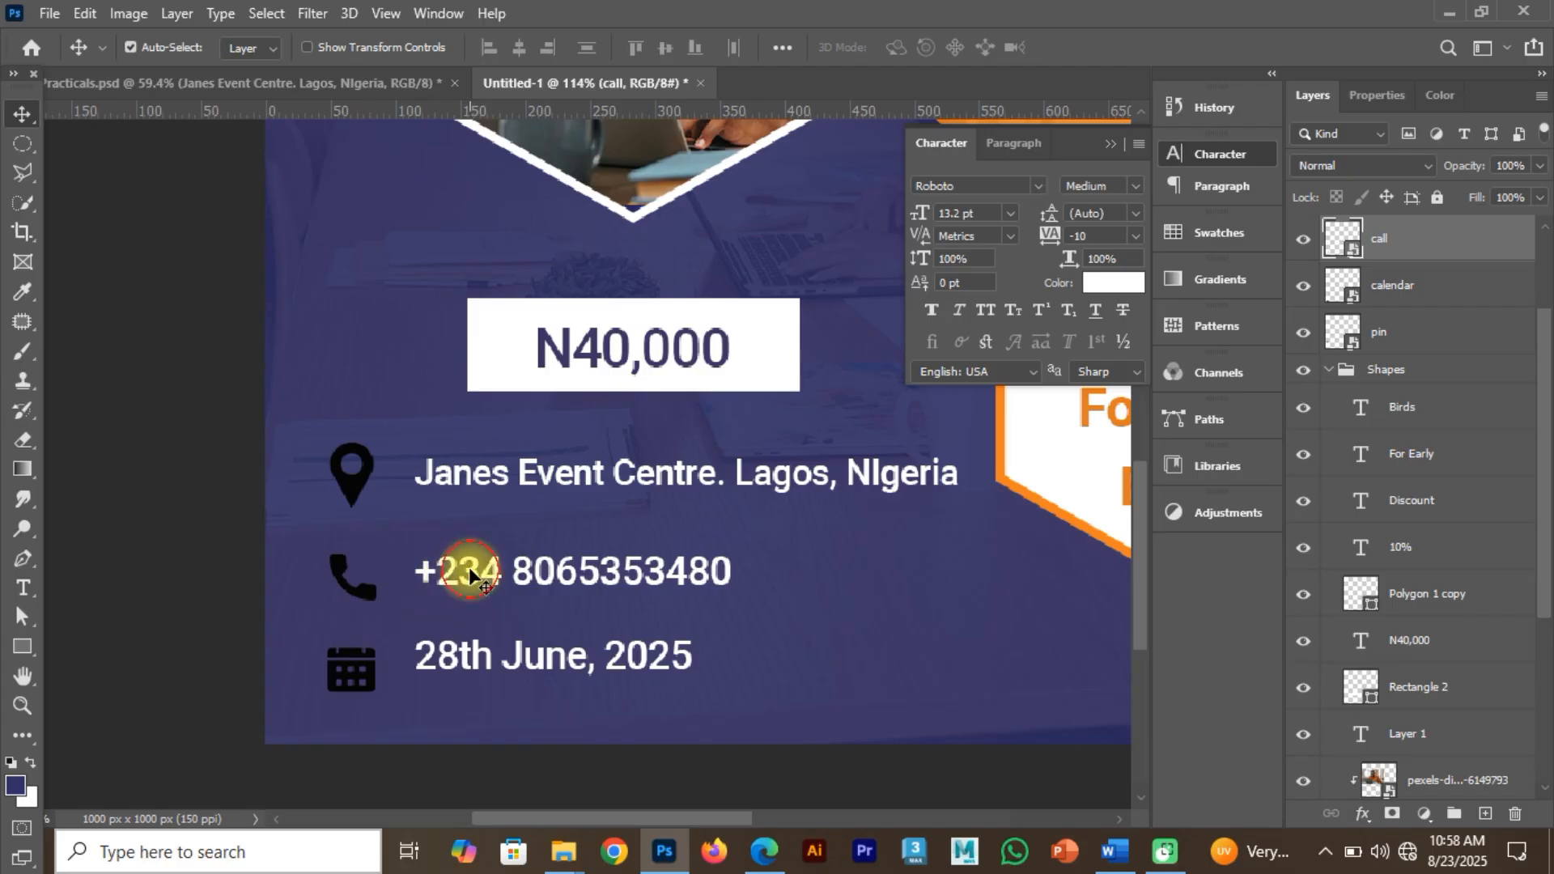
click(666, 50)
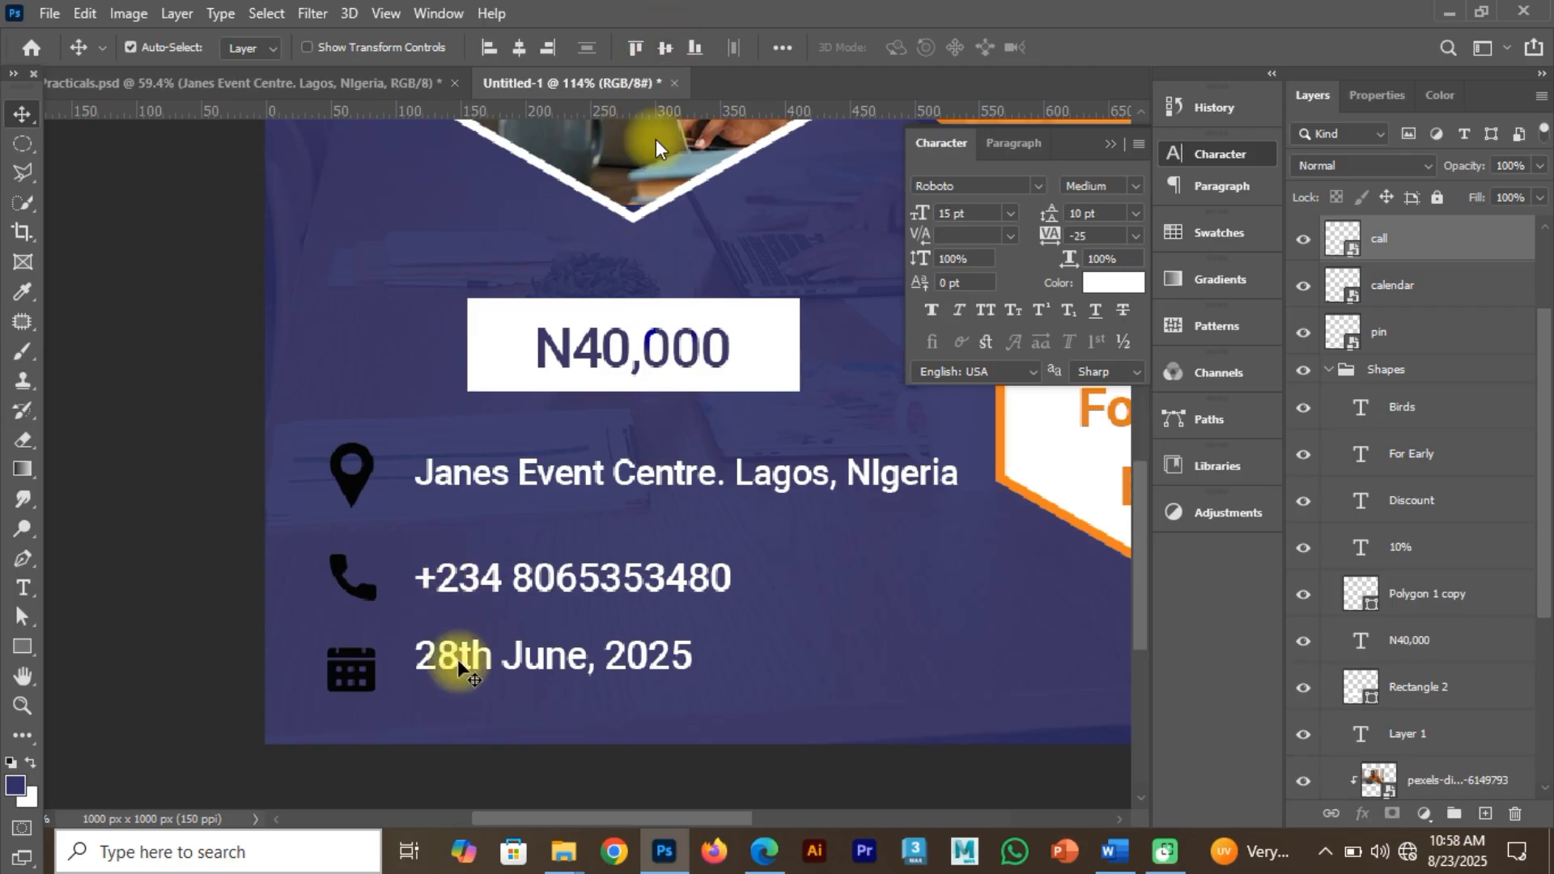
Try to align the calendar icon and the date line on their vertical centres, and undo the alignment.
shift+click(361, 658)
shift+click(478, 656)
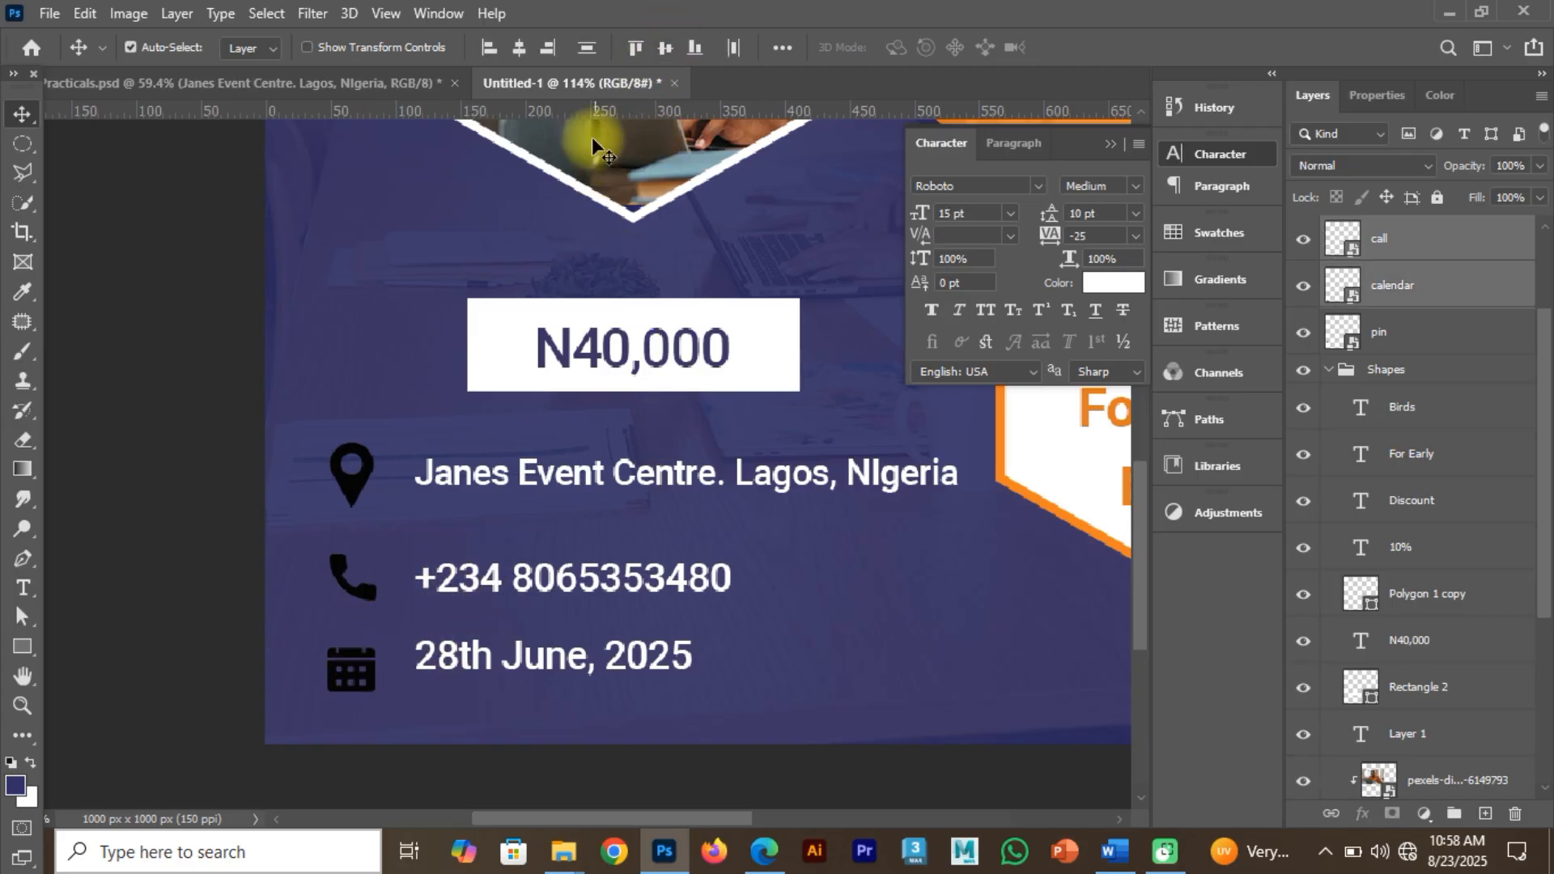
click(662, 47)
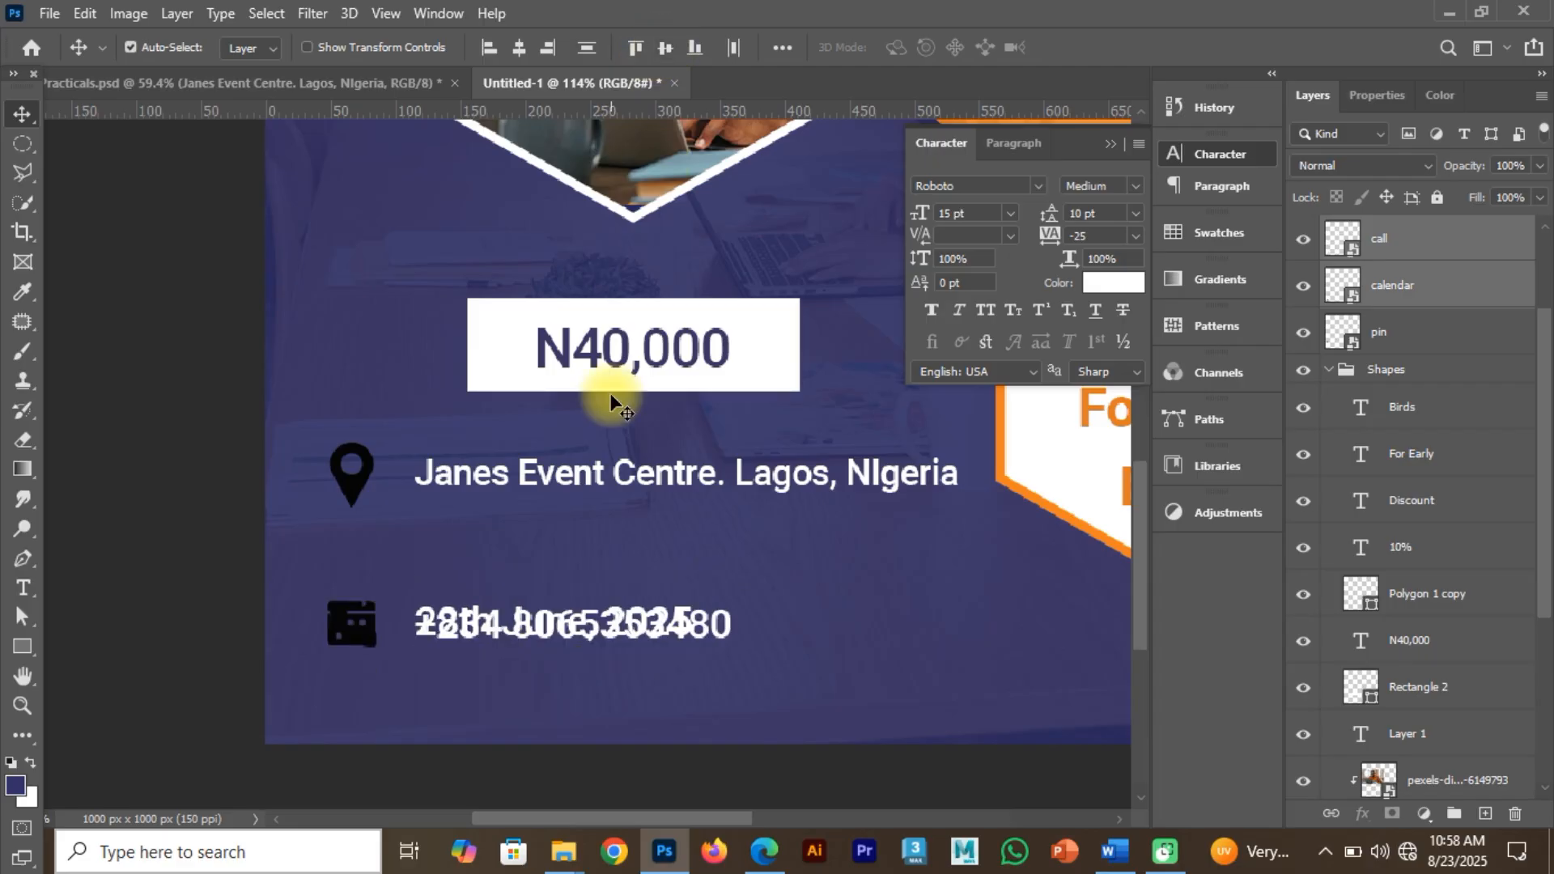
key(ctrl+z)
click(273, 639)
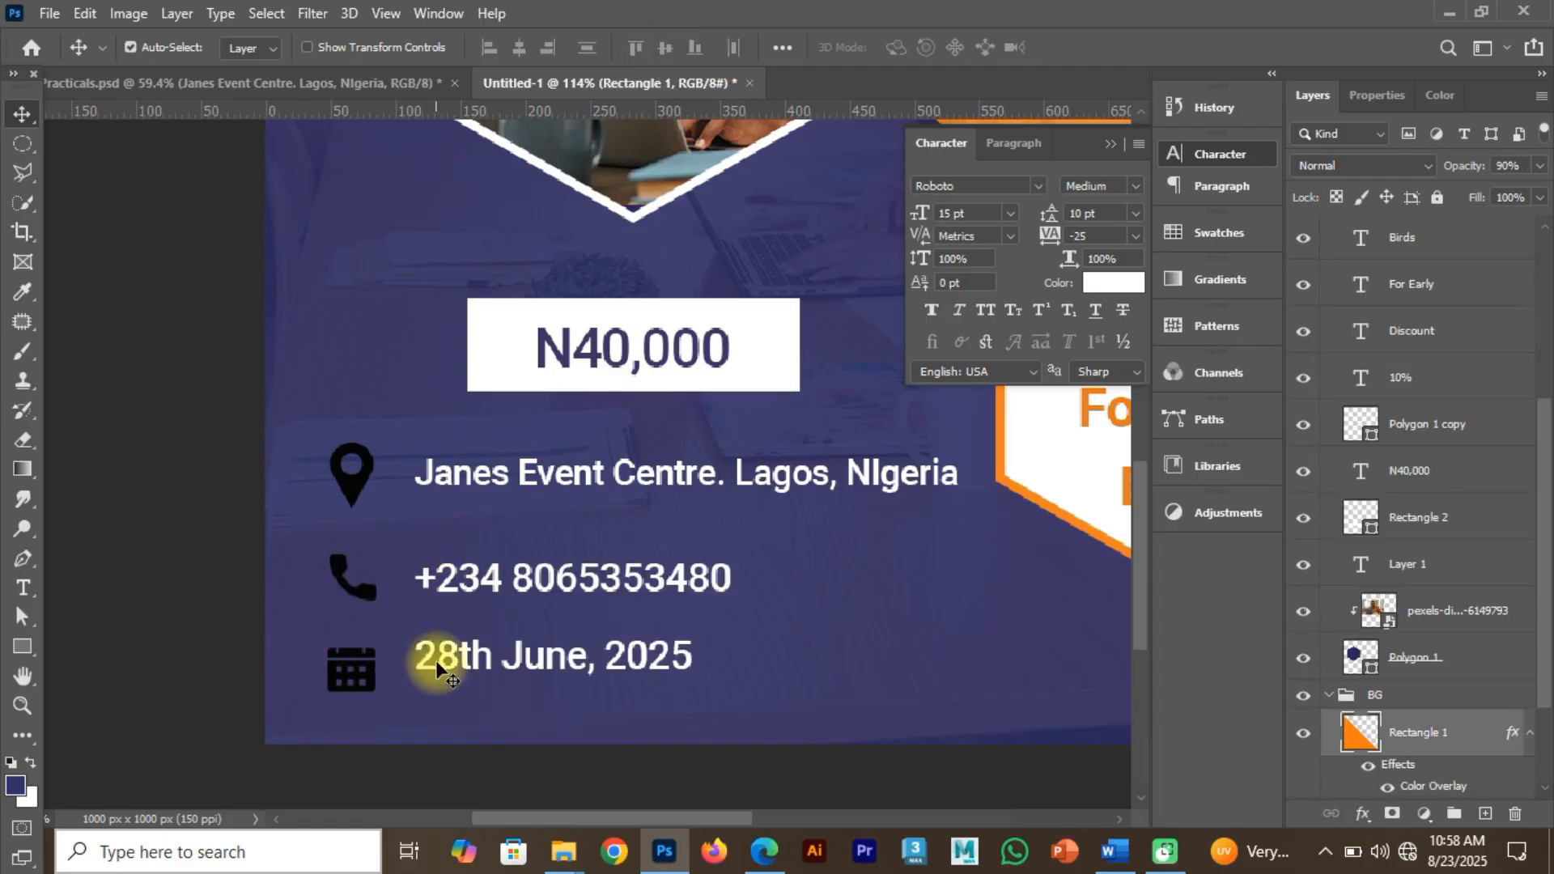
shift+click(461, 655)
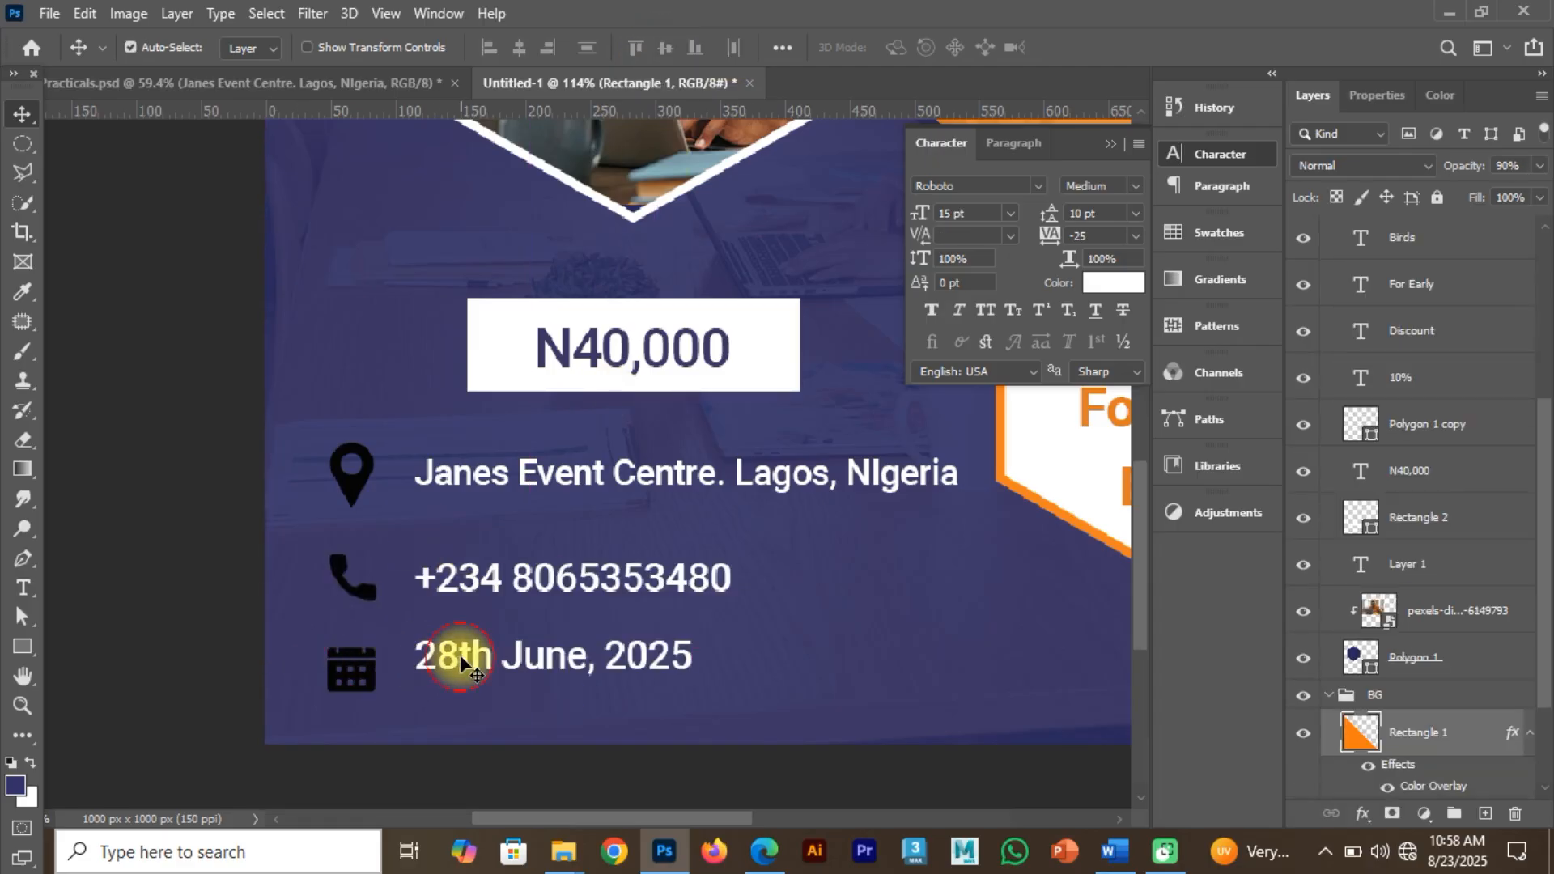
click(666, 47)
key(ctrl+z)
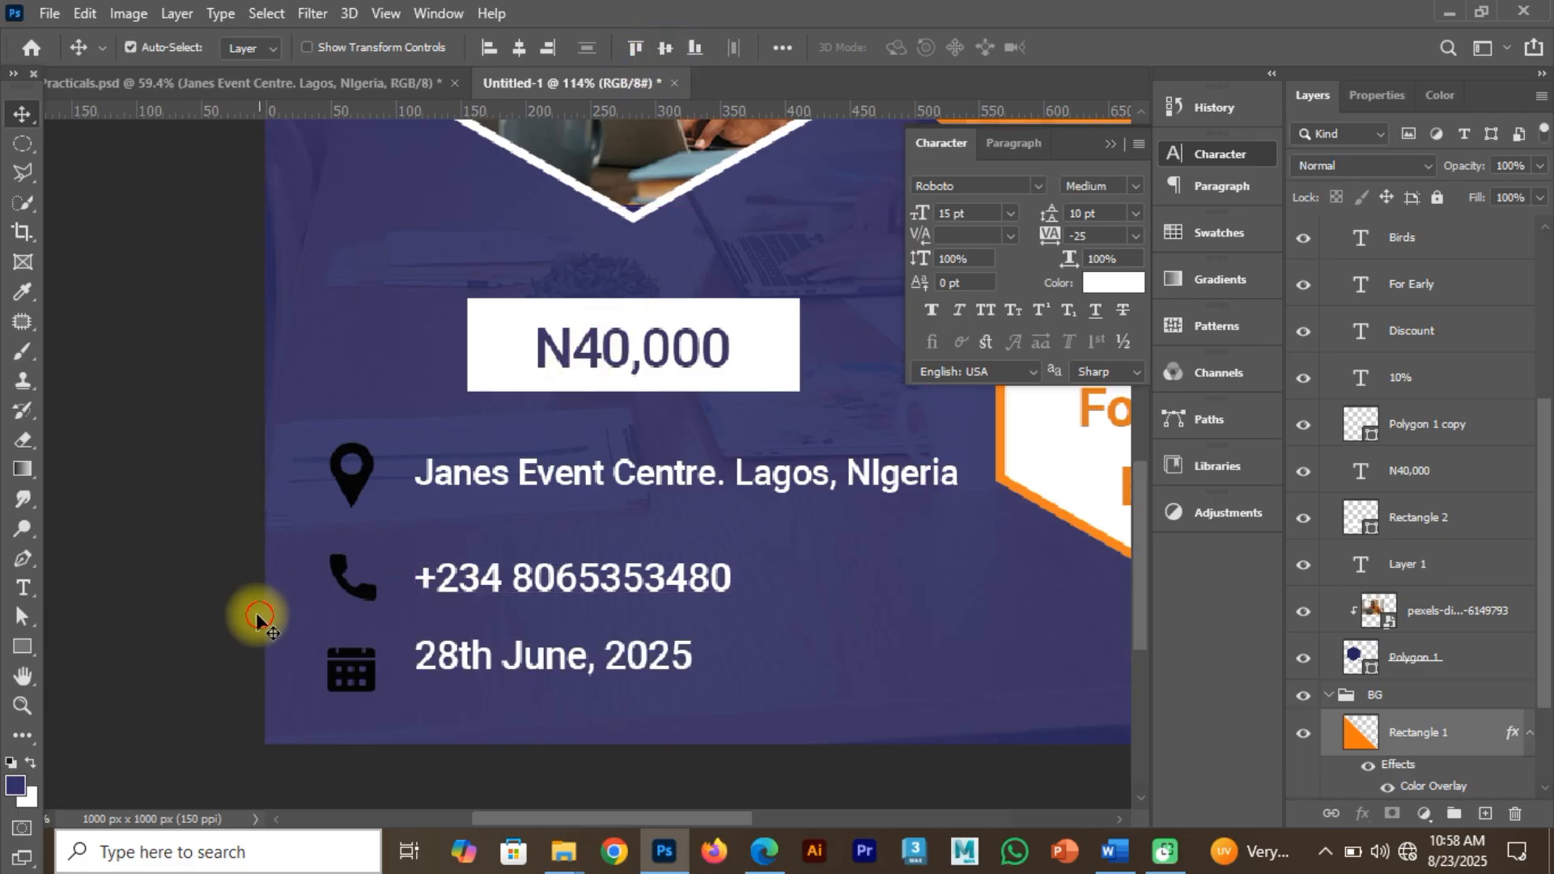
Align only the date line and the calendar icon on their vertical centres.
click(247, 619)
click(453, 653)
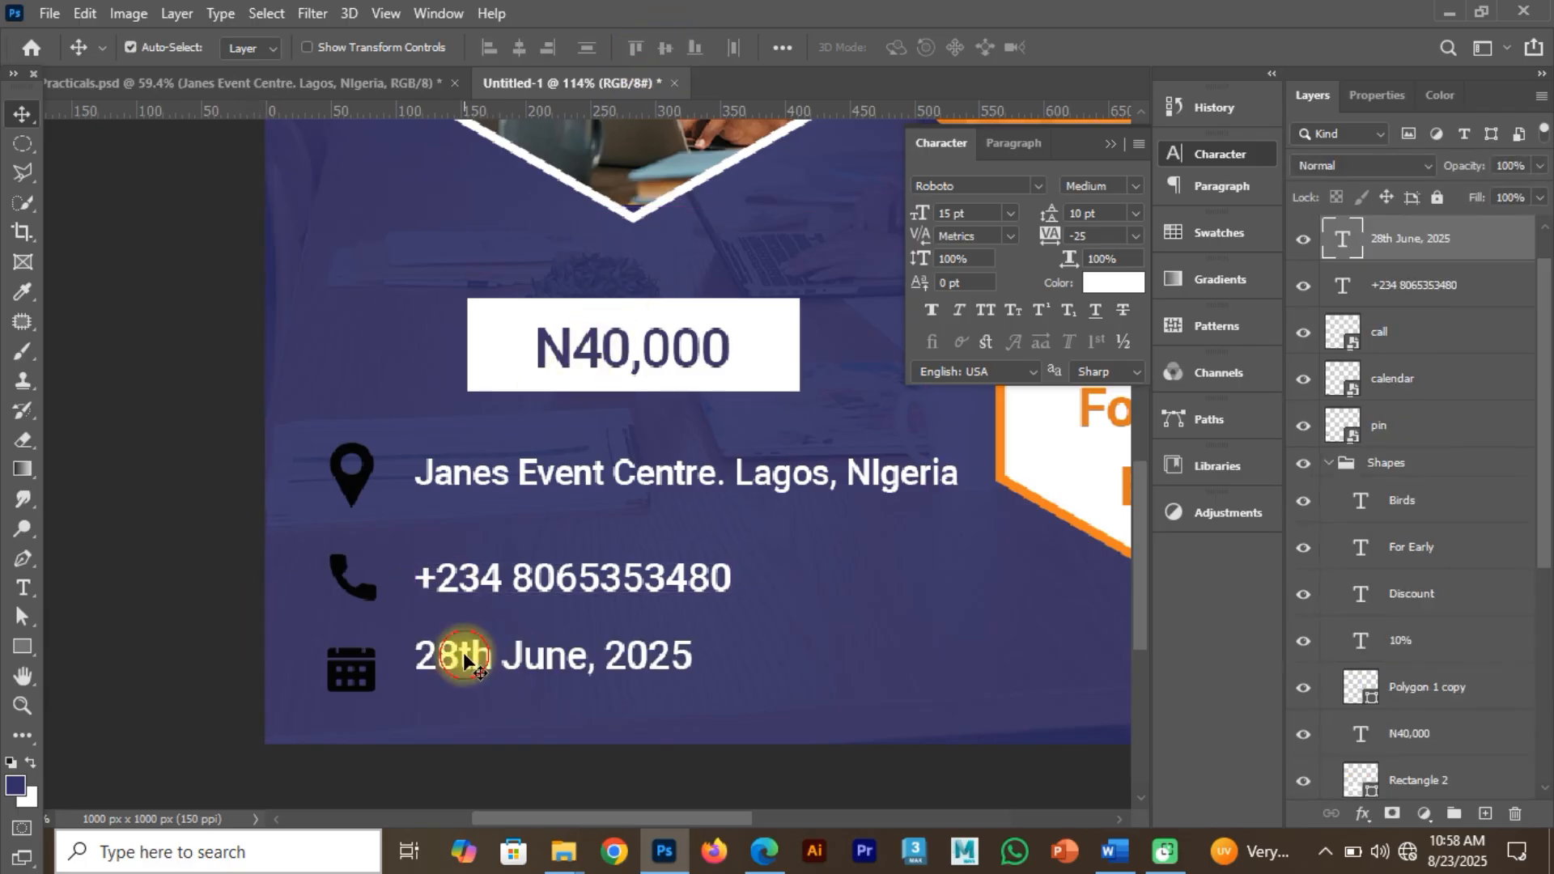
shift+click(357, 675)
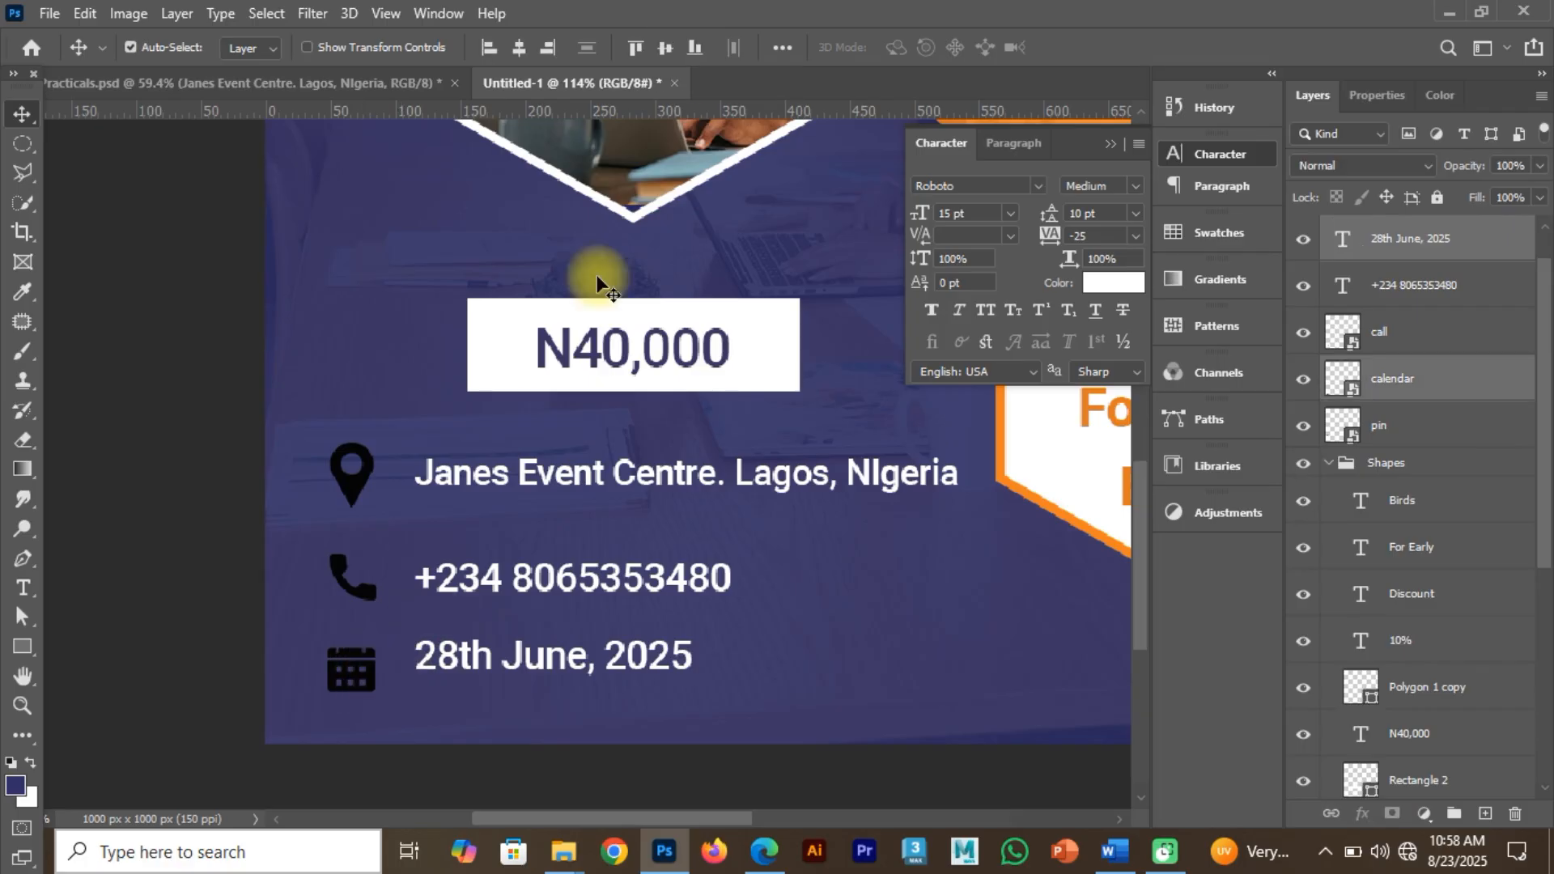
click(666, 47)
key(Down)
key(Down)
key(Down)
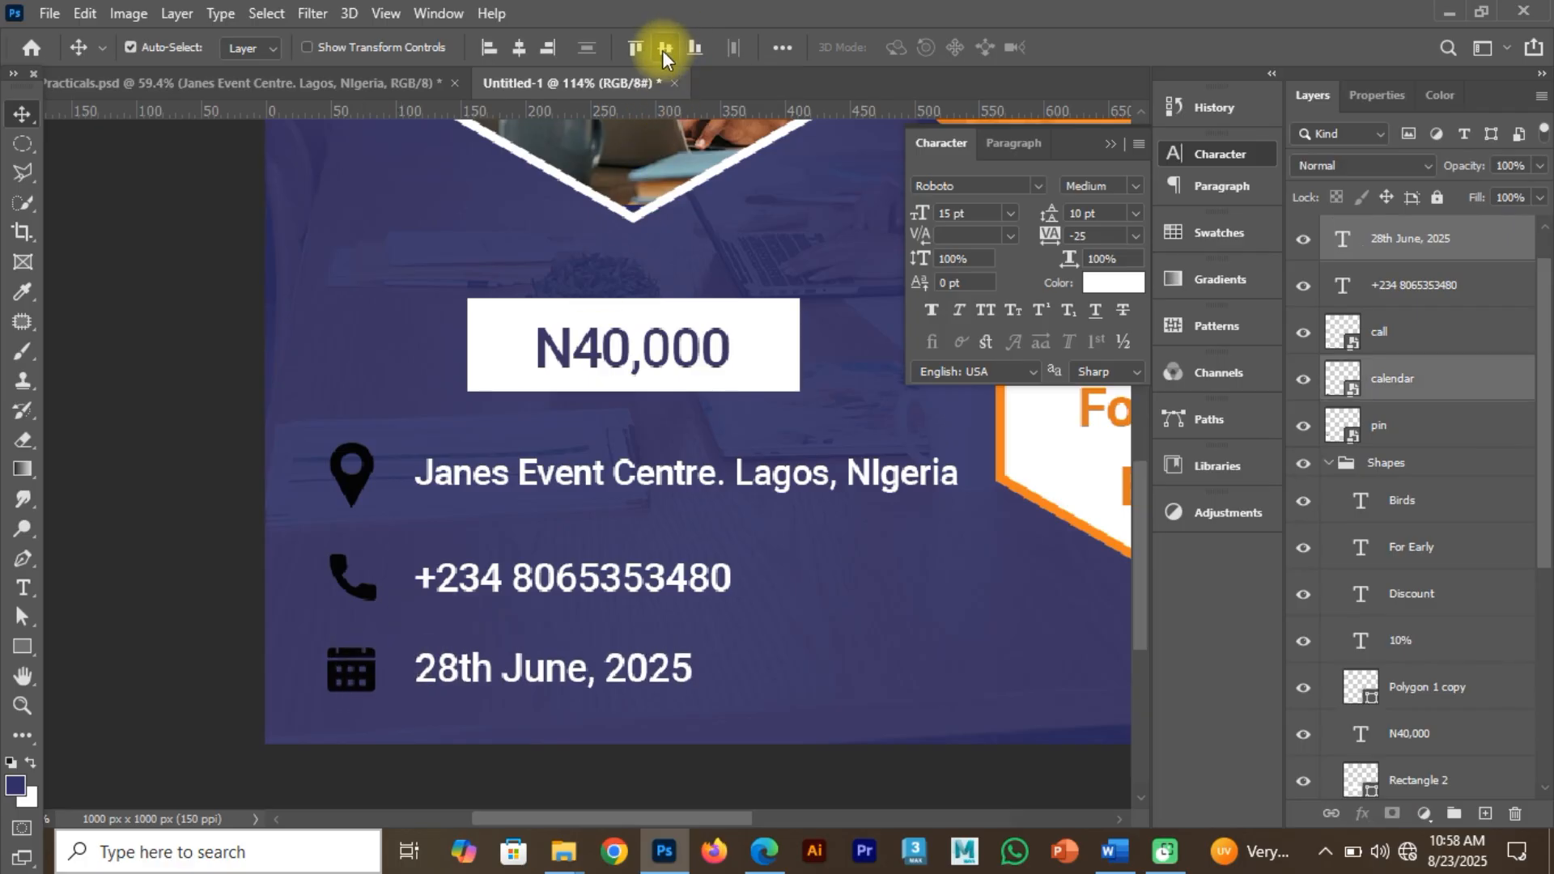
Set the font size of the venue text line to 12 pt.
key(ctrl+0)
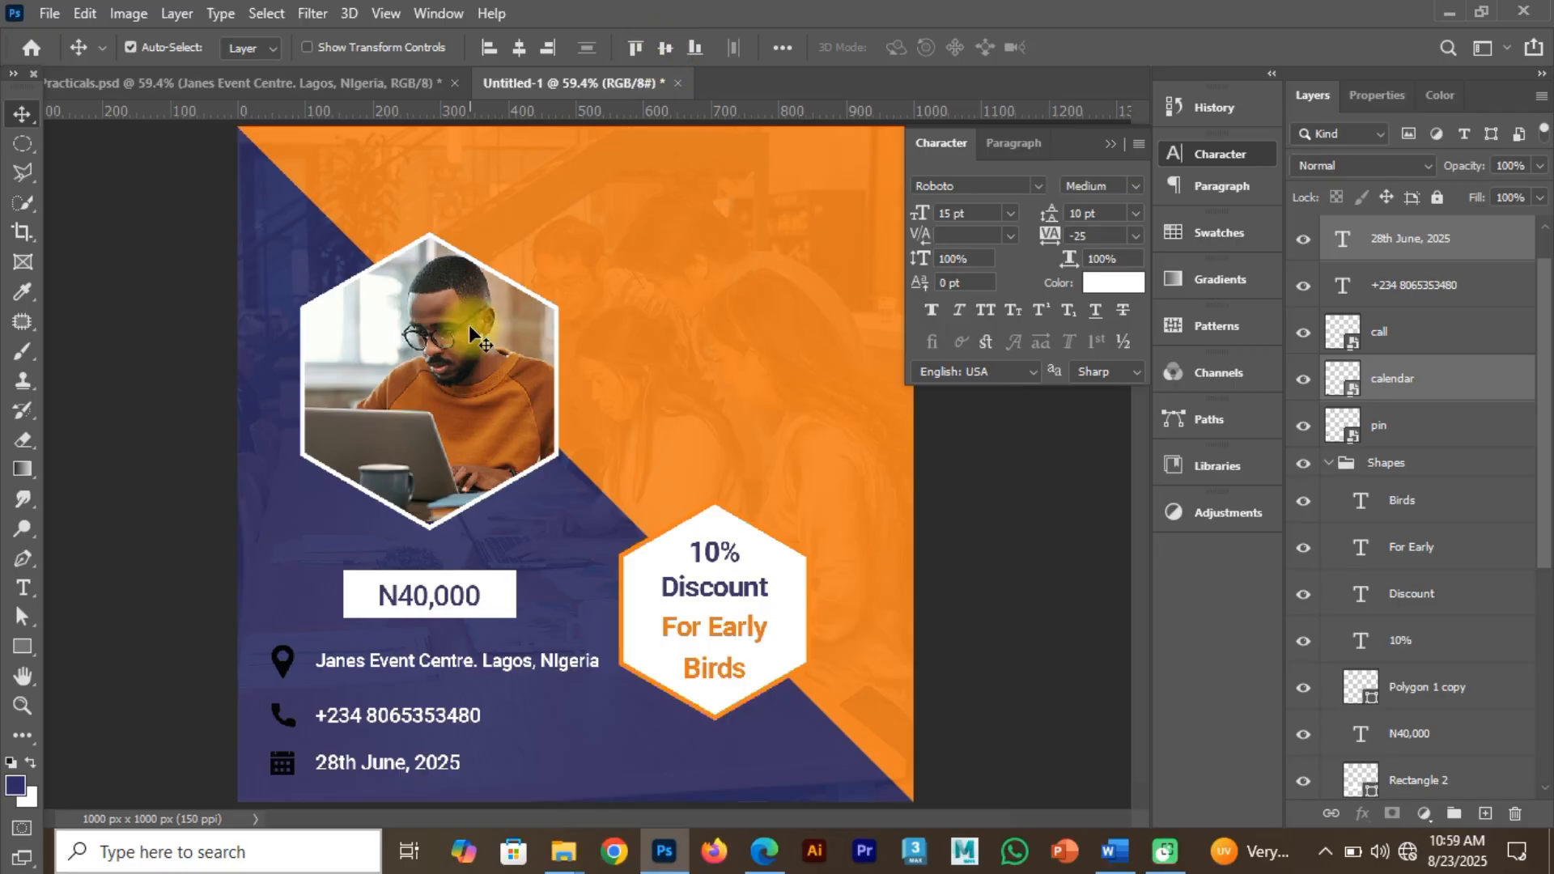
click(330, 665)
click(975, 214)
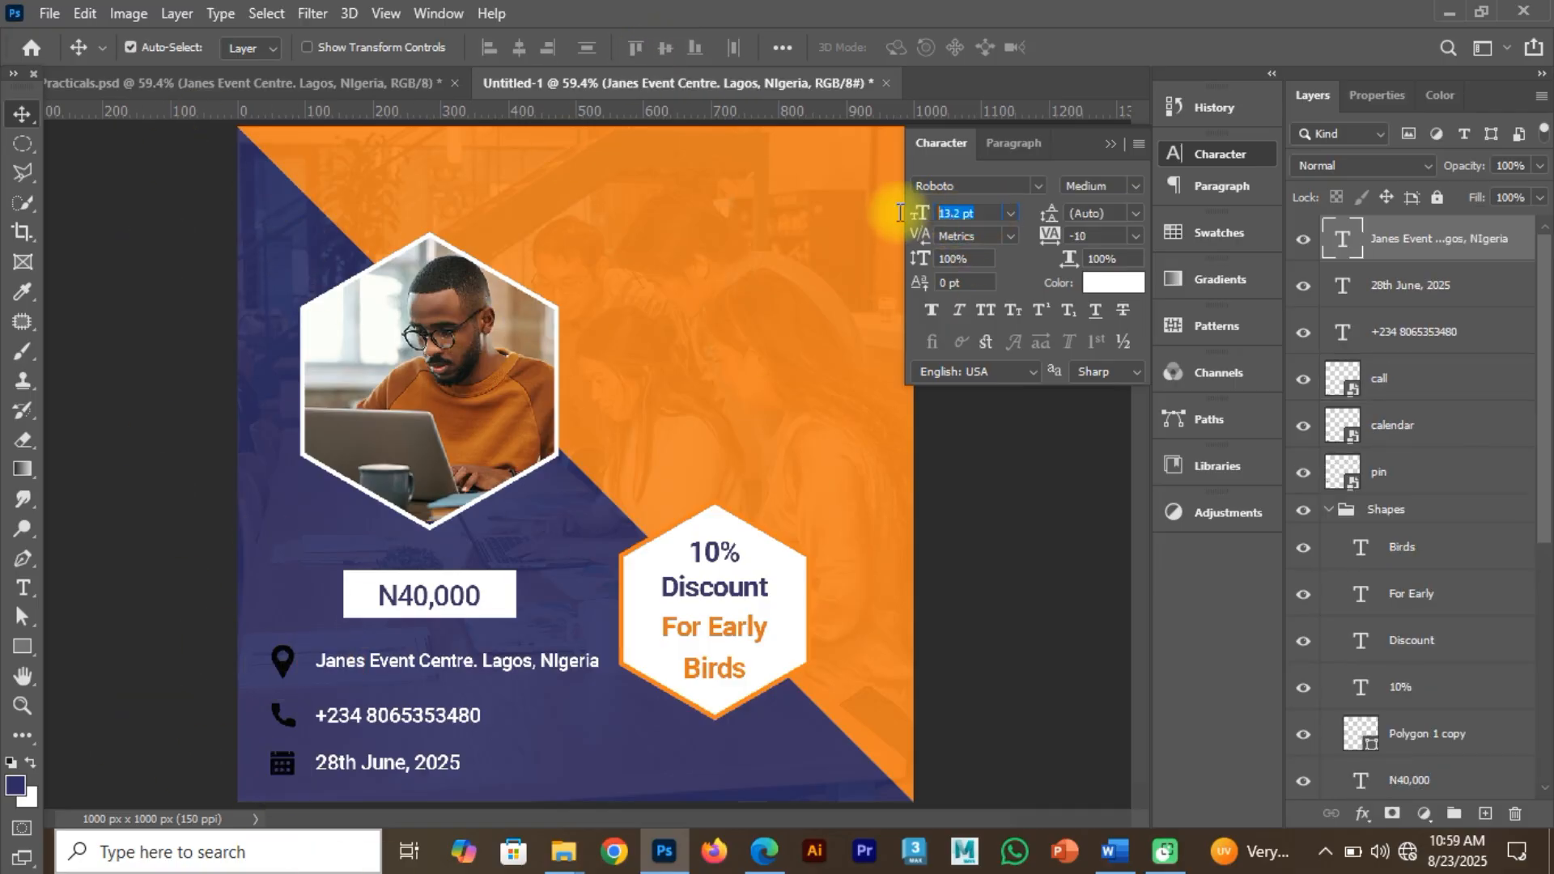
text(12)
key(Return)
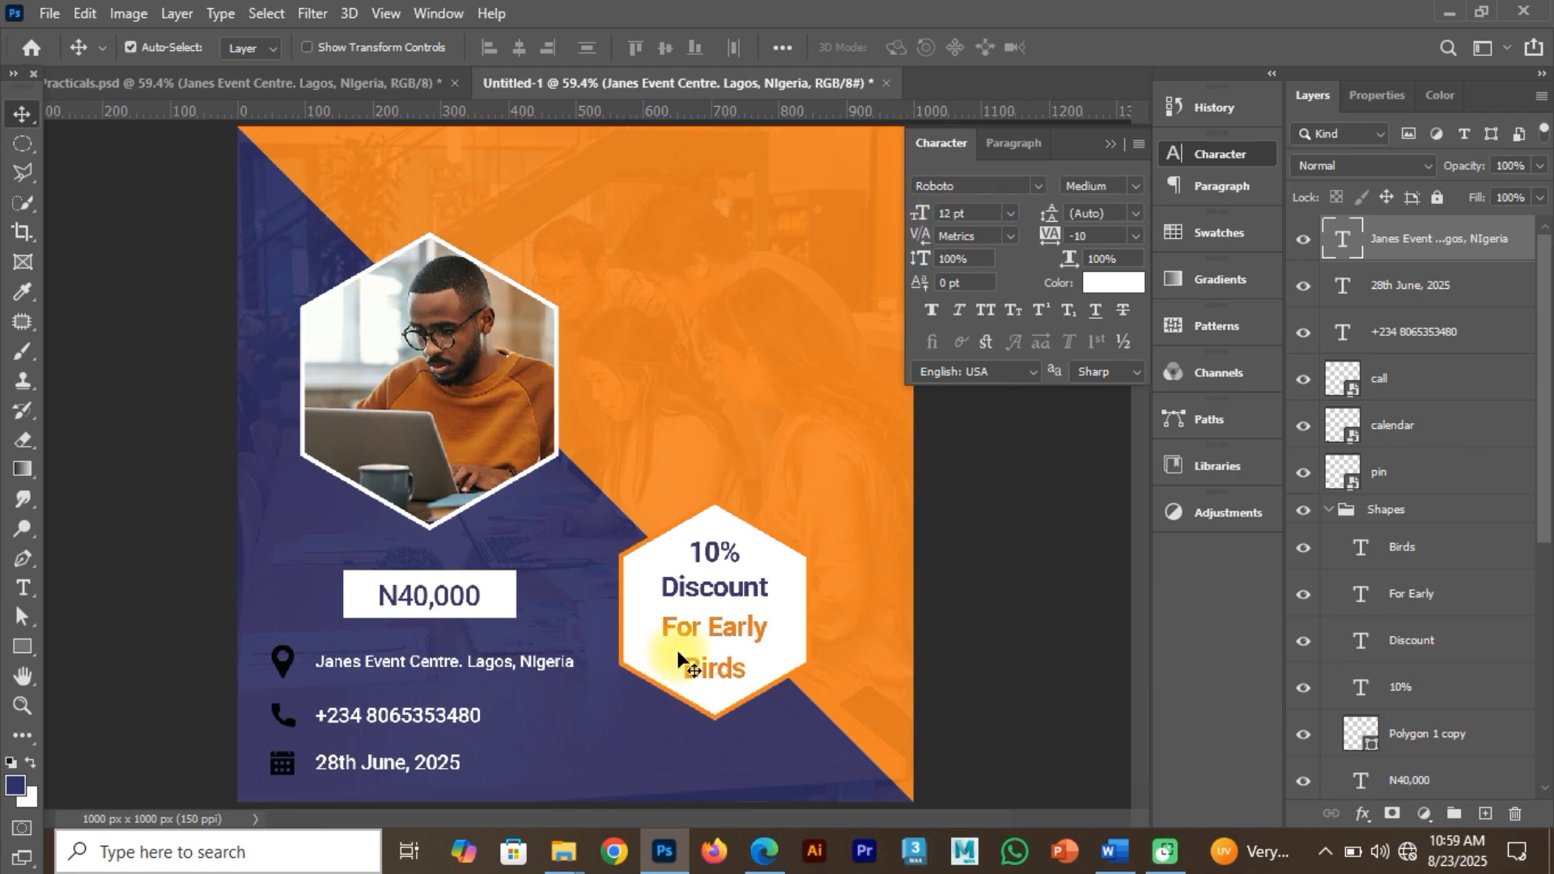
Set the font size of the phone number line and the date line to 12 pt.
click(370, 721)
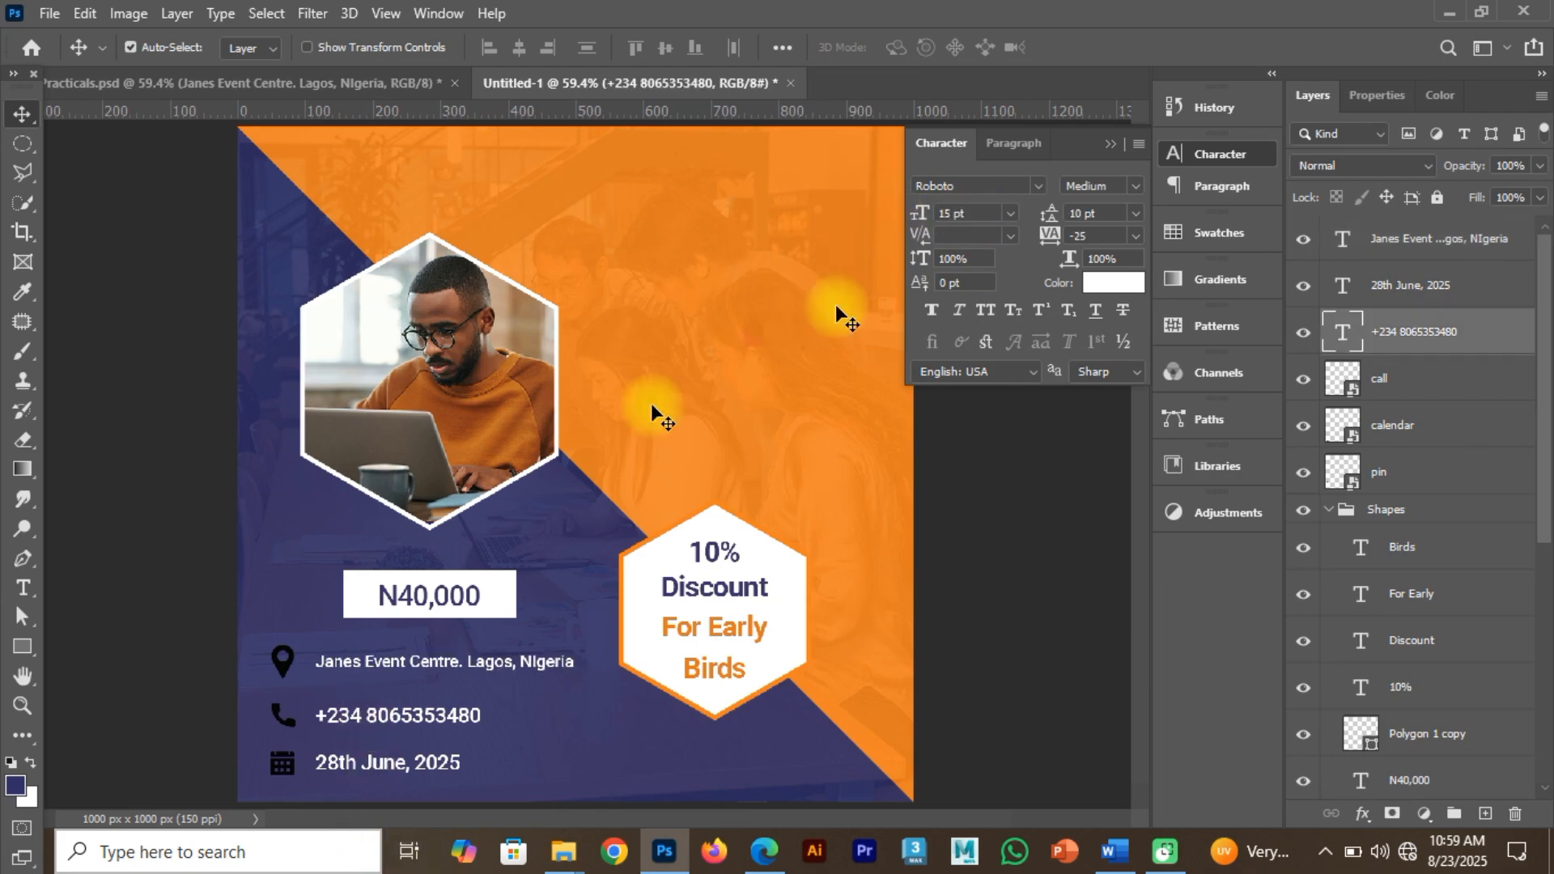
click(974, 214)
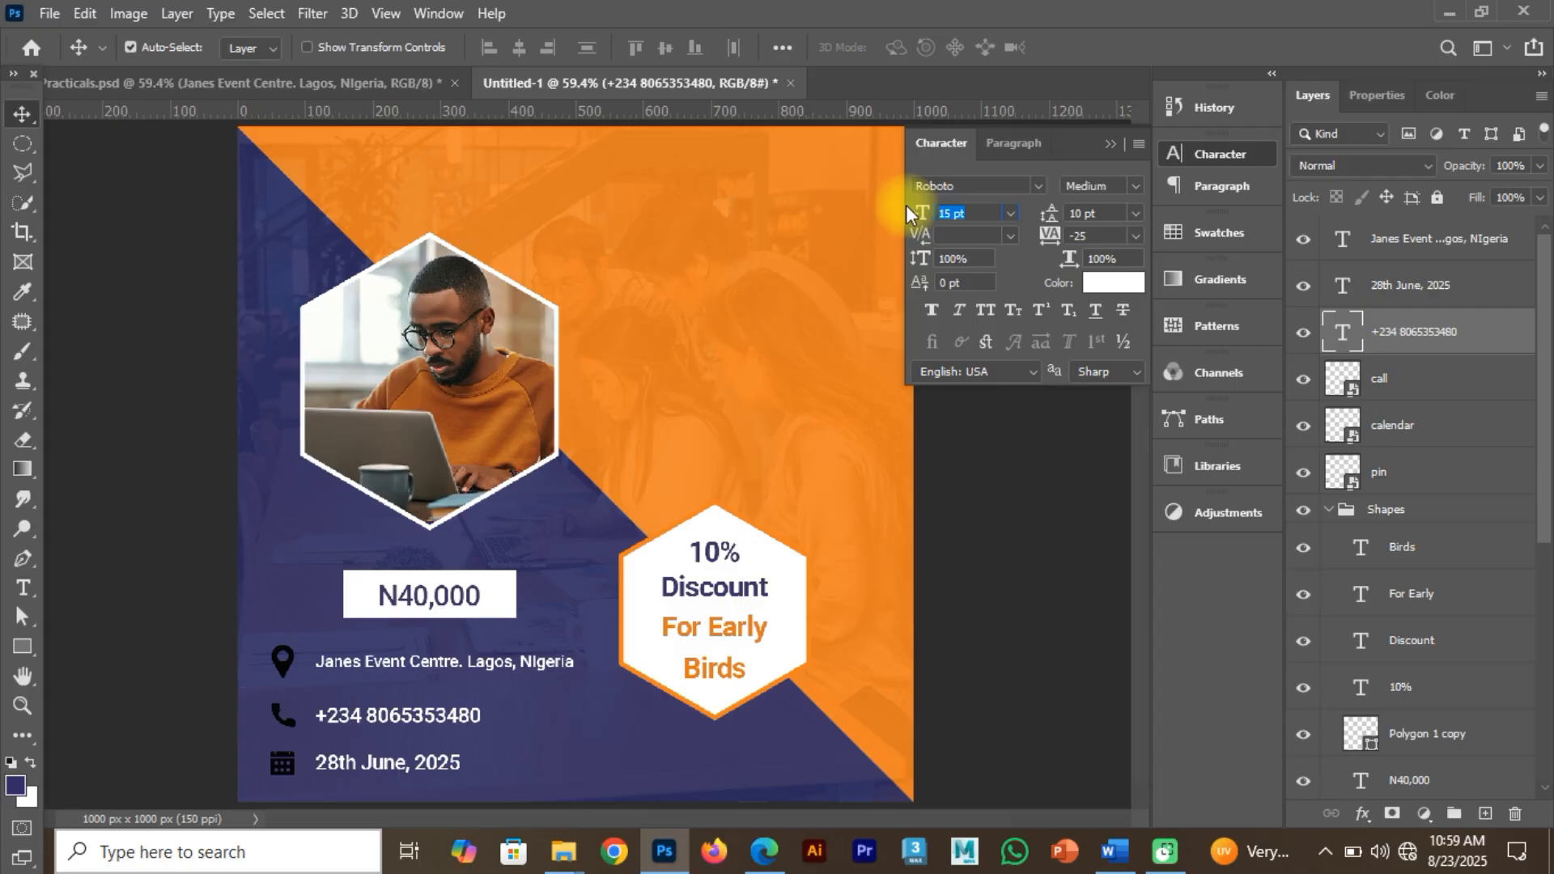
text(12)
key(Return)
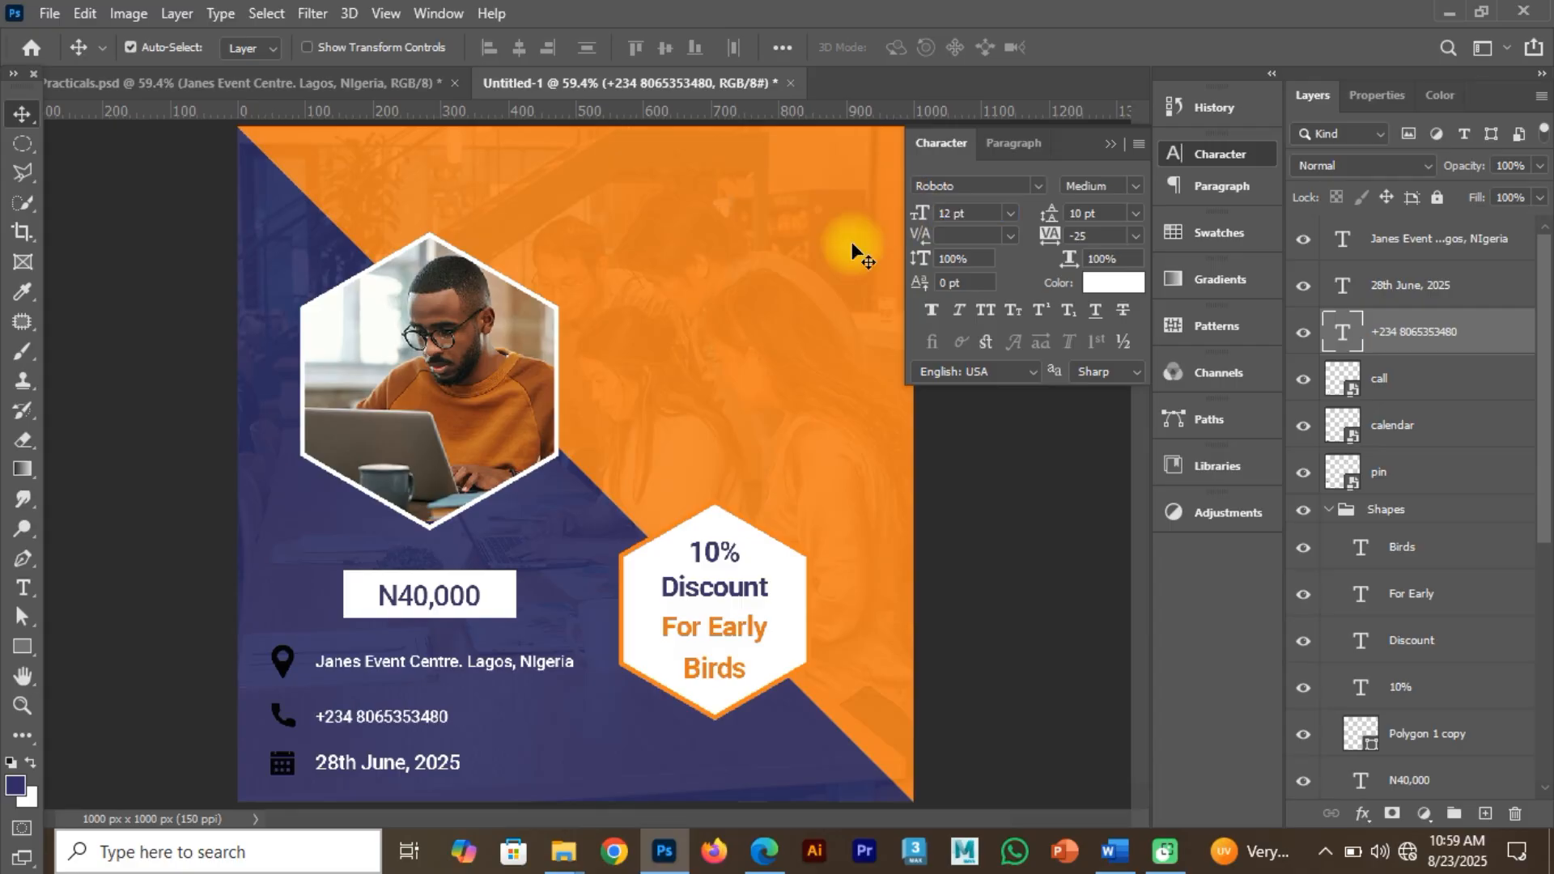
click(387, 761)
click(974, 213)
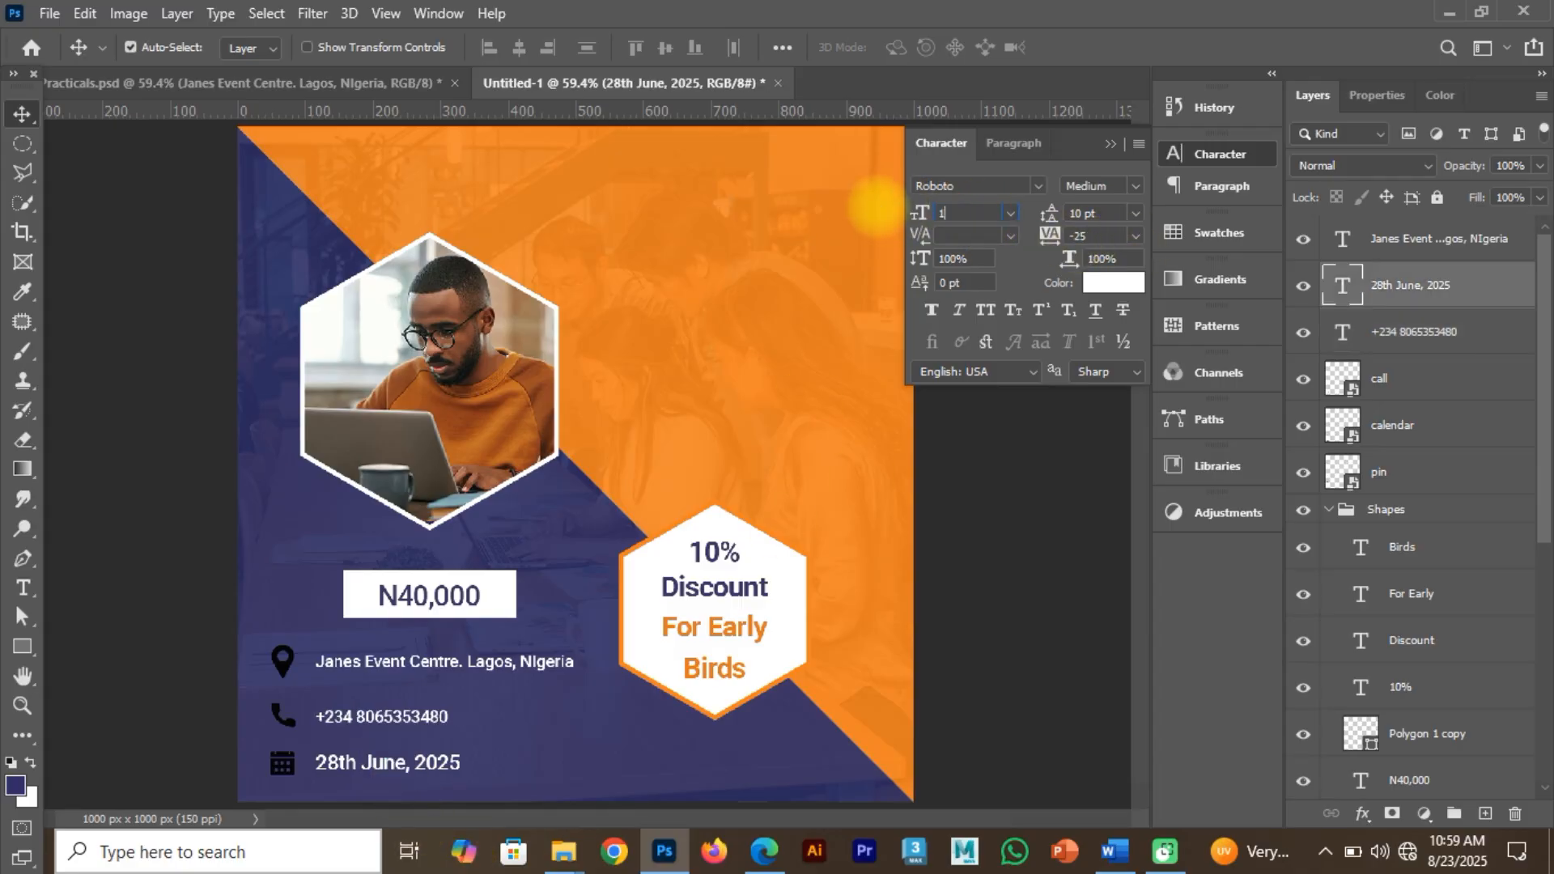
text(12)
key(Return)
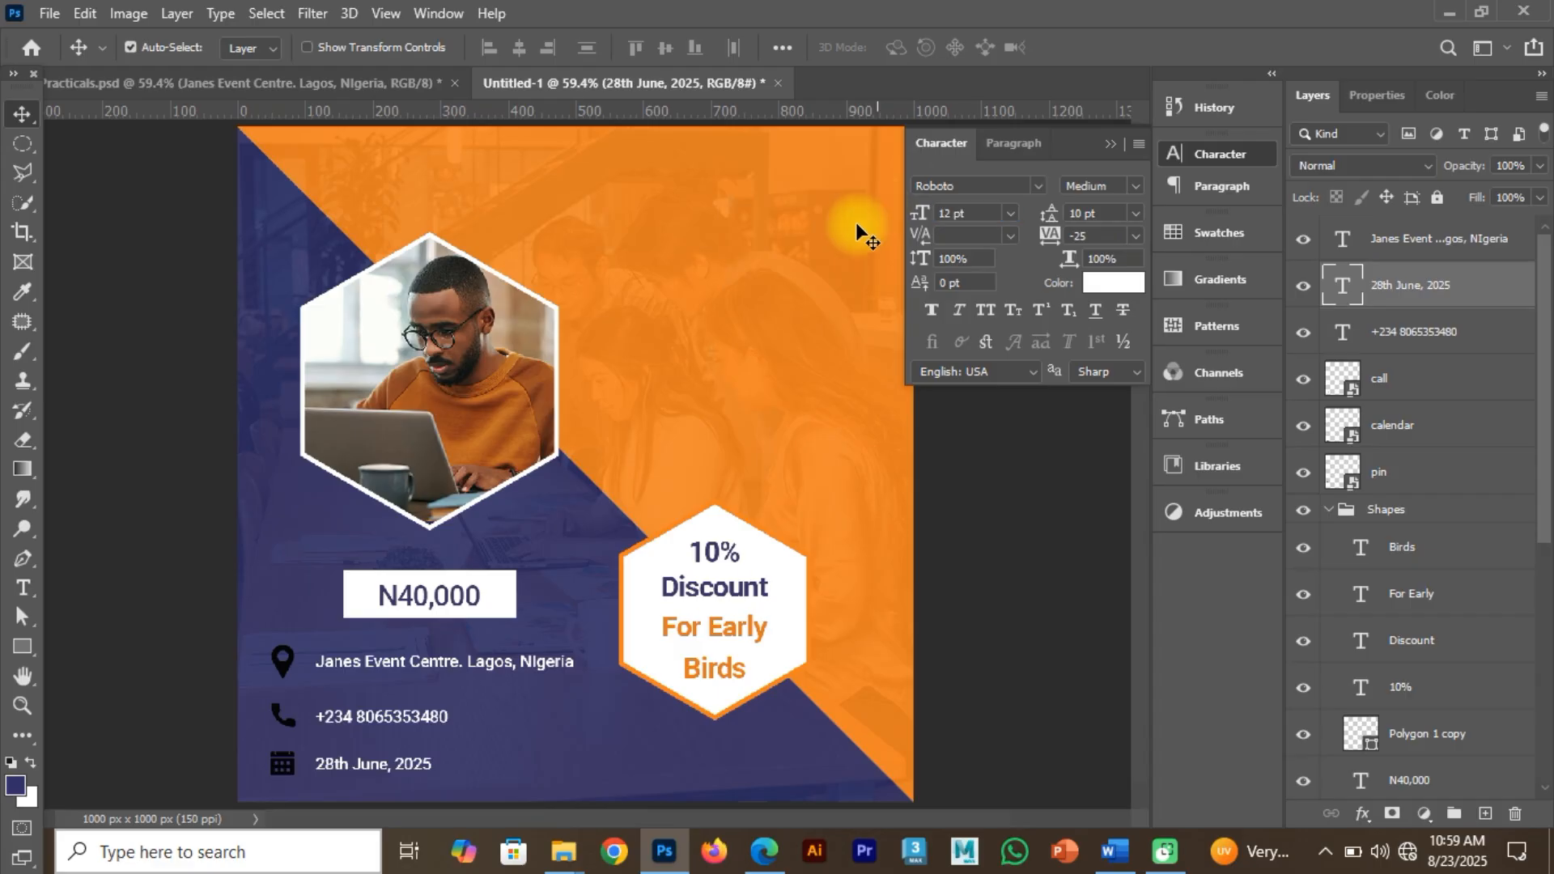
Realign the calendar, phone and pin icons with their resized text lines, each pair on its vertical centres.
click(286, 762)
shift+click(325, 769)
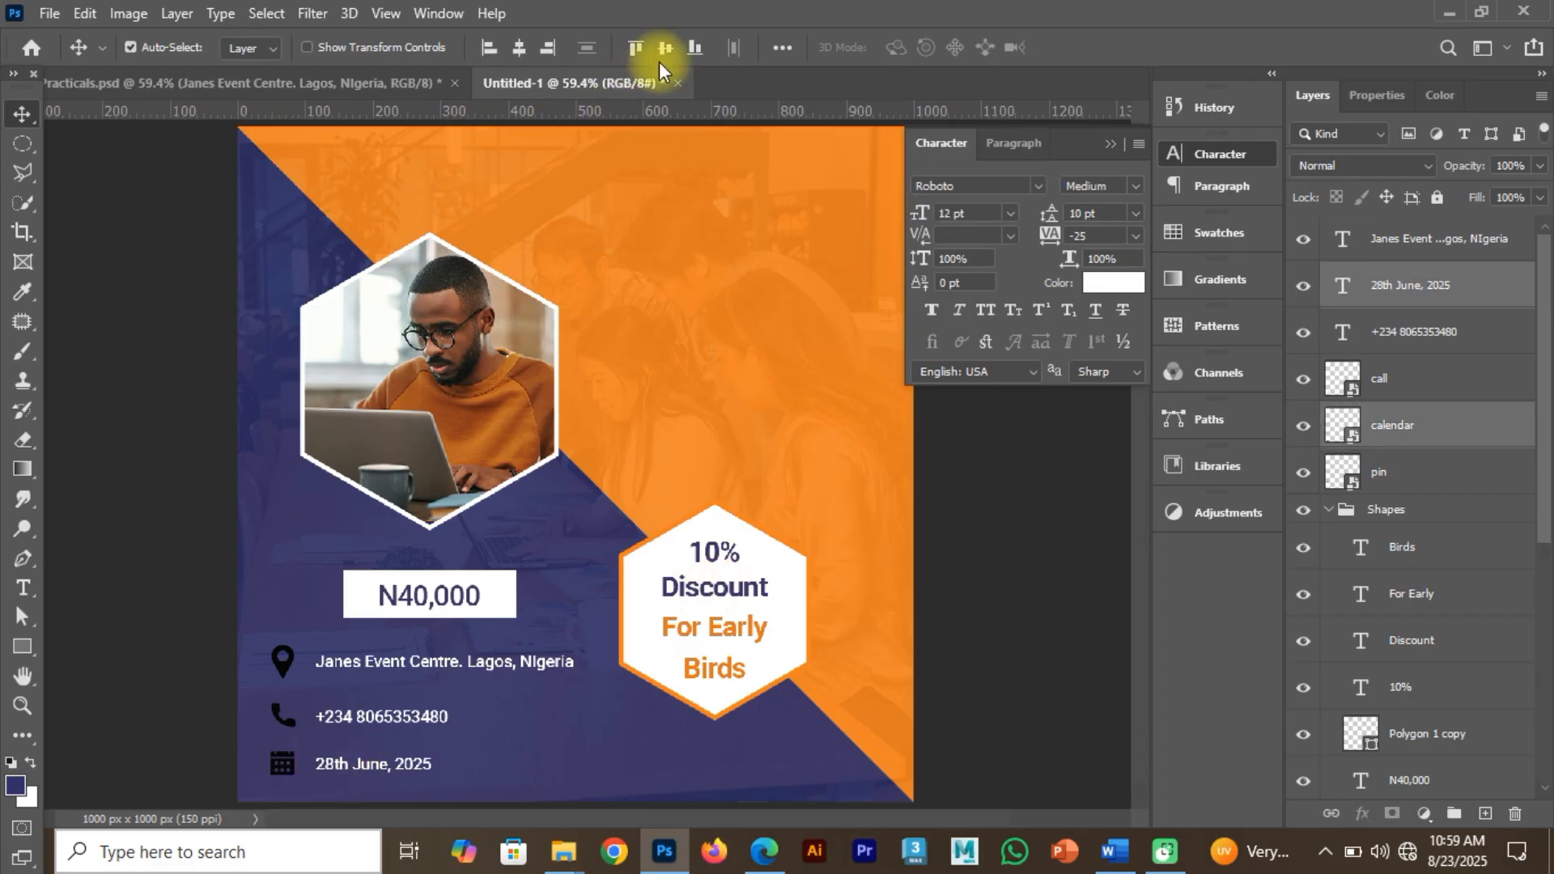
click(285, 716)
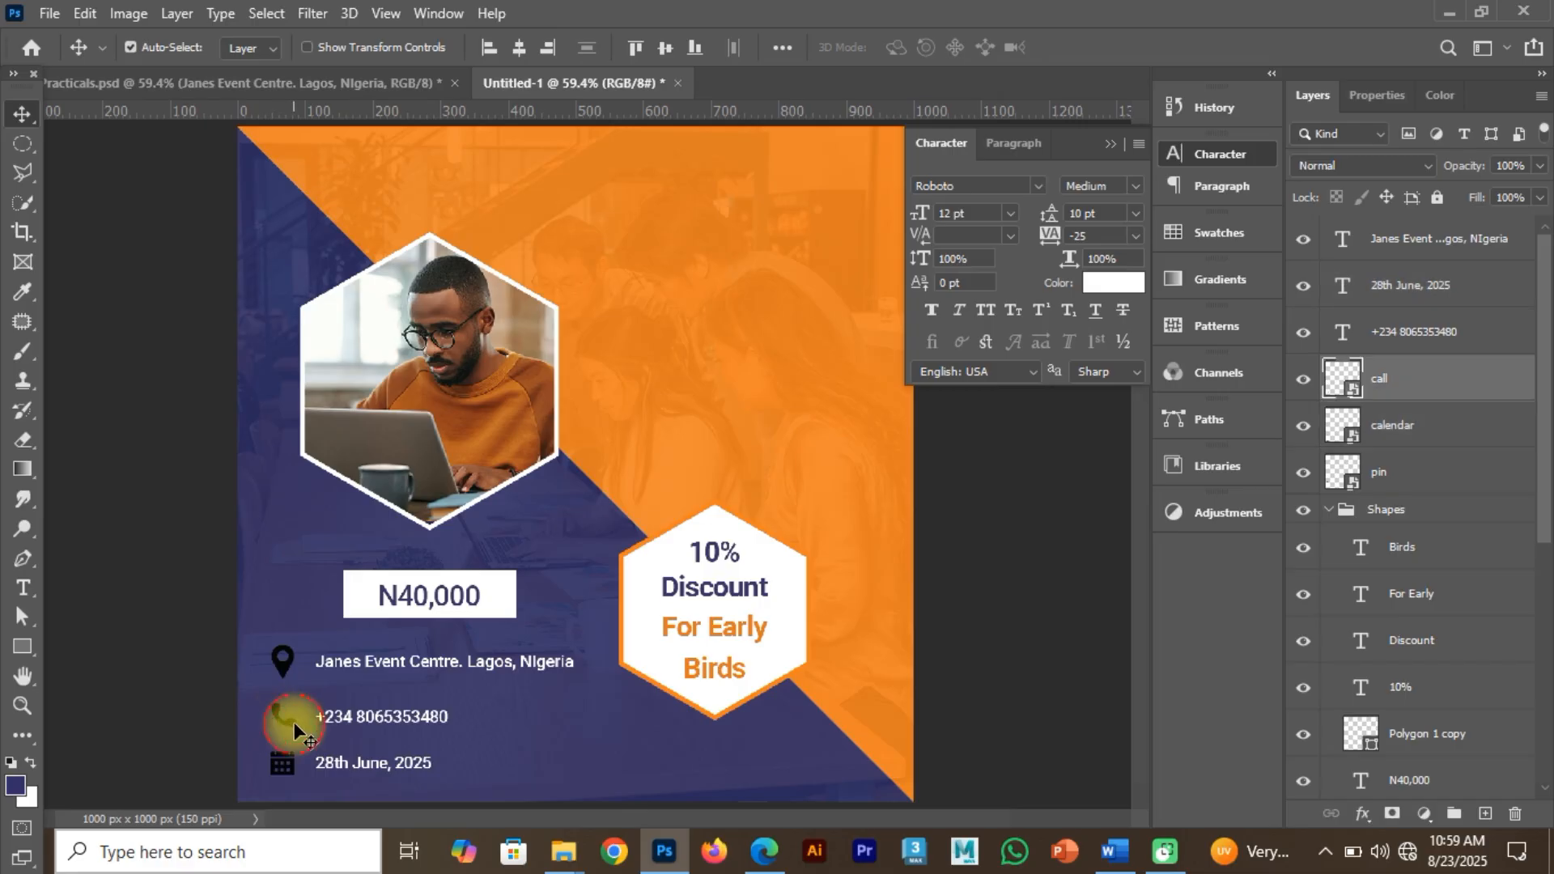
shift+click(372, 716)
click(664, 47)
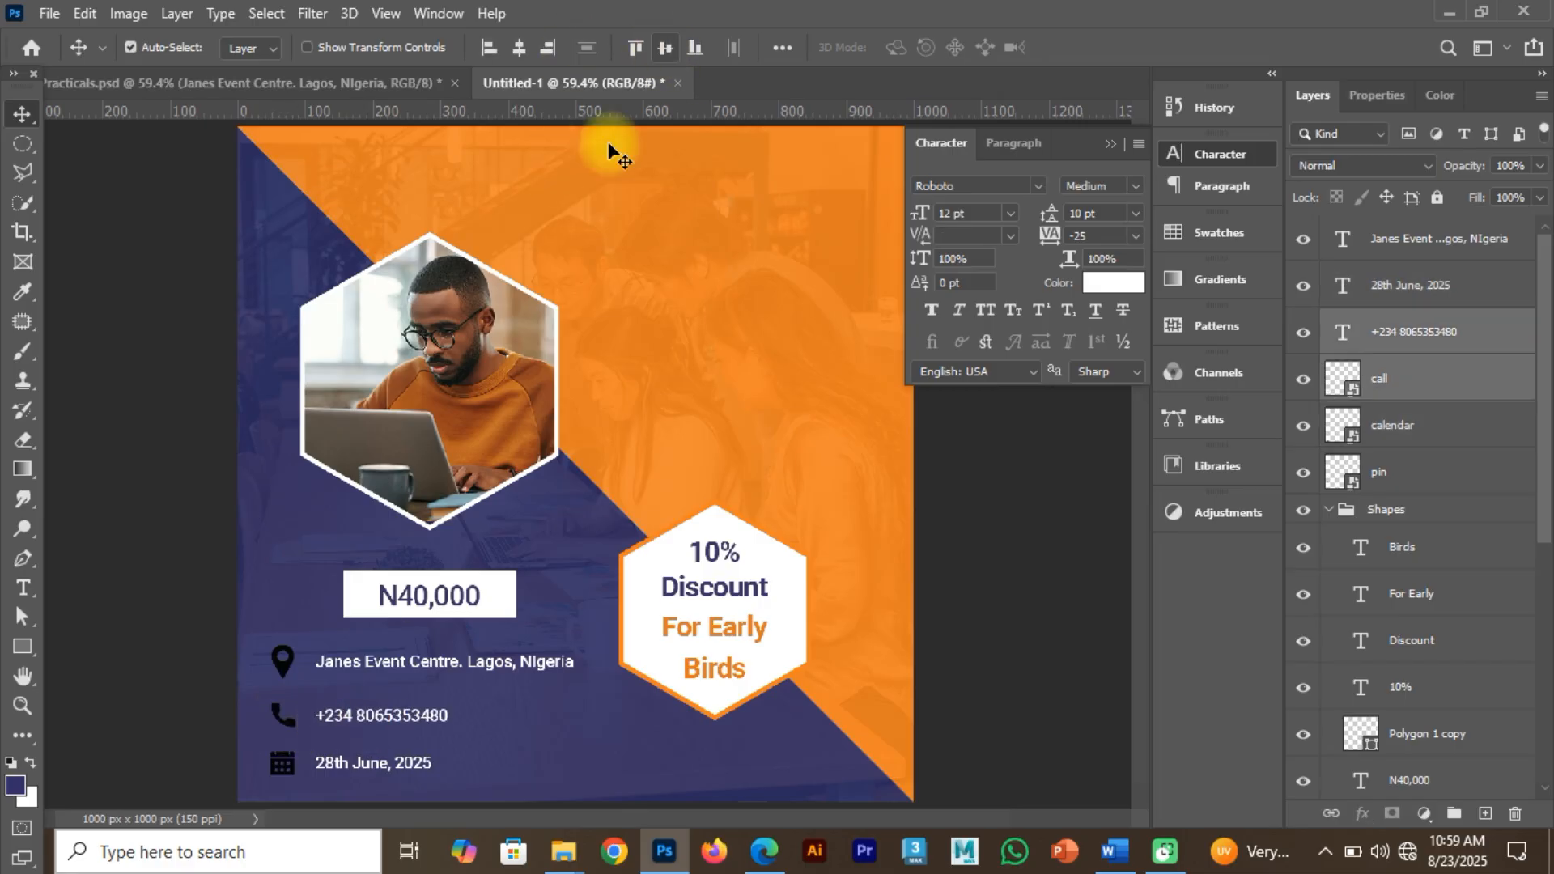
click(287, 658)
shift+click(334, 662)
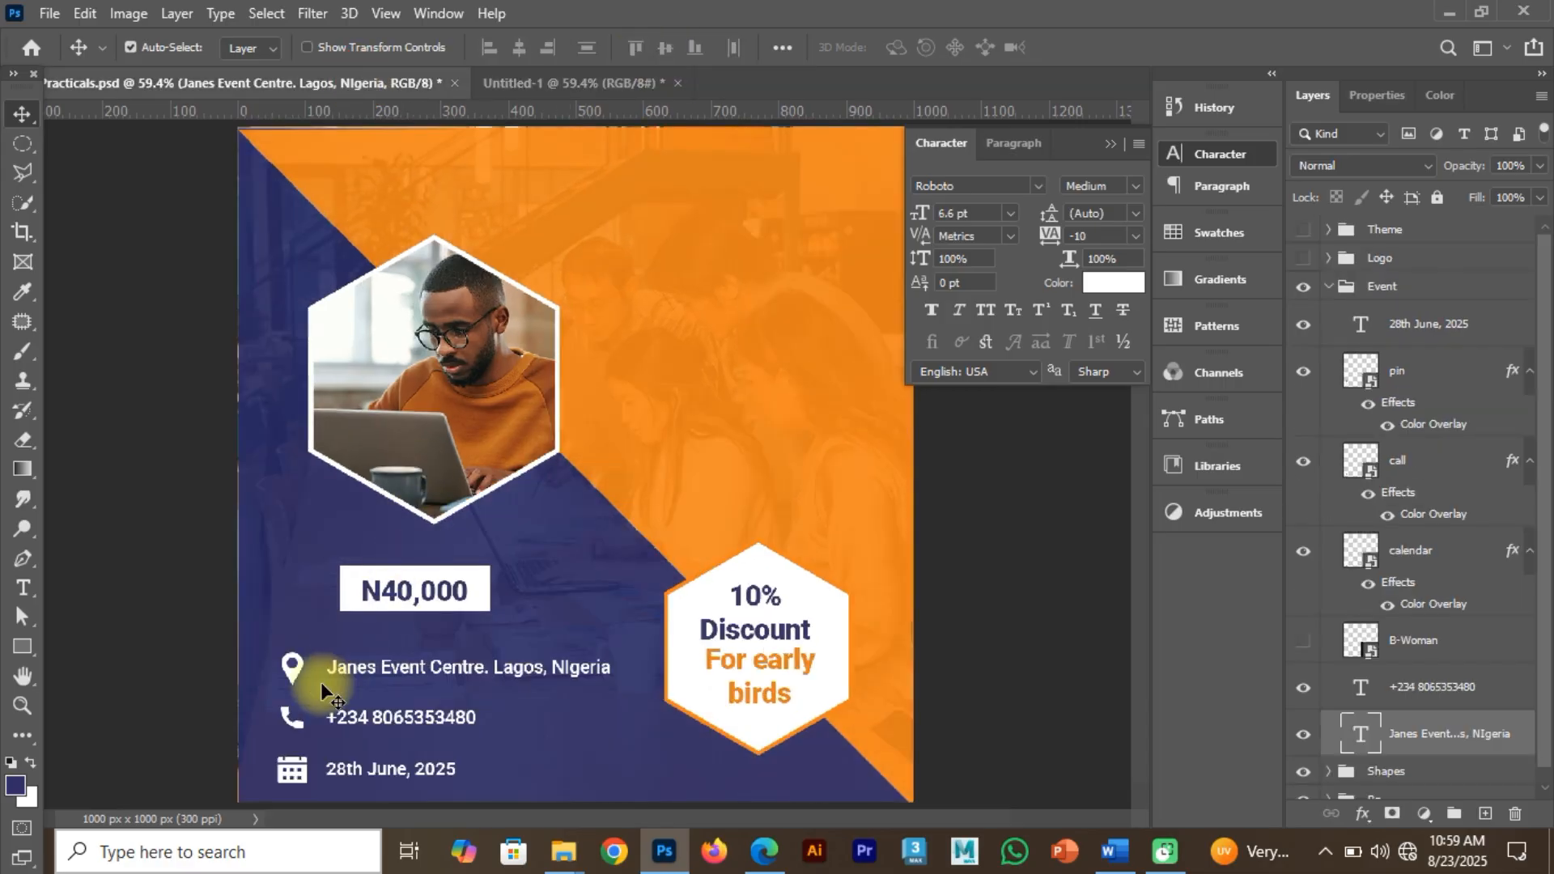
click(585, 81)
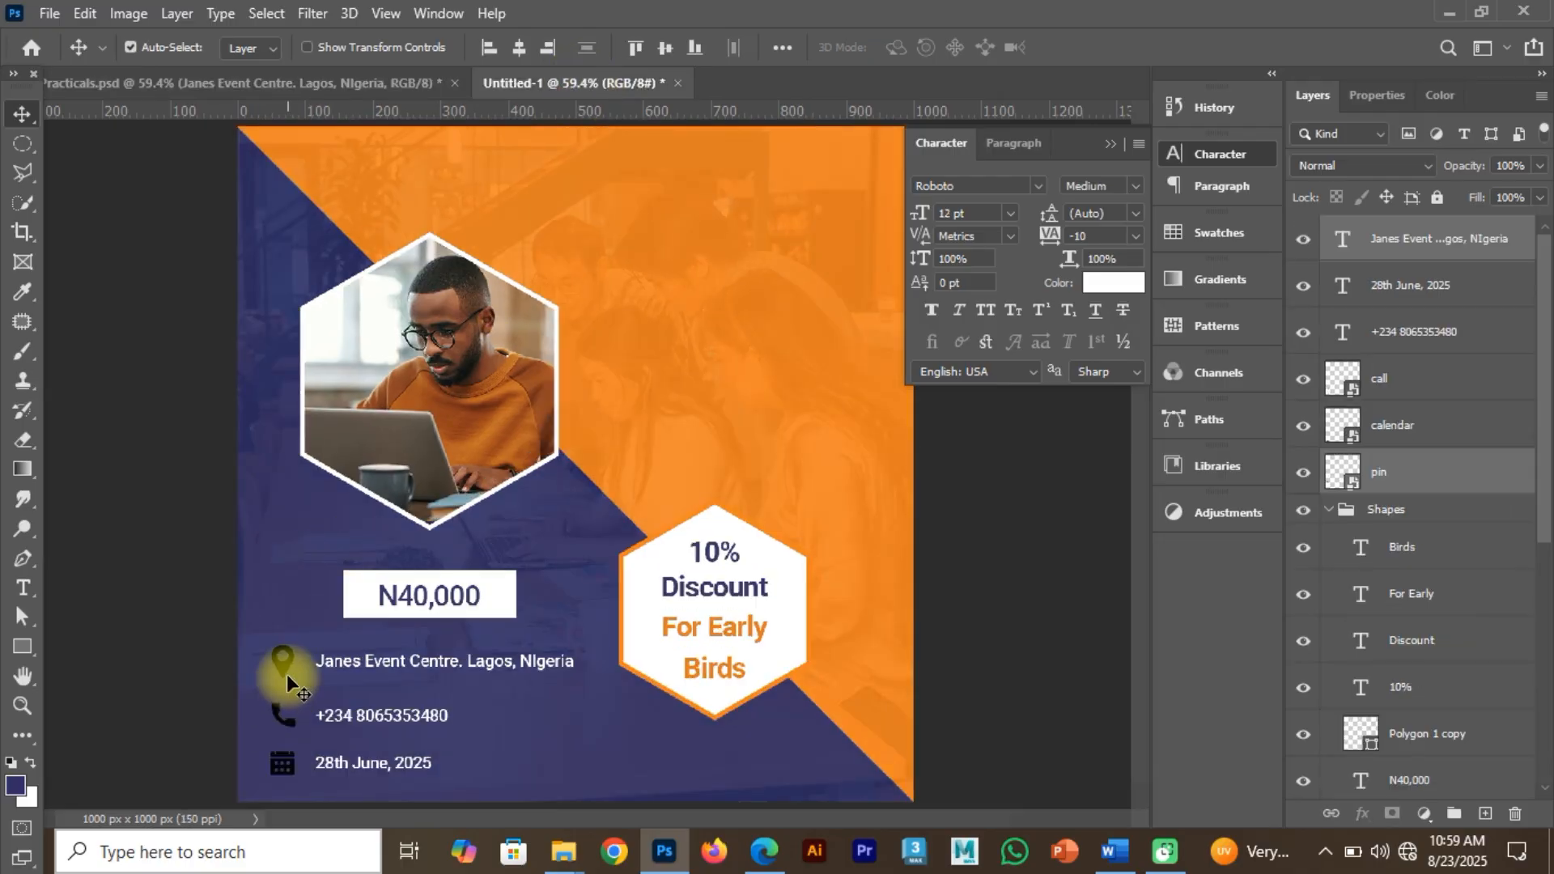
click(285, 756)
click(1491, 739)
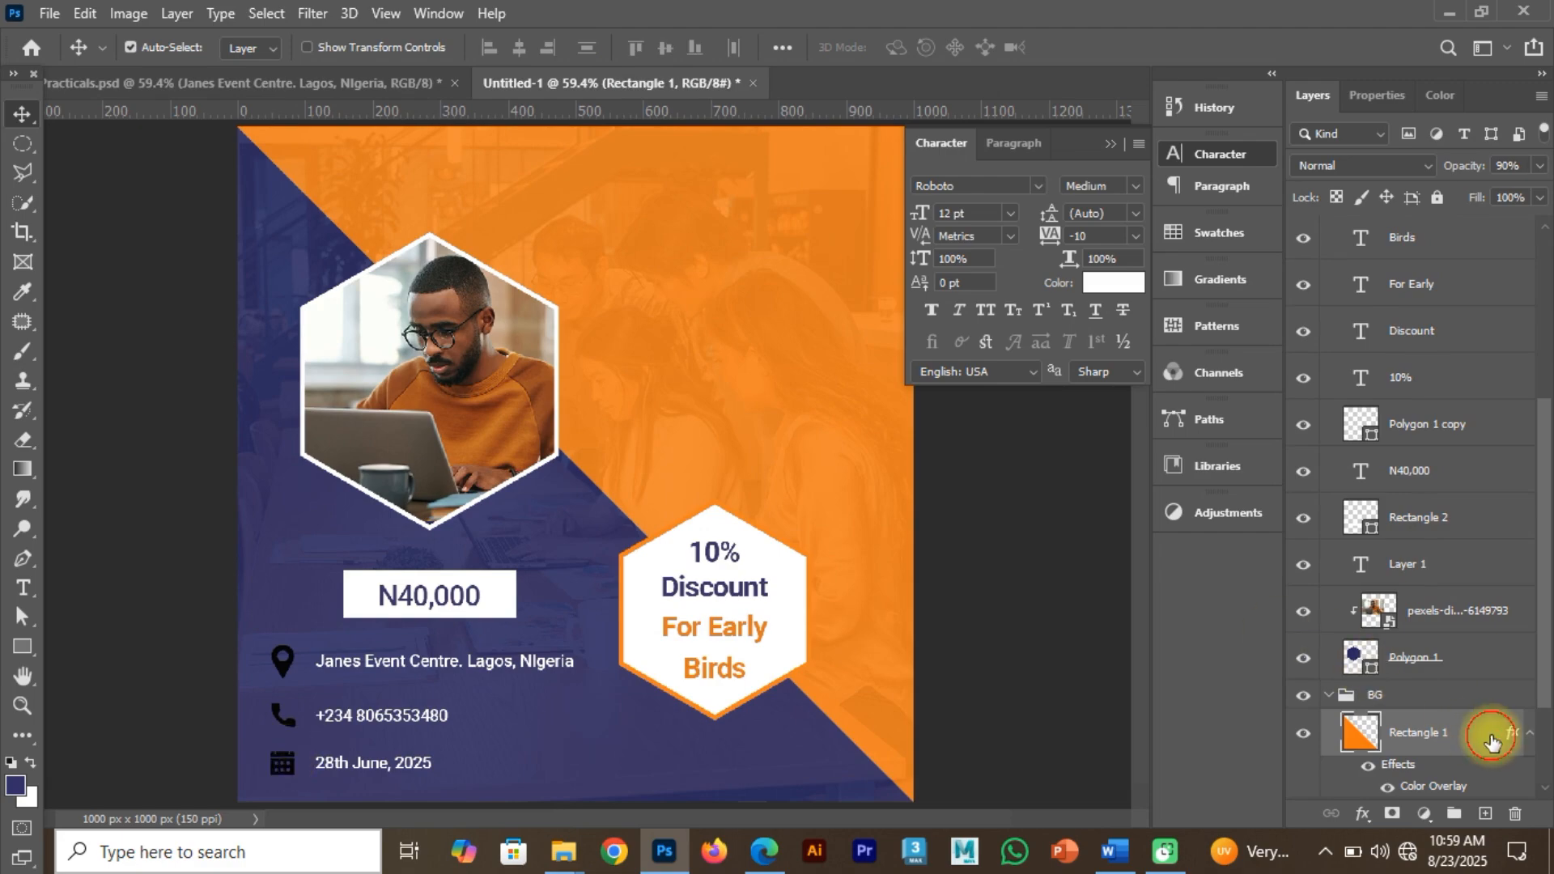
double_click(1491, 739)
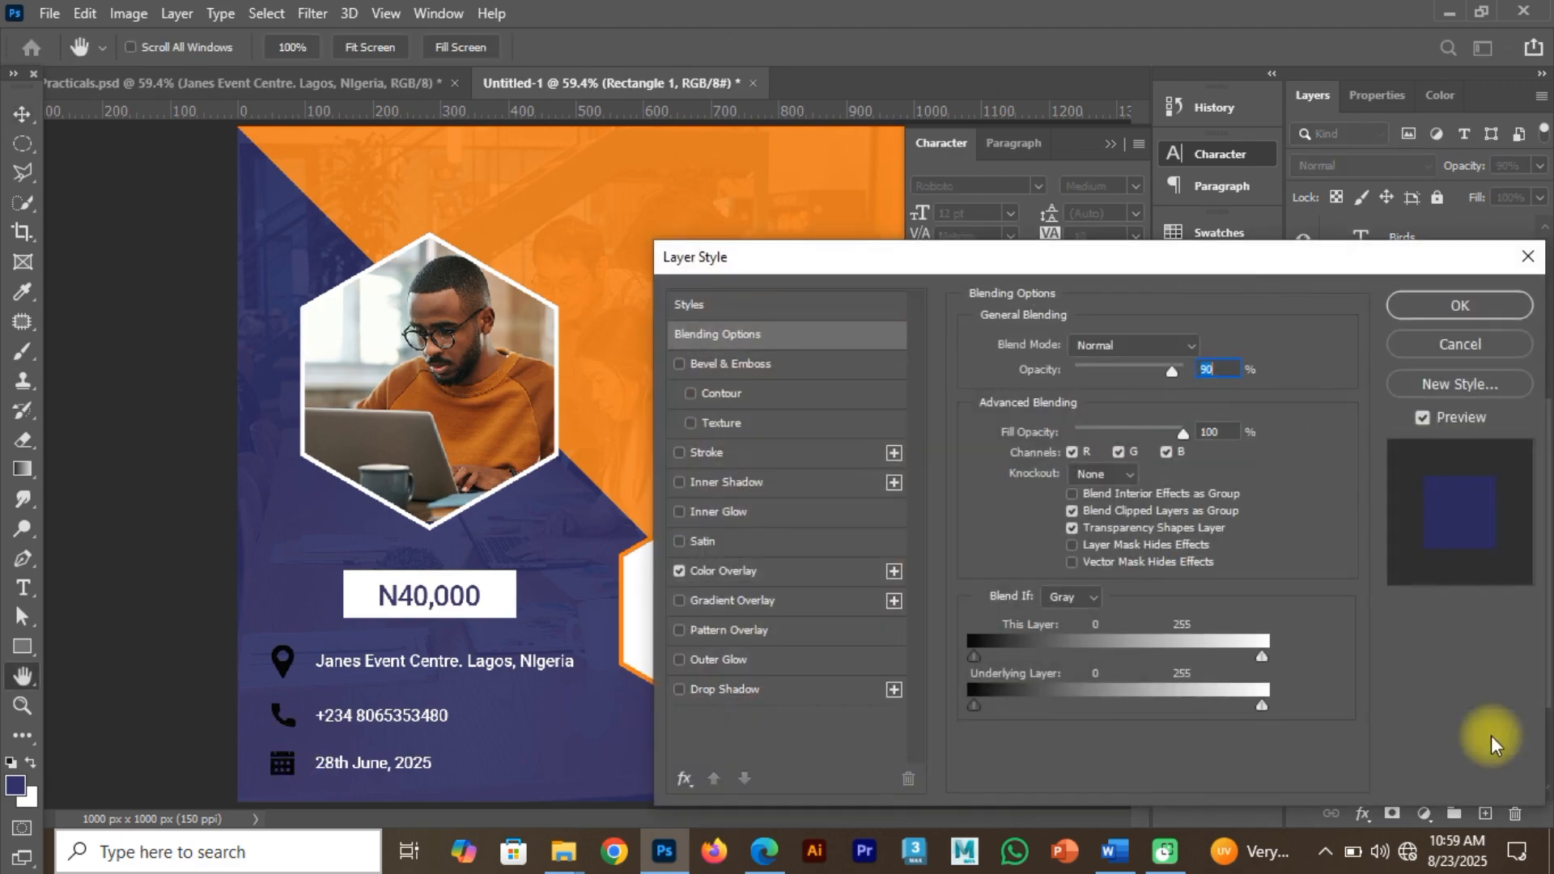
drag(1002, 277, 1172, 165)
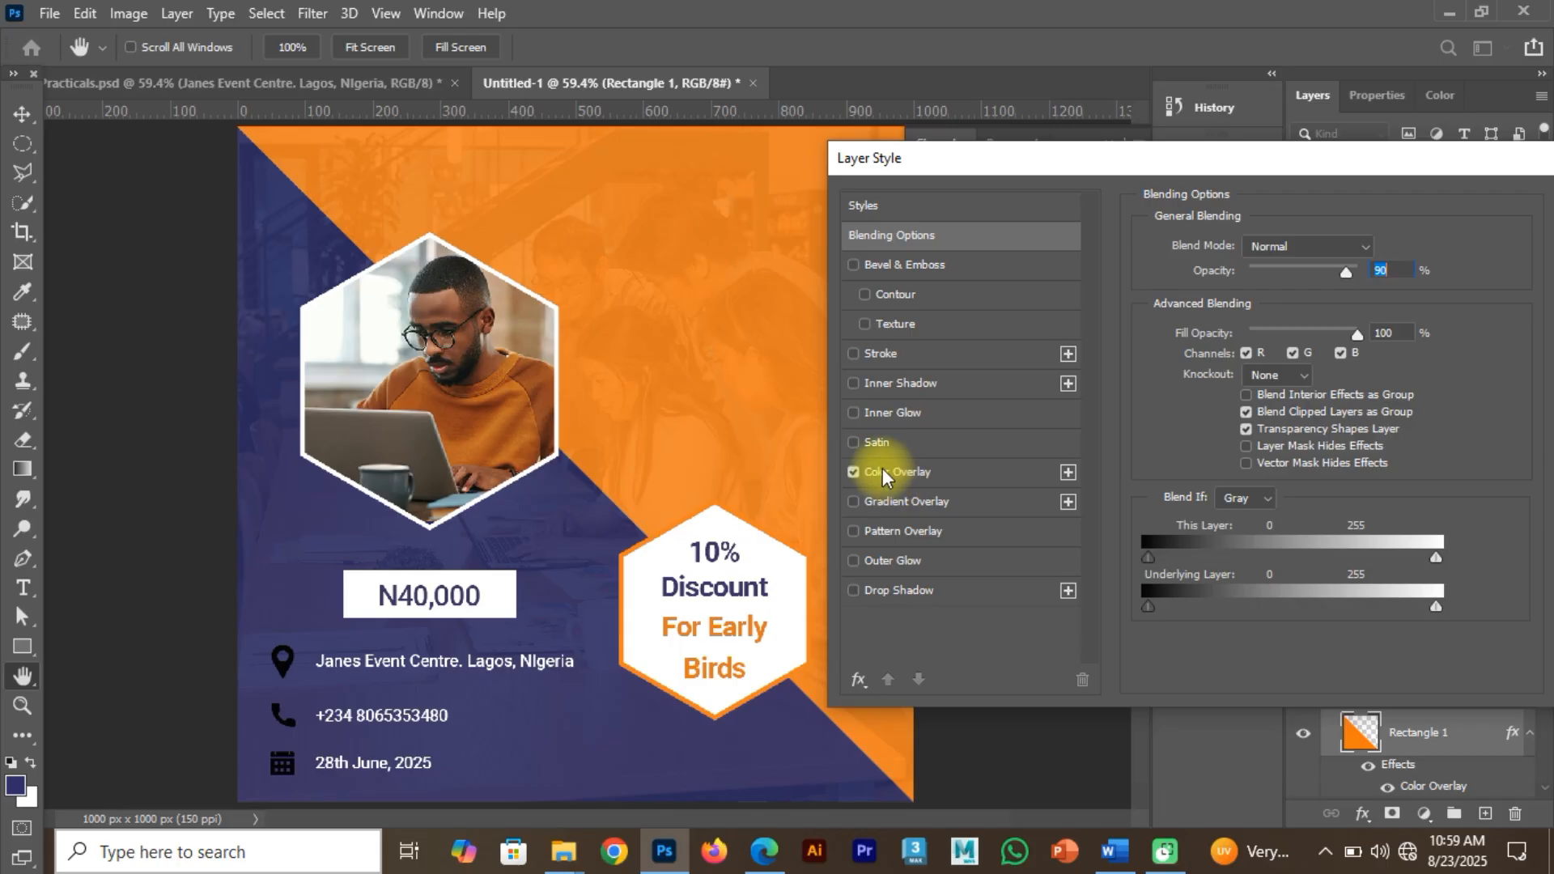
drag(1108, 161, 736, 264)
key(Return)
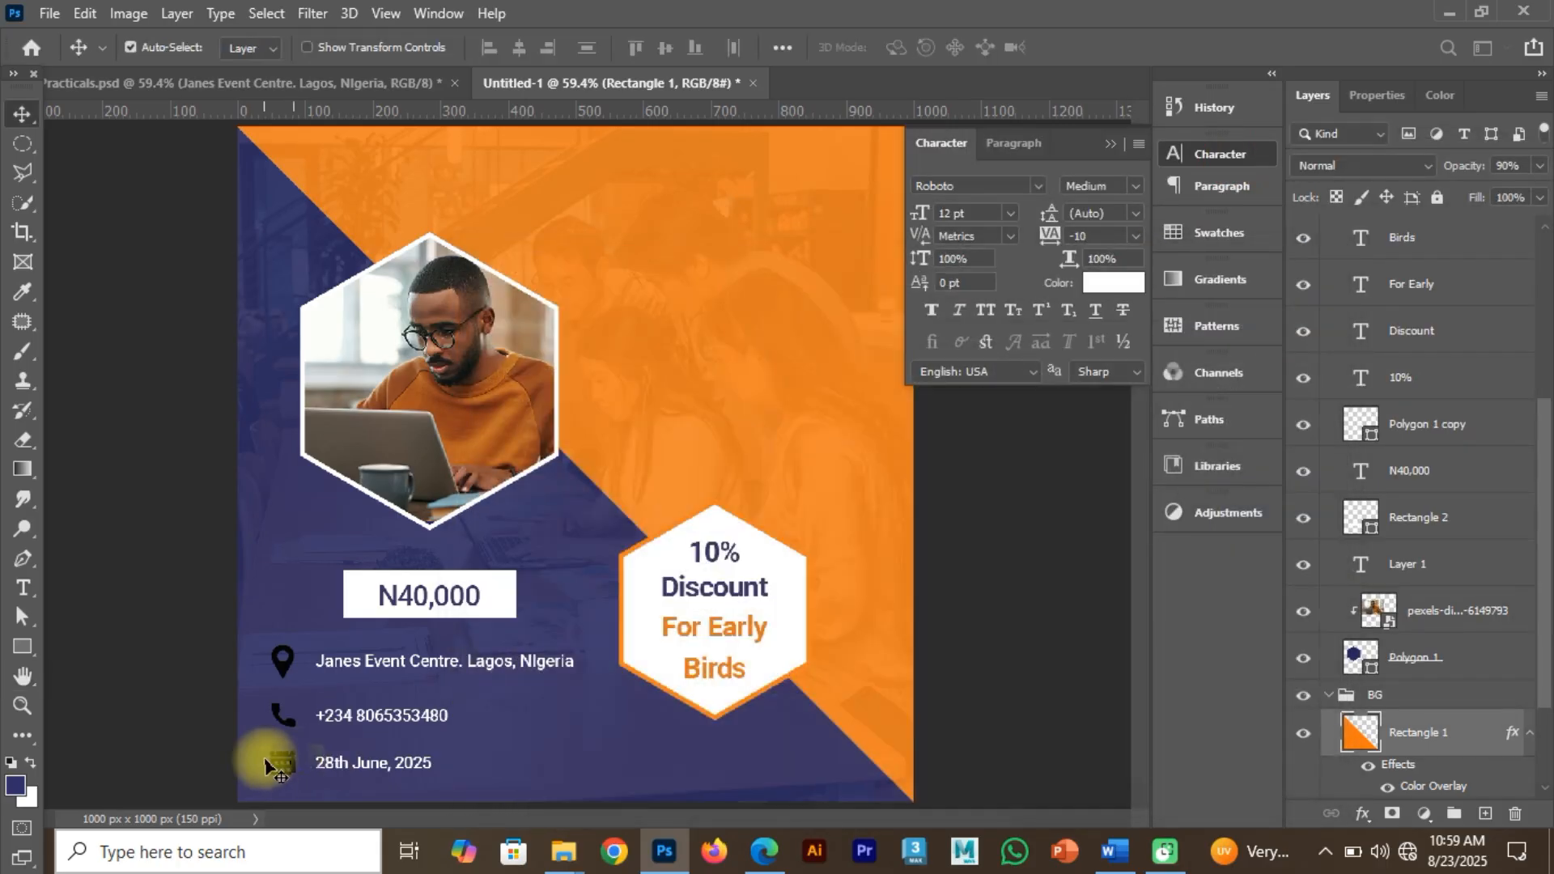
Add a white (ffffff) Color Overlay at 100% opacity to the calendar icon's layer.
click(290, 759)
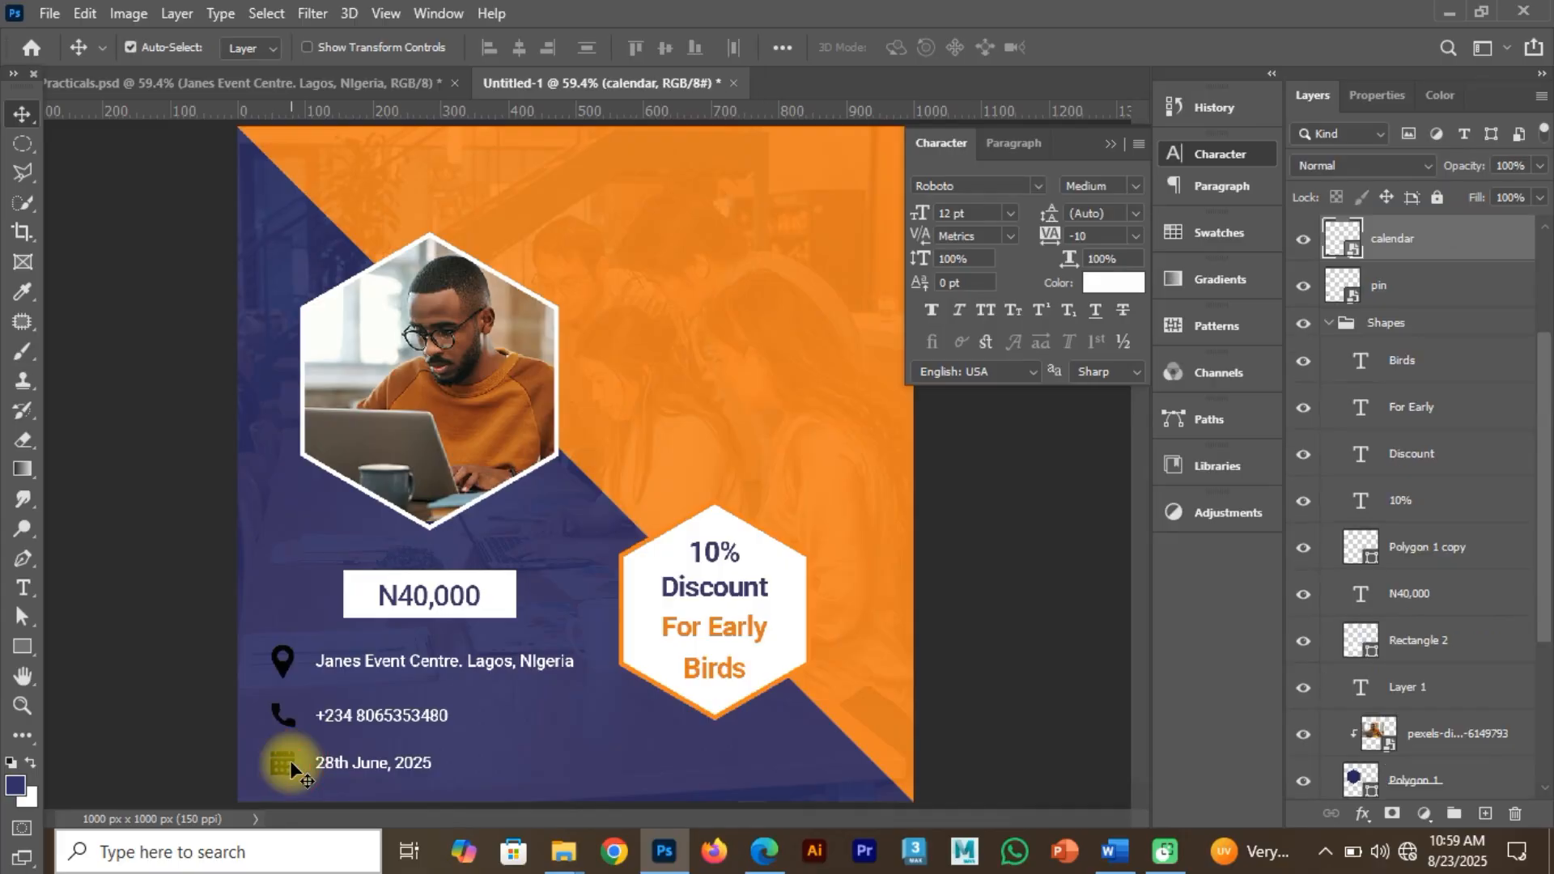
click(1479, 243)
double_click(1480, 243)
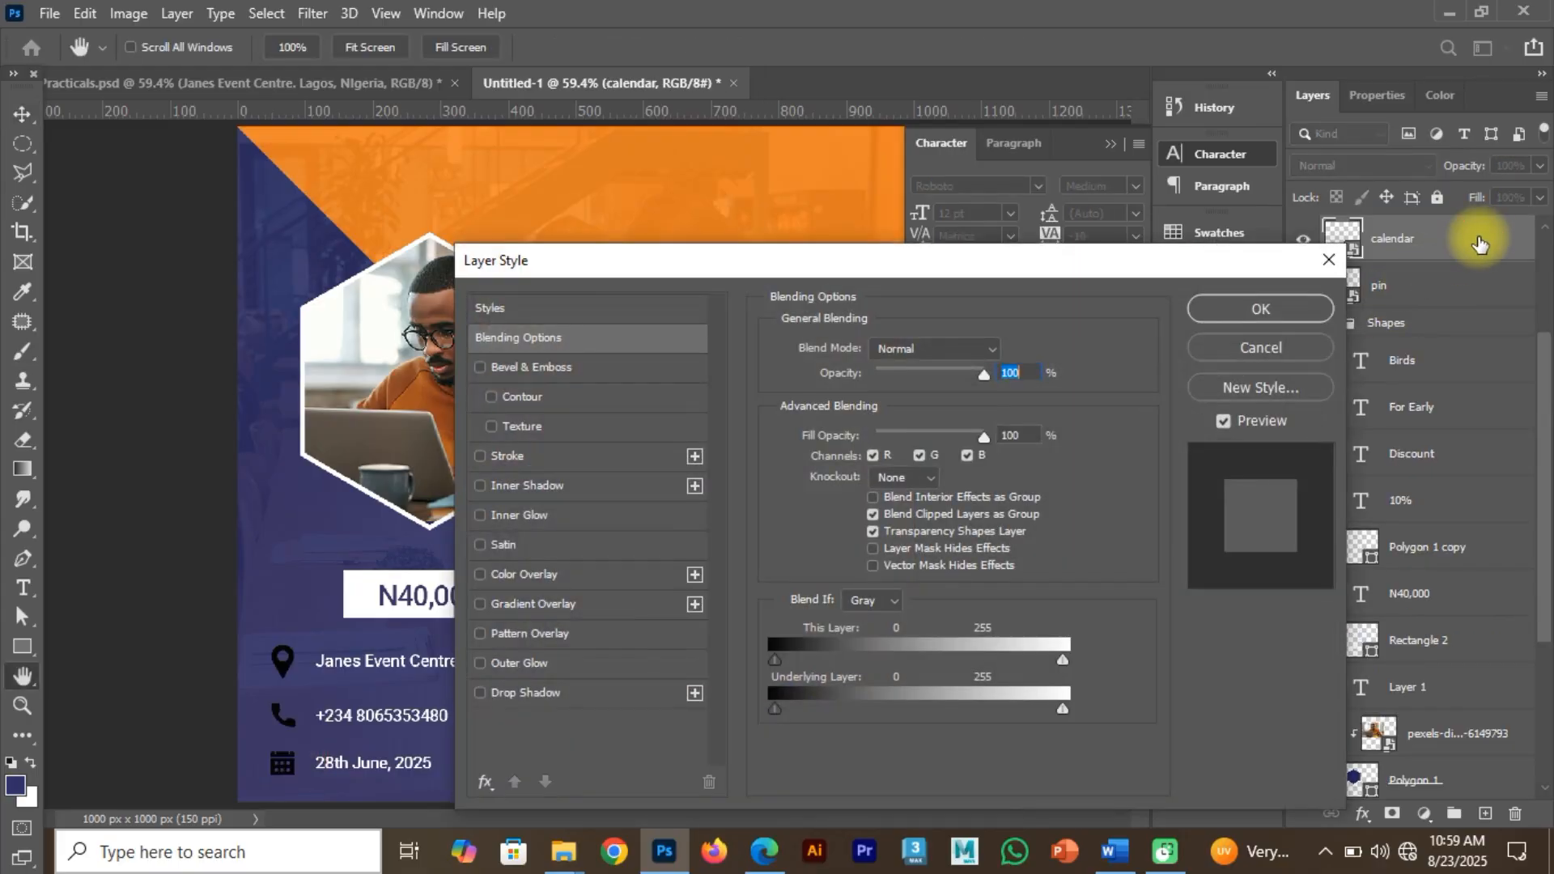
drag(746, 264, 929, 189)
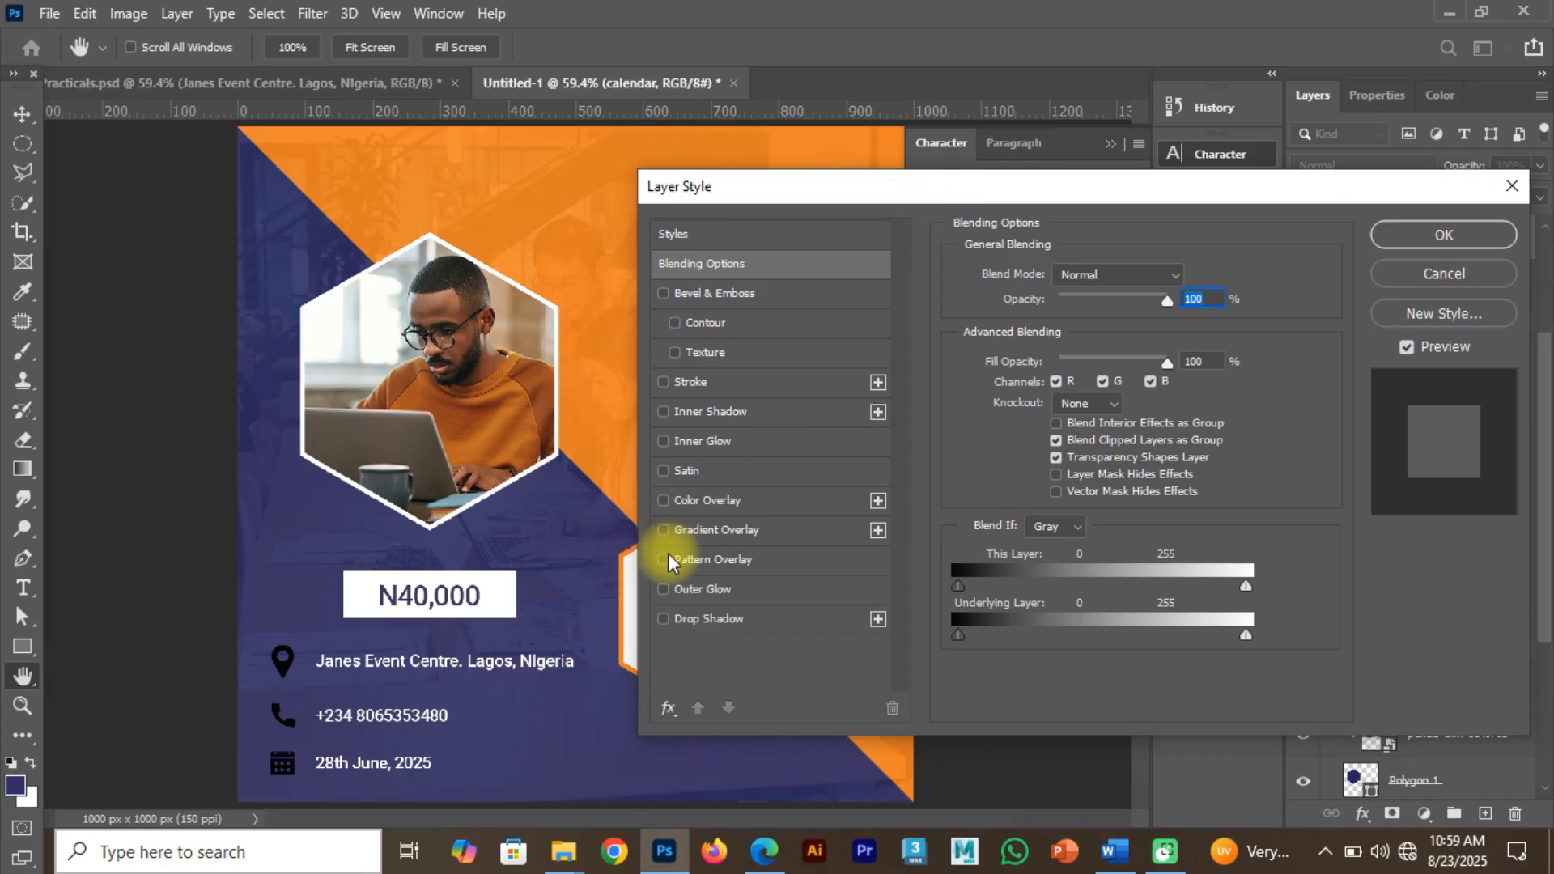
click(774, 501)
click(1188, 276)
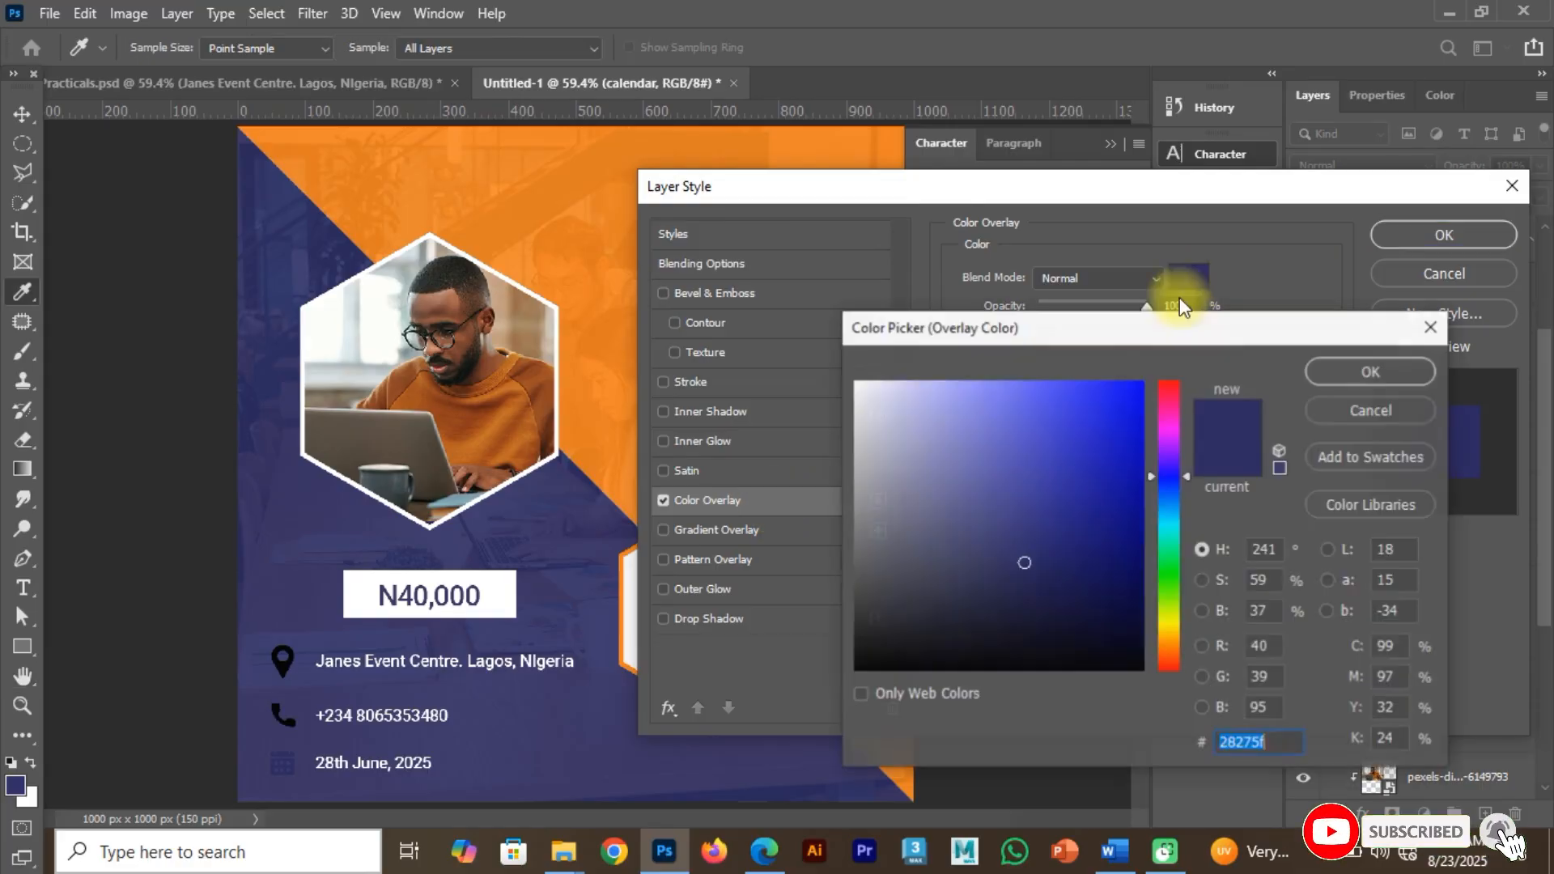
drag(964, 444, 829, 371)
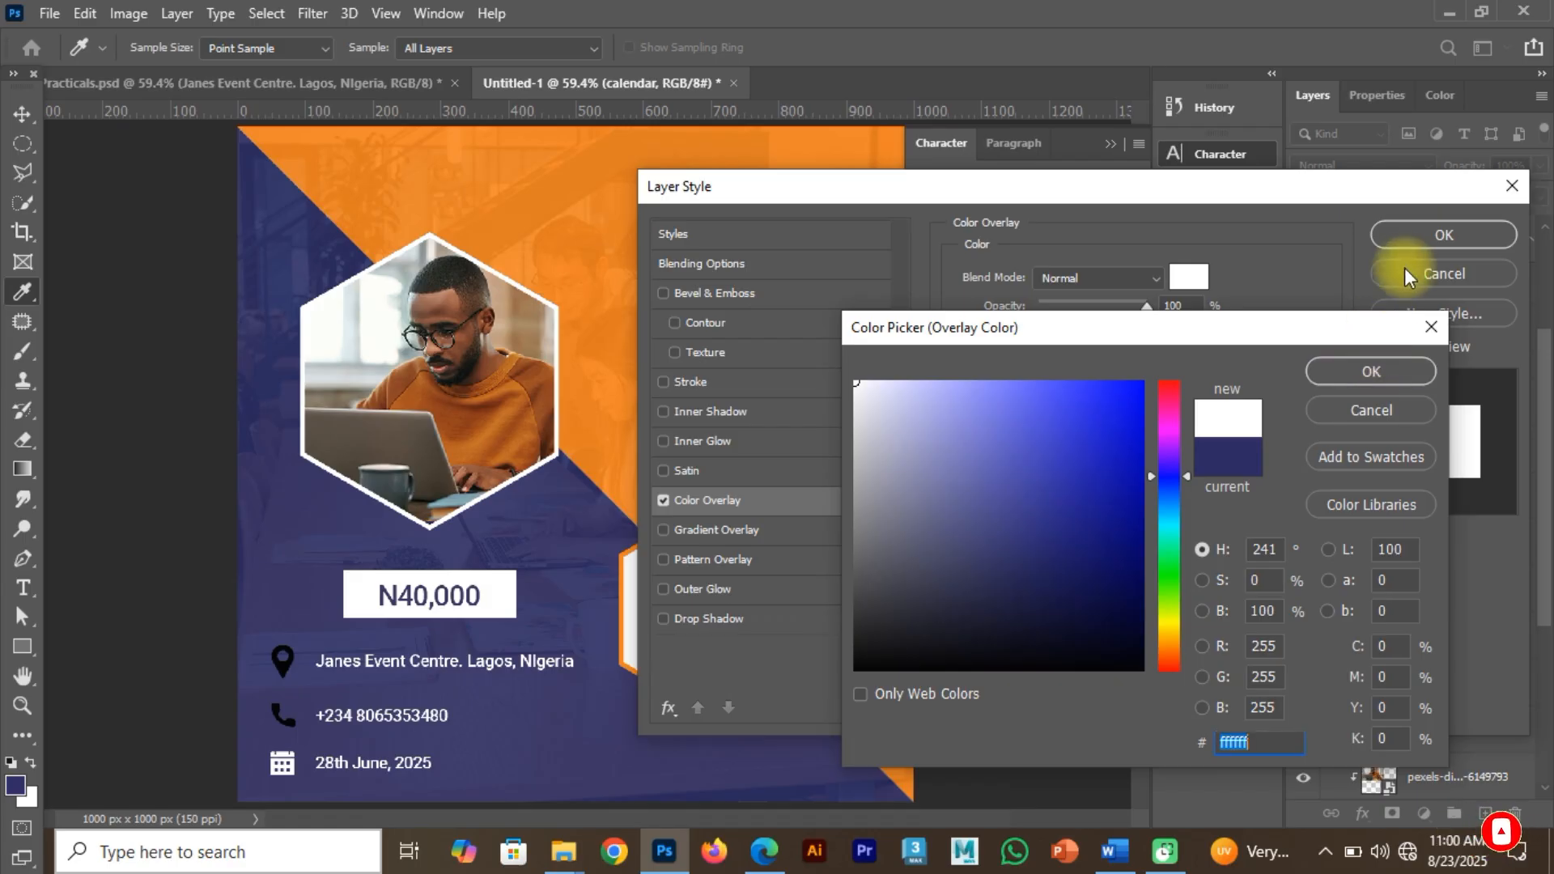
click(1368, 377)
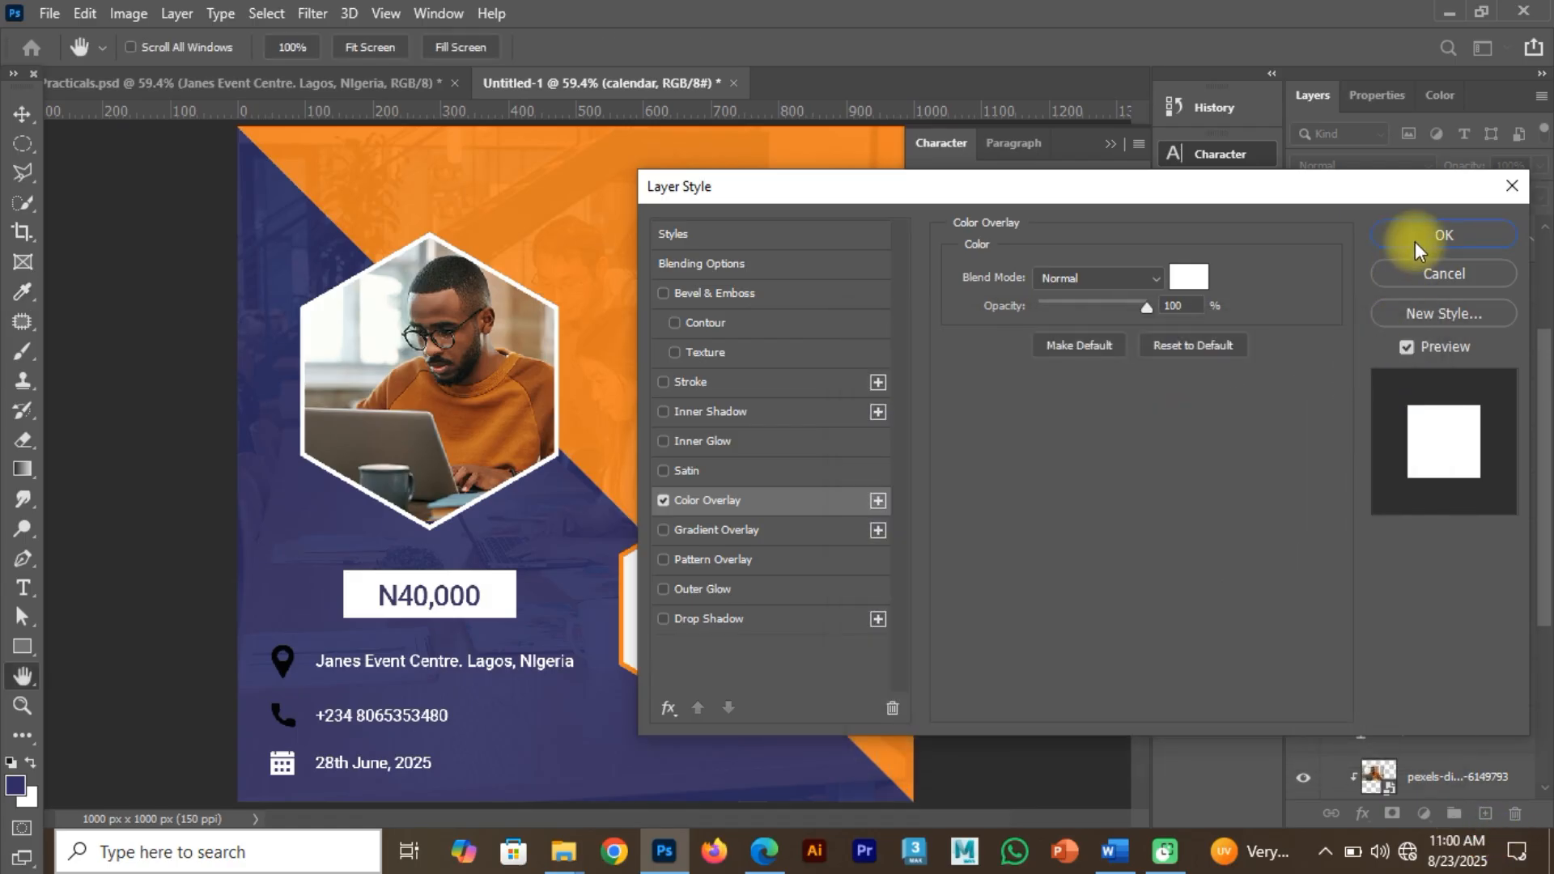
click(1416, 235)
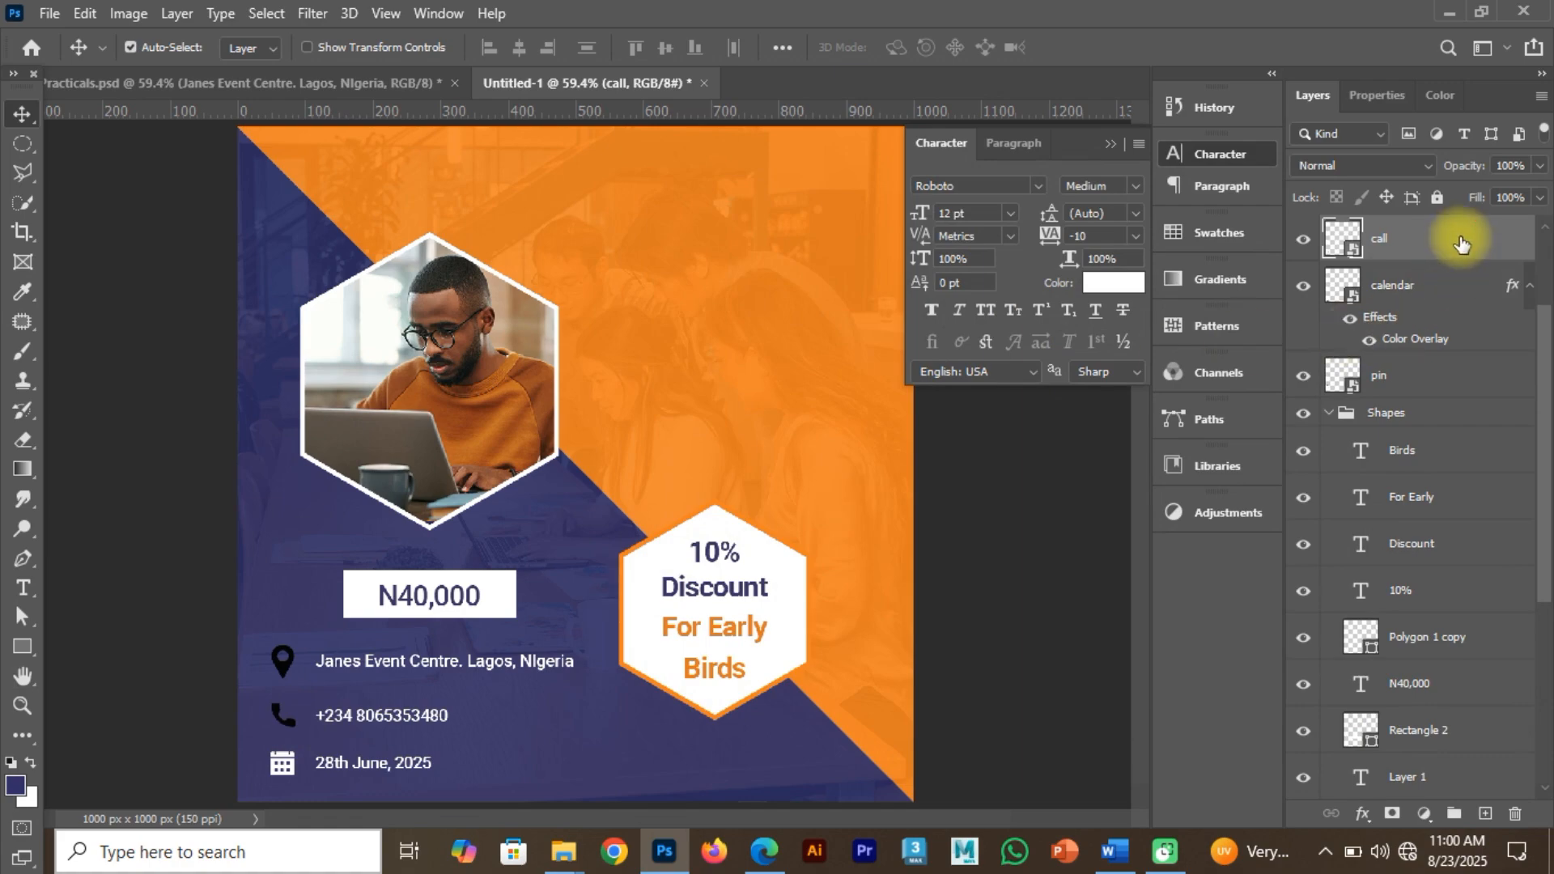
Add a white Color Overlay to the phone icon's layer.
double_click(1461, 242)
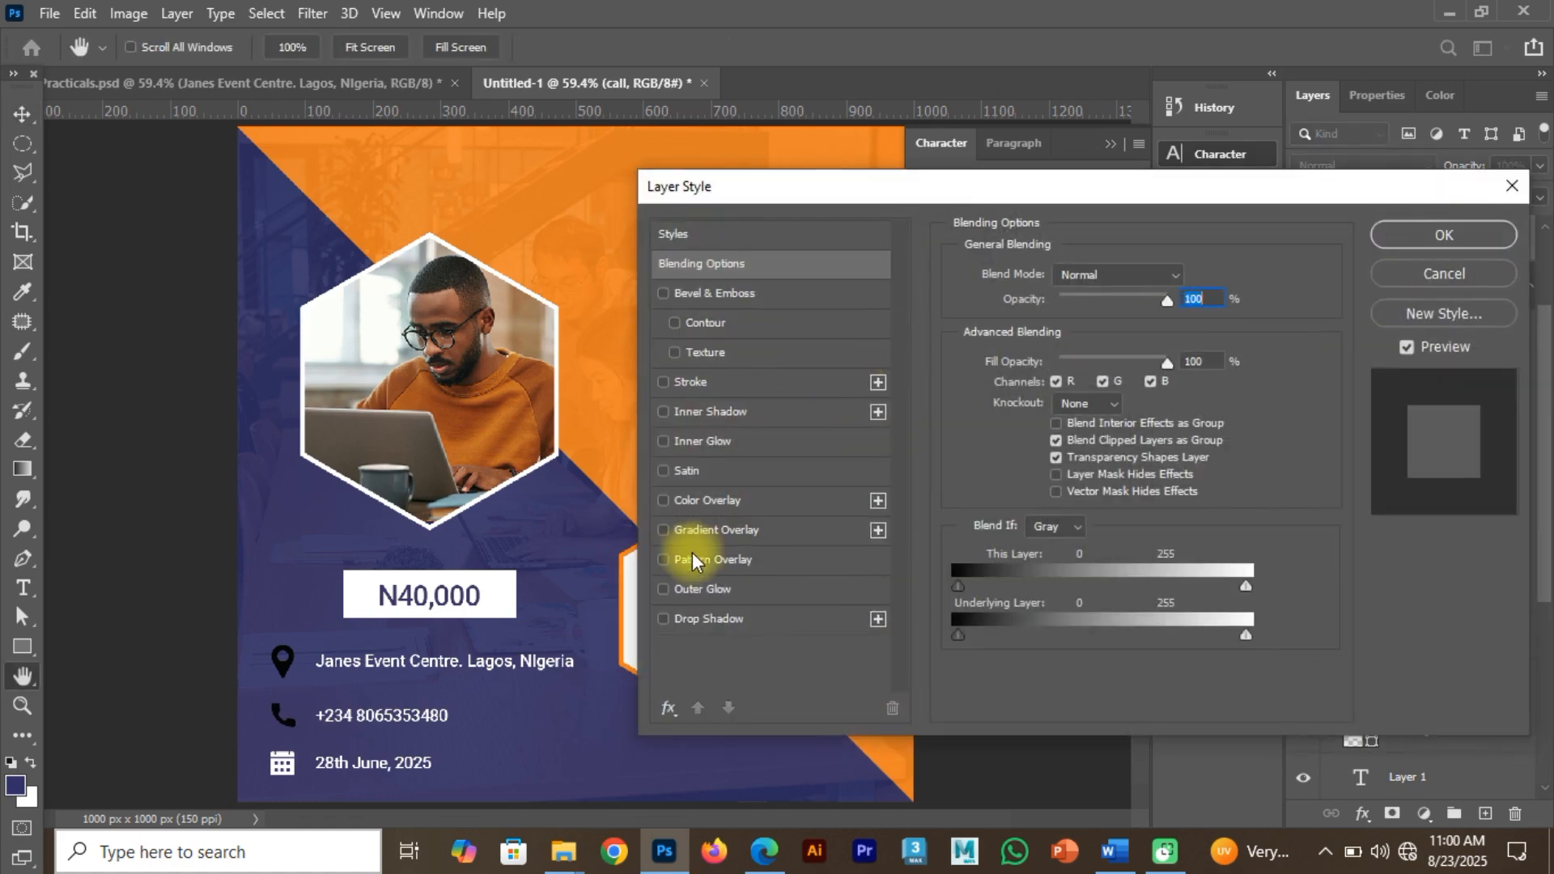
click(663, 500)
click(801, 508)
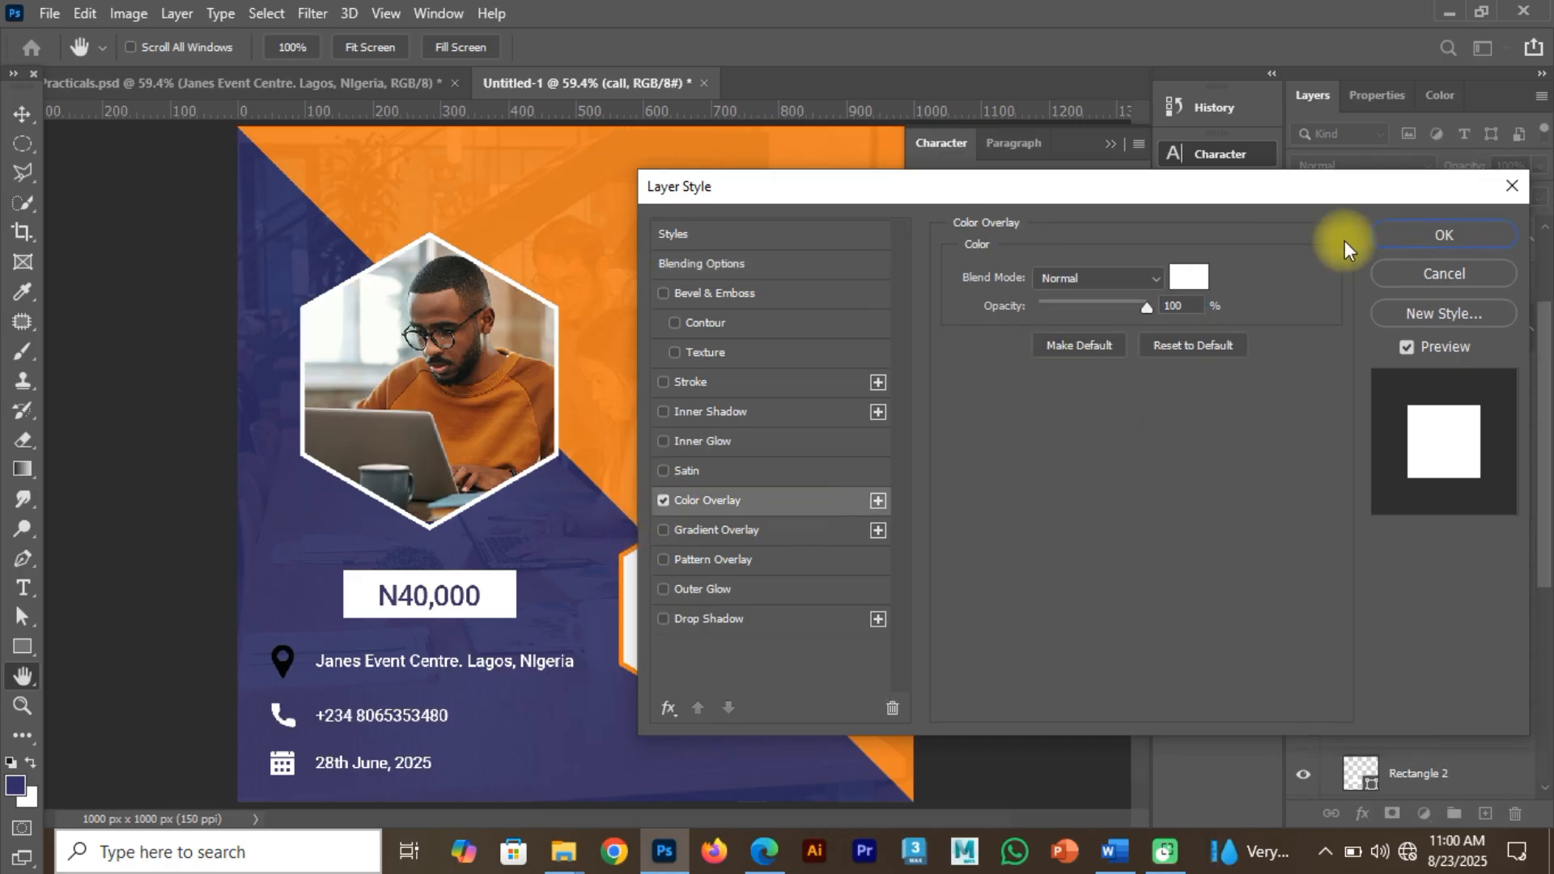
click(1444, 234)
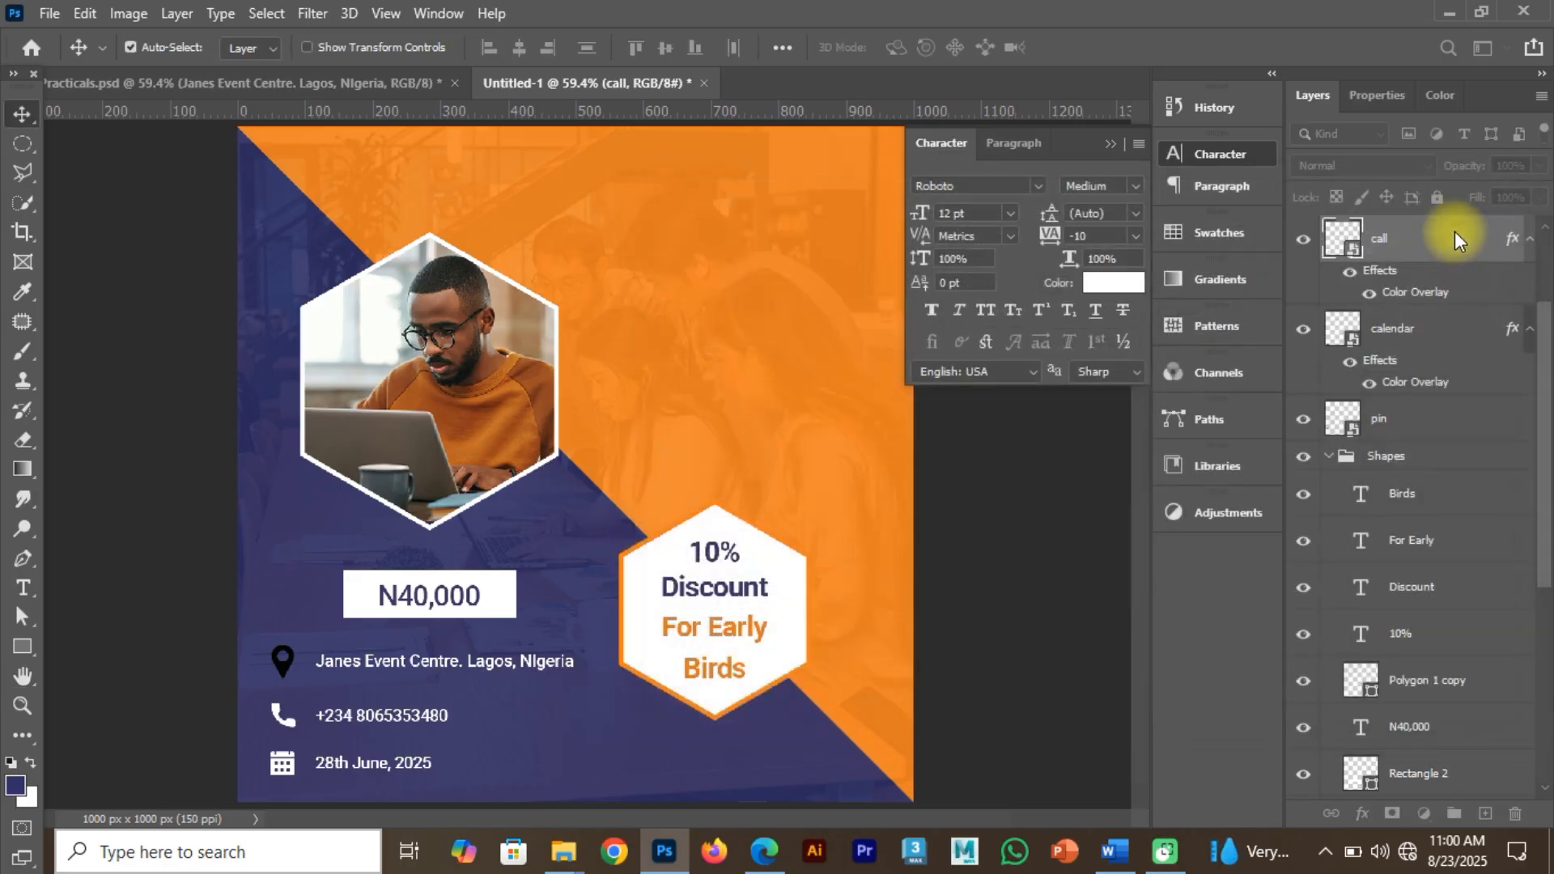
Add a white Color Overlay to the pin icon's layer.
click(283, 672)
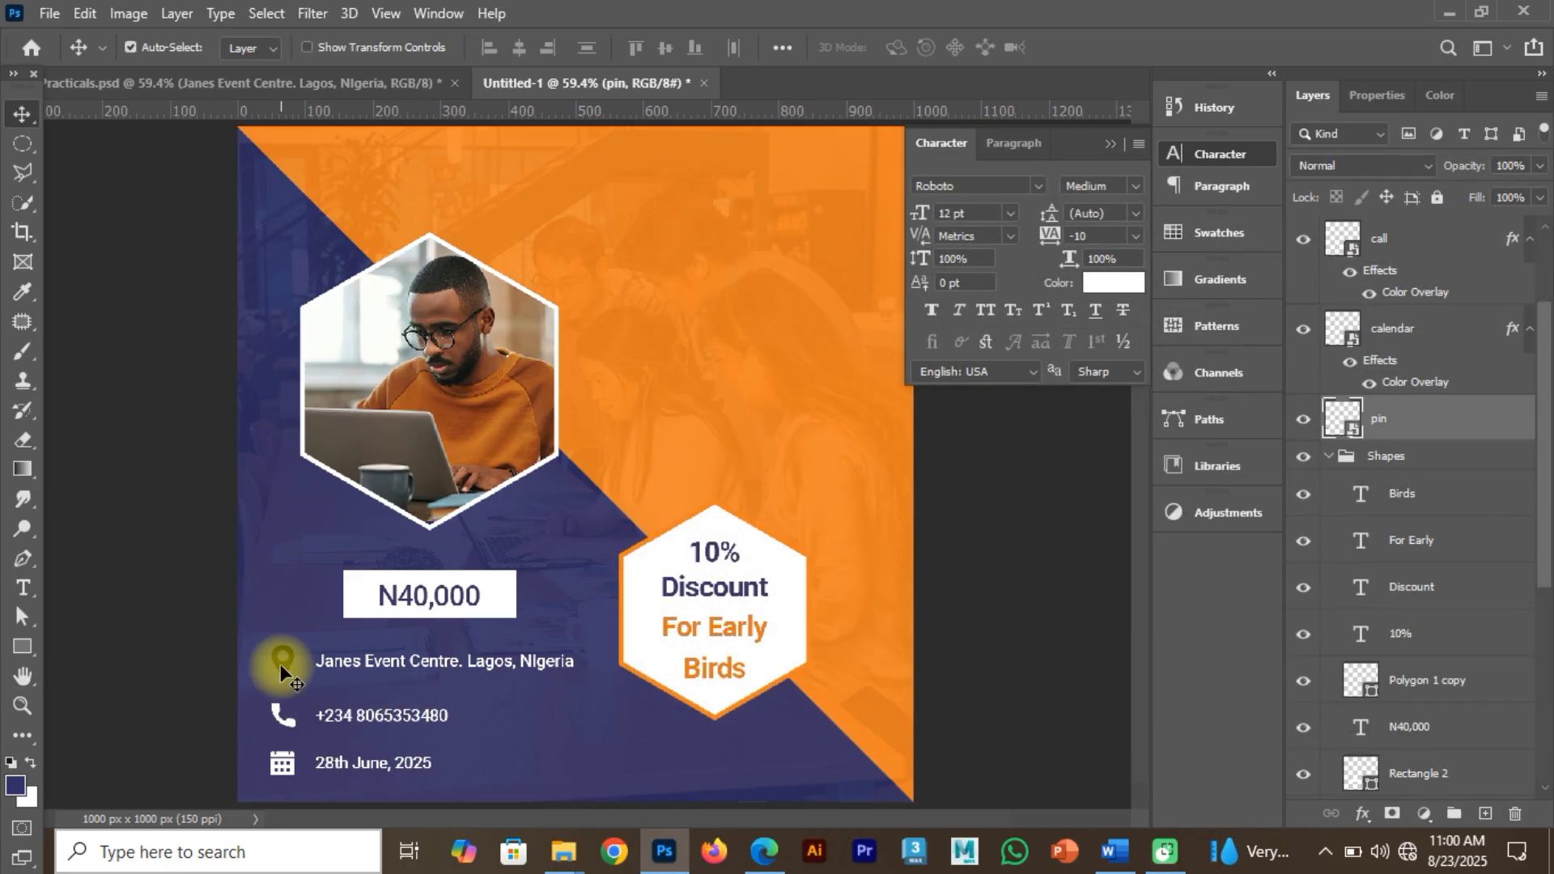
double_click(1429, 420)
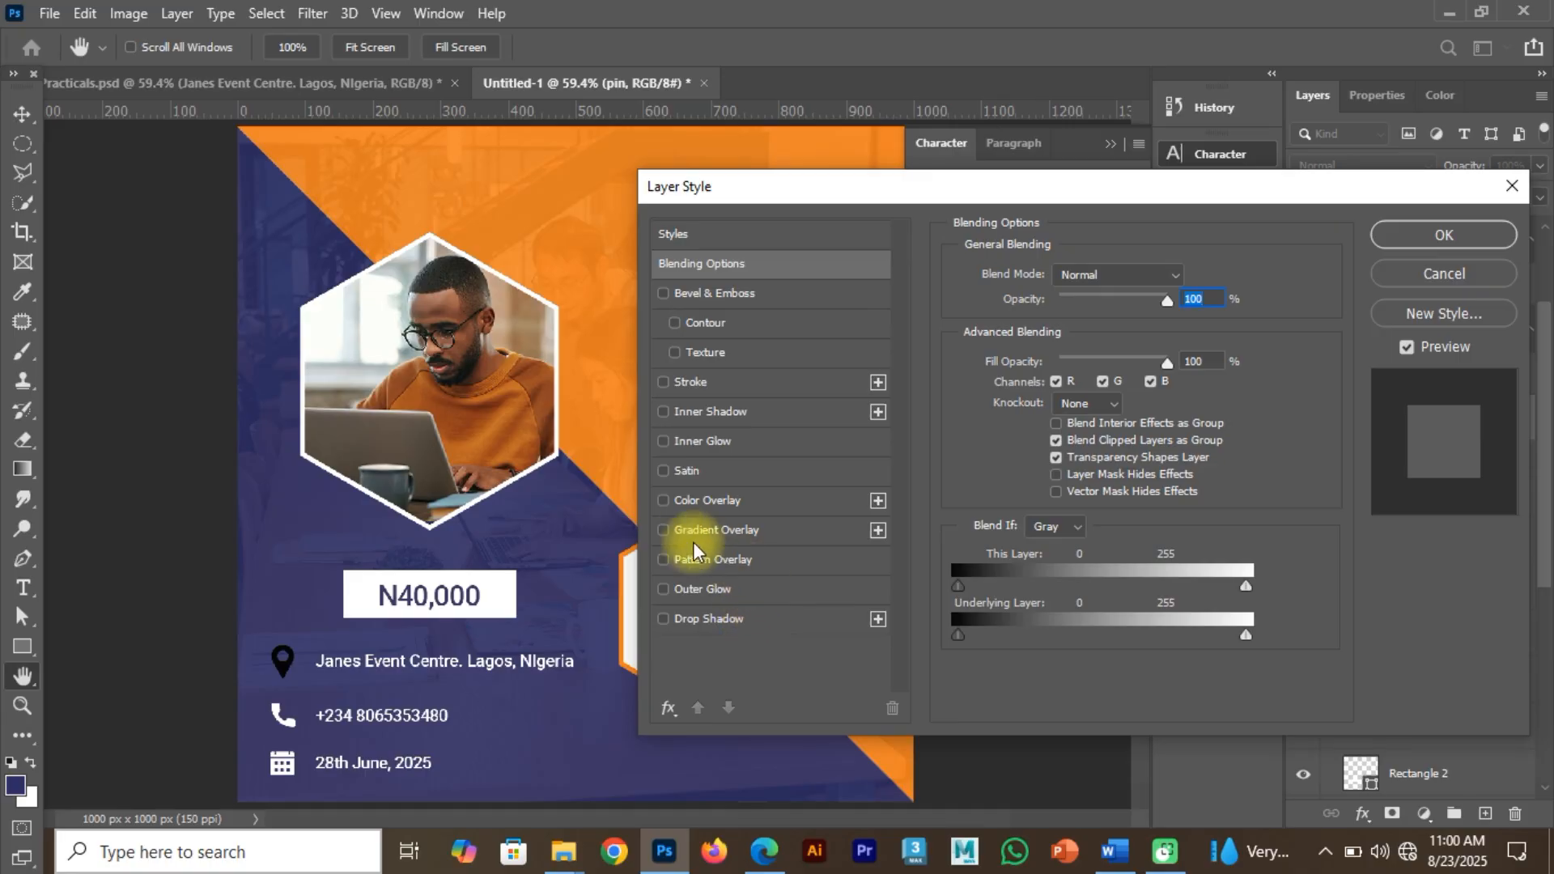
click(664, 501)
click(777, 498)
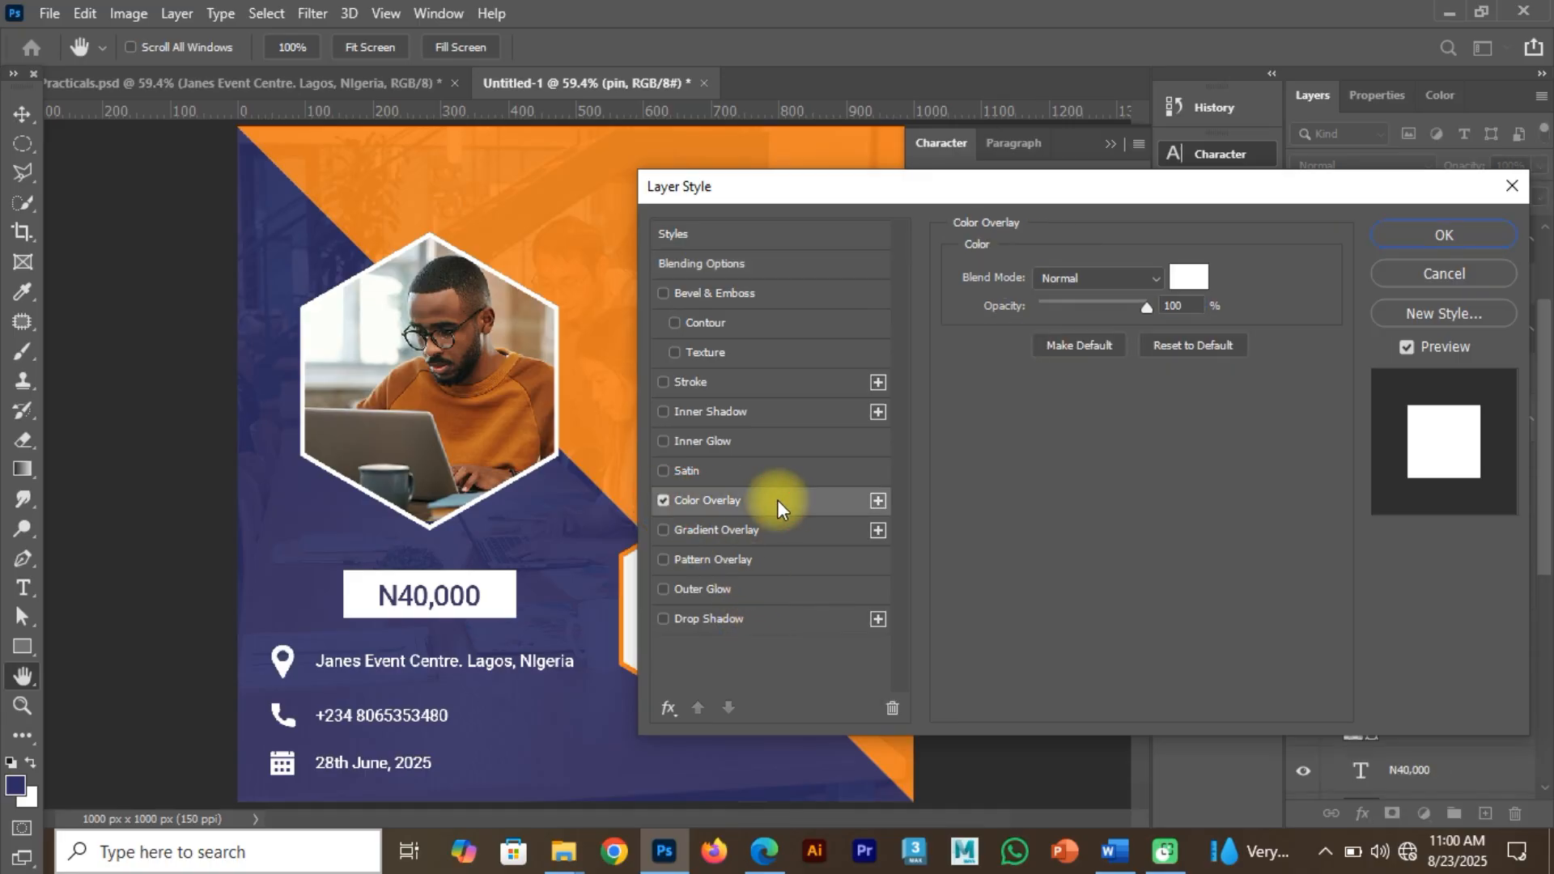
click(1444, 234)
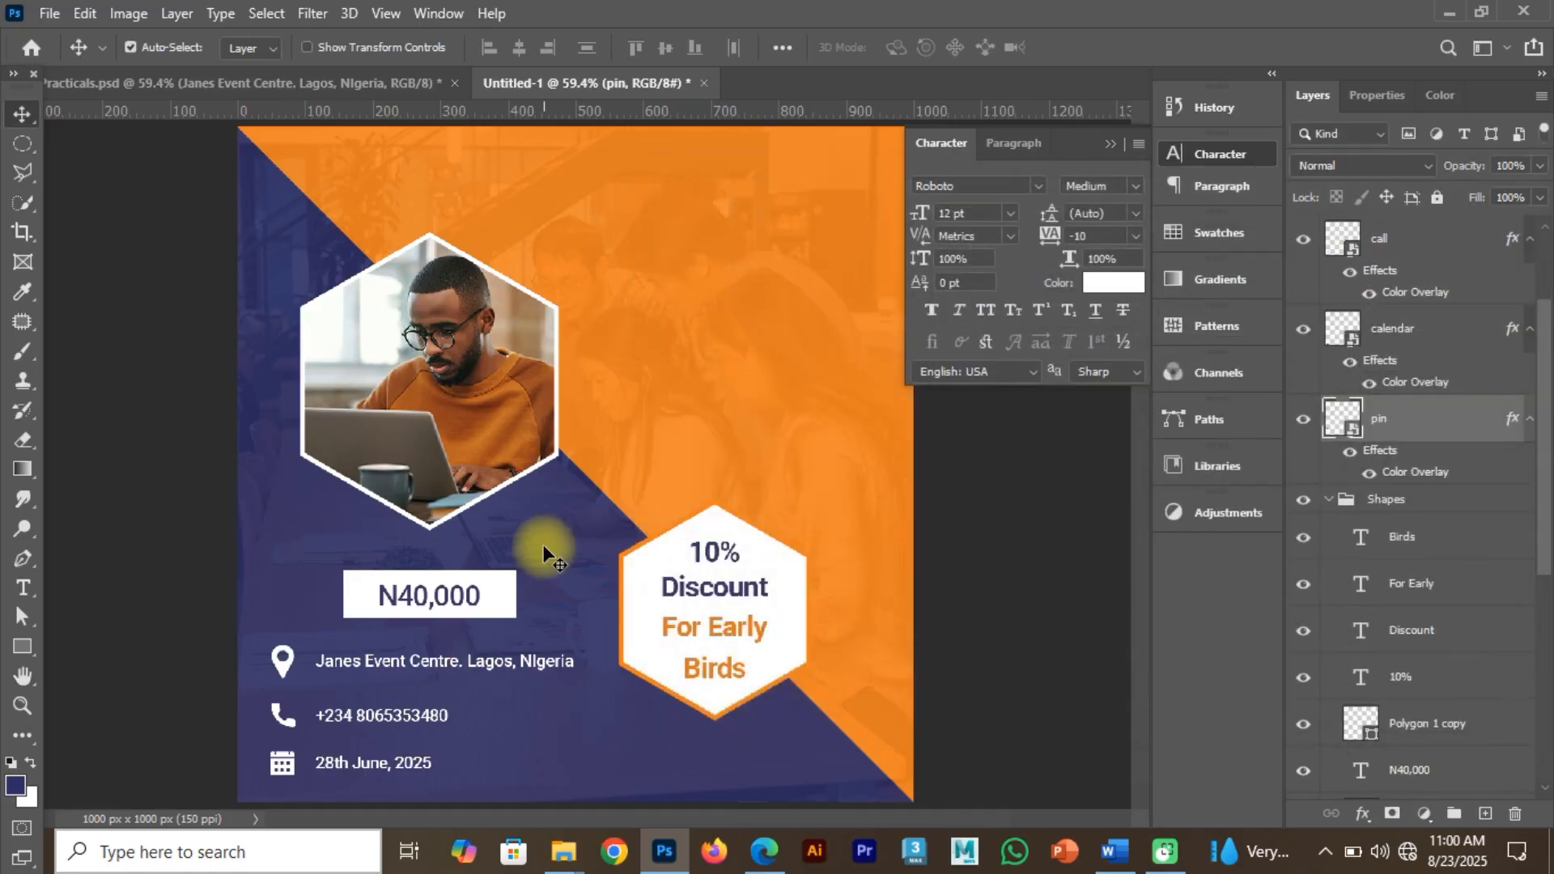
Compare the new flyer with the reference design in Practicals.psd and examine the reference's Event layers.
click(281, 81)
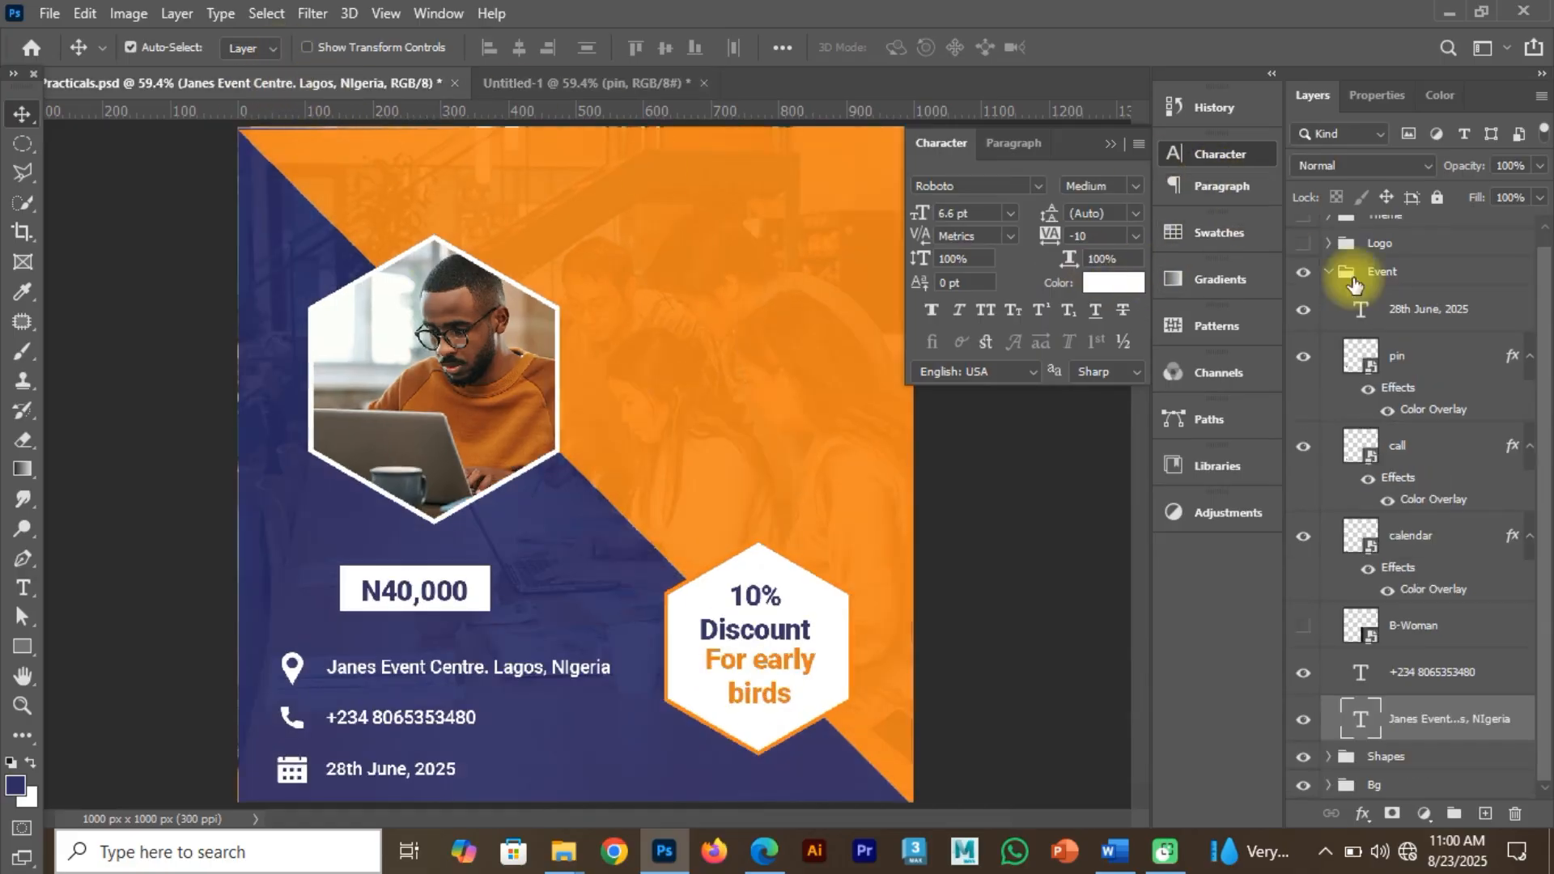
scroll(1501, 650, up, 1)
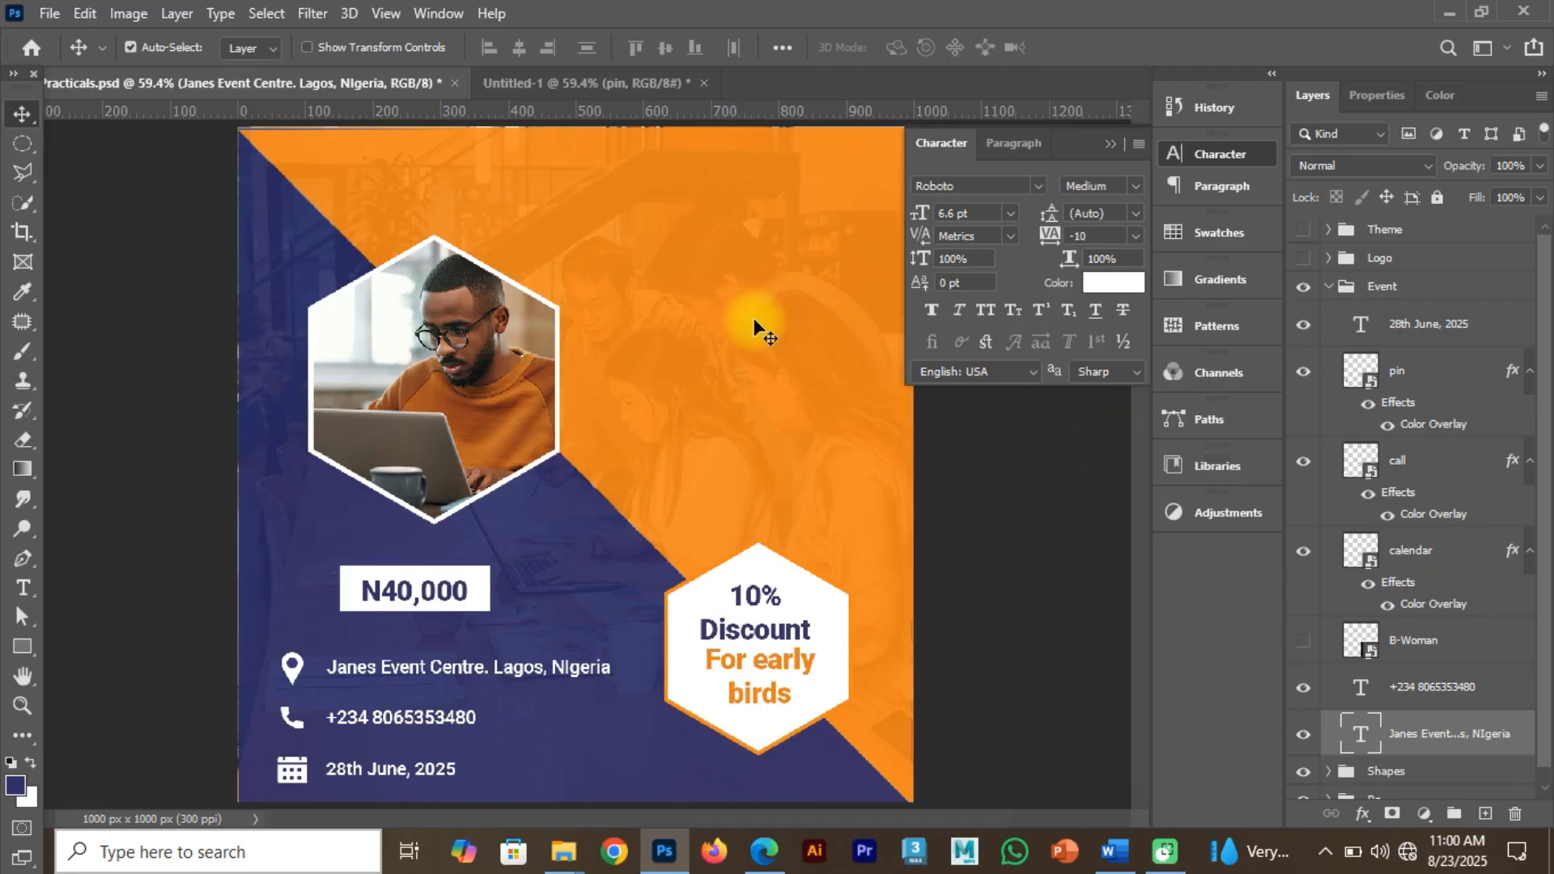
click(605, 83)
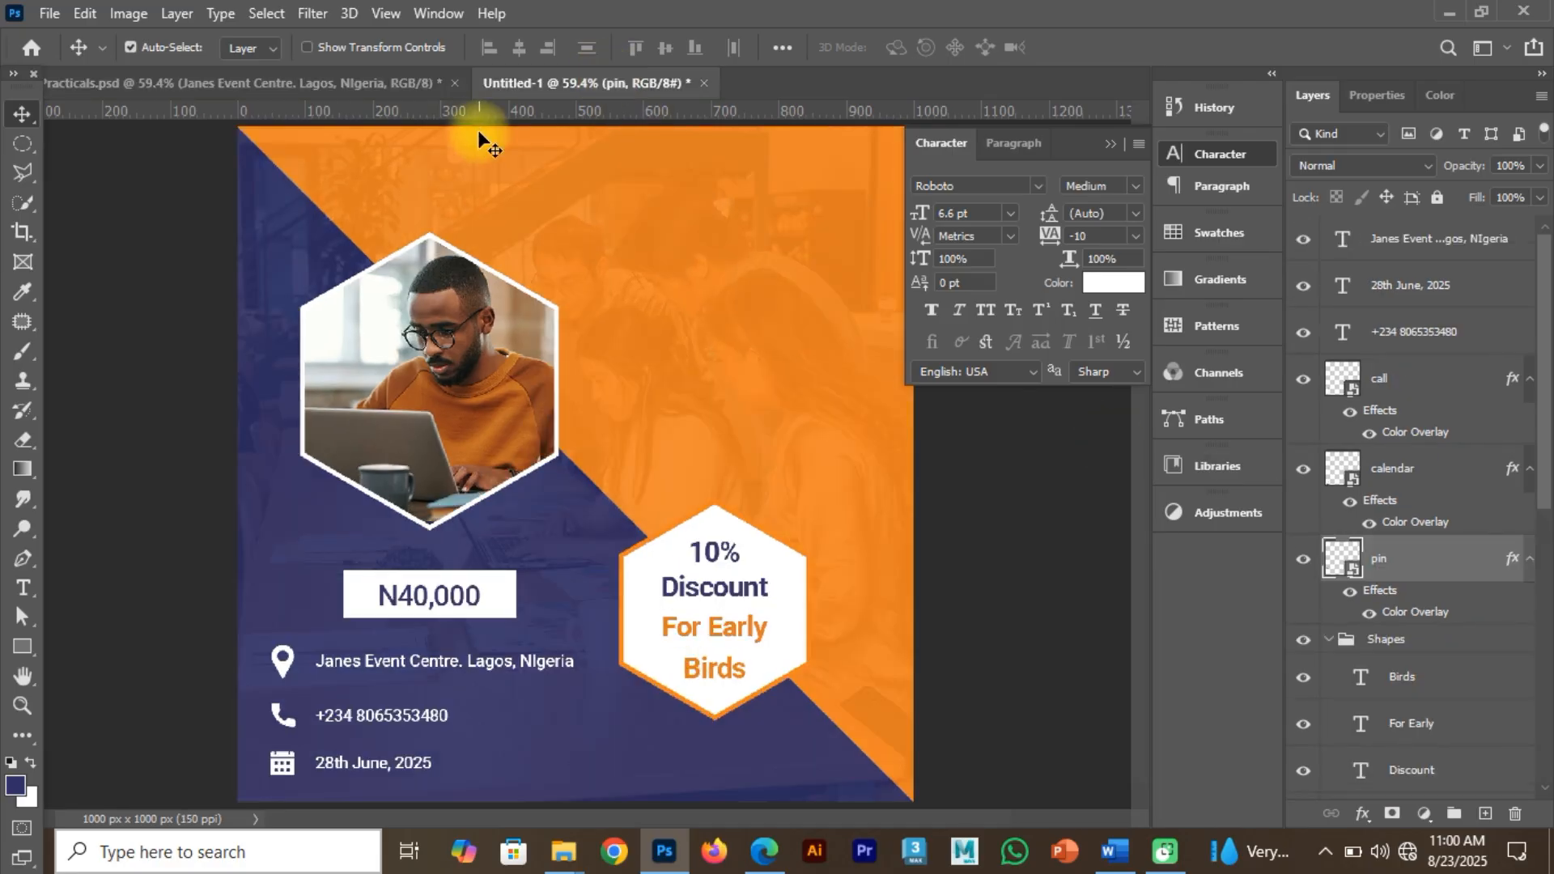
click(302, 81)
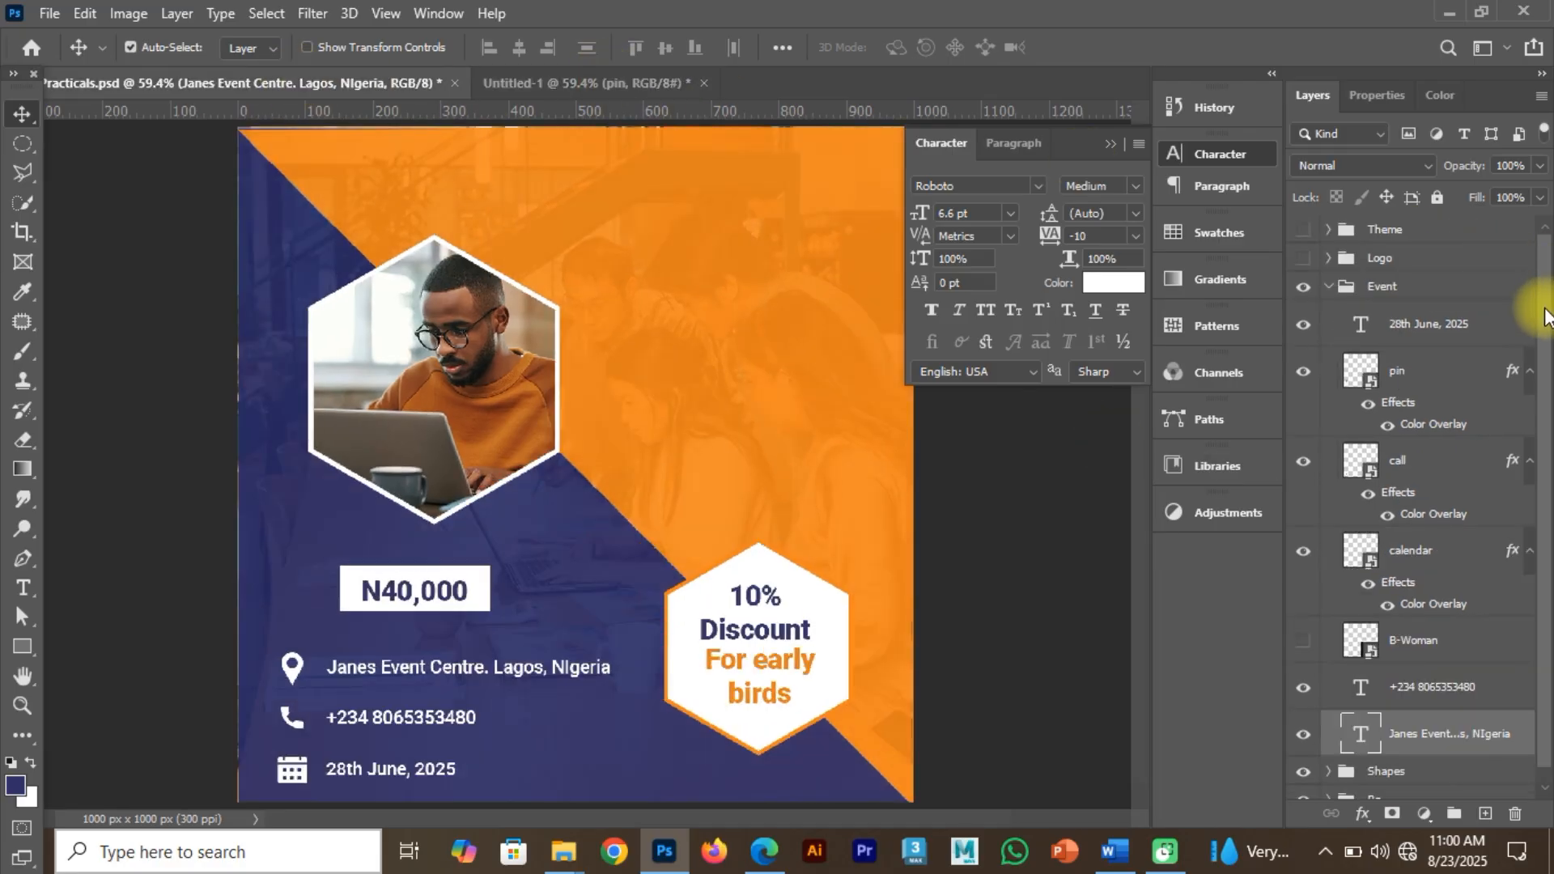
Collapse the reference's Event group and, in the new flyer, group the three contact text layers with the call, calendar and pin icons.
click(1327, 285)
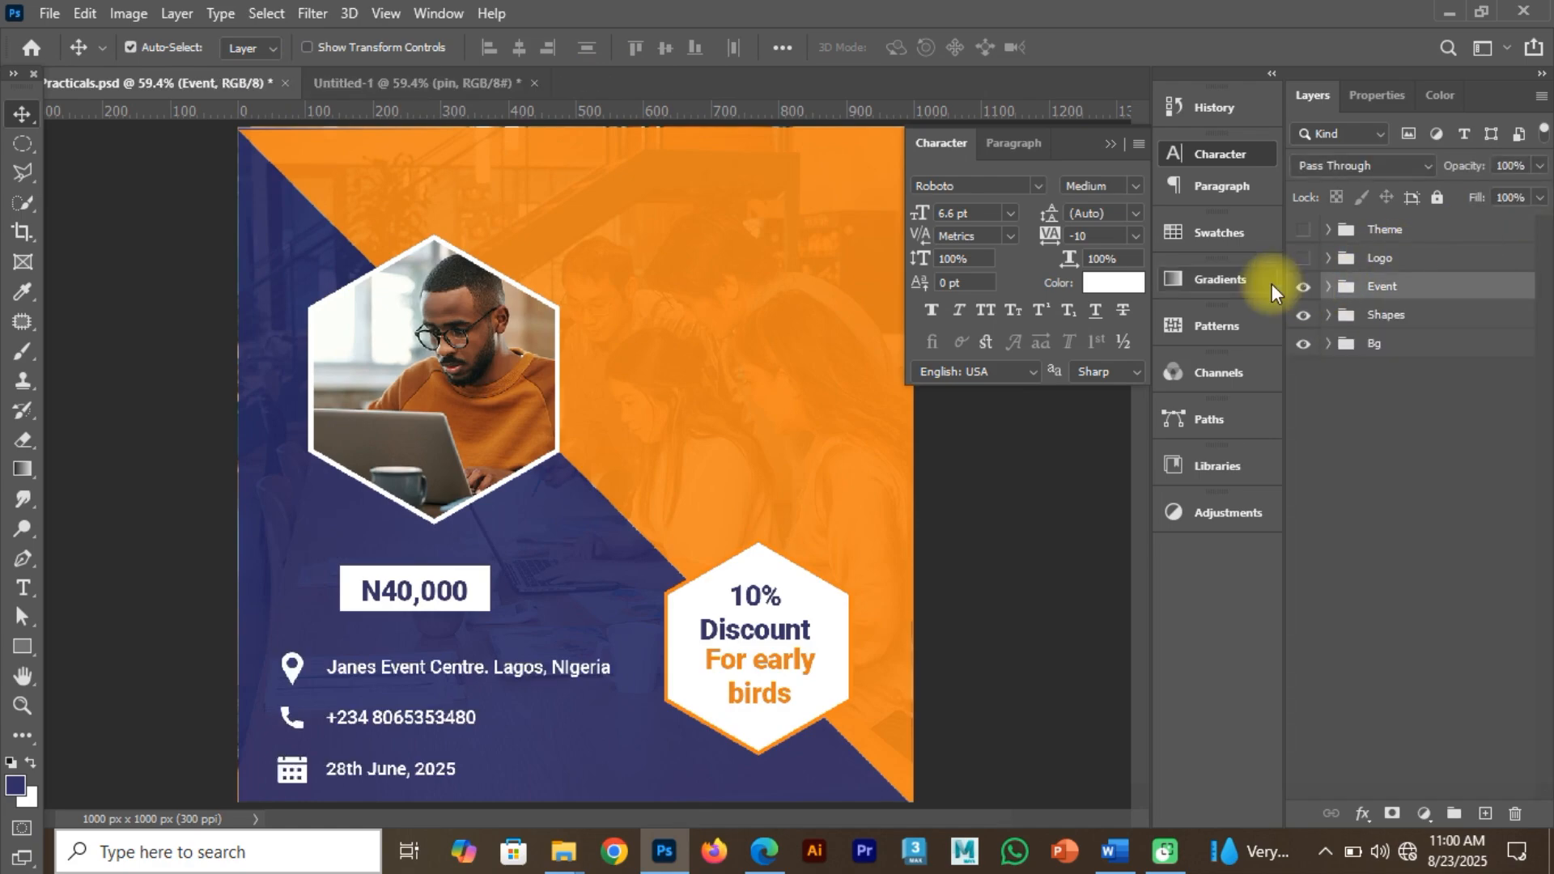
click(379, 80)
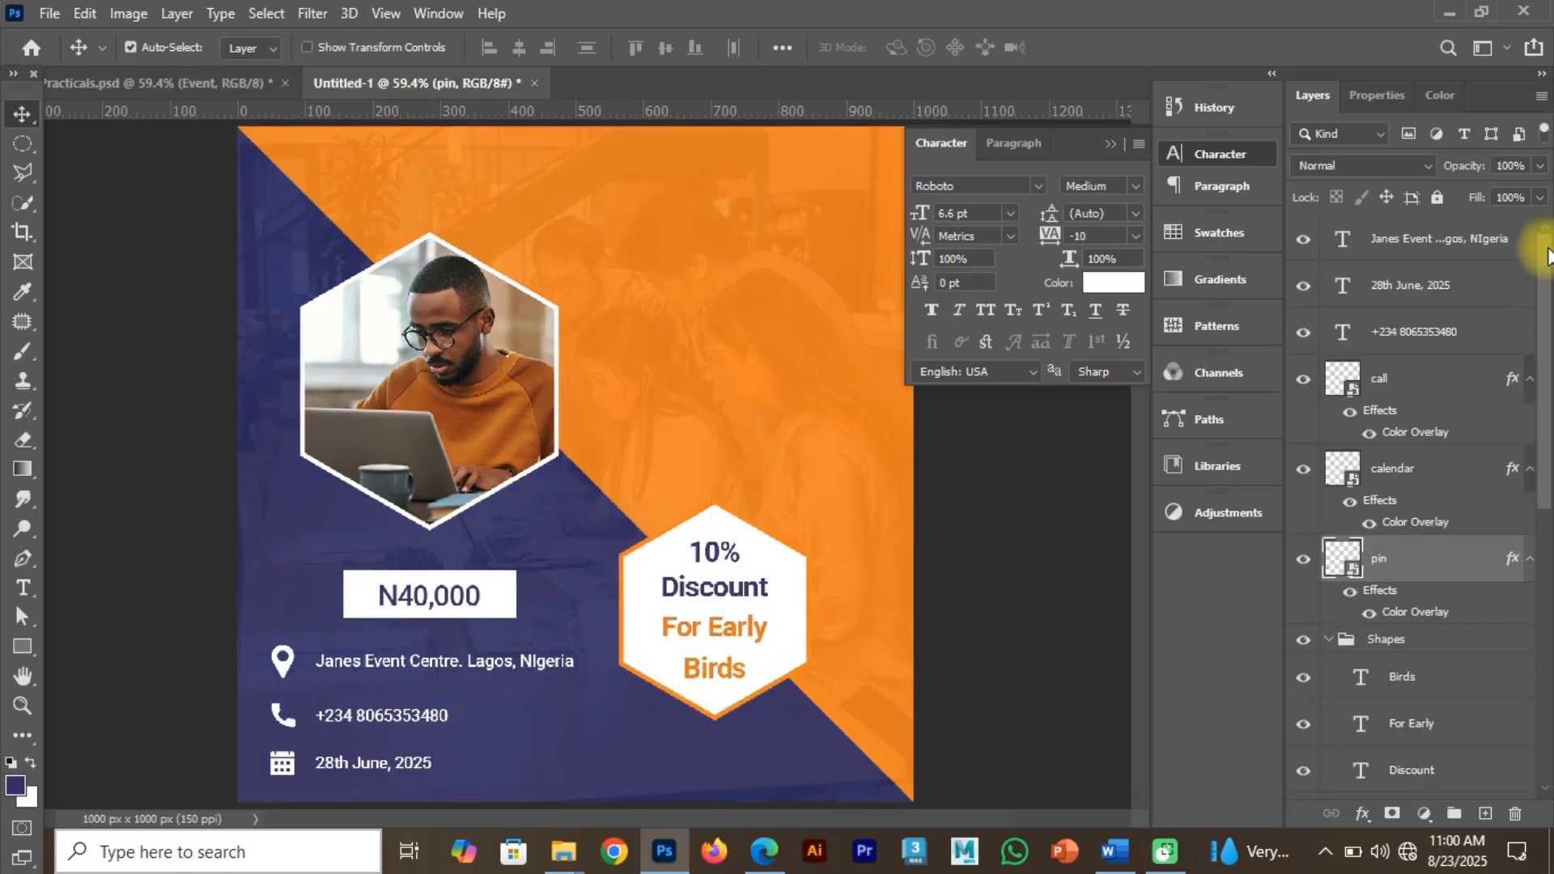
click(1452, 238)
drag(1543, 288, 1542, 242)
shift+click(1464, 355)
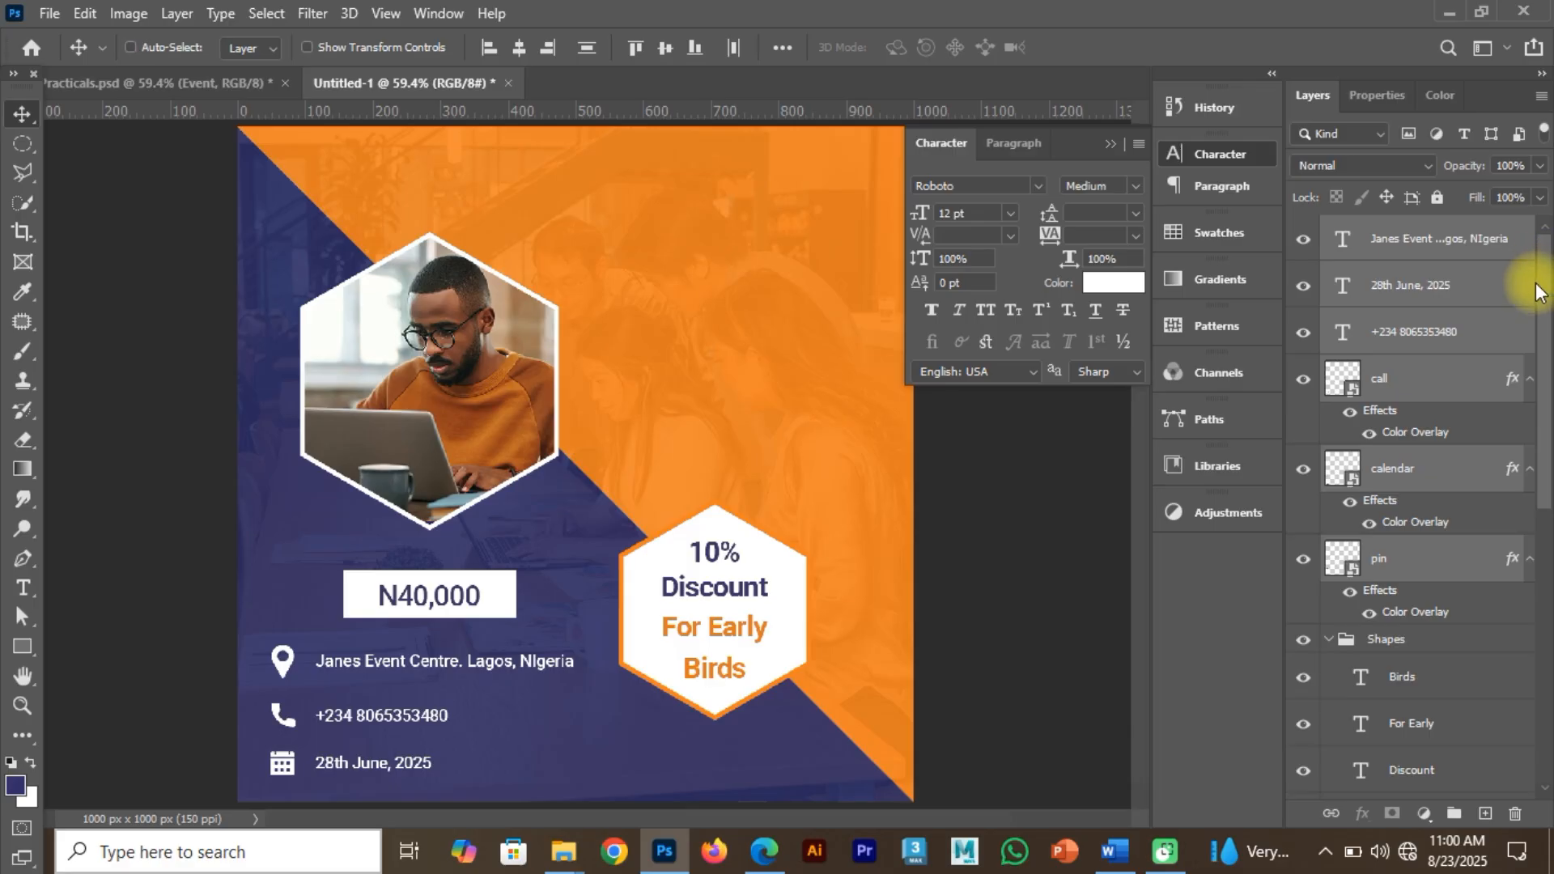
key(ctrl+g)
Collapse the Shapes and BG groups and rename the new contact group as Event and Date.
click(1328, 258)
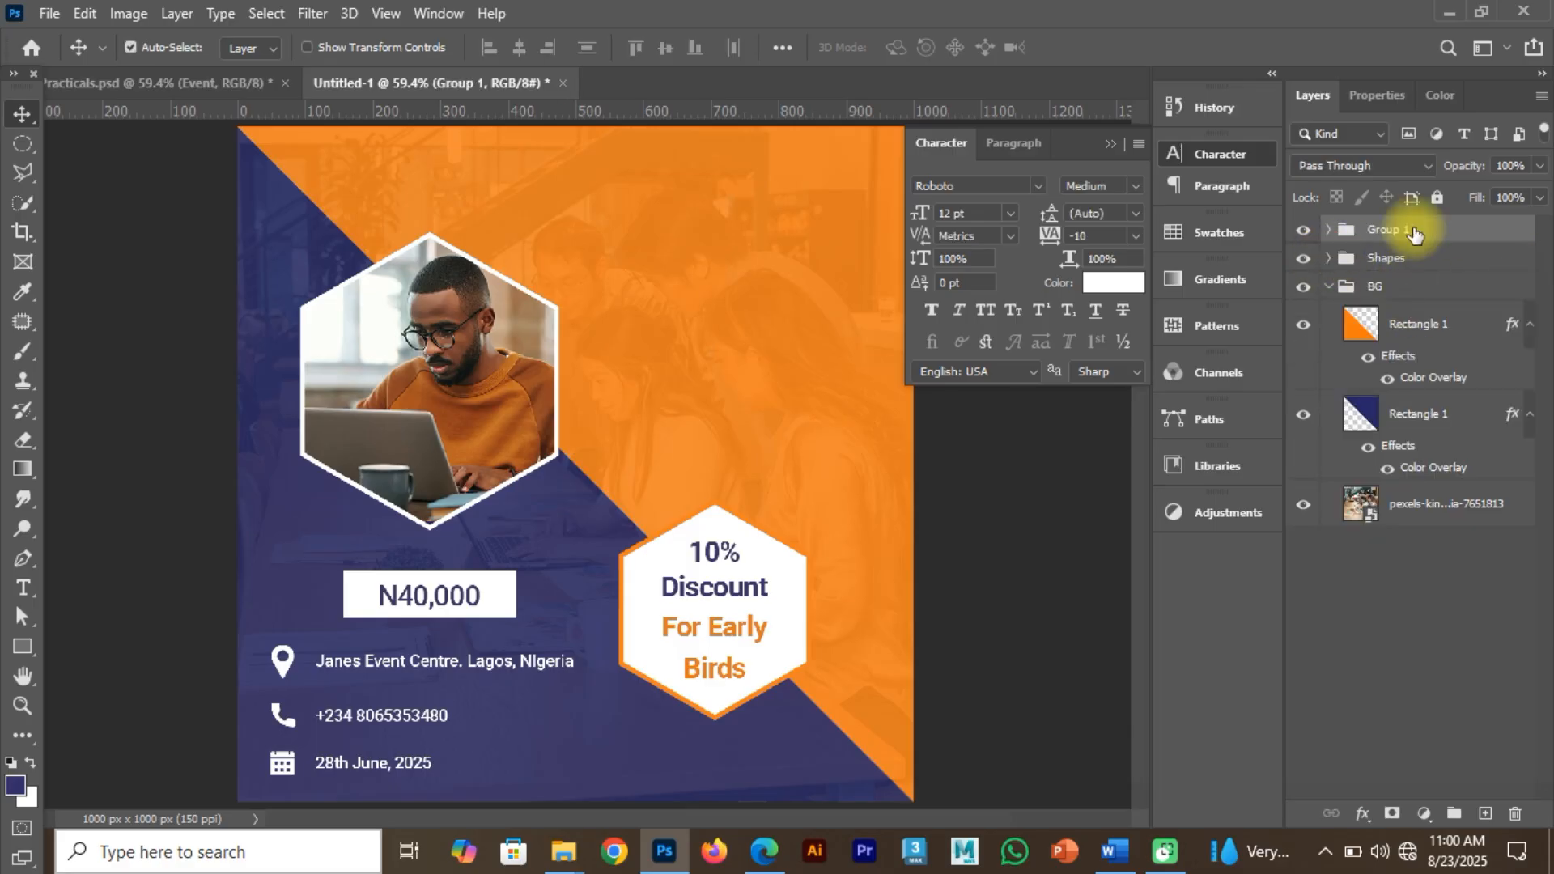
click(1327, 285)
double_click(1405, 232)
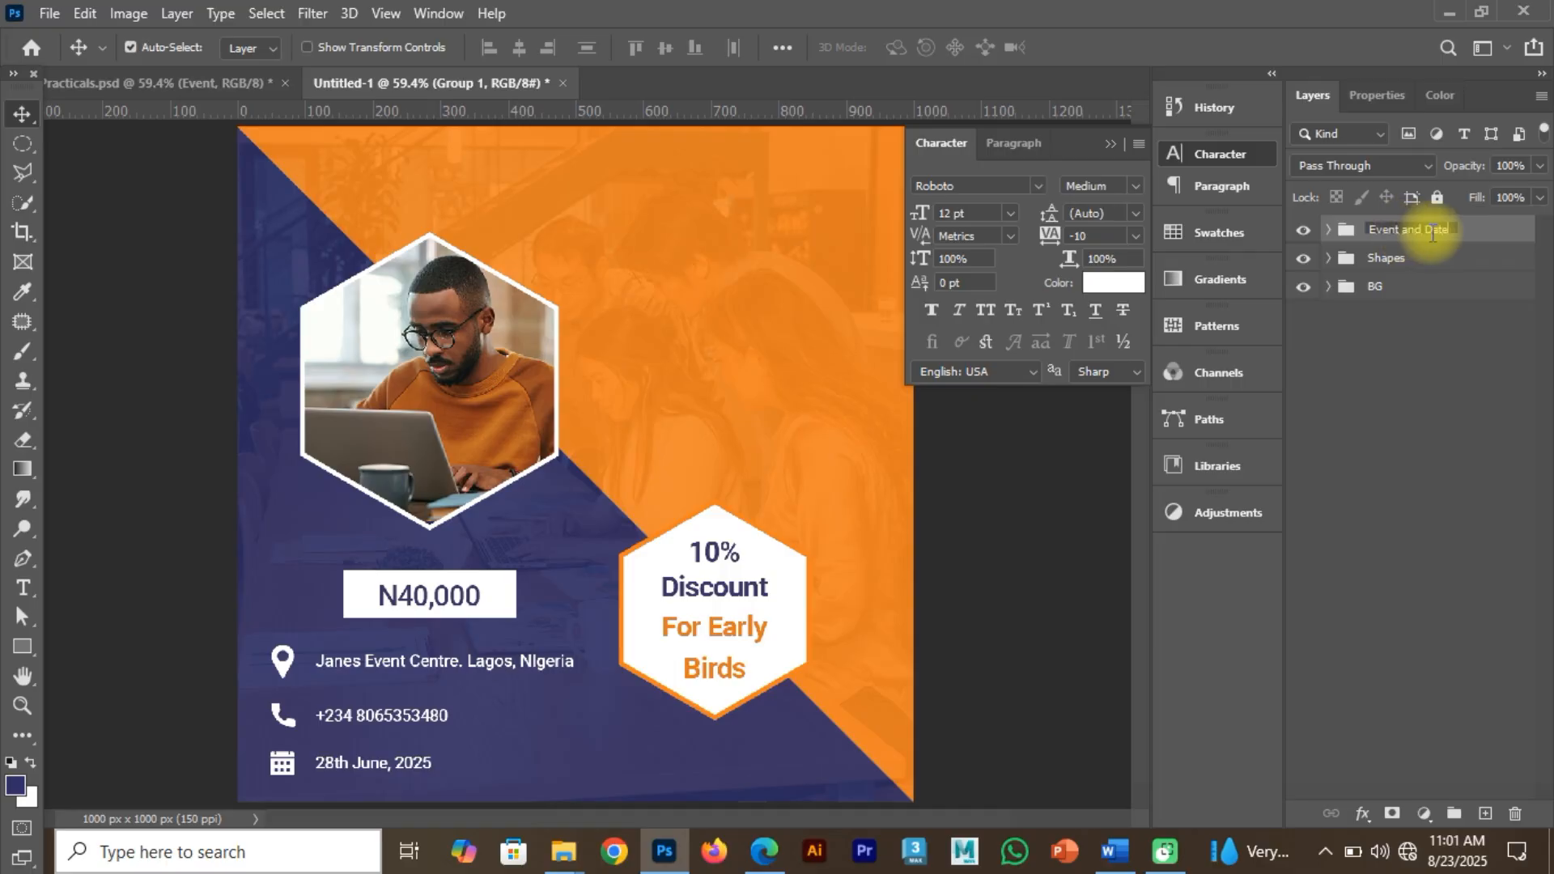
click(1425, 360)
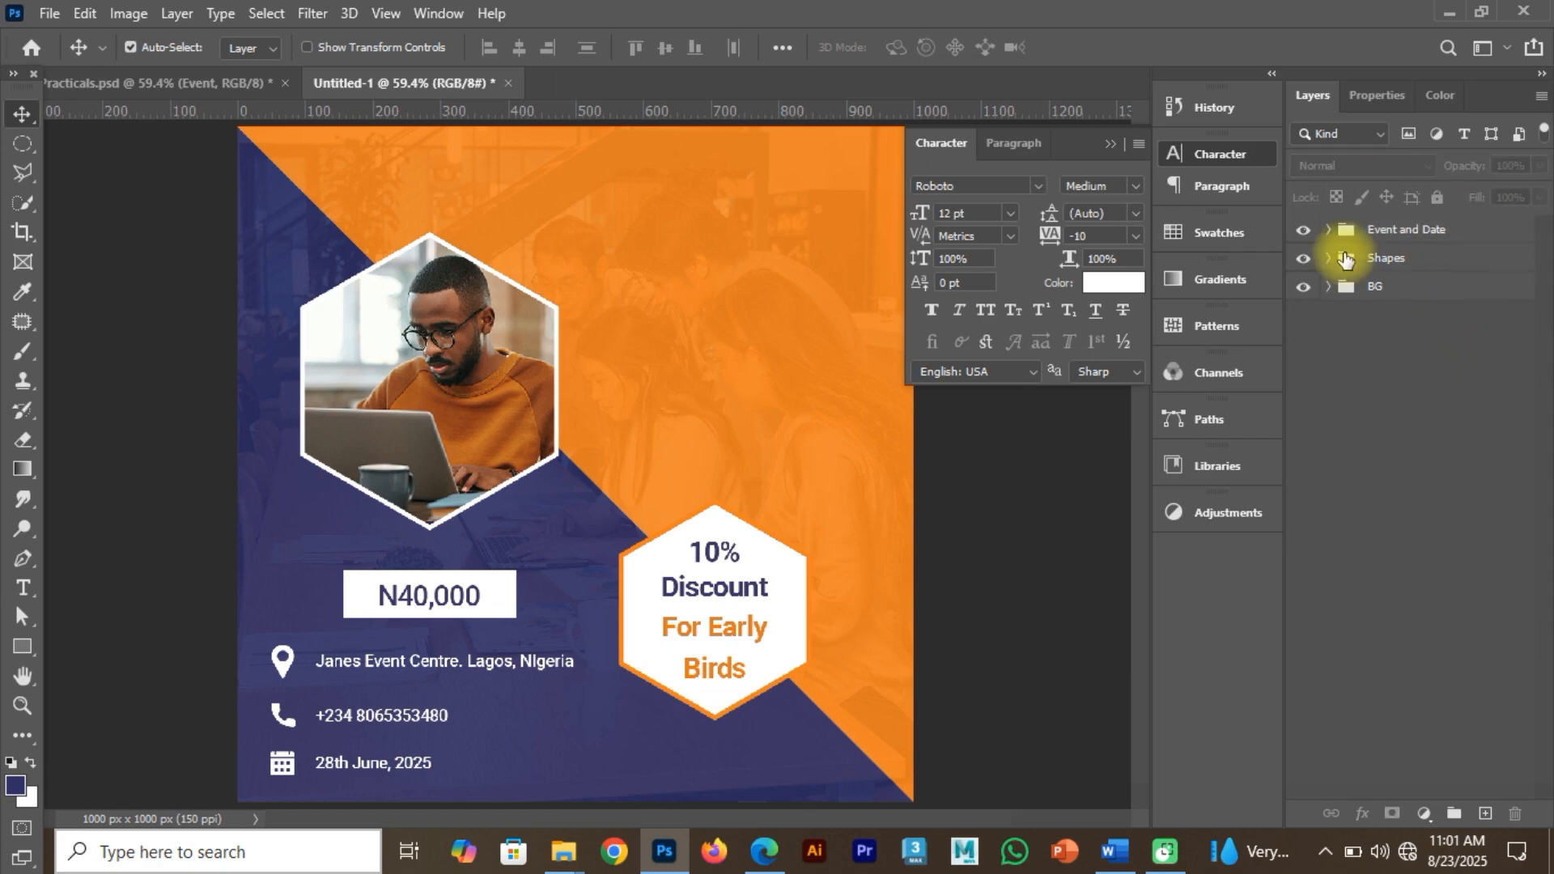
Hide and reshow the Event and Date, Shapes and BG groups to check what each contains.
click(1303, 230)
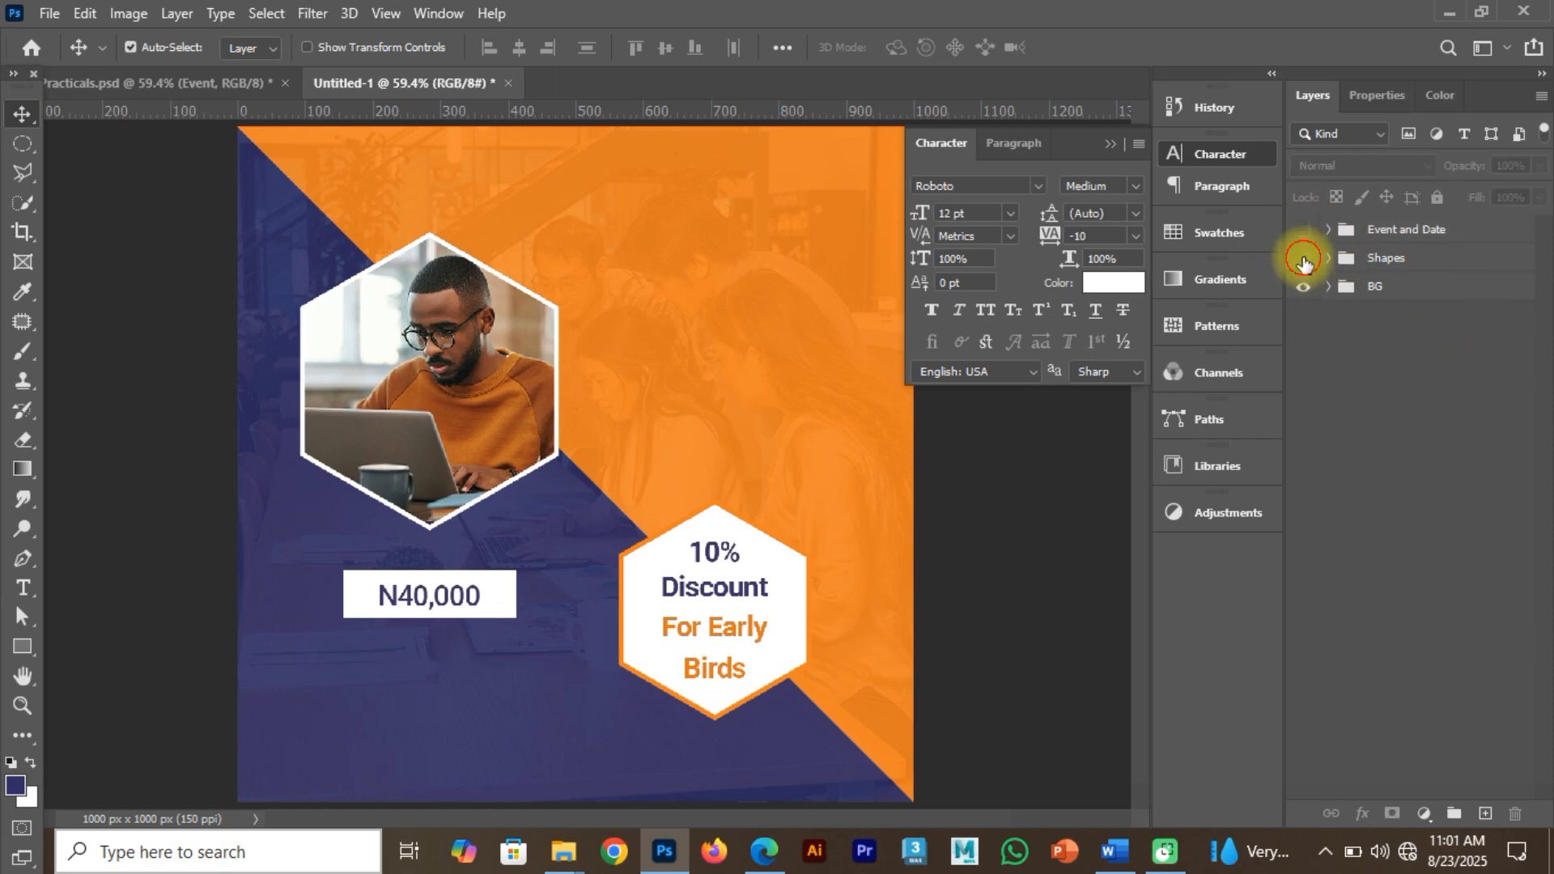
click(1303, 259)
click(1306, 285)
click(1304, 286)
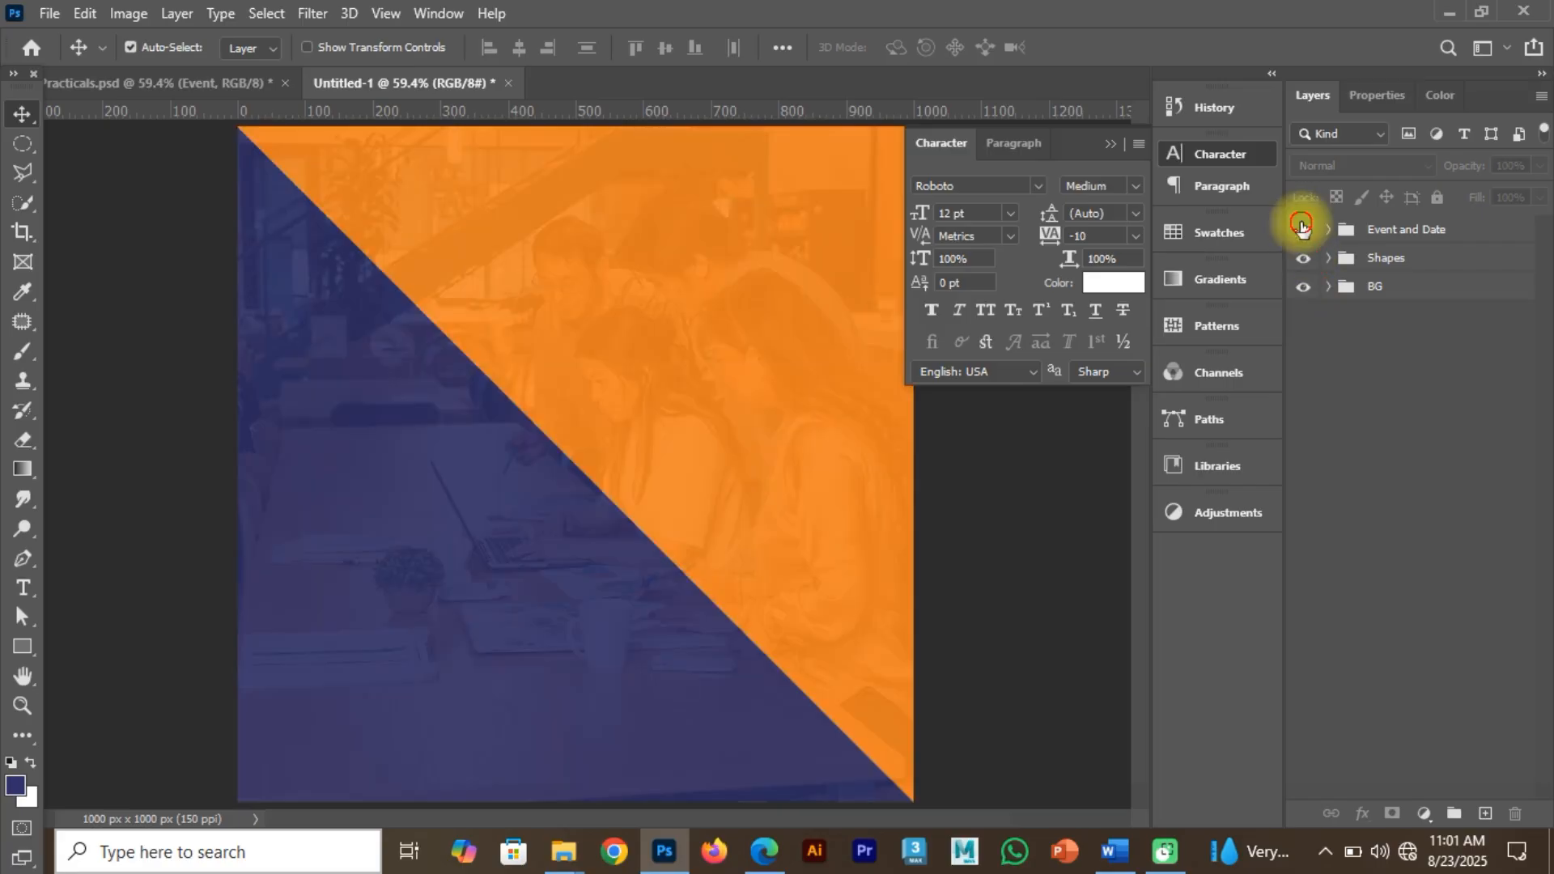
click(1303, 257)
click(1303, 229)
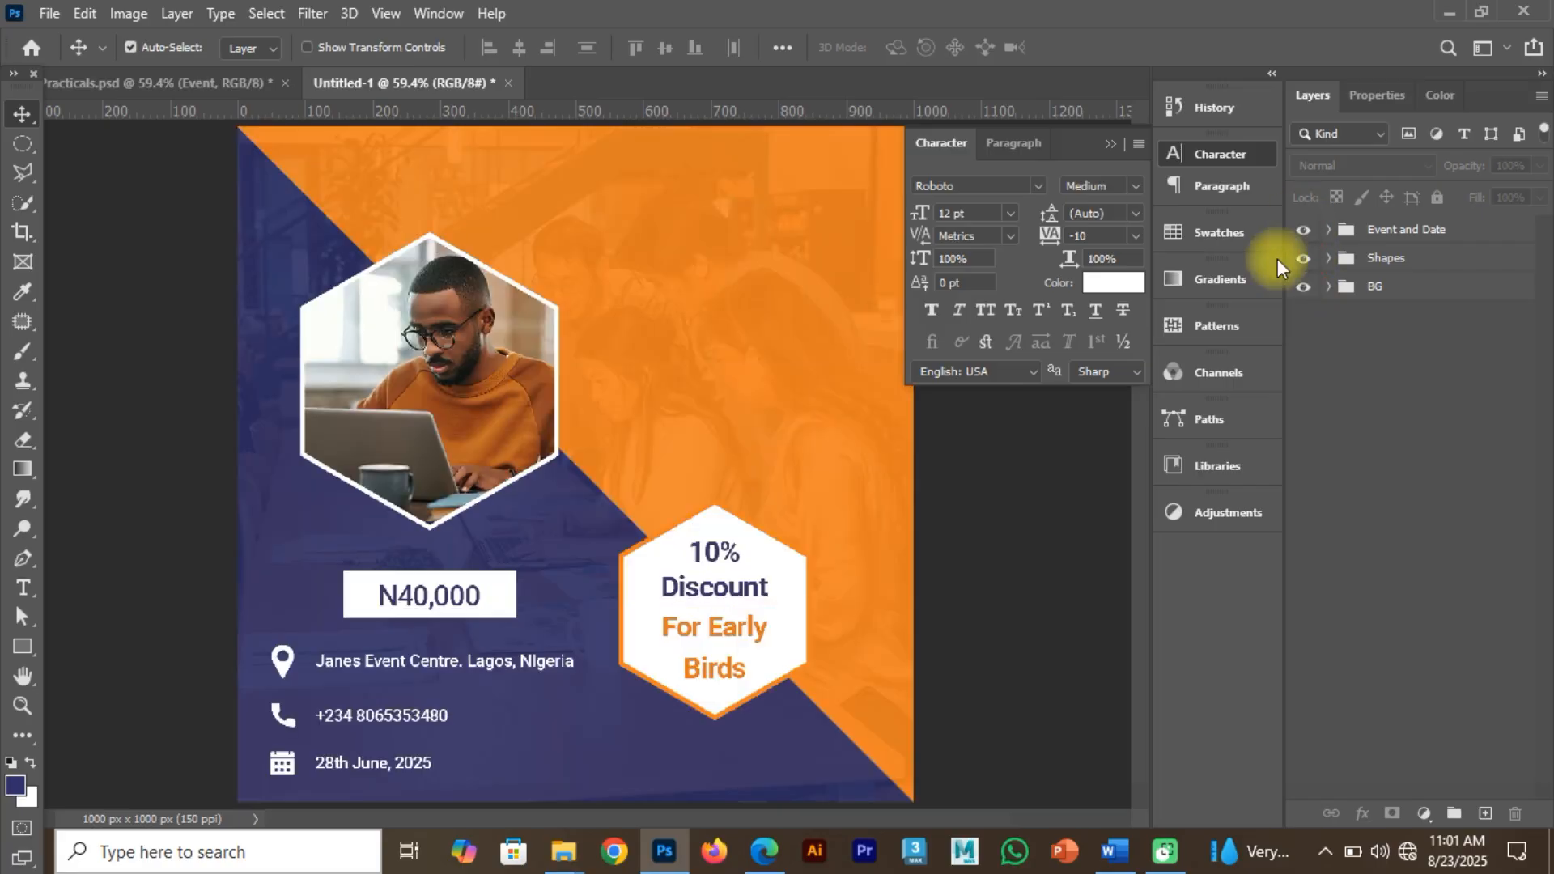
Show the Logo group in the reference Practicals.psd, examine its logo box, and return to the new flyer.
click(133, 81)
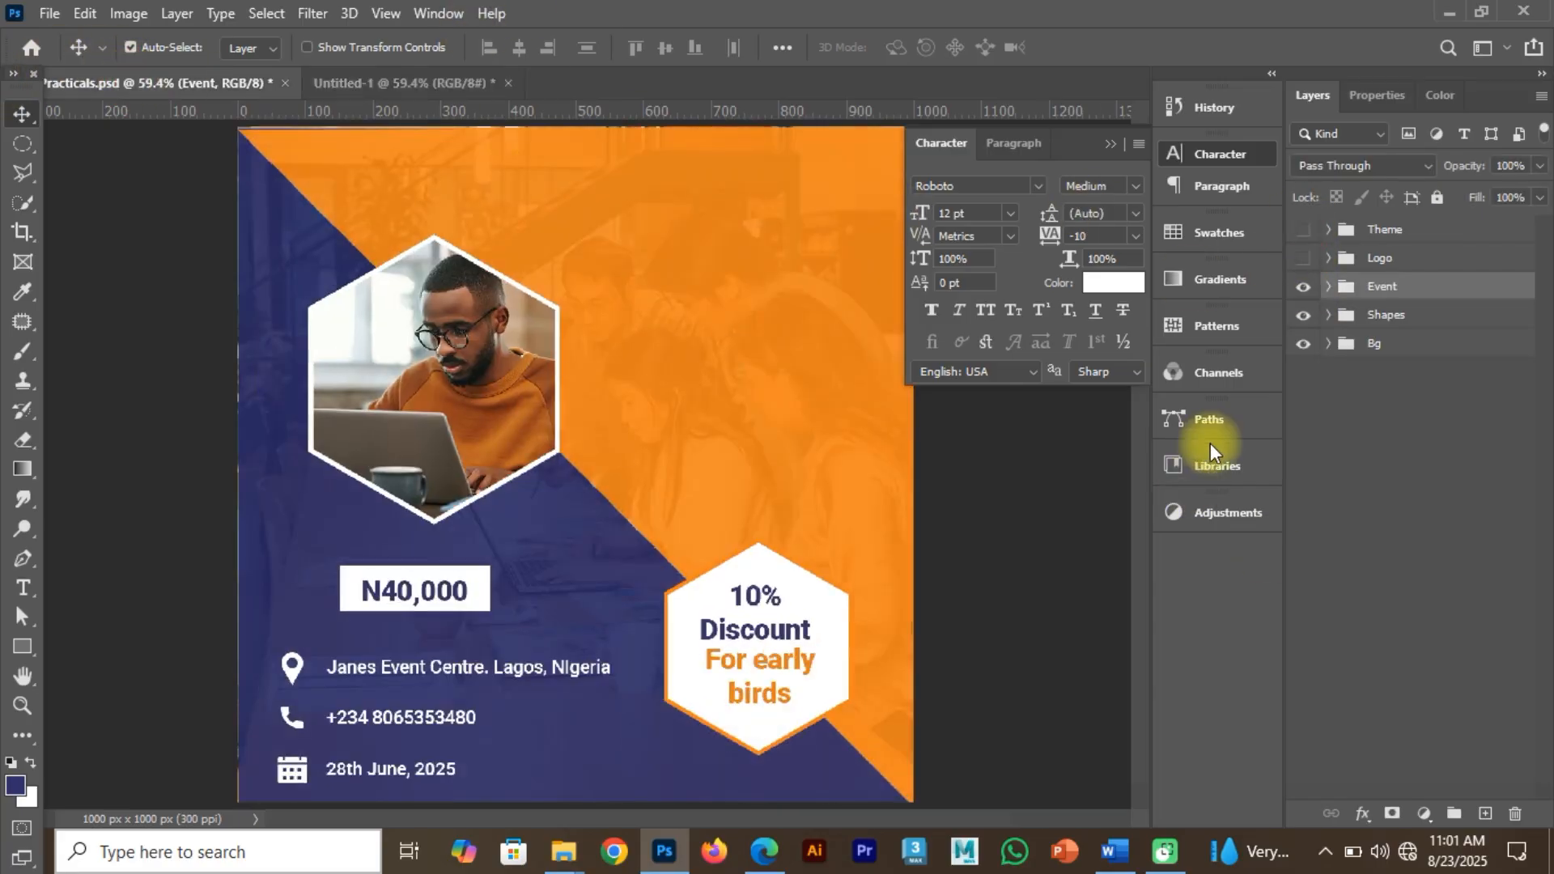
click(1303, 258)
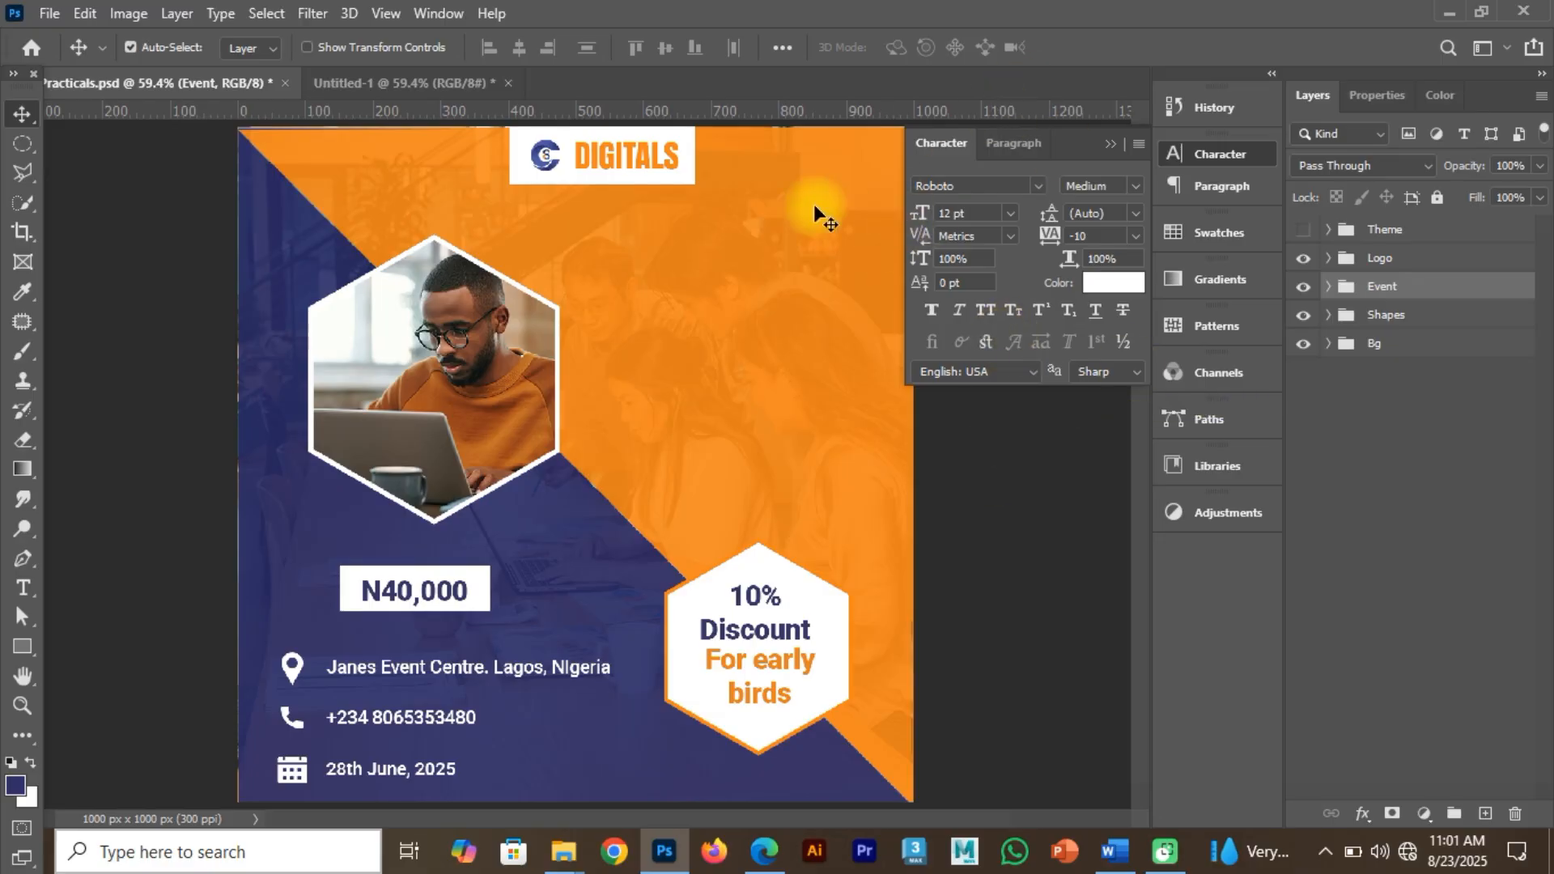
click(463, 85)
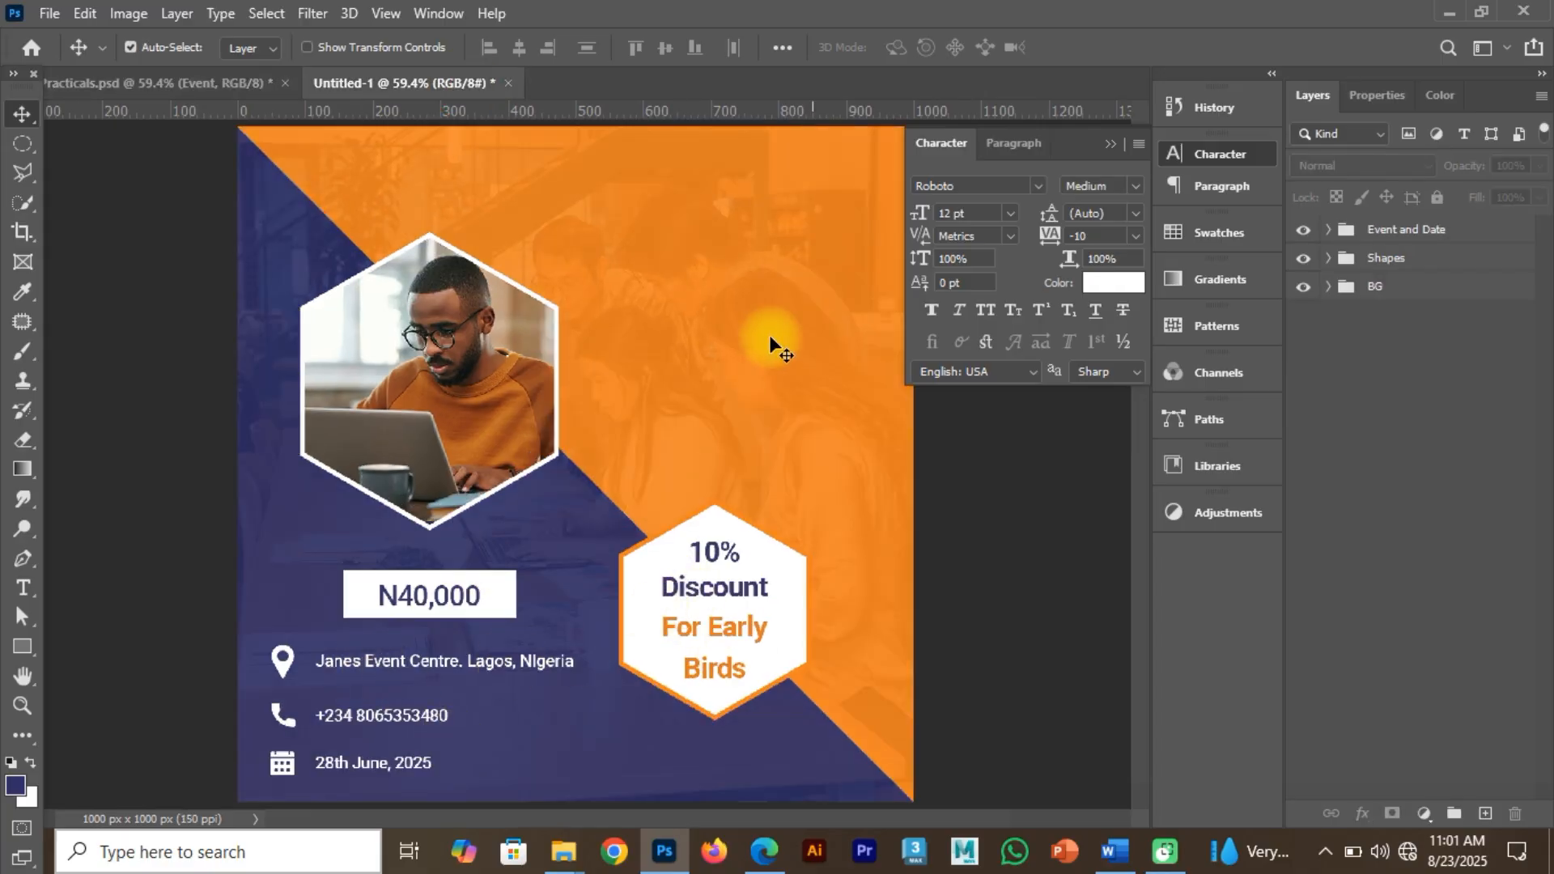
Draw a rectangle about 245 x 72 px at the flyer's top edge and fill it with white.
click(22, 647)
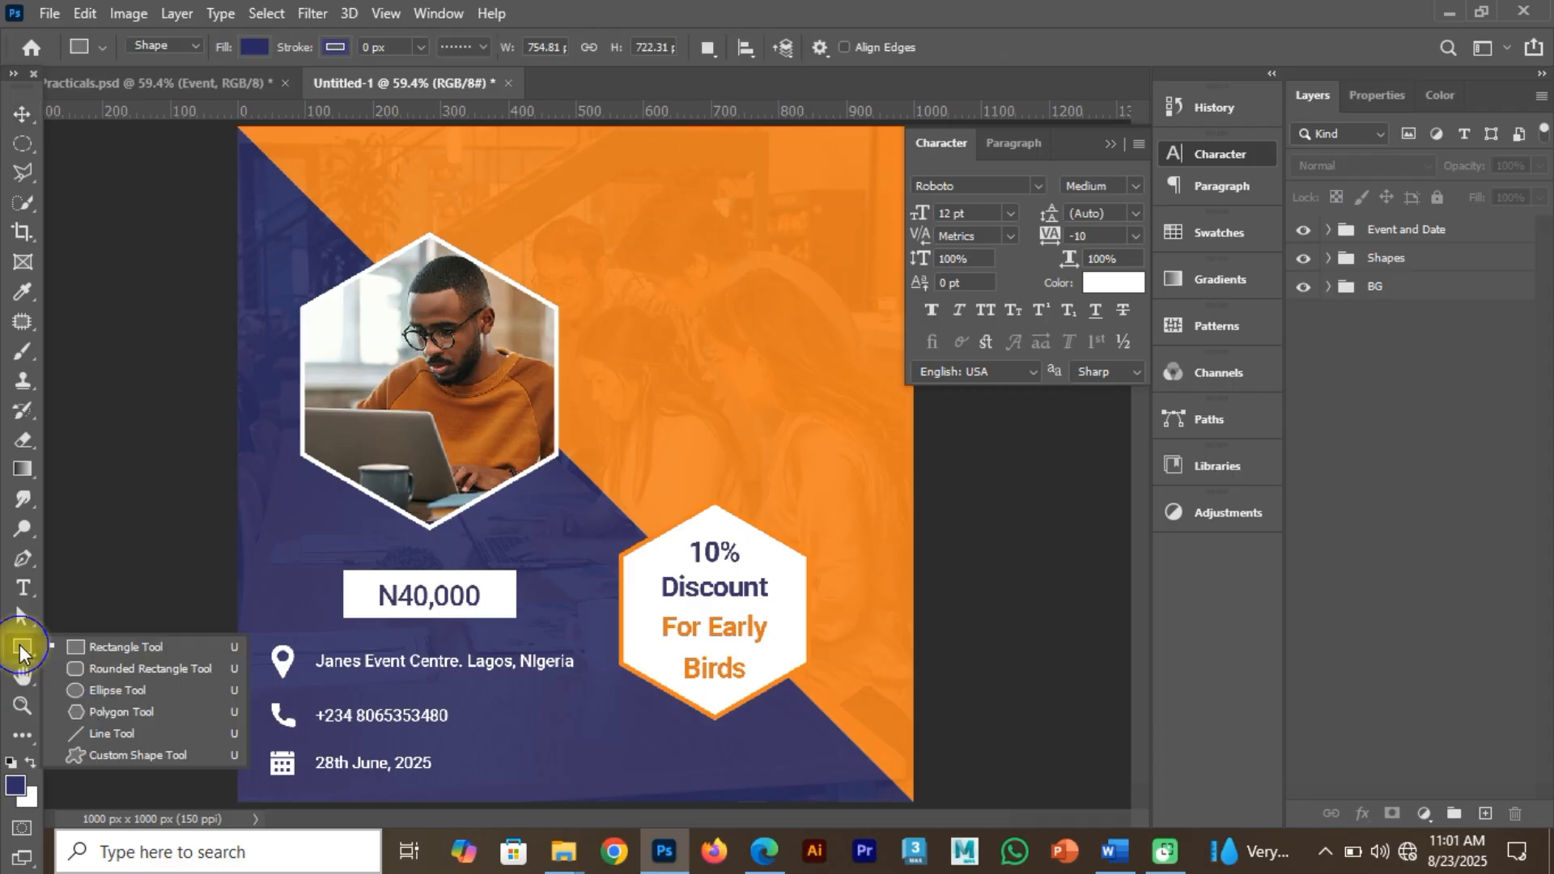
click(105, 644)
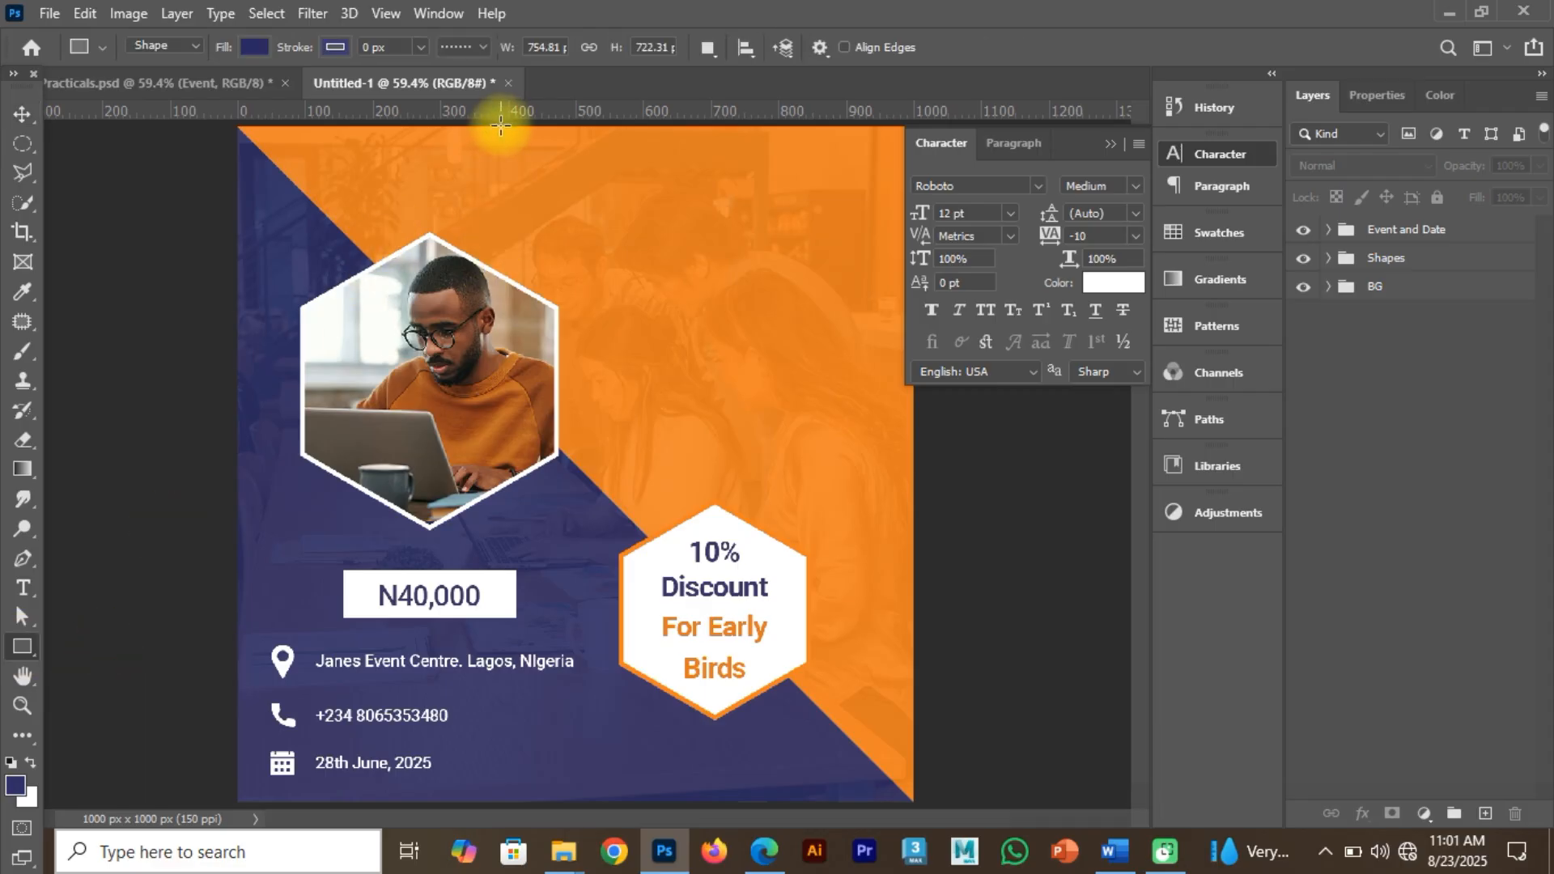
drag(501, 125, 666, 171)
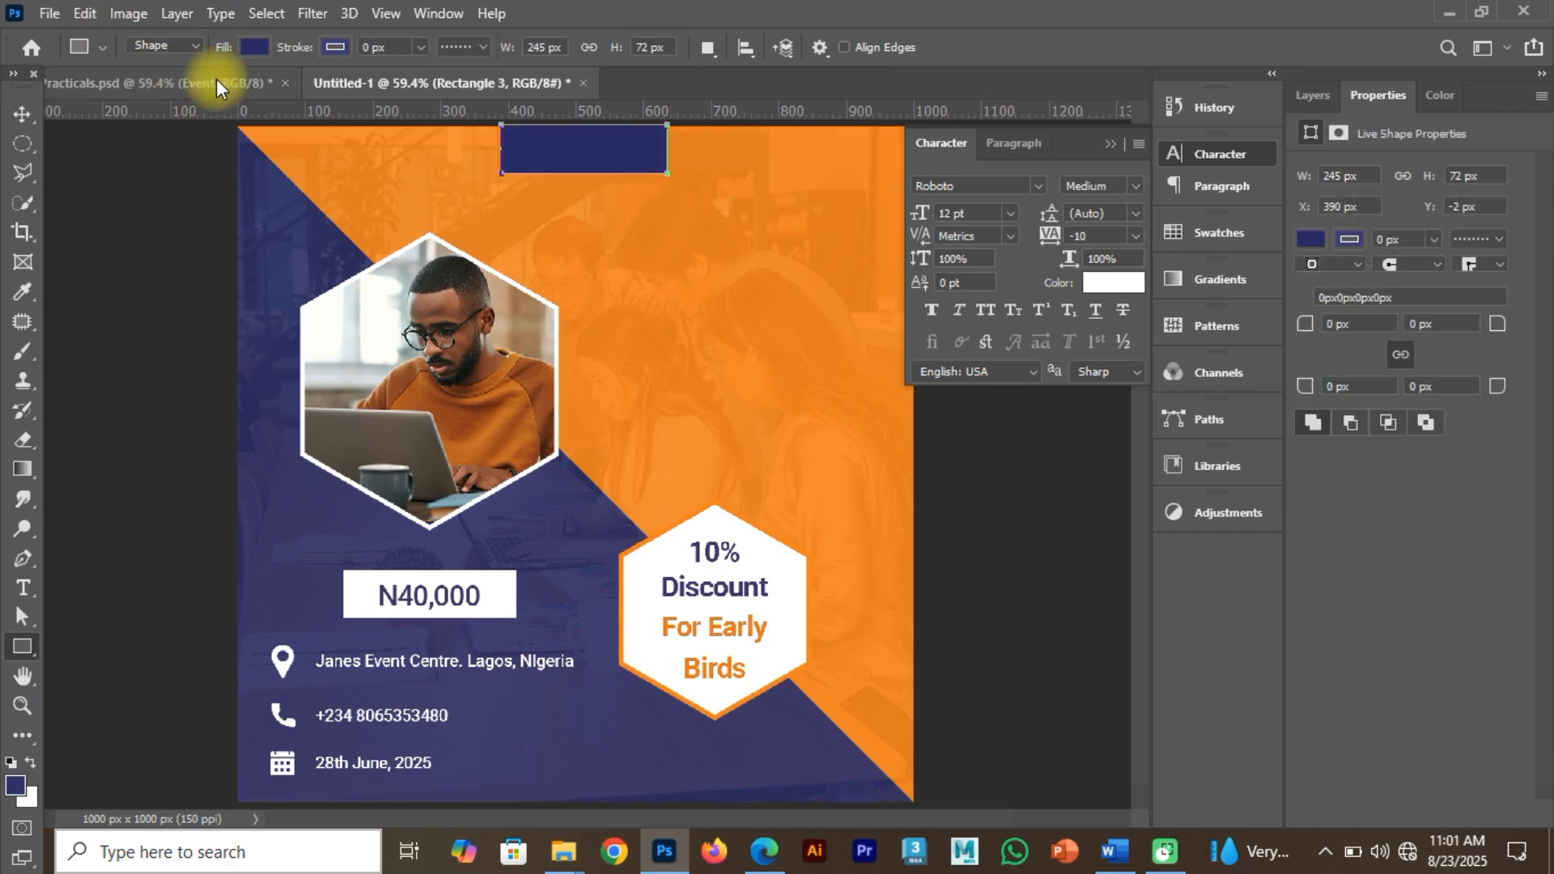
click(254, 47)
click(198, 167)
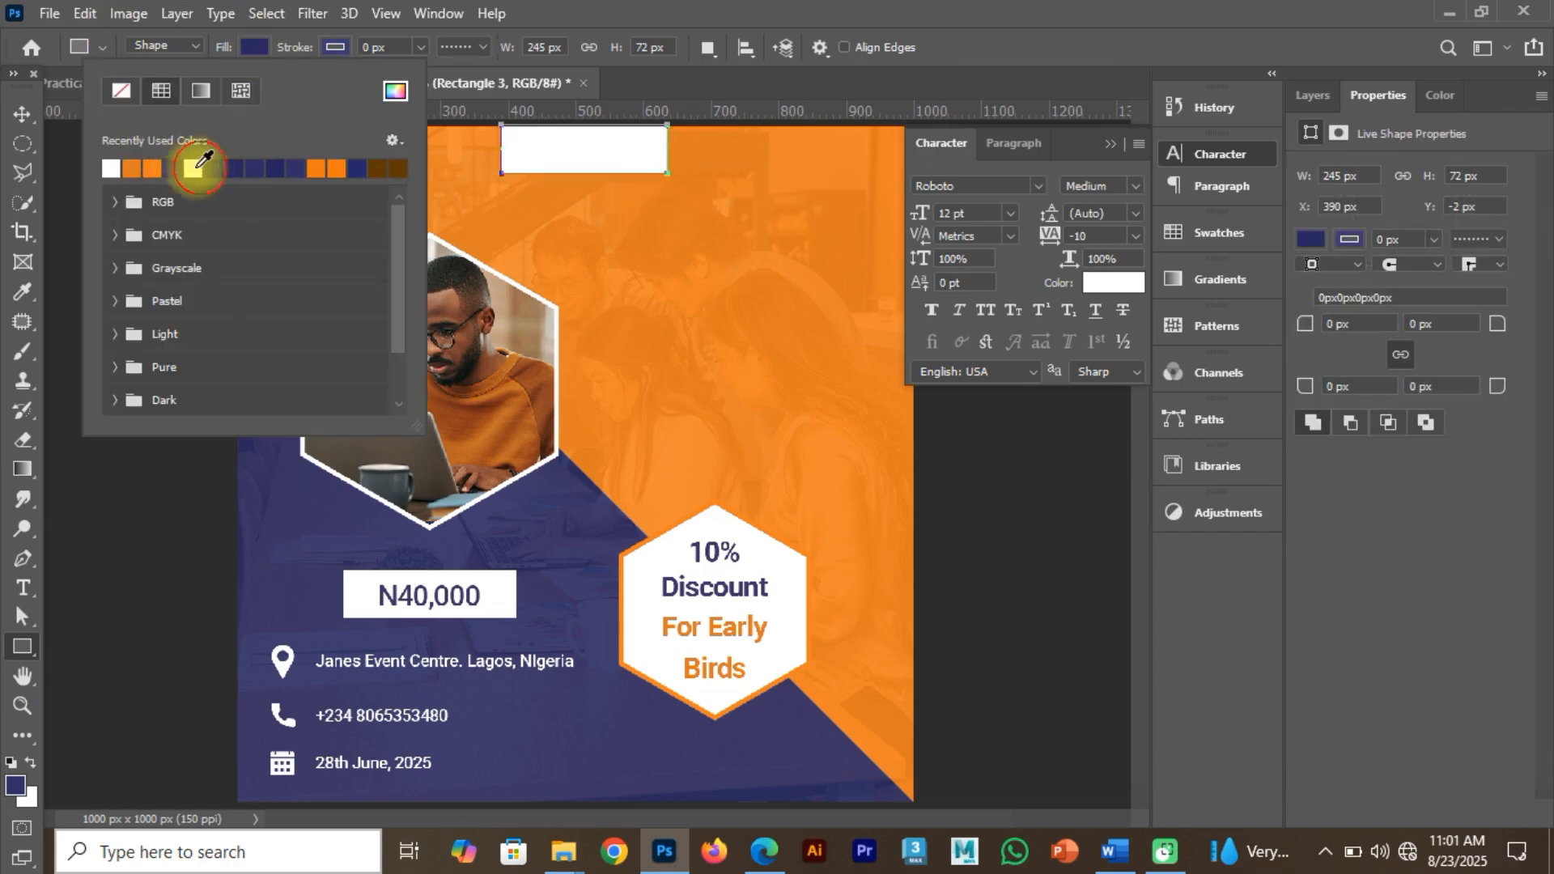
click(20, 111)
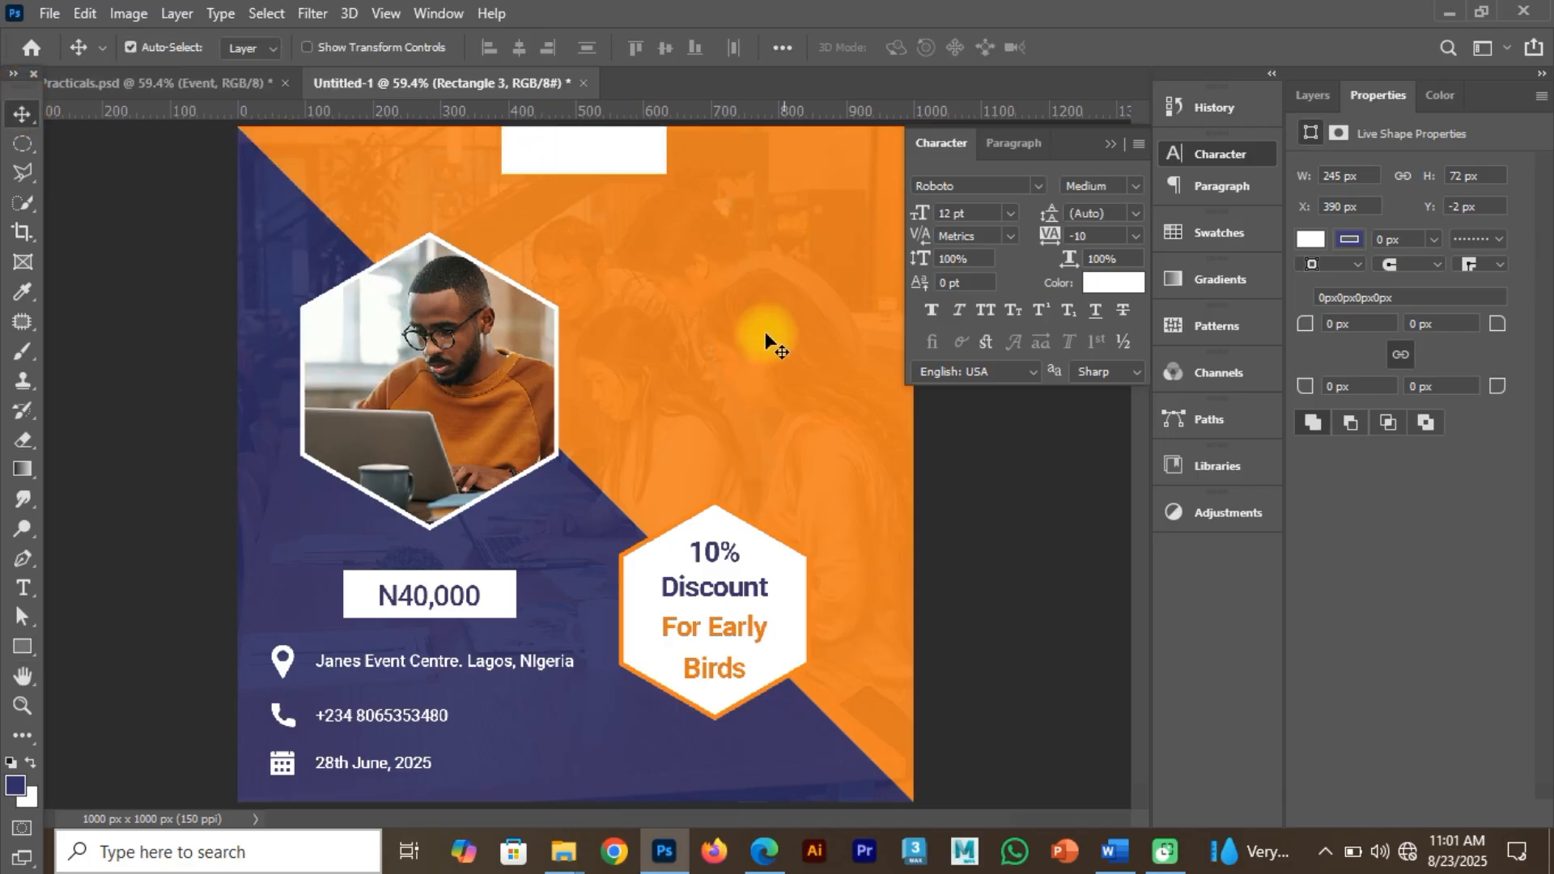
Place the Cre8tiverse PNG logo from the Icons folder, scaled to about 46 x 51 px, inside the white box's left end.
click(544, 856)
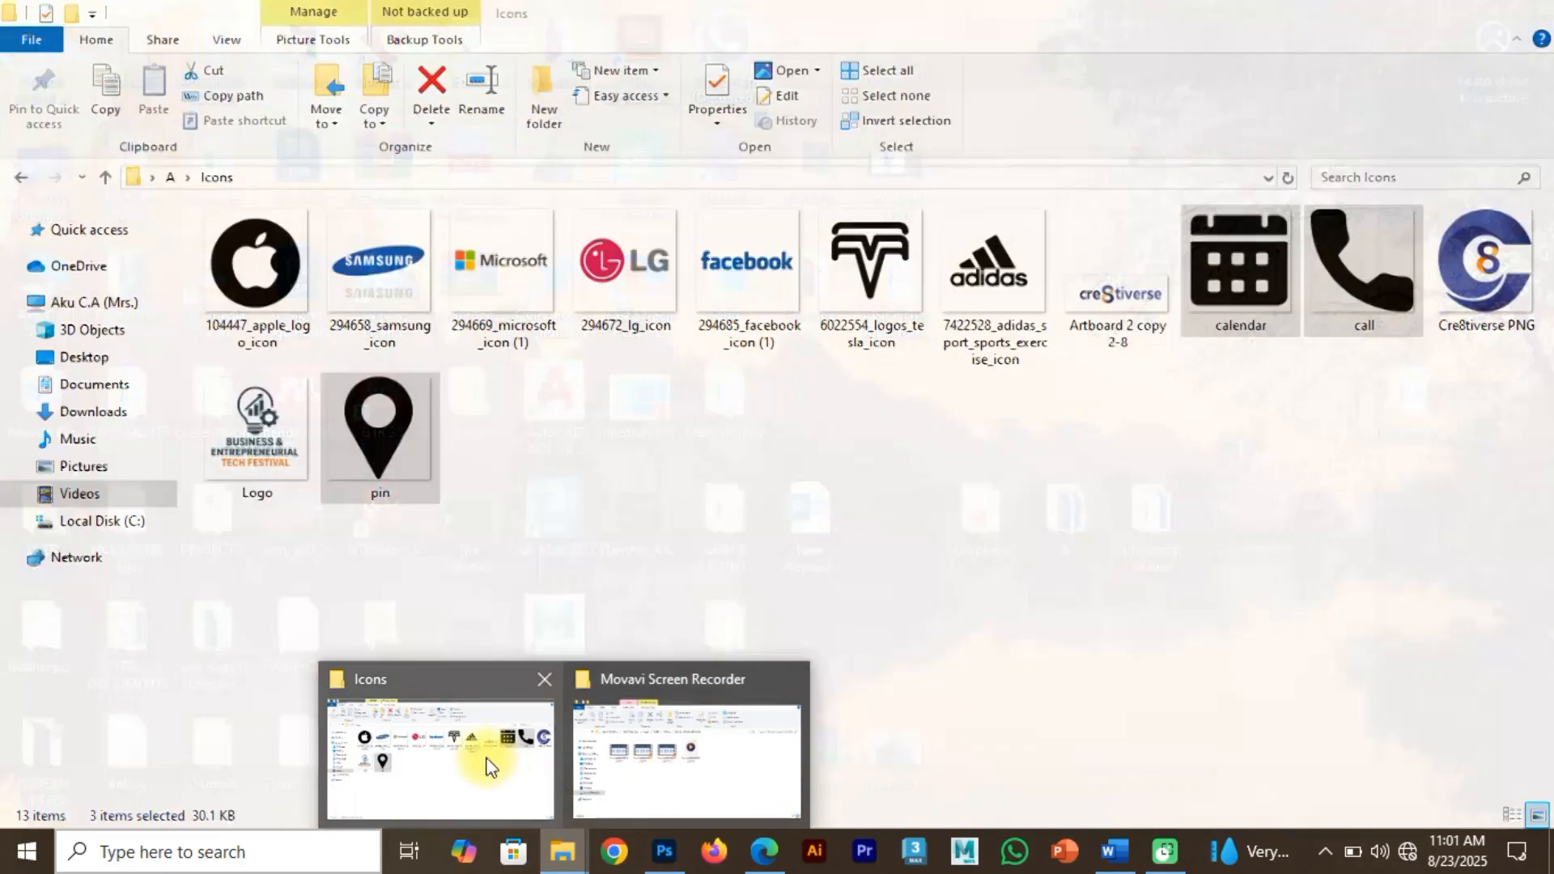
click(486, 756)
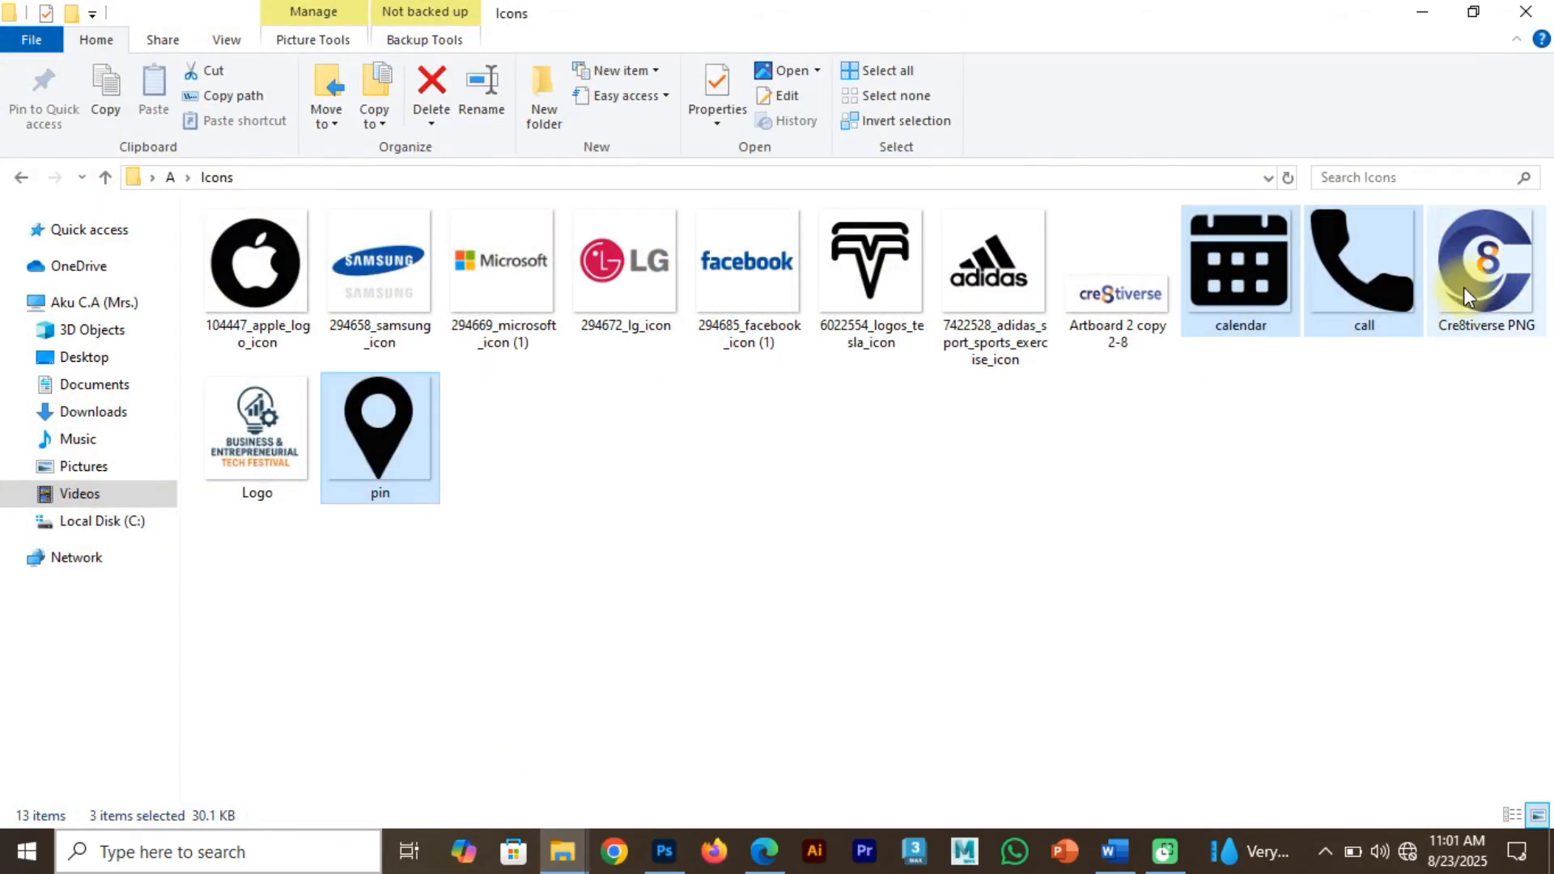
drag(1474, 293, 644, 457)
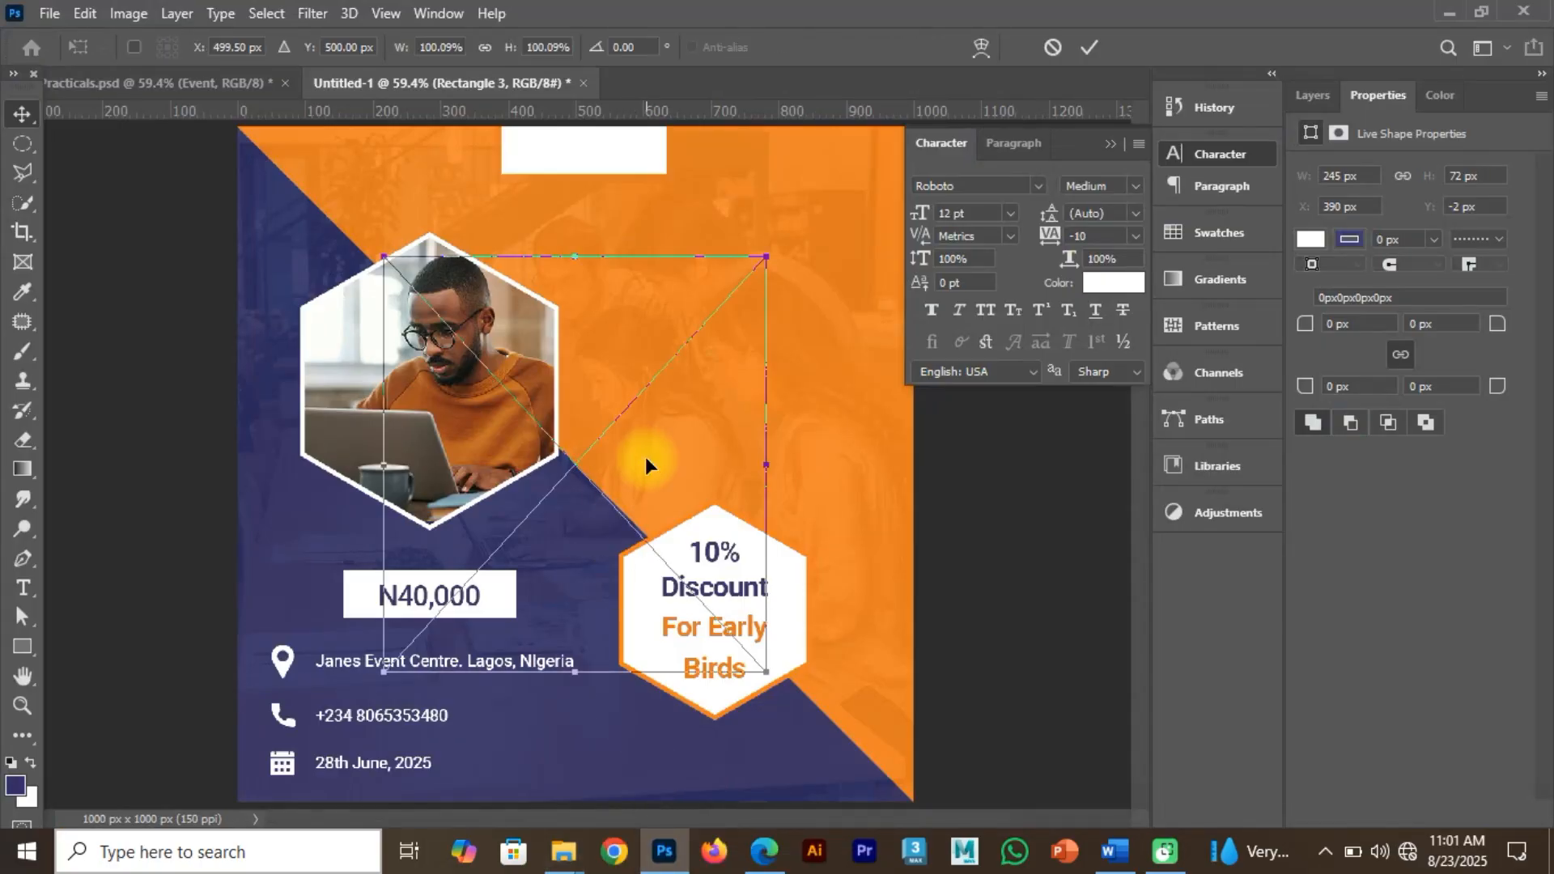
drag(762, 257, 586, 441)
drag(570, 293, 540, 170)
drag(558, 236, 534, 215)
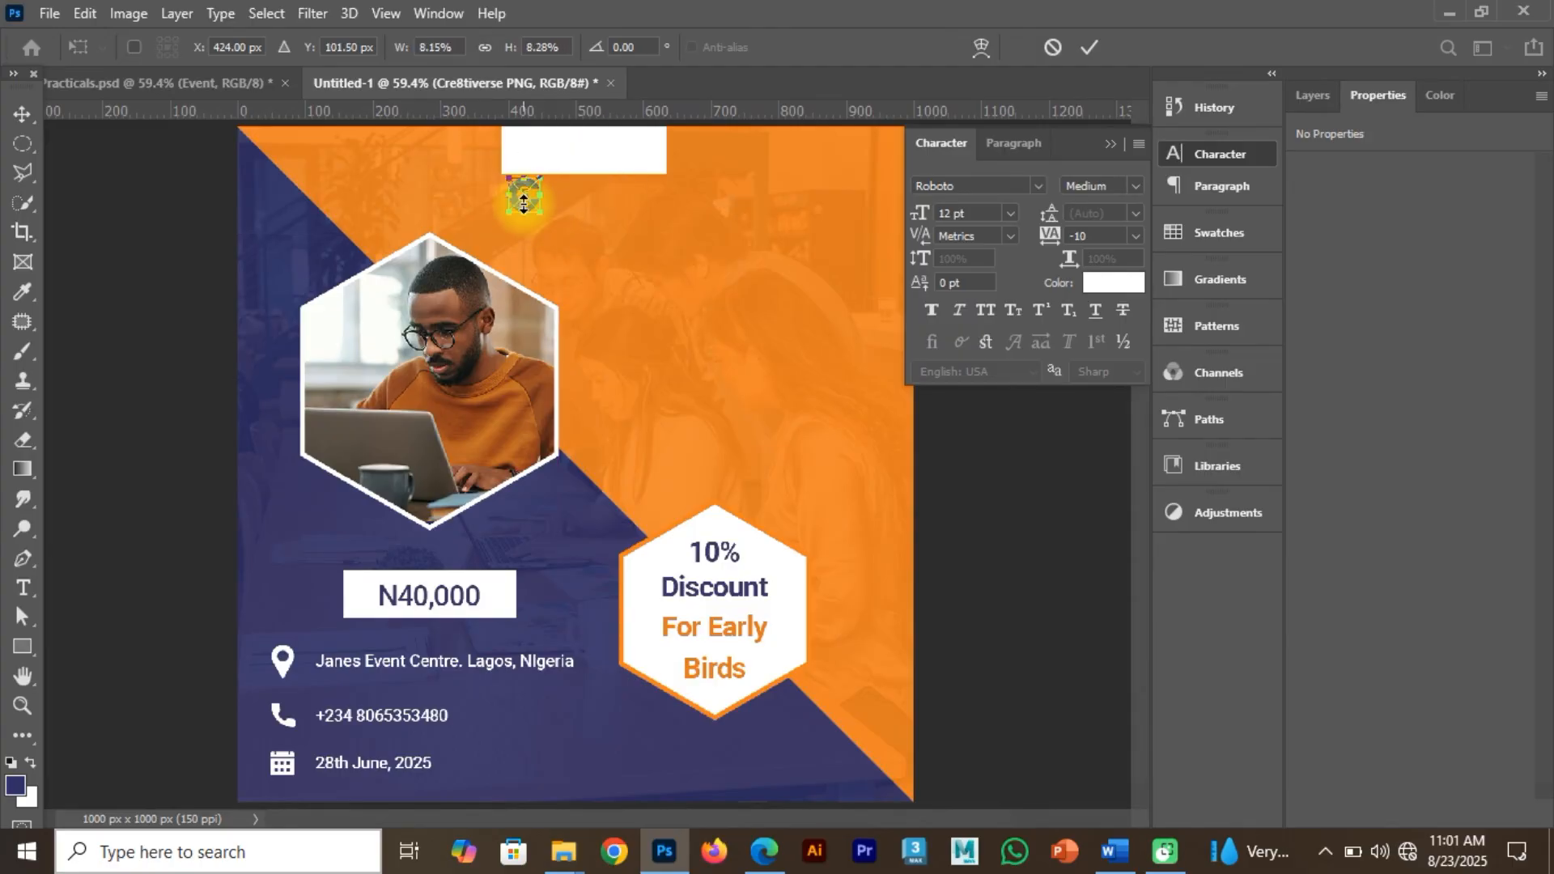
click(1085, 46)
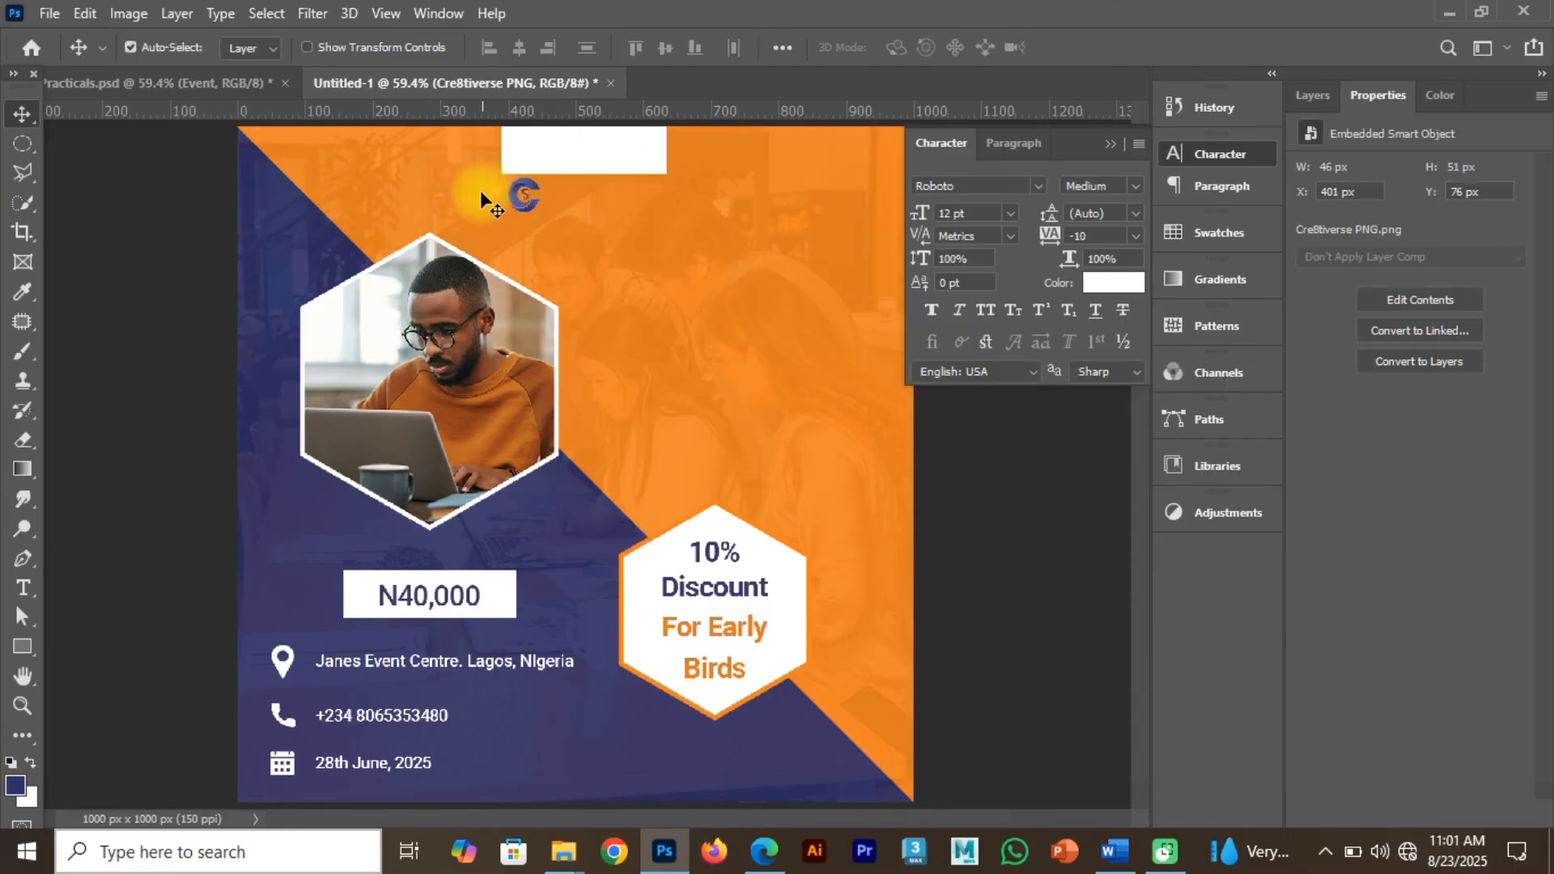
drag(533, 190, 531, 164)
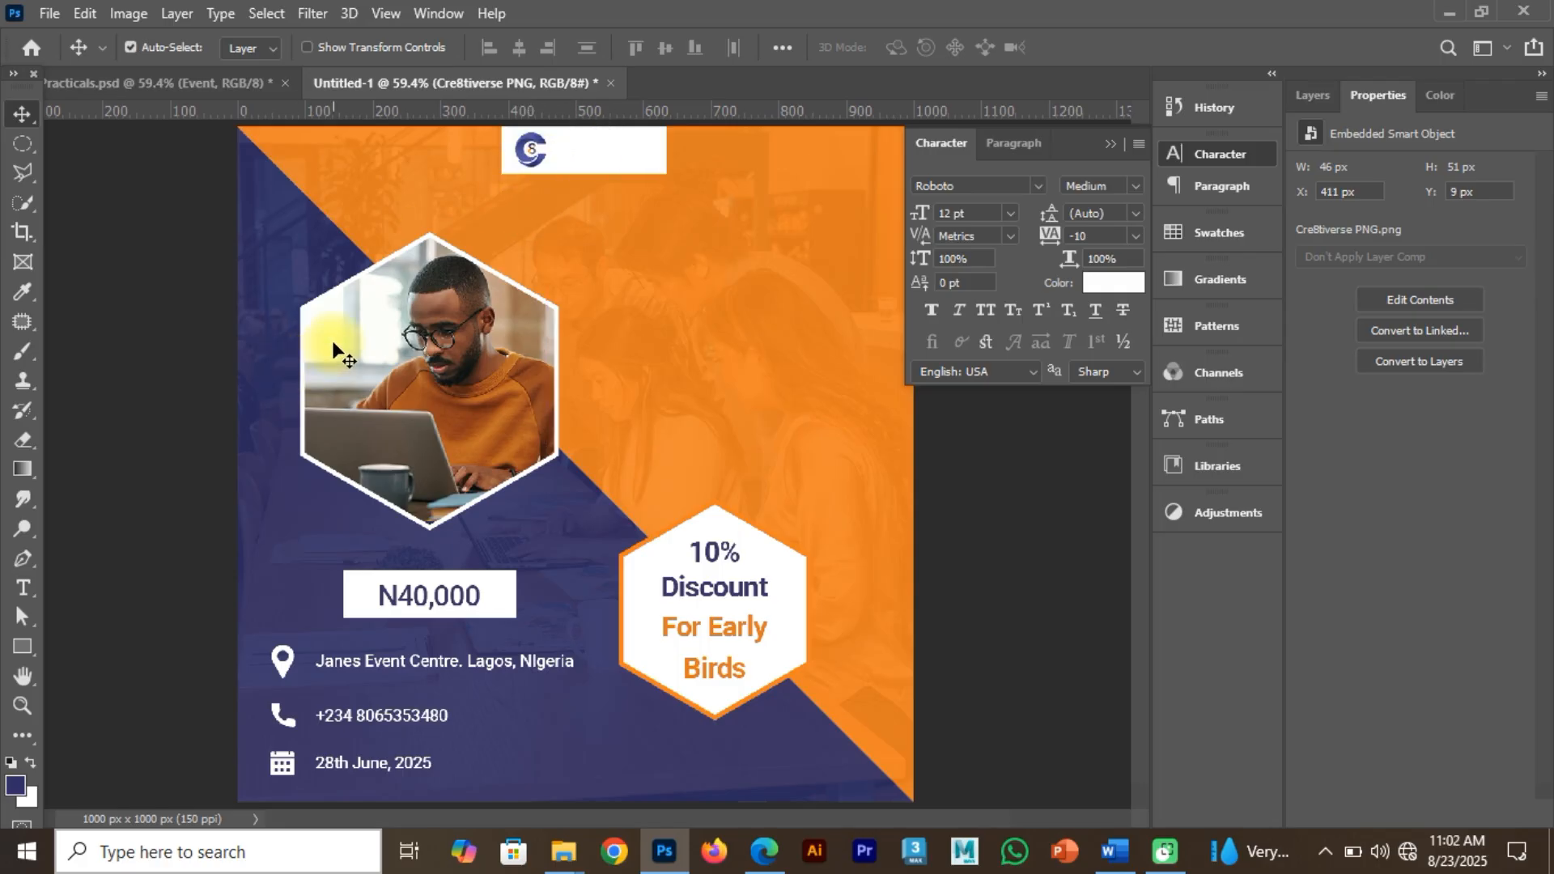
Add the text DIGITALS on the orange area just below the white logo box.
key(t)
click(559, 226)
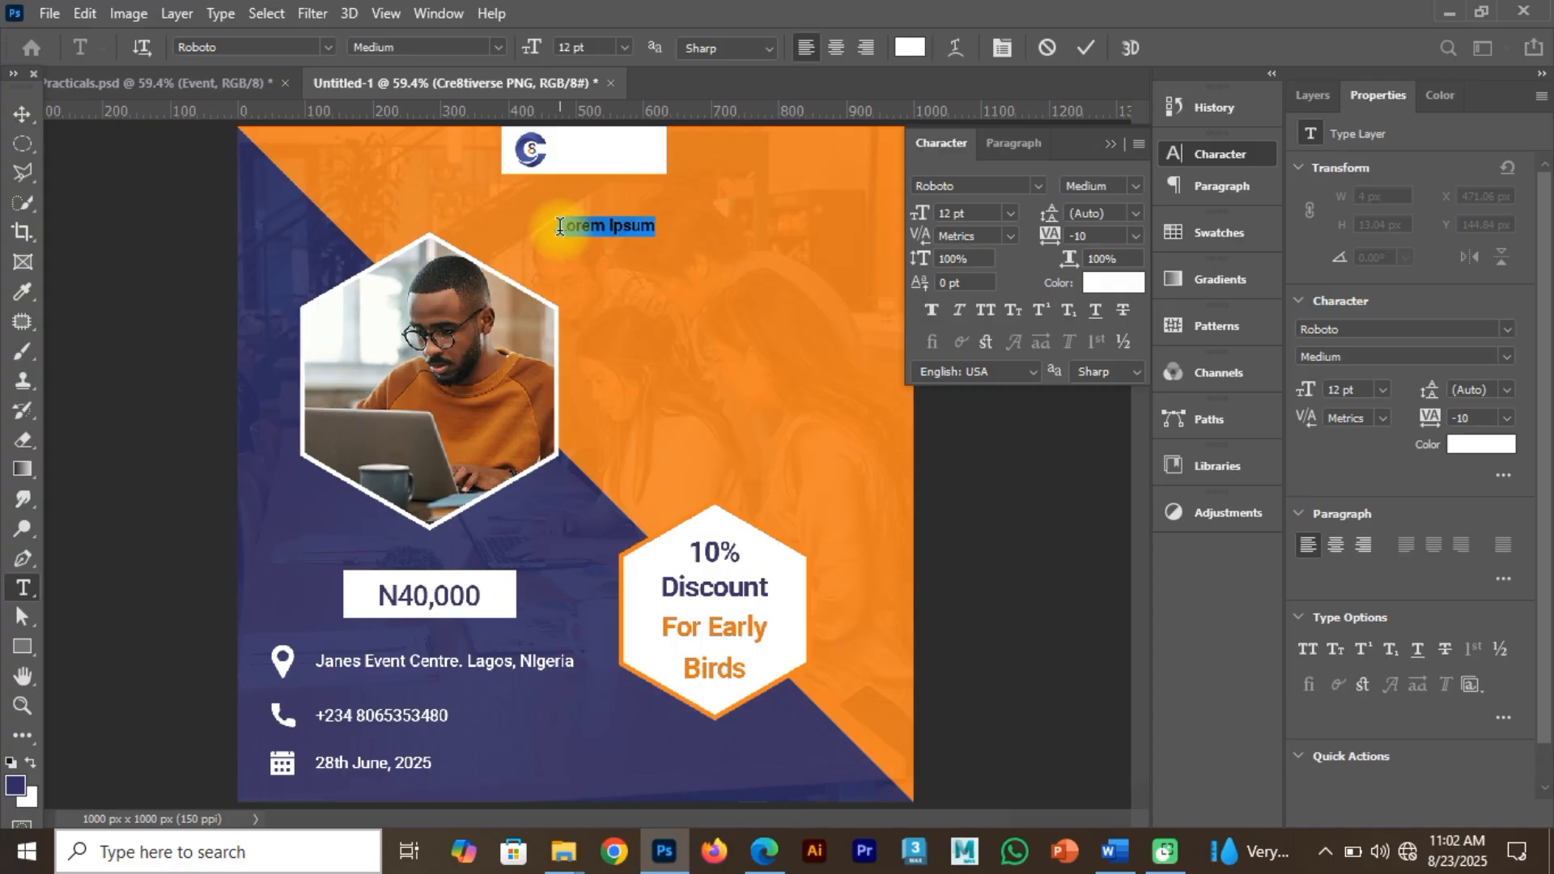
key(BackSpace)
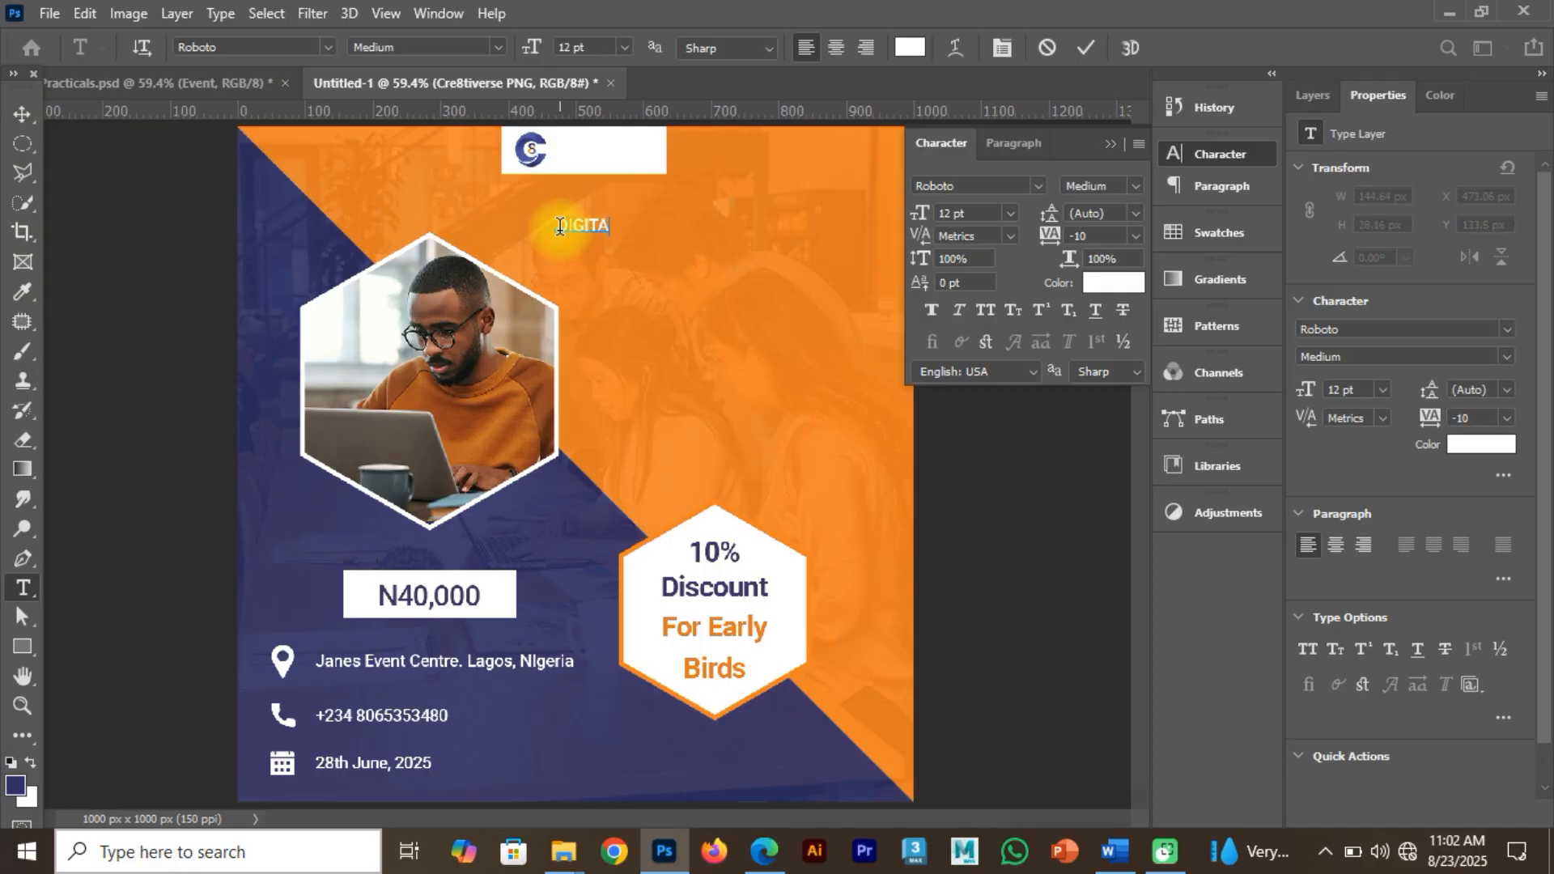
click(1076, 48)
Check the font of the reference's DIGITALS text and set the new DIGITALS text to Anton Regular.
click(967, 186)
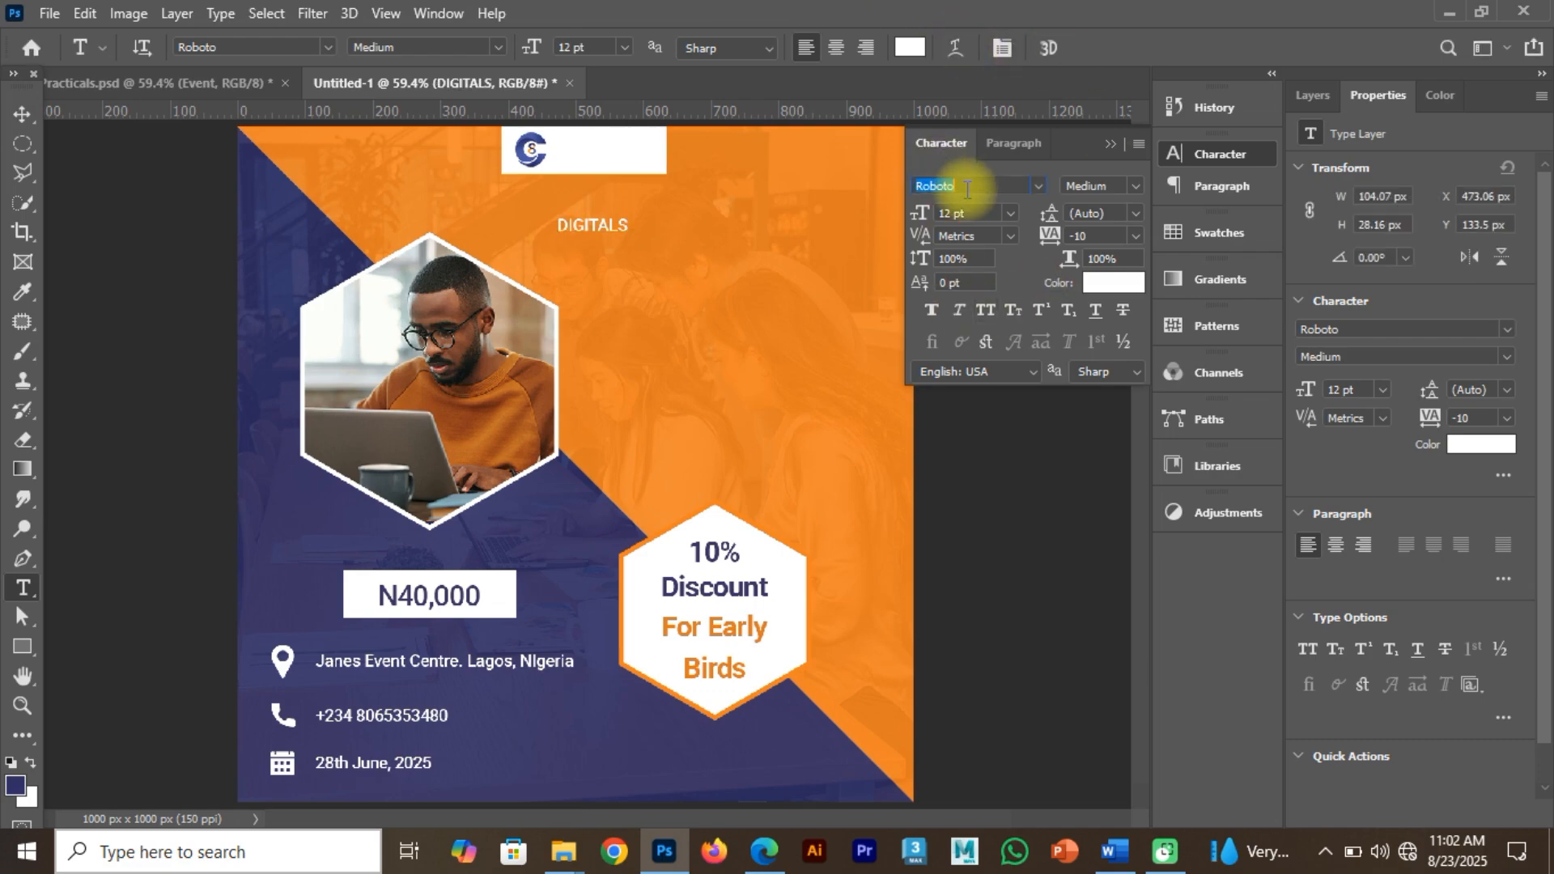
click(227, 94)
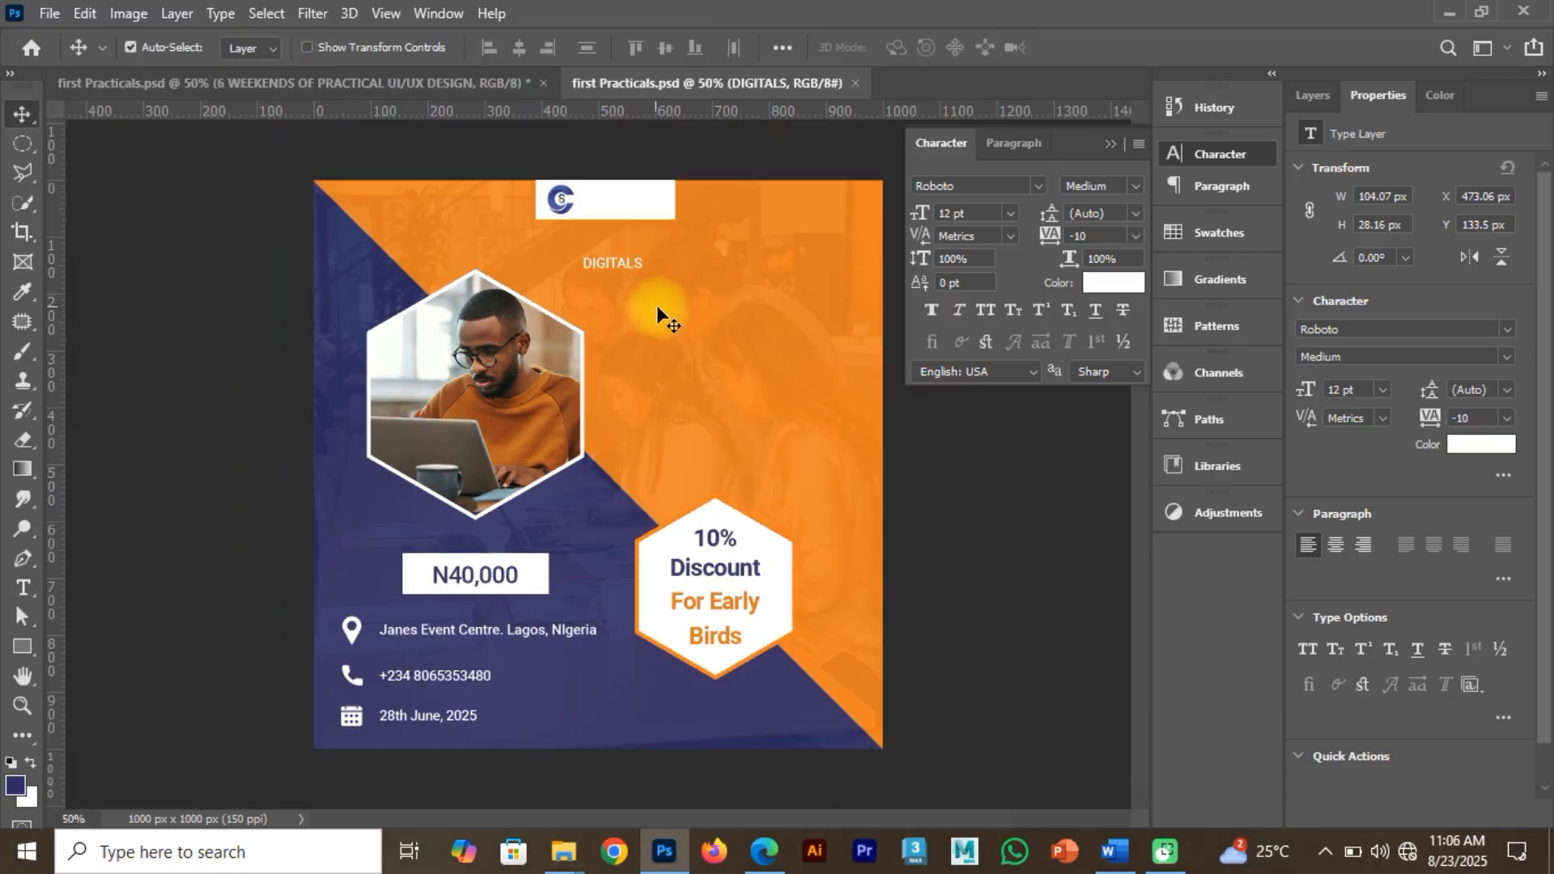
click(404, 83)
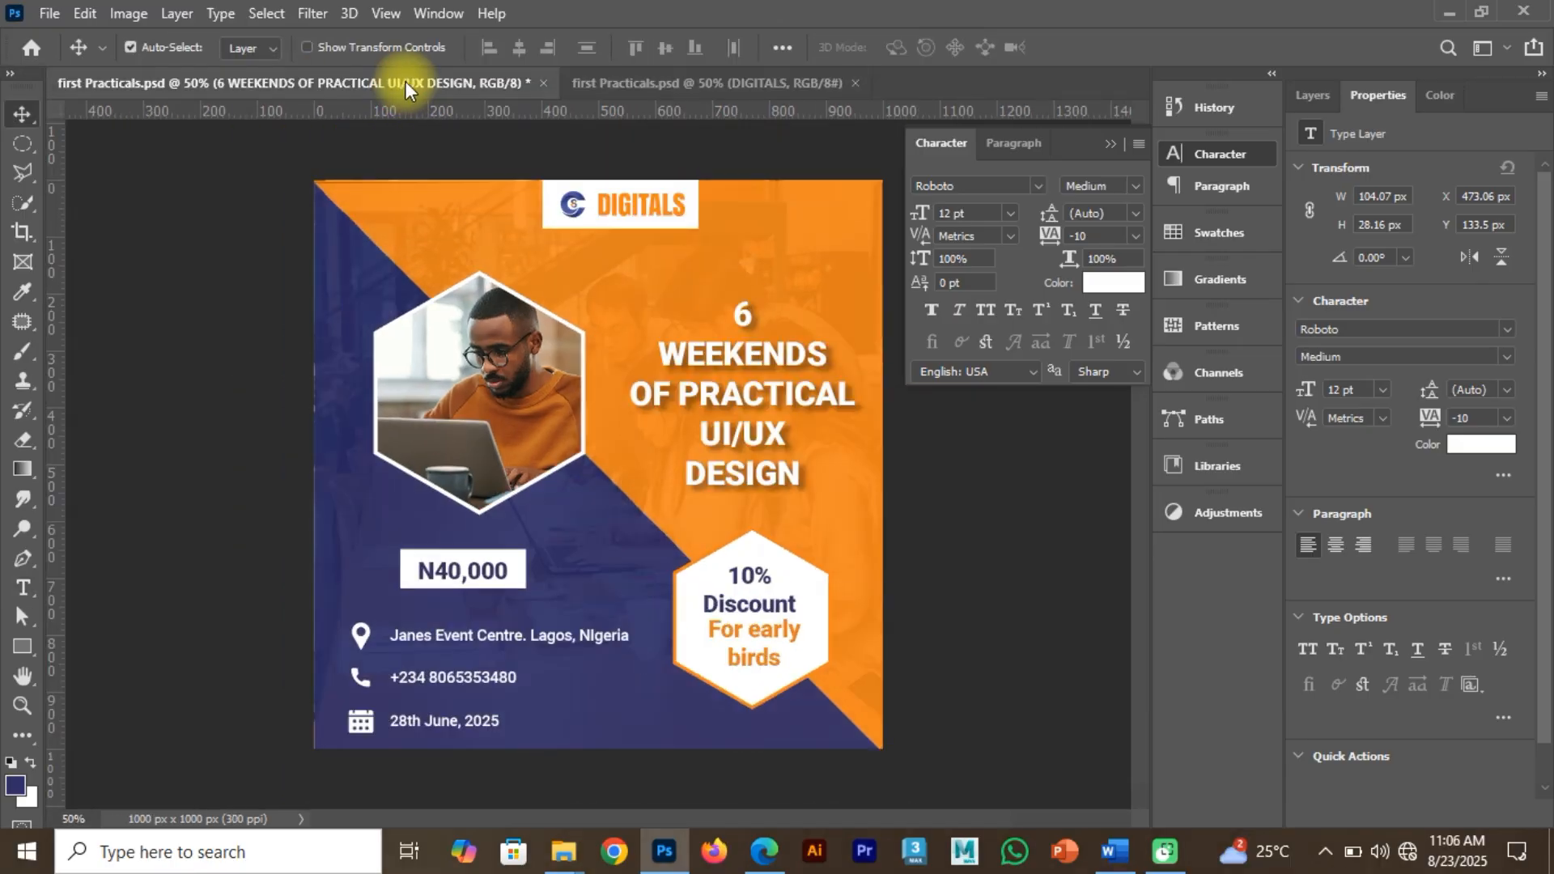
click(607, 207)
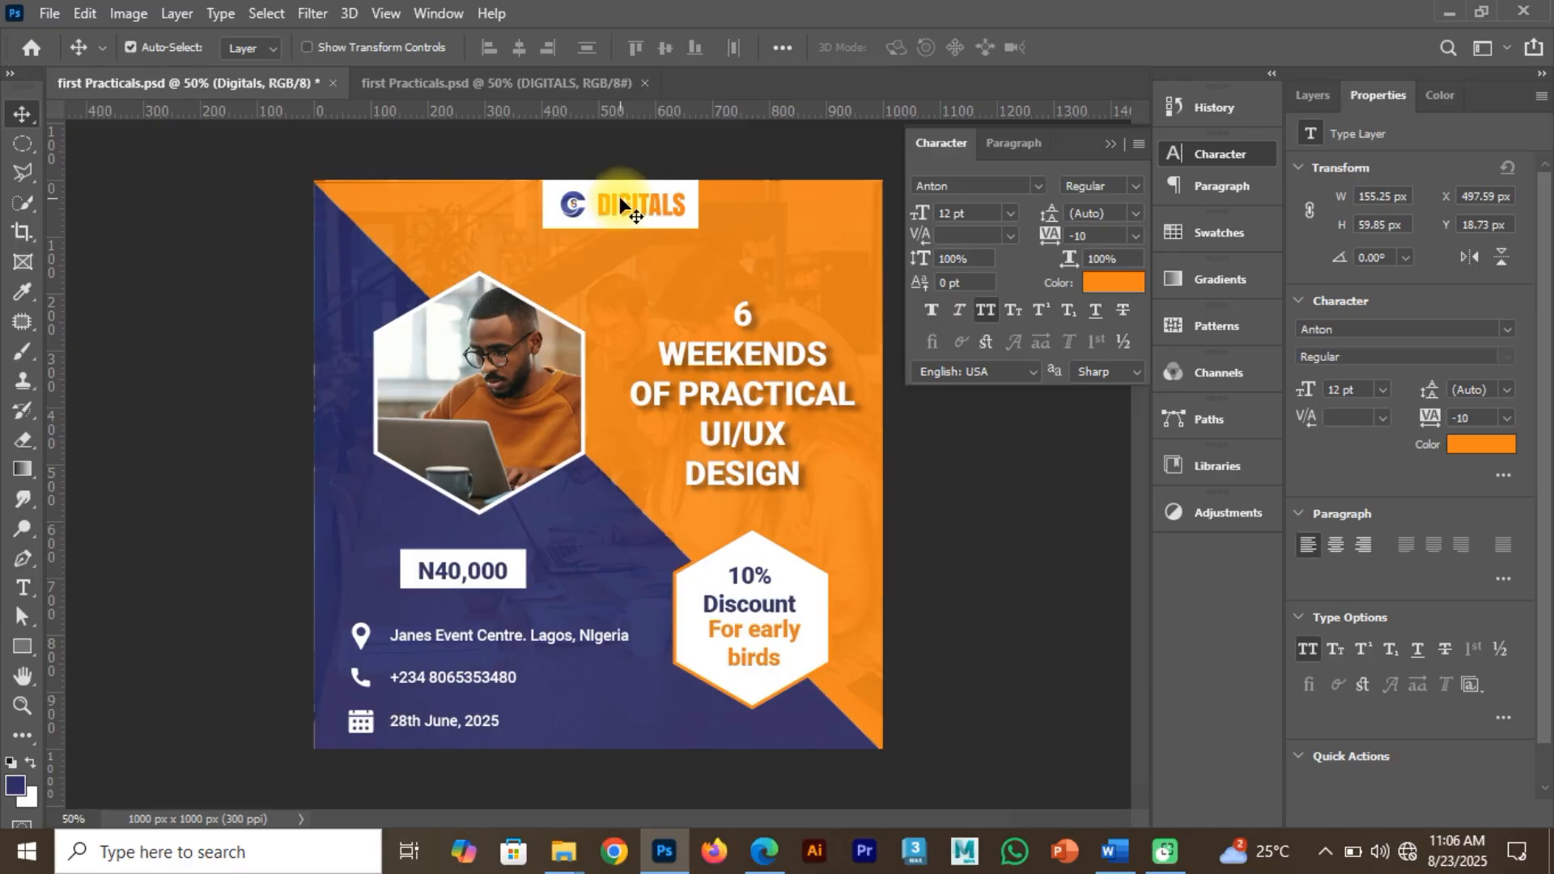
click(495, 82)
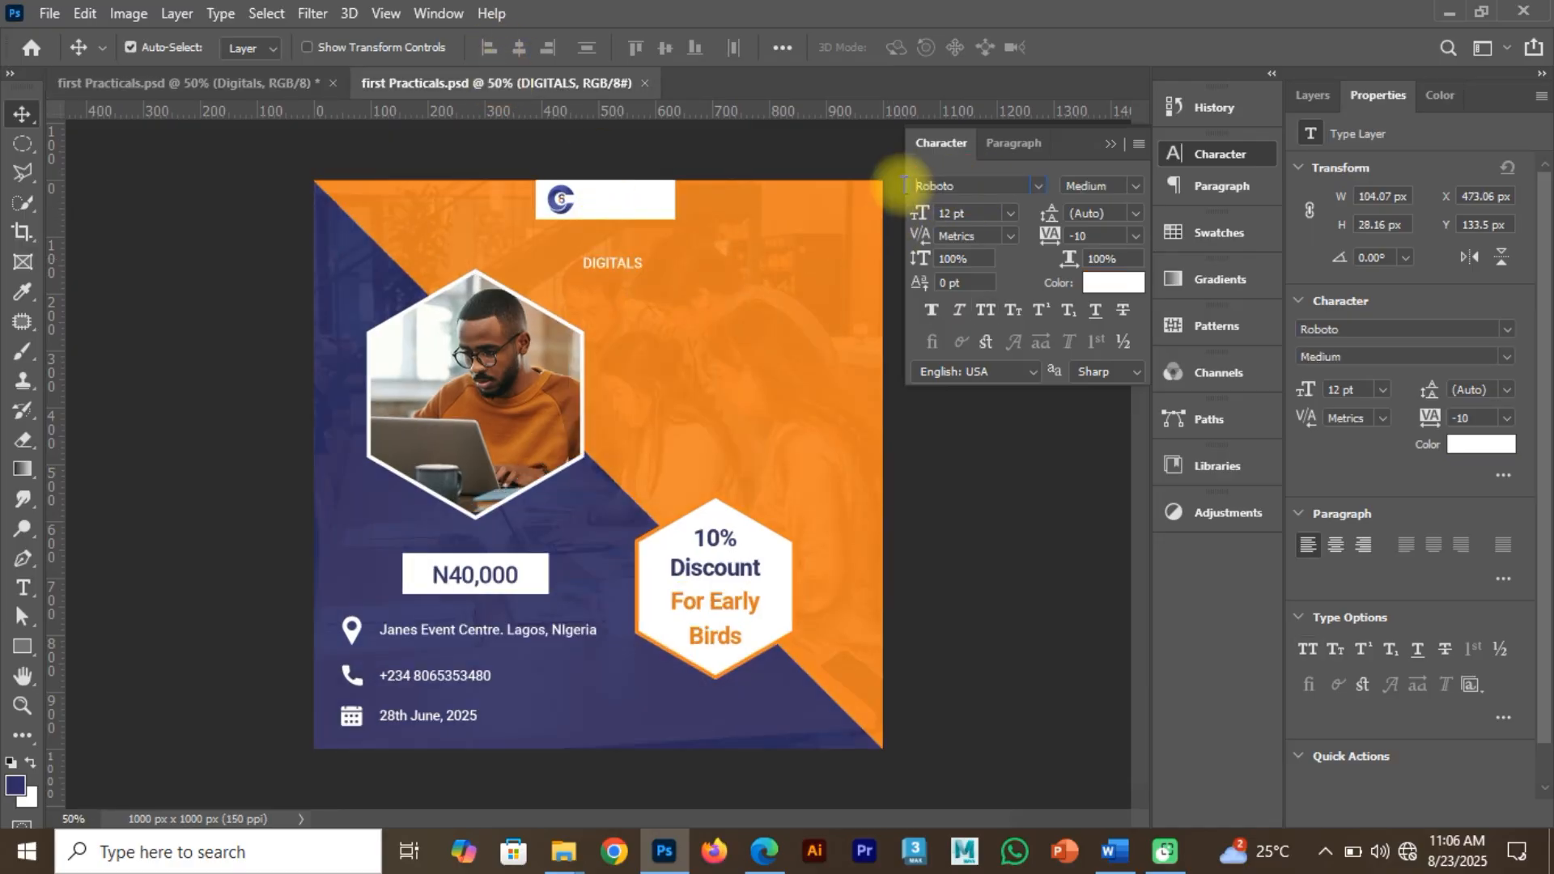
click(969, 183)
text(anton)
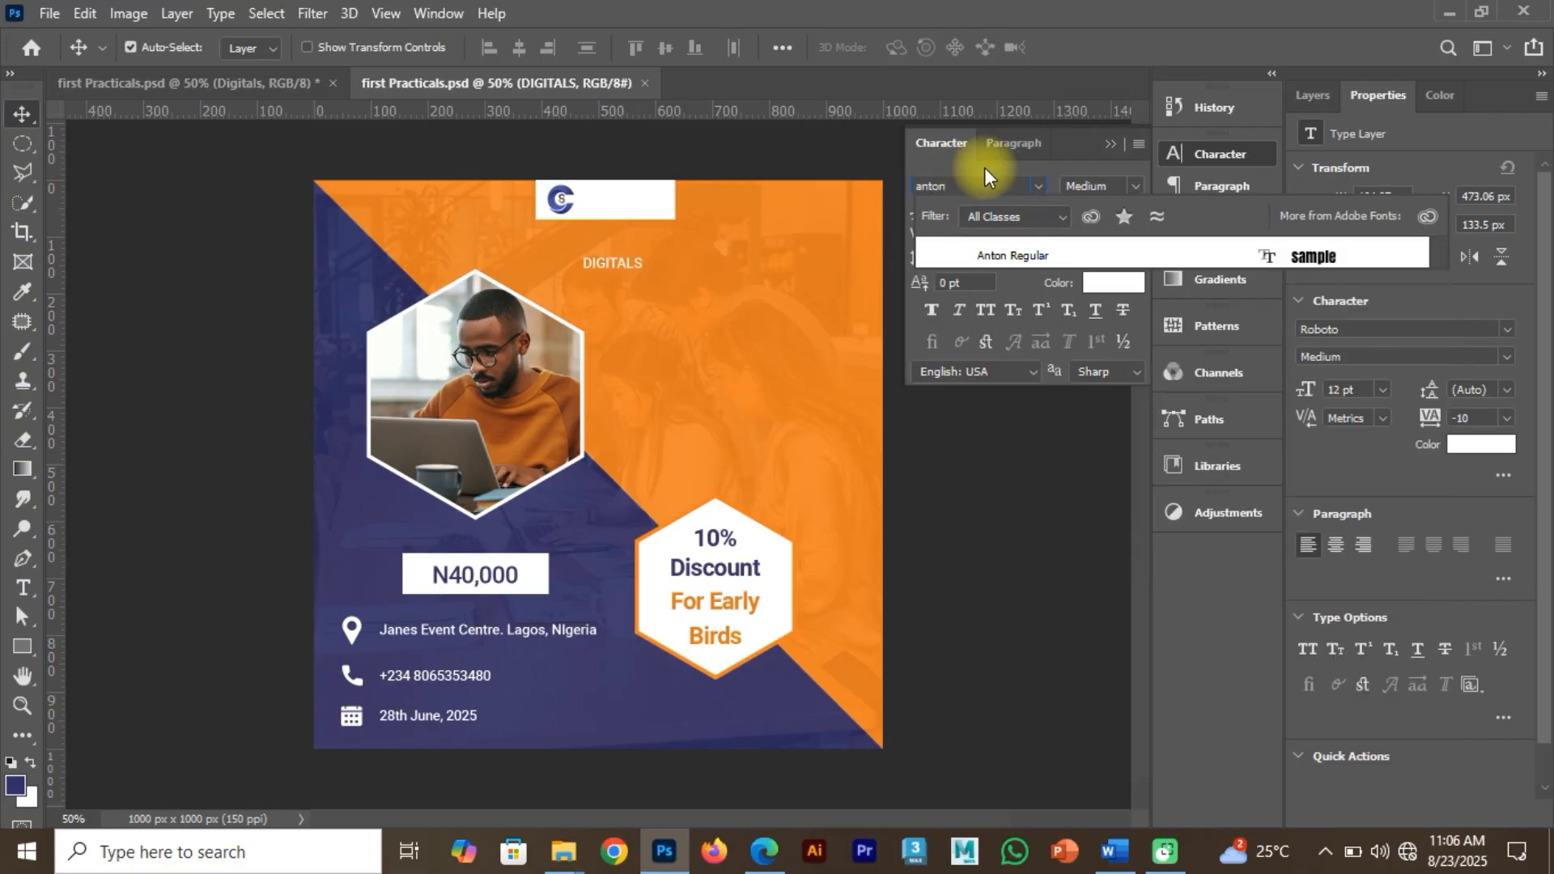
click(1008, 256)
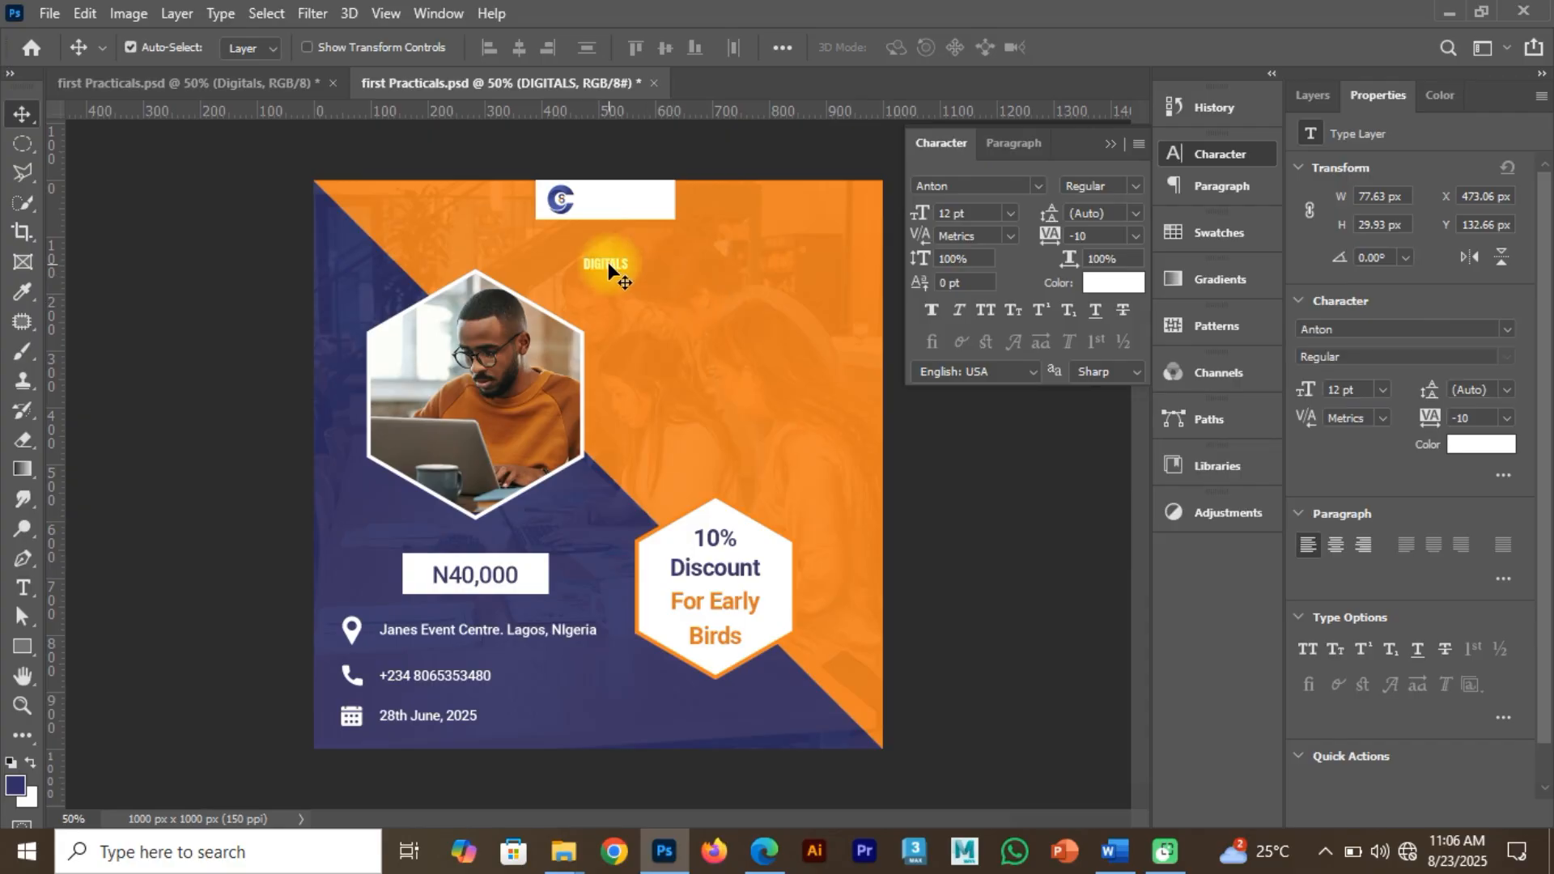
Compare the DIGITALS text with the reference and set its font size to 17 pt in the new flyer.
click(280, 84)
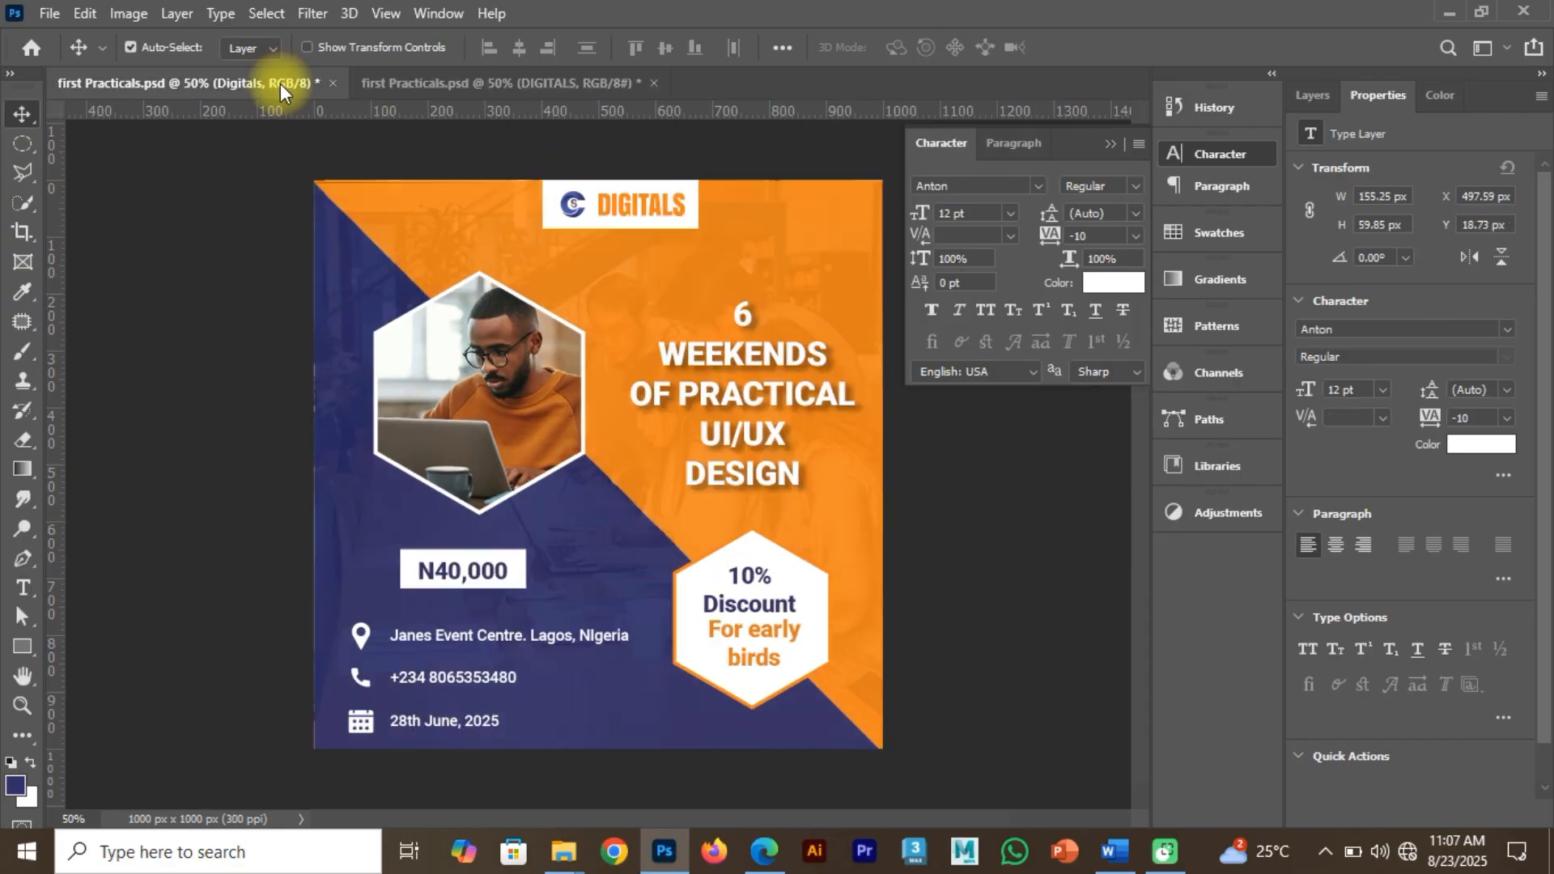
click(464, 86)
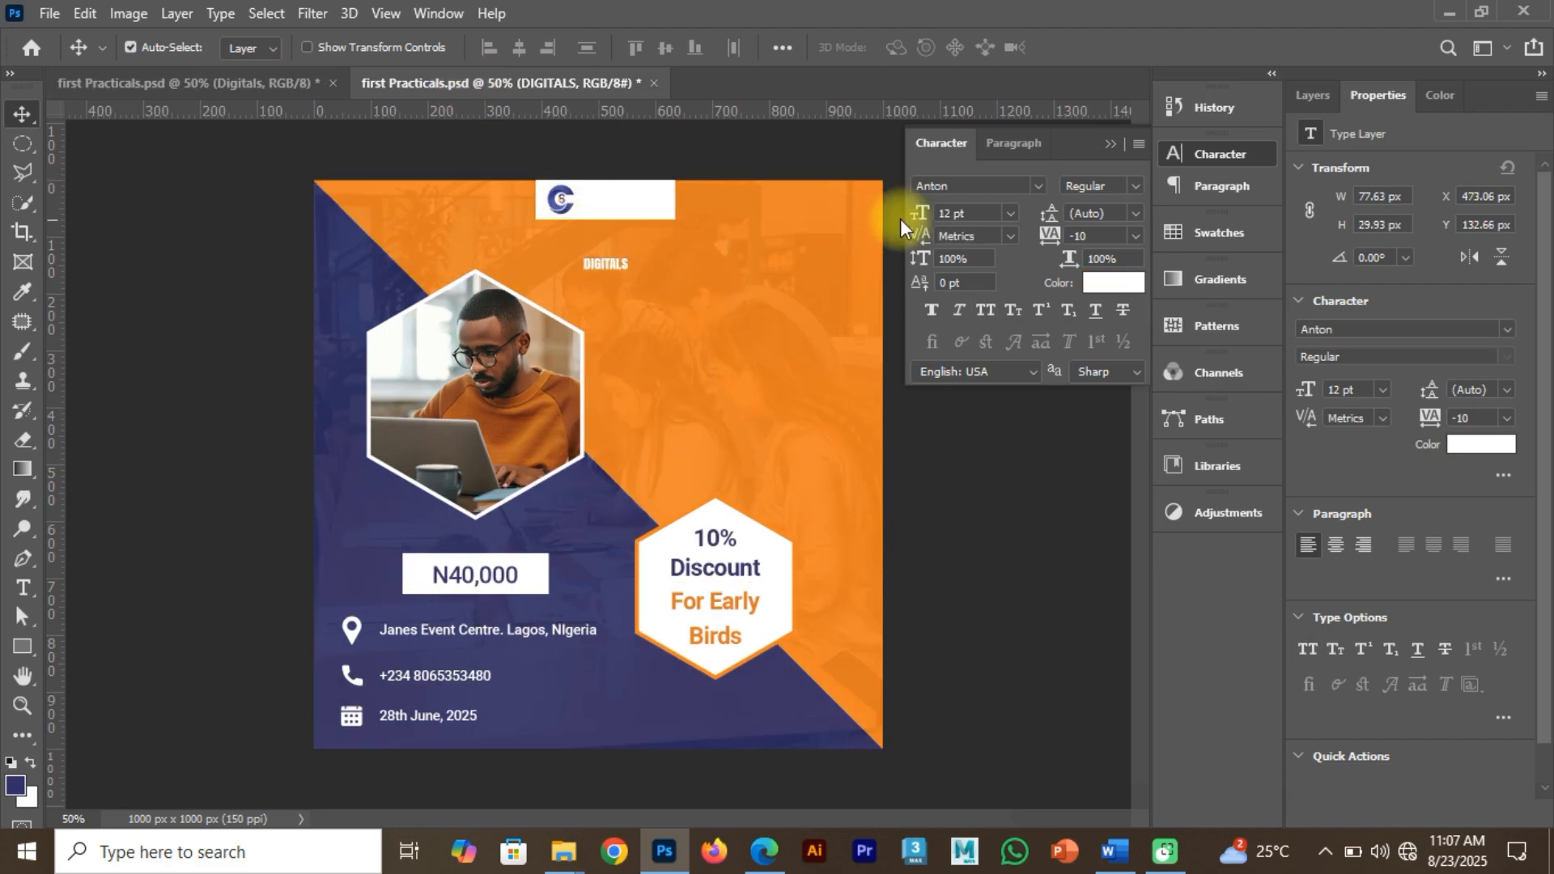
click(971, 213)
text(17)
key(Return)
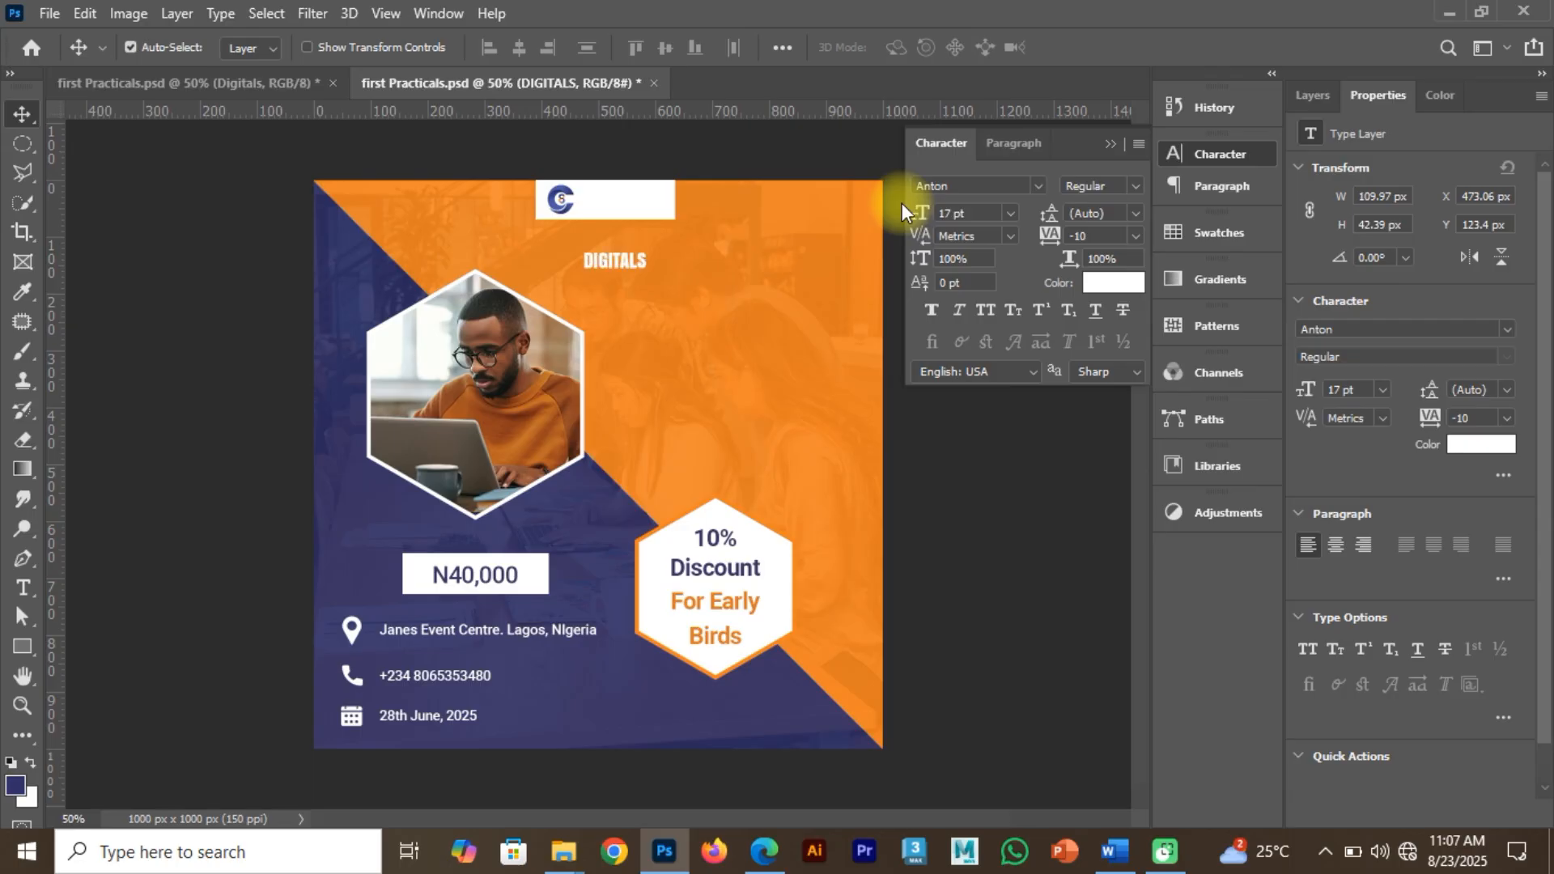
Try a font size of 28 pt for the DIGITALS text.
click(609, 254)
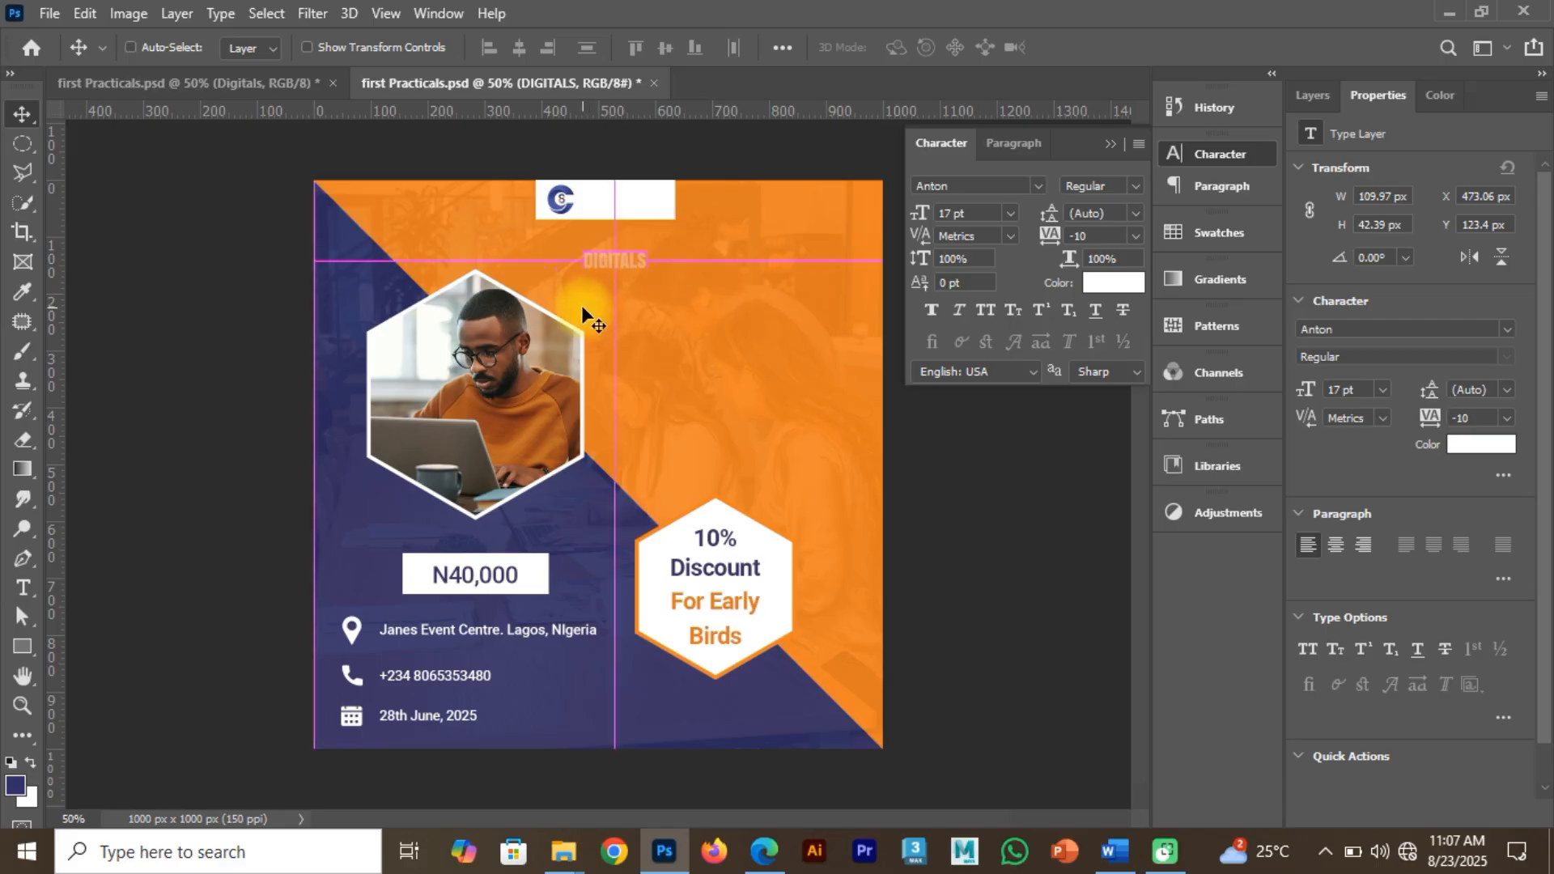
key(ctrl+z)
ctrl+click(614, 263)
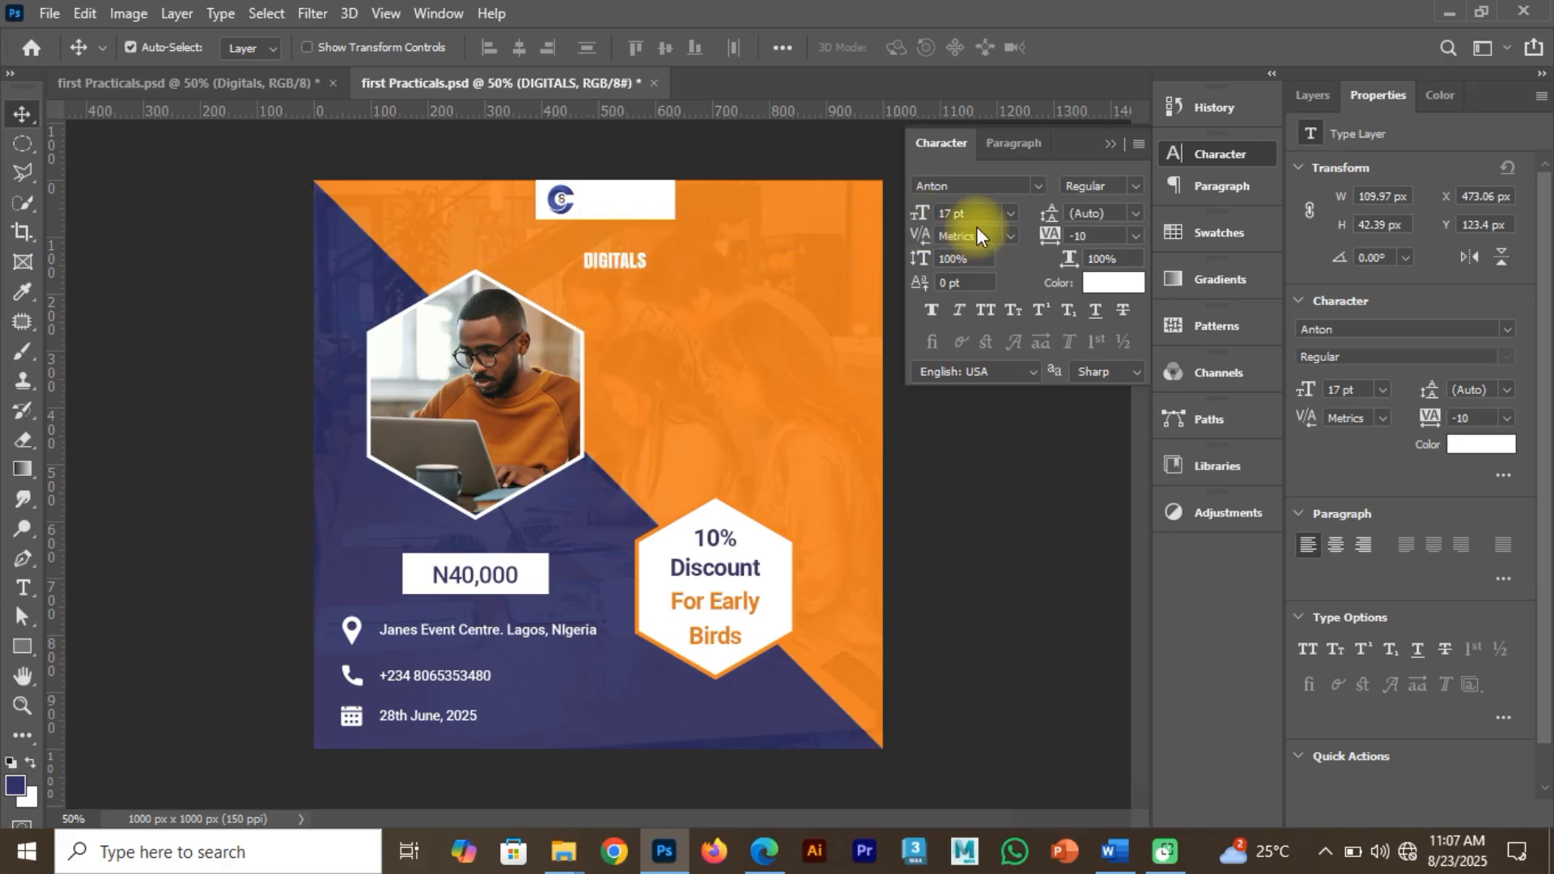
click(921, 214)
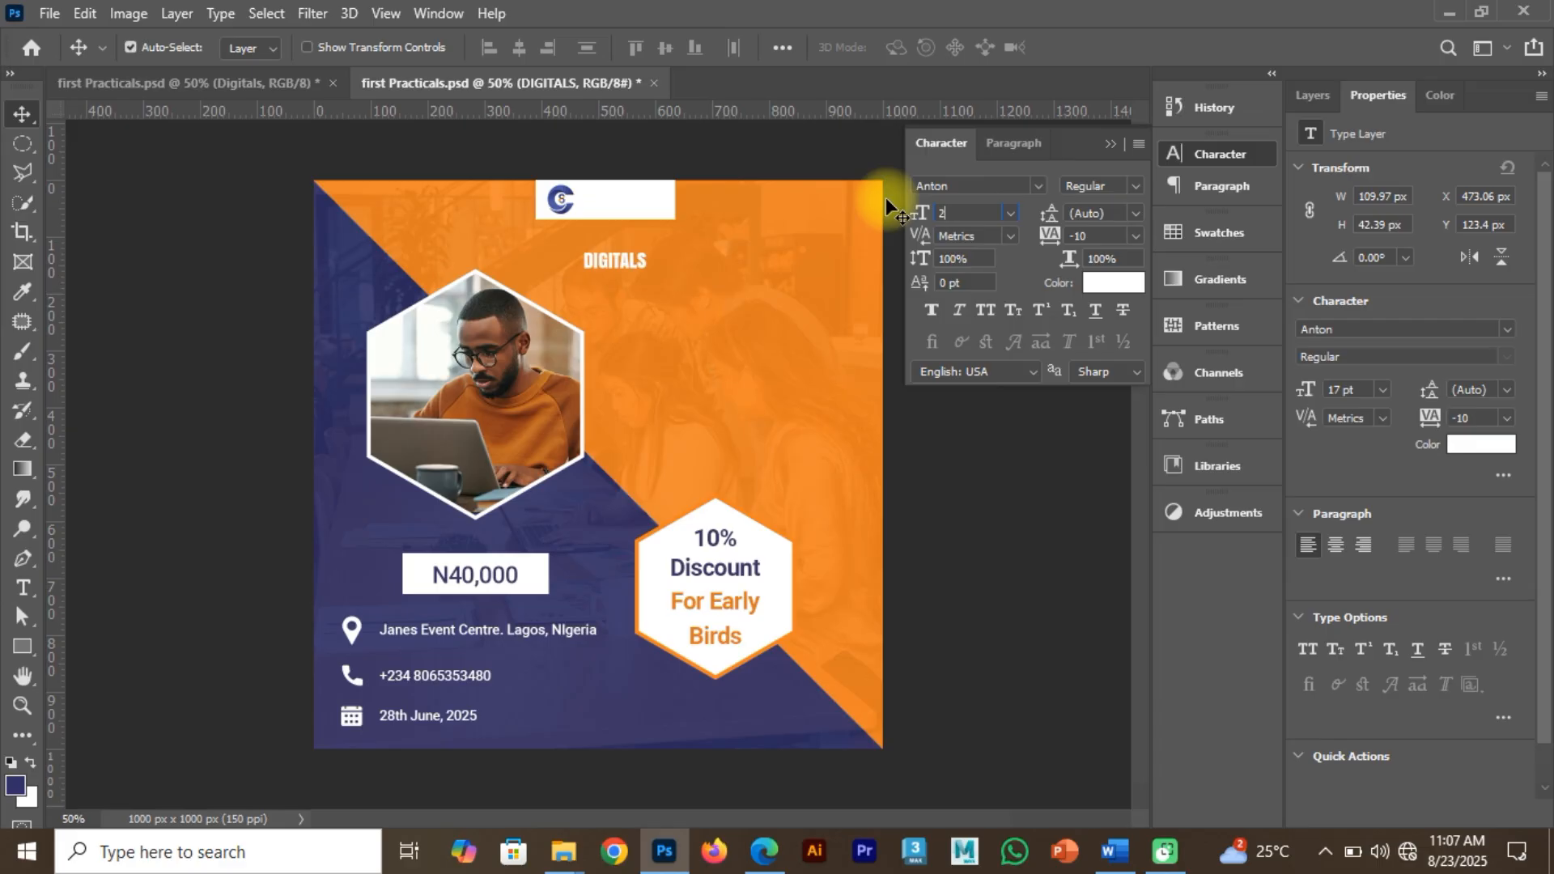
key(Return)
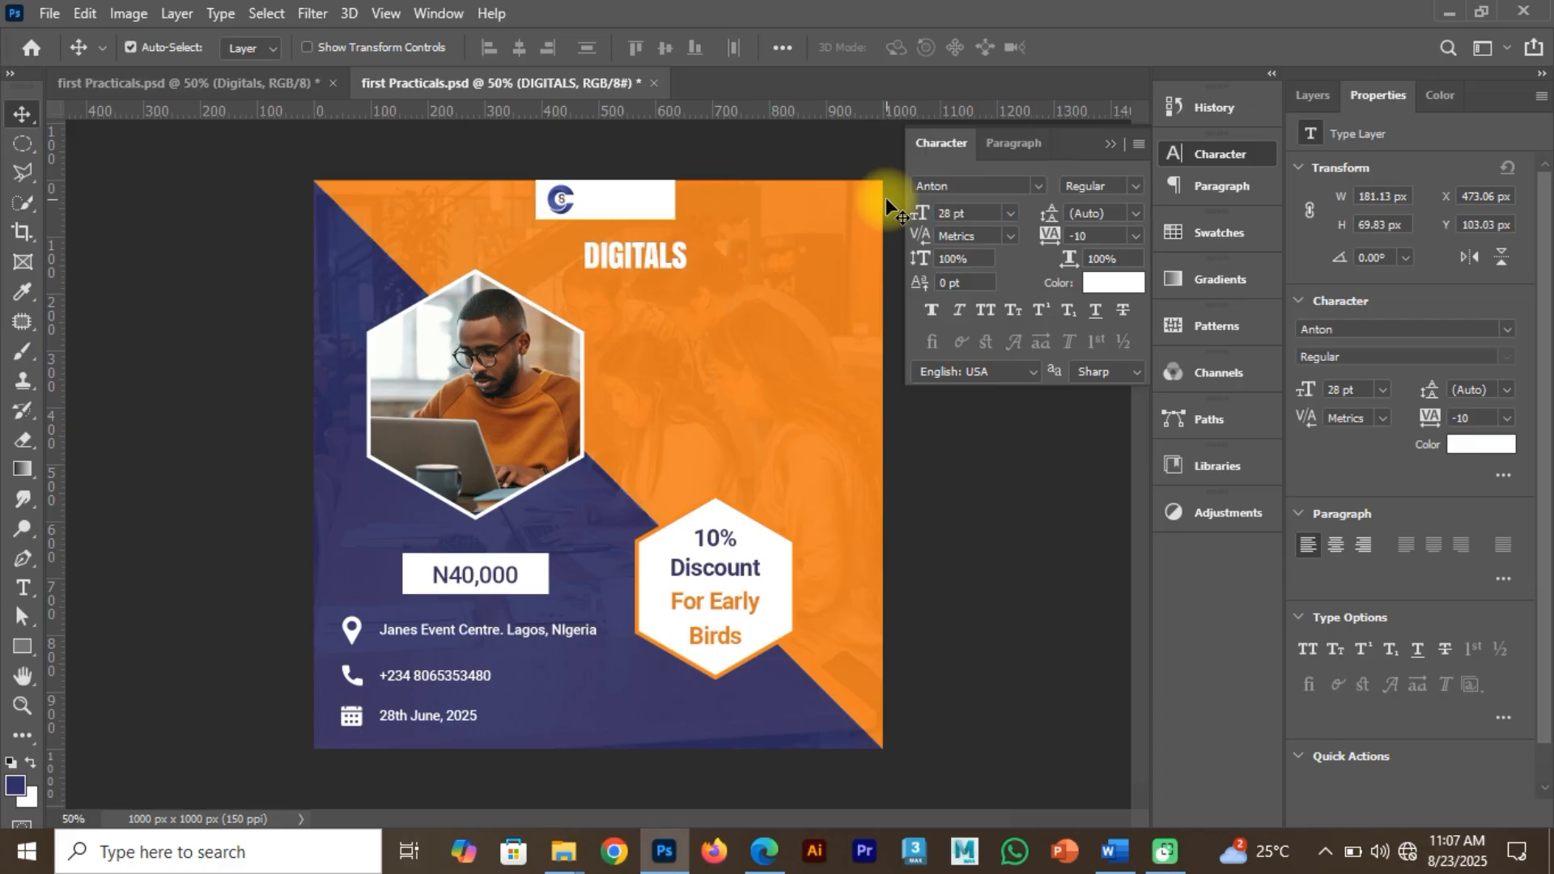
Recolour the DIGITALS text with the background's orange (e2791e) and move it into the white box beside the logo.
click(1099, 282)
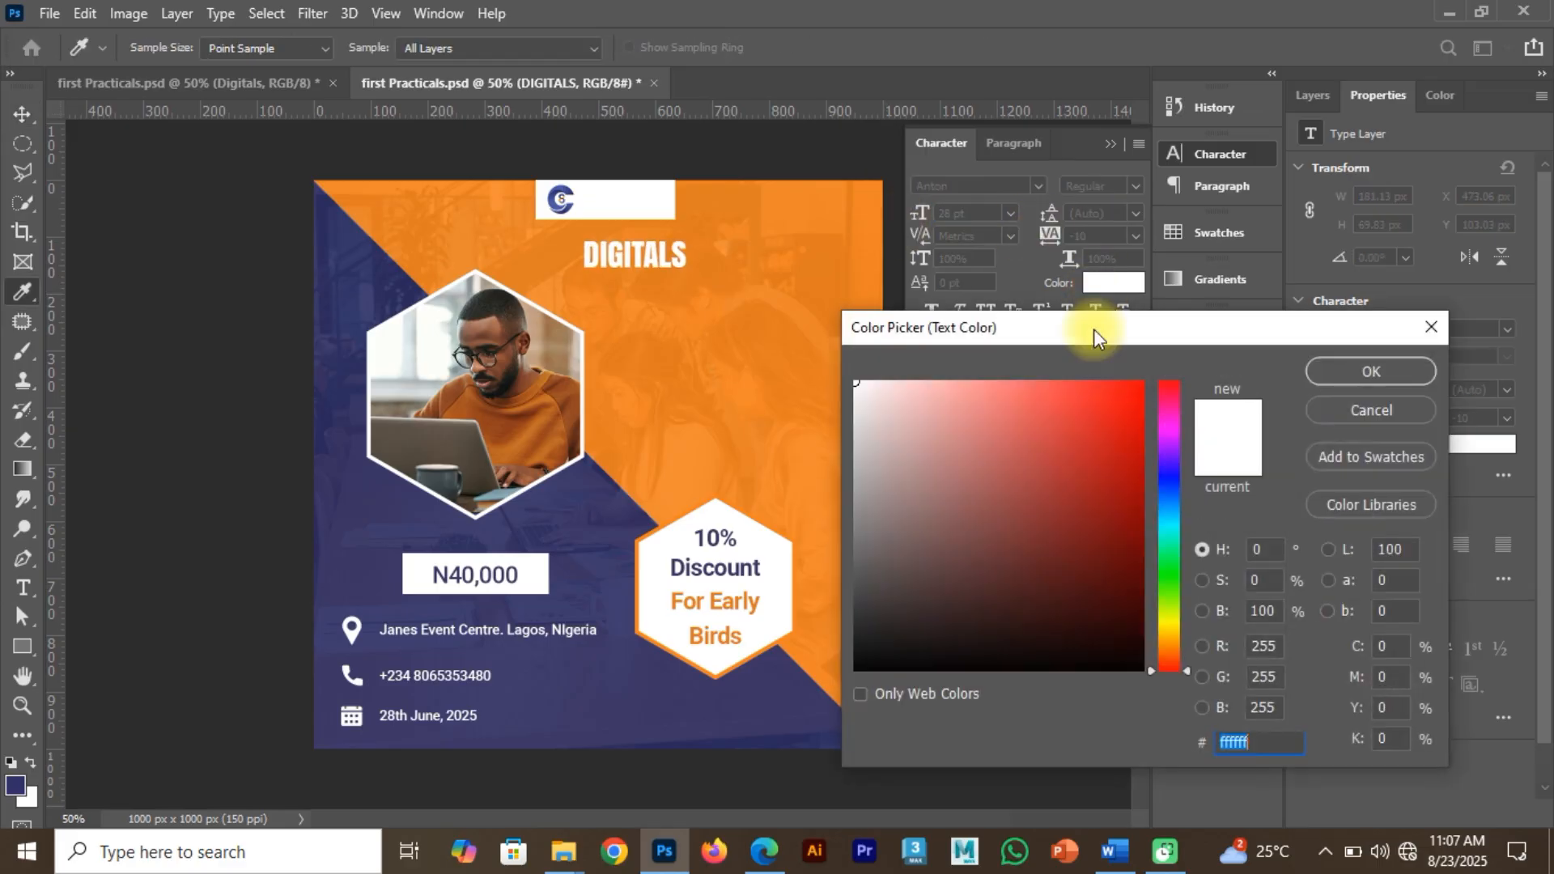
click(752, 360)
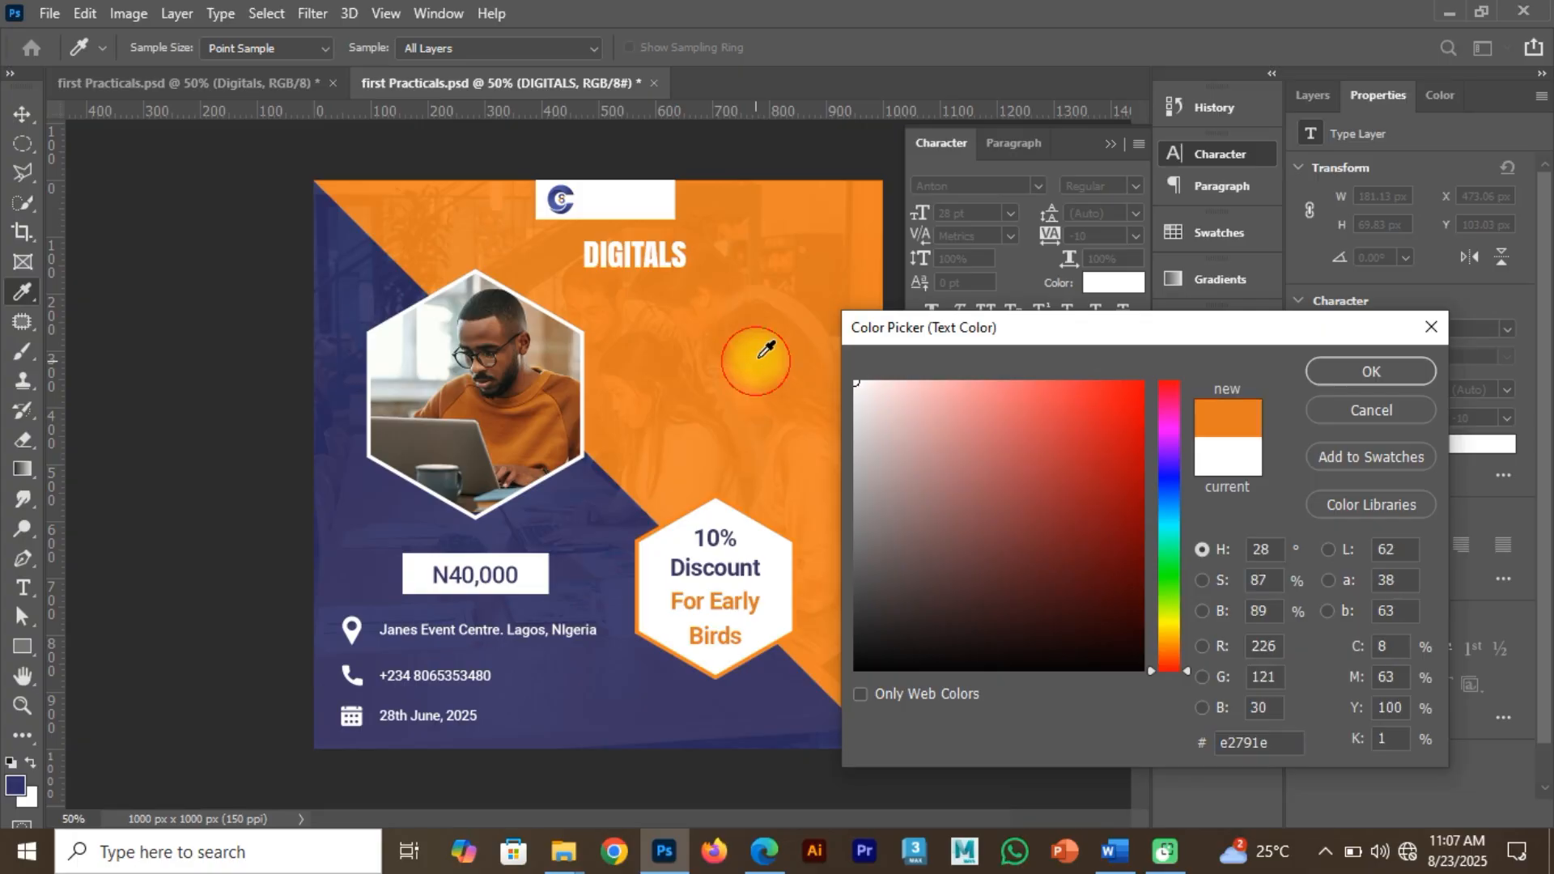
click(1318, 365)
drag(610, 244, 615, 201)
Set the font size of the DIGITALS text in the white box to 24 pt.
click(921, 213)
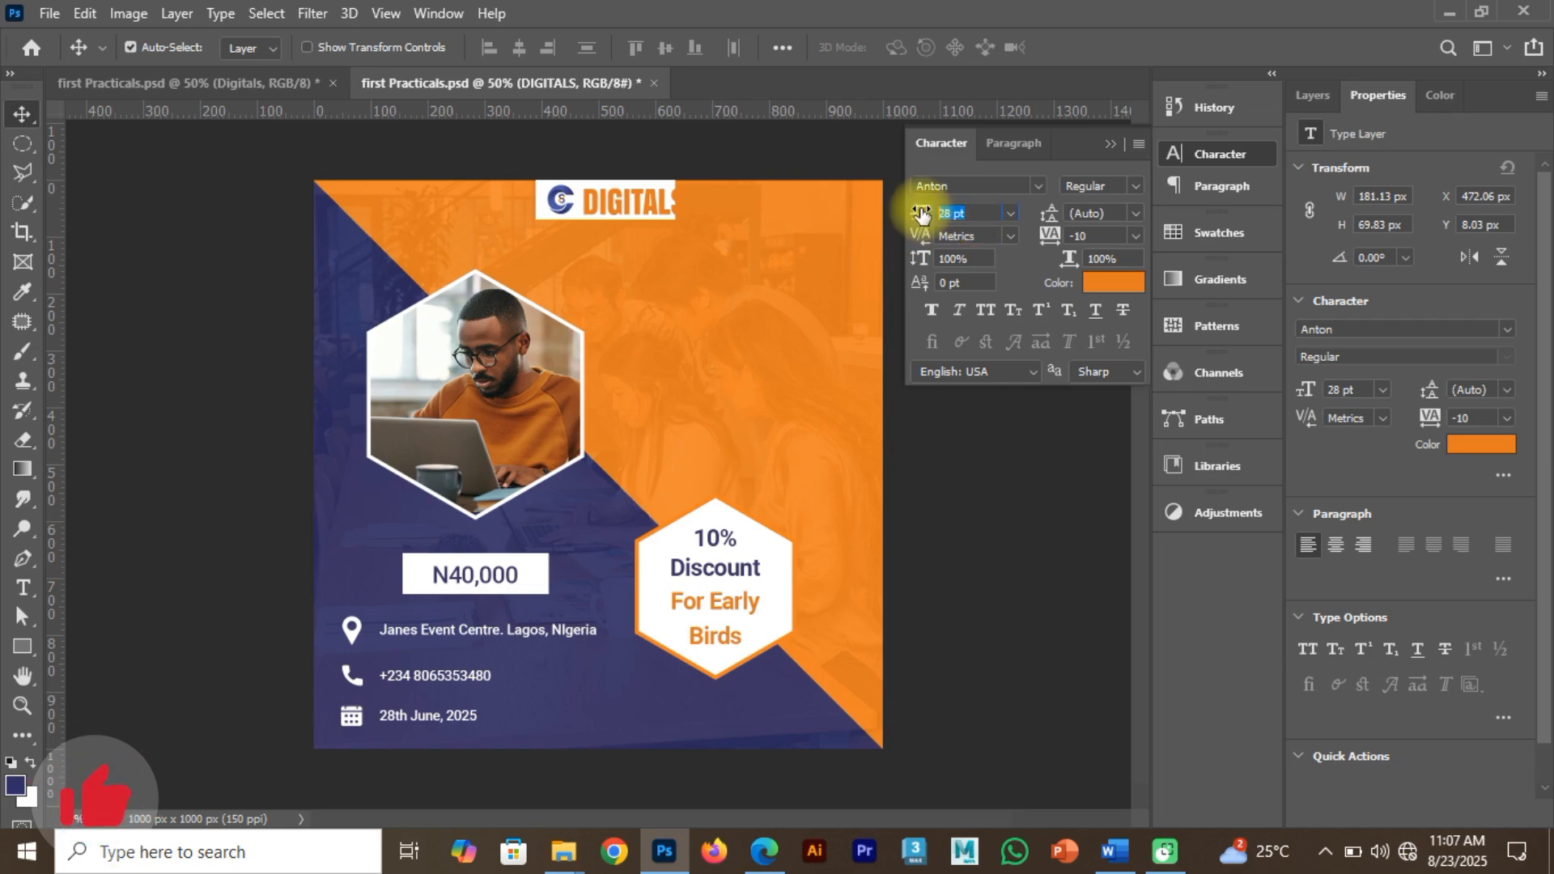
text(24)
key(Return)
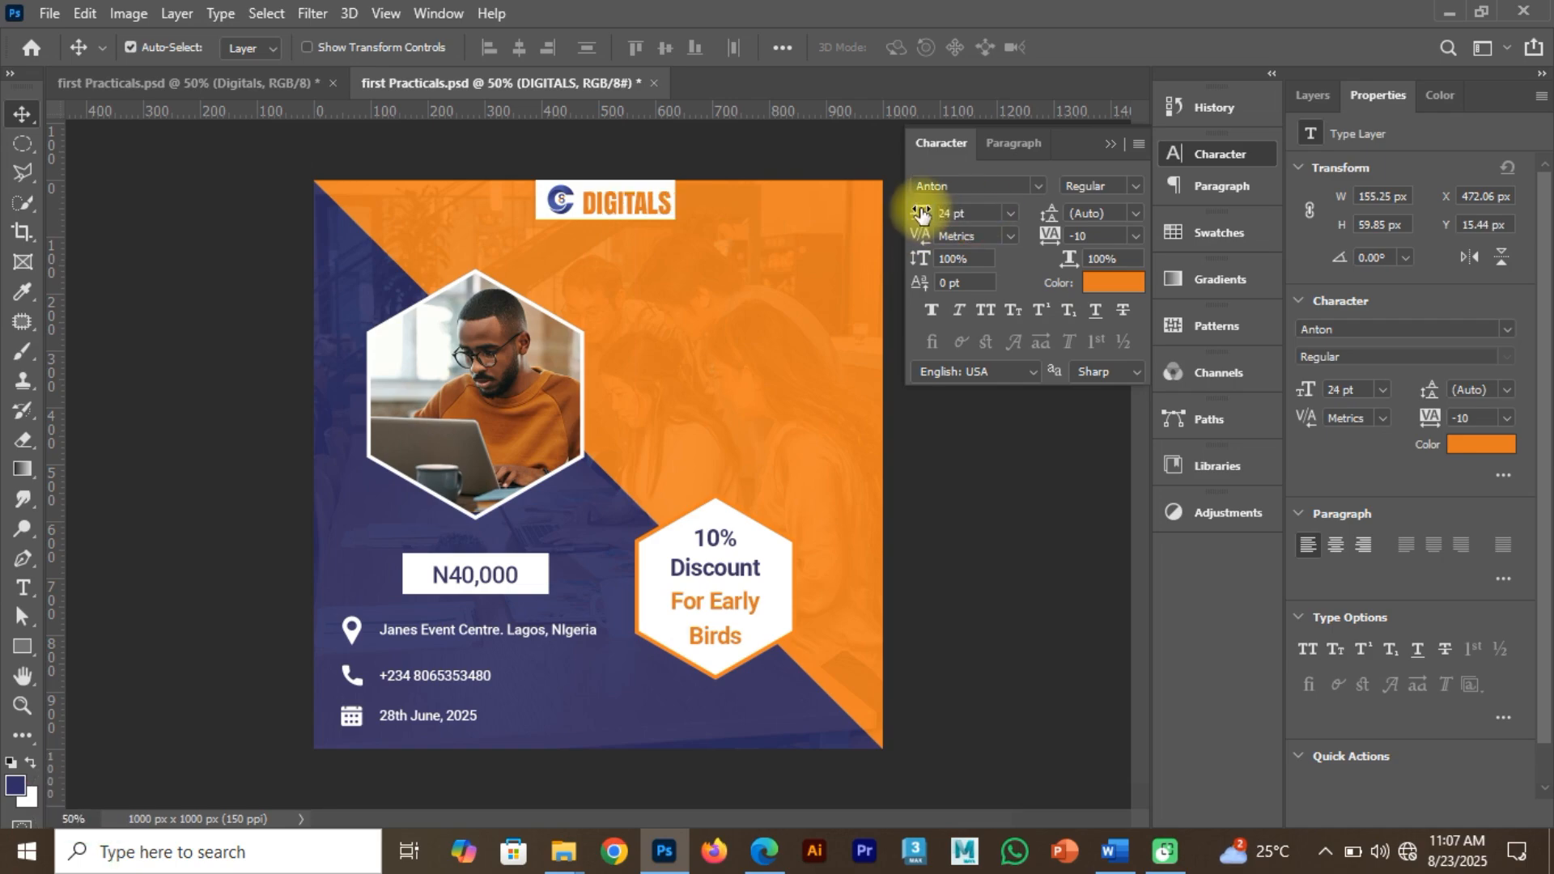
Enlarge the white box behind the logo and DIGITALS on both sides and downward to about 282 x 84 px.
click(536, 213)
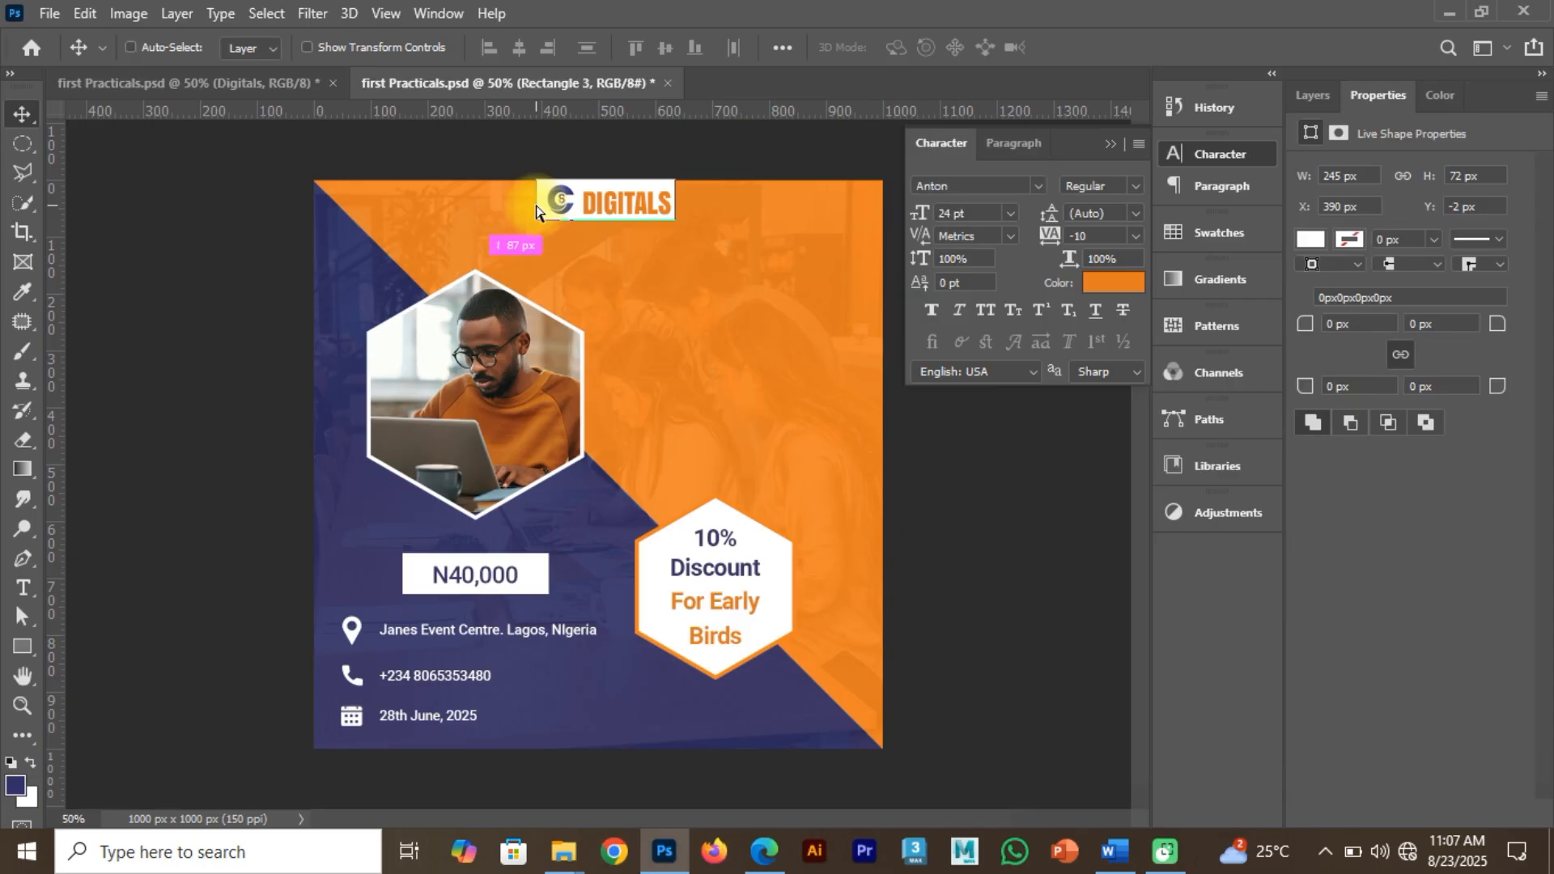
key(ctrl+t)
drag(537, 200, 530, 200)
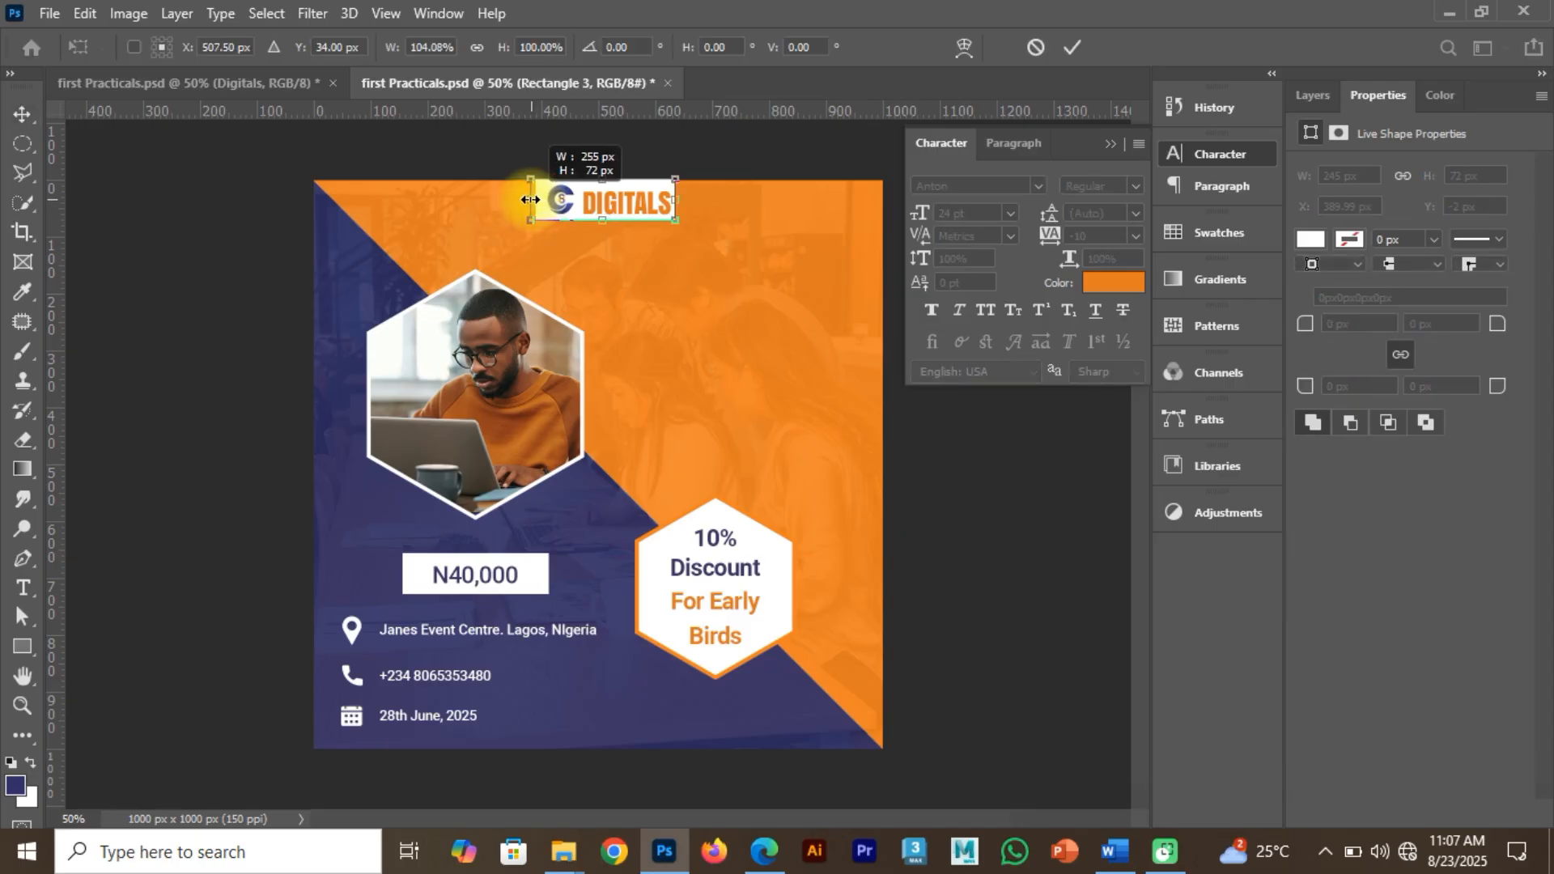
drag(675, 200, 609, 226)
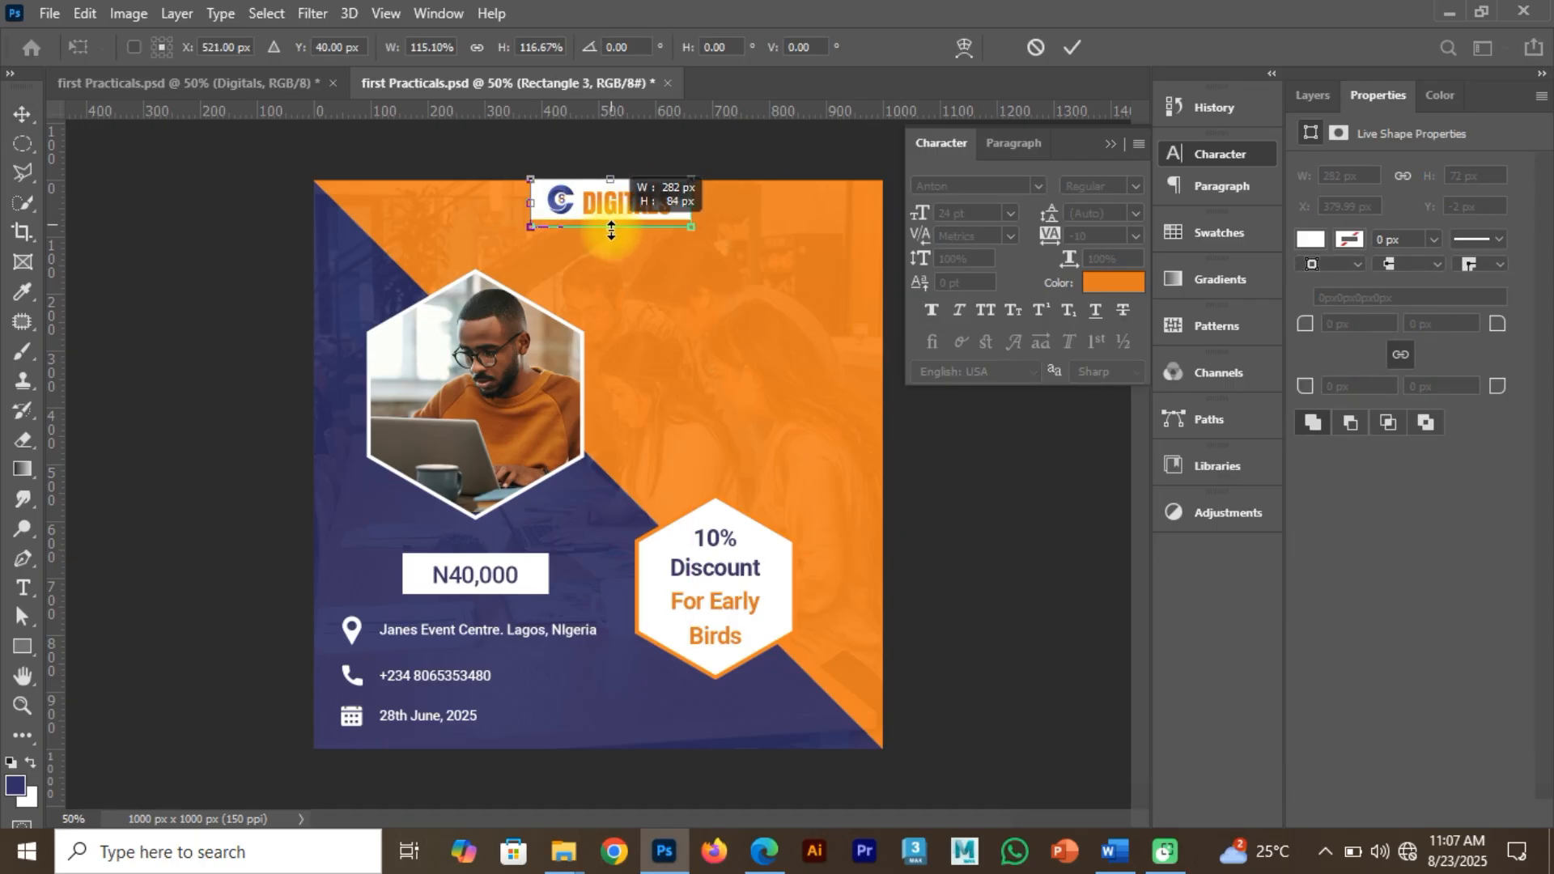
click(1063, 50)
Space out the logo and DIGITALS text inside the enlarged white box, moving the text 6 px to the right.
click(555, 199)
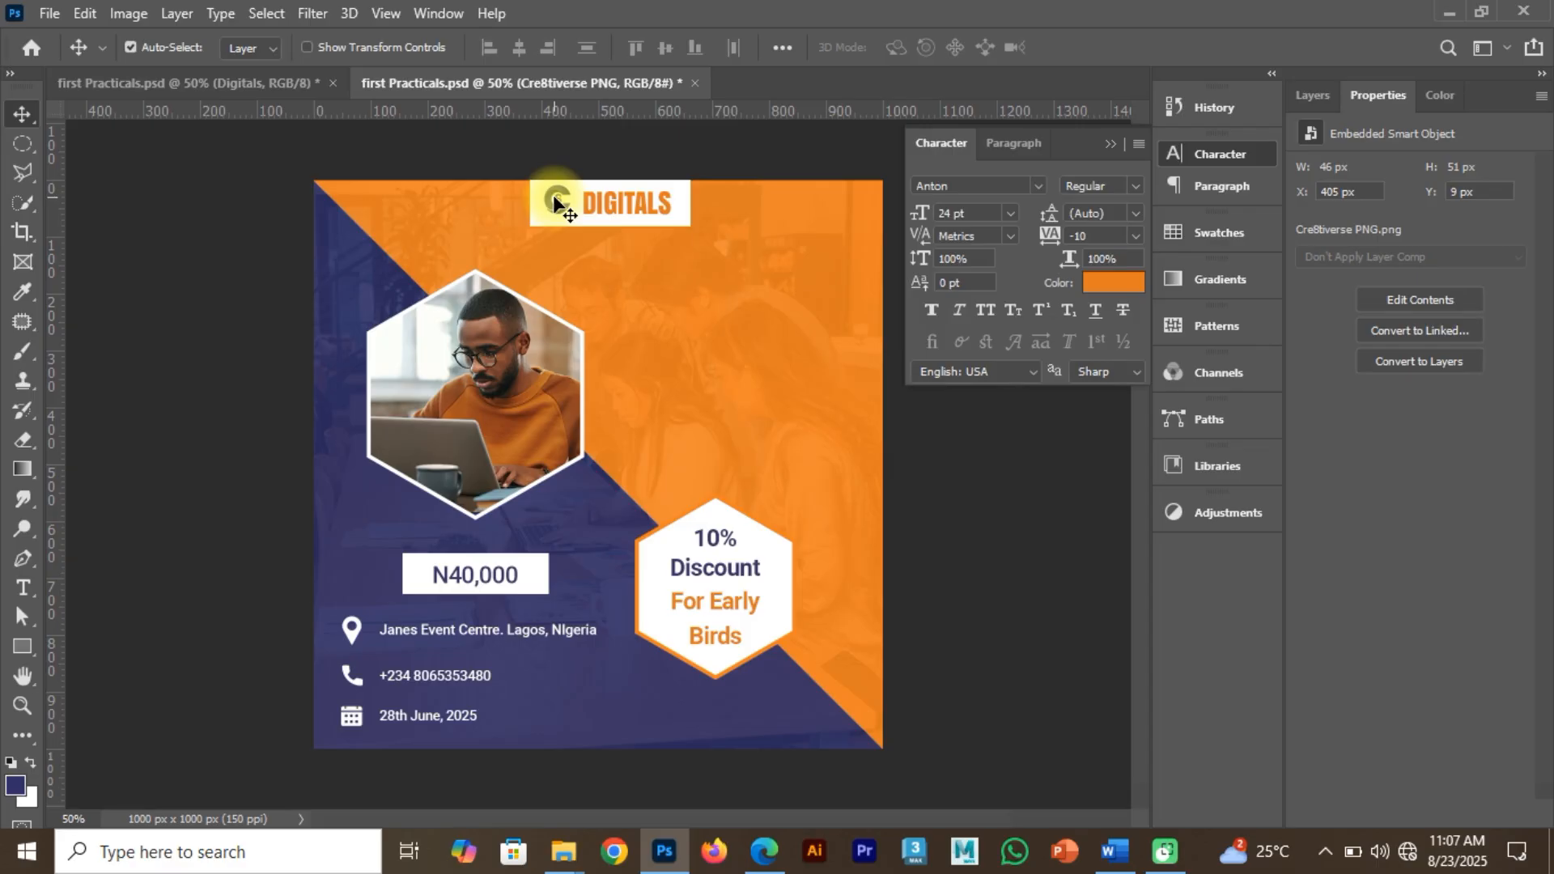
key(Down)
key(Down)
key(Down)
key(Down)
click(621, 206)
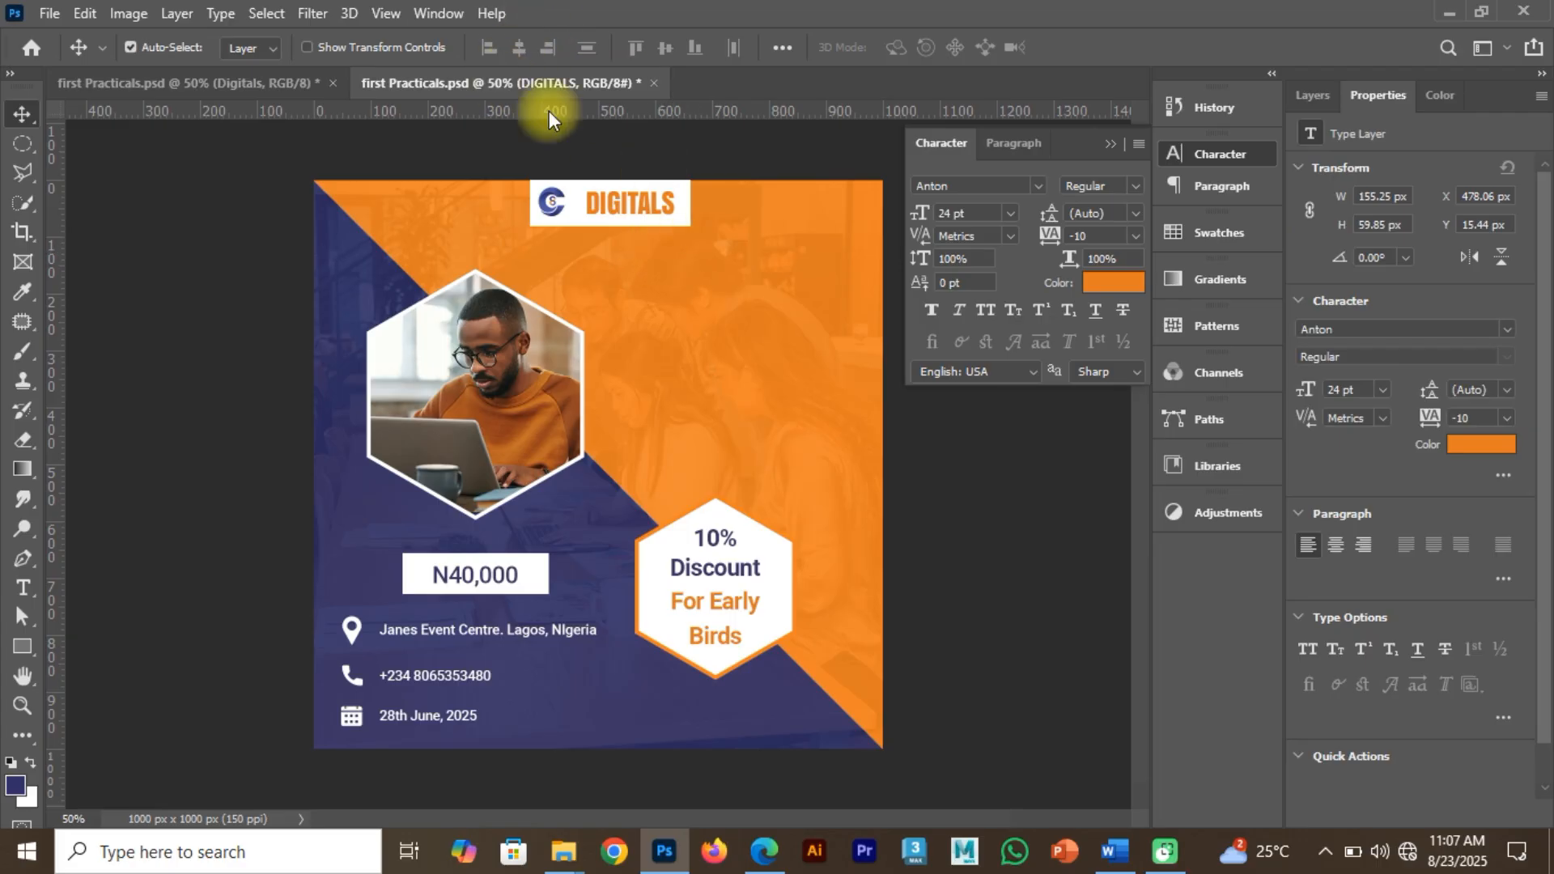
Check the reference's headline and place a duplicate of the DIGITALS text on the orange area at about X 693, Y 169 px.
click(265, 81)
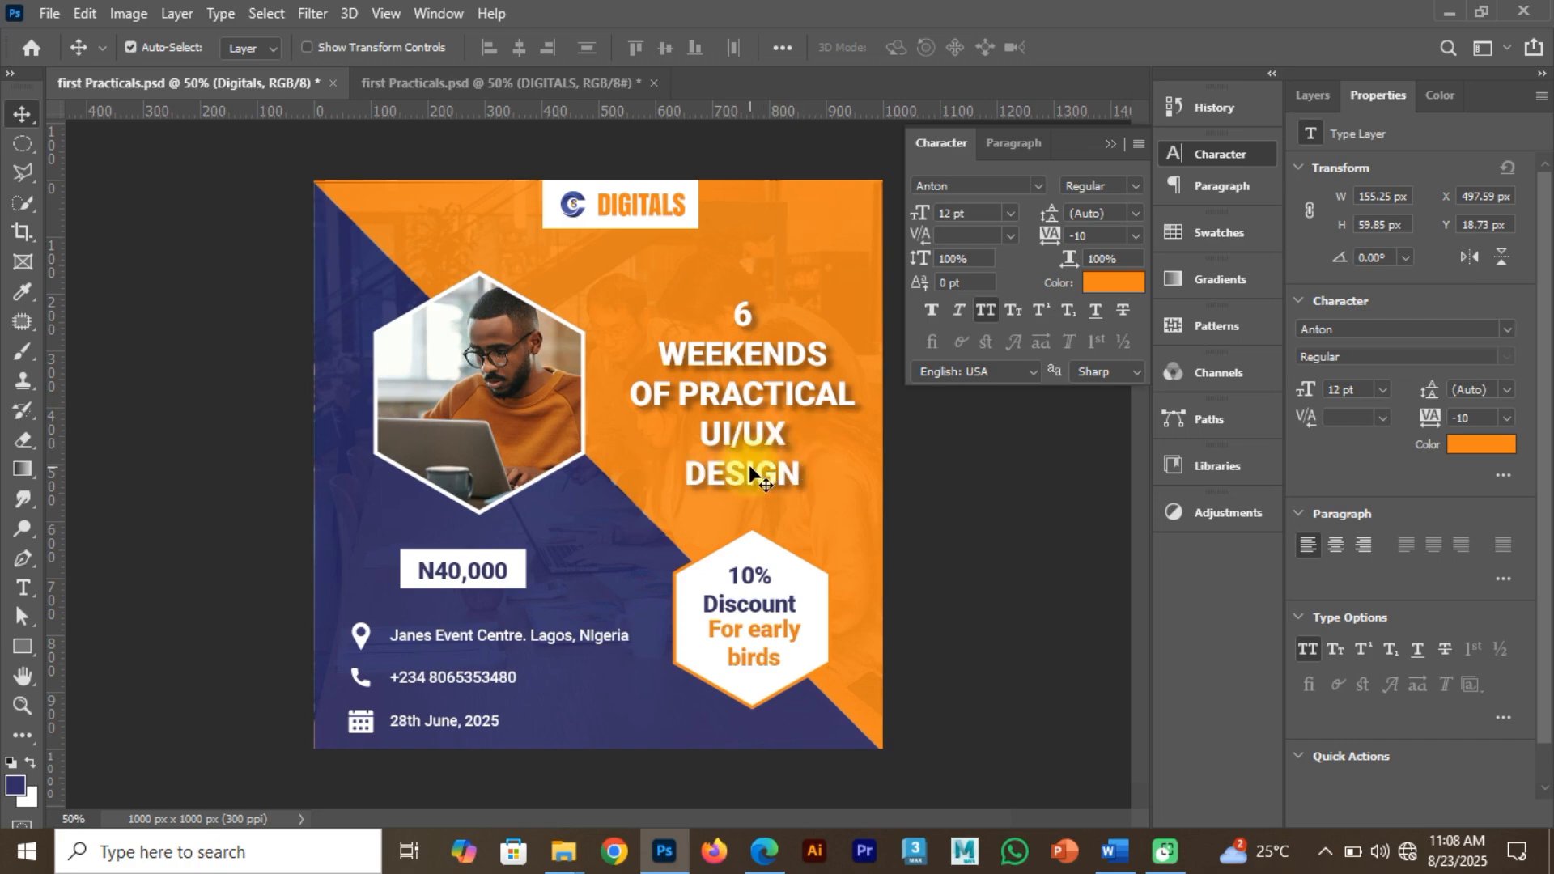
click(512, 85)
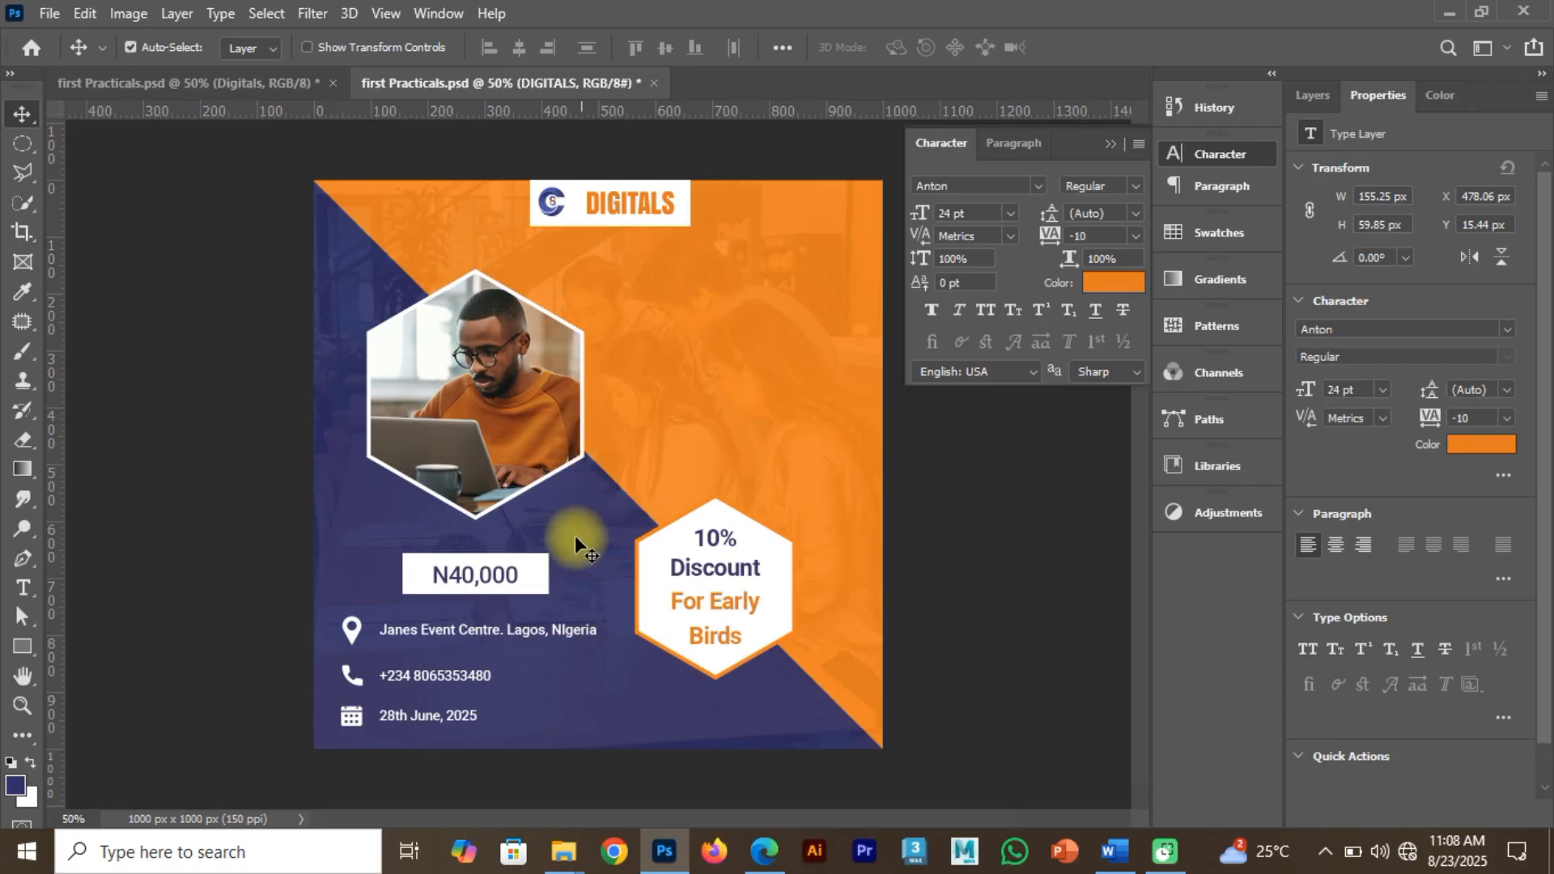
double_click(609, 203)
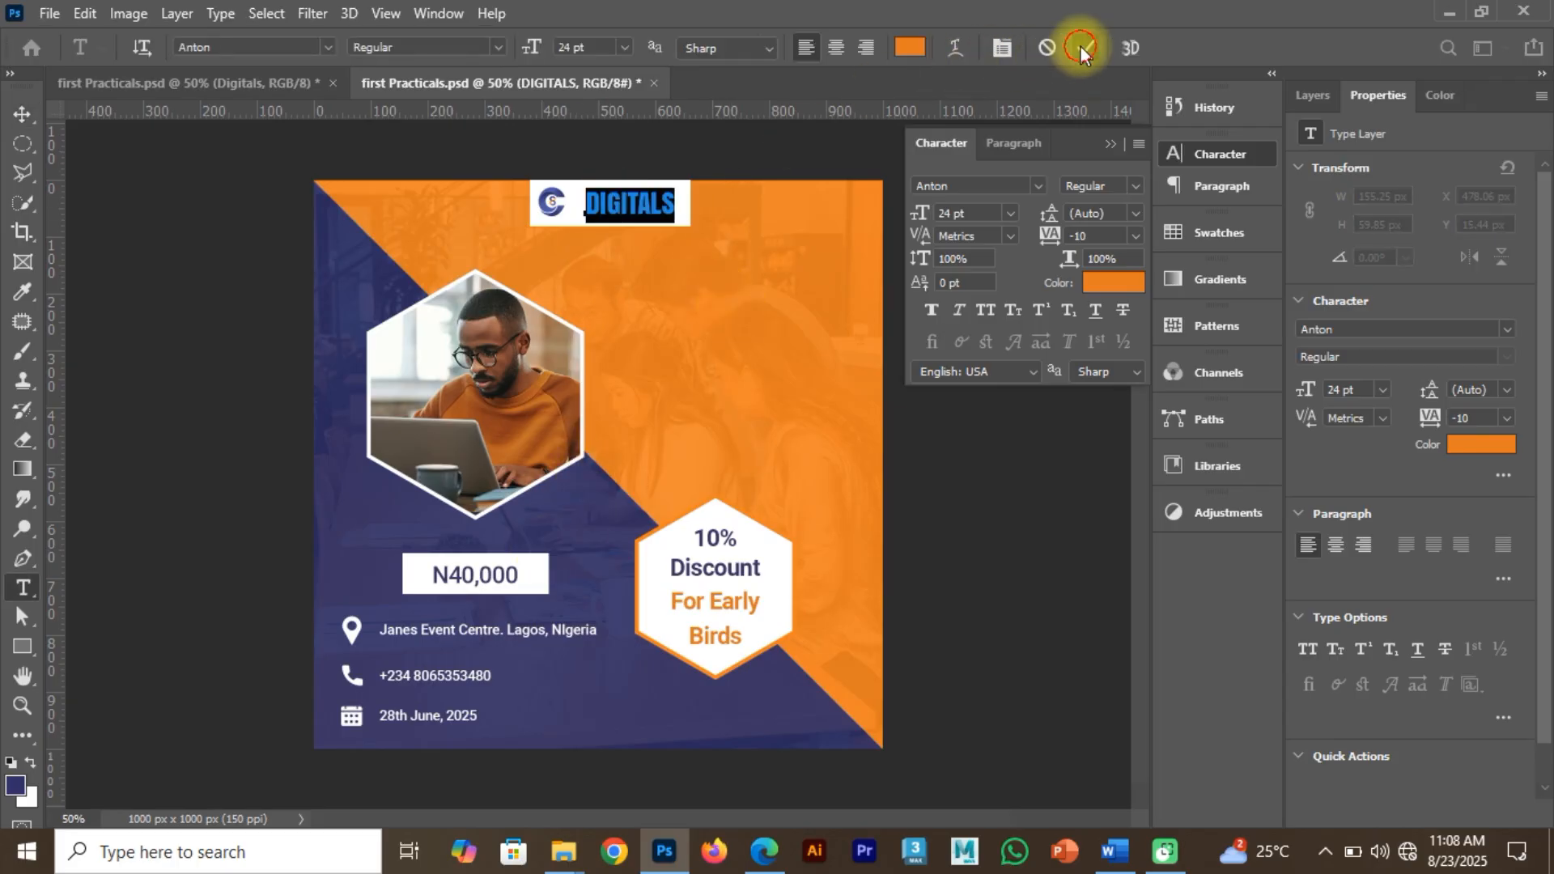
click(1079, 47)
key(v)
drag(628, 201, 756, 288)
Set the duplicated DIGITALS text's colour to white (ffffff) and its font to Roboto Bold.
click(1096, 283)
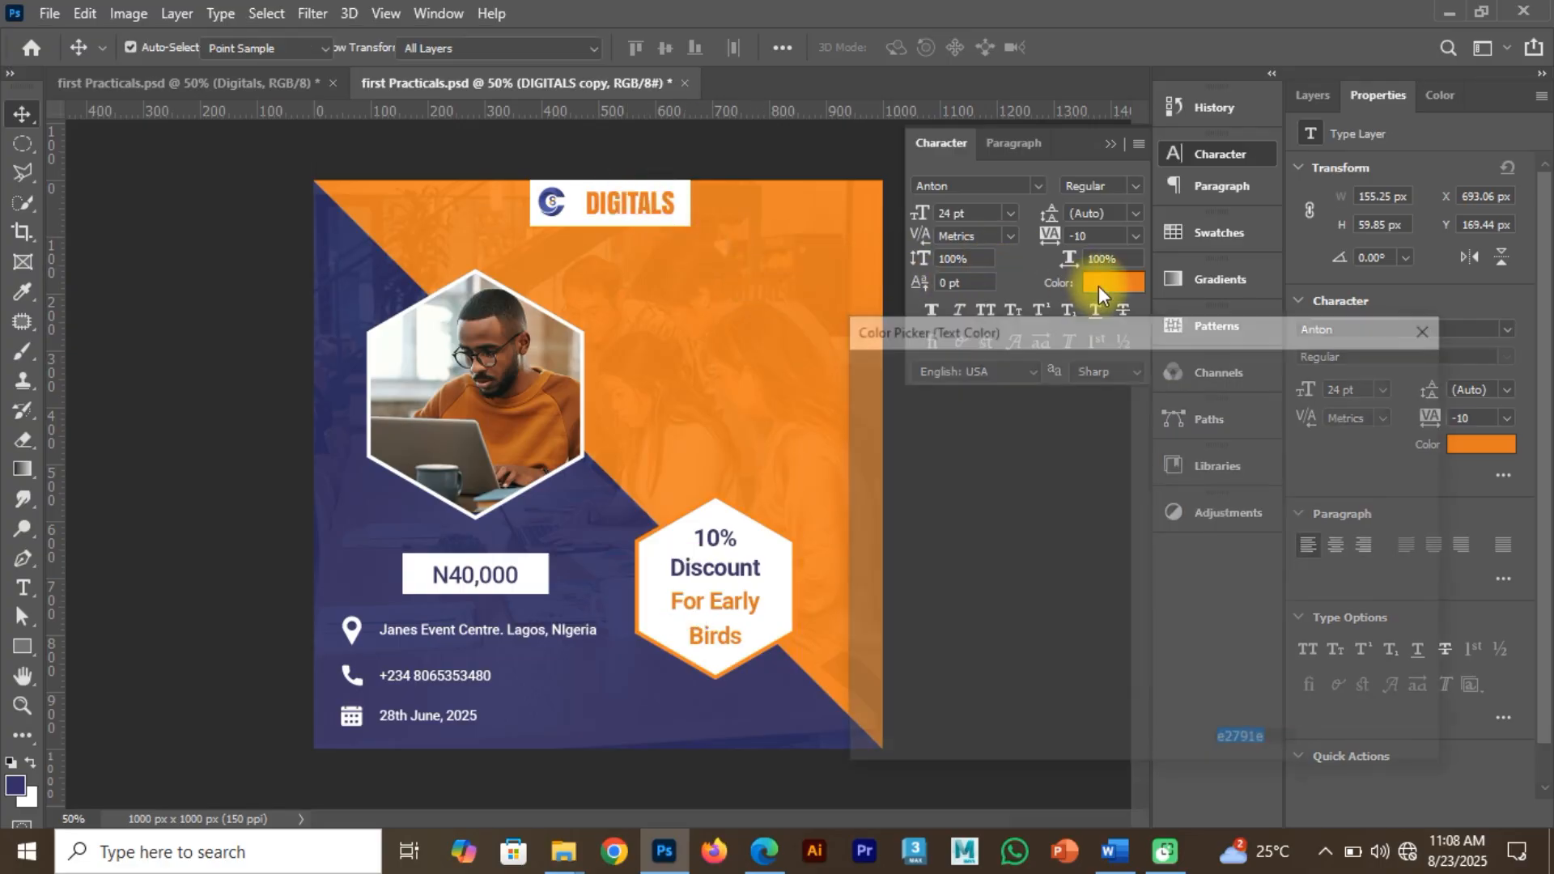
text(ffffff)
click(1357, 374)
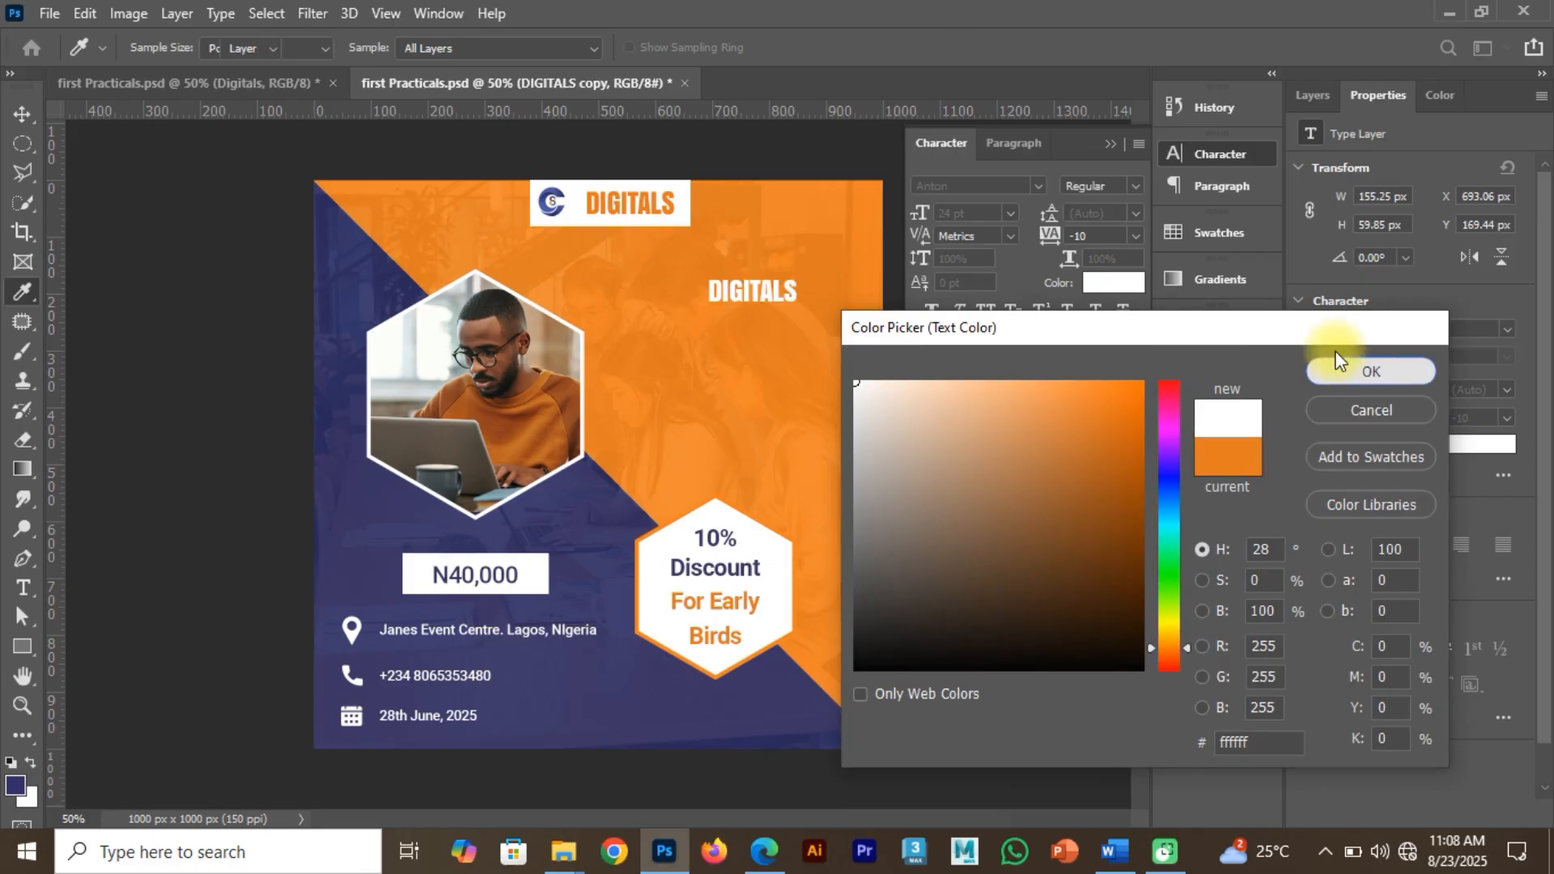
click(983, 181)
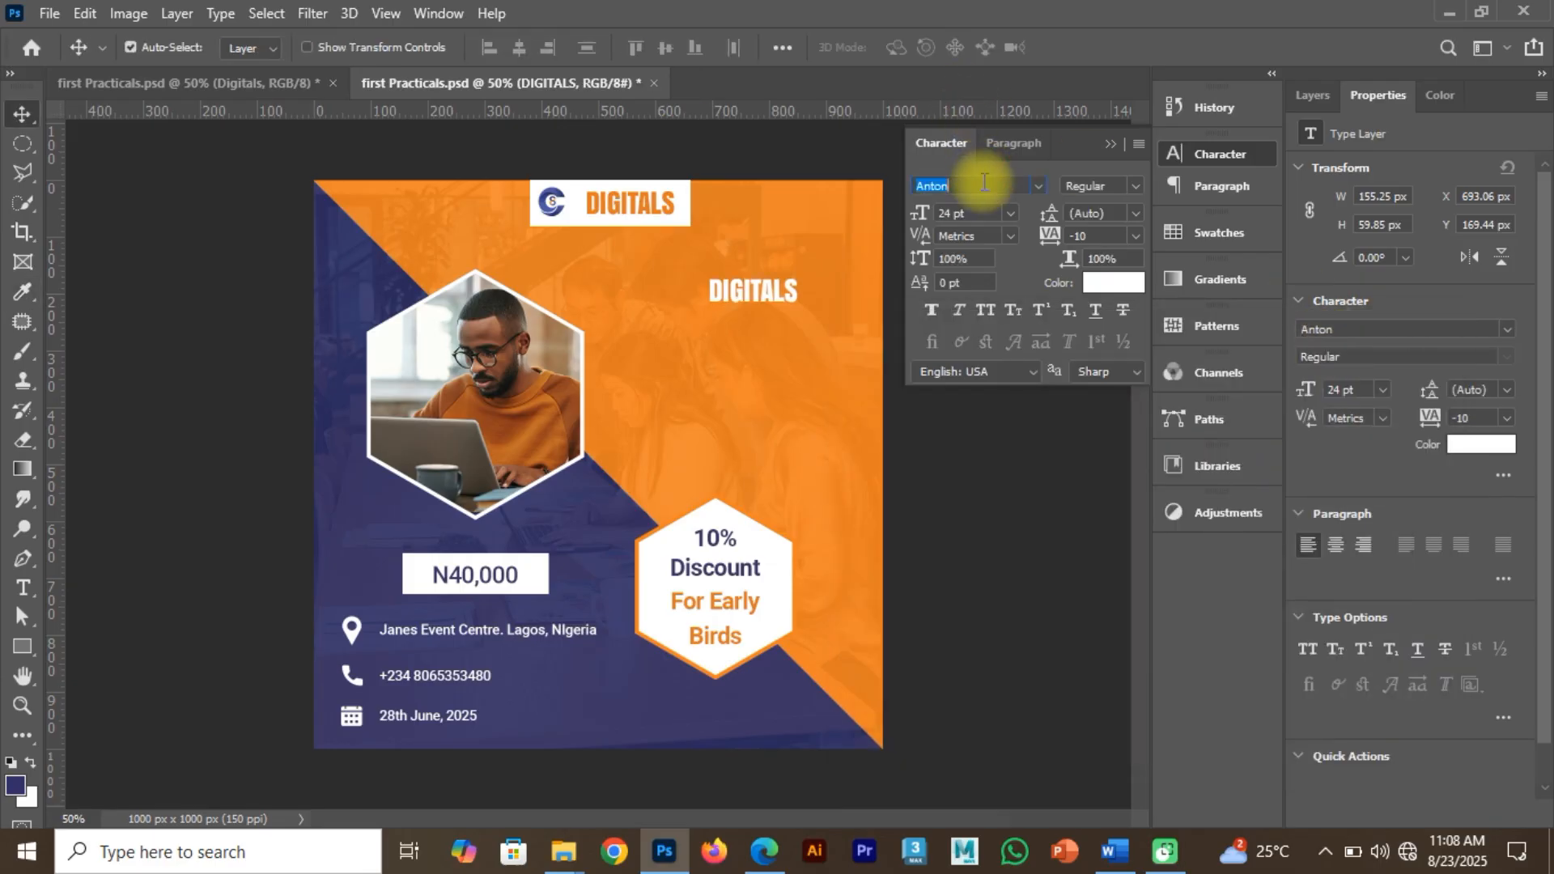
text(Roboto)
text(oto)
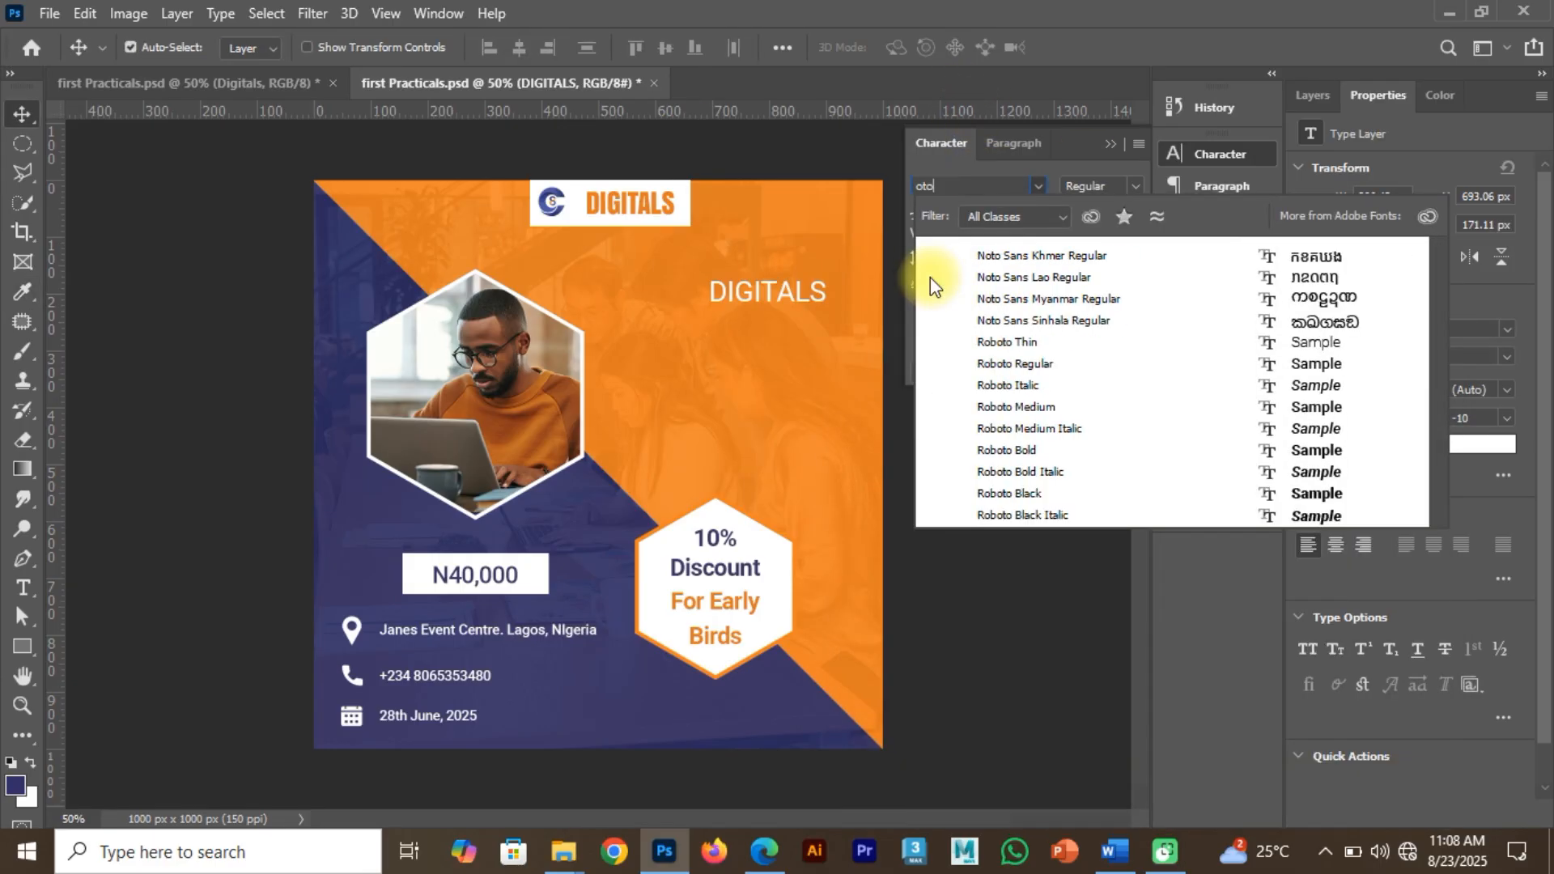
click(1037, 448)
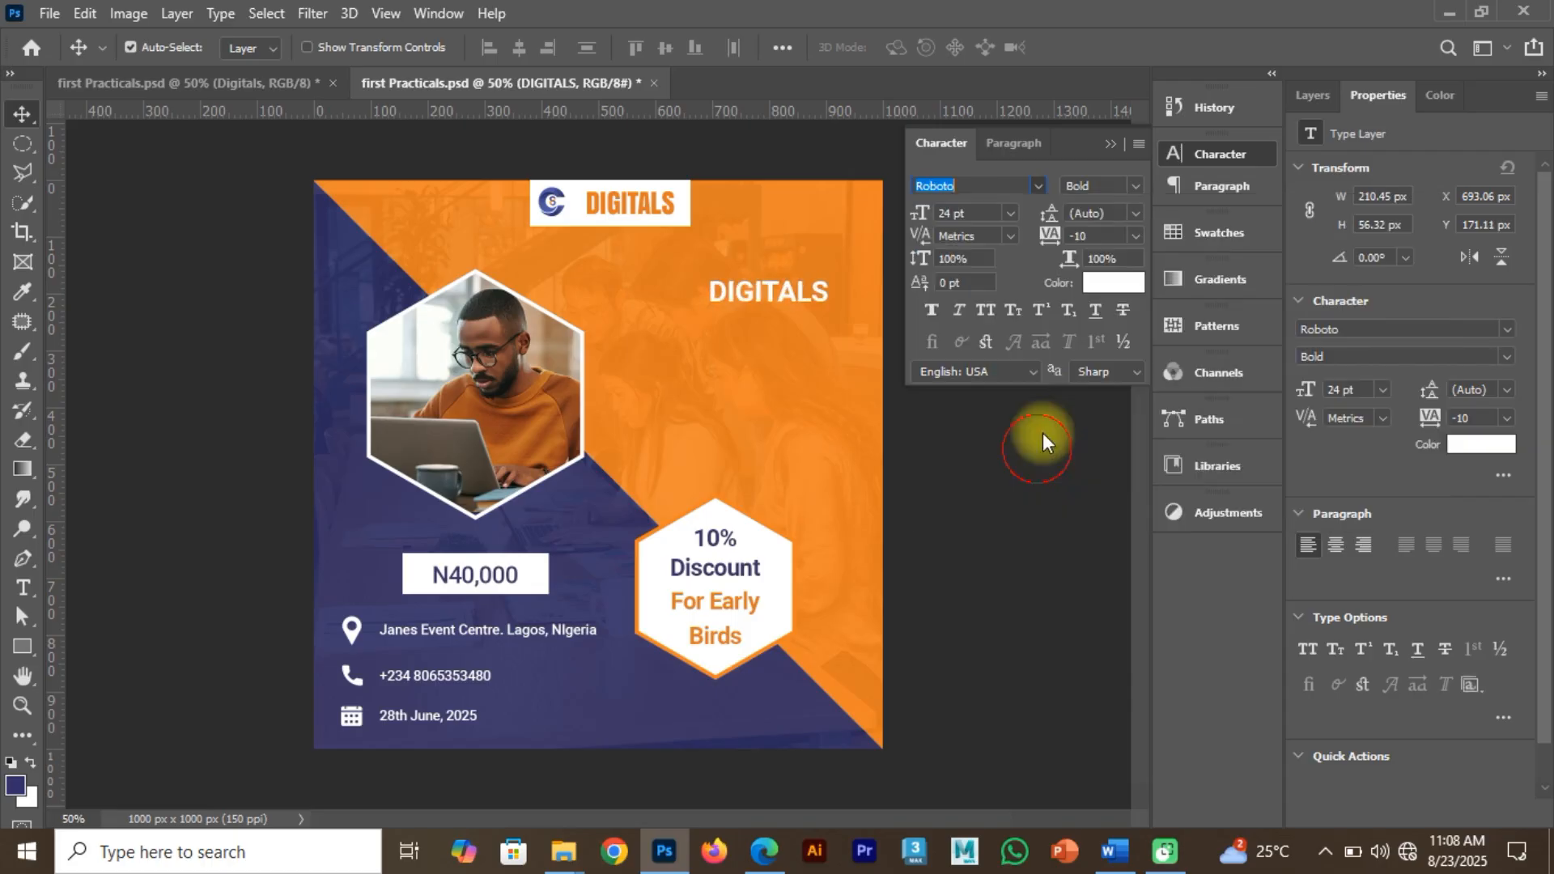
Replace the wording of the white DIGITALS duplicate with 6.
double_click(777, 293)
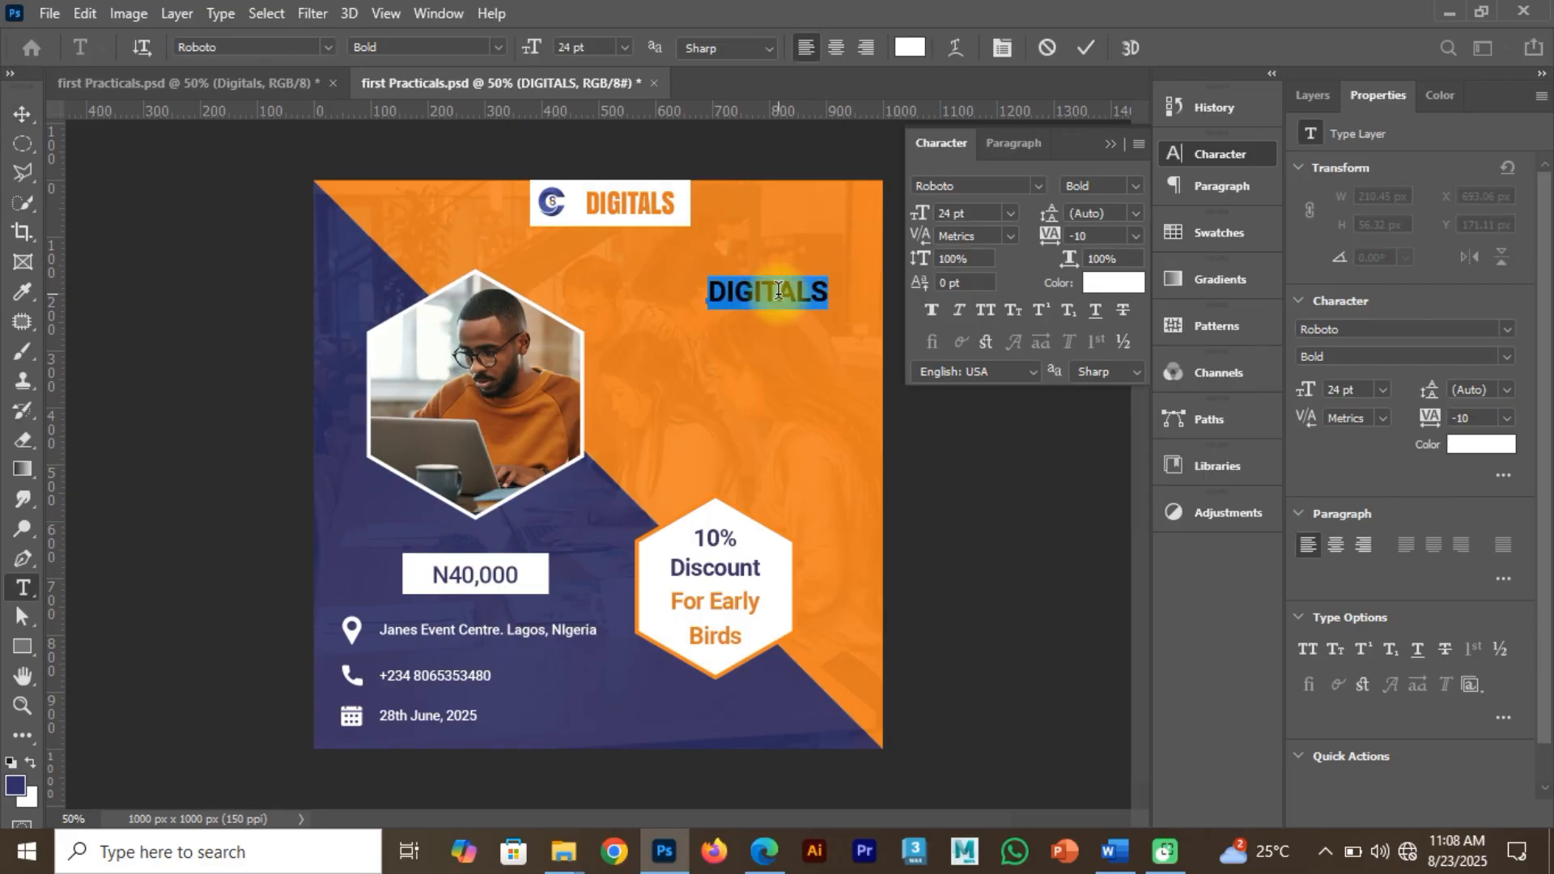
text(6)
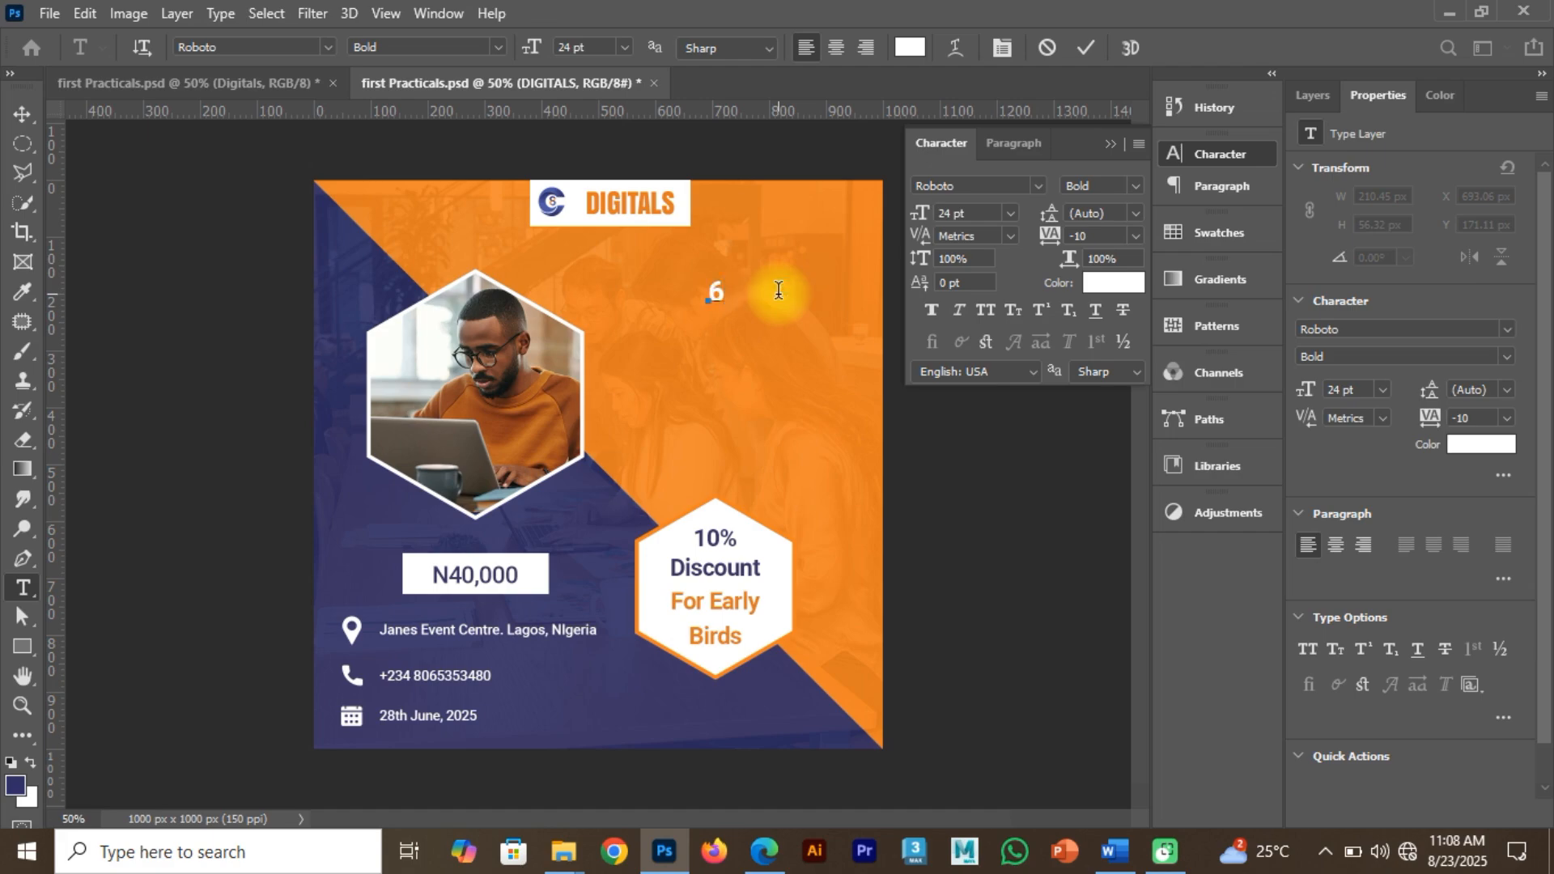
click(1086, 46)
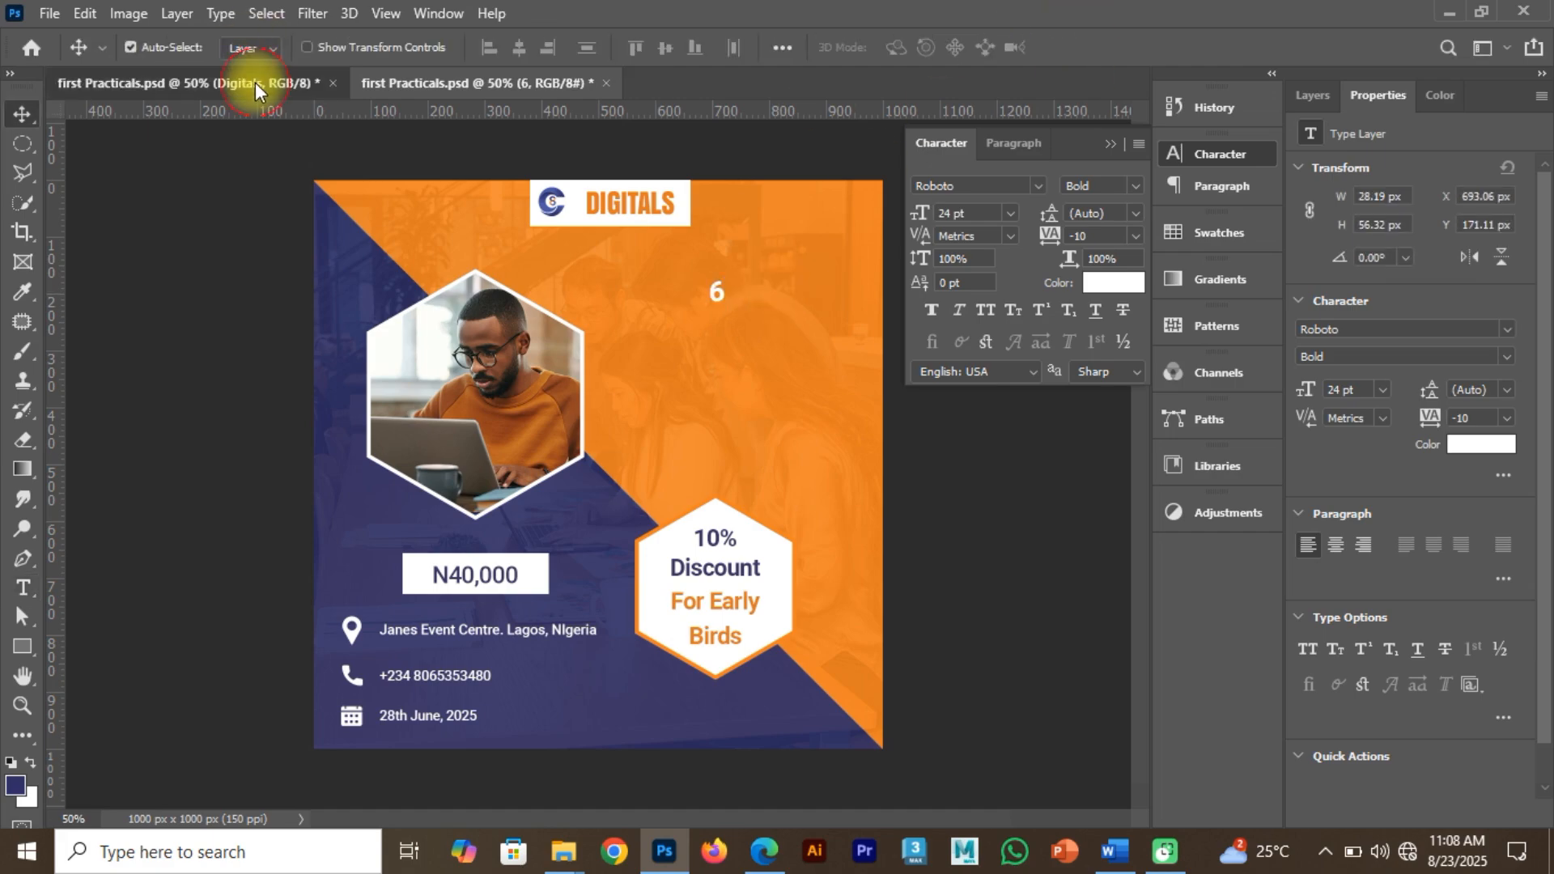
Check the reference headline, duplicate the 6 text just below itself and change the copy's wording to Weekedends.
click(255, 81)
click(479, 89)
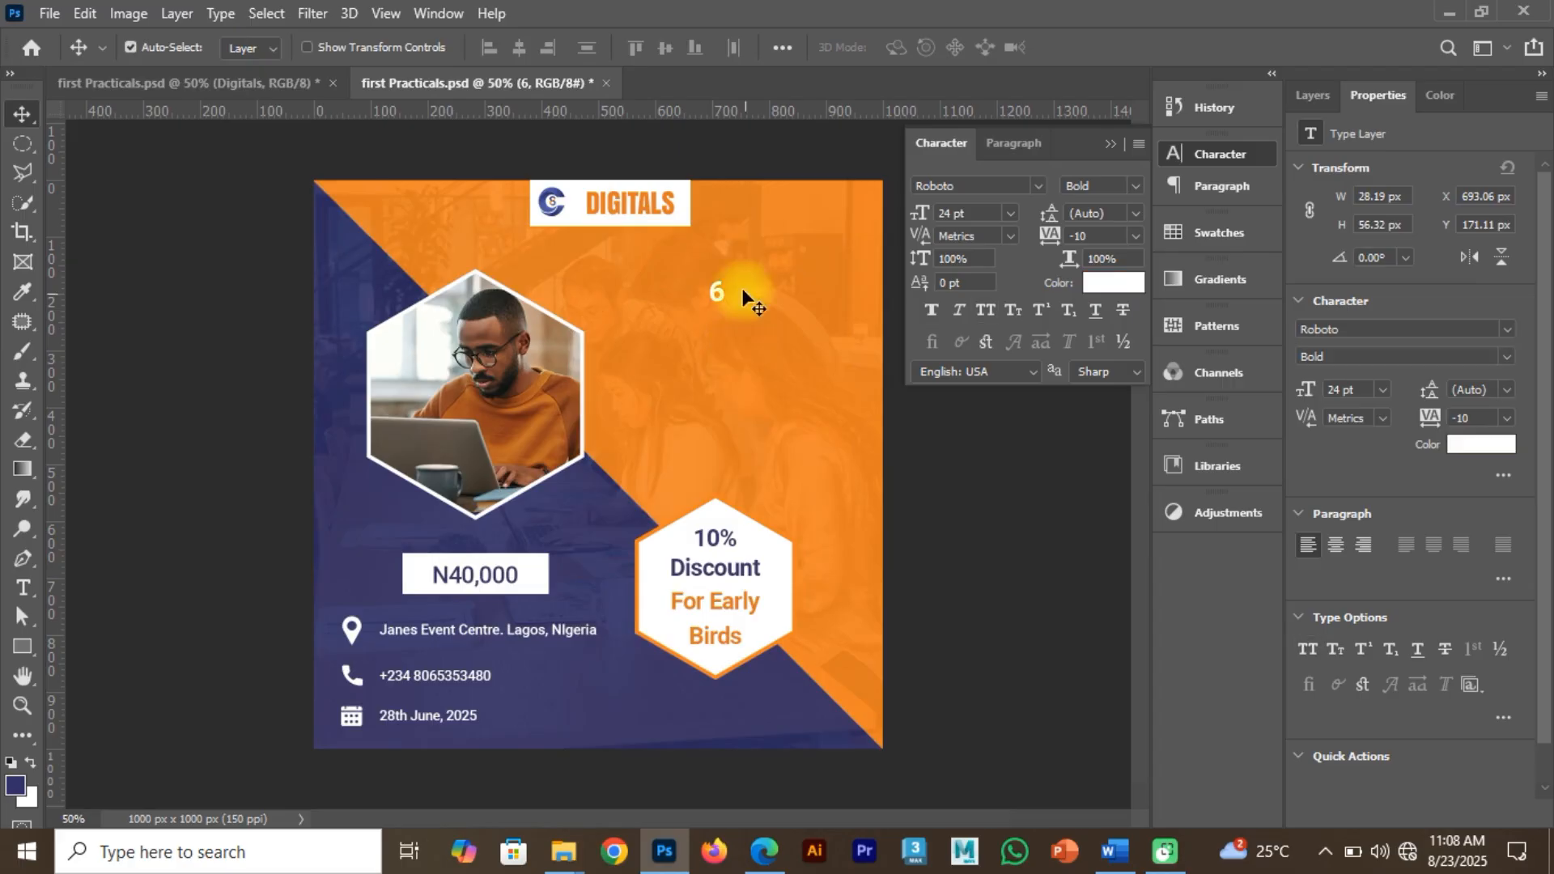
drag(717, 298, 716, 324)
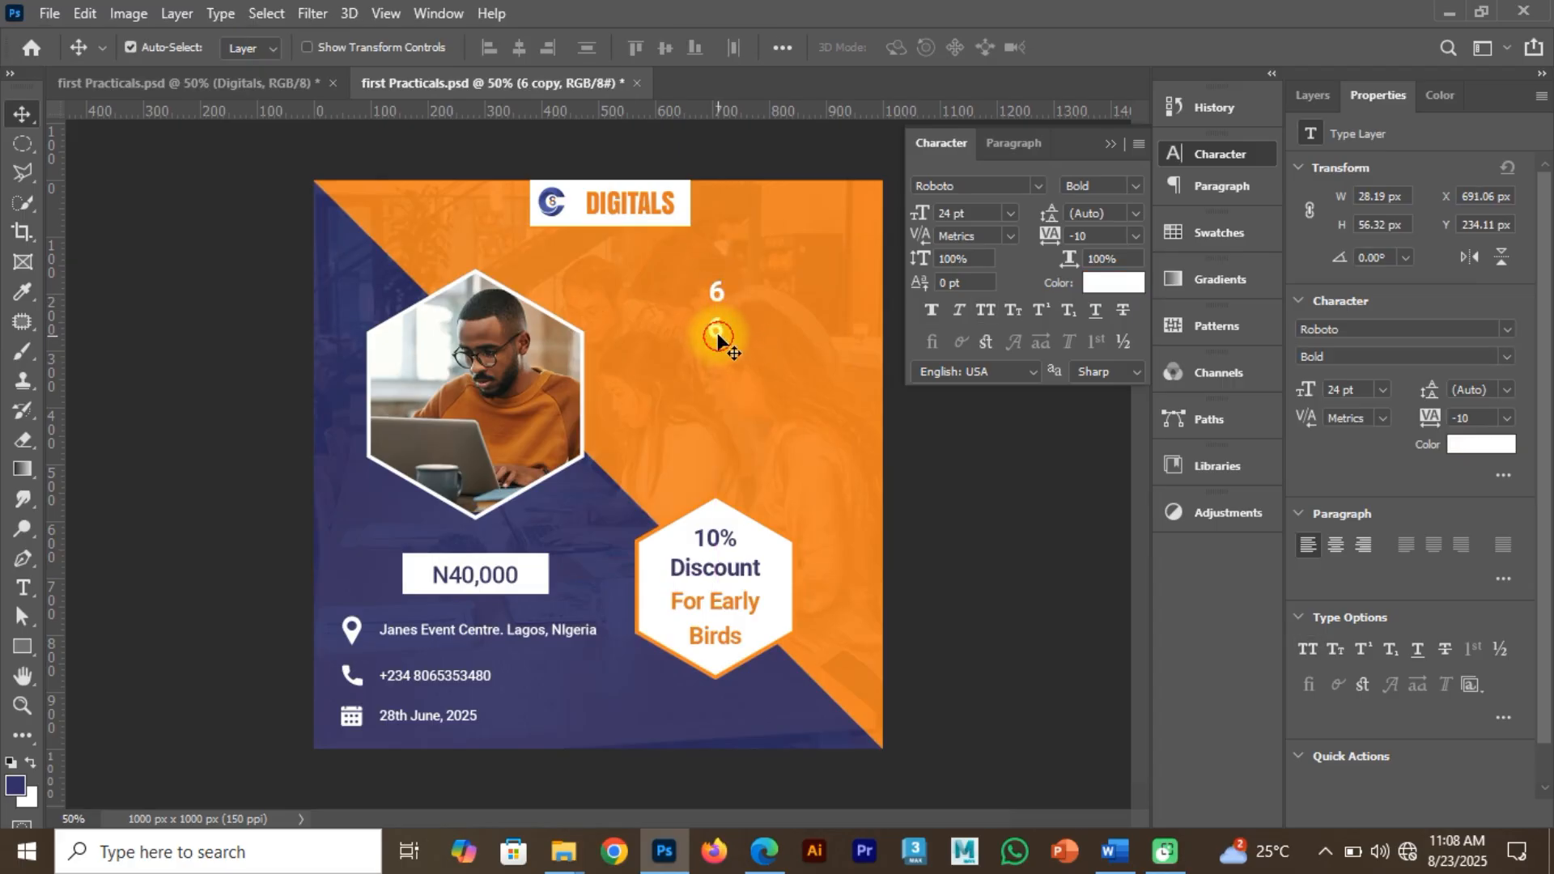
double_click(718, 324)
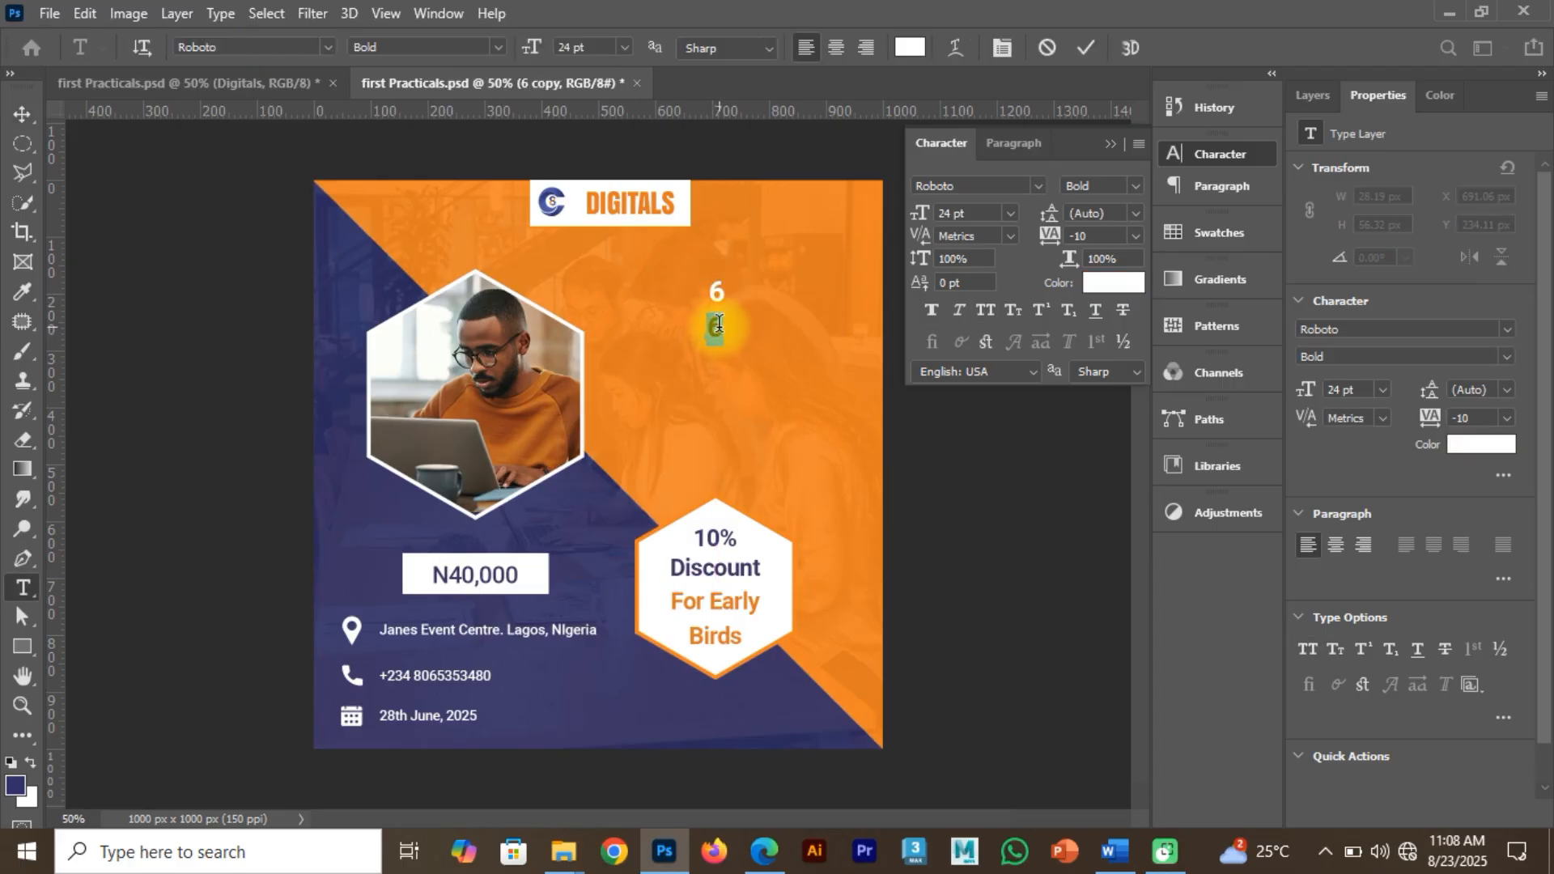
text(Weekedn)
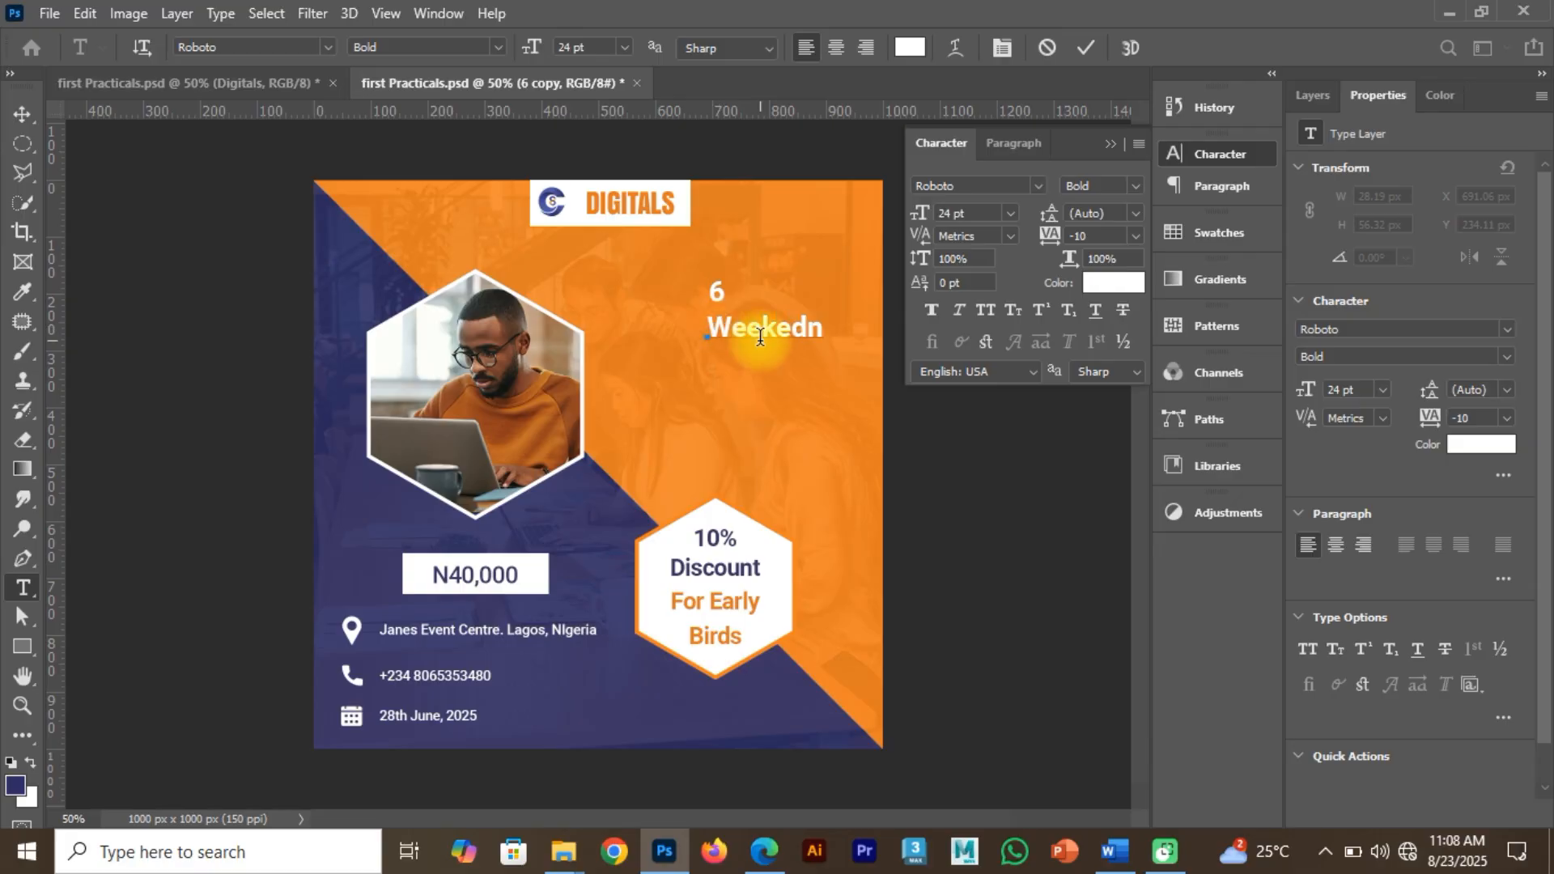
key(BackSpace)
text(ends)
click(1089, 47)
key(v)
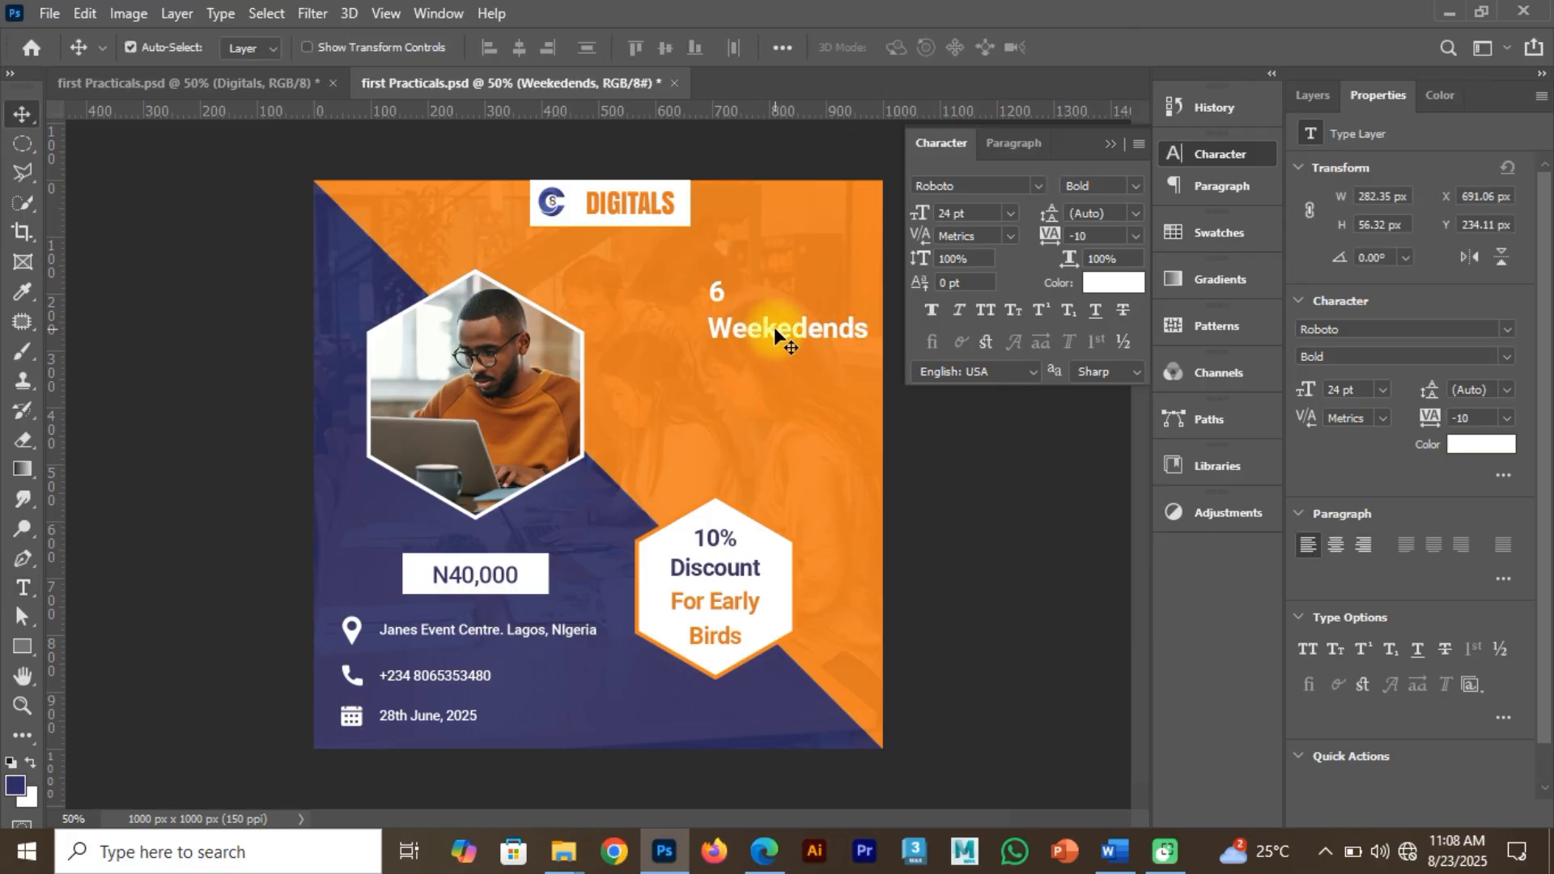
Duplicate the Weekedends text below itself and, following the reference headline, change the copy's wording to Of Practical.
drag(773, 327, 754, 383)
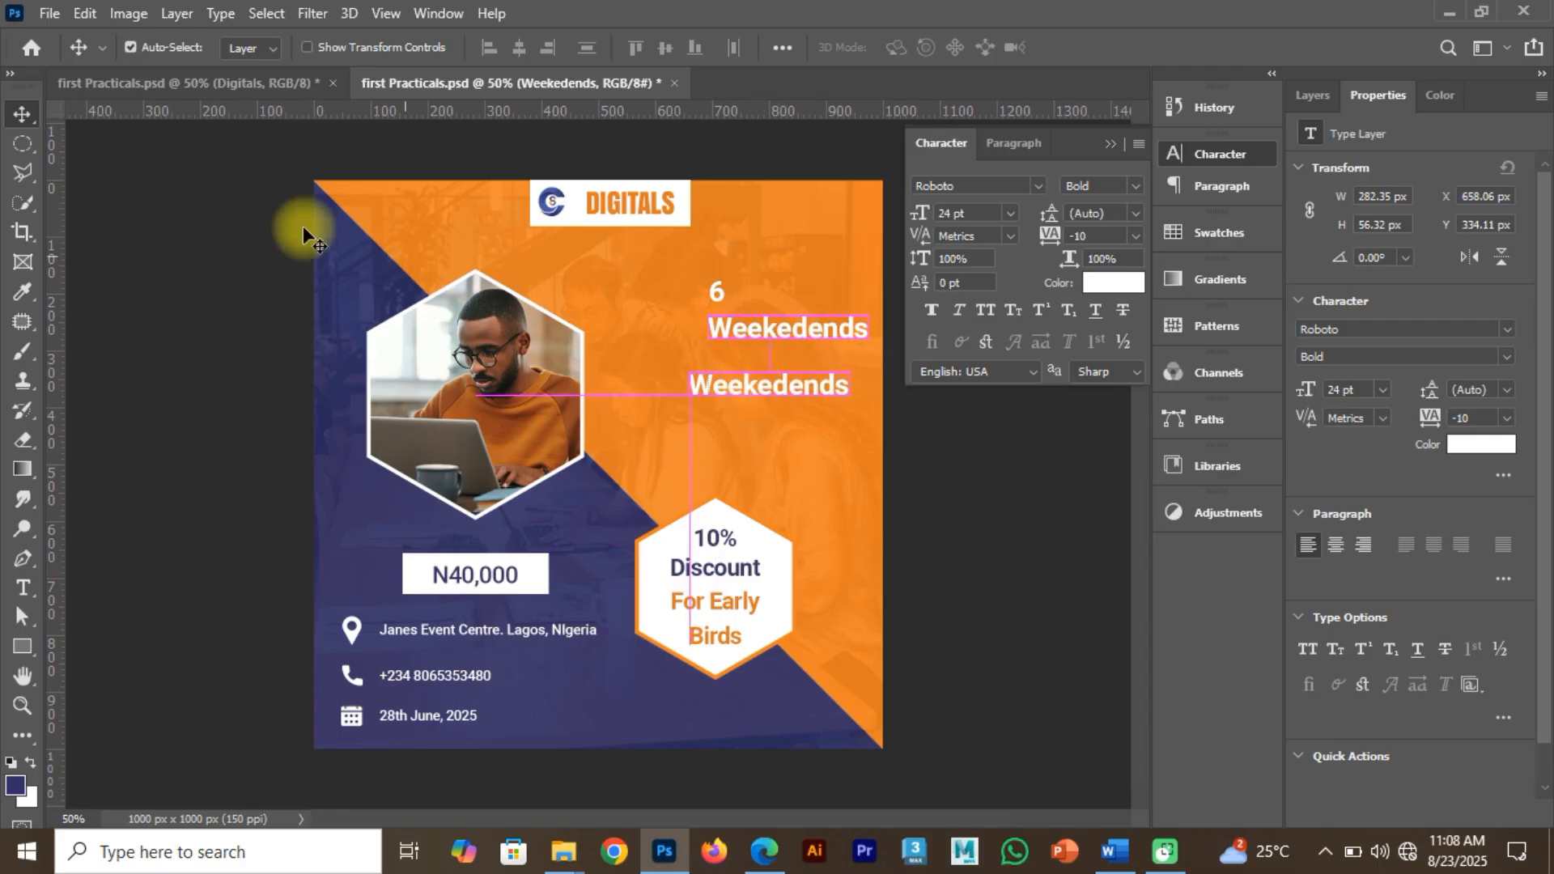
click(203, 84)
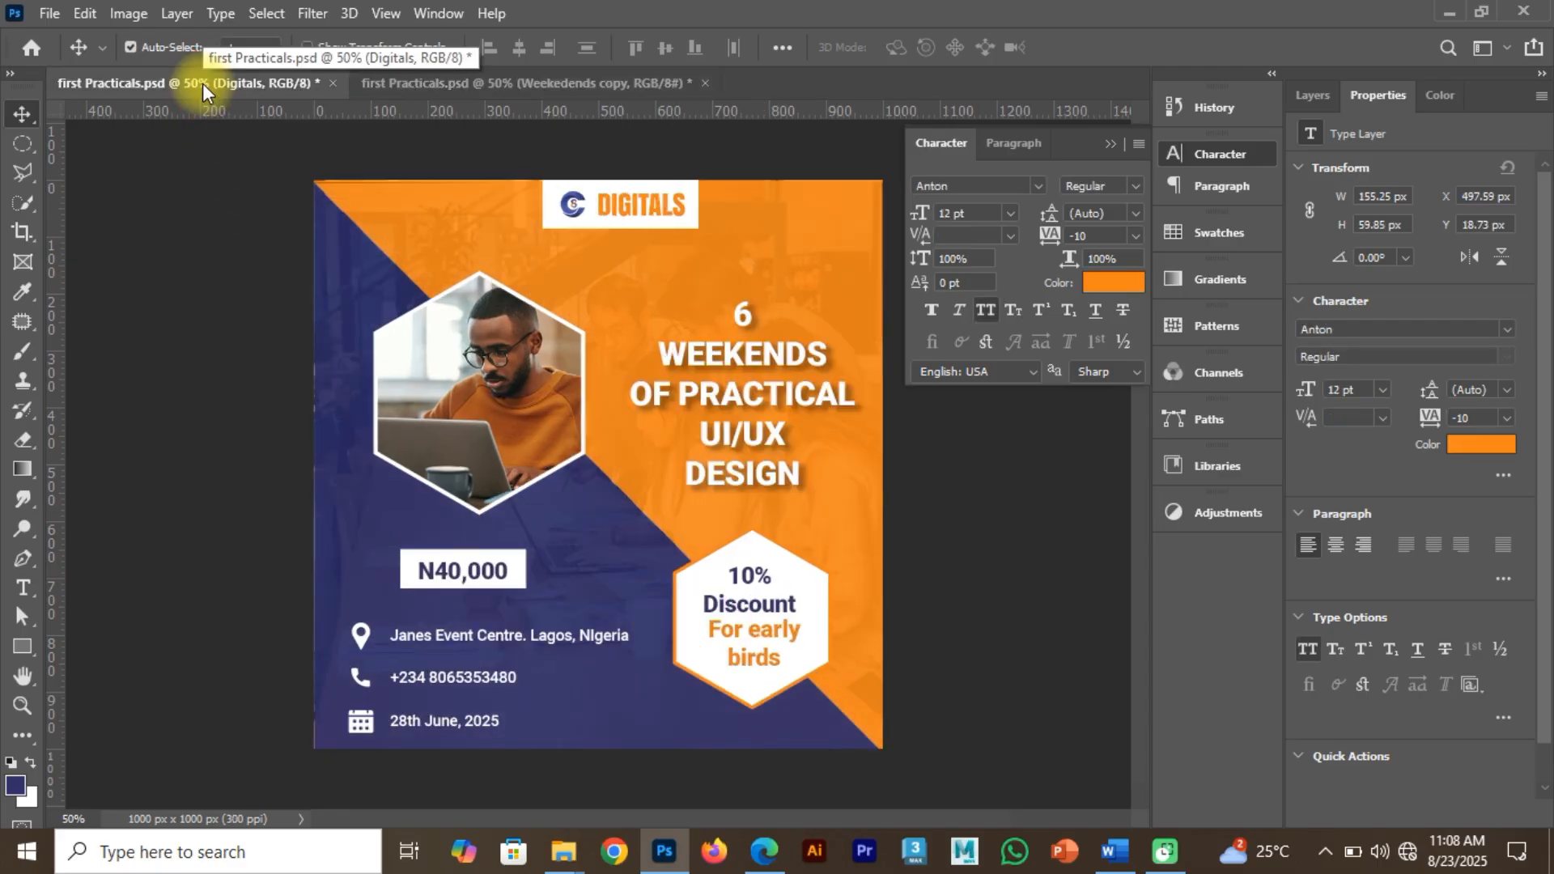
click(417, 81)
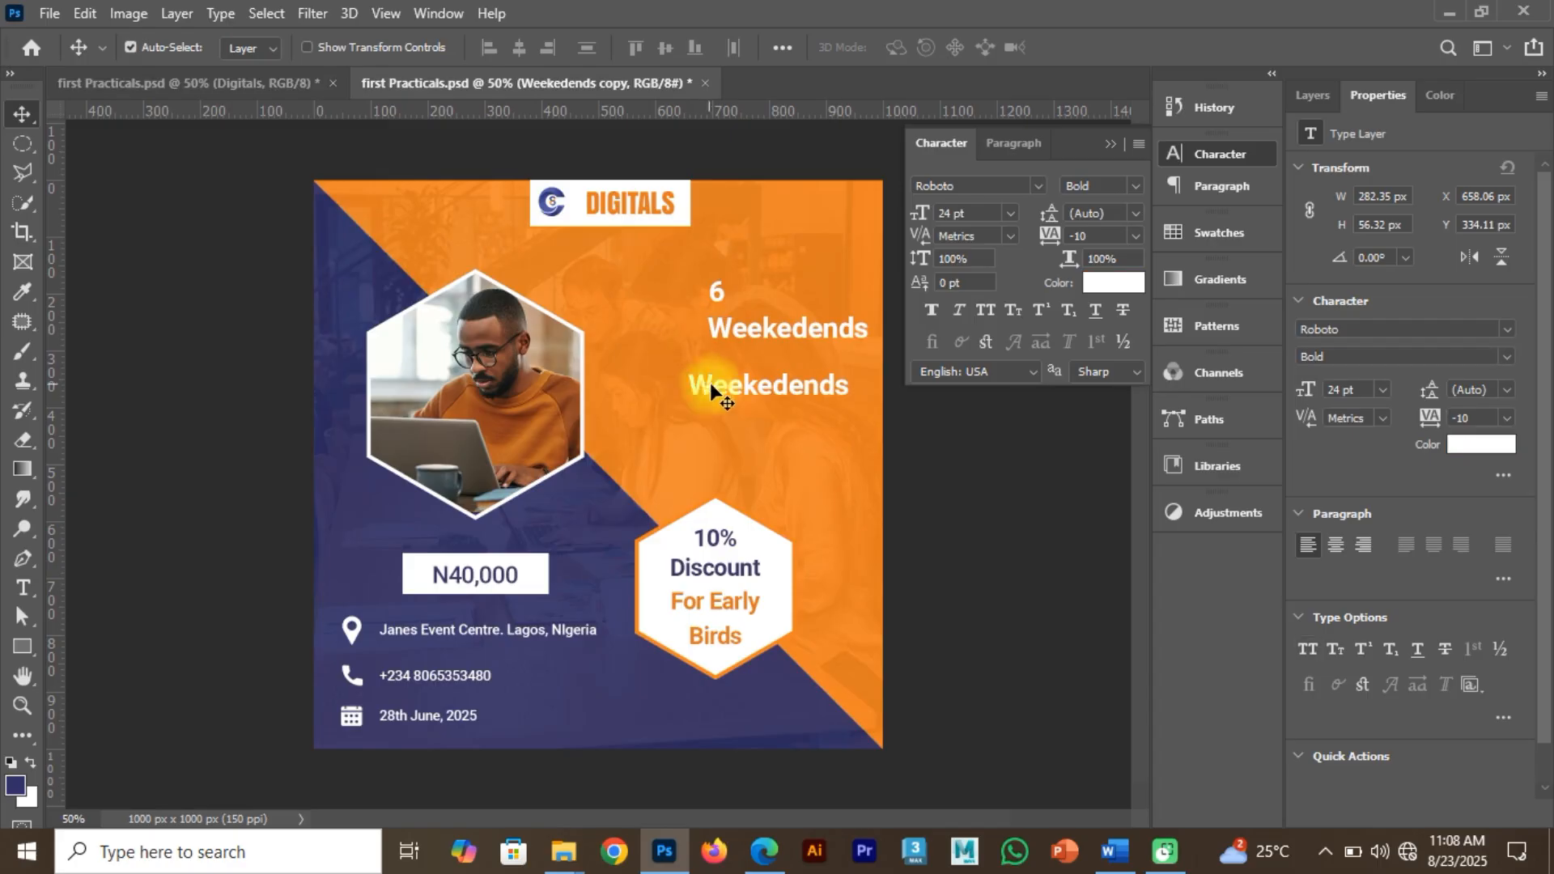
double_click(738, 386)
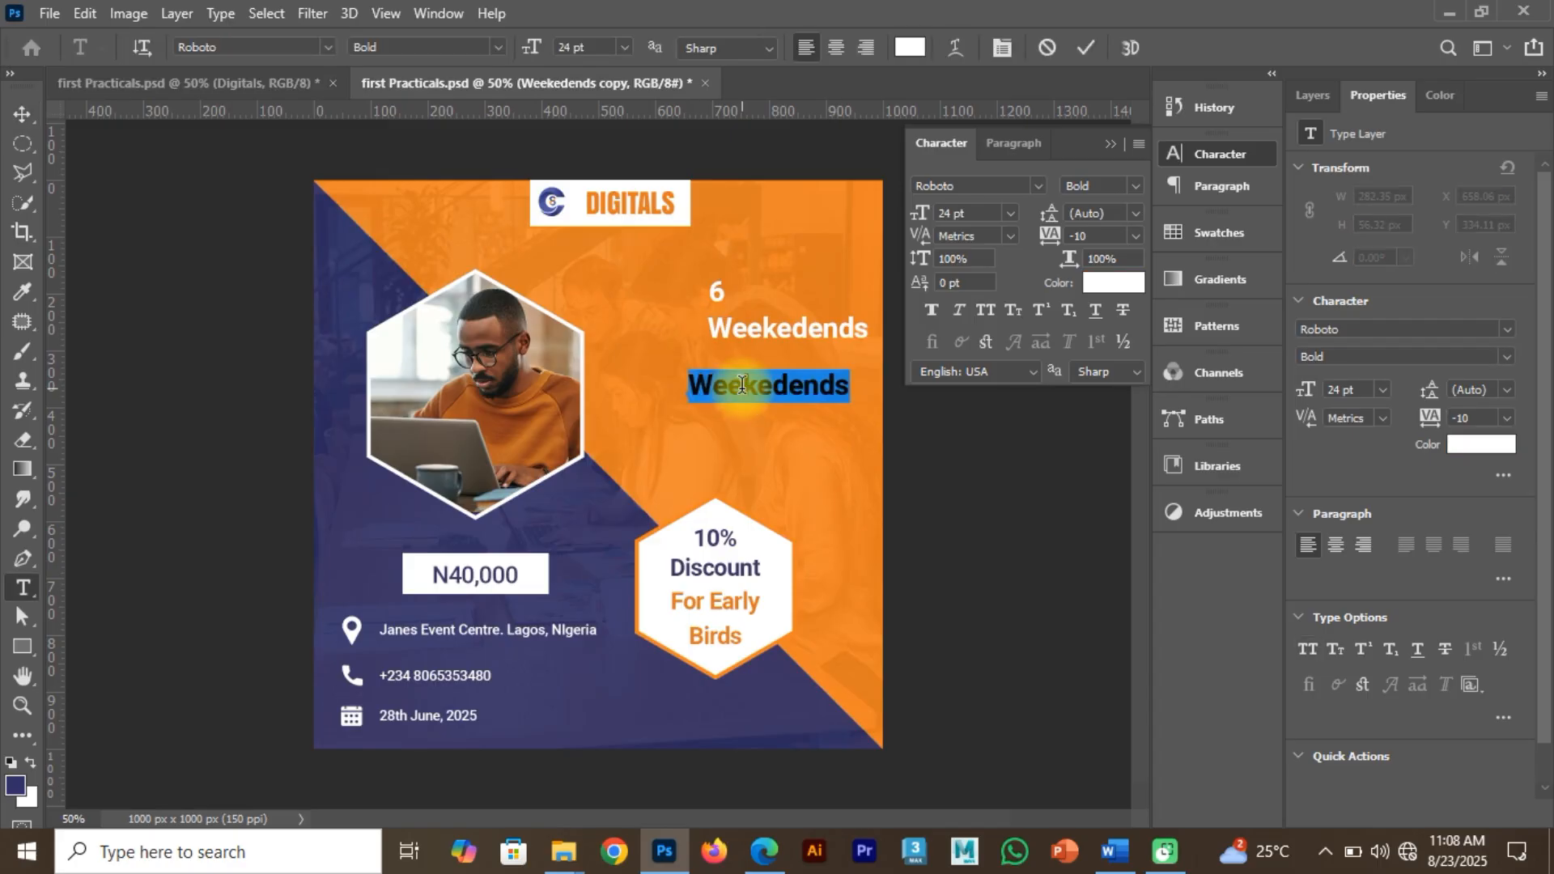
text(Of )
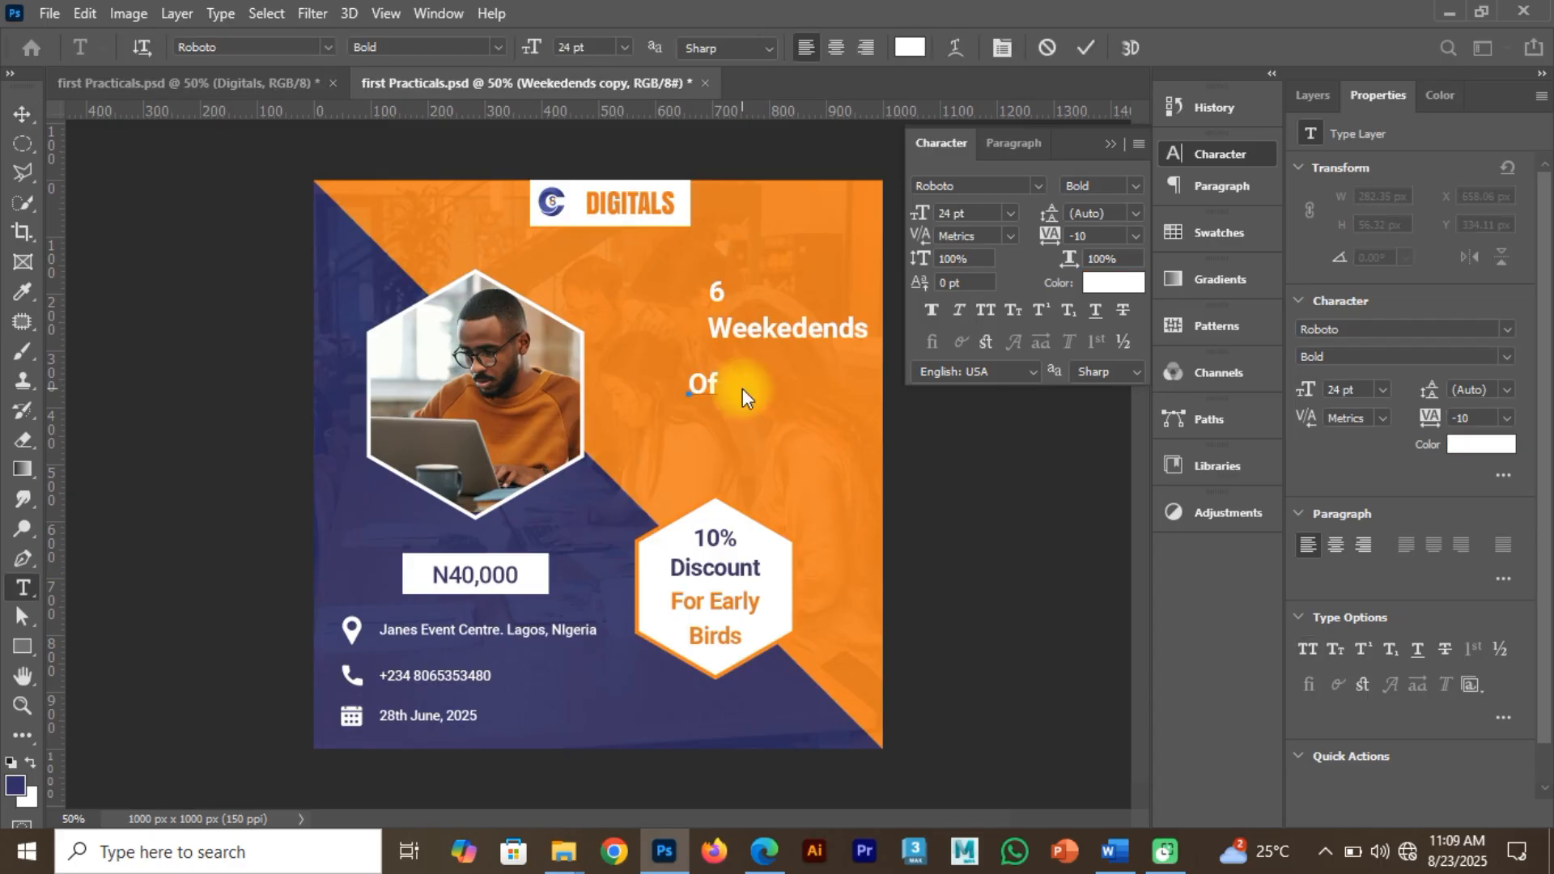
text(Practical)
click(1084, 58)
key(v)
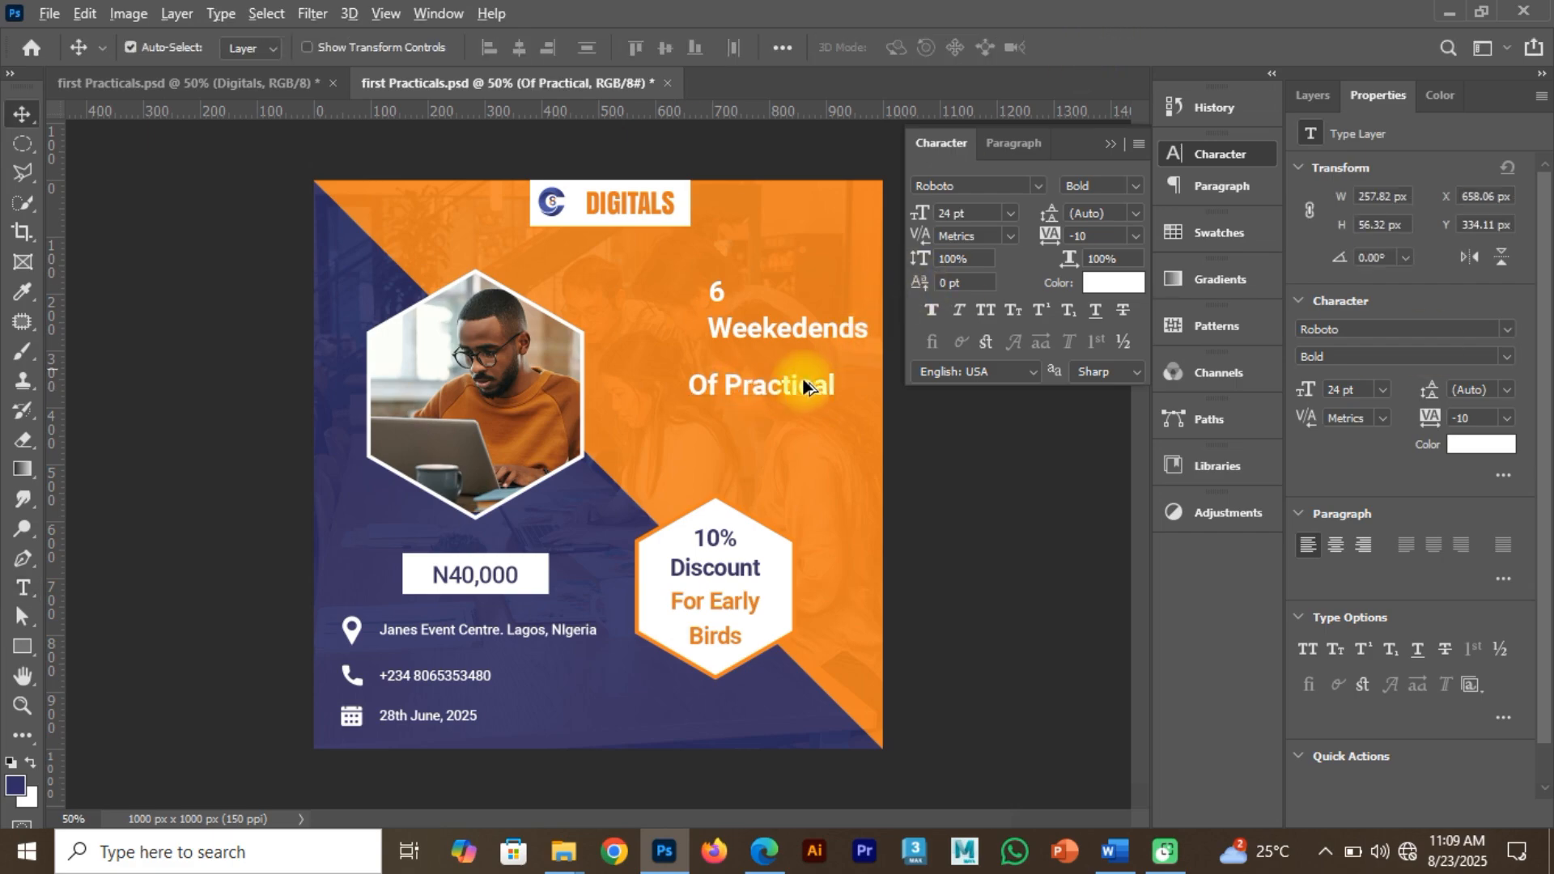
Duplicate the Of Practical text just below itself and change the copy's wording to UI/UX.
drag(774, 387, 775, 427)
double_click(775, 421)
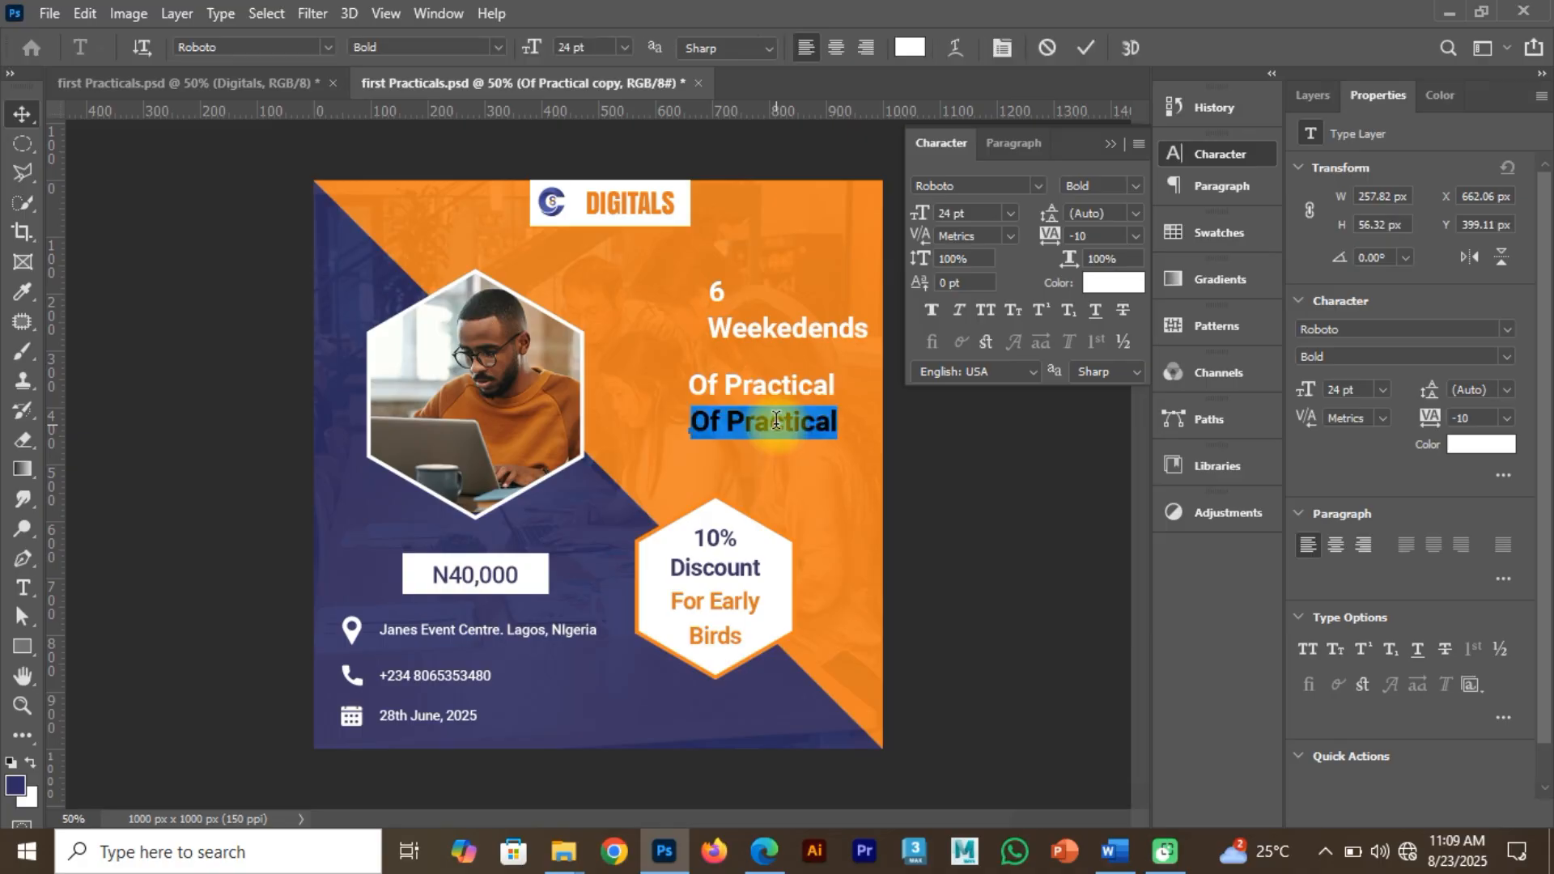
text(UI)
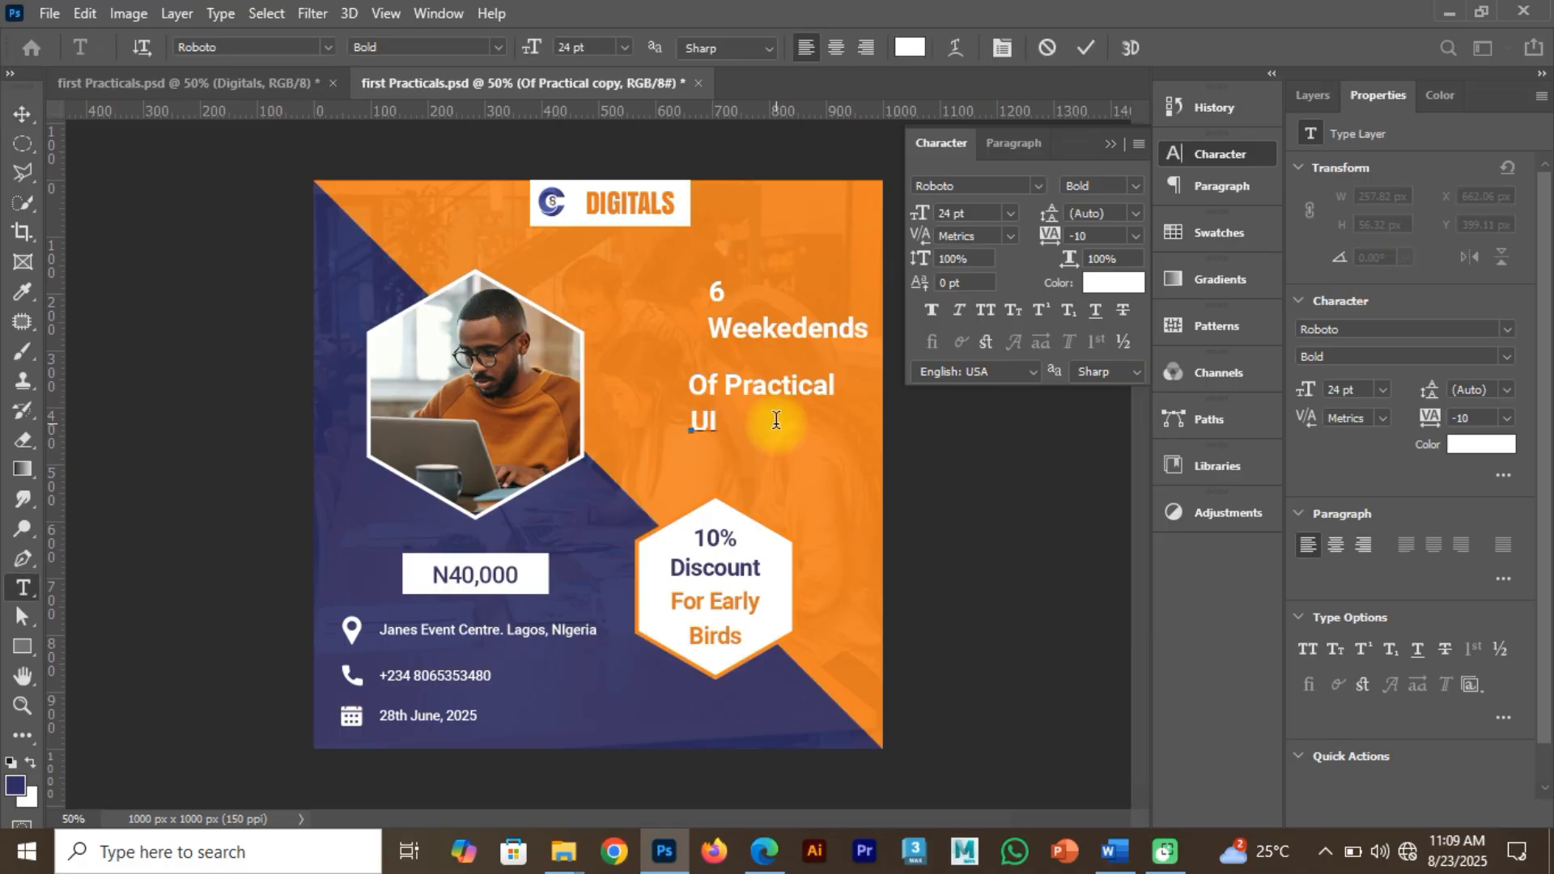
text(/UX)
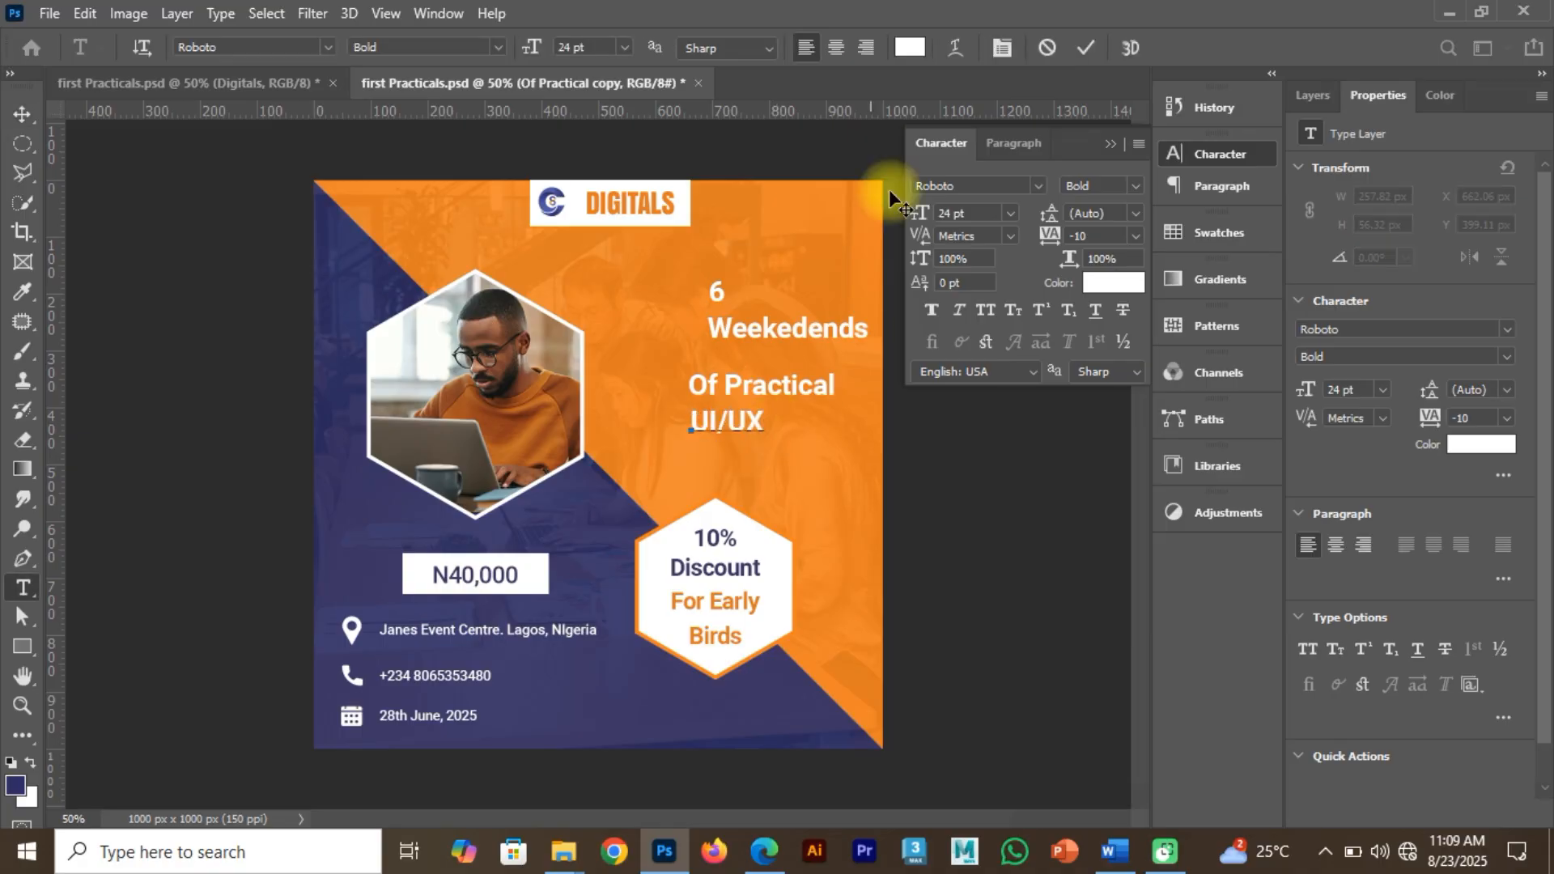
click(1085, 49)
key(v)
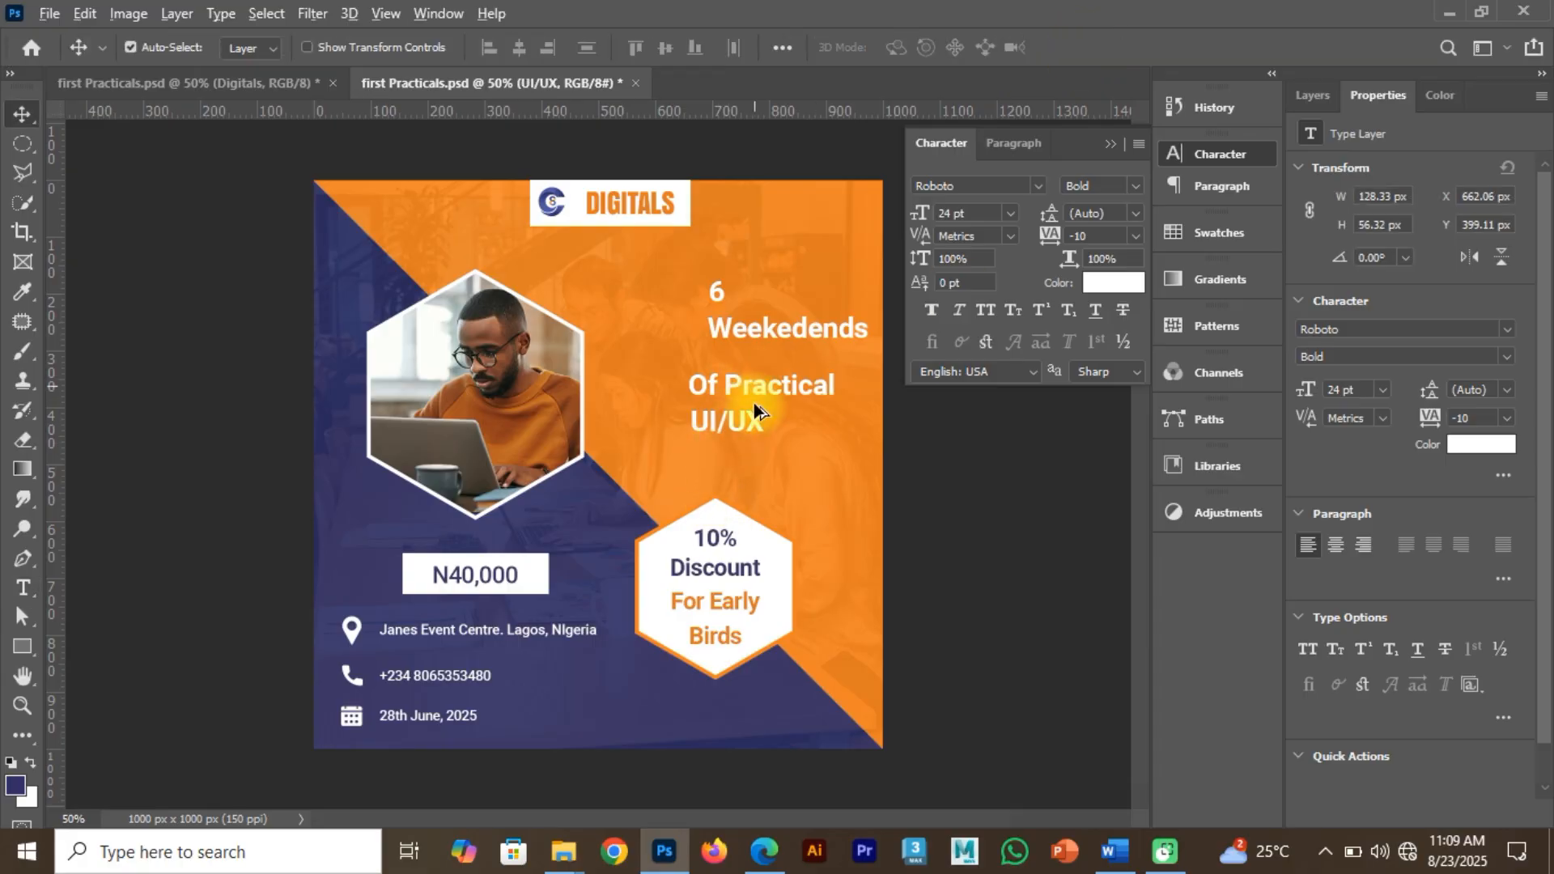
Duplicate the UI/UX text just below itself and open the copy's wording for editing.
drag(747, 424, 761, 468)
double_click(761, 458)
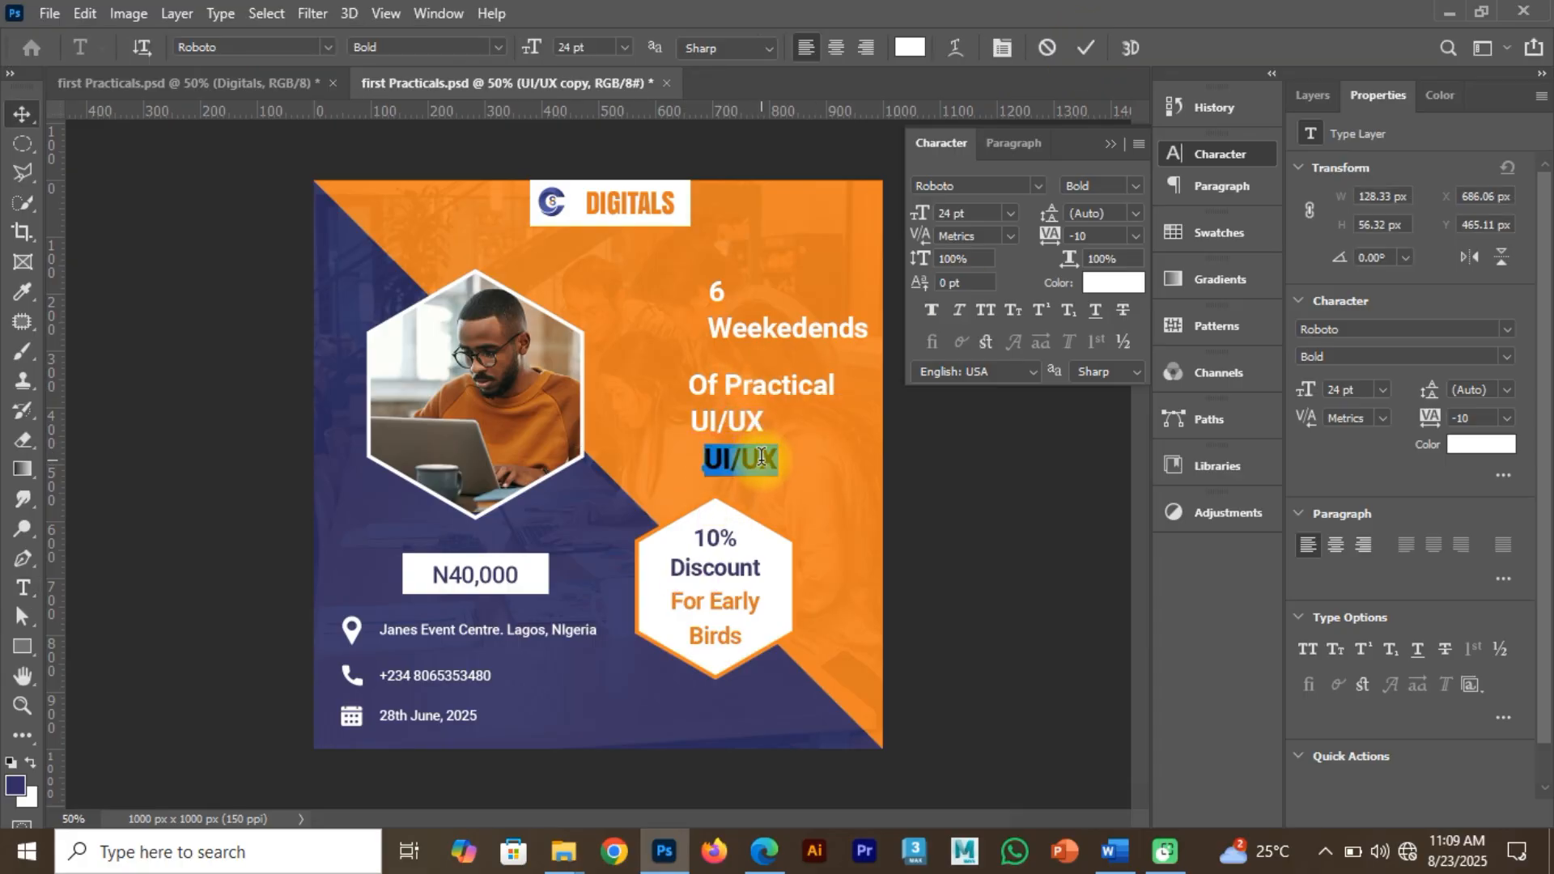
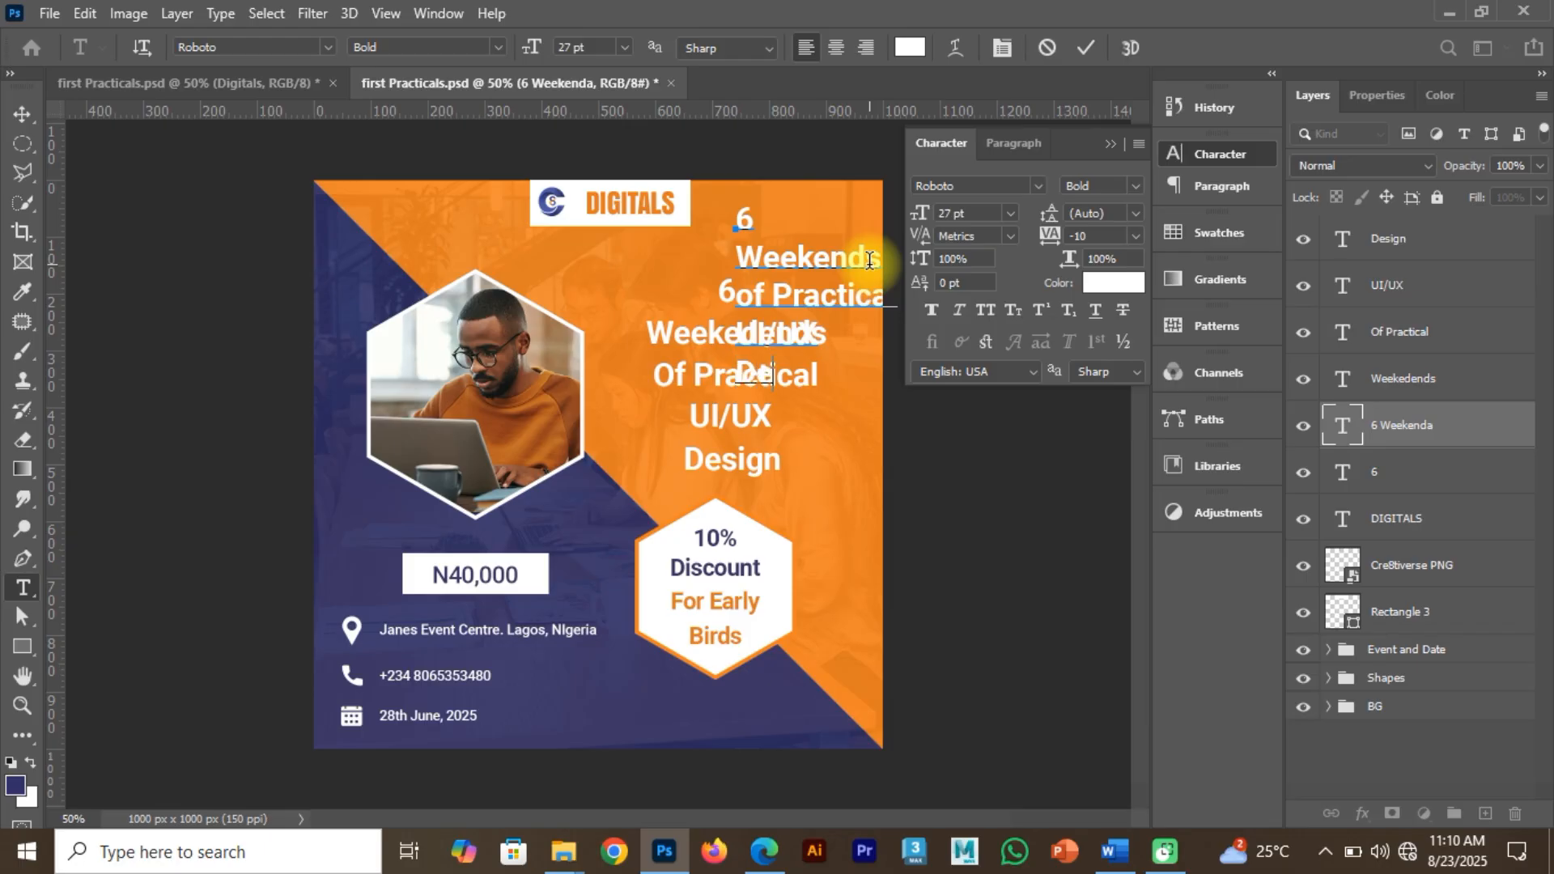
Finish the multi-line headline as 6 Weekends of Practical UI/UX Design and move it clear of the single-line headline texts.
click(1088, 49)
key(v)
click(791, 289)
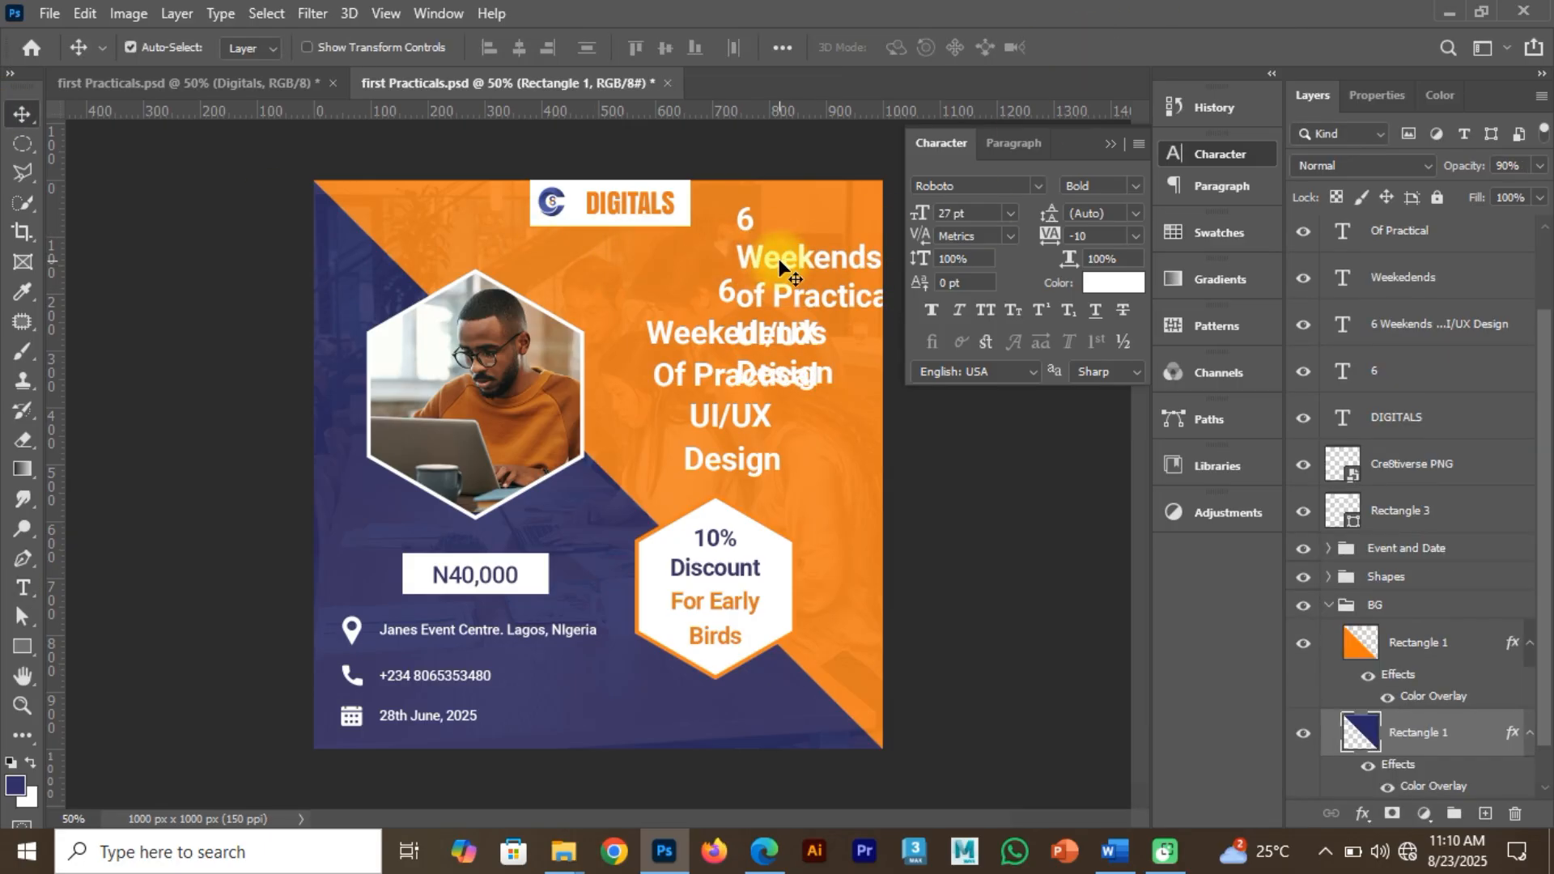
drag(778, 265, 853, 447)
Delete the separate single-line headline texts Weekedends, 6, Of Practical, UI/UX and Design.
click(743, 337)
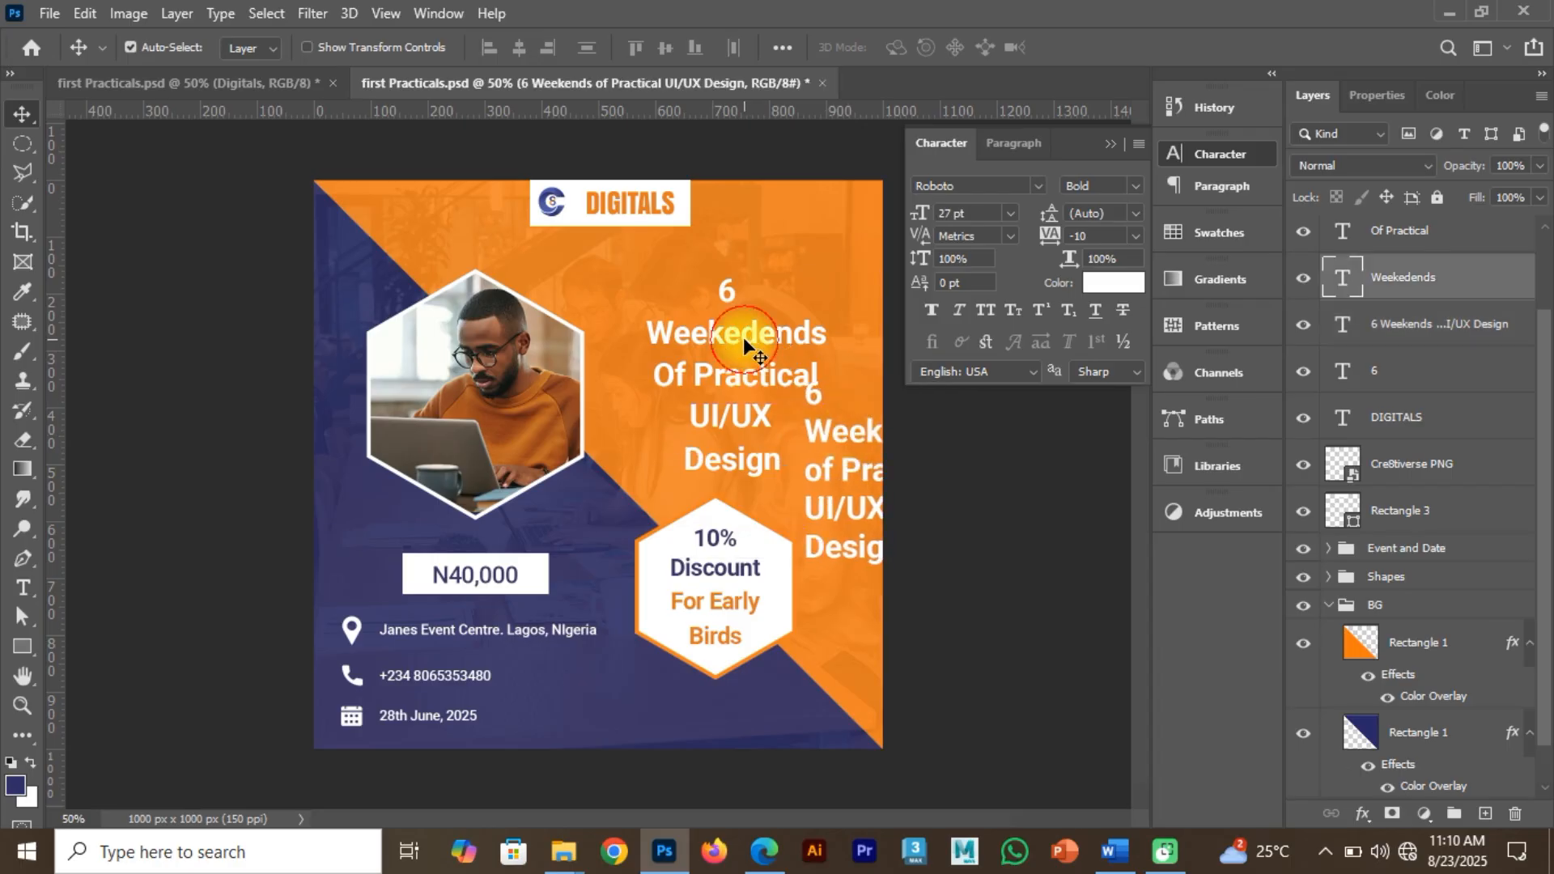
key(Delete)
click(727, 289)
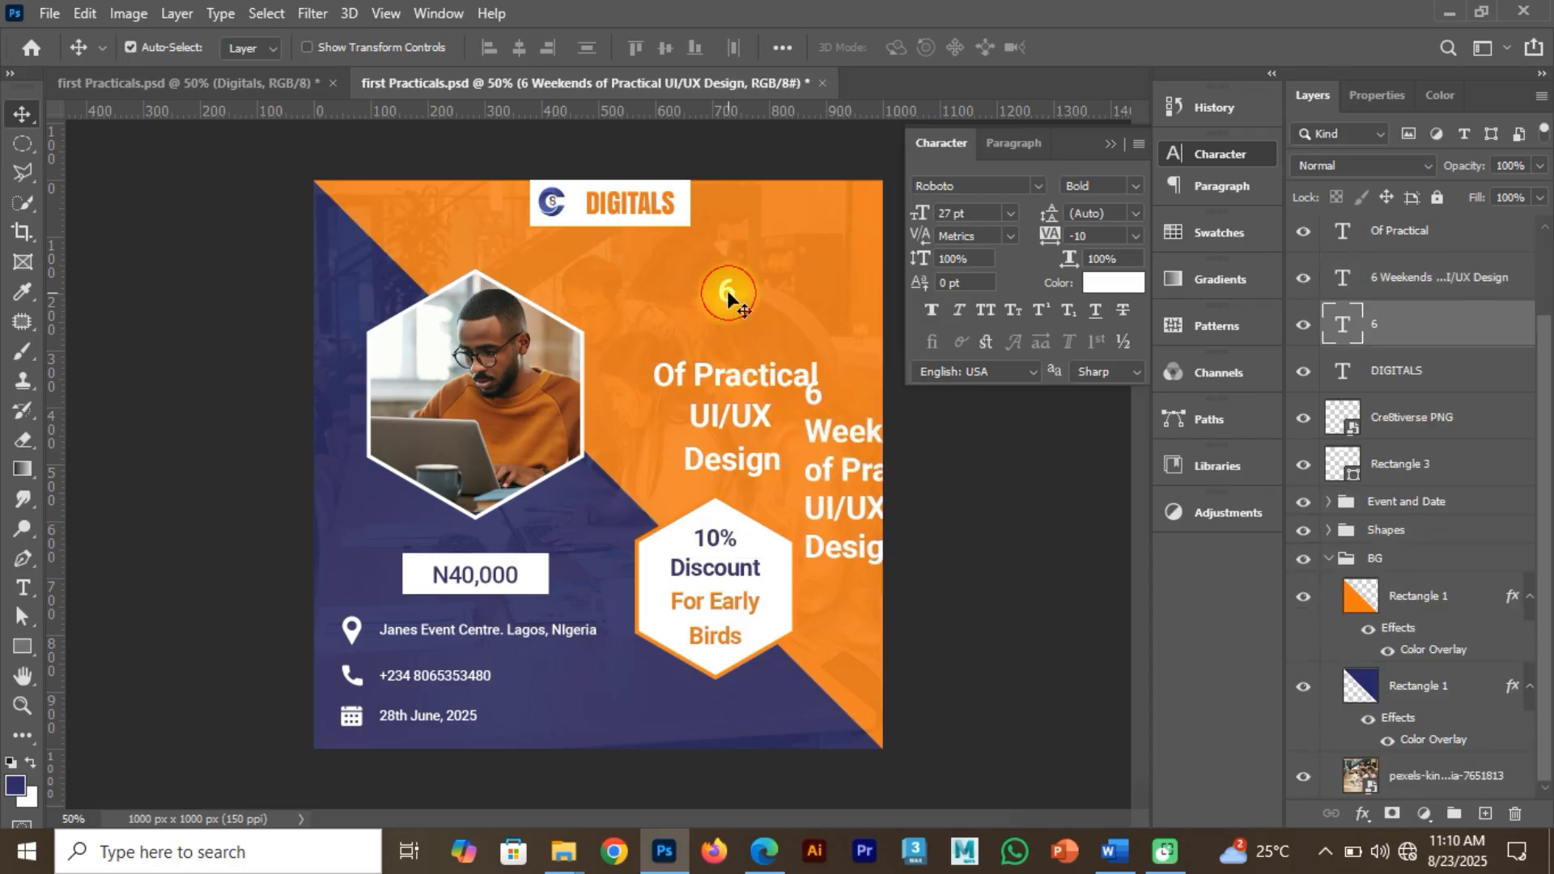
key(Delete)
click(721, 377)
key(Delete)
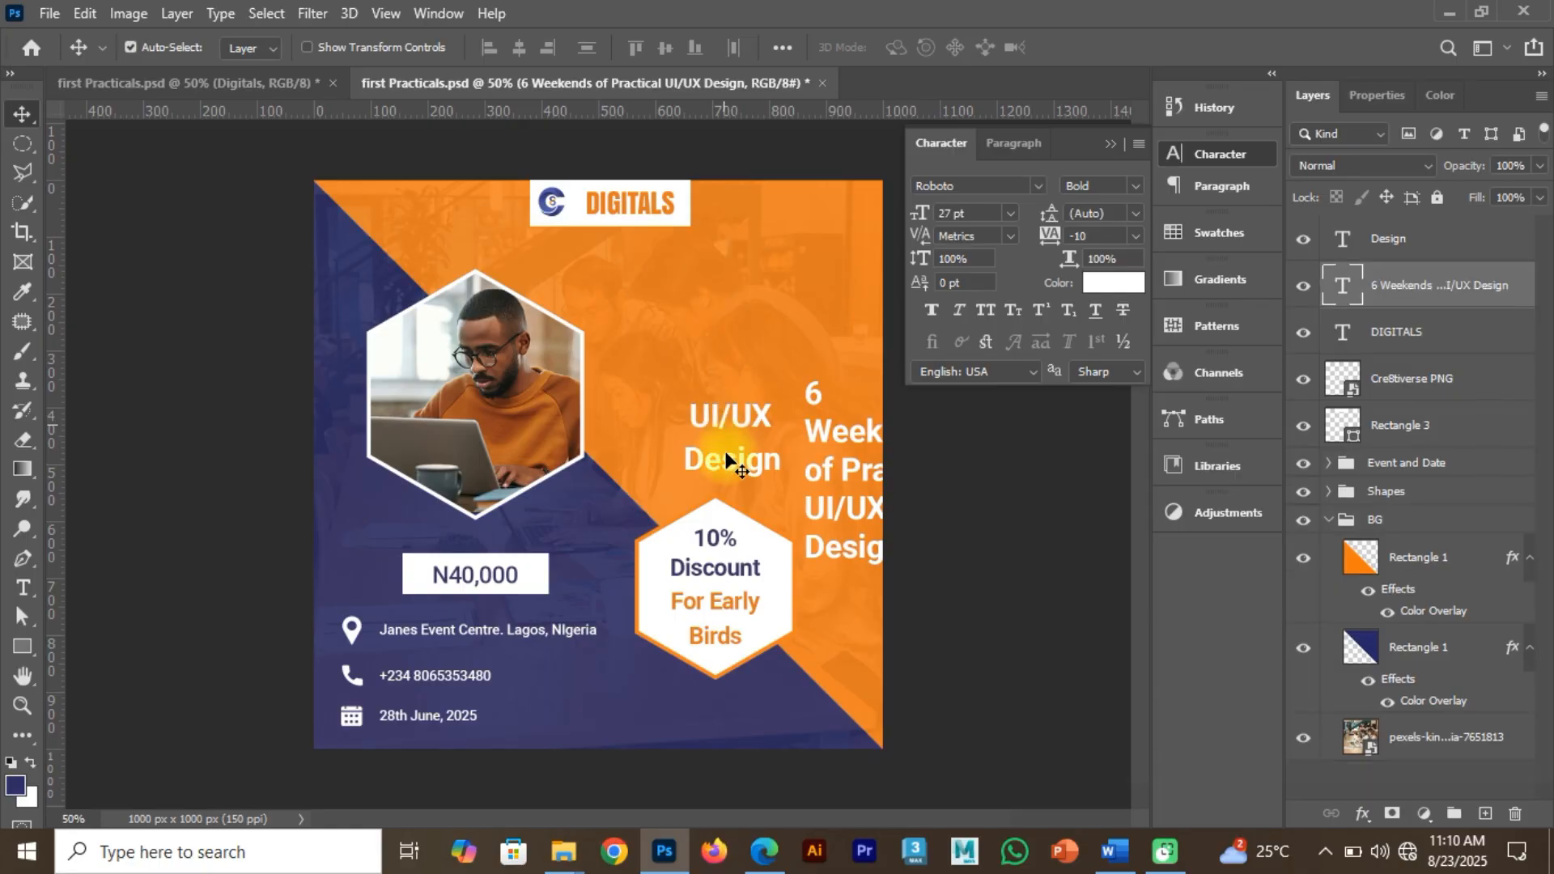
click(726, 460)
key(Delete)
Centre-align the multi-line headline and position it in the orange area above the discount hexagon.
drag(838, 429, 713, 351)
click(1219, 188)
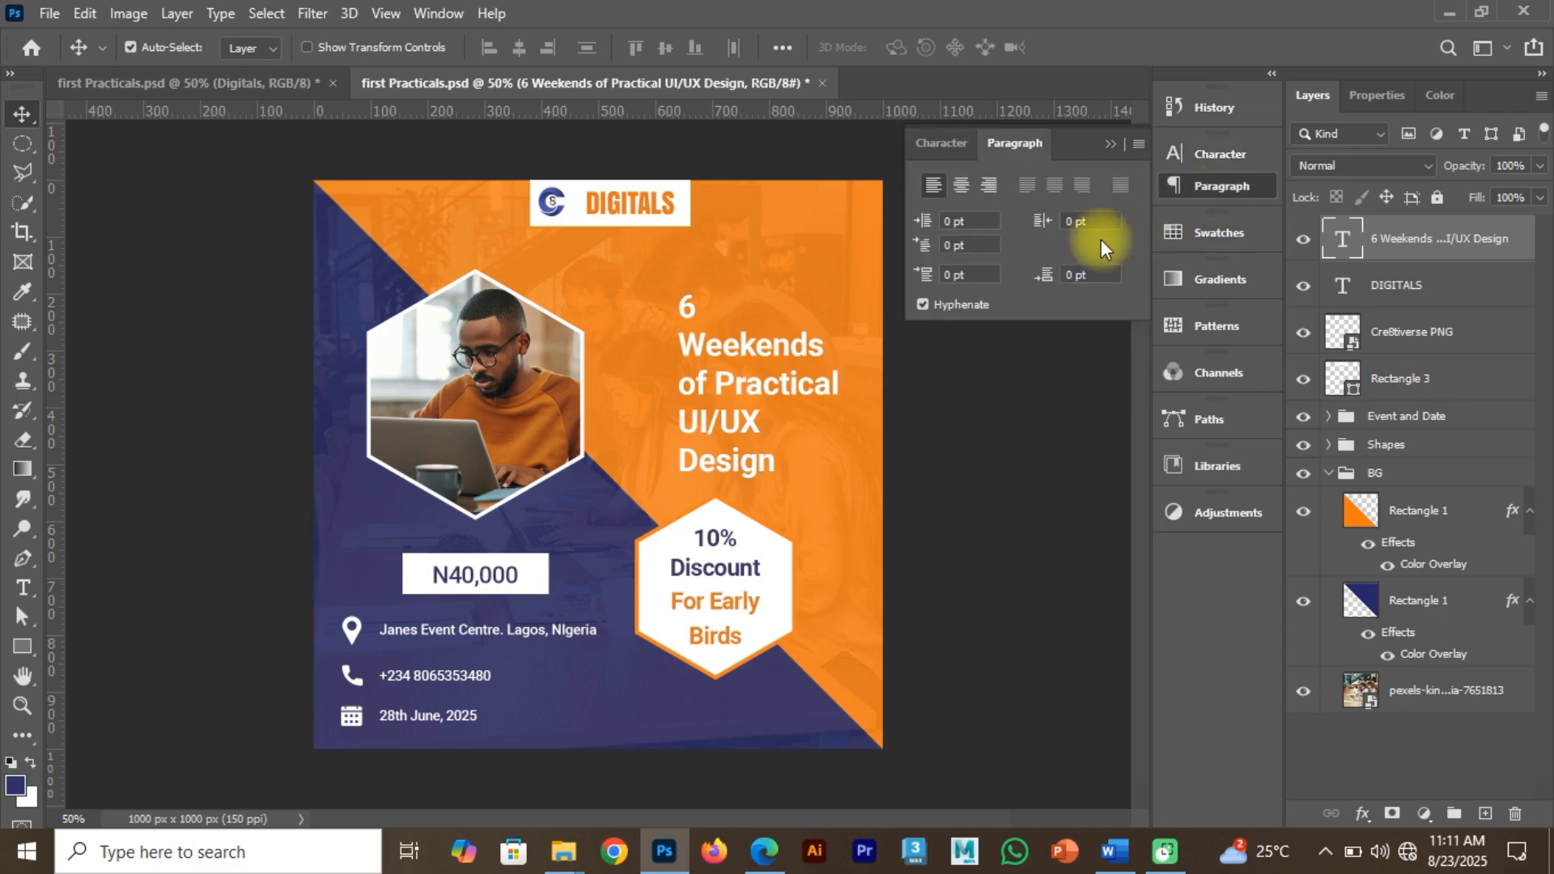
click(958, 186)
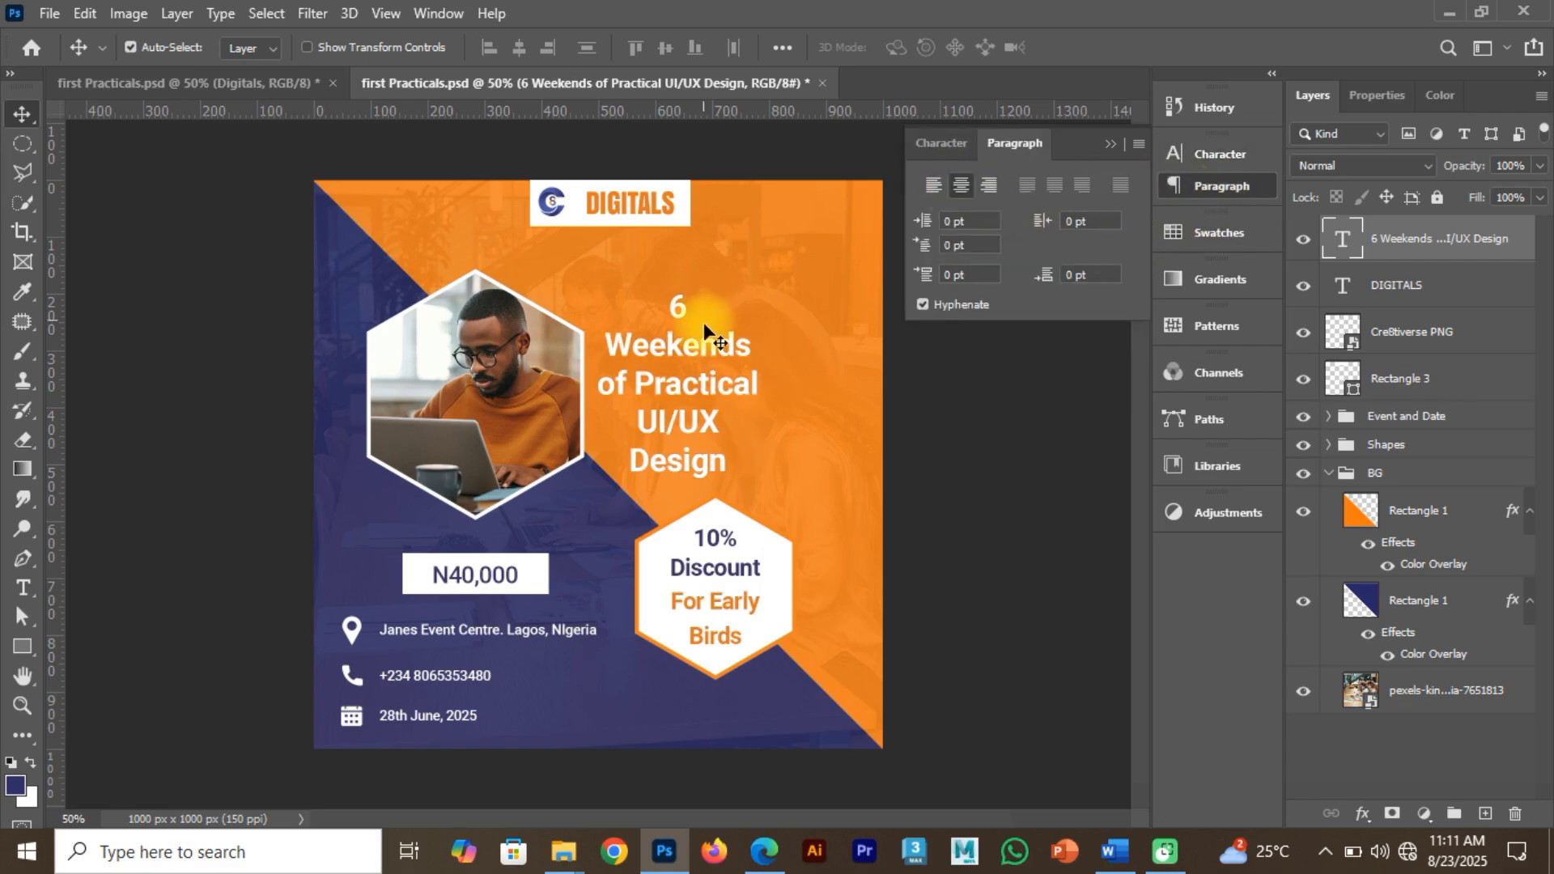
drag(702, 381, 763, 369)
Set the font size of the multi-line headline to 28 pt.
click(1212, 158)
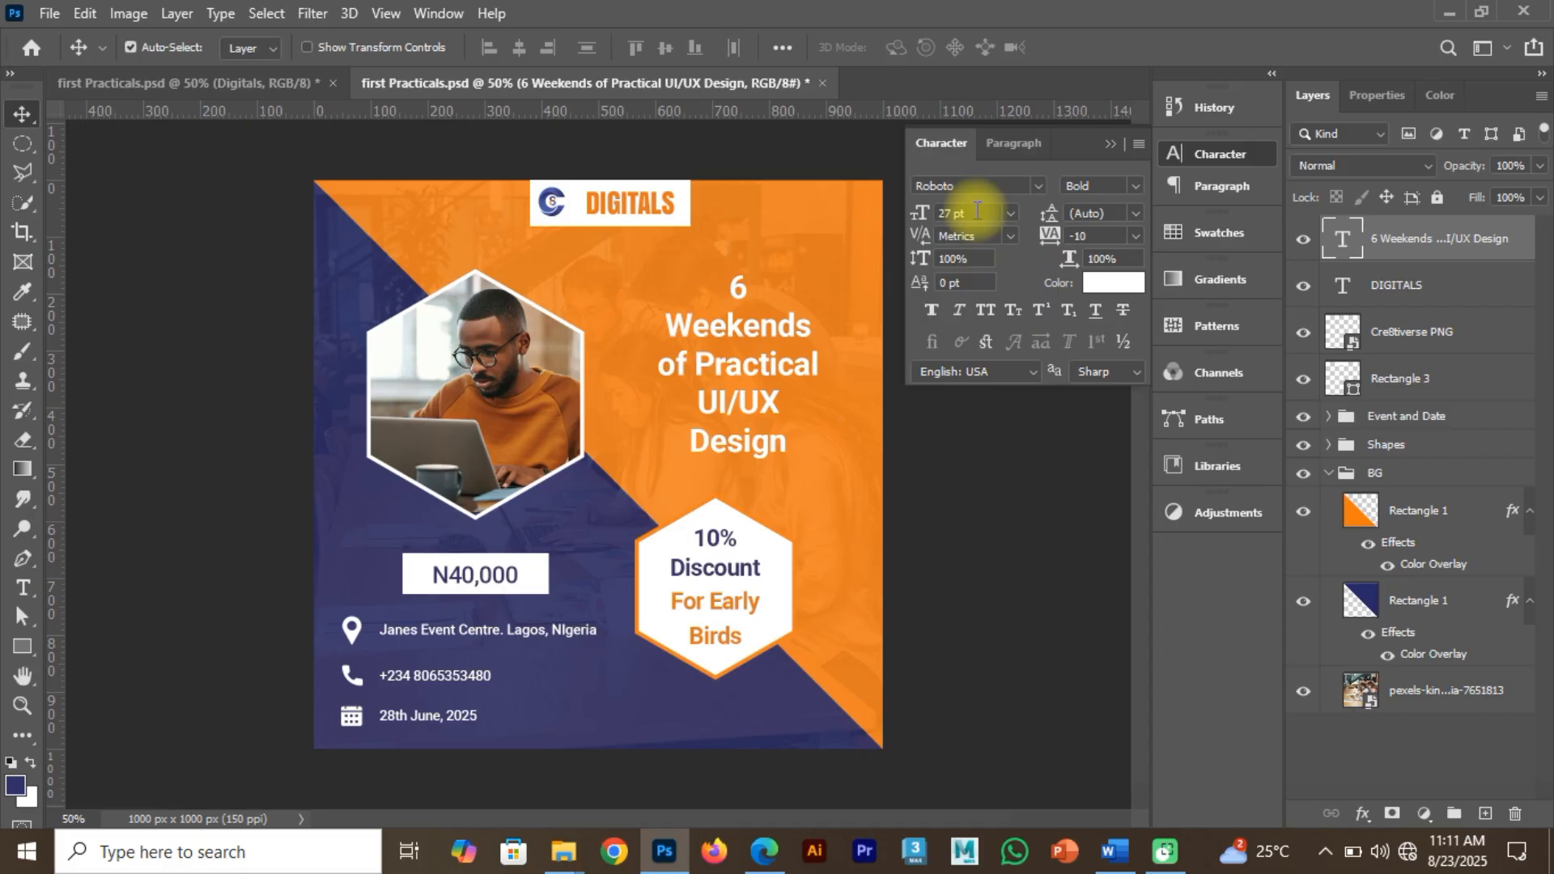
drag(977, 210, 906, 212)
text(28)
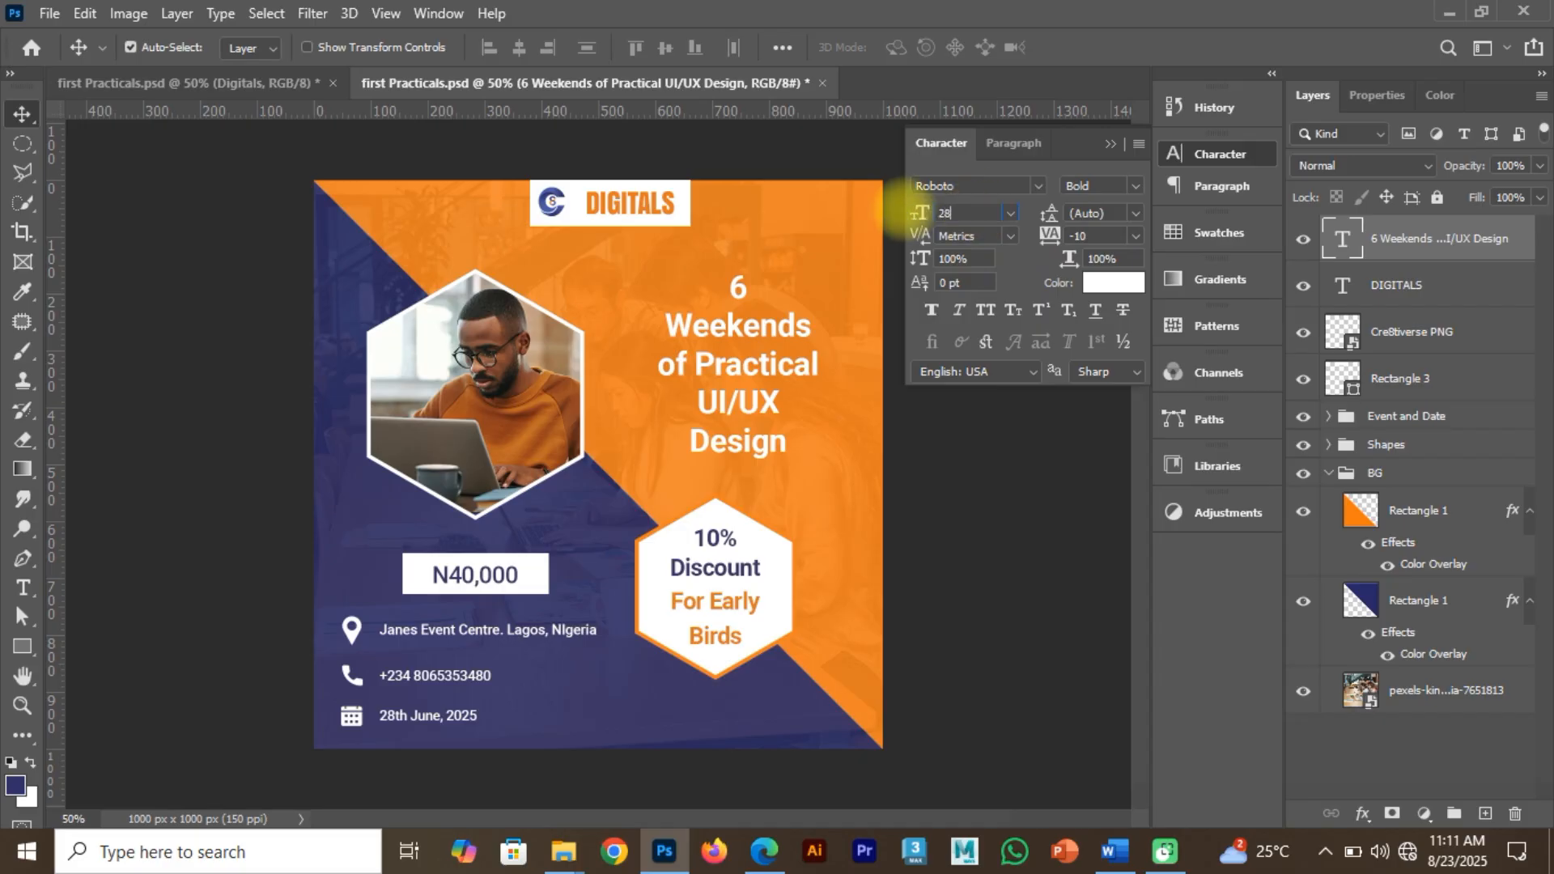
key(Return)
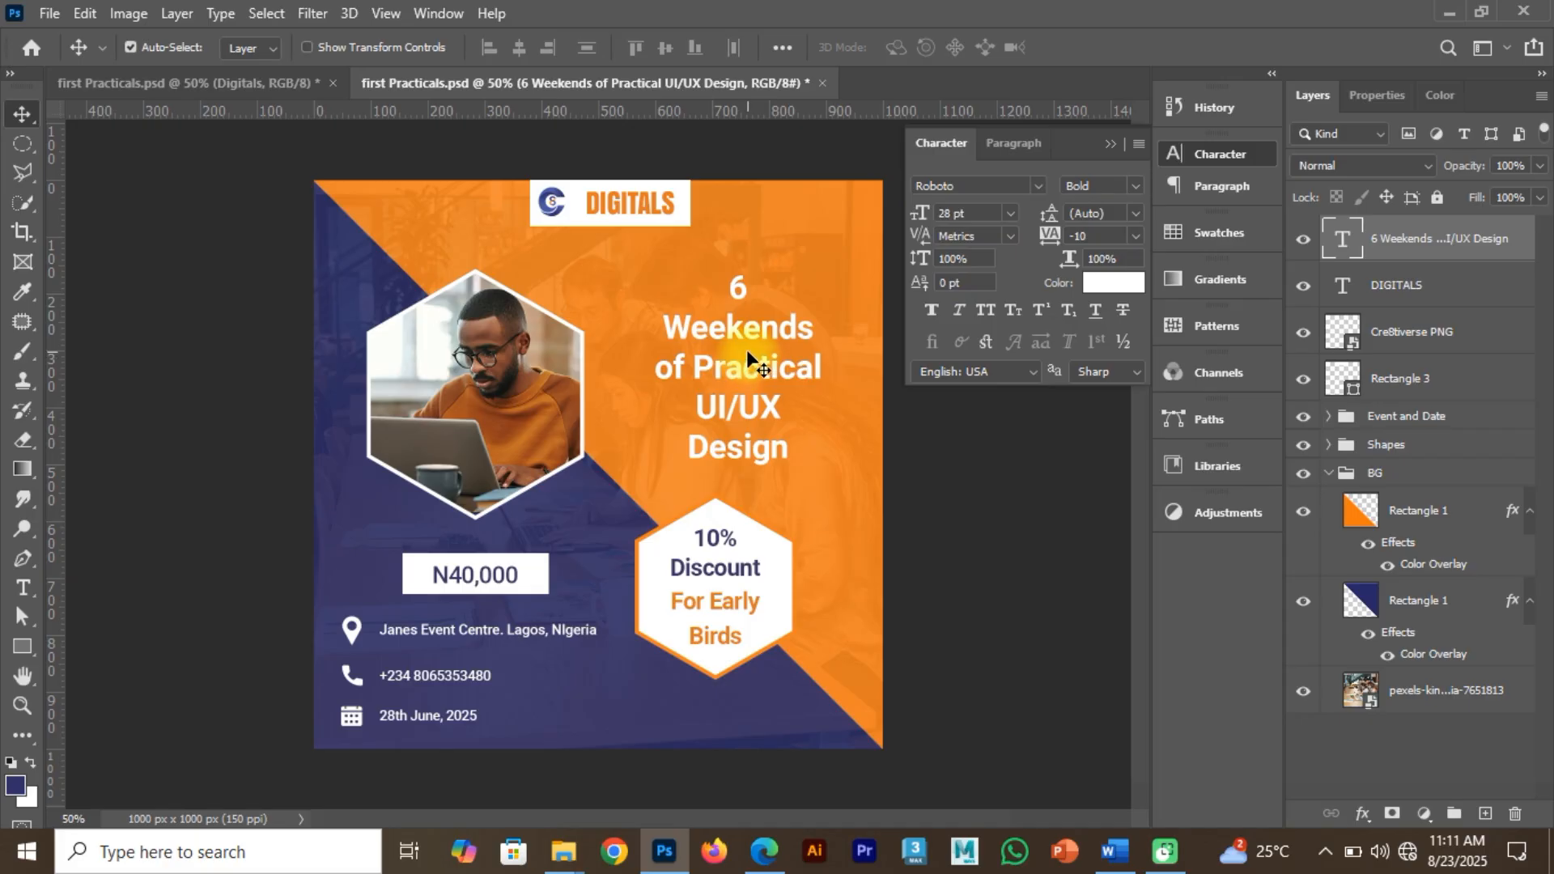
Add a Drop Shadow to the headline layer and compare the headline with and without it.
double_click(1518, 258)
drag(981, 179, 1196, 134)
click(884, 566)
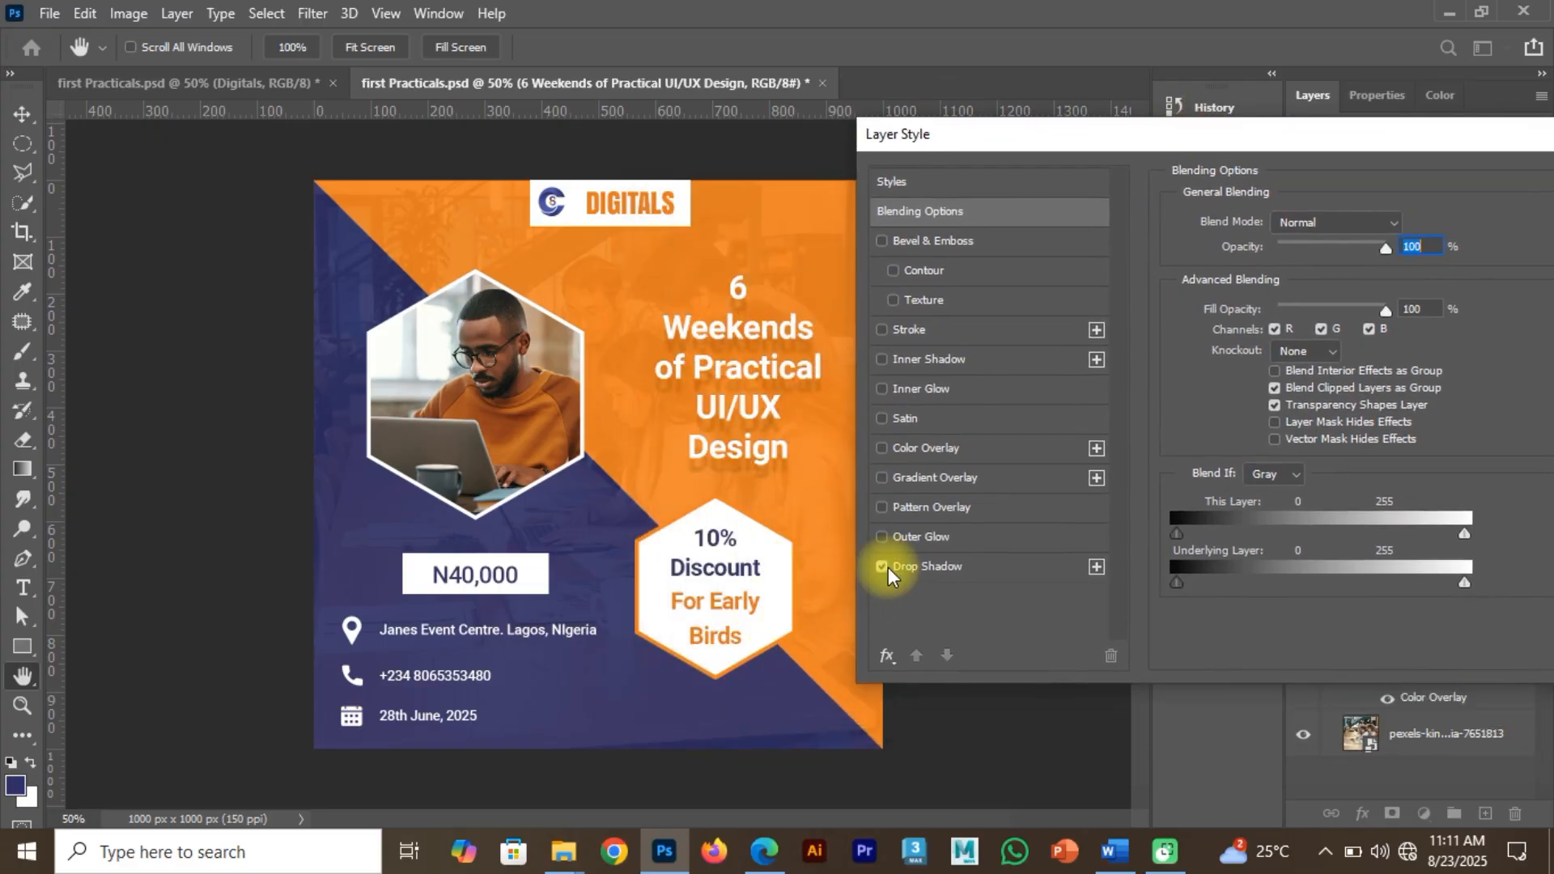
click(974, 565)
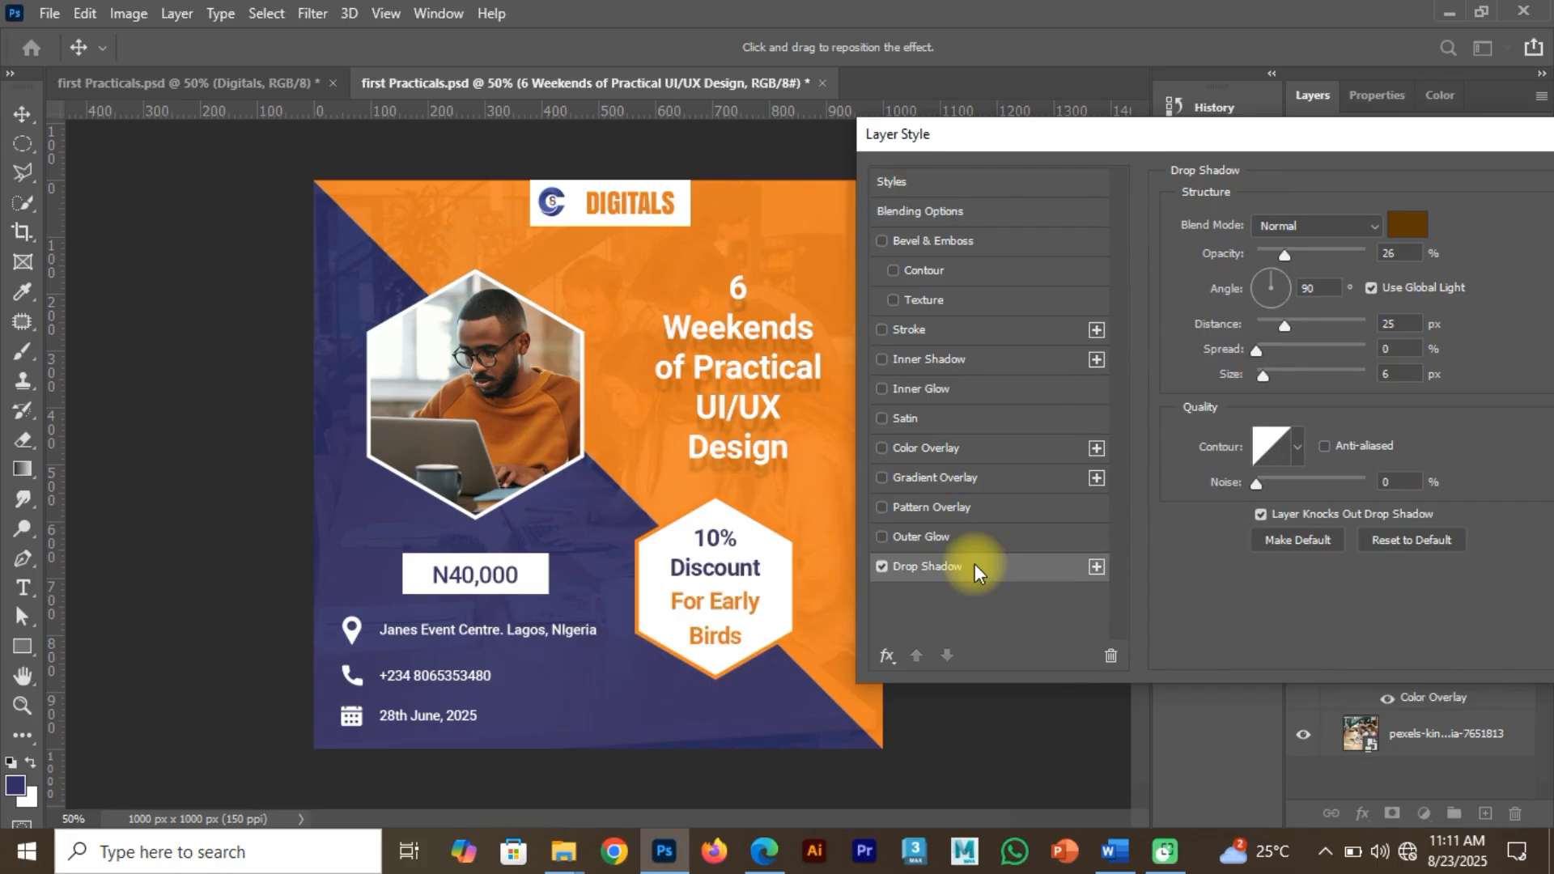
click(882, 566)
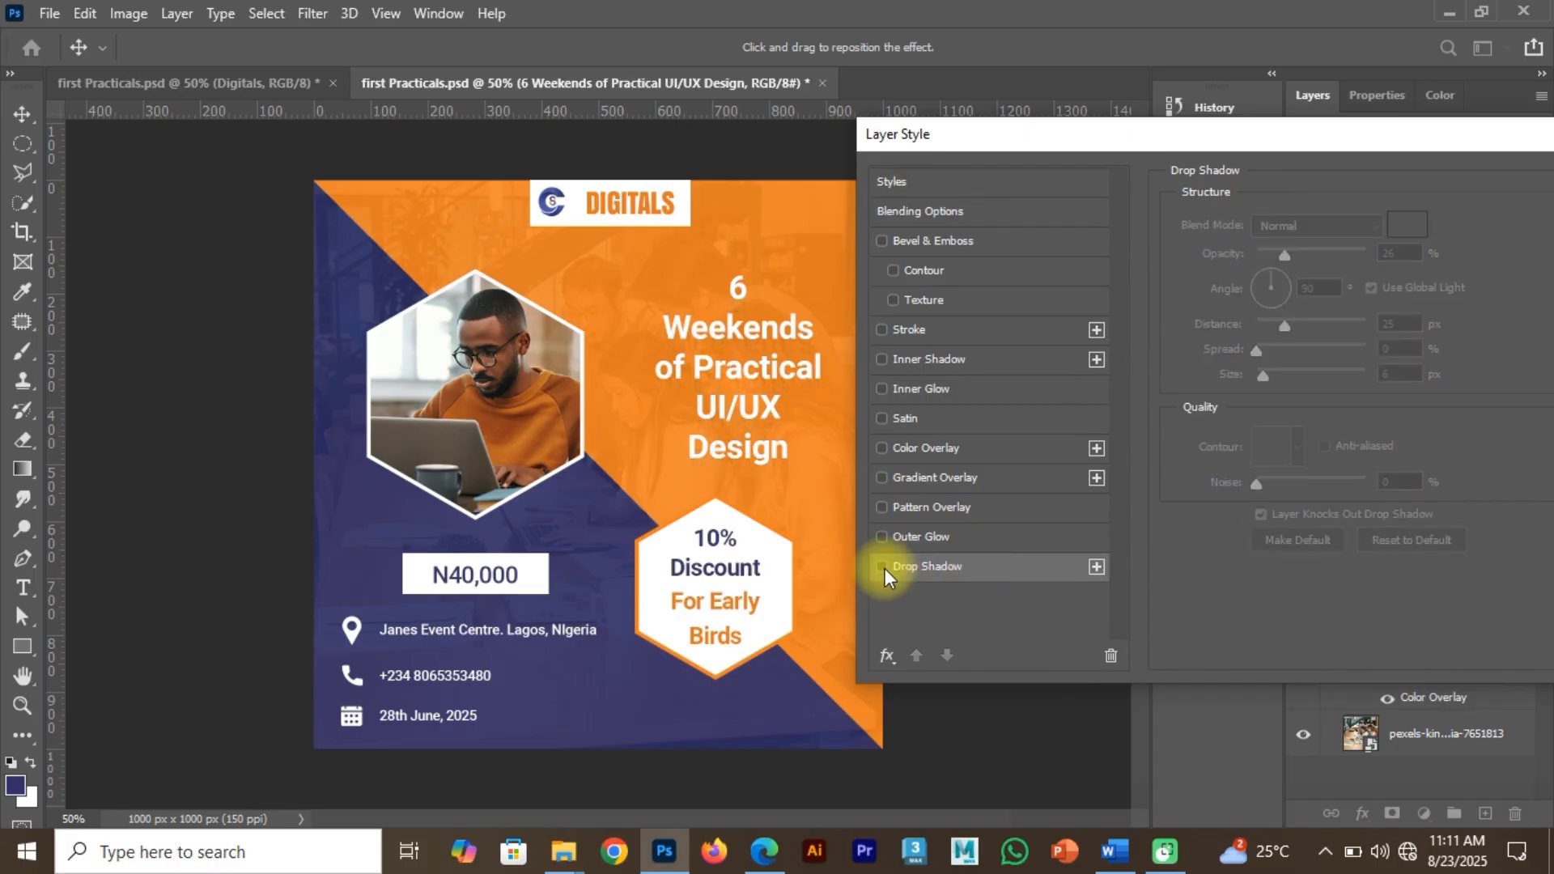
click(882, 566)
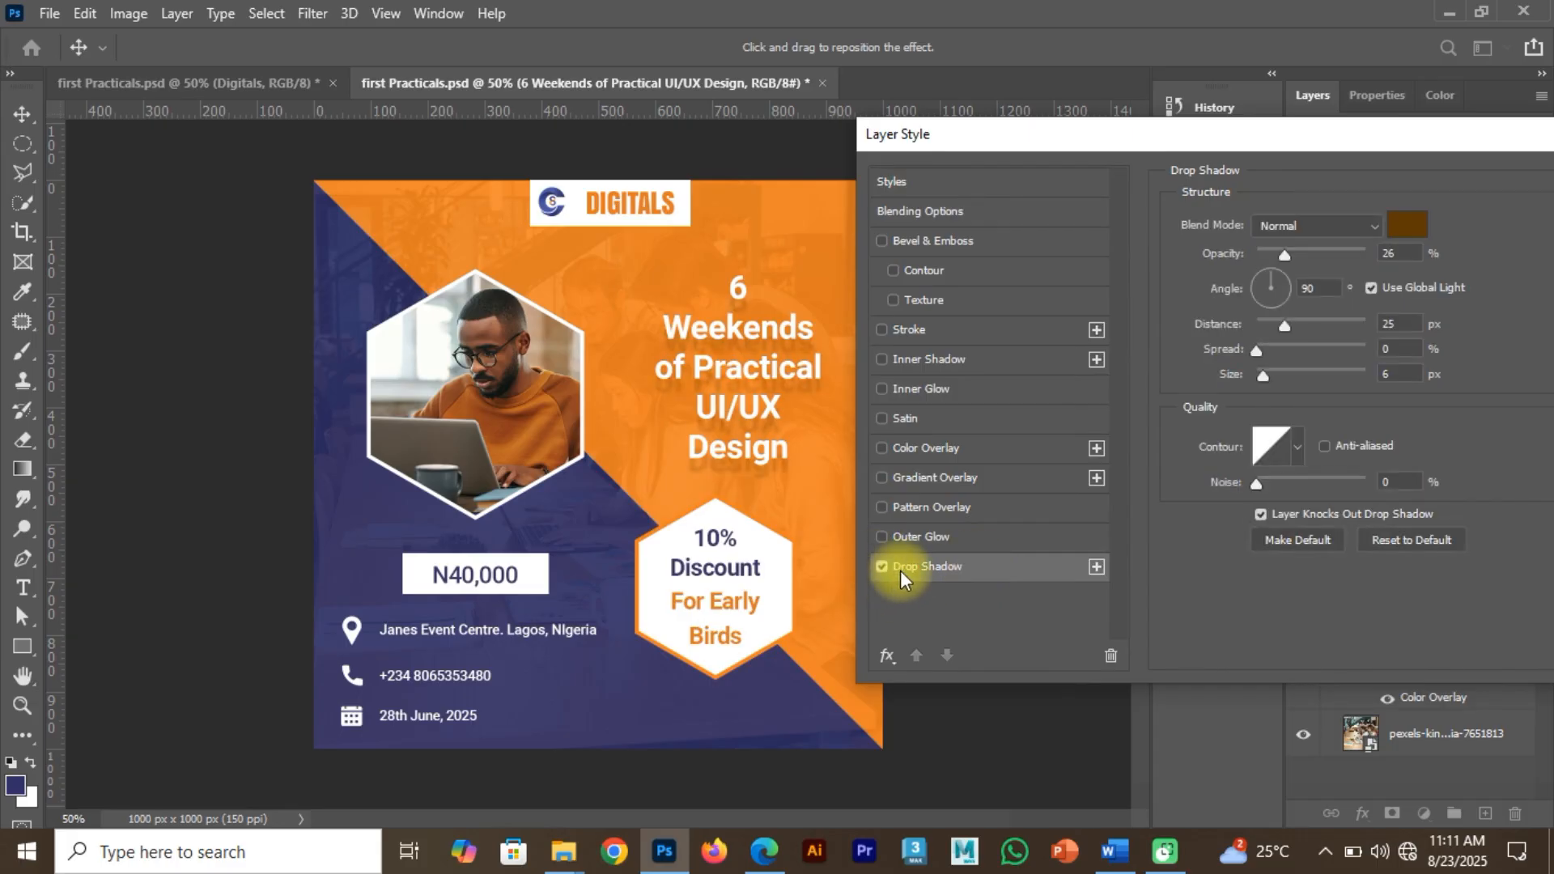
click(882, 449)
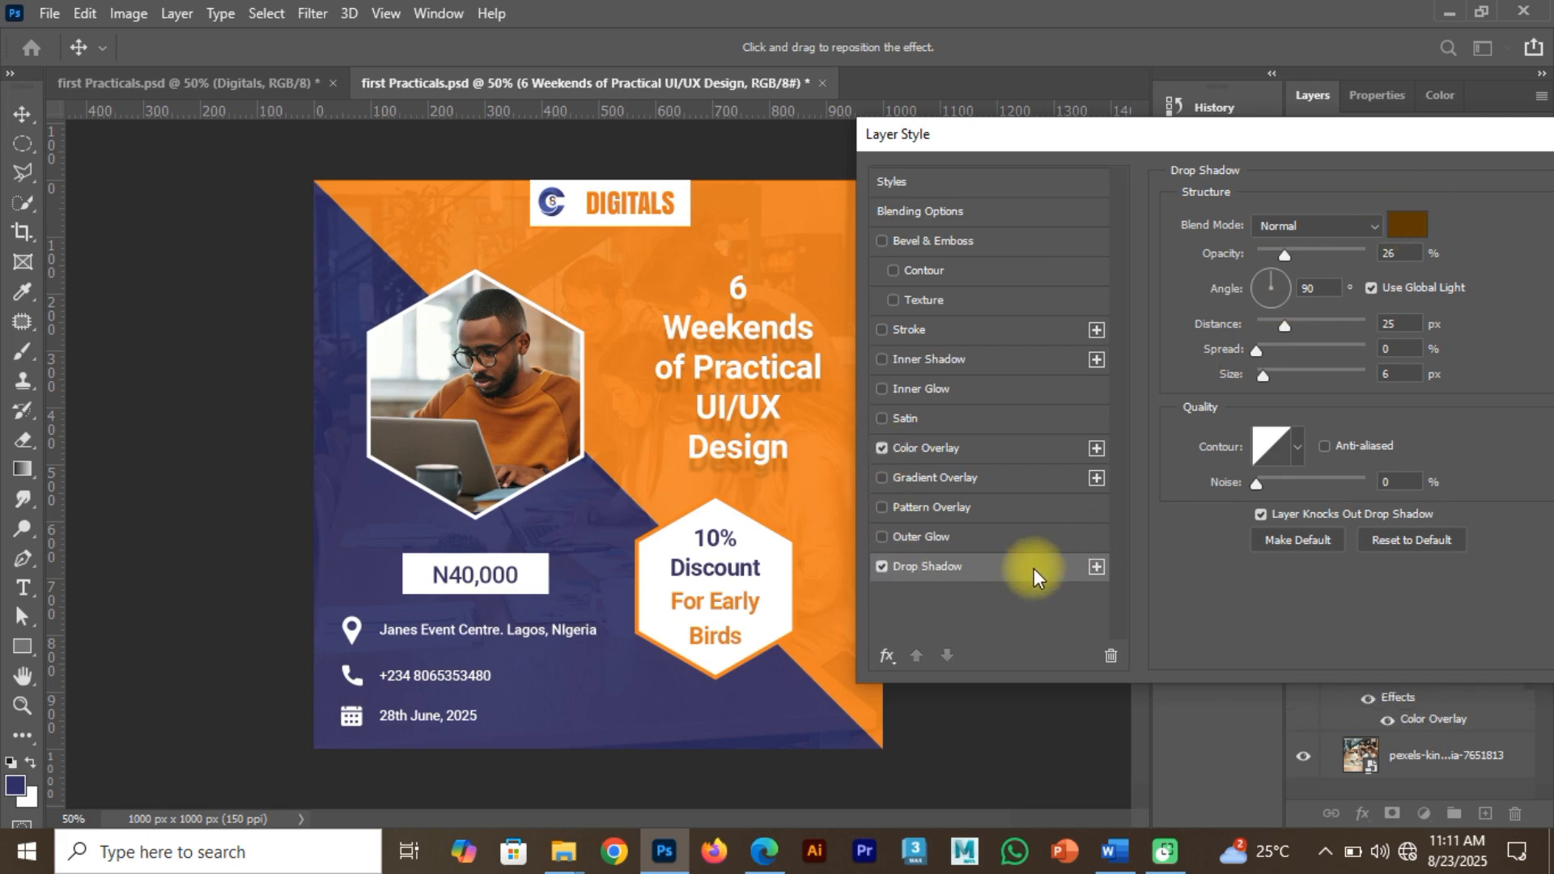
click(900, 448)
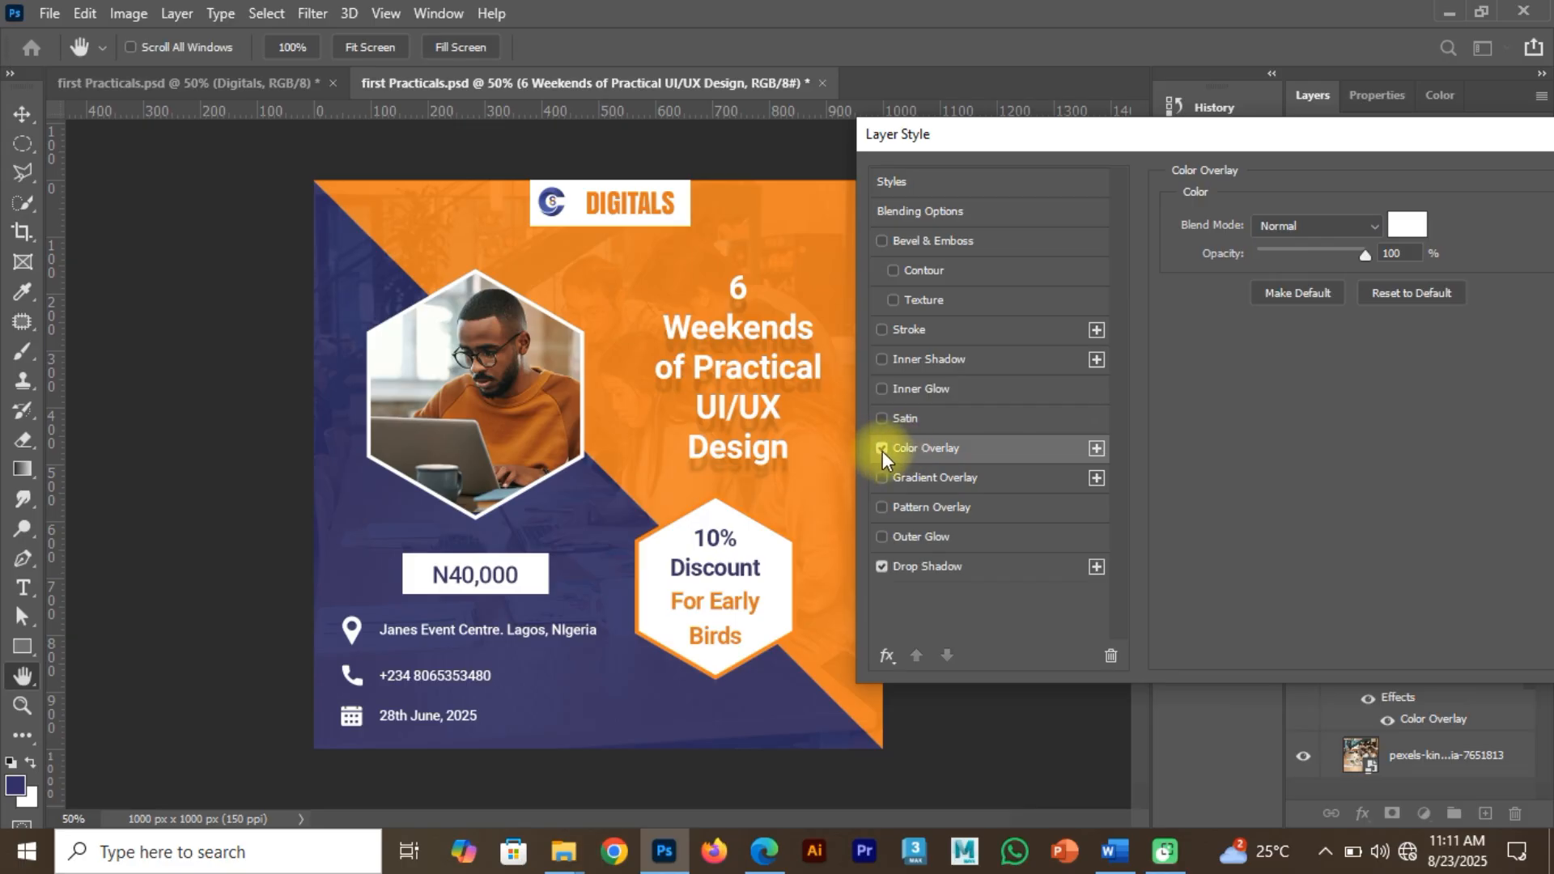
click(882, 449)
Set the headline's drop shadow colour to black (000000).
click(882, 567)
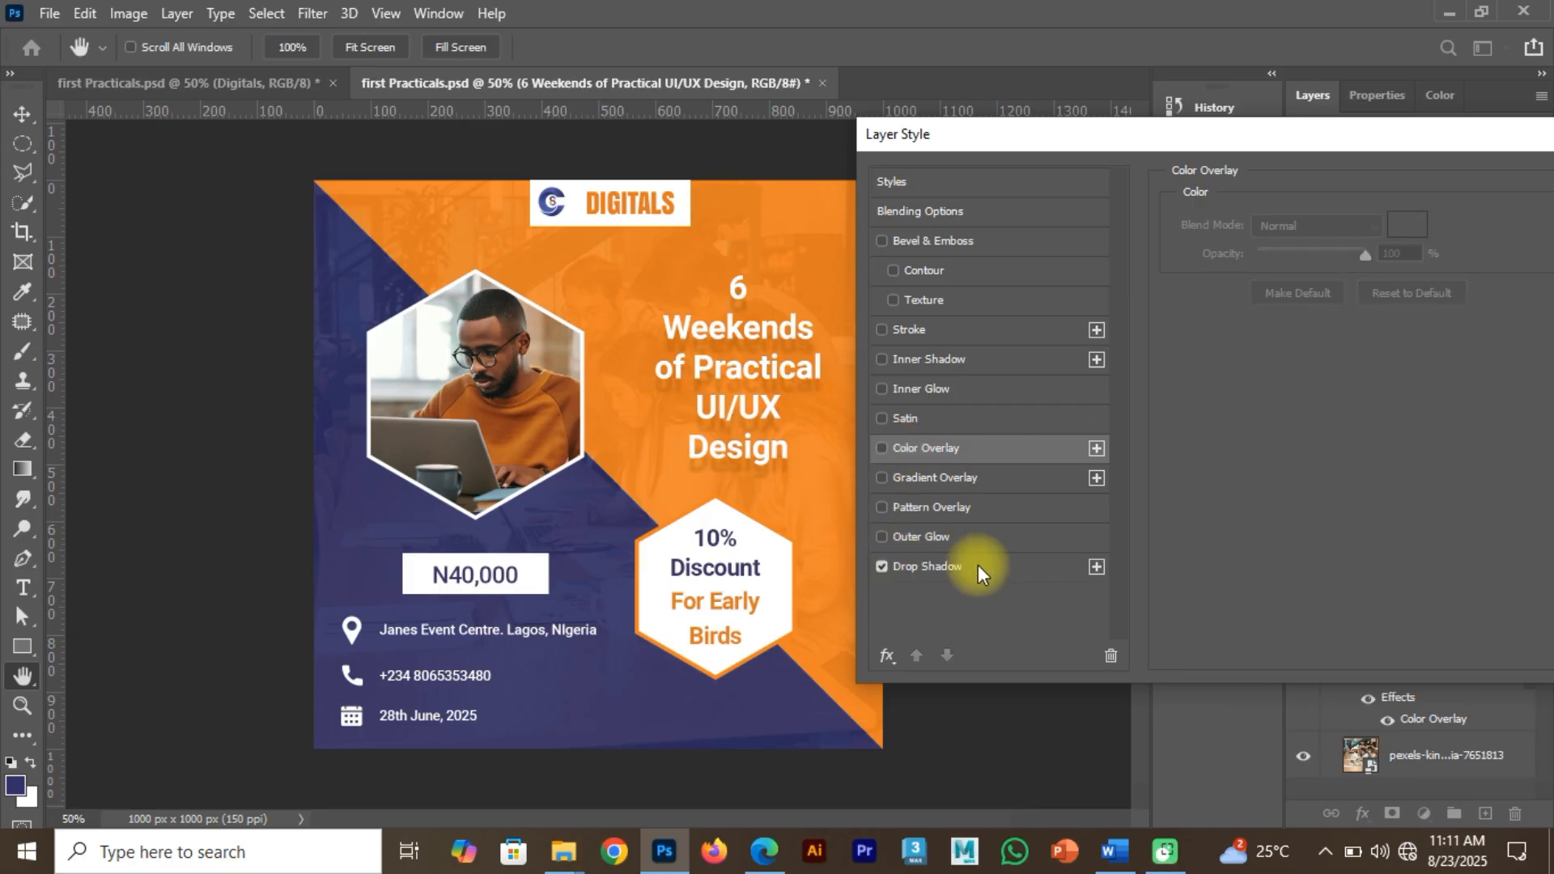
click(1004, 567)
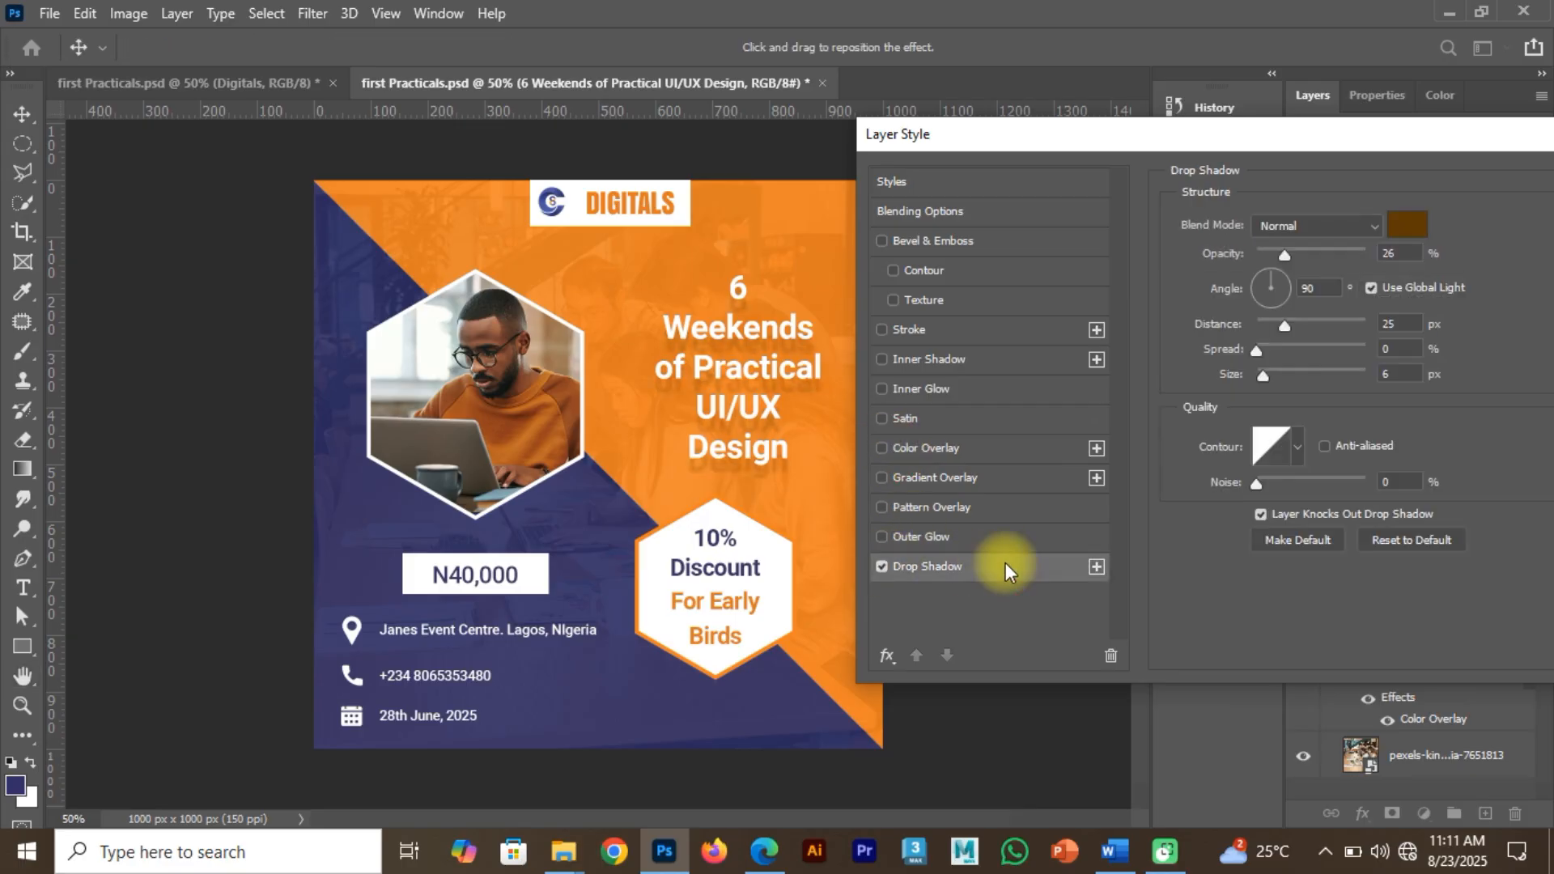
click(1418, 225)
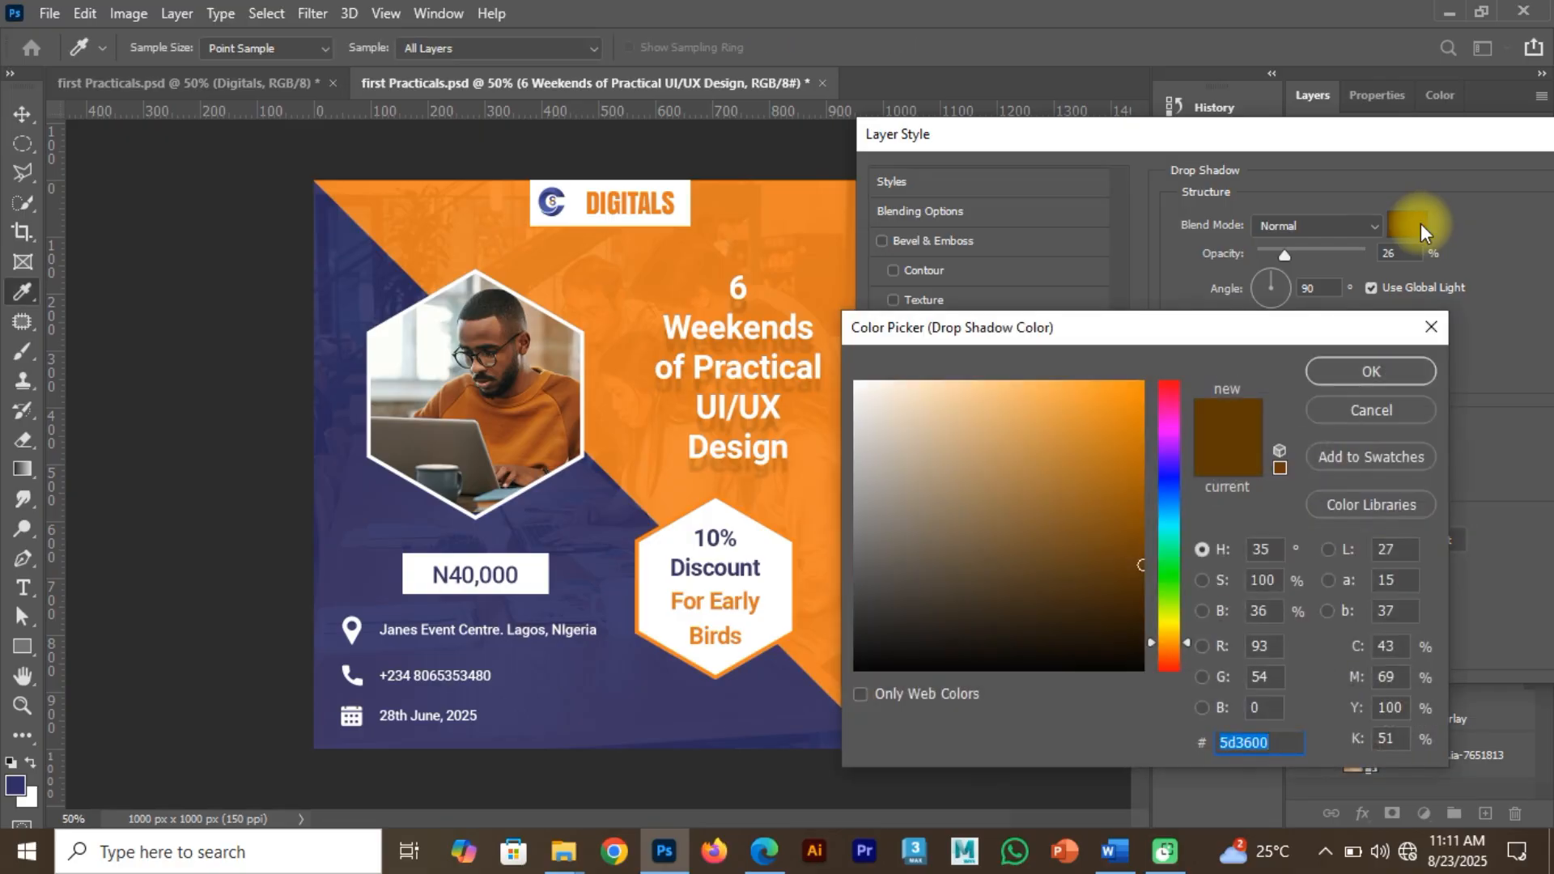
click(1130, 671)
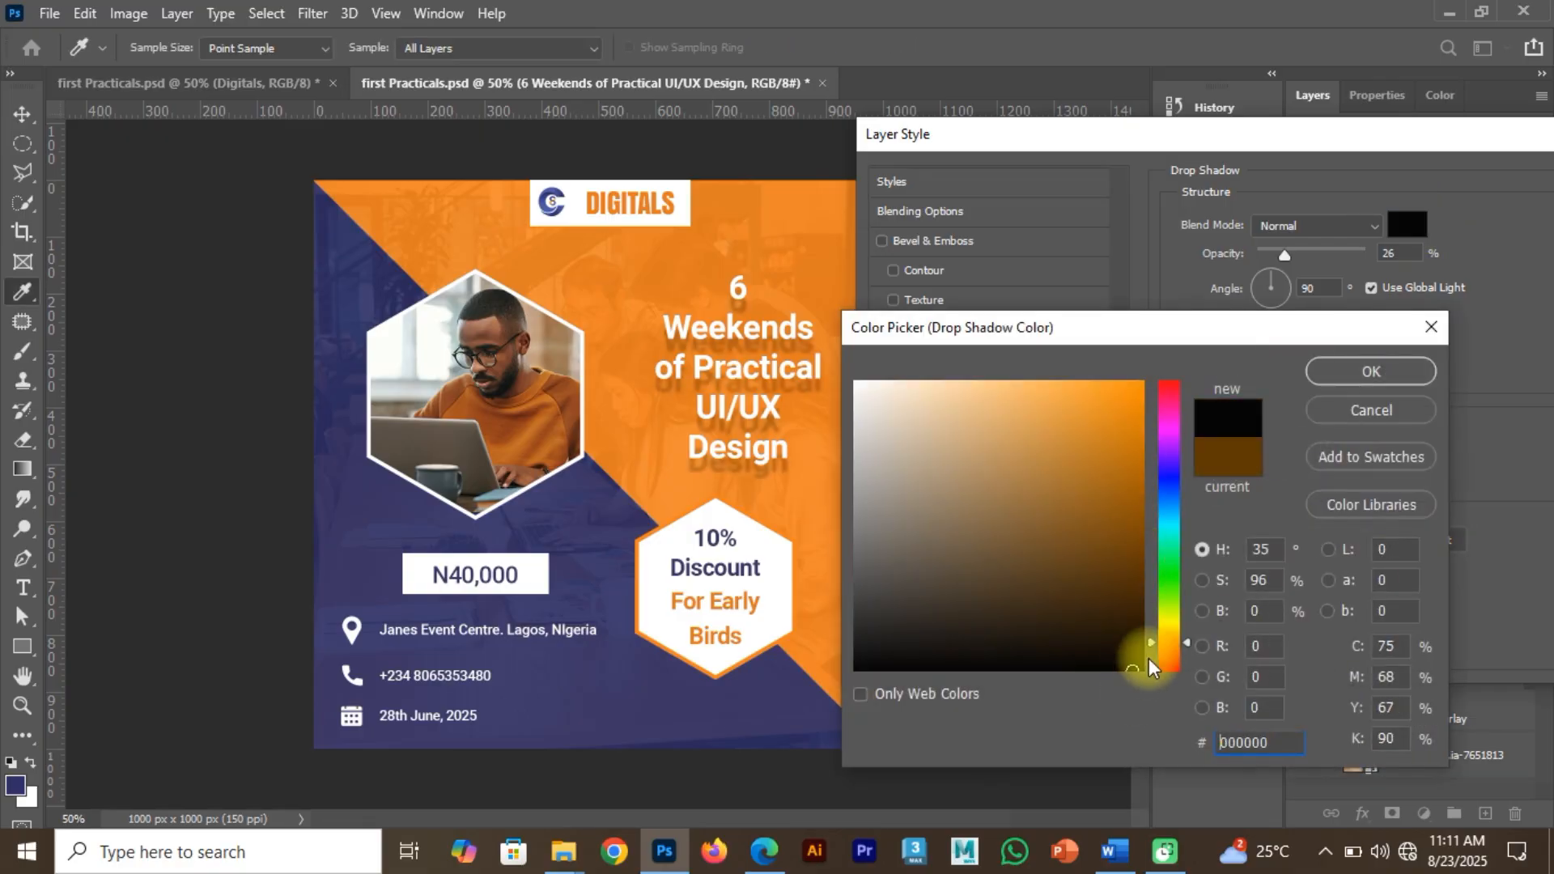
click(1367, 373)
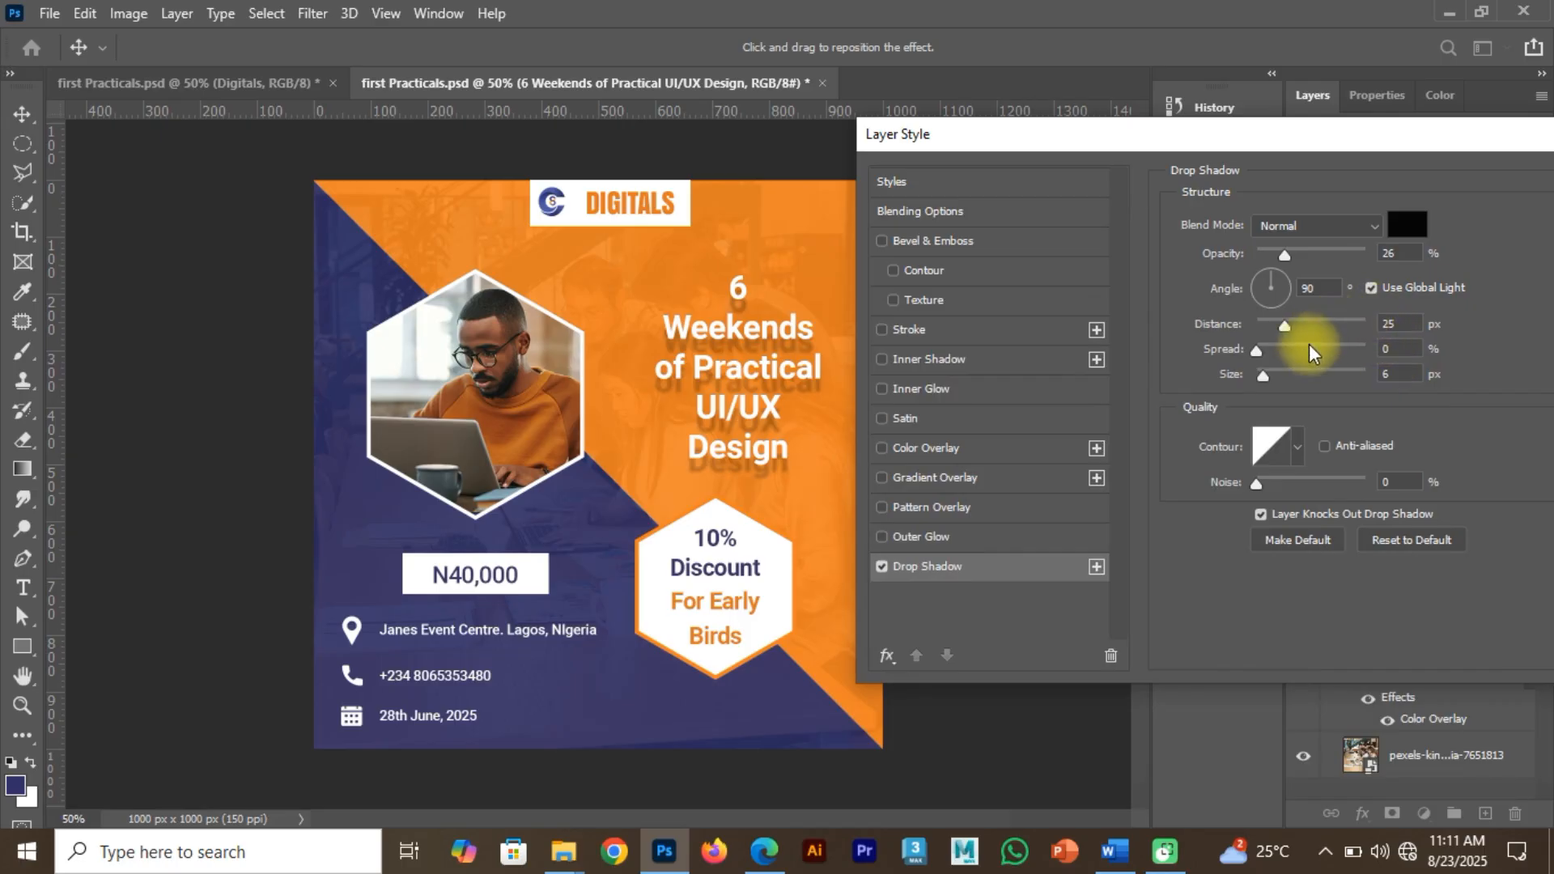
Set the headline's drop shadow to size 4 px, distance 9 px, opacity 55% and angle 153°.
mouse_move(1263, 378)
mouse_down()
mouse_move(1322, 388)
mouse_move(1261, 395)
mouse_move(1261, 375)
mouse_up()
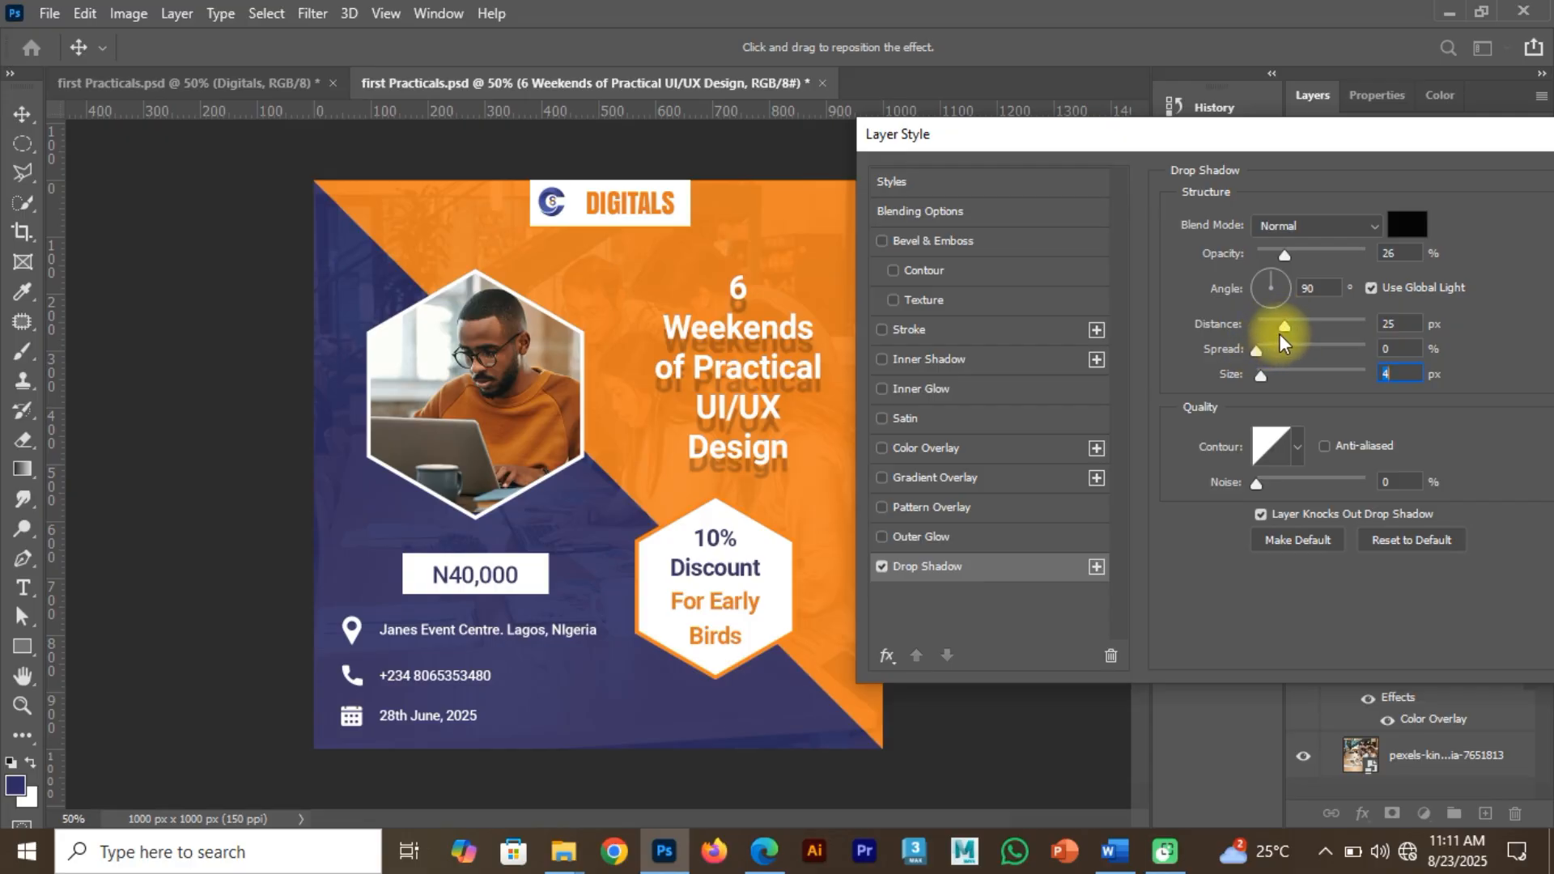
drag(1284, 328, 1267, 327)
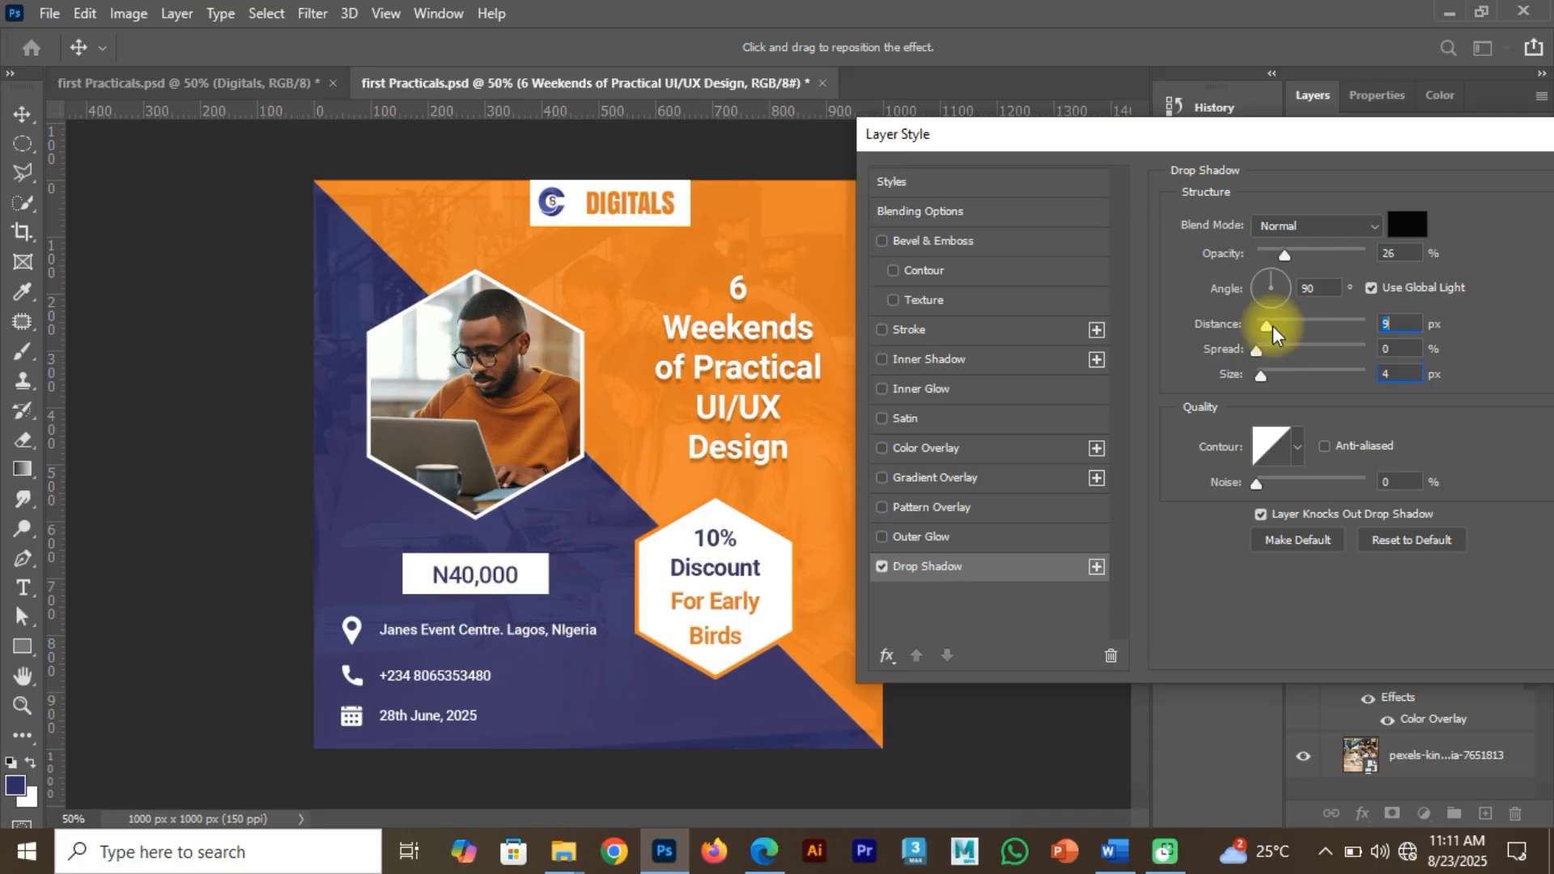
click(1285, 256)
drag(1286, 258, 1266, 291)
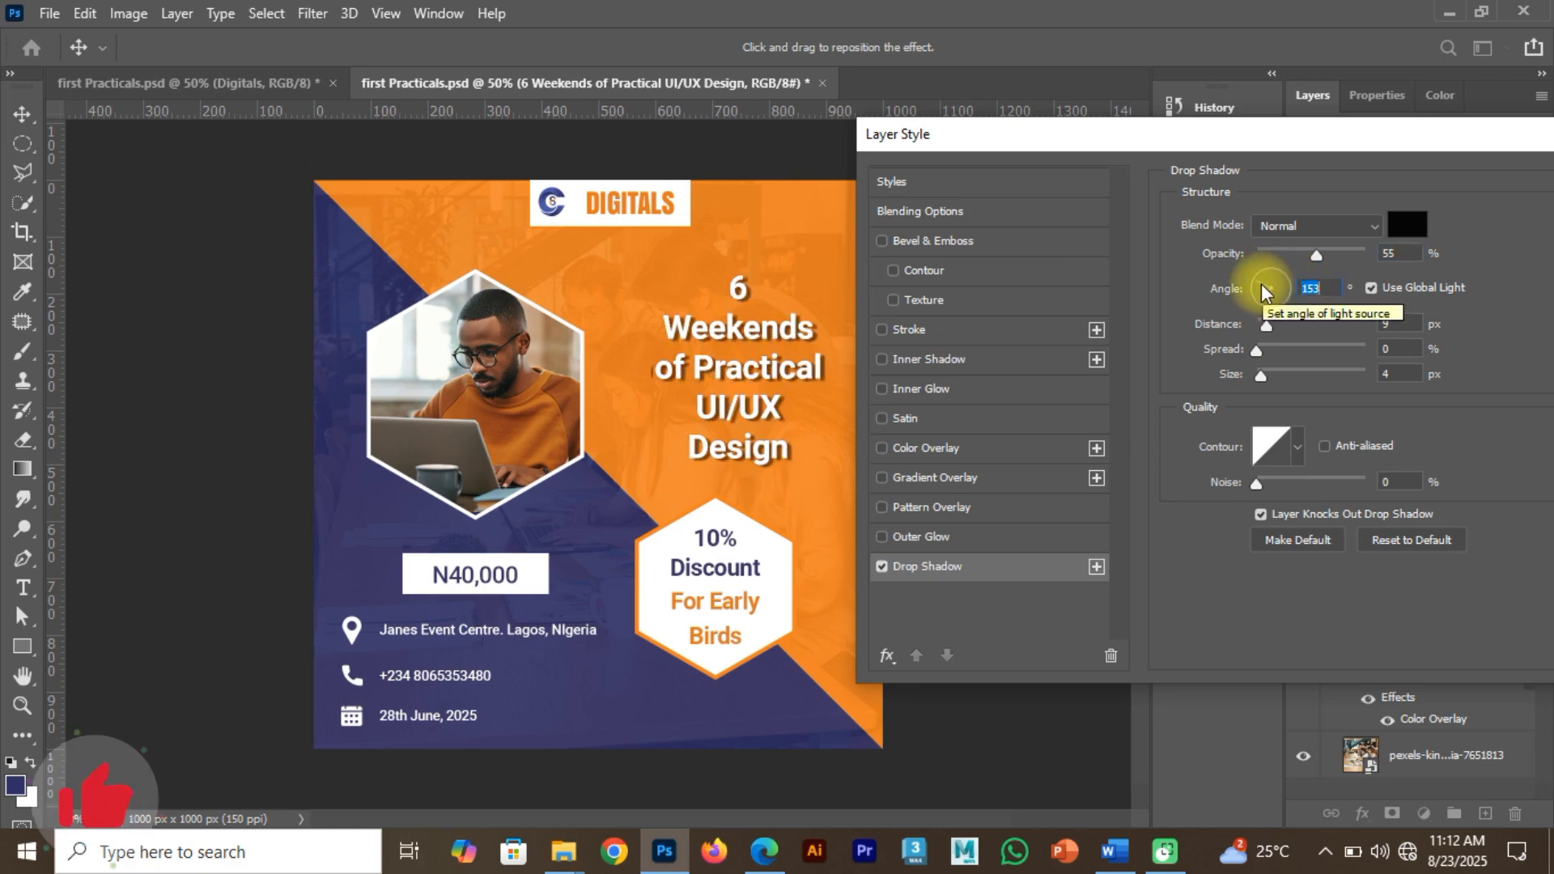
Apply the drop shadow with size 7 px, distance 13 px and opacity 76%, and nudge the headline slightly upward.
drag(1260, 374, 1266, 377)
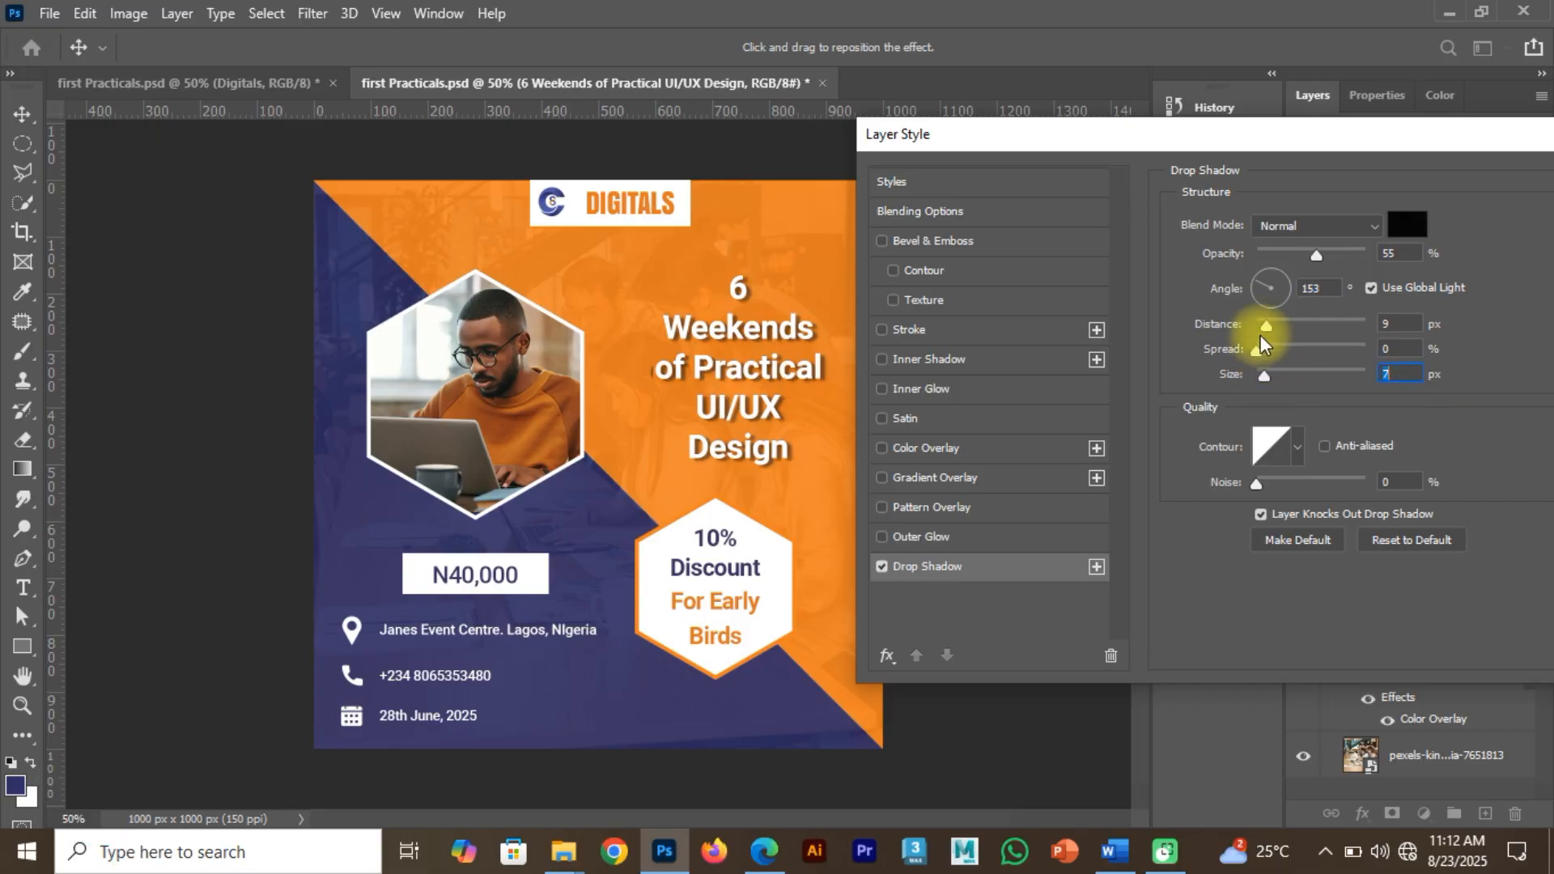
drag(1264, 324, 1272, 332)
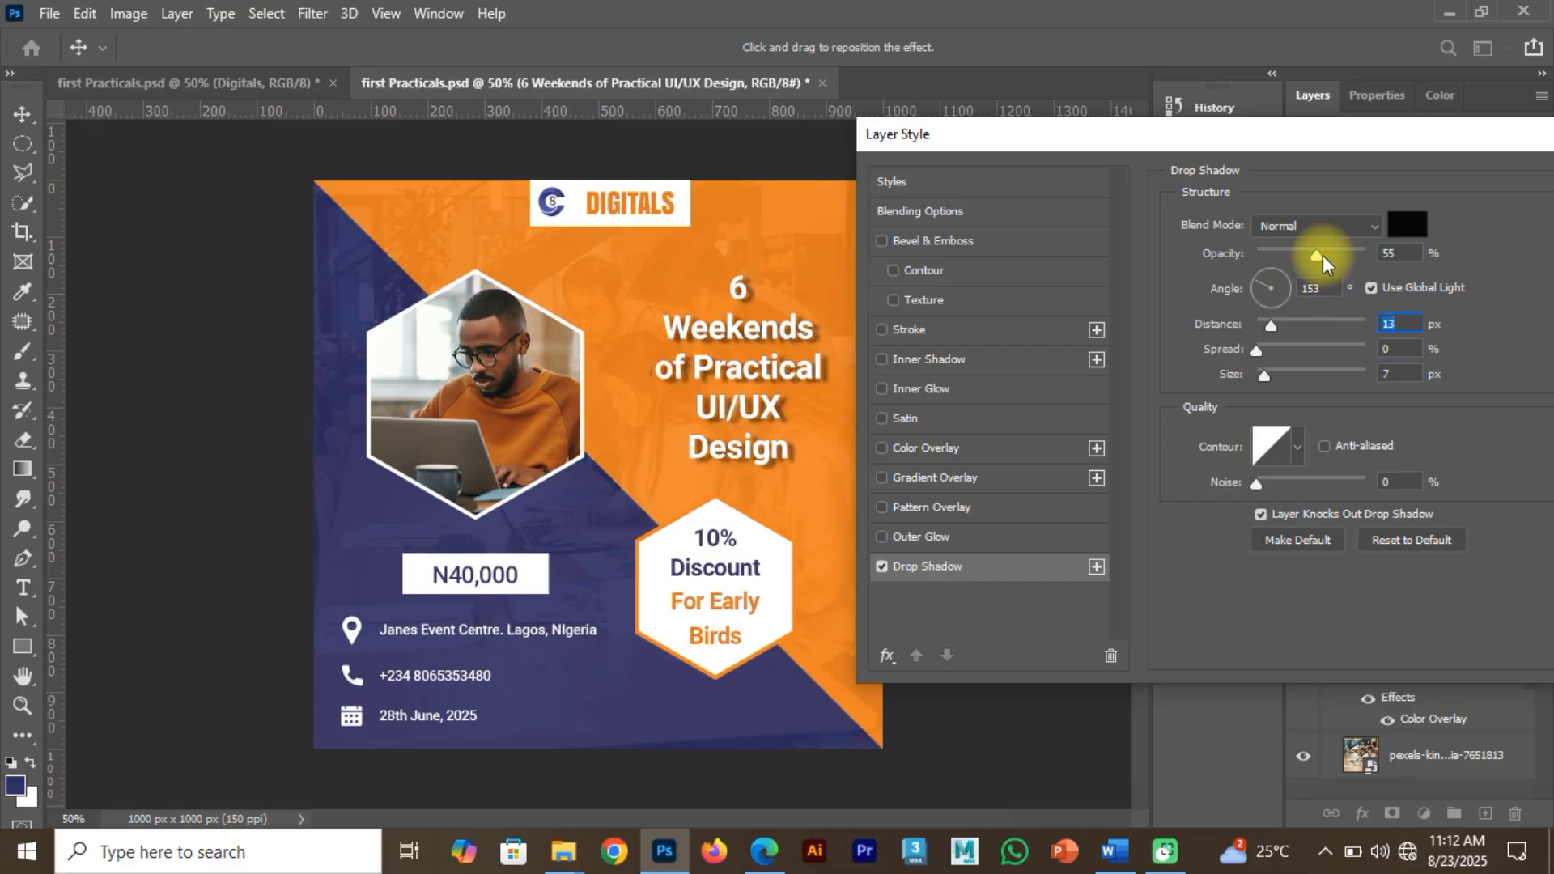
drag(1322, 254, 1329, 260)
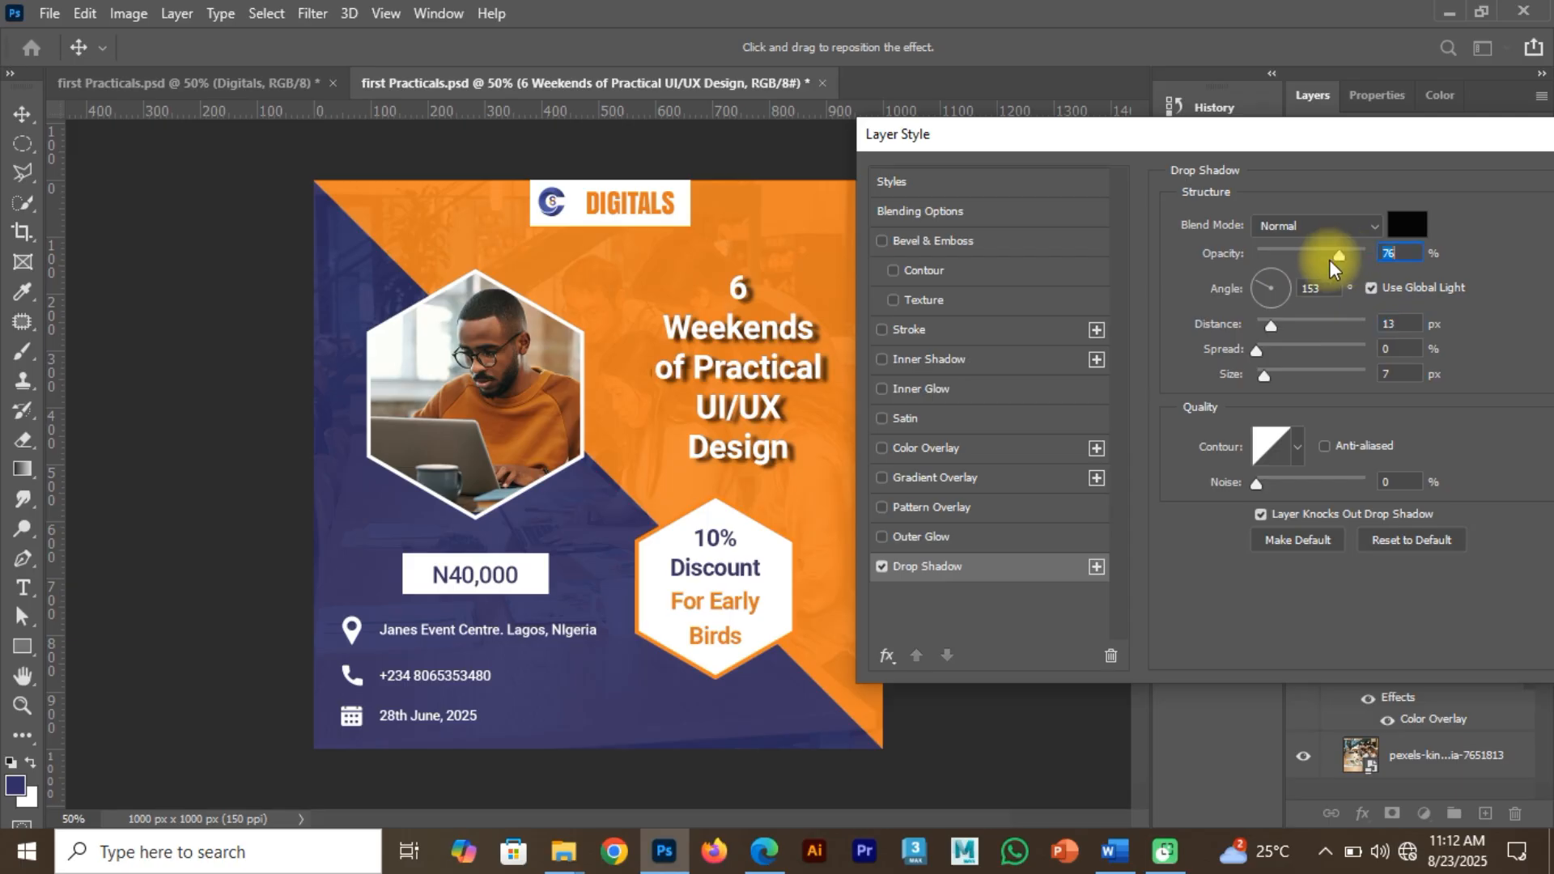
drag(1463, 134, 1318, 232)
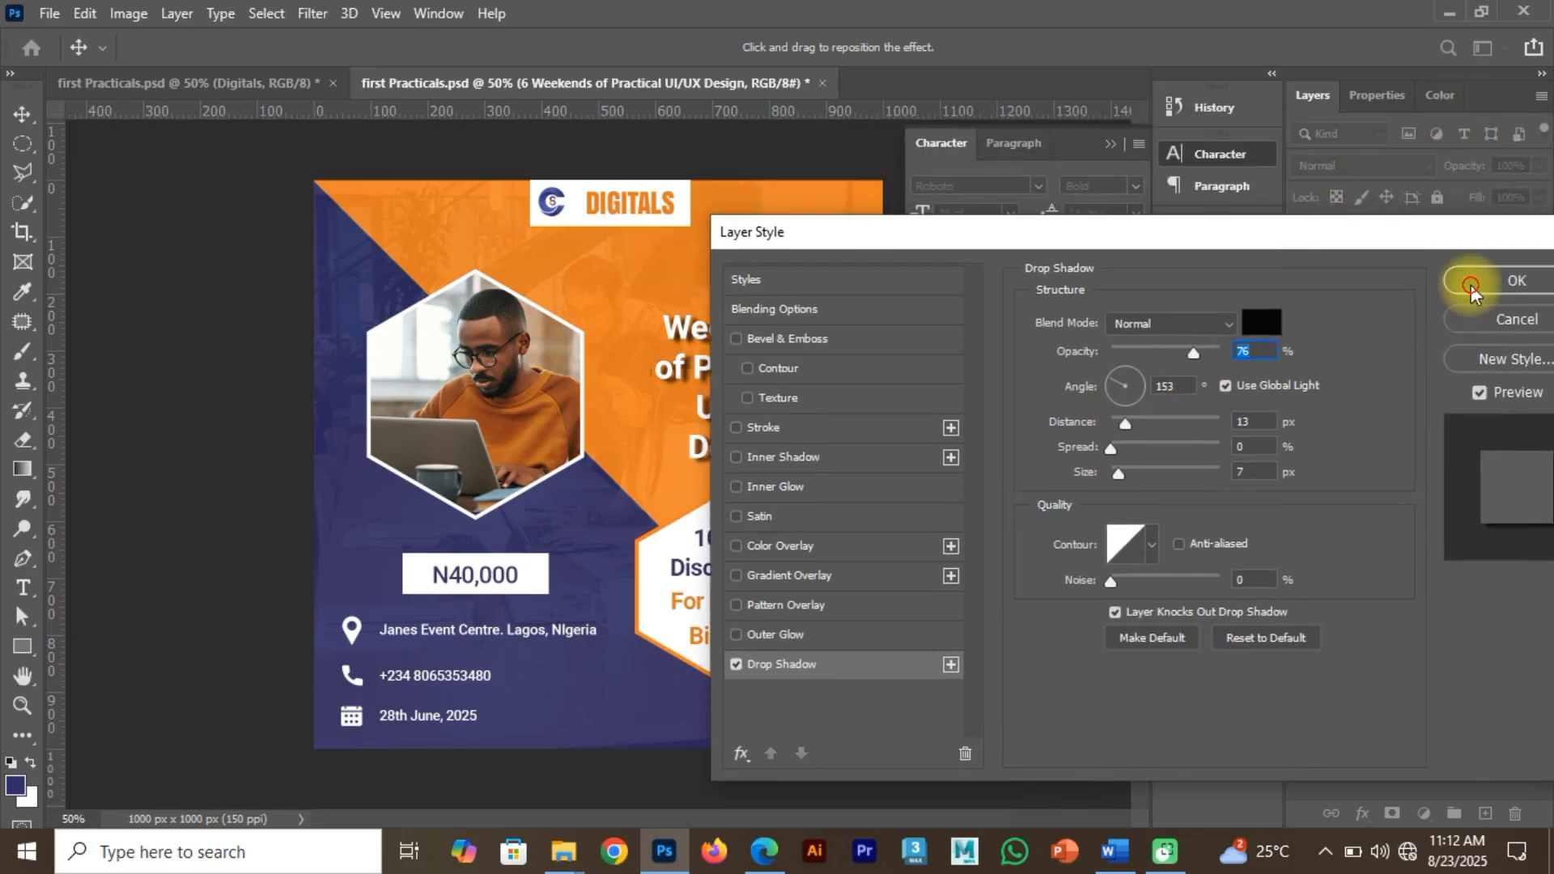
click(1489, 280)
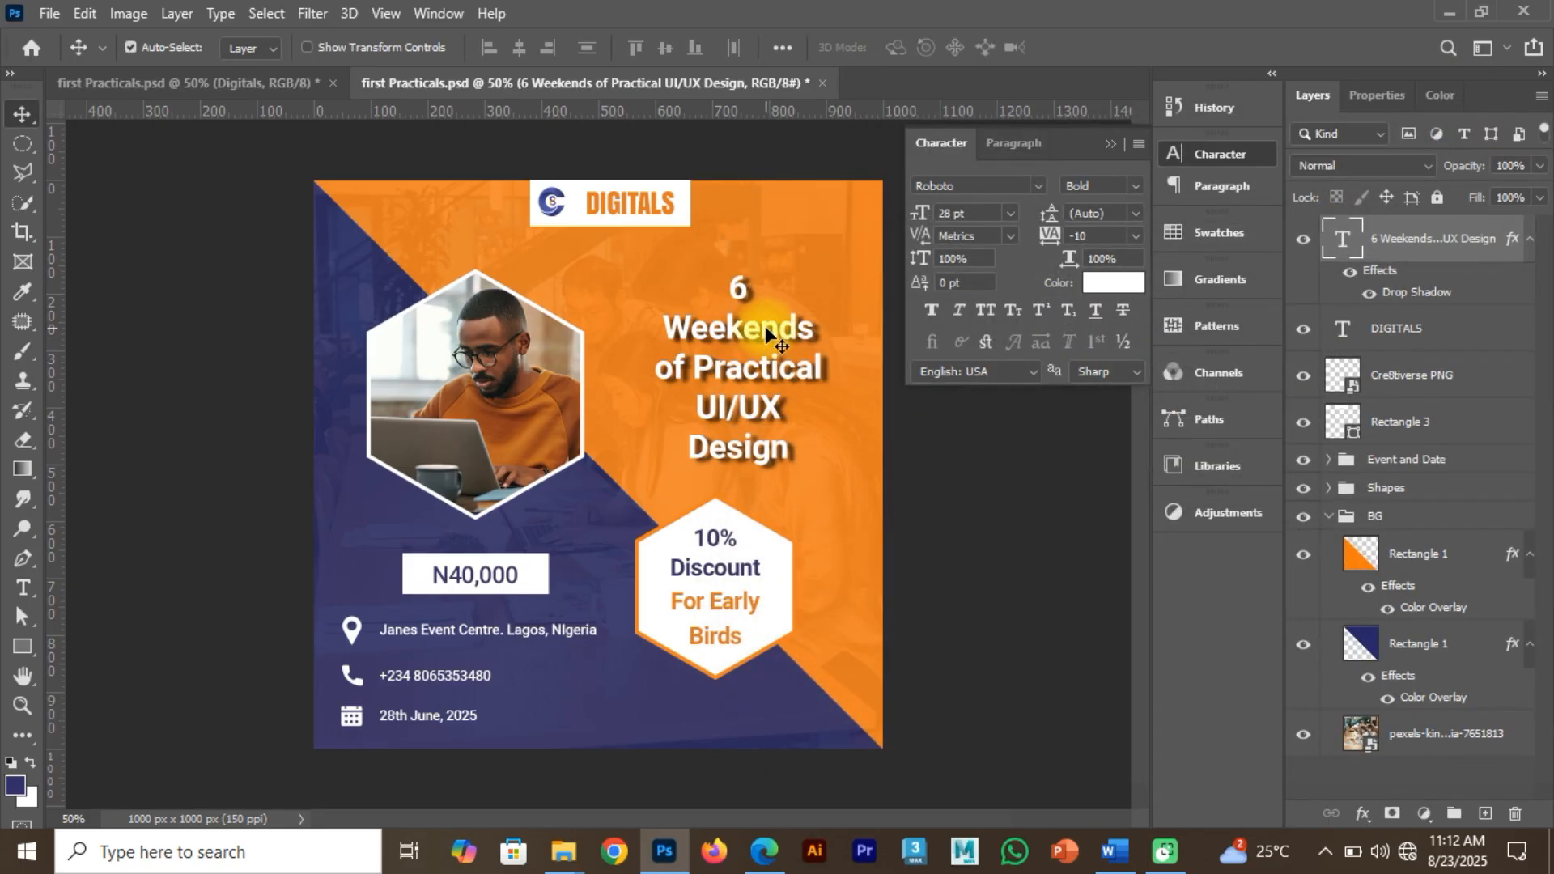
drag(765, 327, 764, 324)
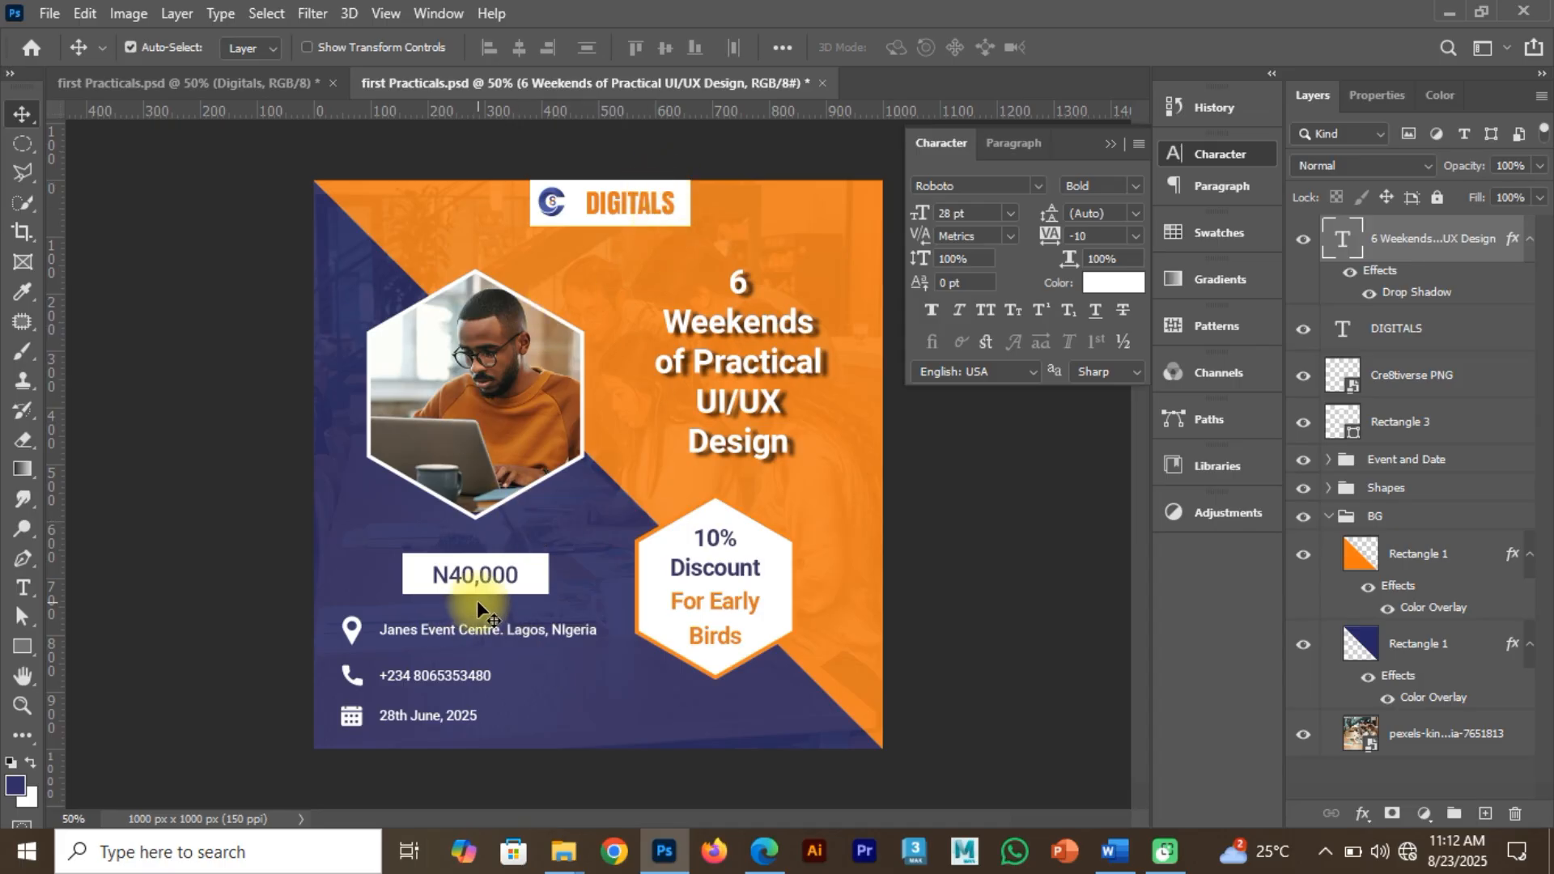
Check how the reference flyer's layers are organised into groups, toggling the visibility of its Logo group.
click(280, 88)
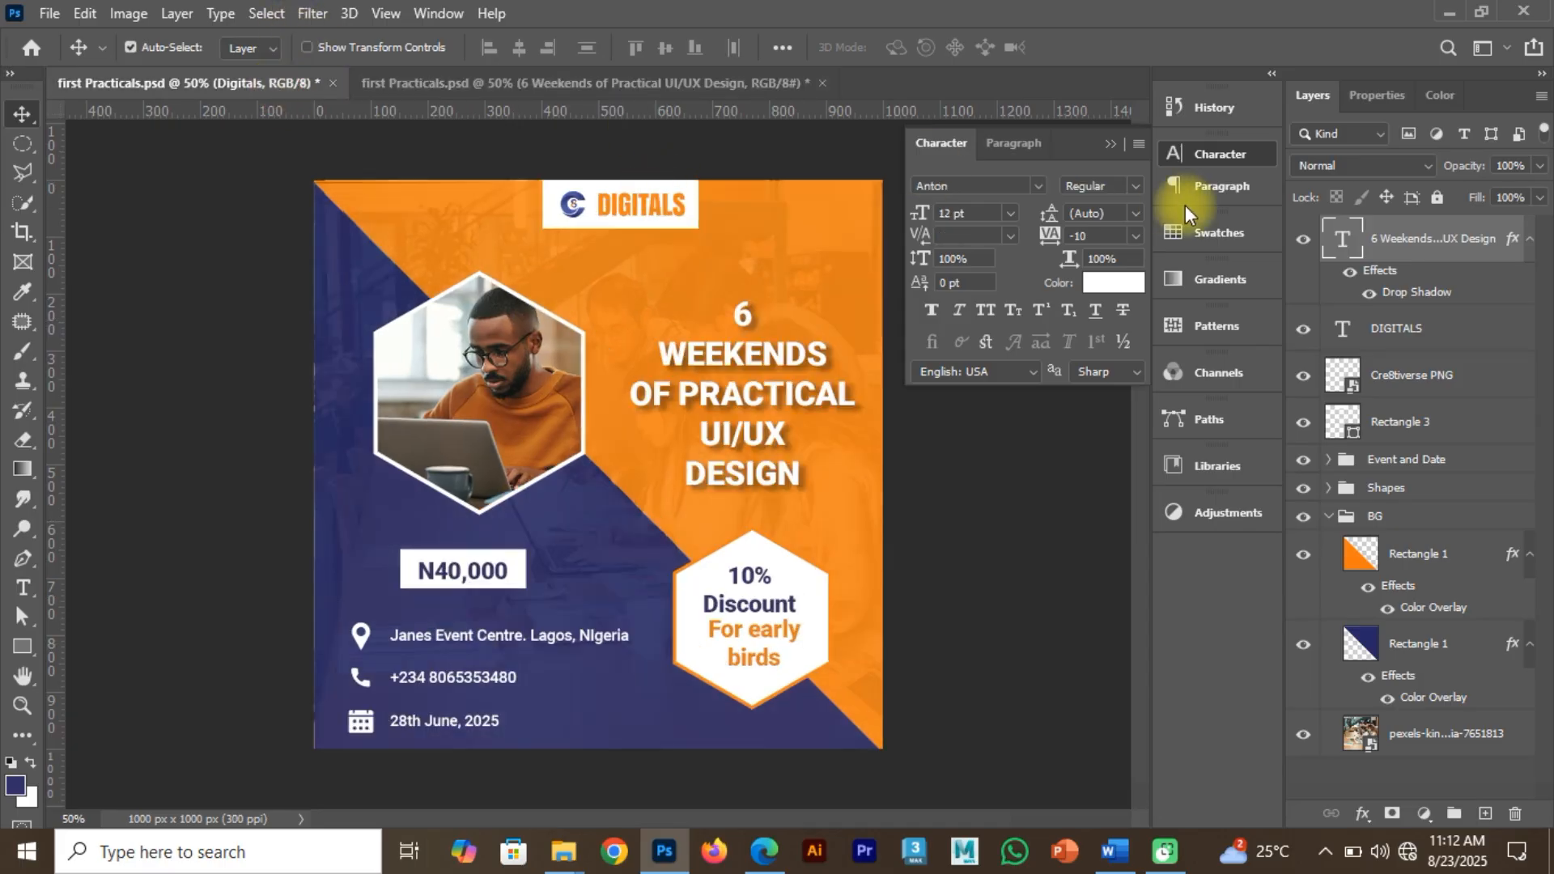
click(1328, 229)
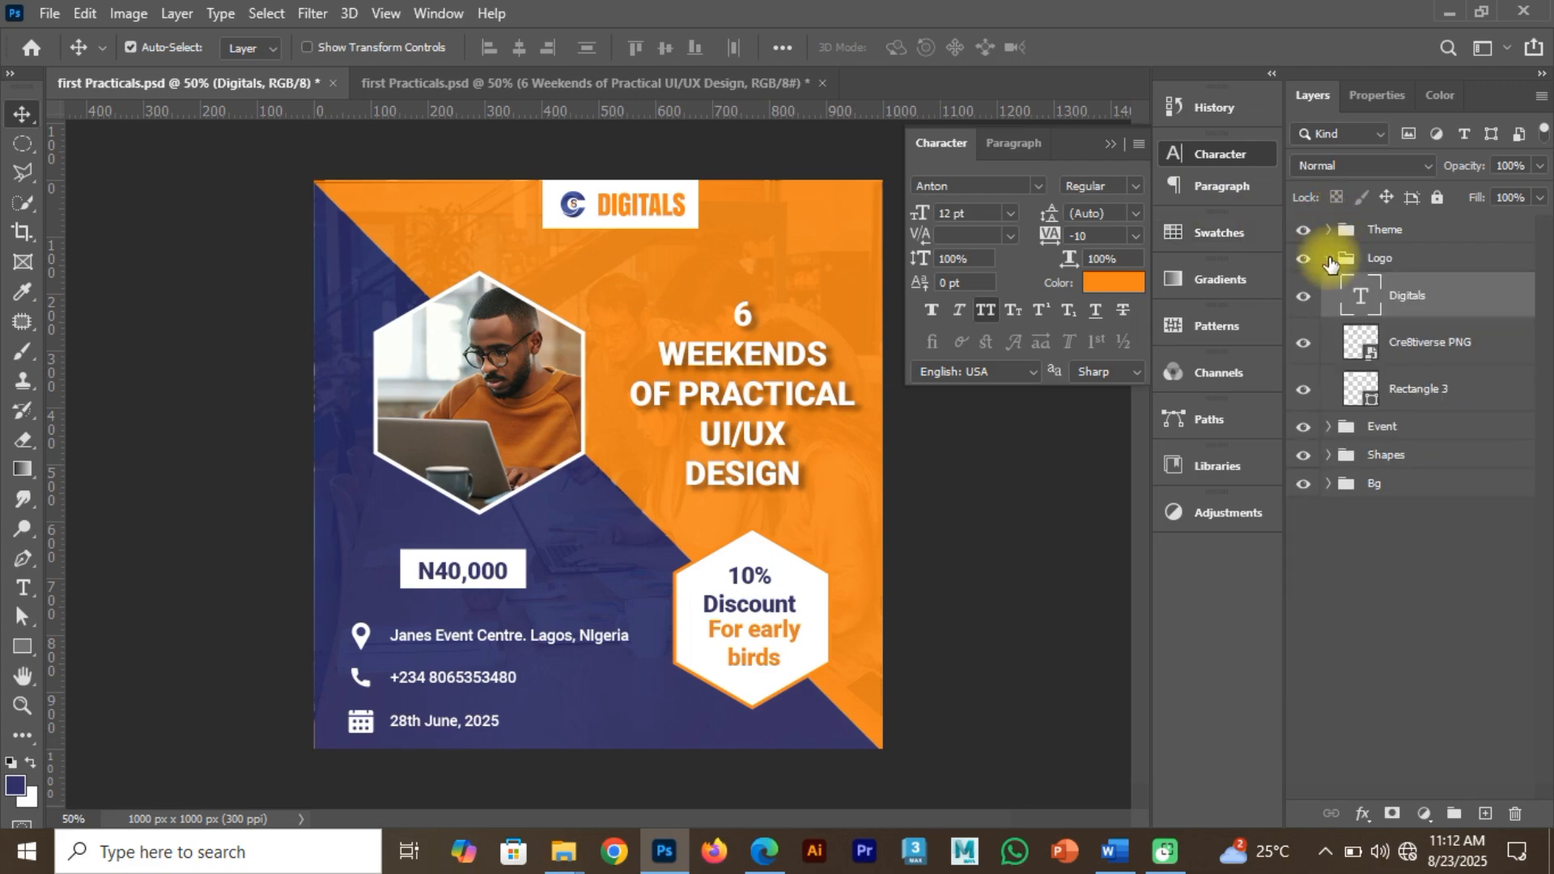
click(1304, 258)
click(1304, 259)
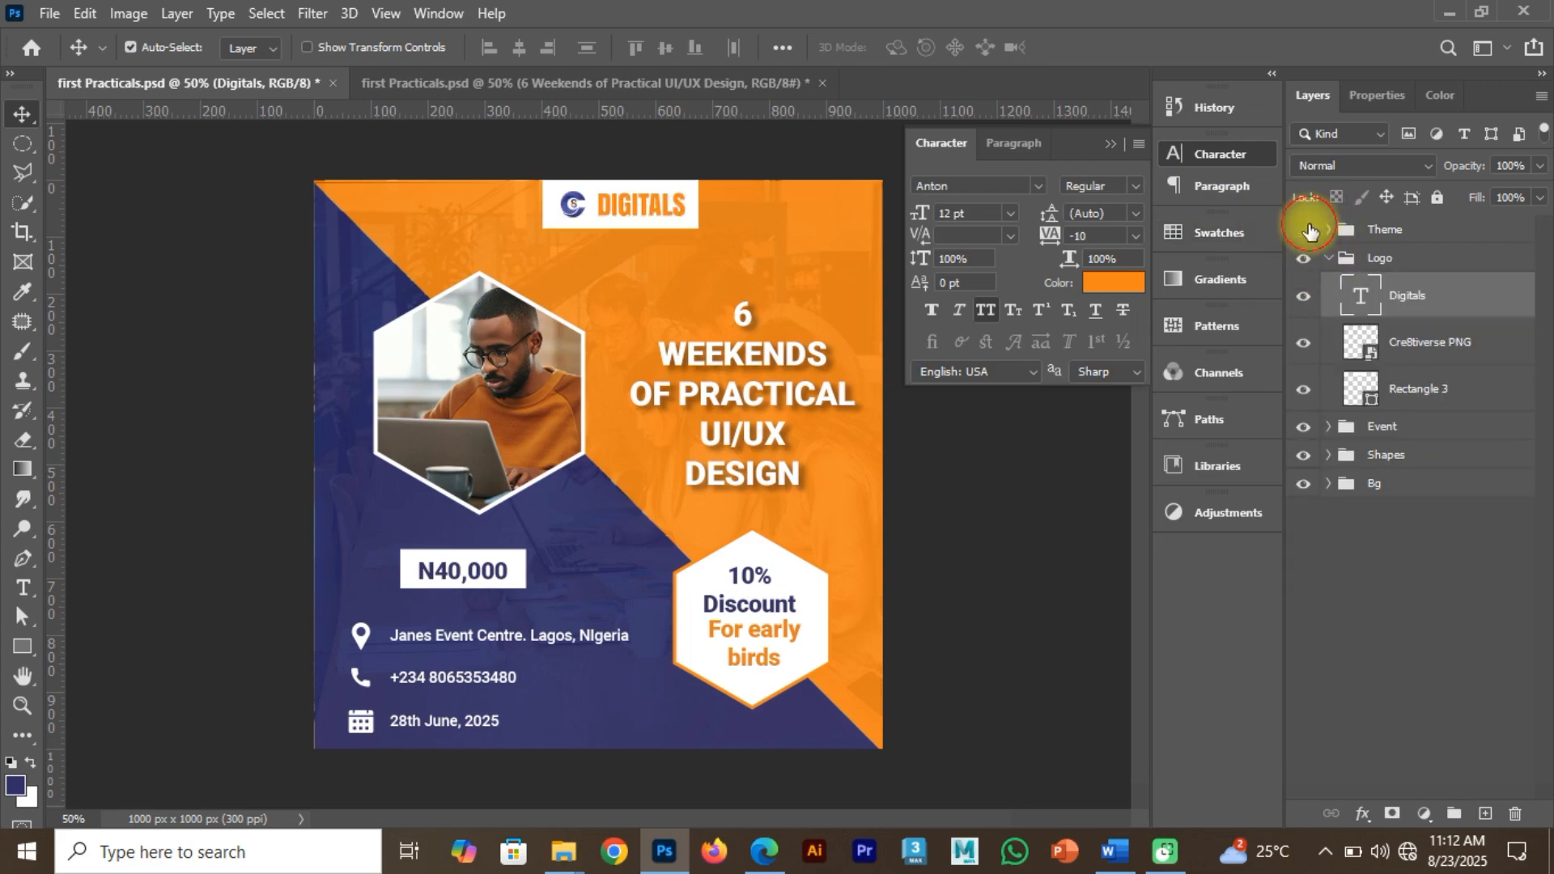
click(697, 86)
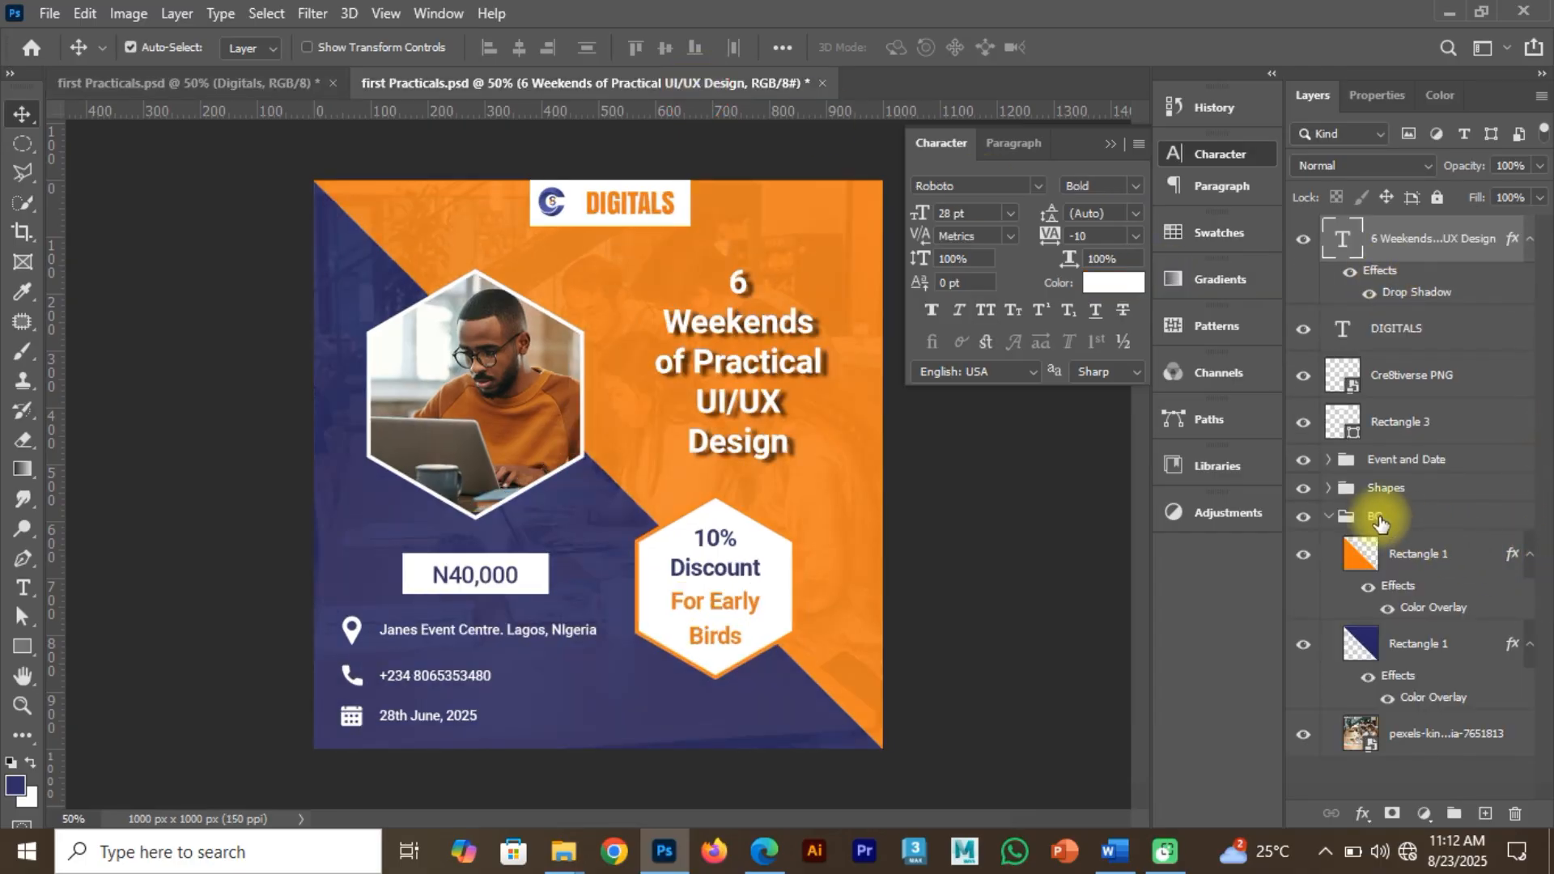
Collapse the BG group and group the DIGITALS text, logo image and white box layers as "Logo".
click(1328, 515)
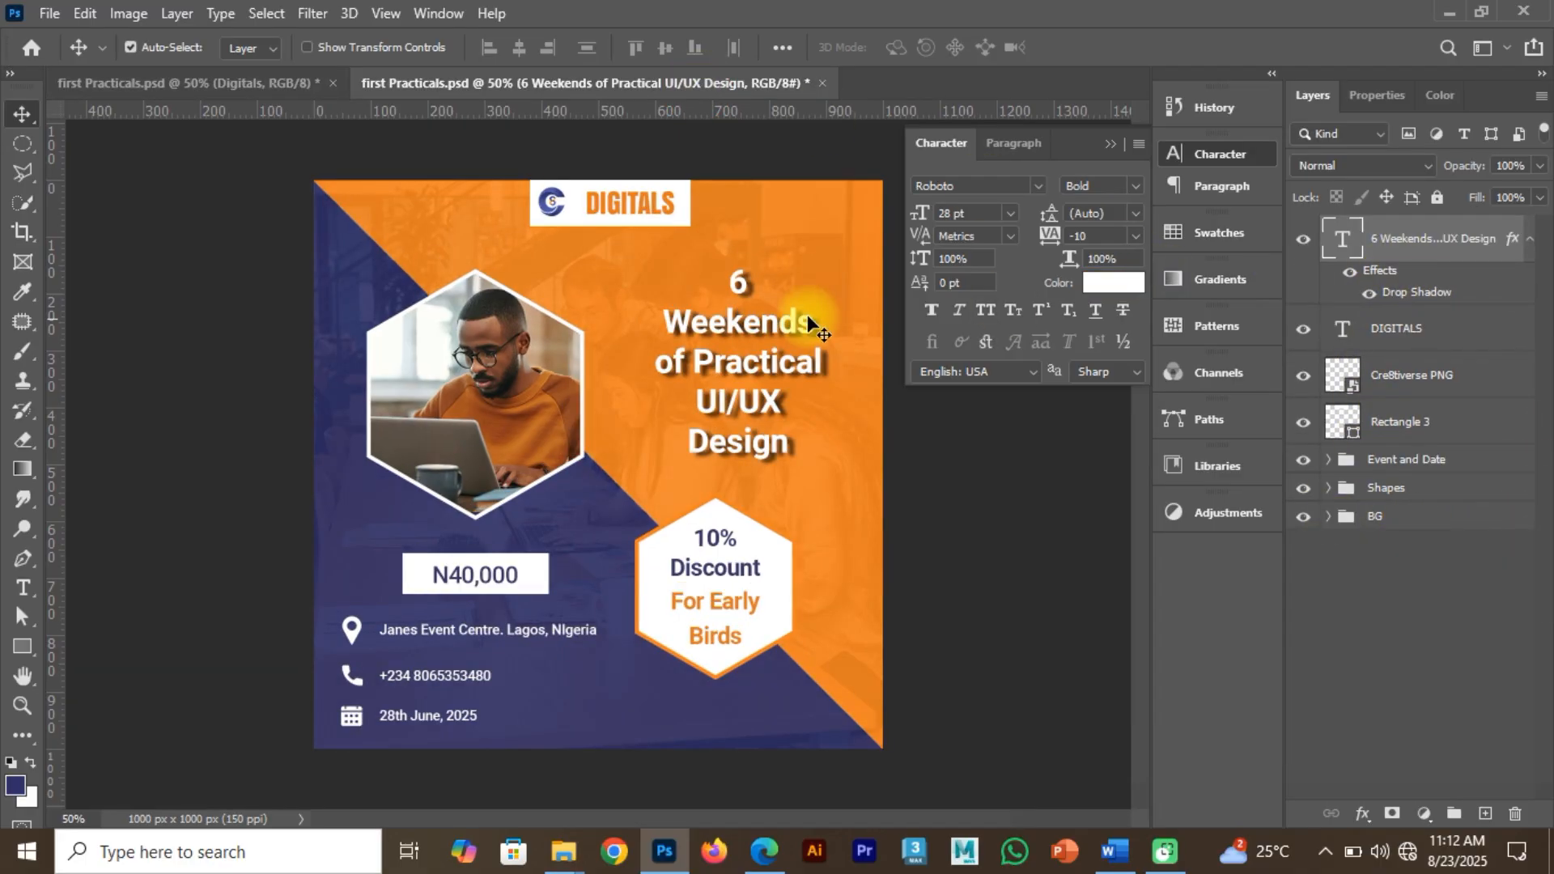
click(679, 223)
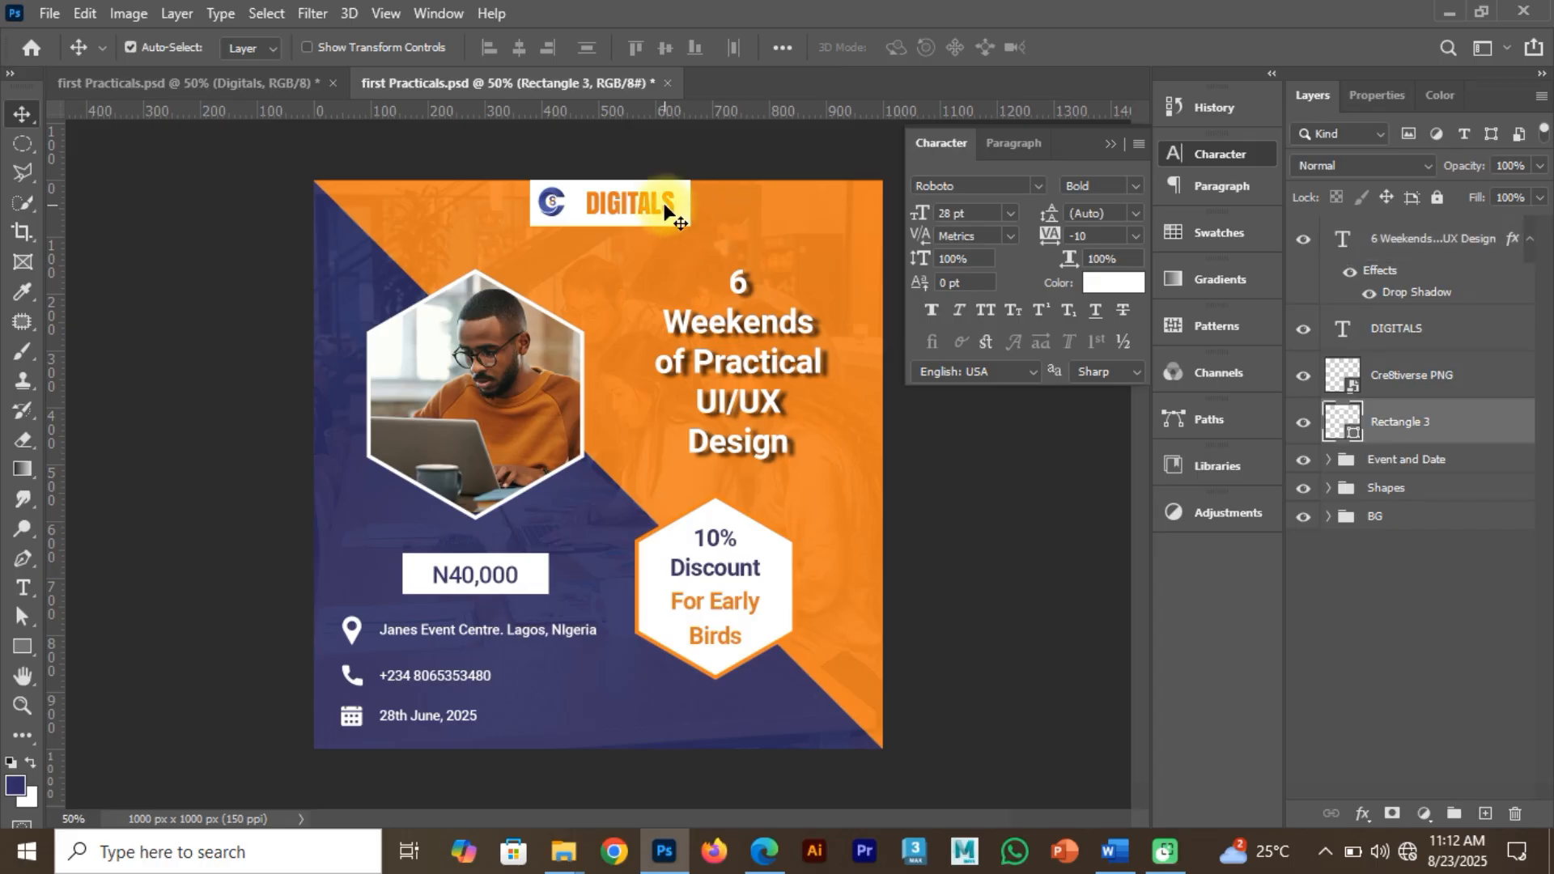
shift+click(663, 209)
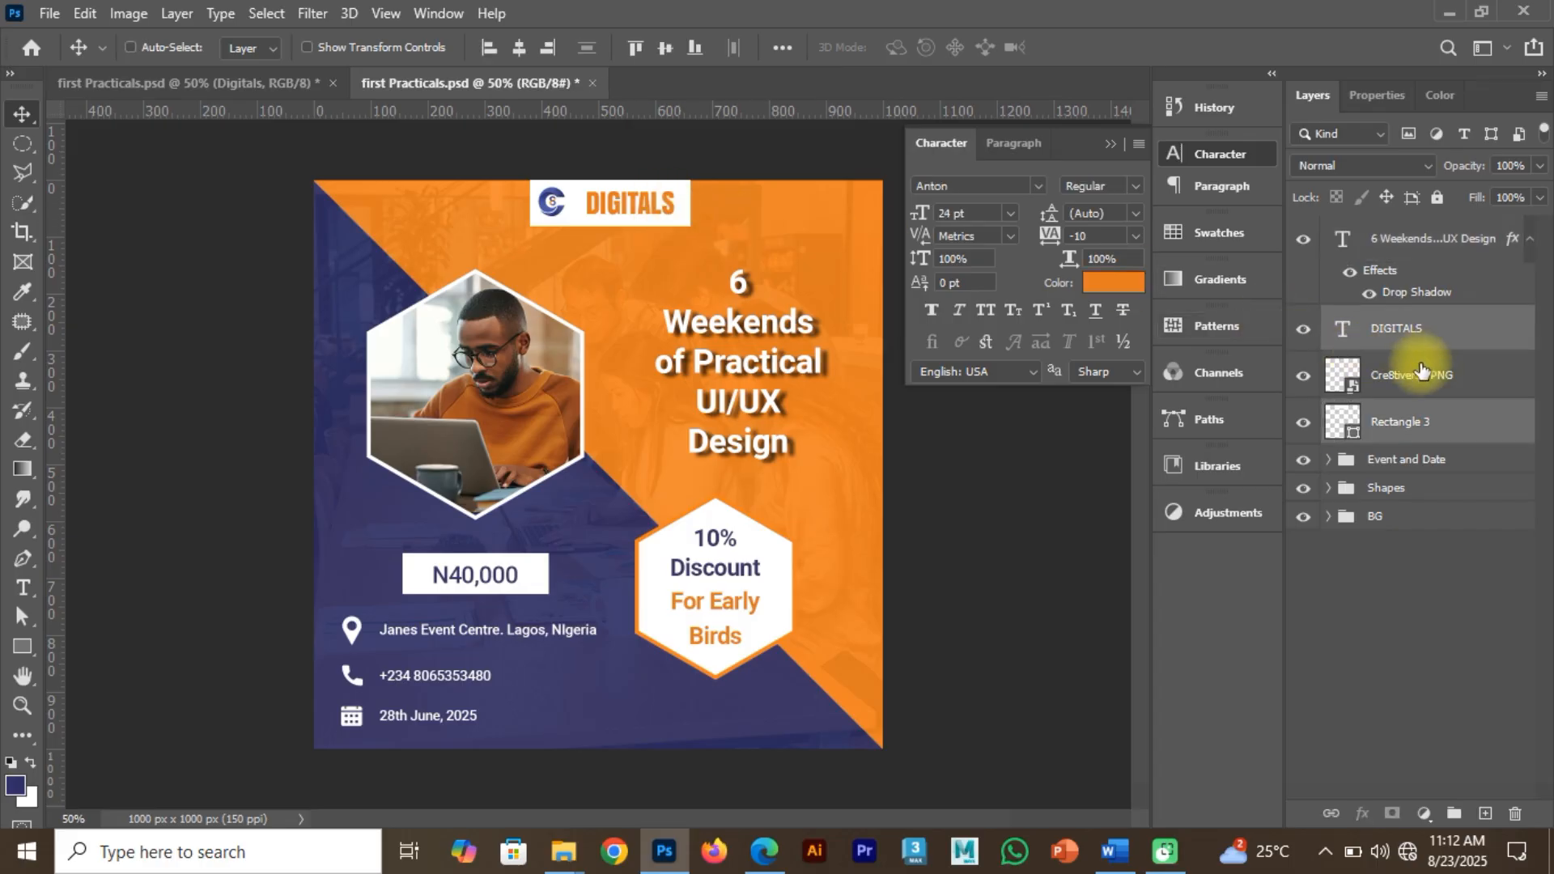
shift+click(1446, 388)
key(ctrl+g)
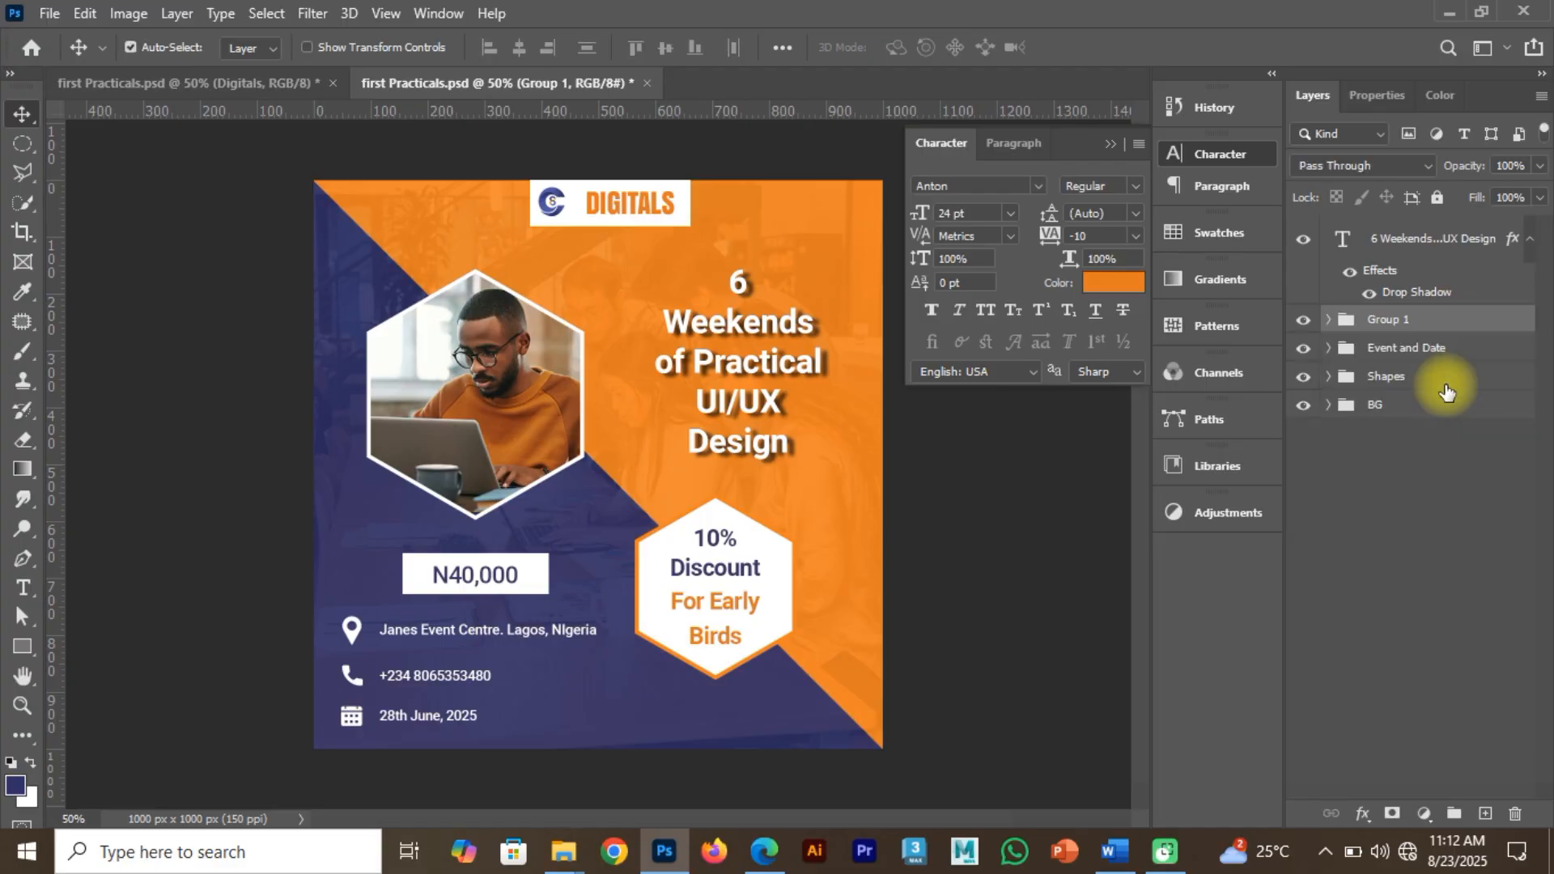
double_click(1391, 321)
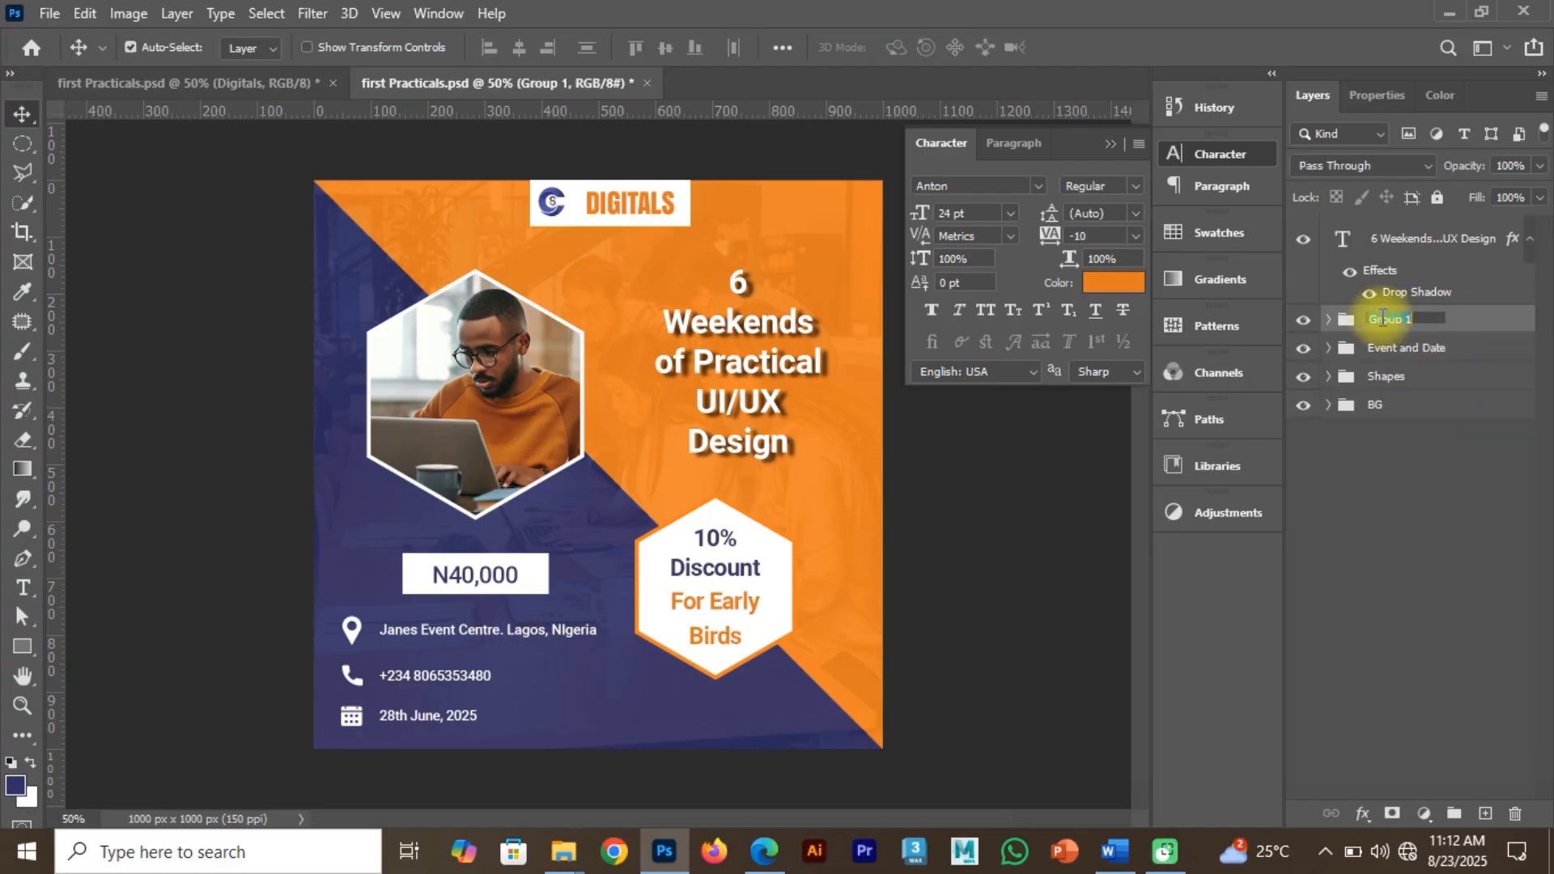
text(Logo)
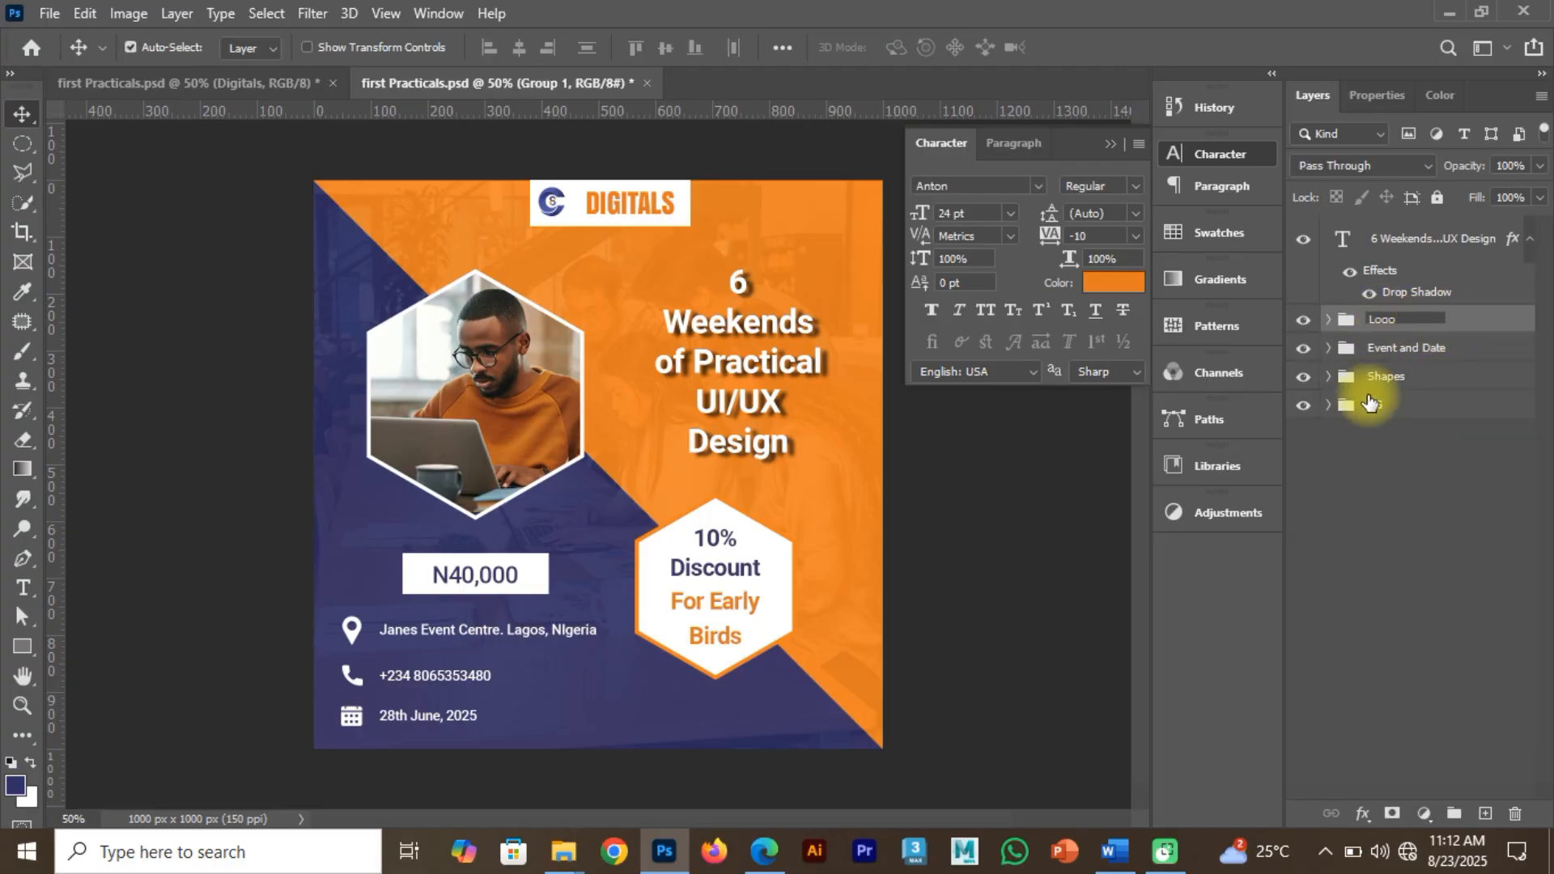
key(Return)
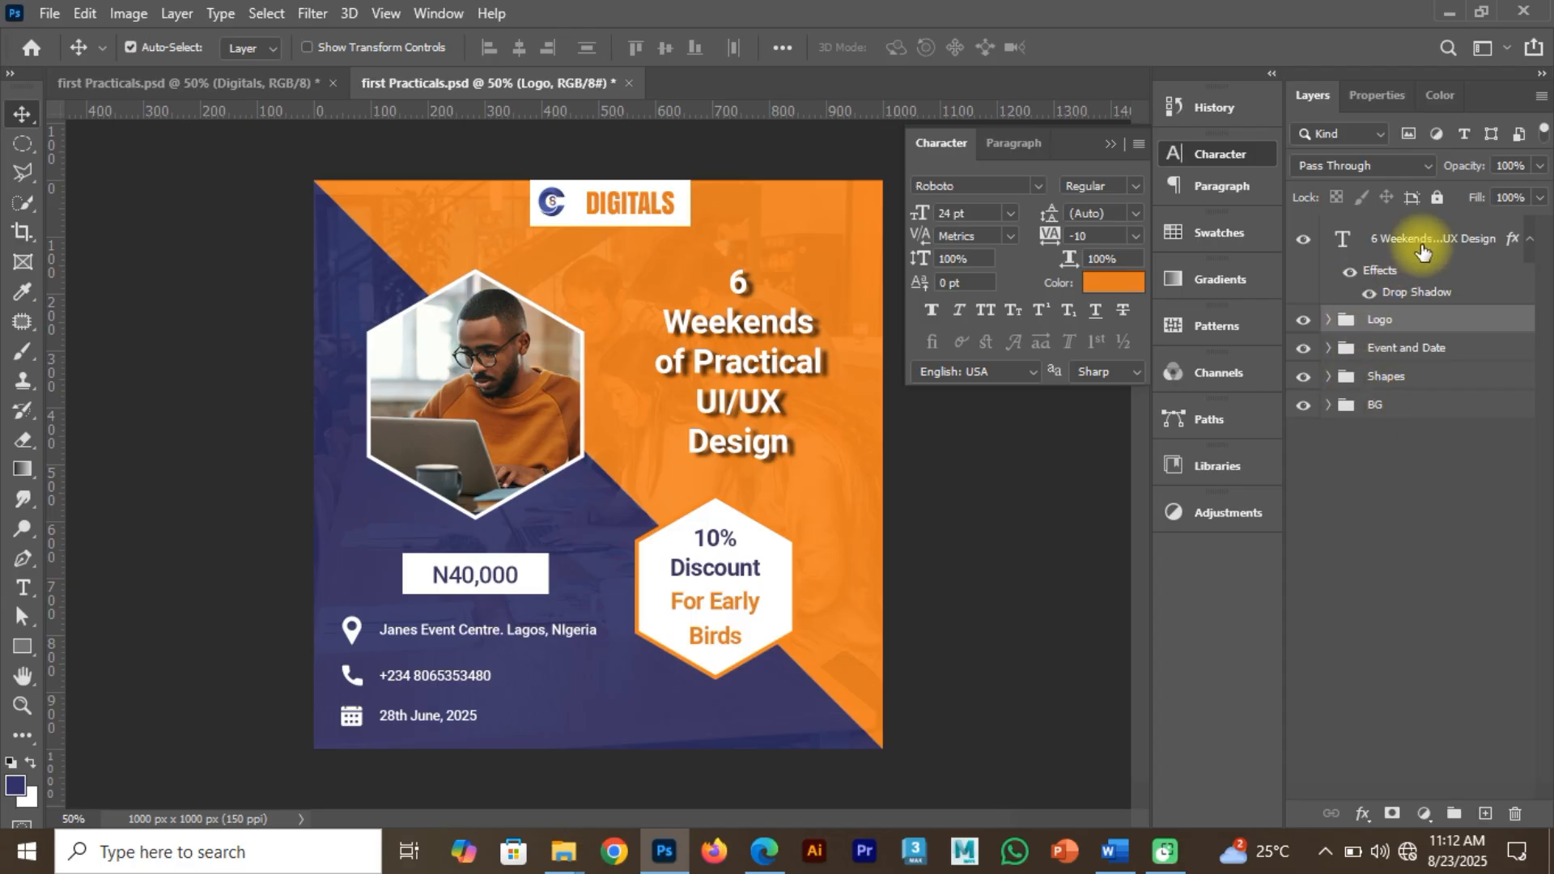
Place the course headline layer in its own group named "Theme", collapse the group and put the Character settings away.
click(1402, 245)
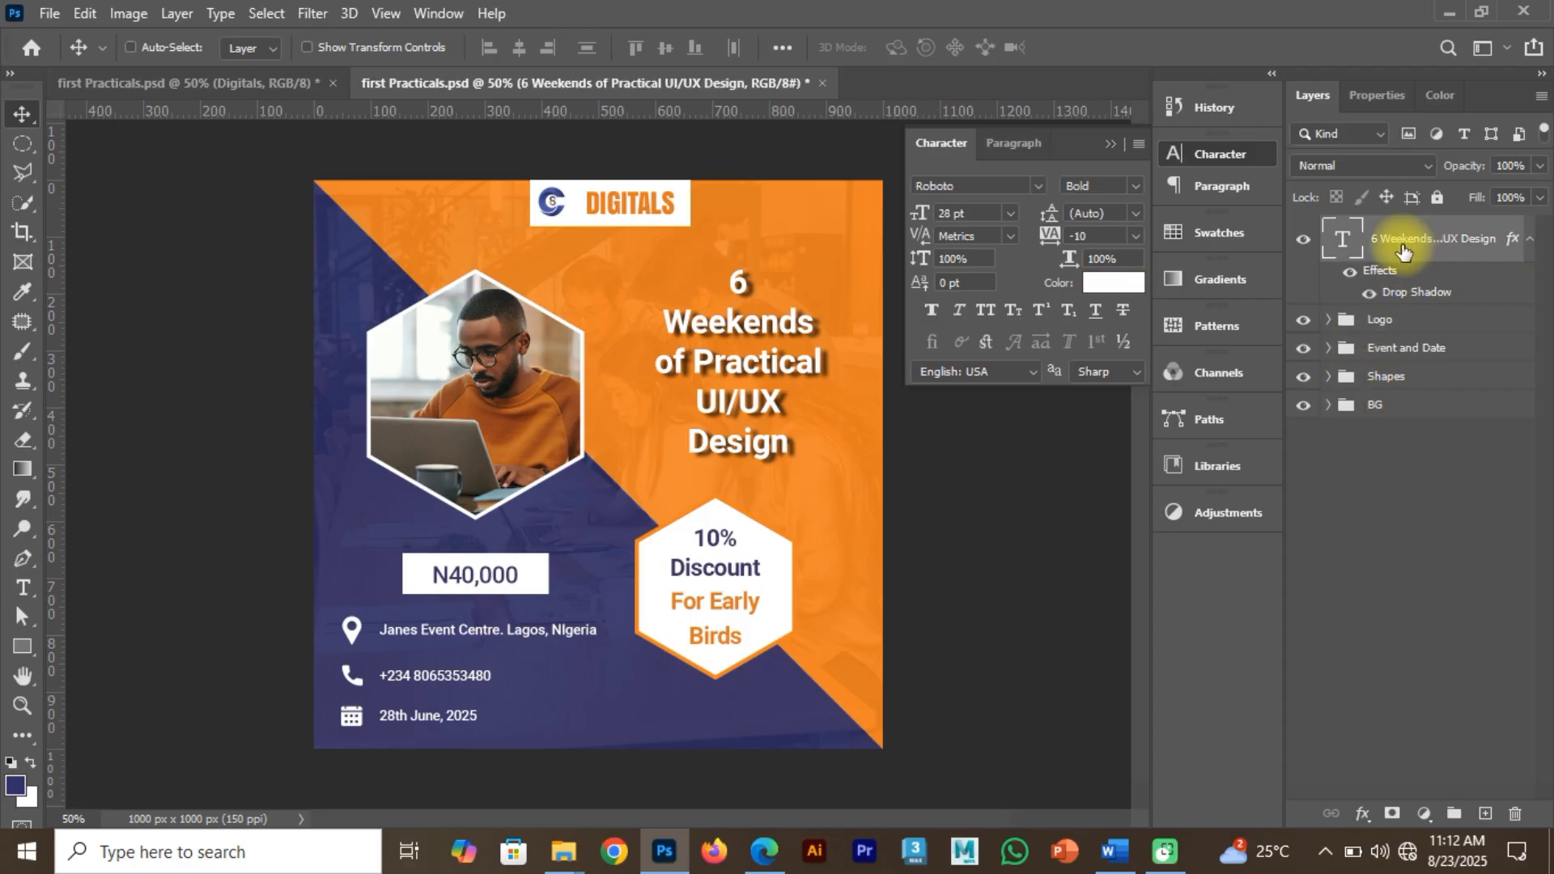
key(ctrl+g)
double_click(1394, 229)
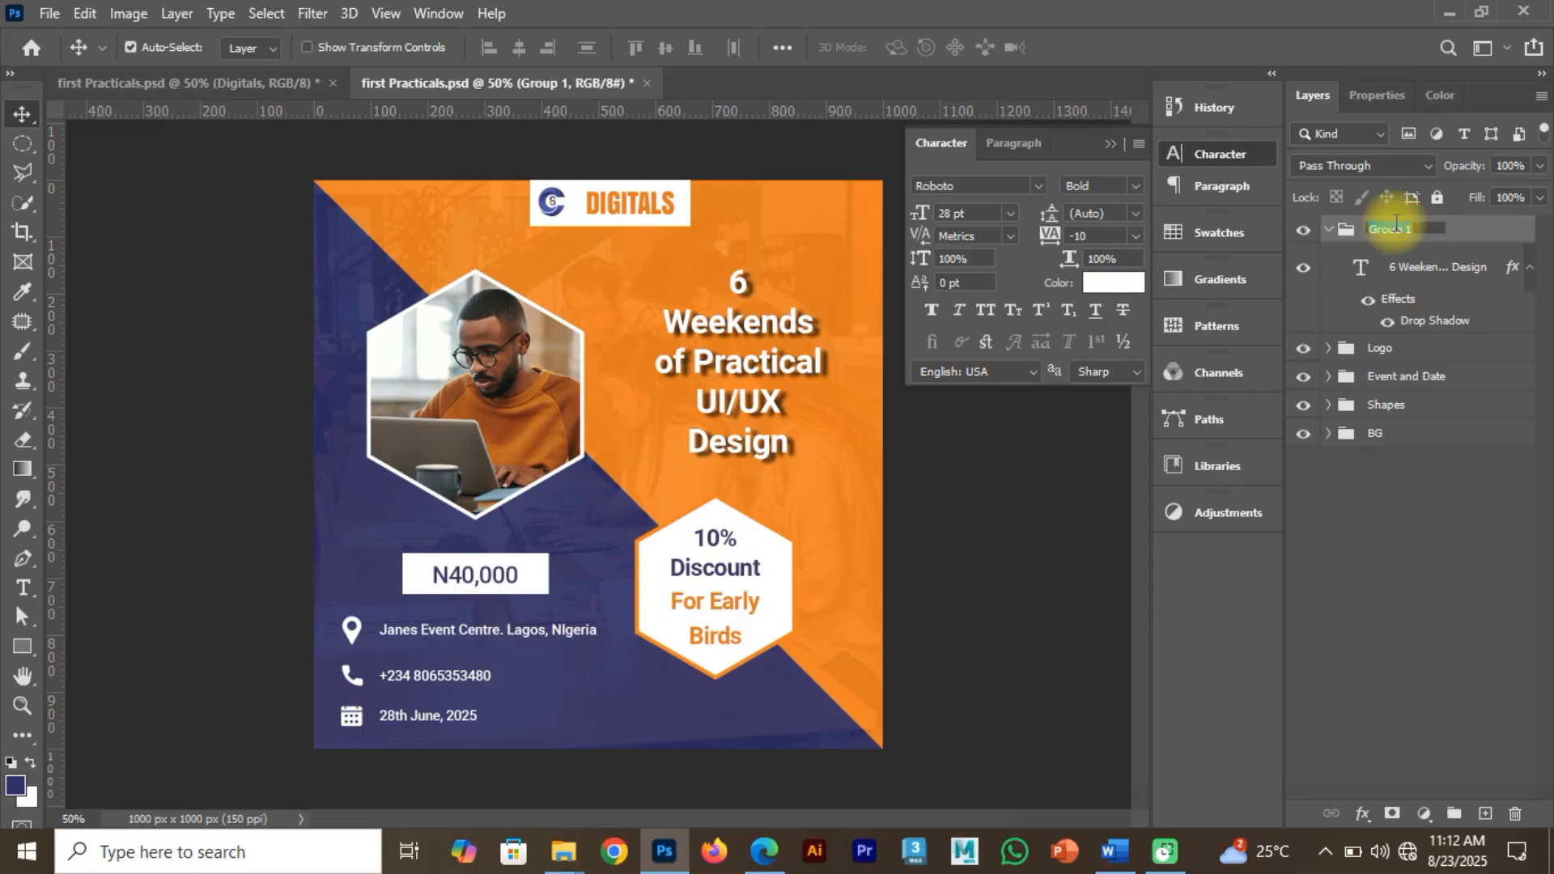
text(Theme)
key(Return)
click(1328, 229)
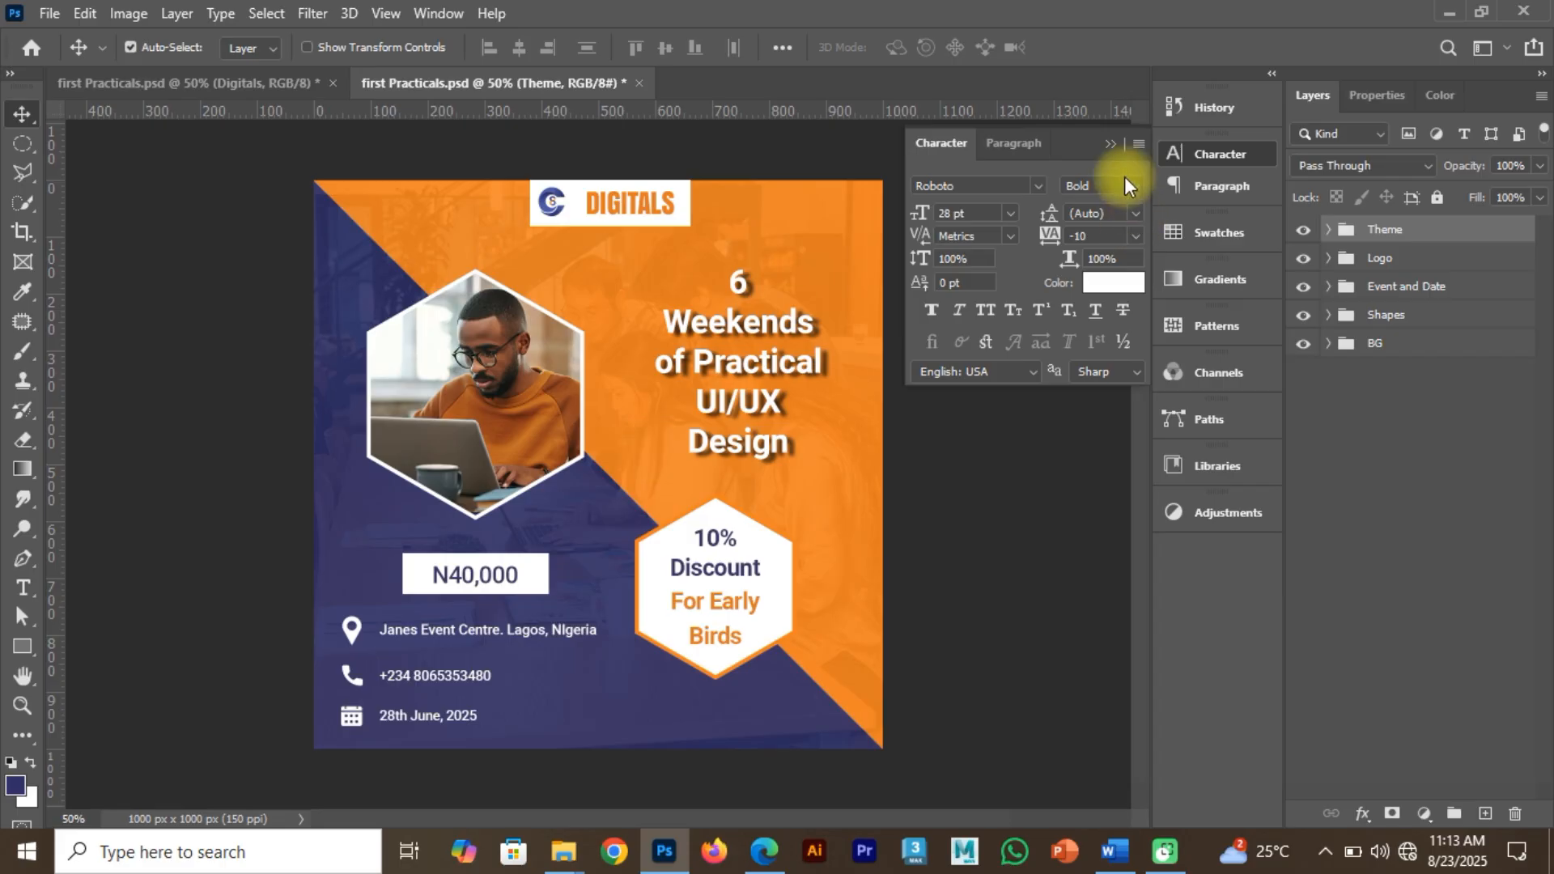
click(1110, 146)
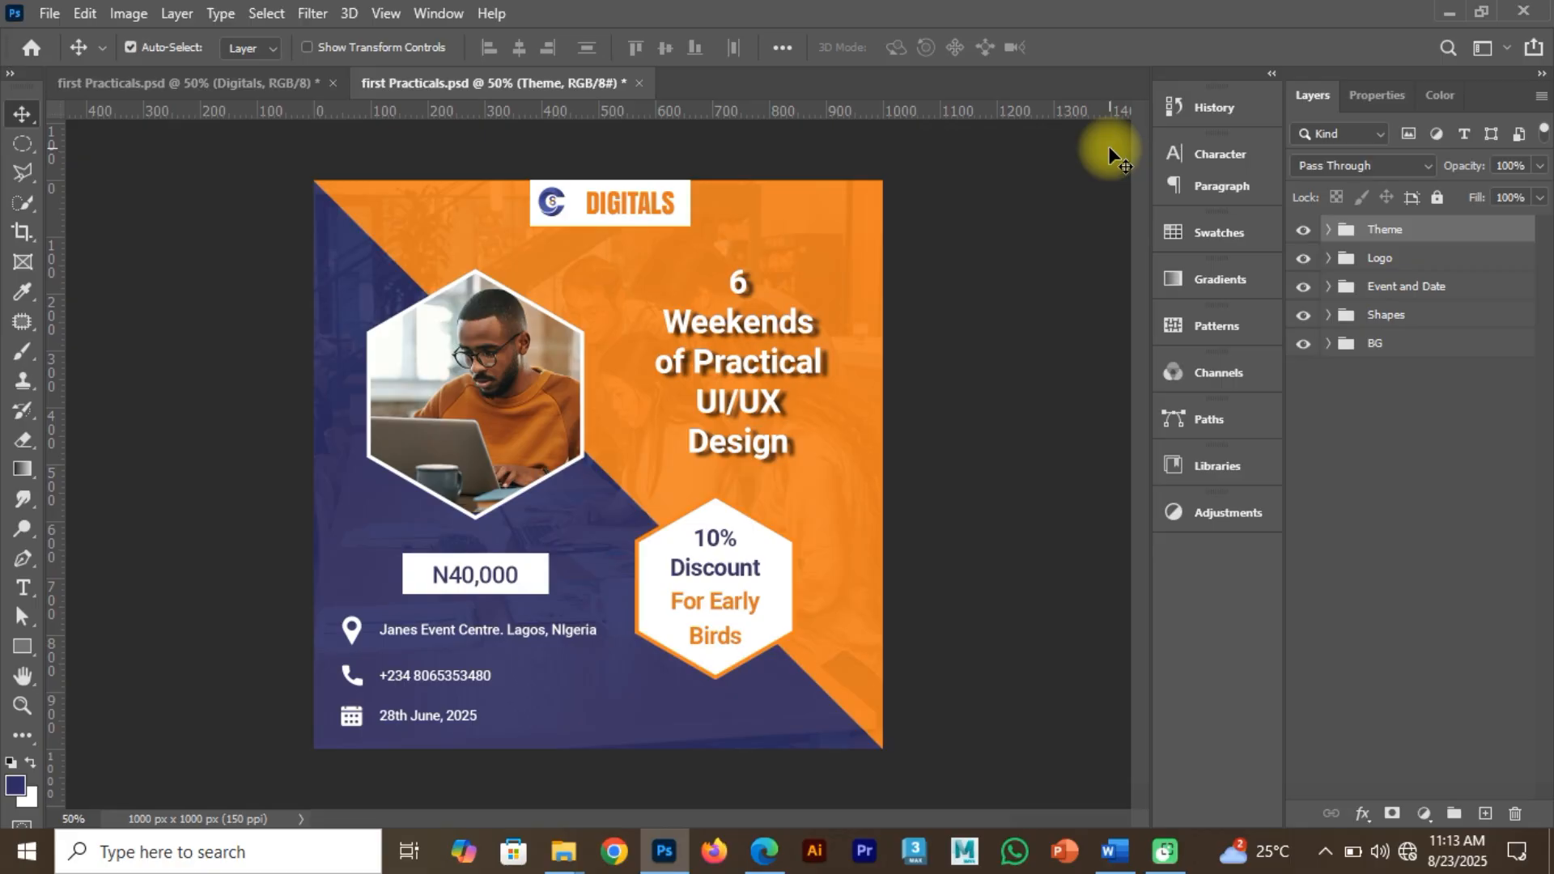
Check the primary colour codes in the Colour code document in Word and return to the flyer in Photoshop.
key(alt+Tab)
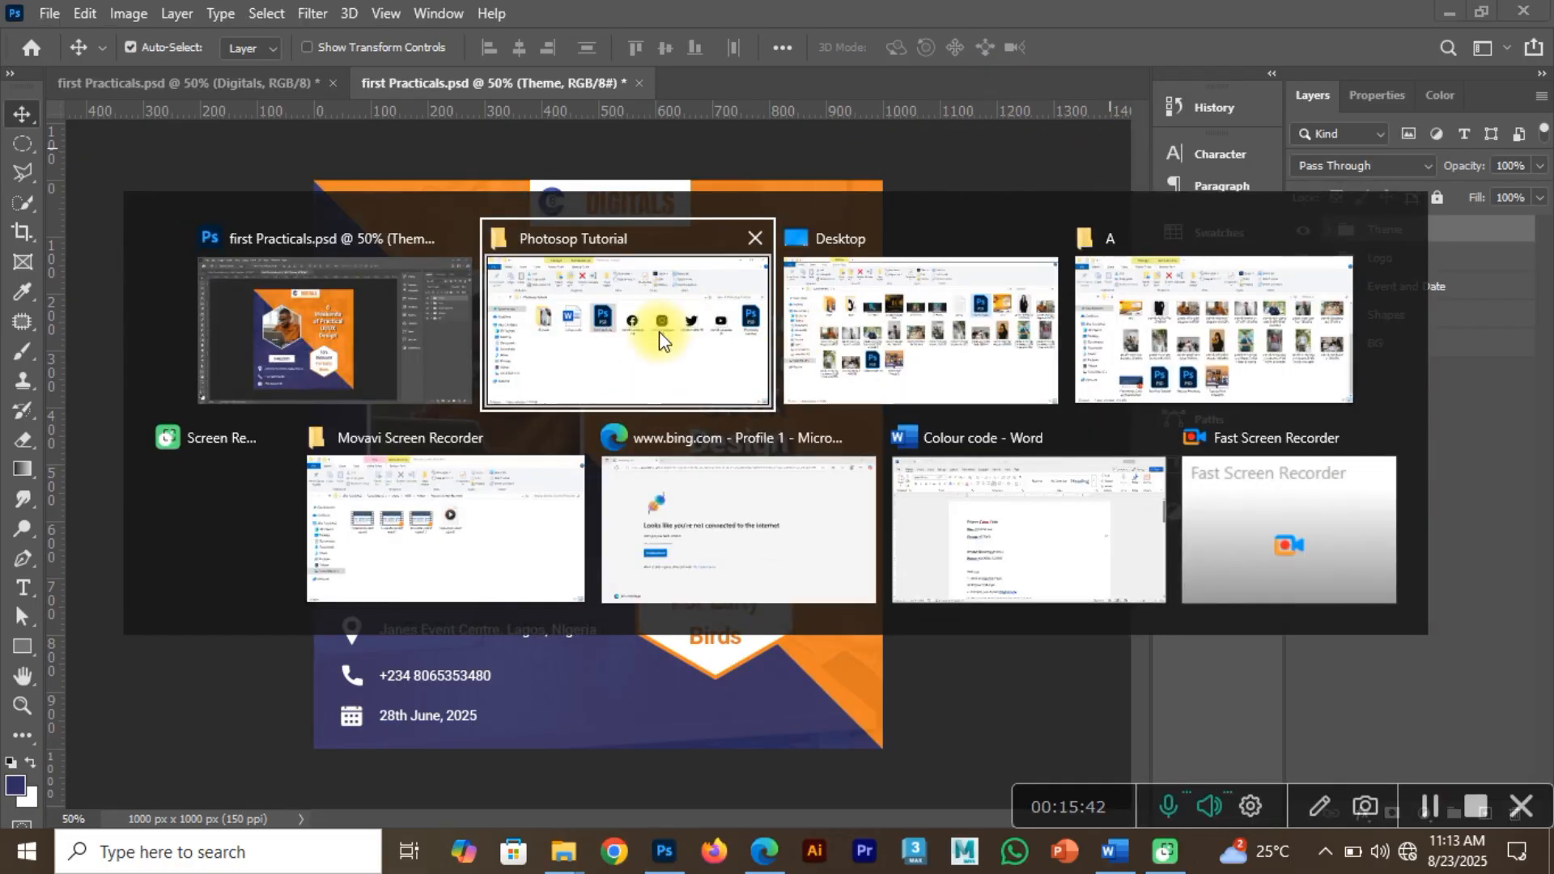
click(1023, 546)
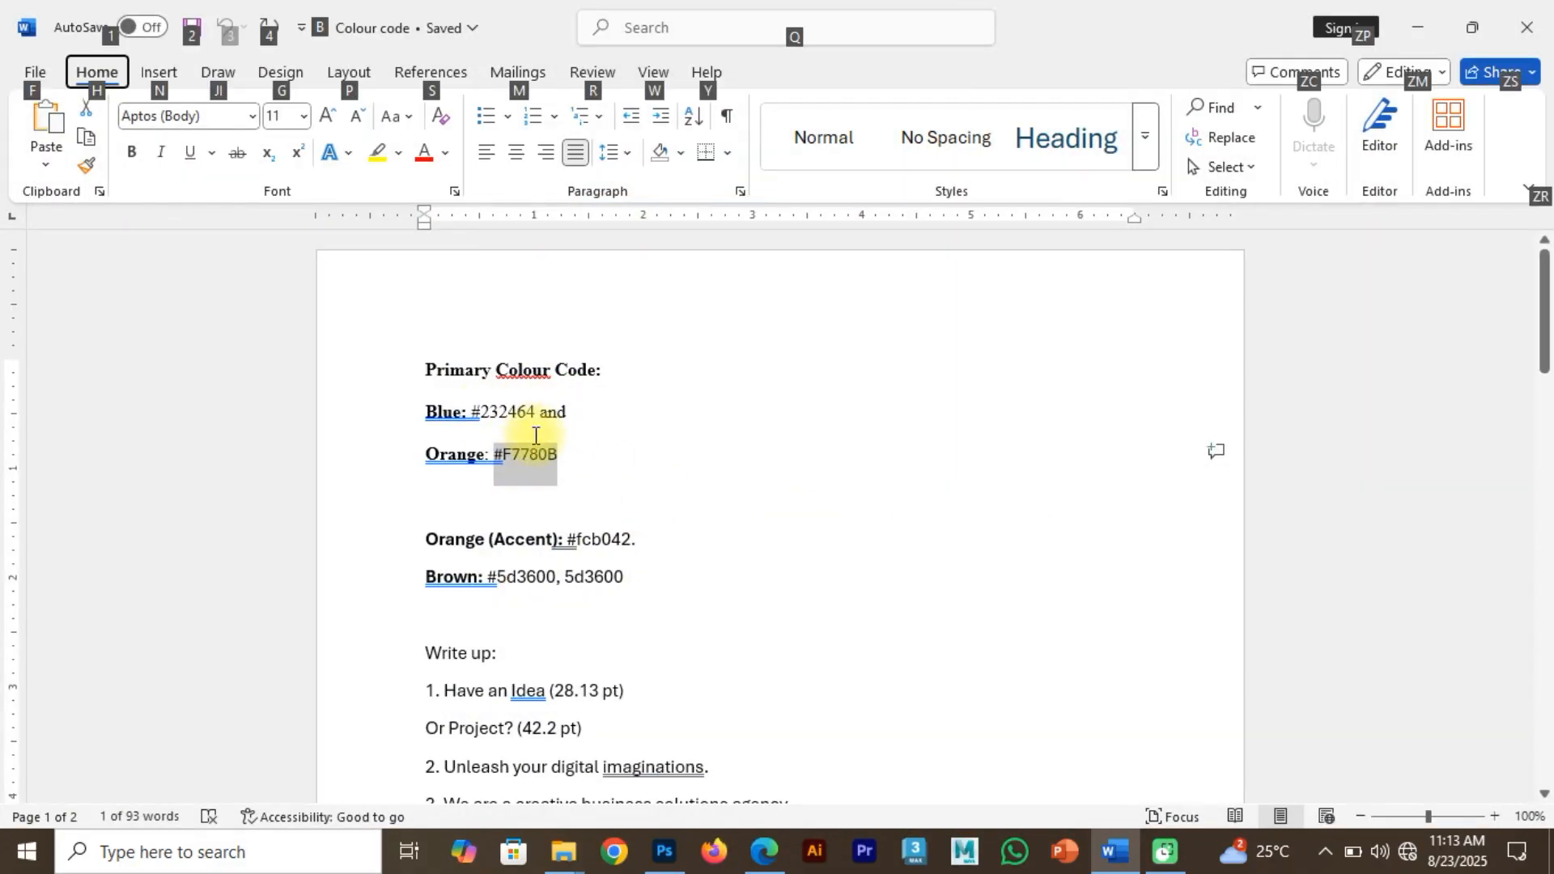
key(alt+Tab)
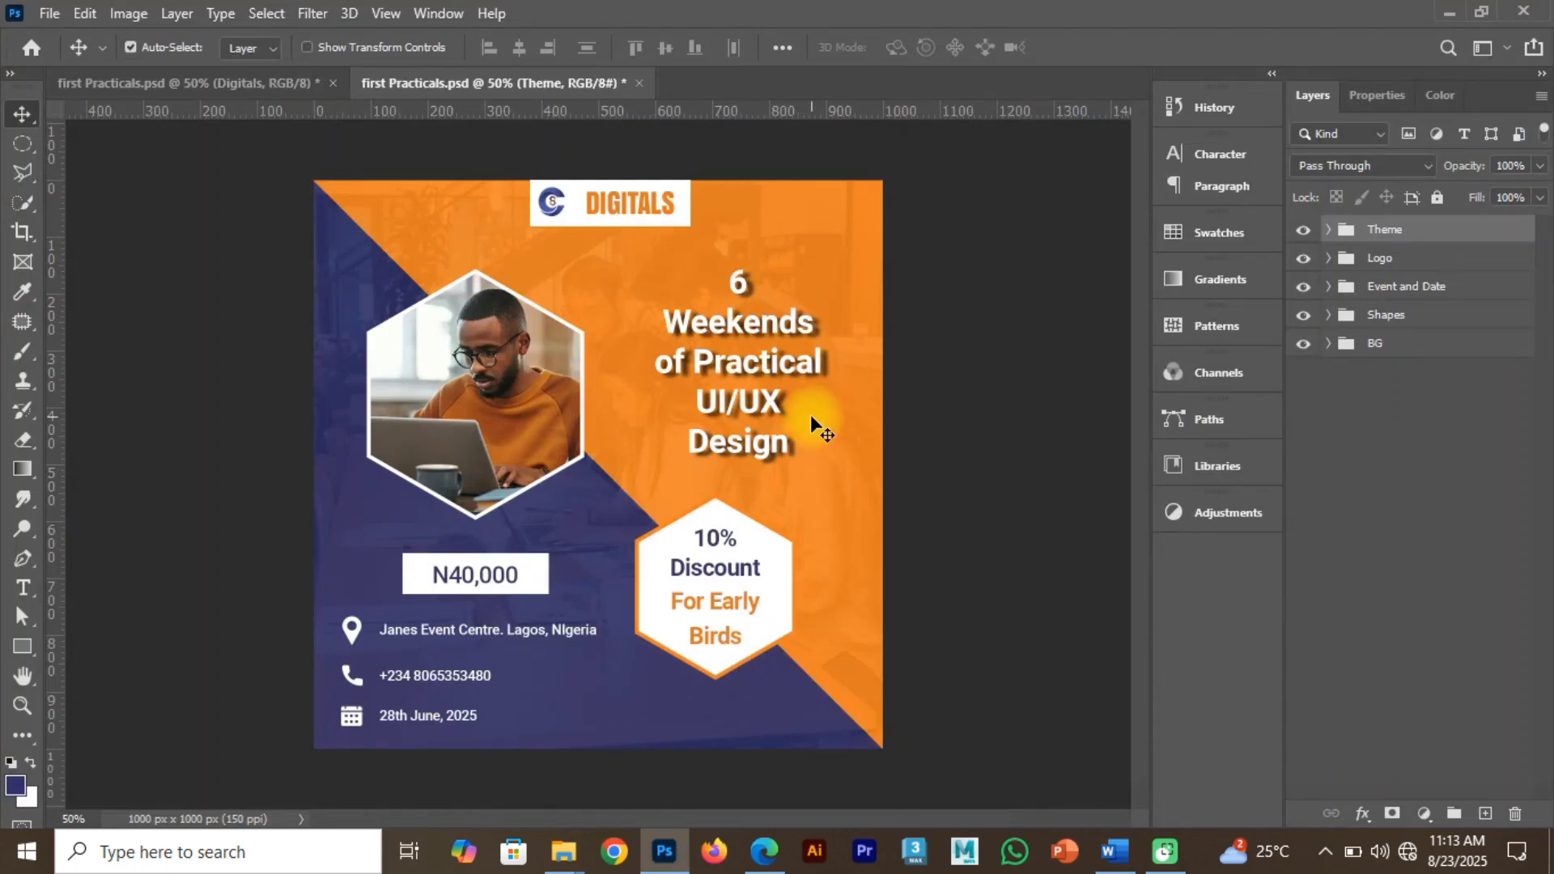
Reduce the headline's drop shadow opacity to 55%.
click(769, 409)
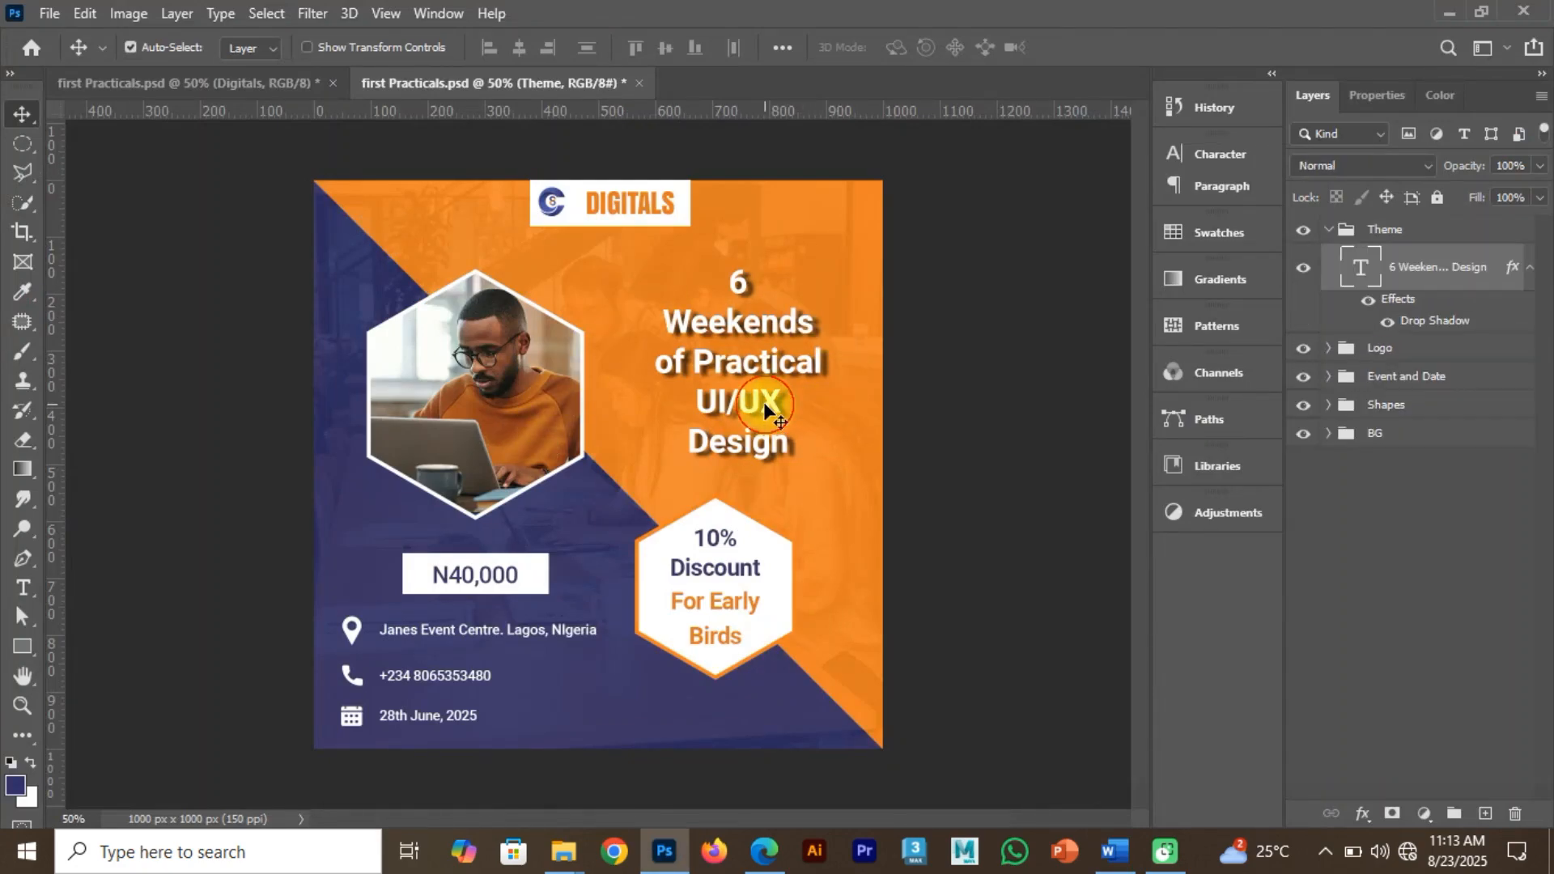
double_click(1426, 321)
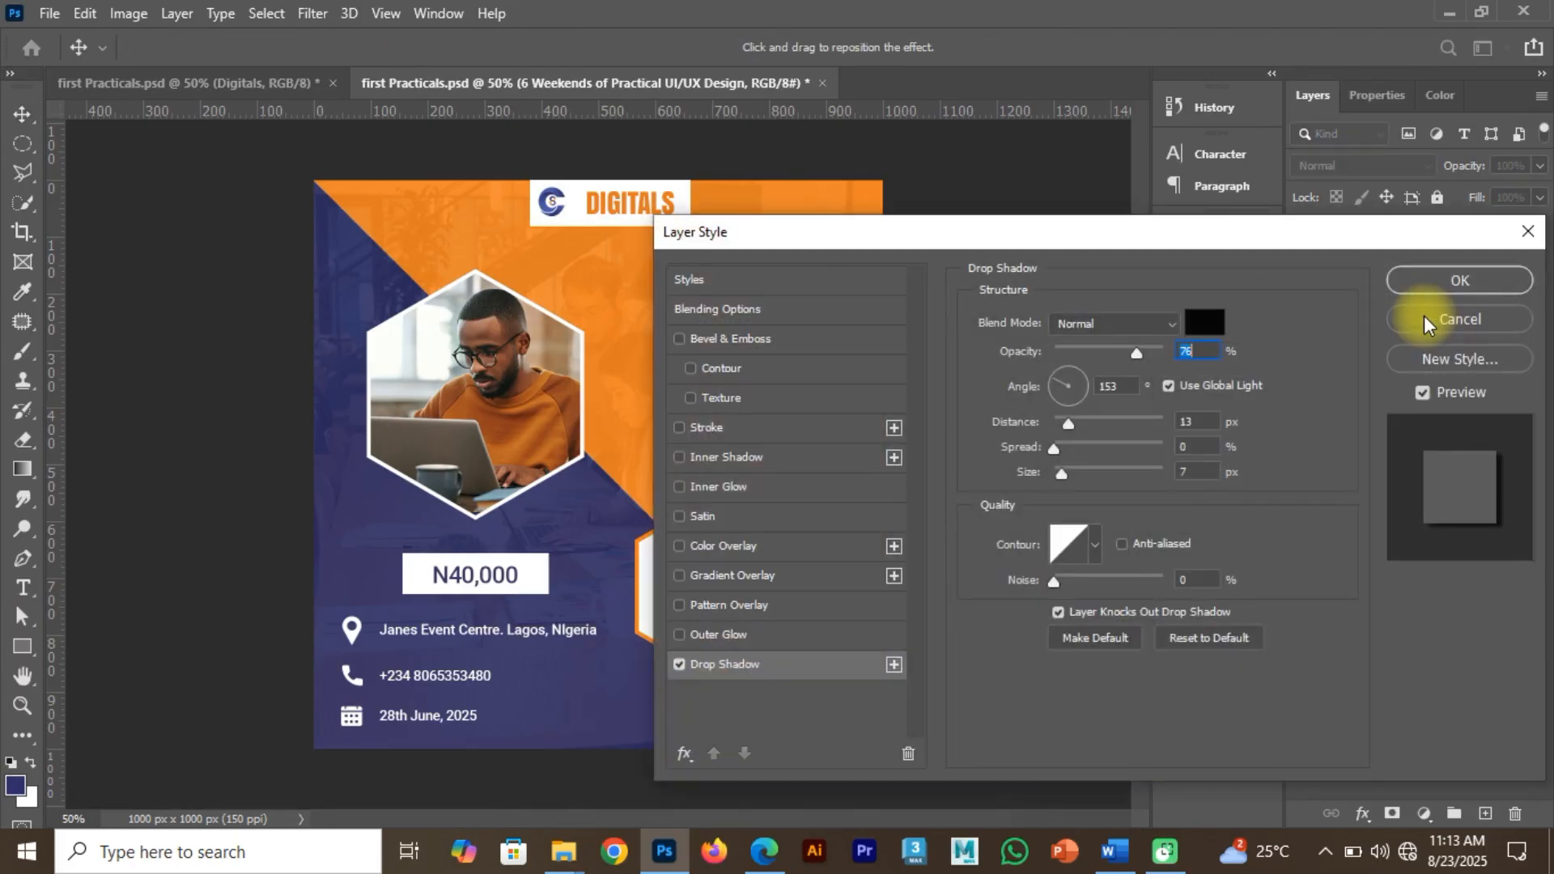
drag(1134, 351, 1116, 356)
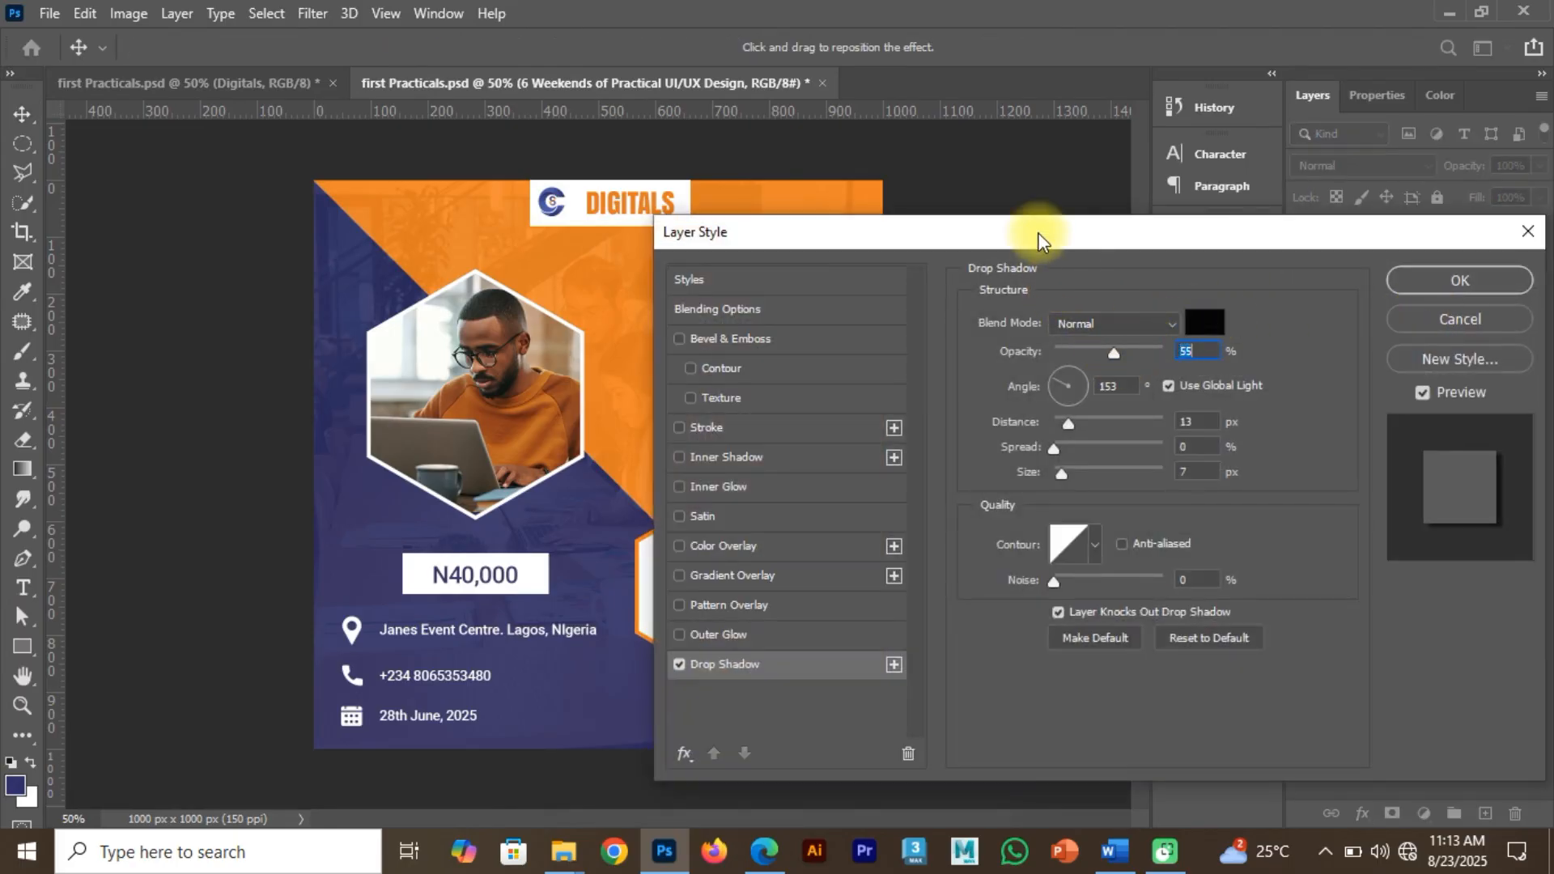
drag(1038, 232, 1121, 259)
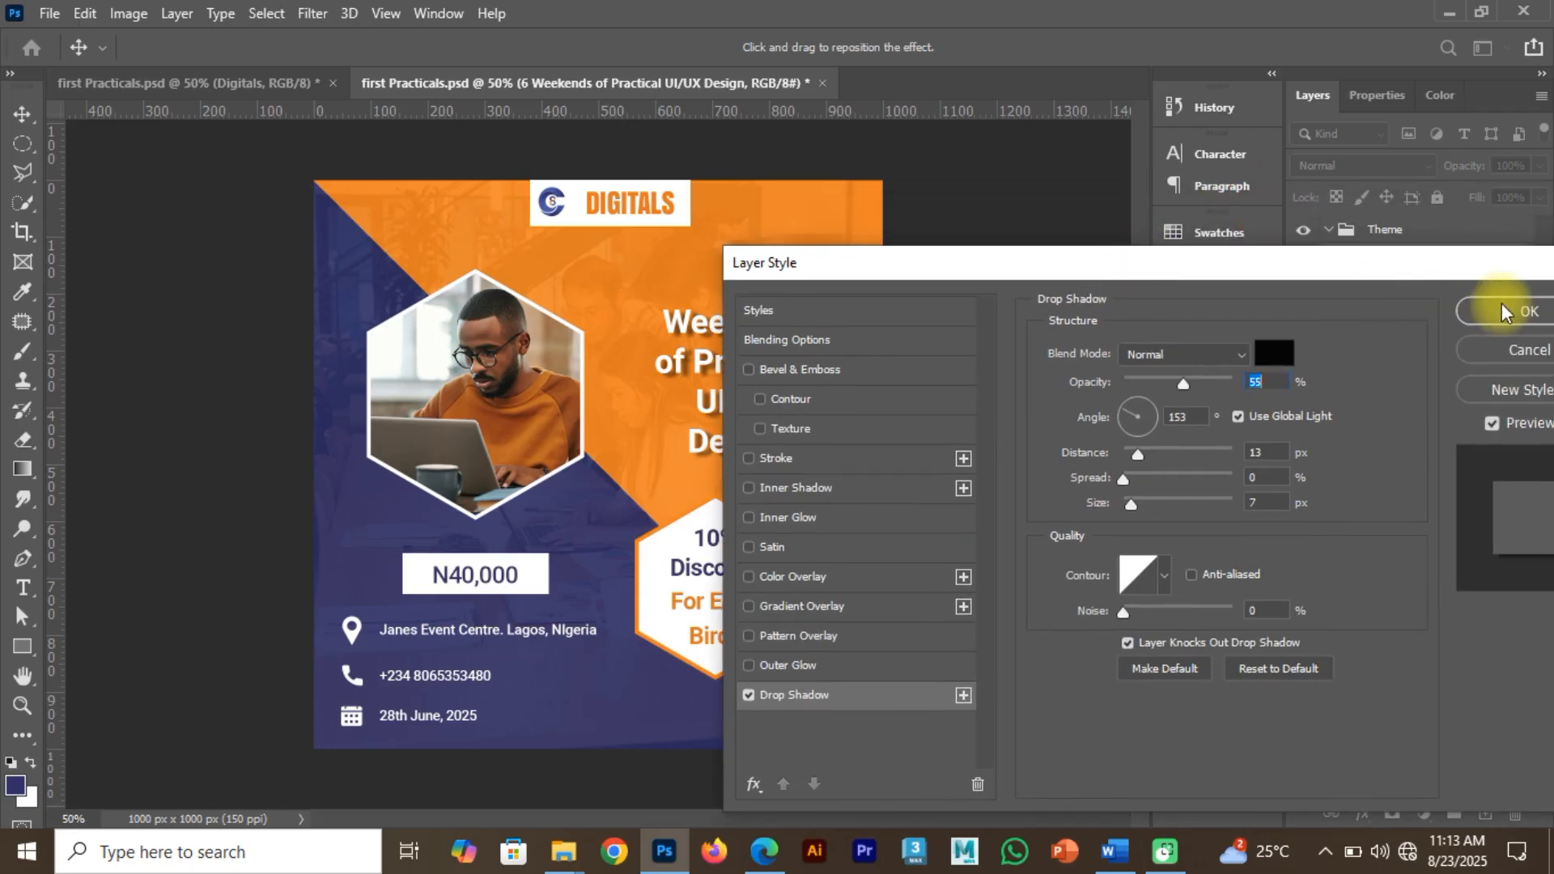
click(1504, 305)
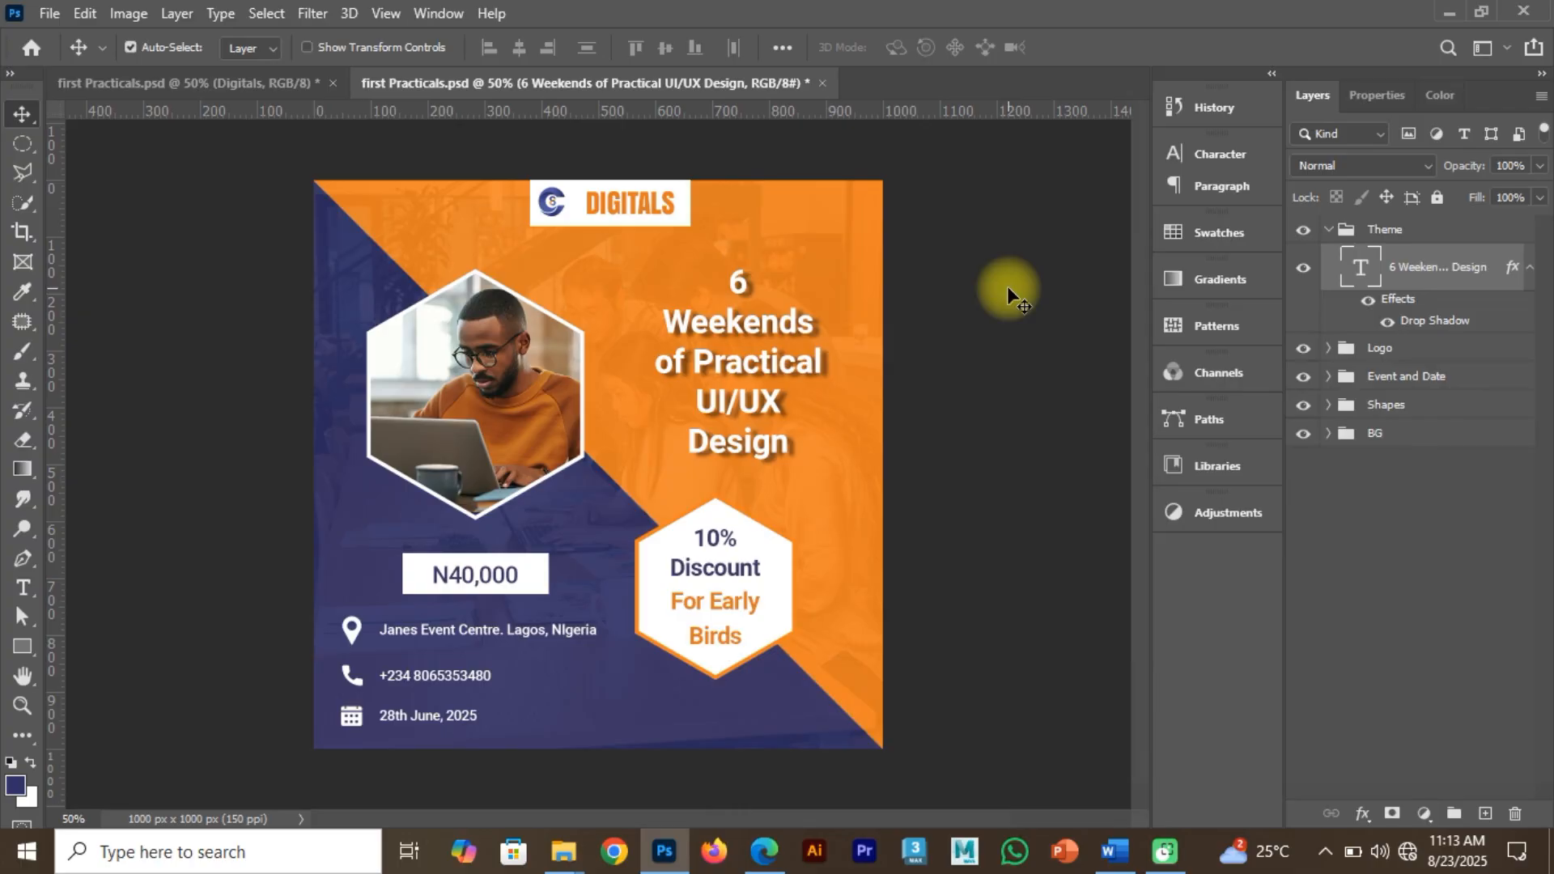
Review the flyer's build-up by hiding all groups except BG and showing Shapes, Event and Date, Logo and Theme again in order.
click(1328, 230)
drag(1303, 230, 1304, 348)
click(1303, 348)
click(353, 639)
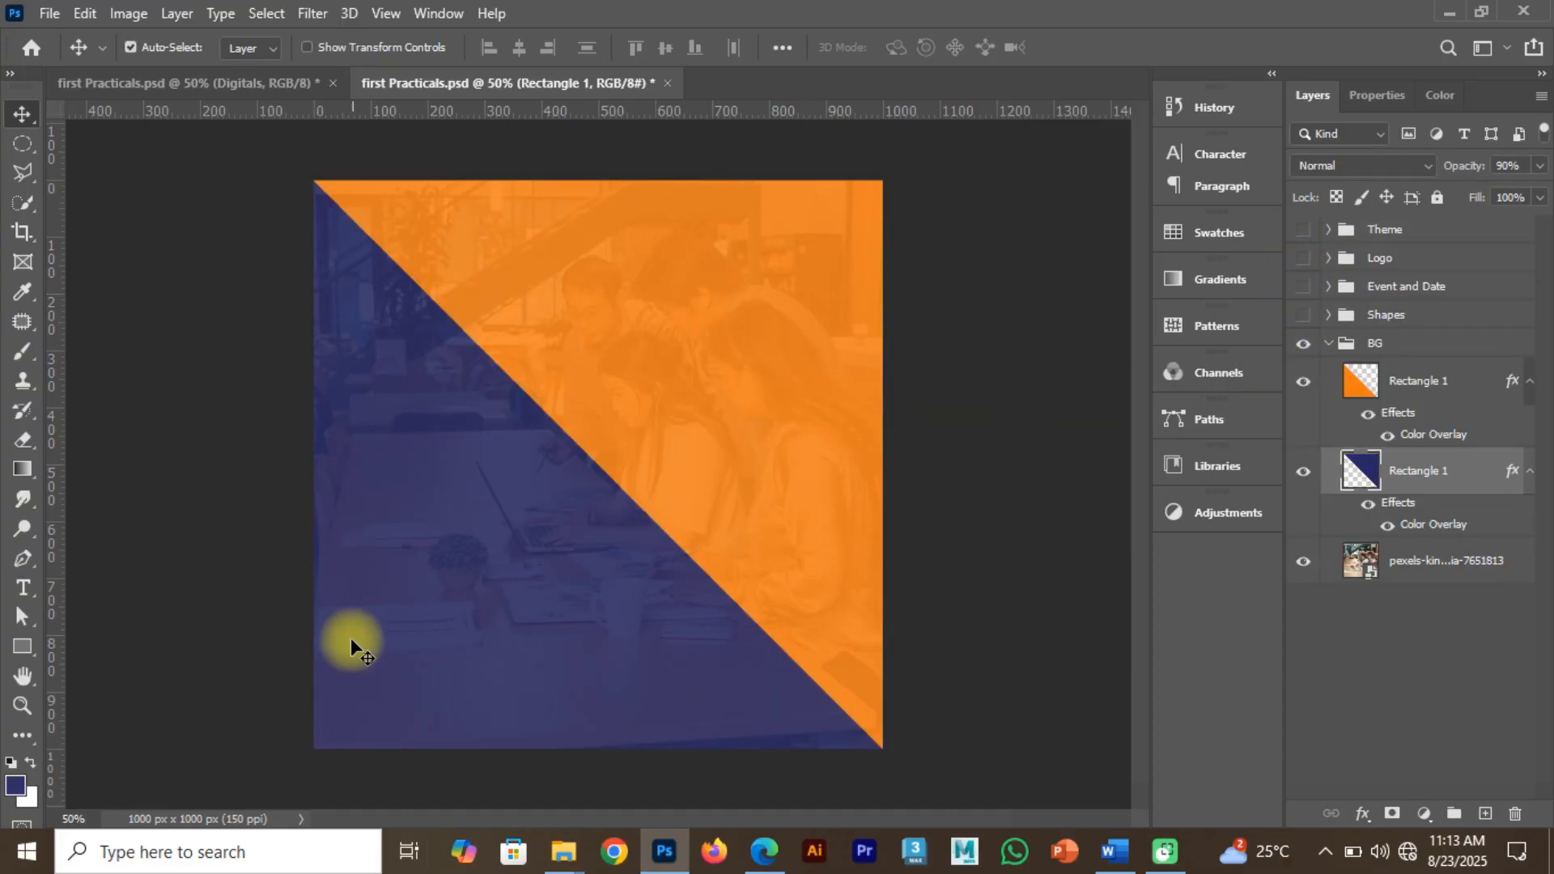
click(1328, 343)
click(1302, 315)
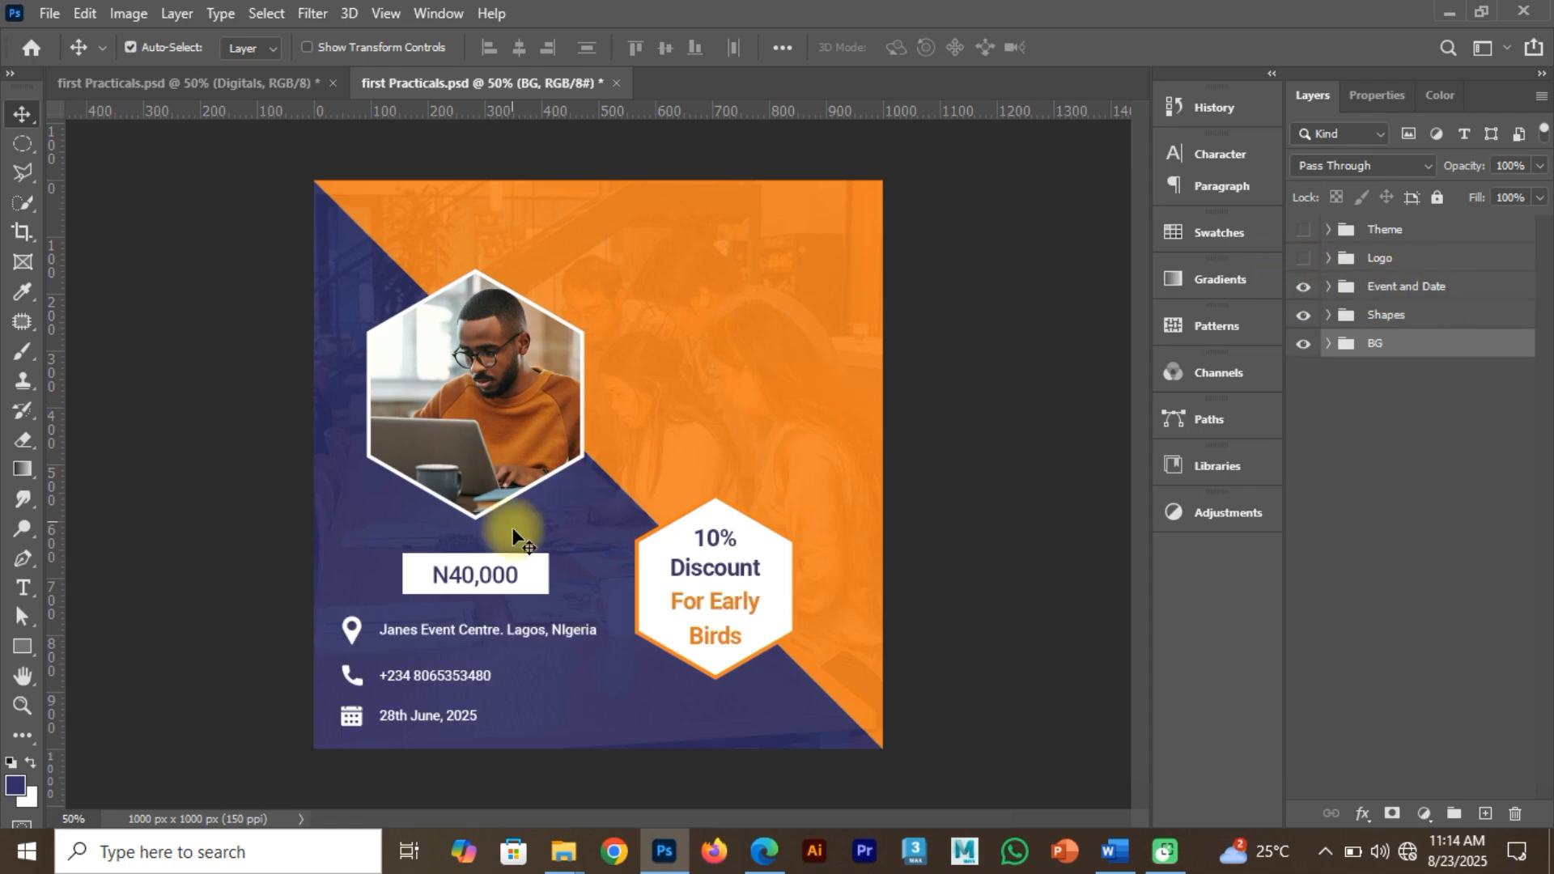
click(1303, 257)
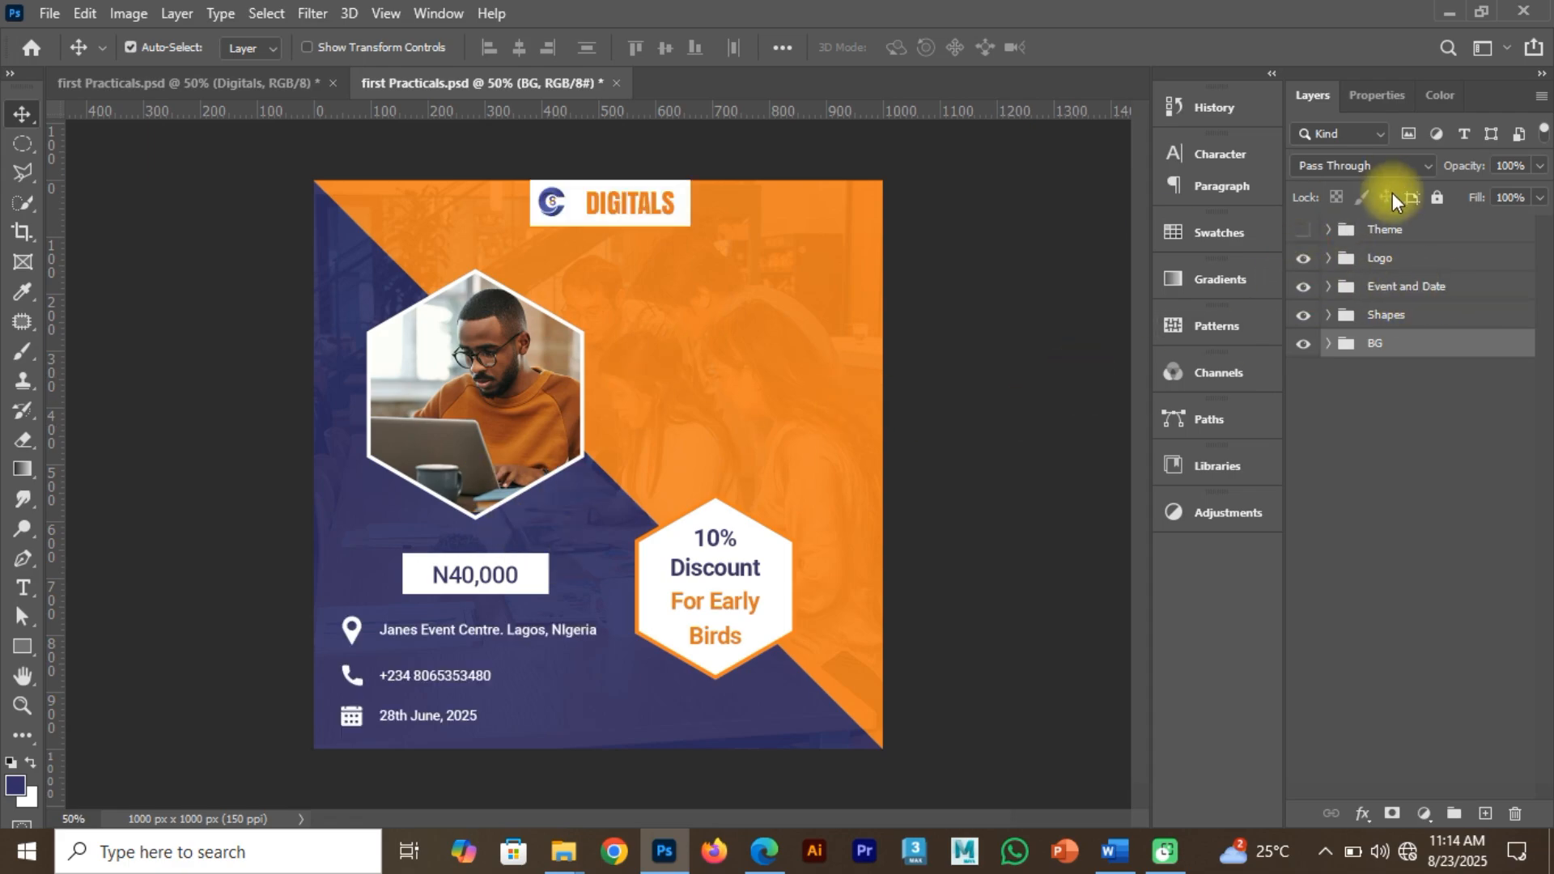
click(1303, 229)
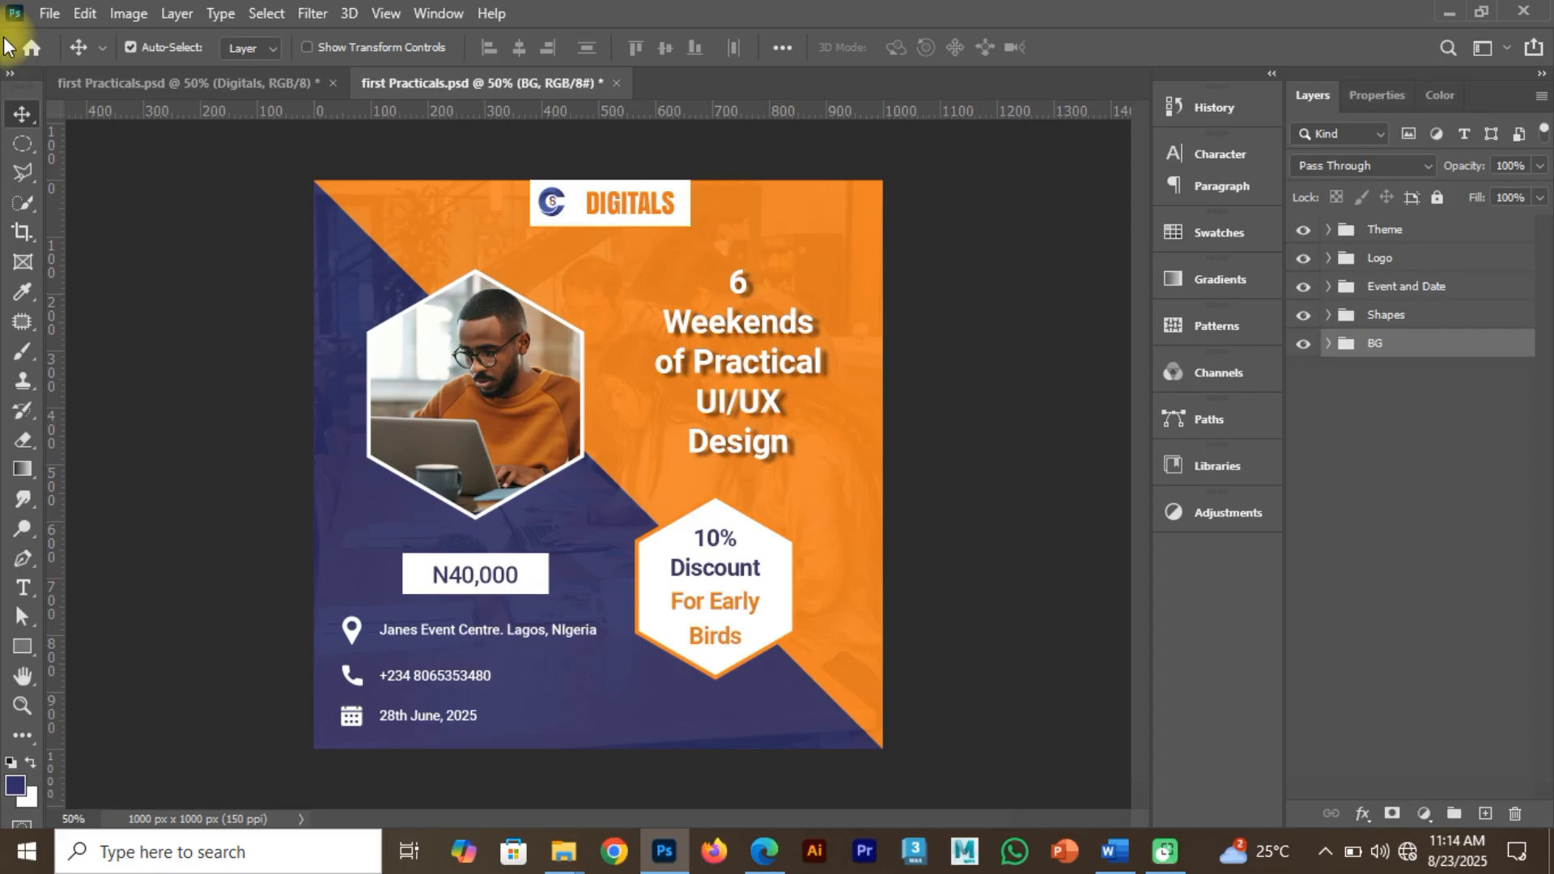
Start saving a copy of the flyer in folder A on the Desktop, with JPEG as the file type.
click(51, 14)
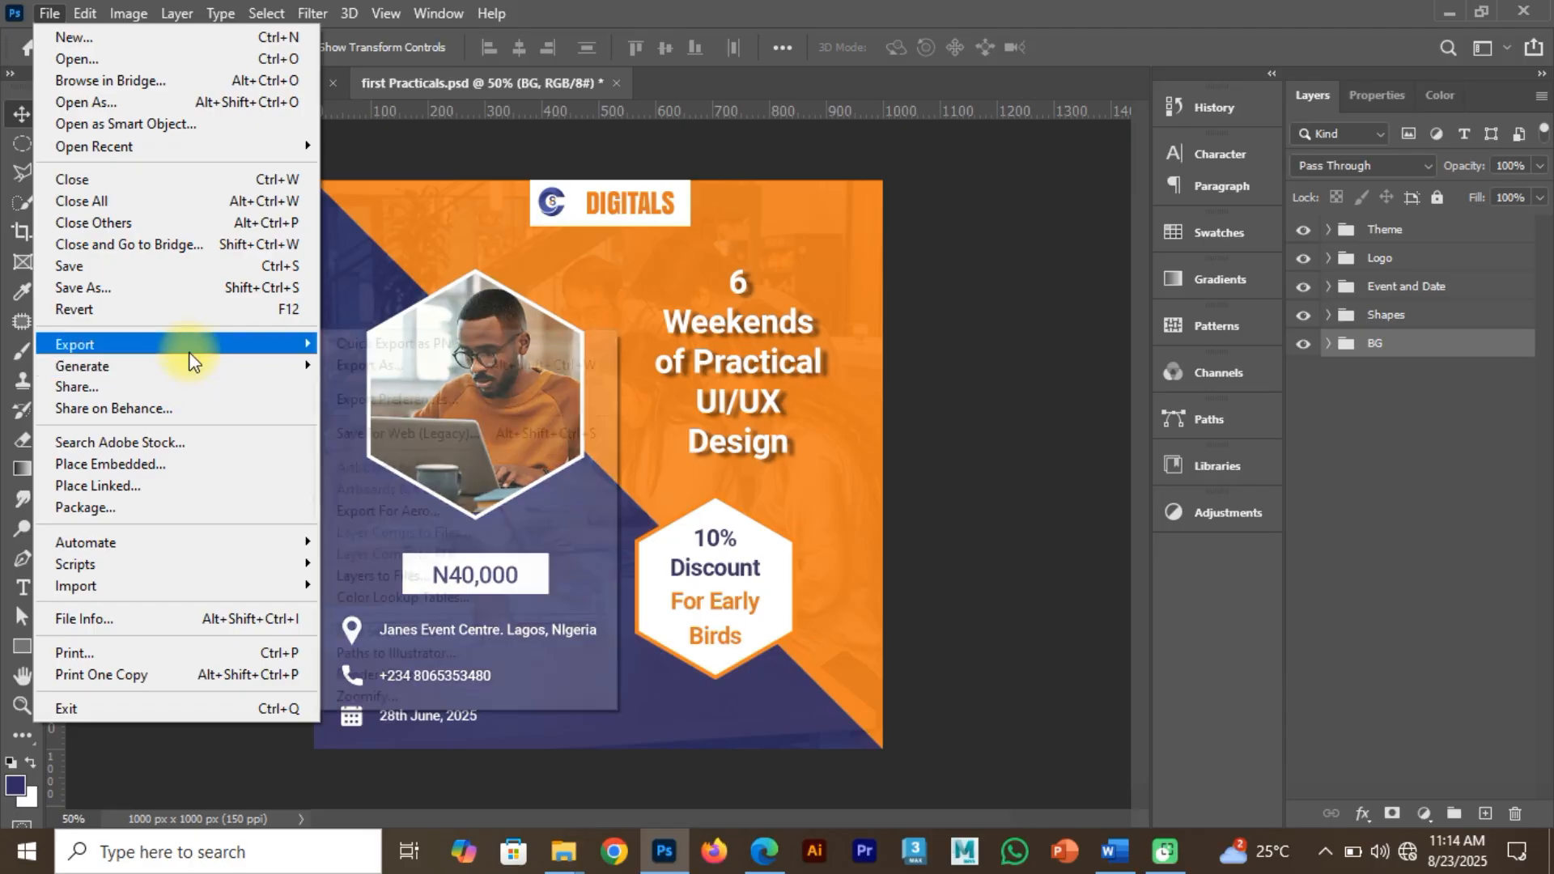
click(211, 292)
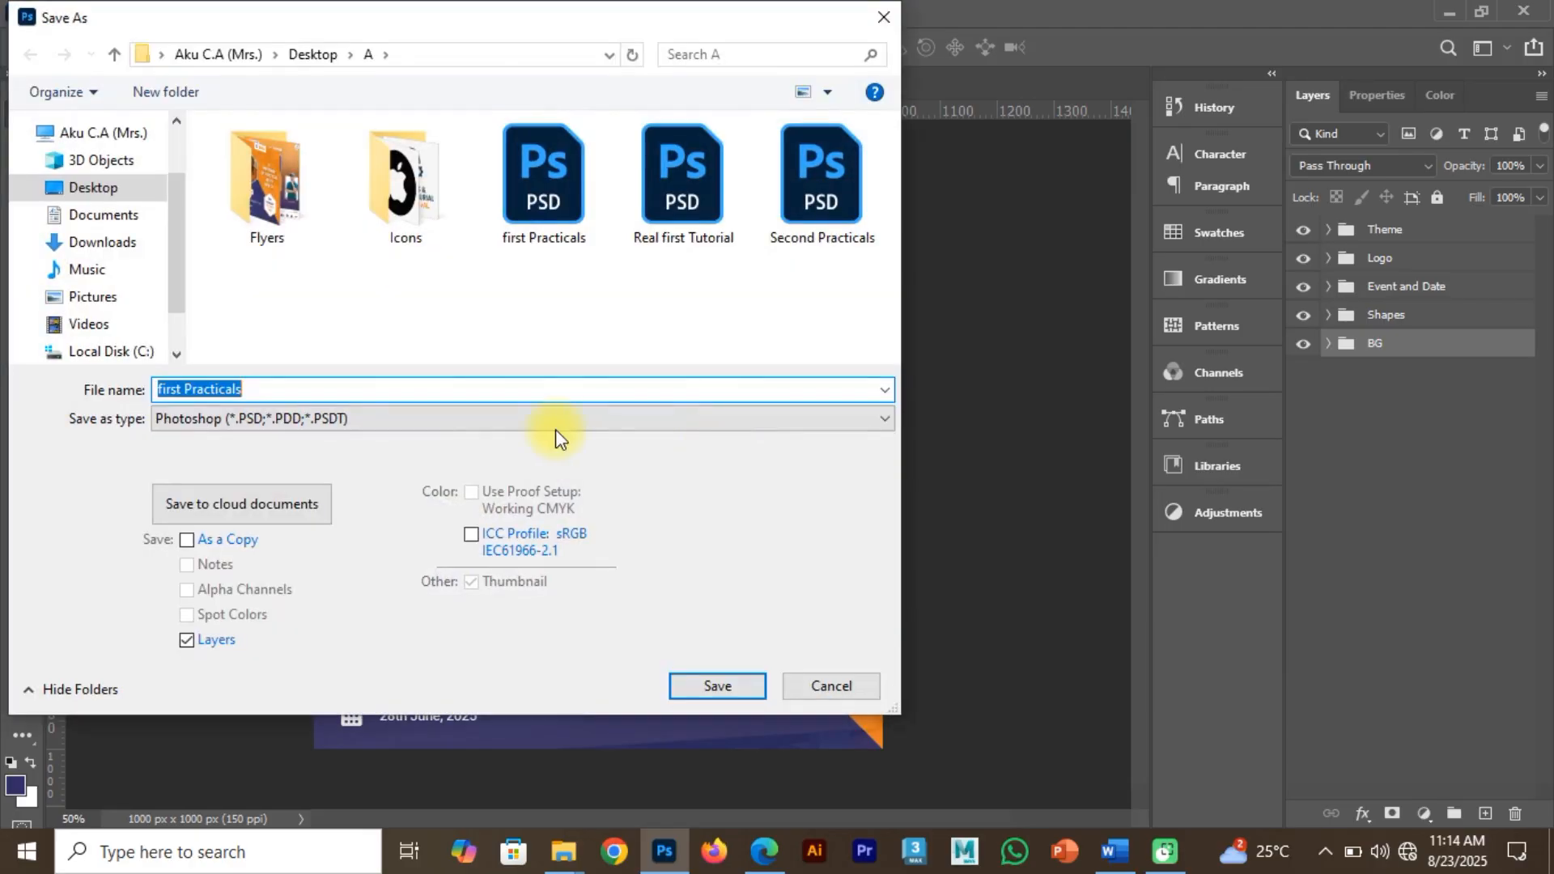
click(429, 418)
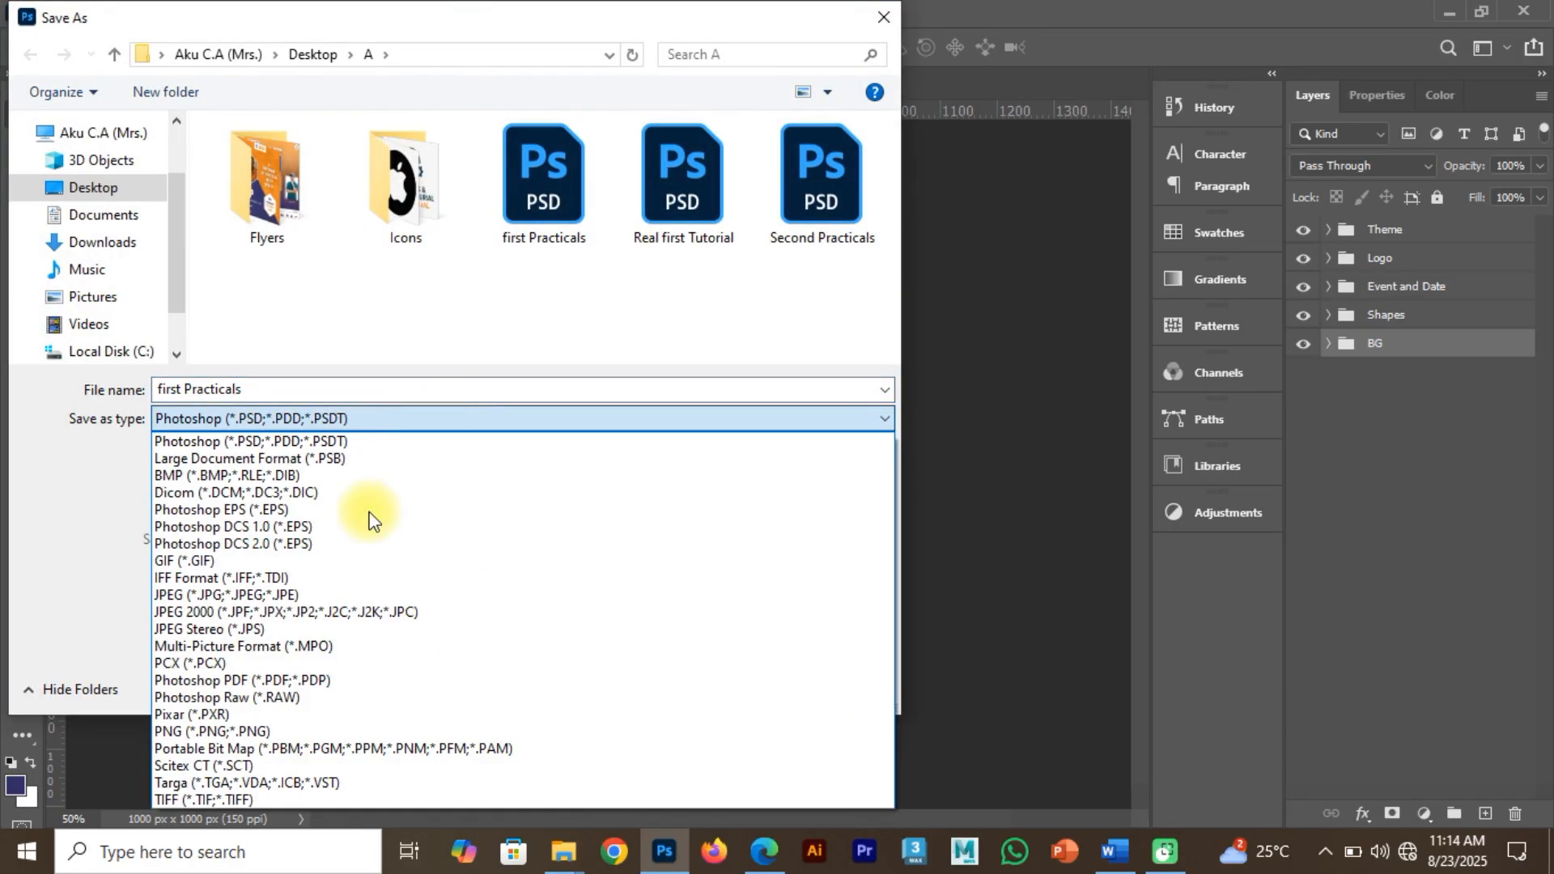
click(280, 595)
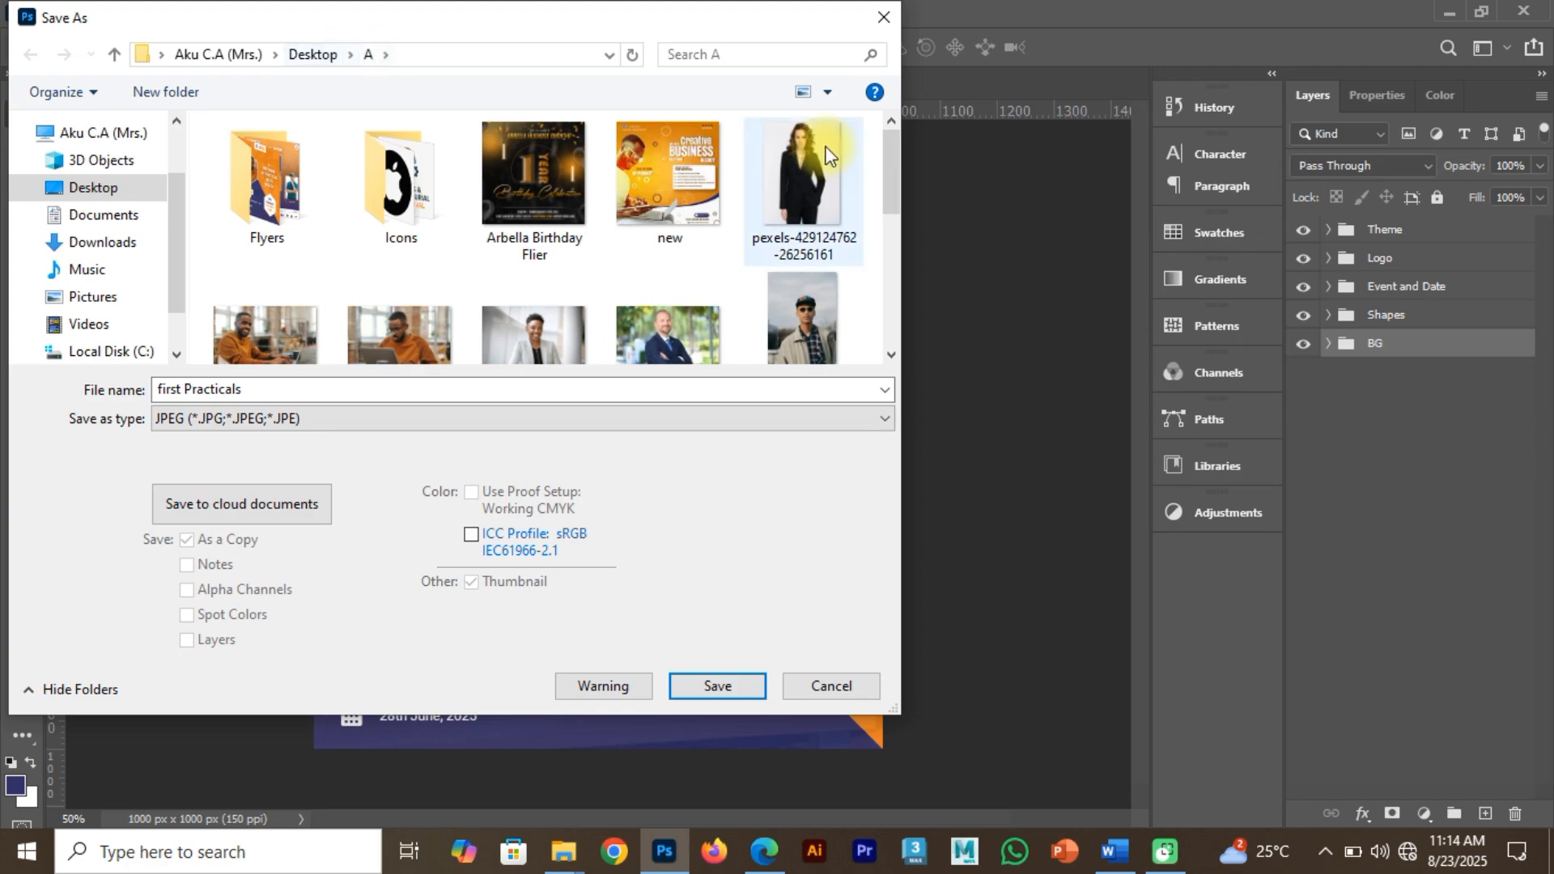
mouse_move(886, 153)
mouse_down()
mouse_move(881, 280)
mouse_move(875, 163)
mouse_up()
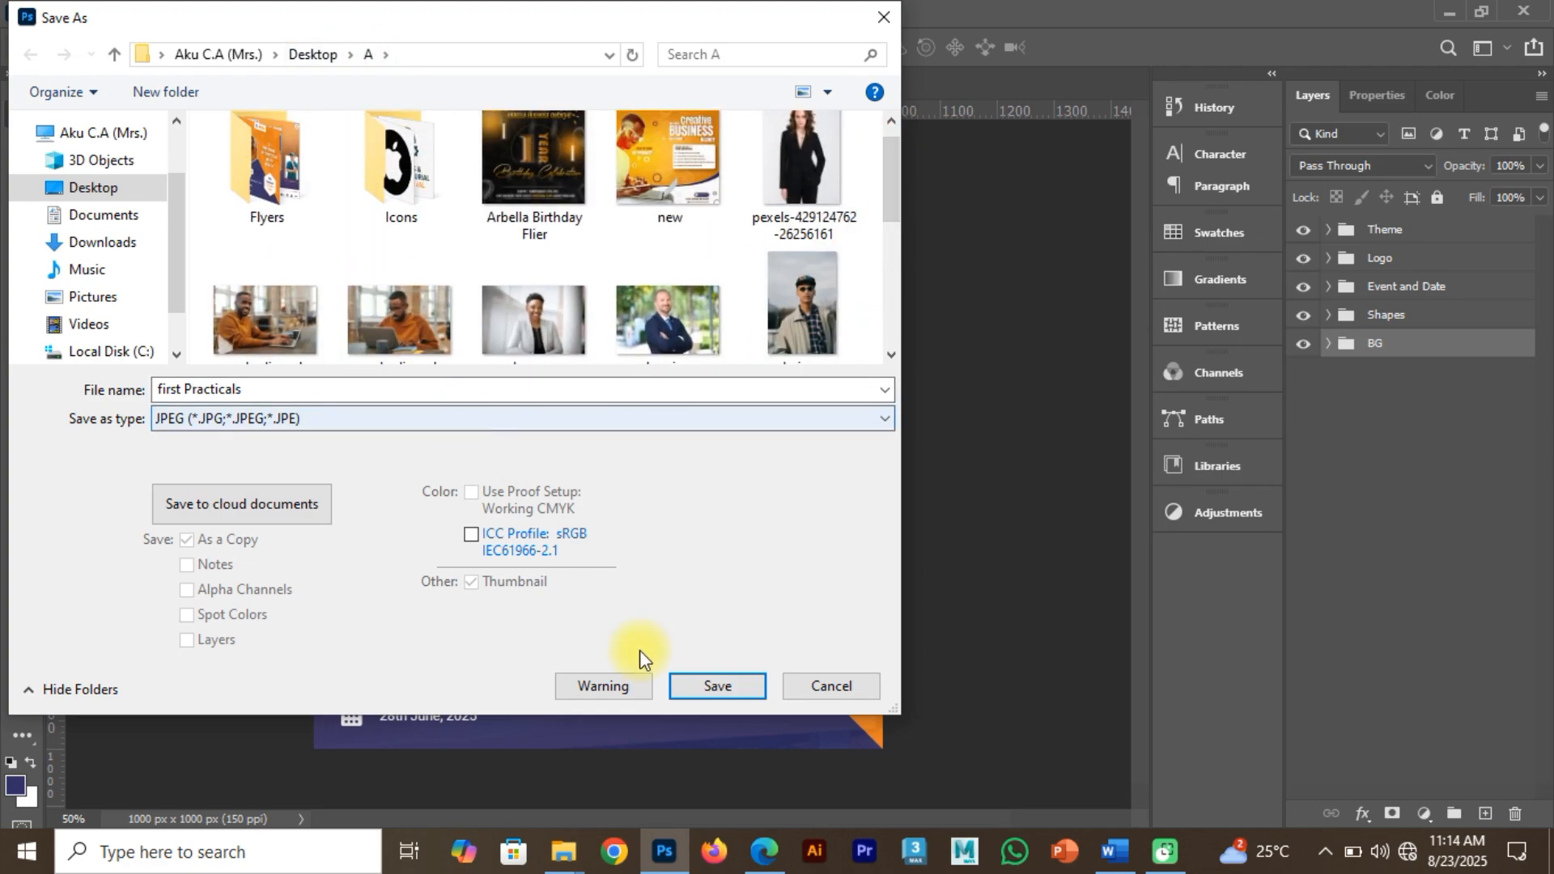
Name the JPEG copy First Work Export.
click(266, 392)
click(265, 392)
text(Fir)
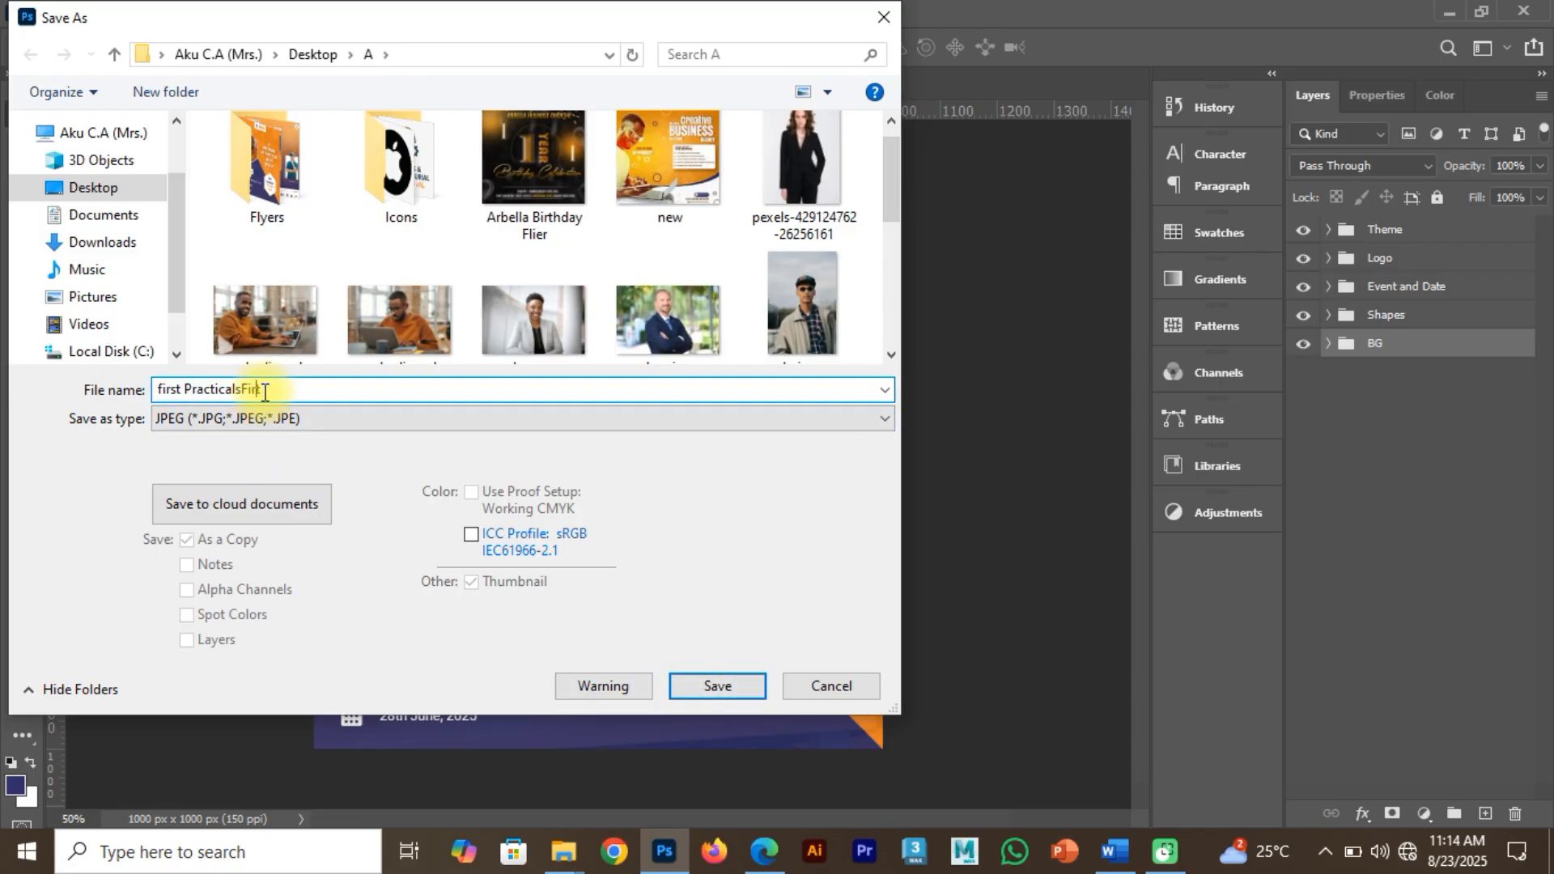
key(ctrl+a)
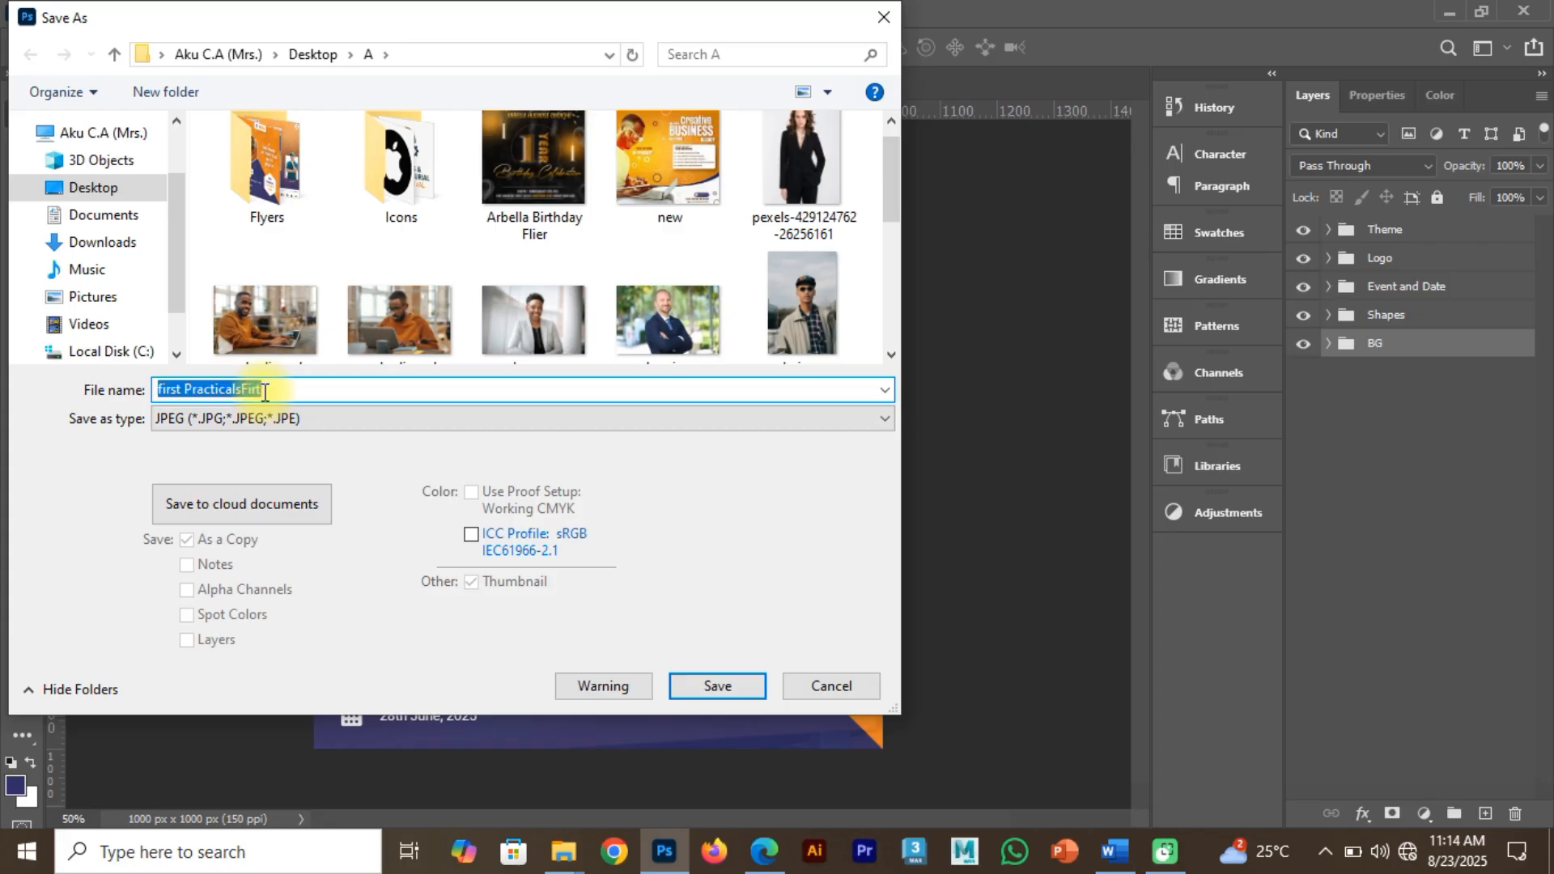
text(FirstWor)
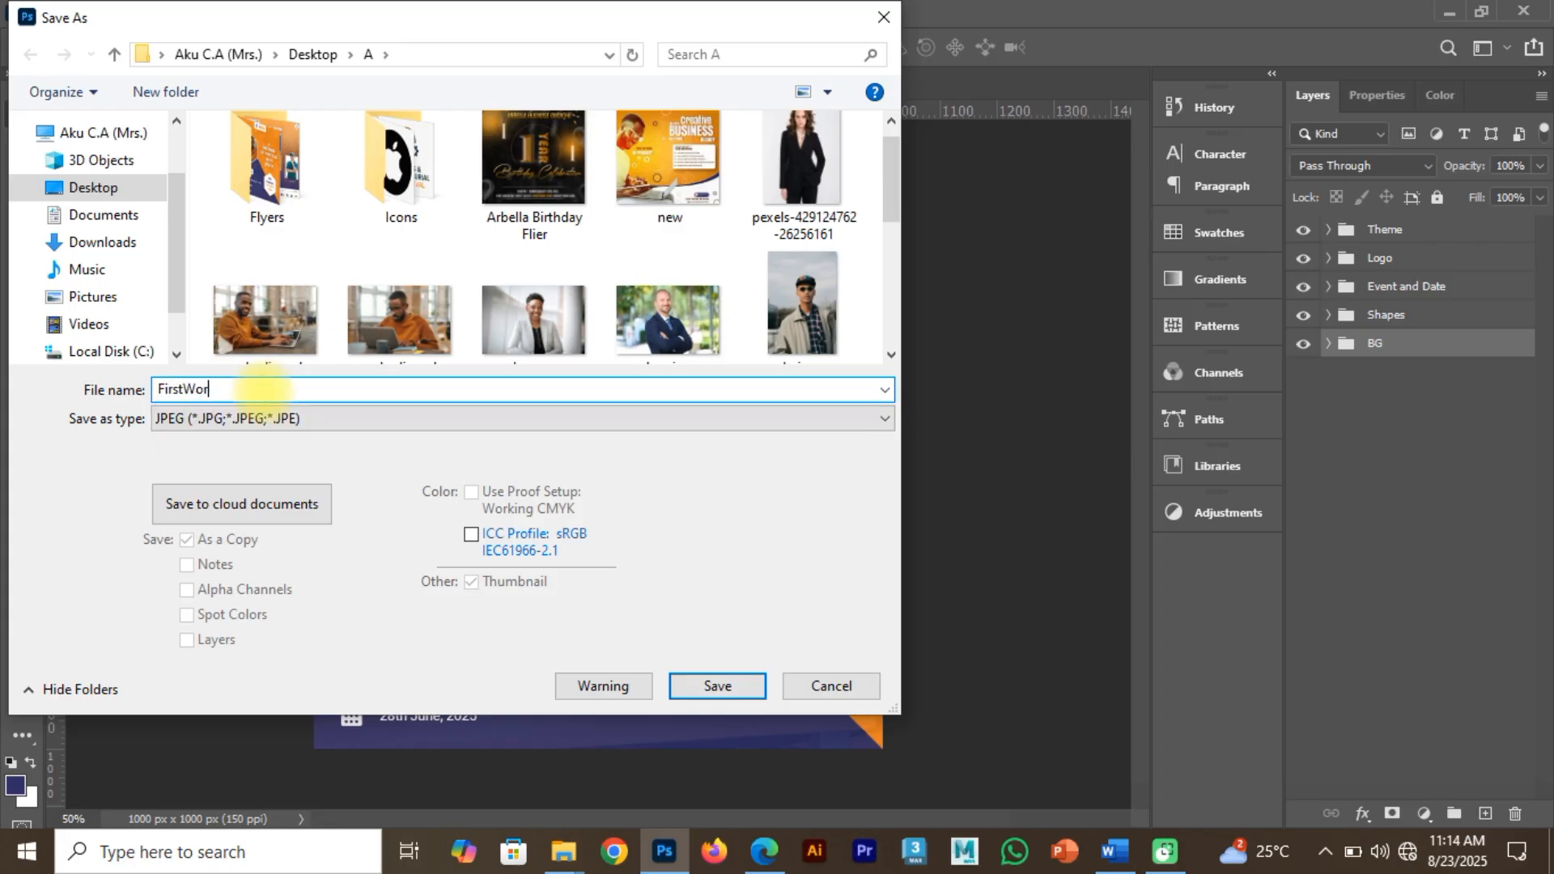
key(BackSpace)
key(BackSpace)
key(BackSpace)
key(BackSpace)
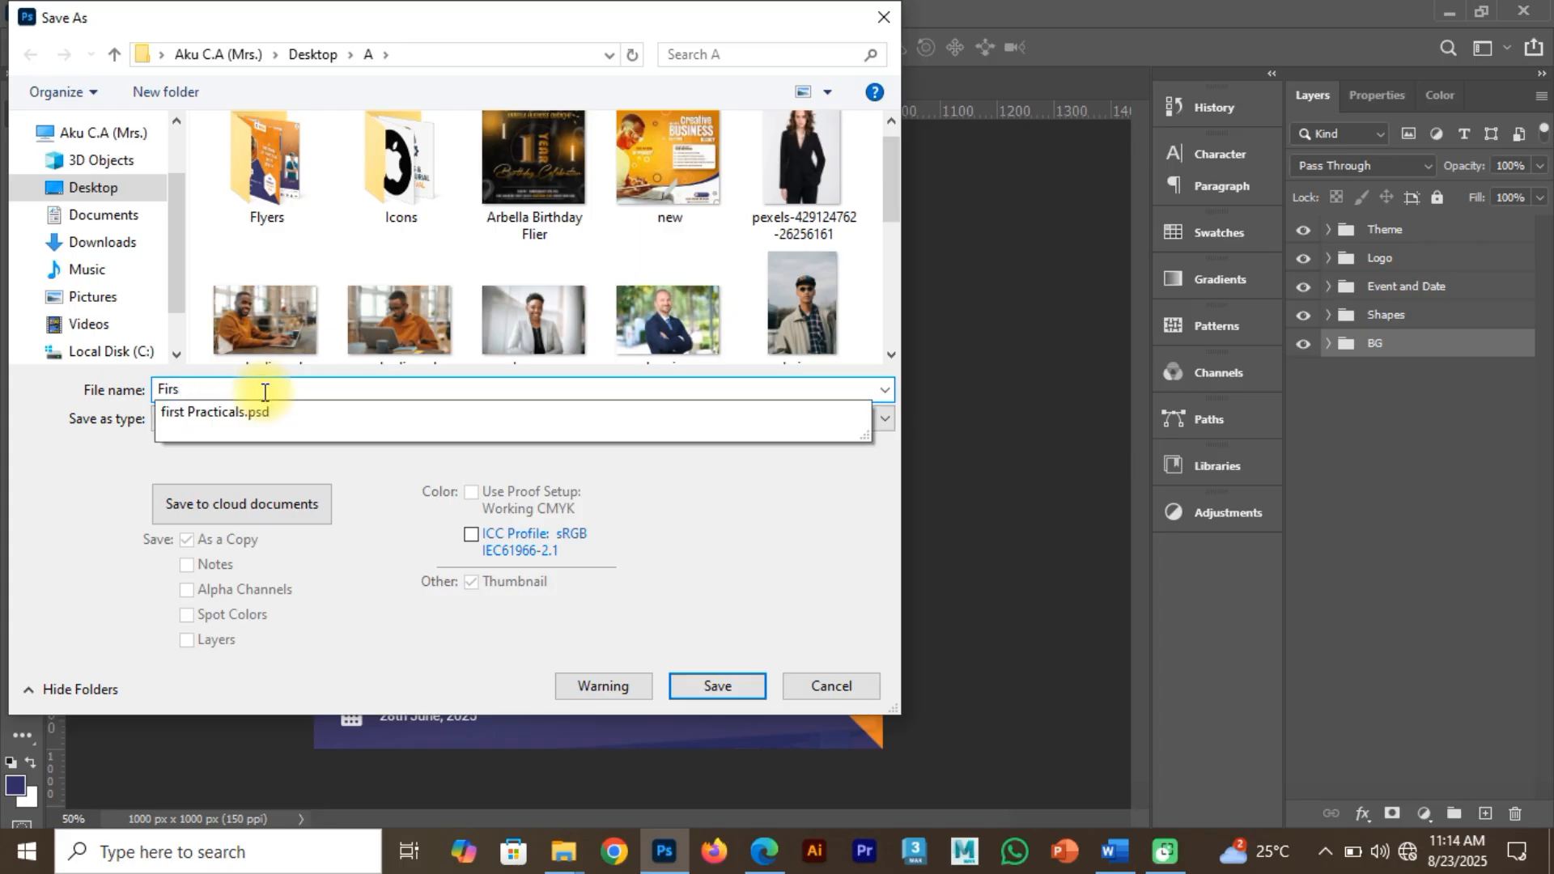
text(t Work Export)
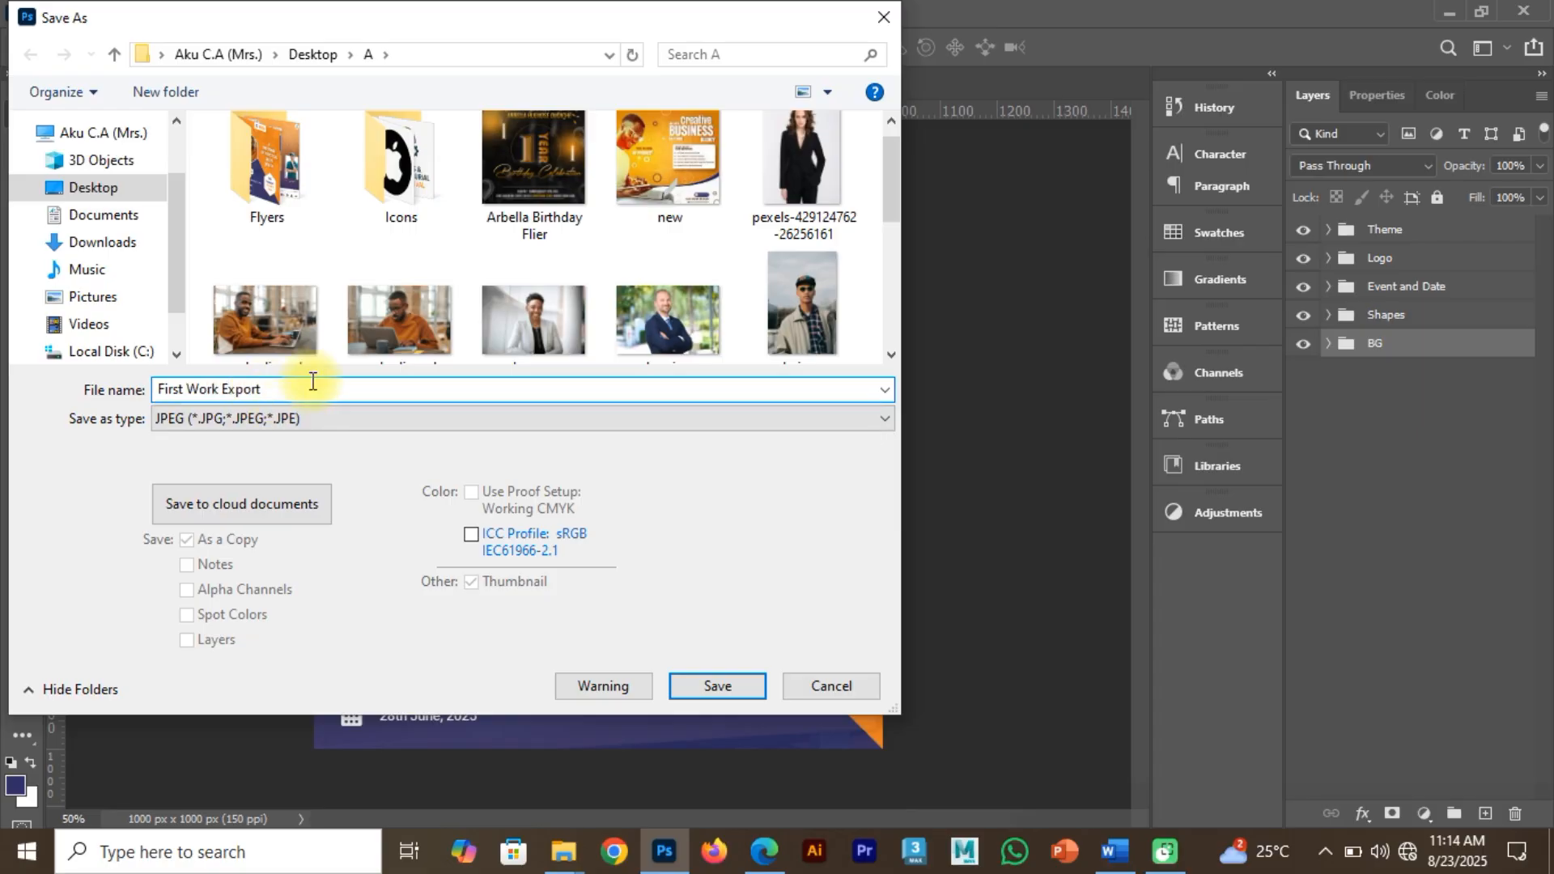
Keep JPEG as the file type and save the copy at maximum quality, 12.
click(311, 416)
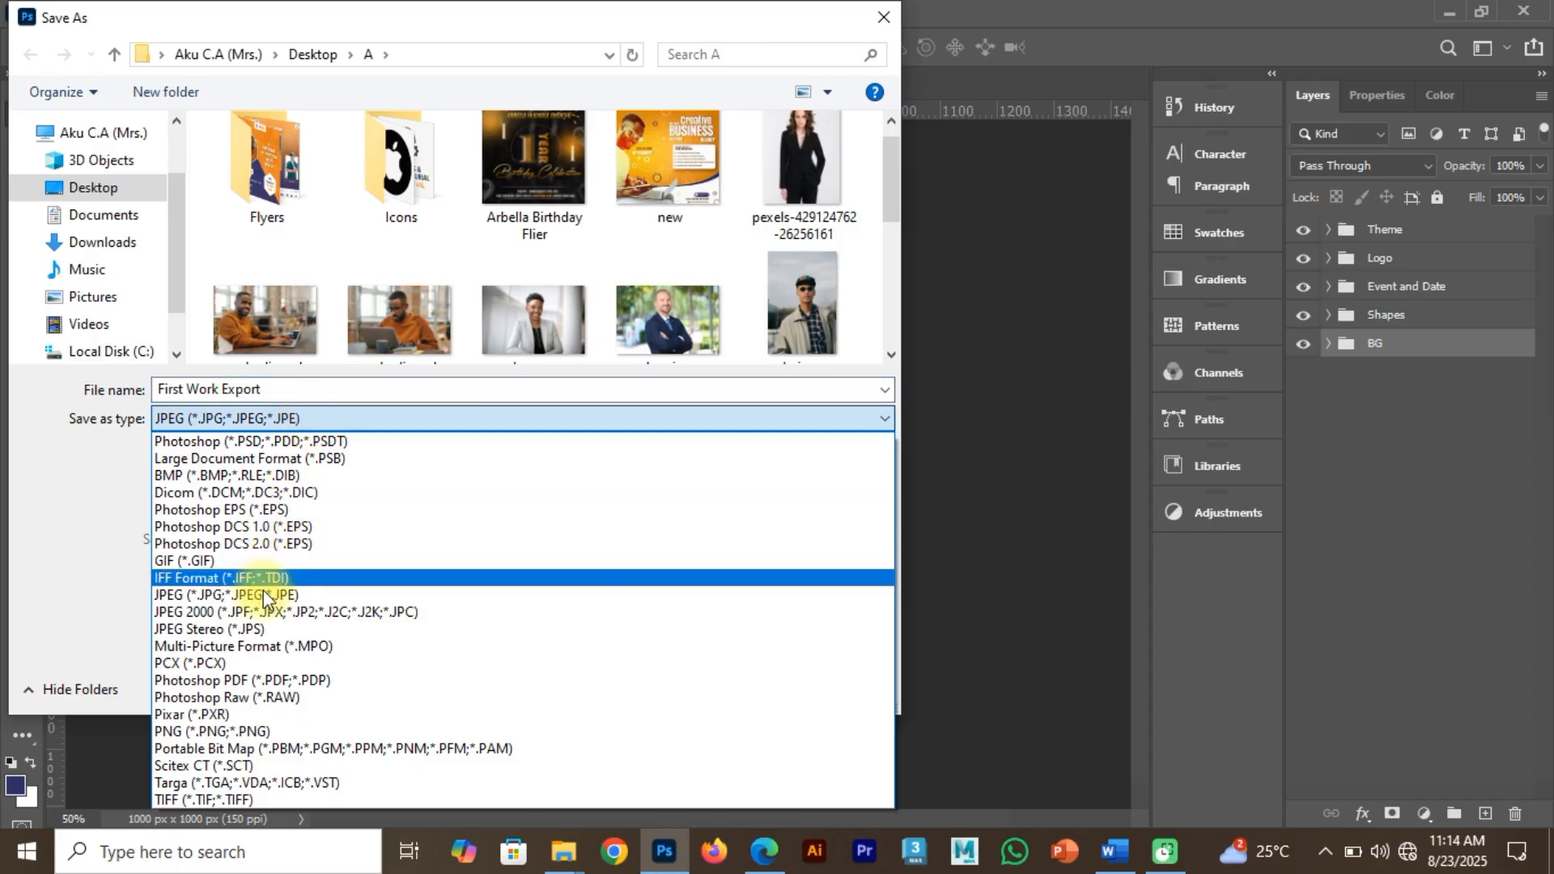
click(264, 590)
click(717, 685)
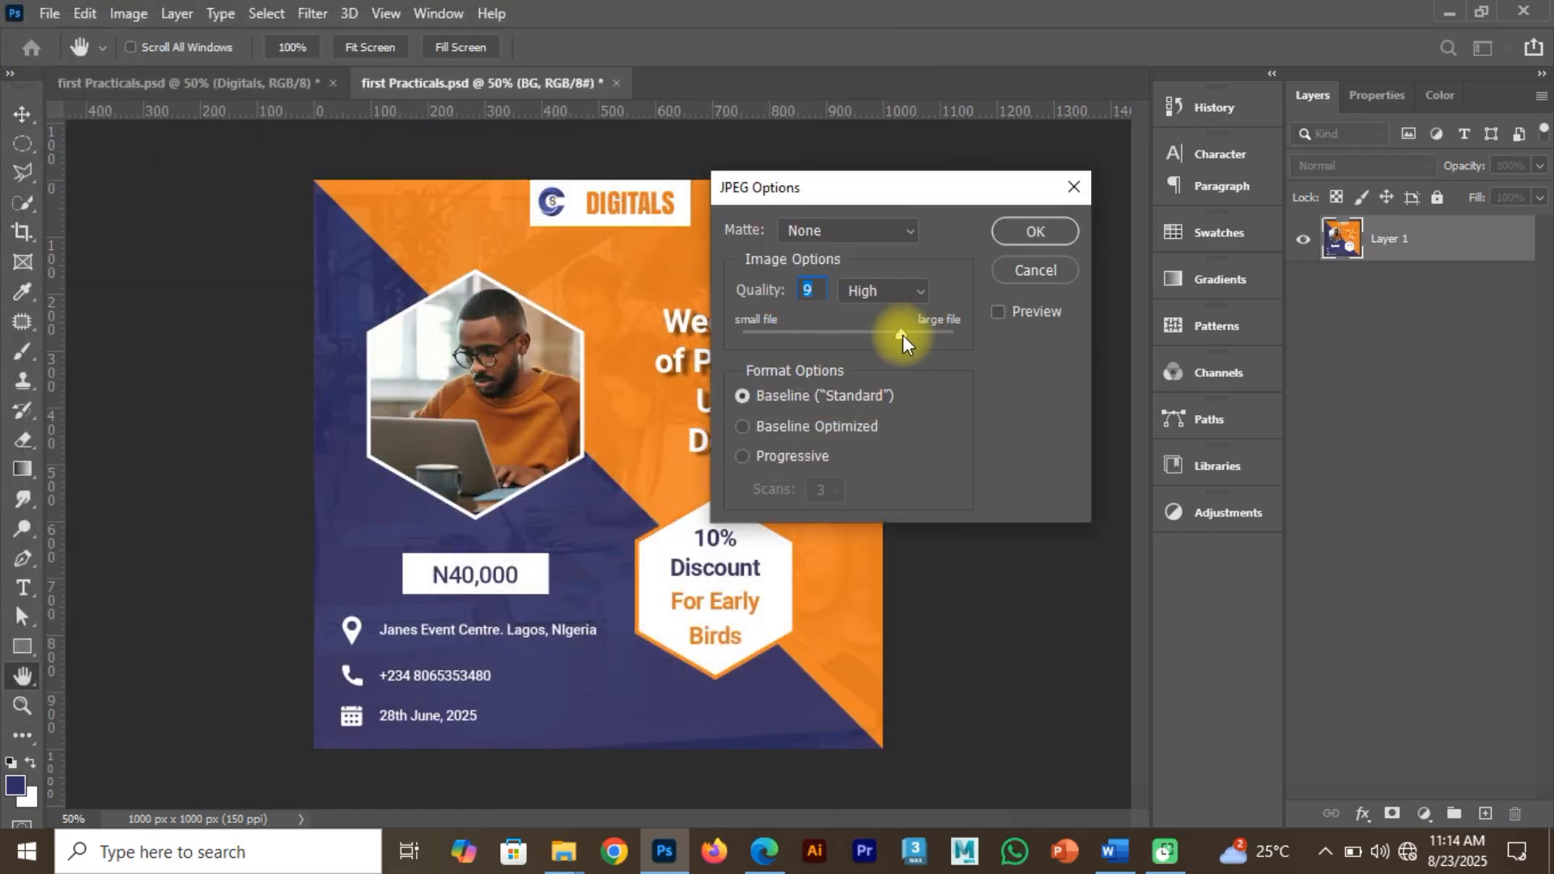
drag(904, 334, 953, 334)
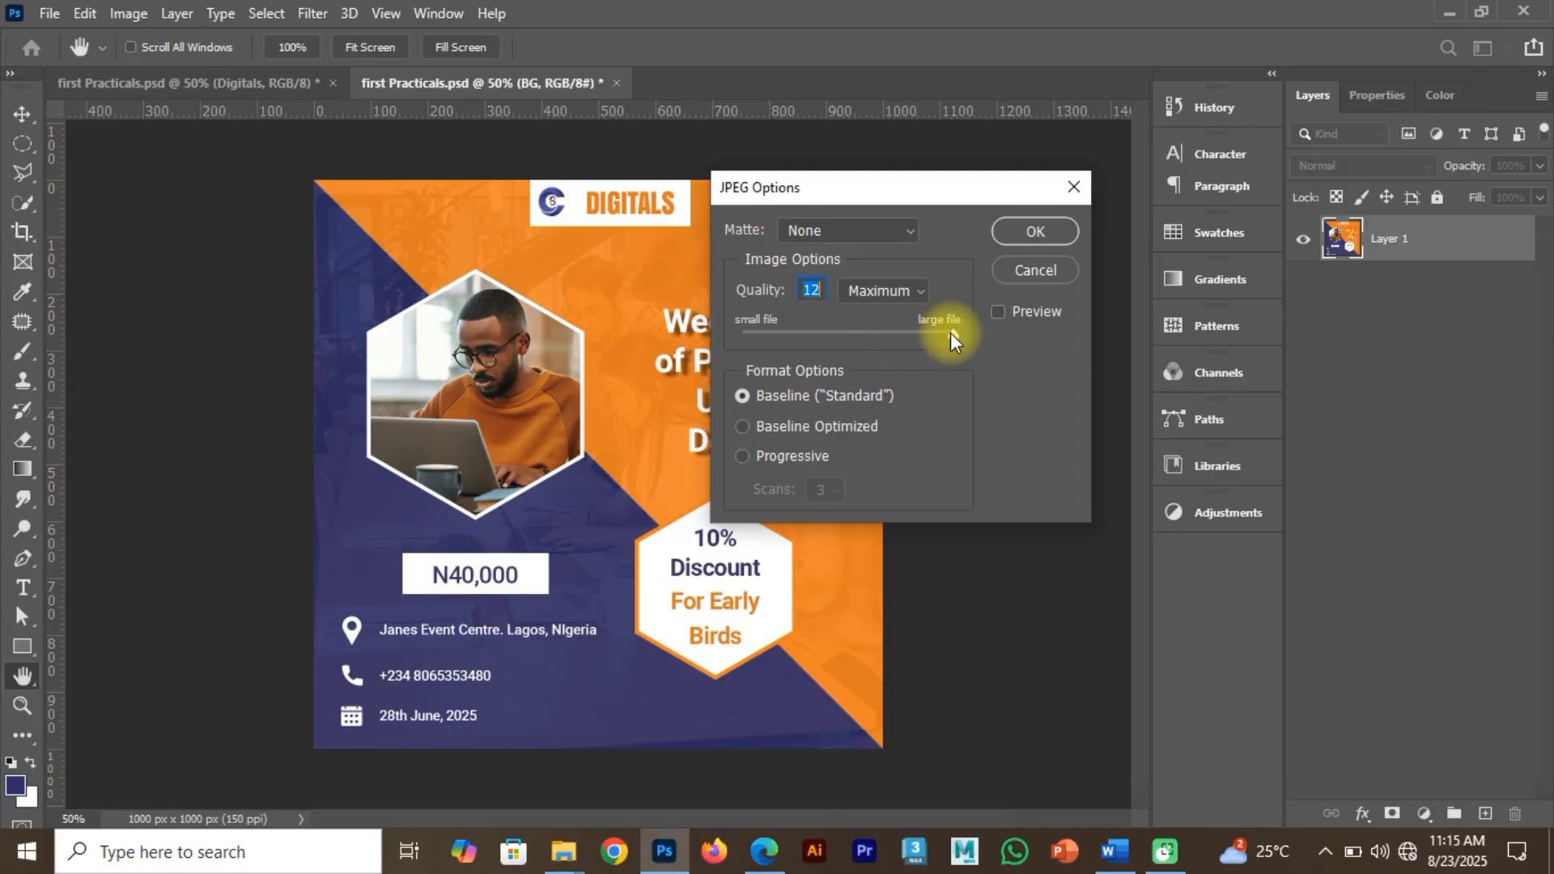
click(1027, 229)
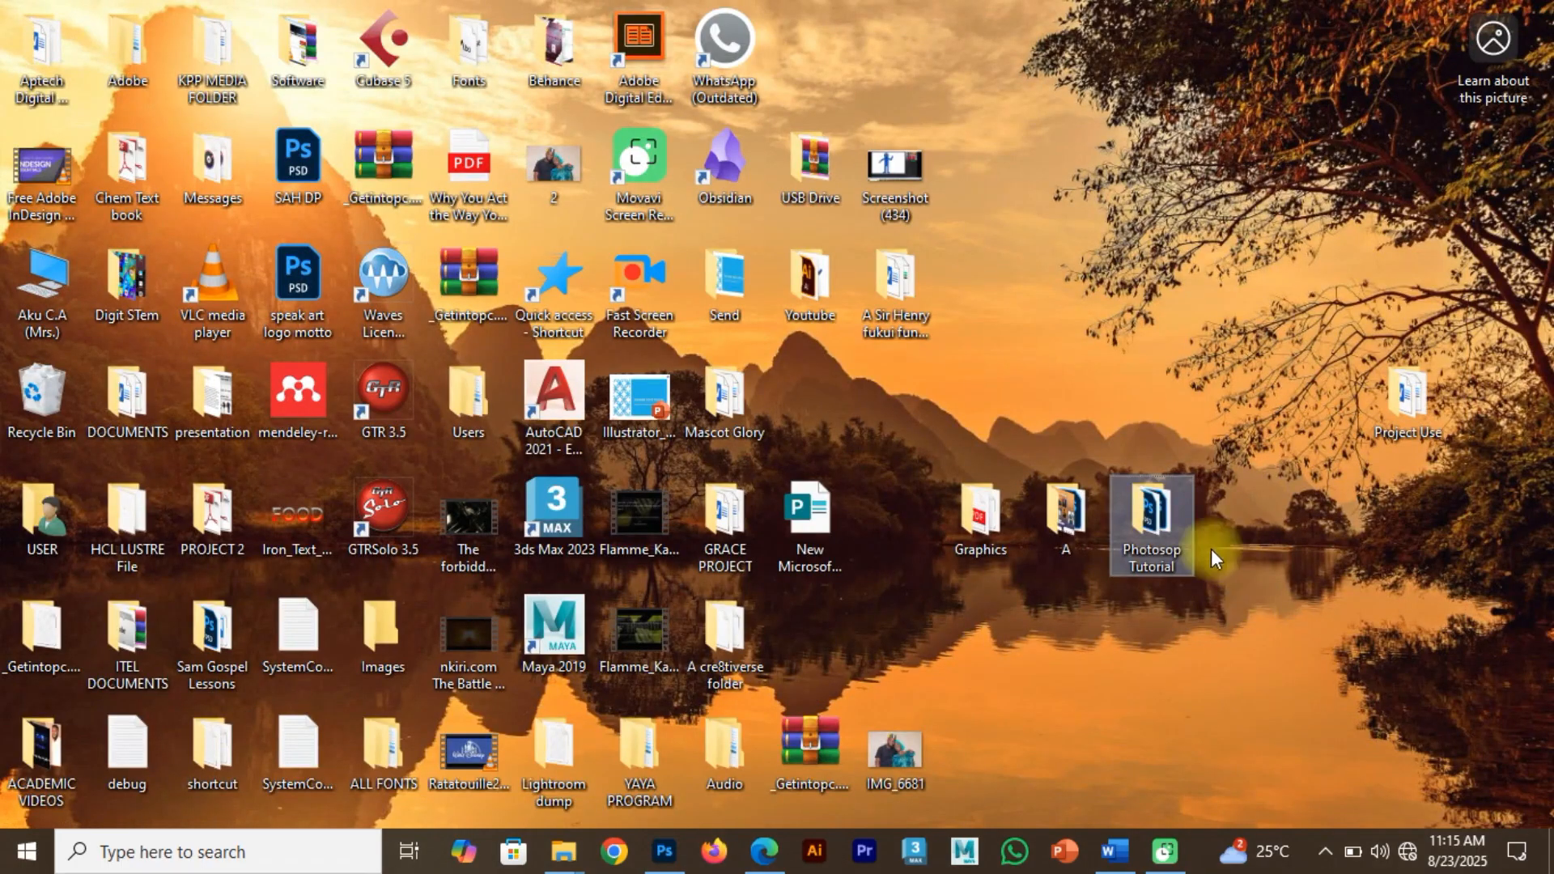
Switch to File Explorer, open folder A on the Desktop and view the First Work Export image.
double_click(1071, 518)
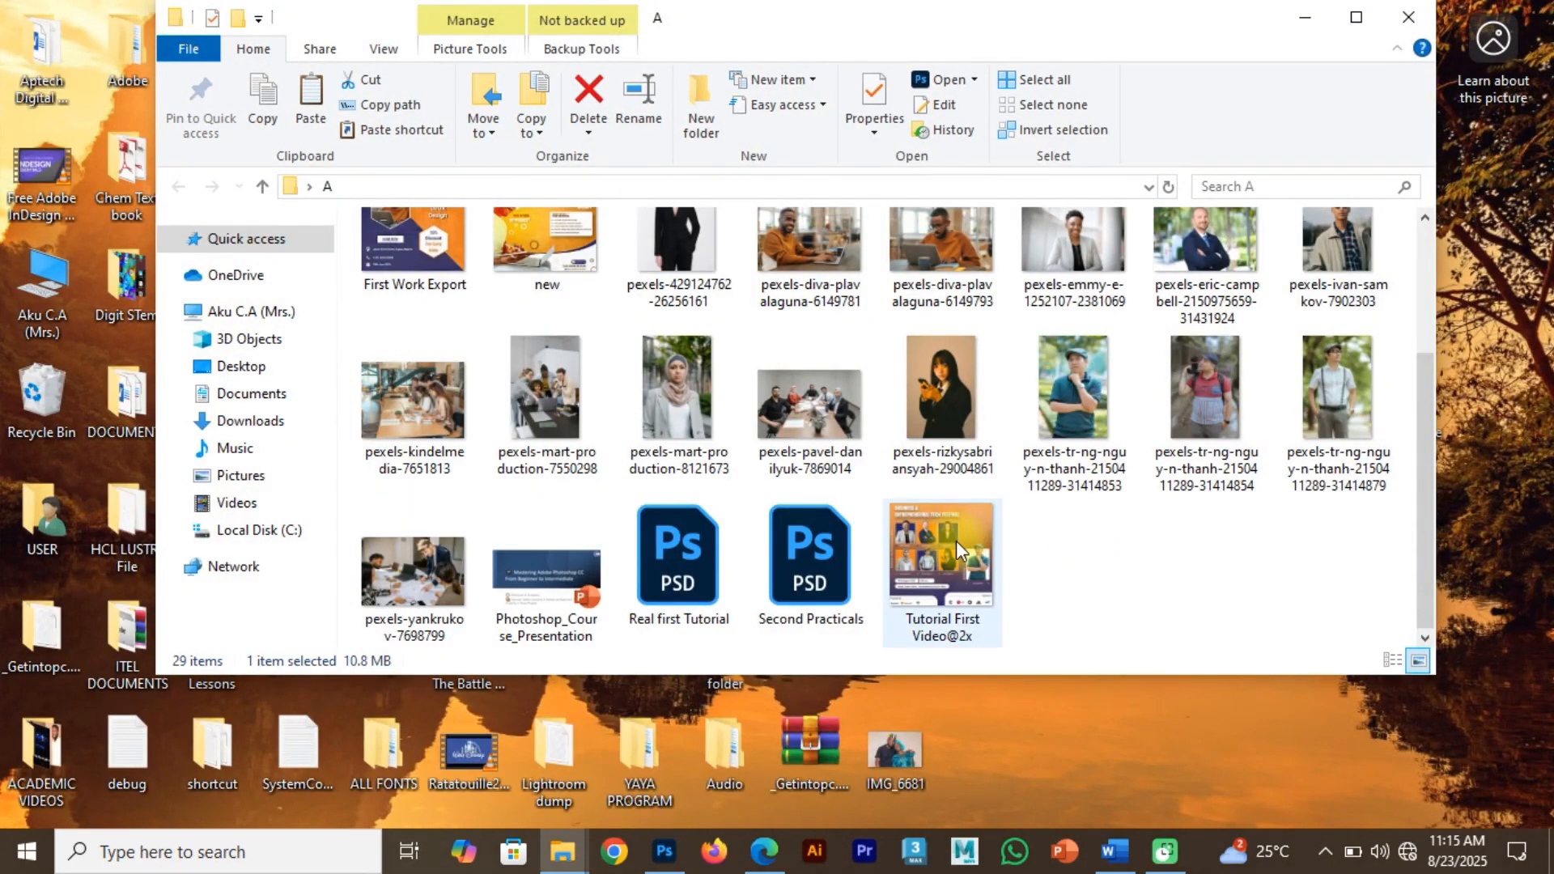
click(1356, 17)
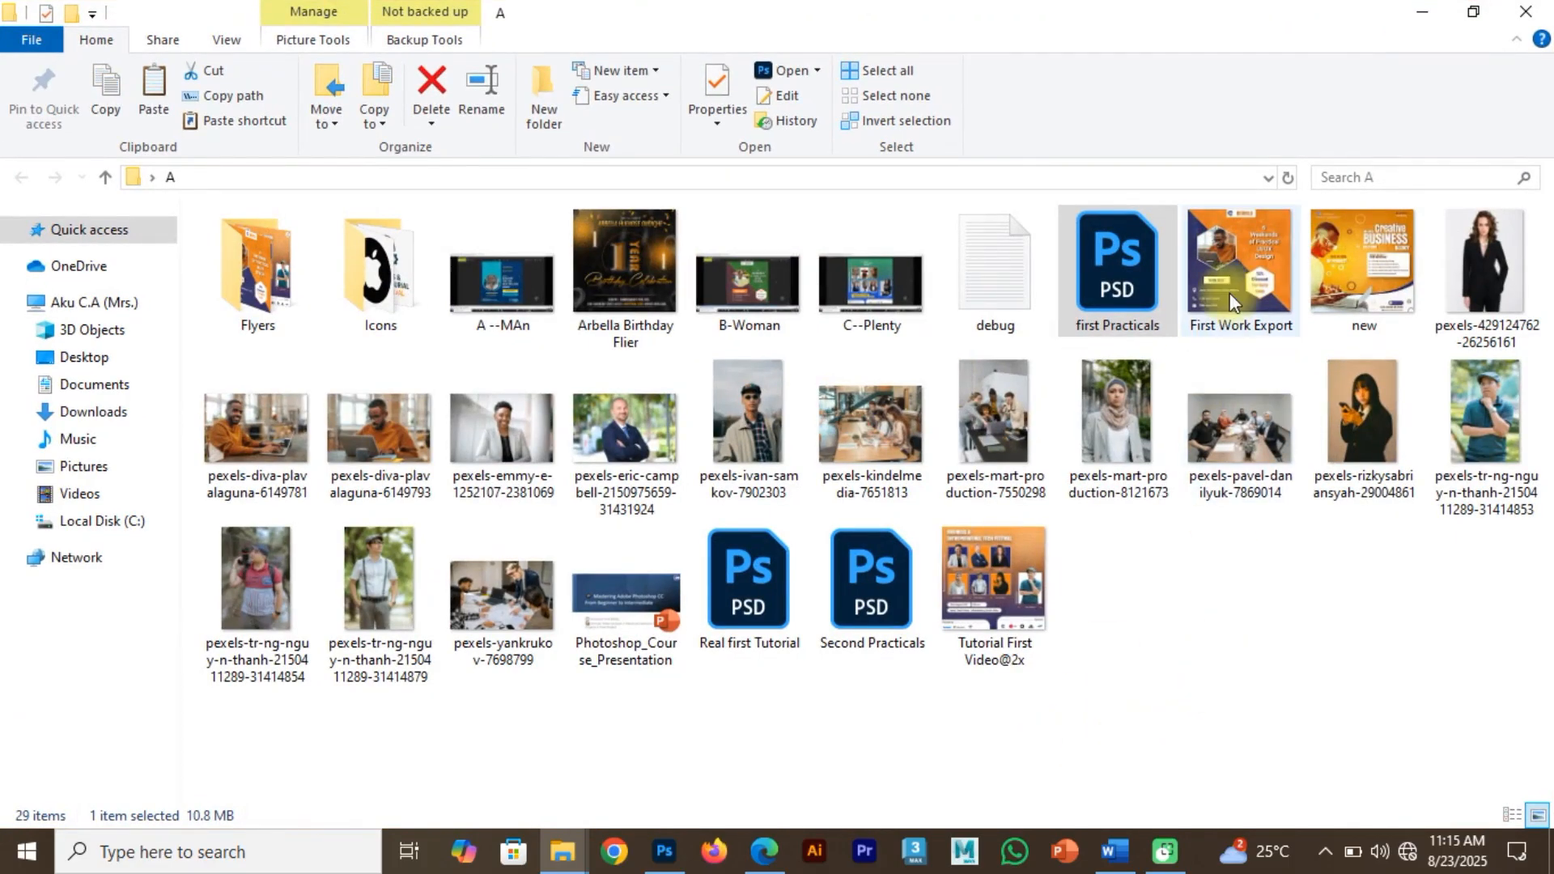
click(1238, 267)
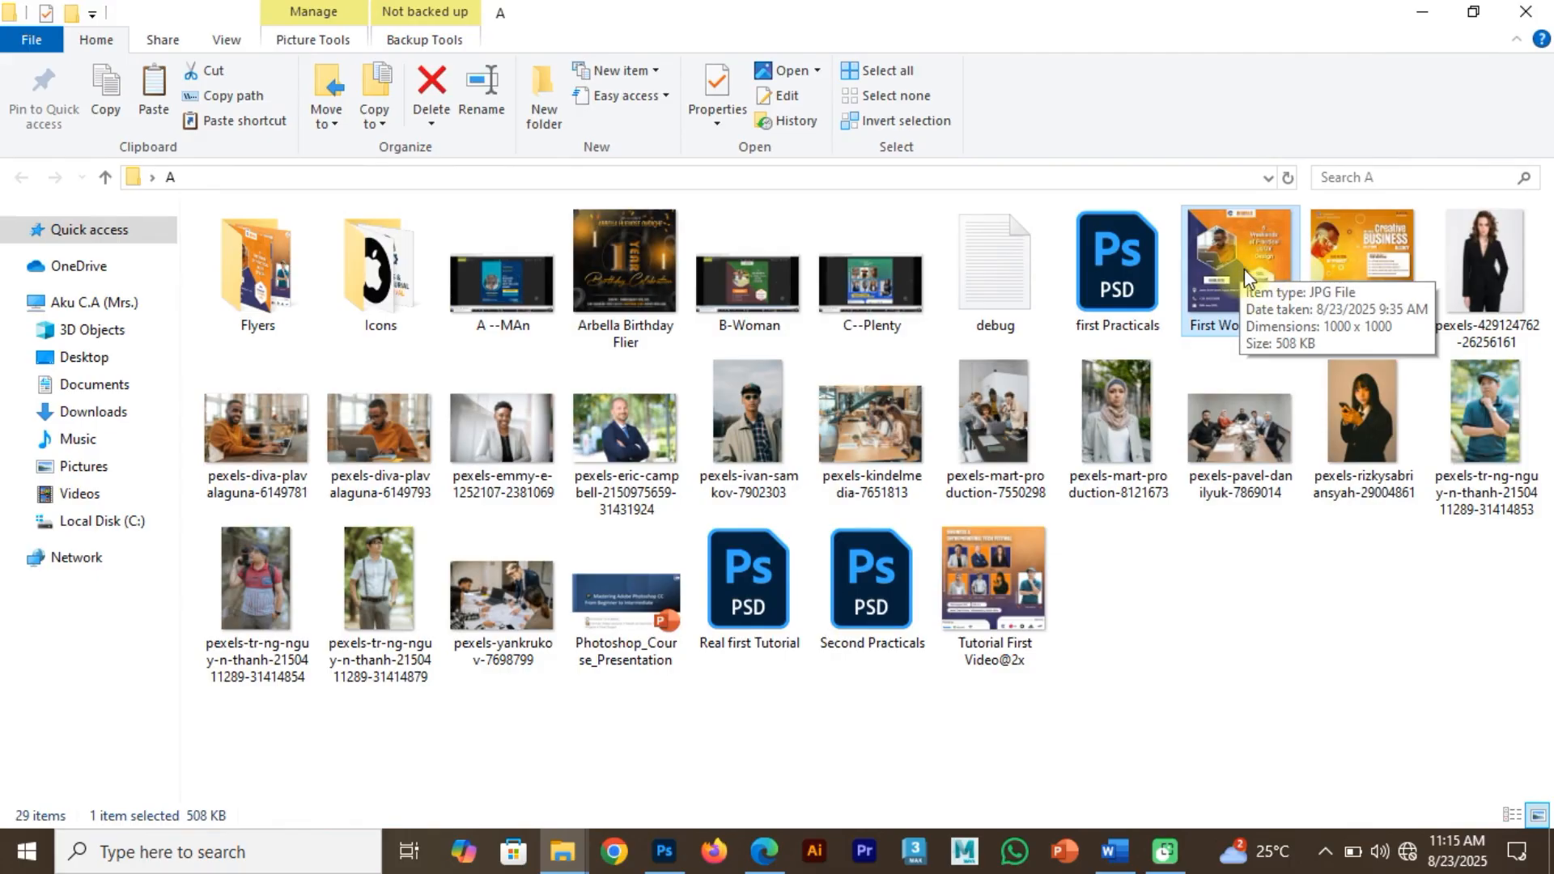
click(1246, 633)
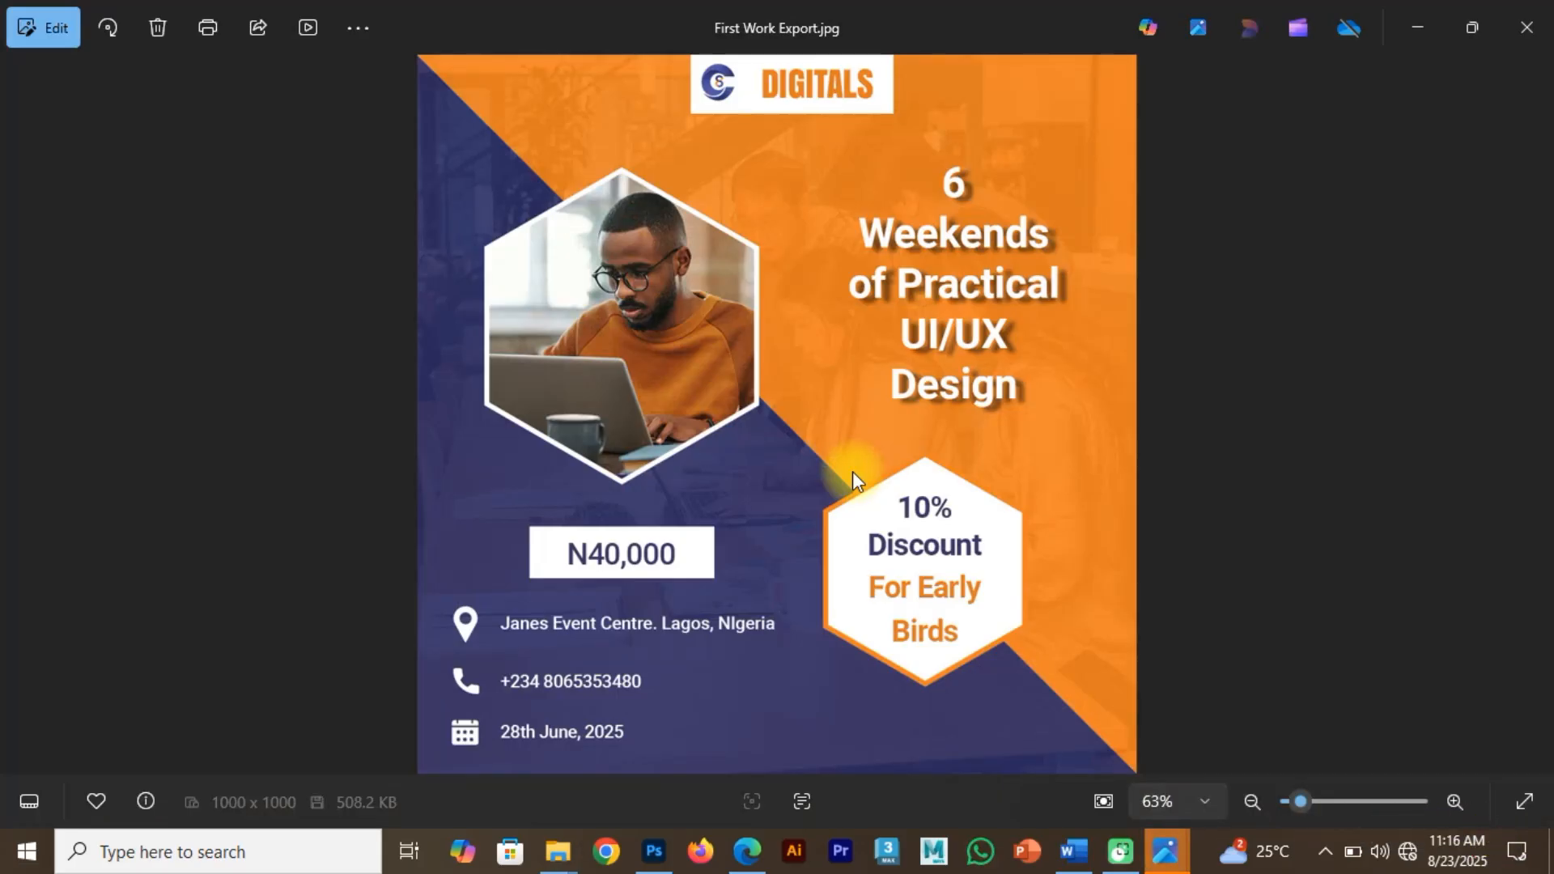
Return to Photoshop, start Export As for the flyer and set the export format to JPG.
click(653, 852)
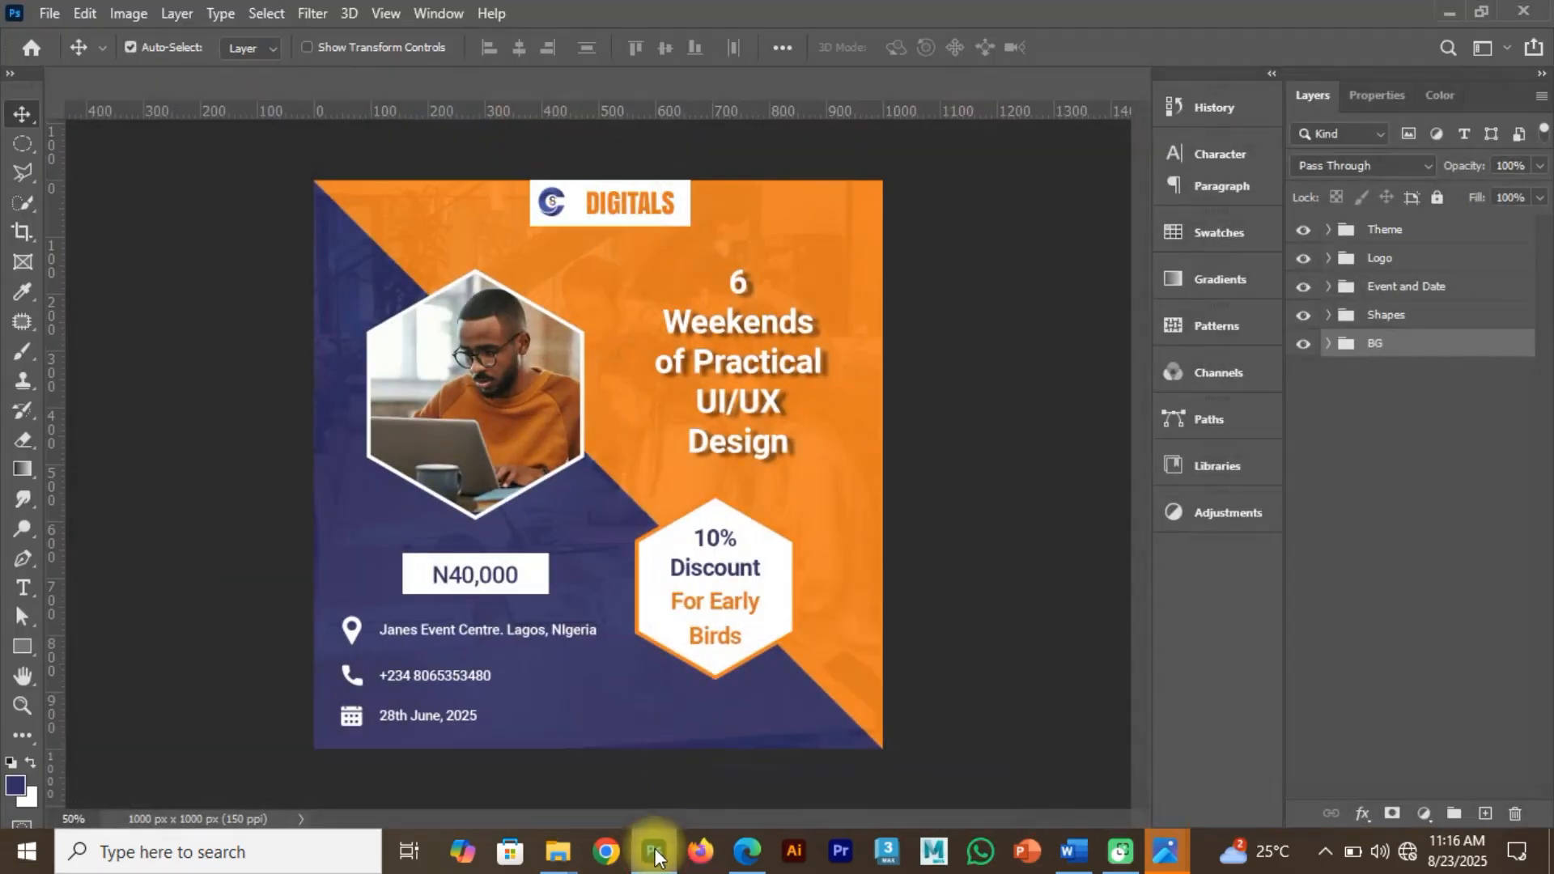
click(48, 13)
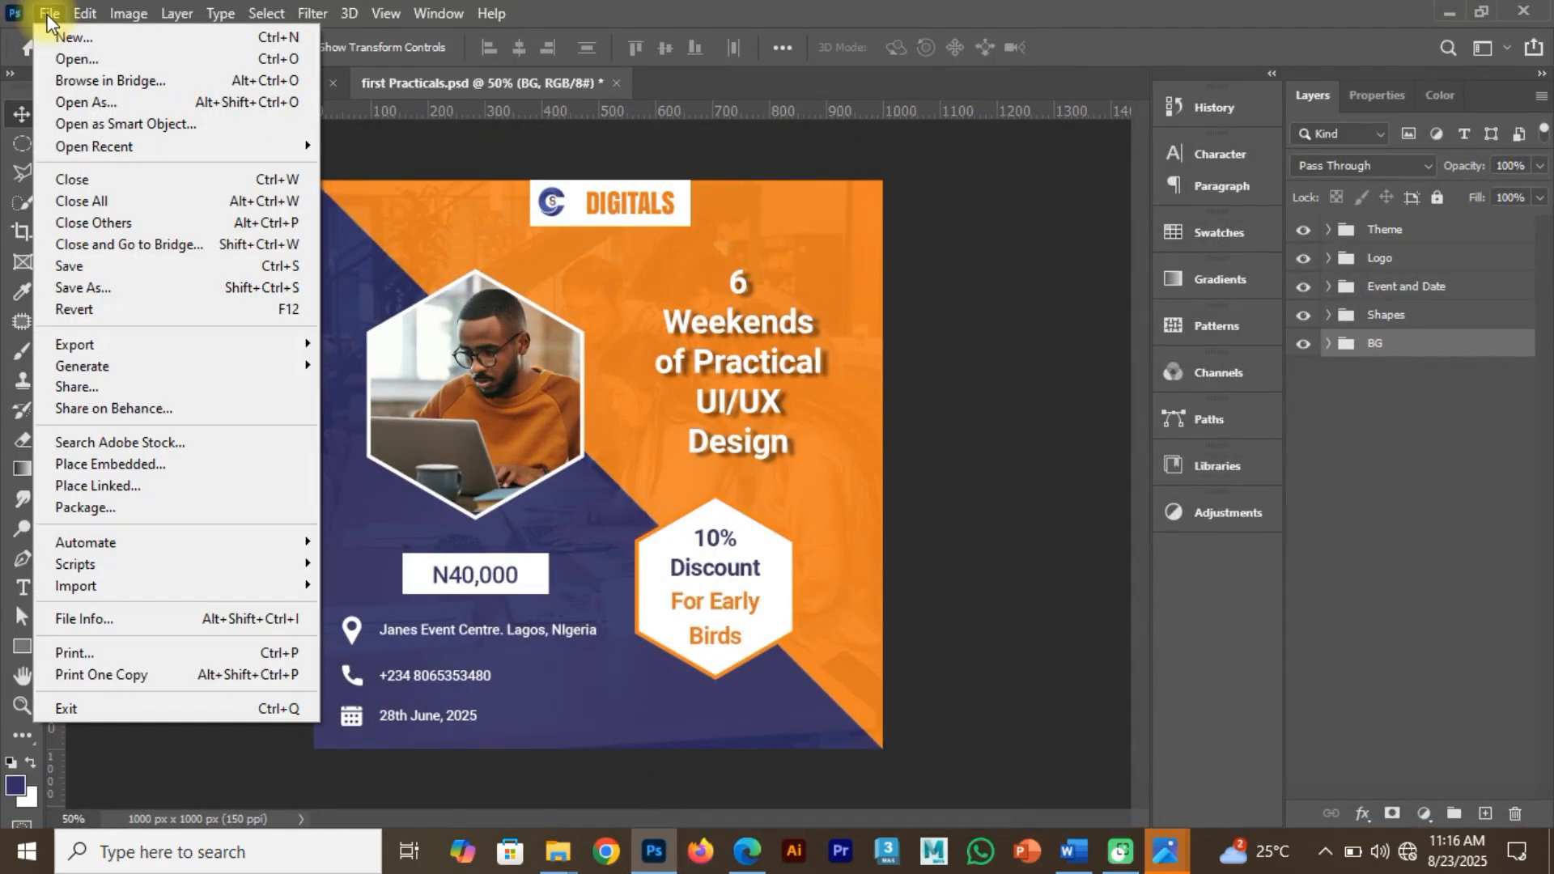
mouse_move(154, 345)
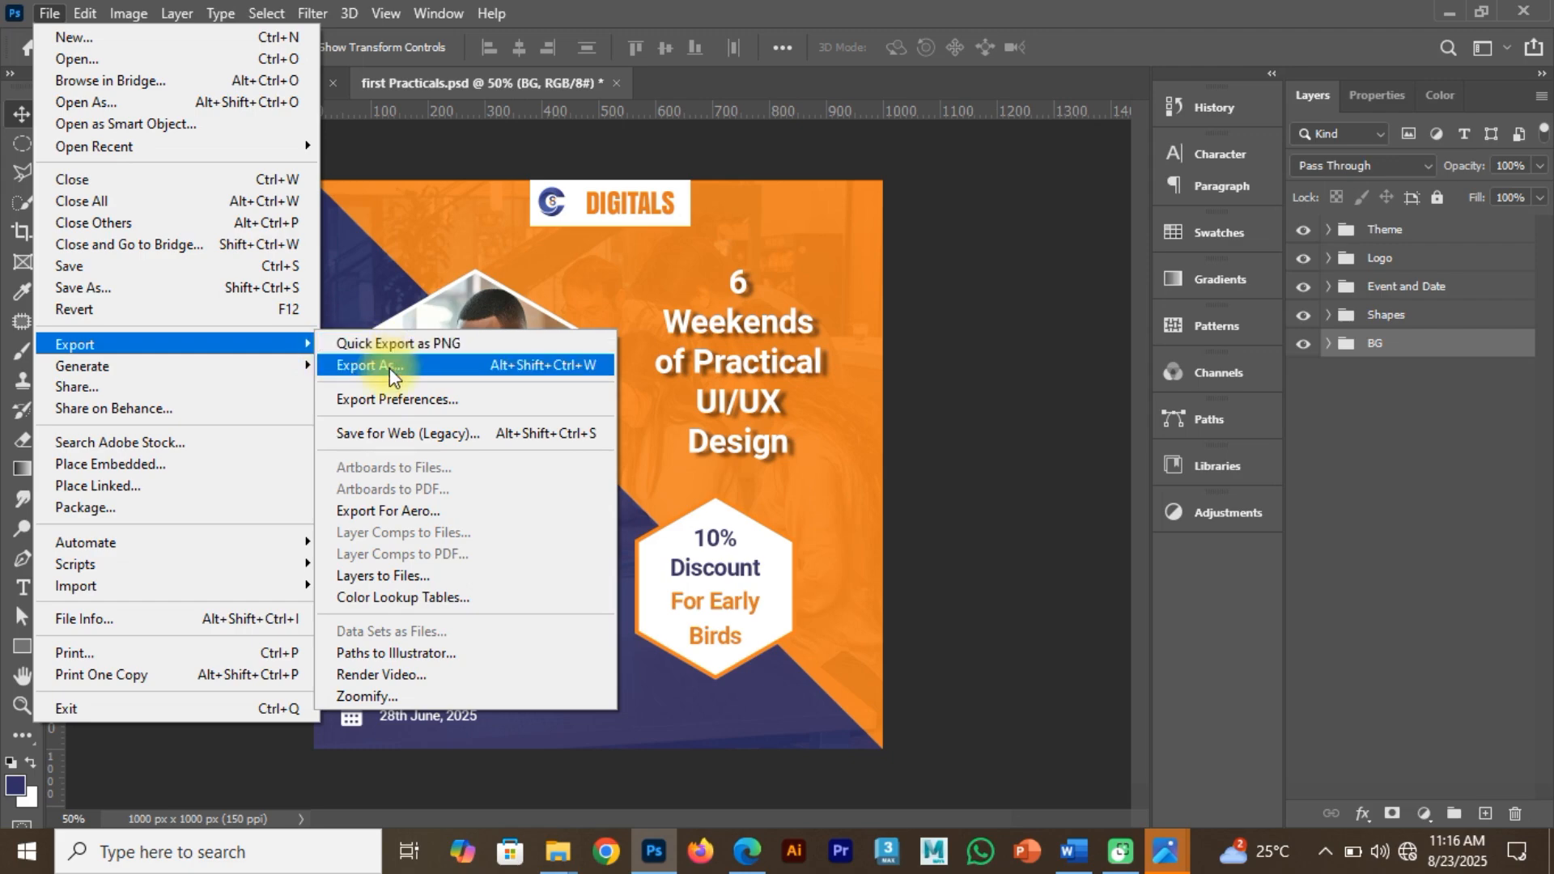
click(391, 367)
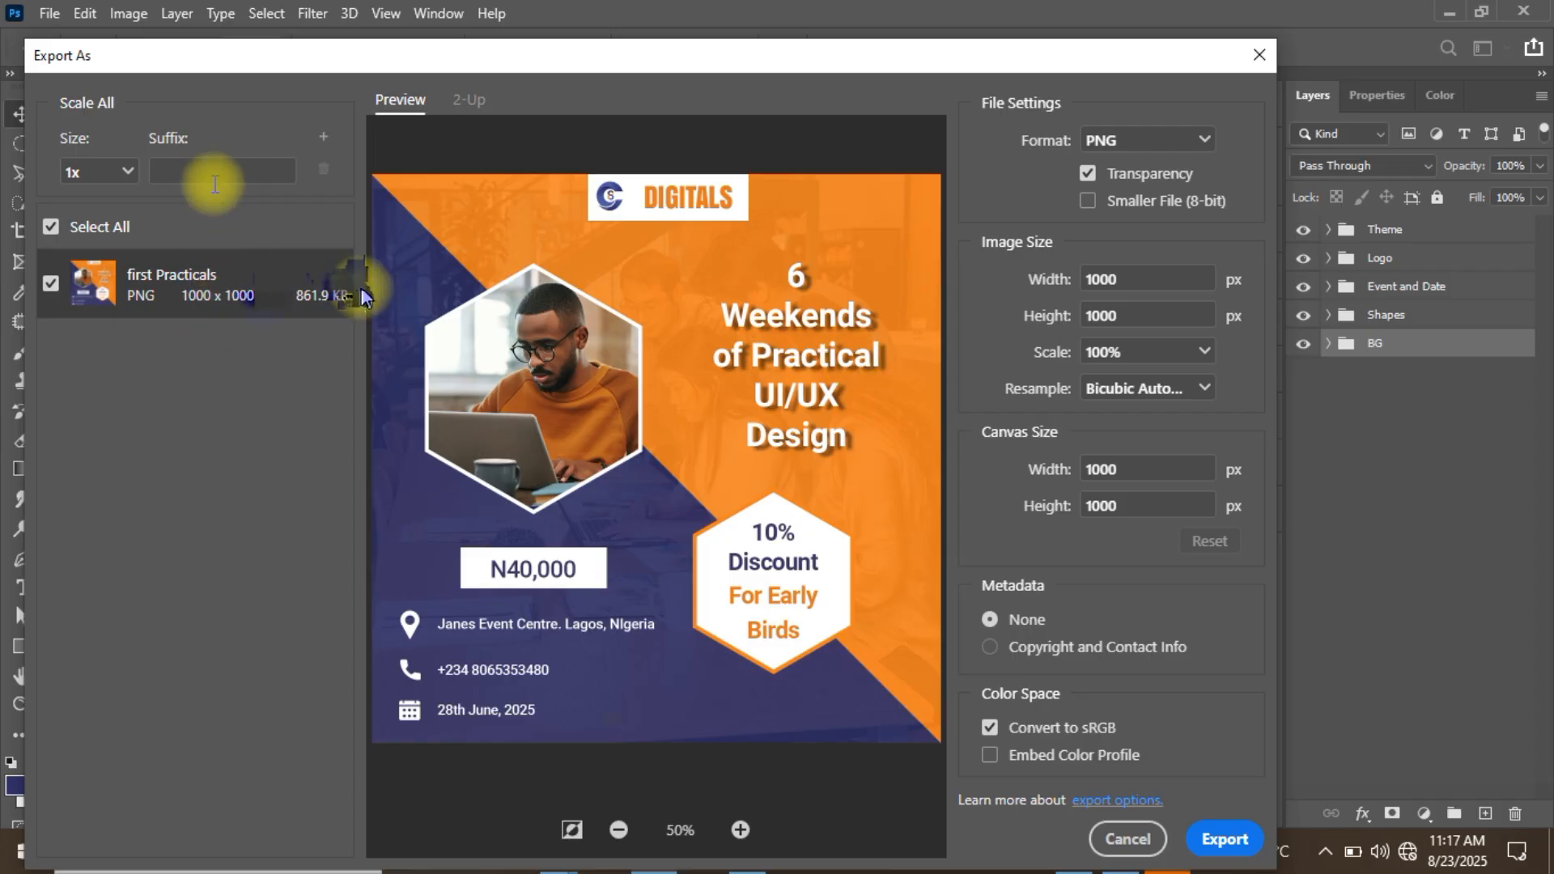
click(1182, 140)
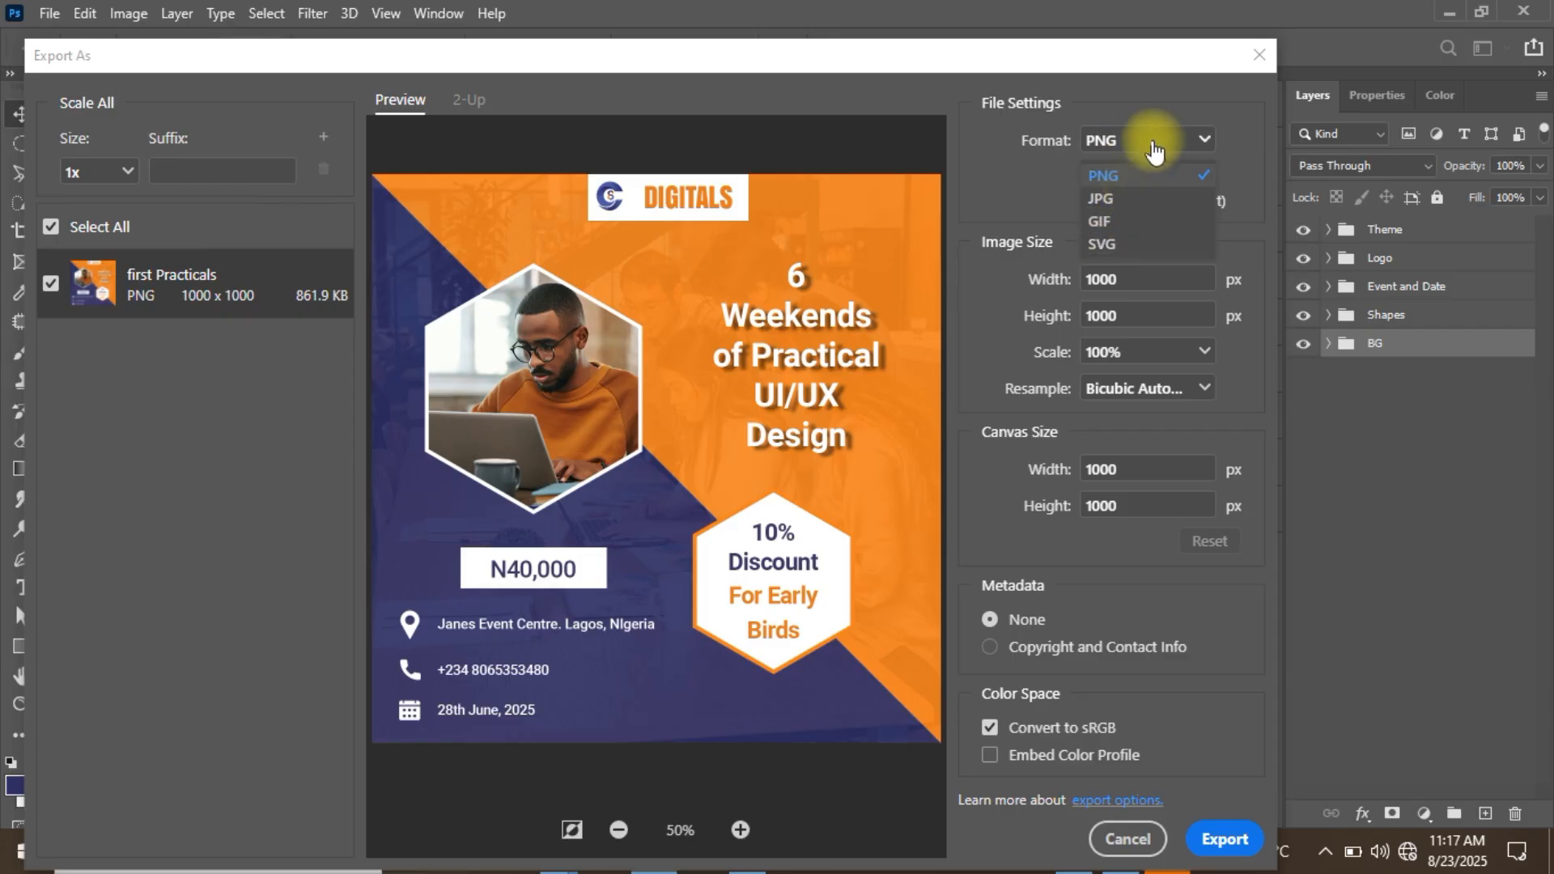
click(1005, 183)
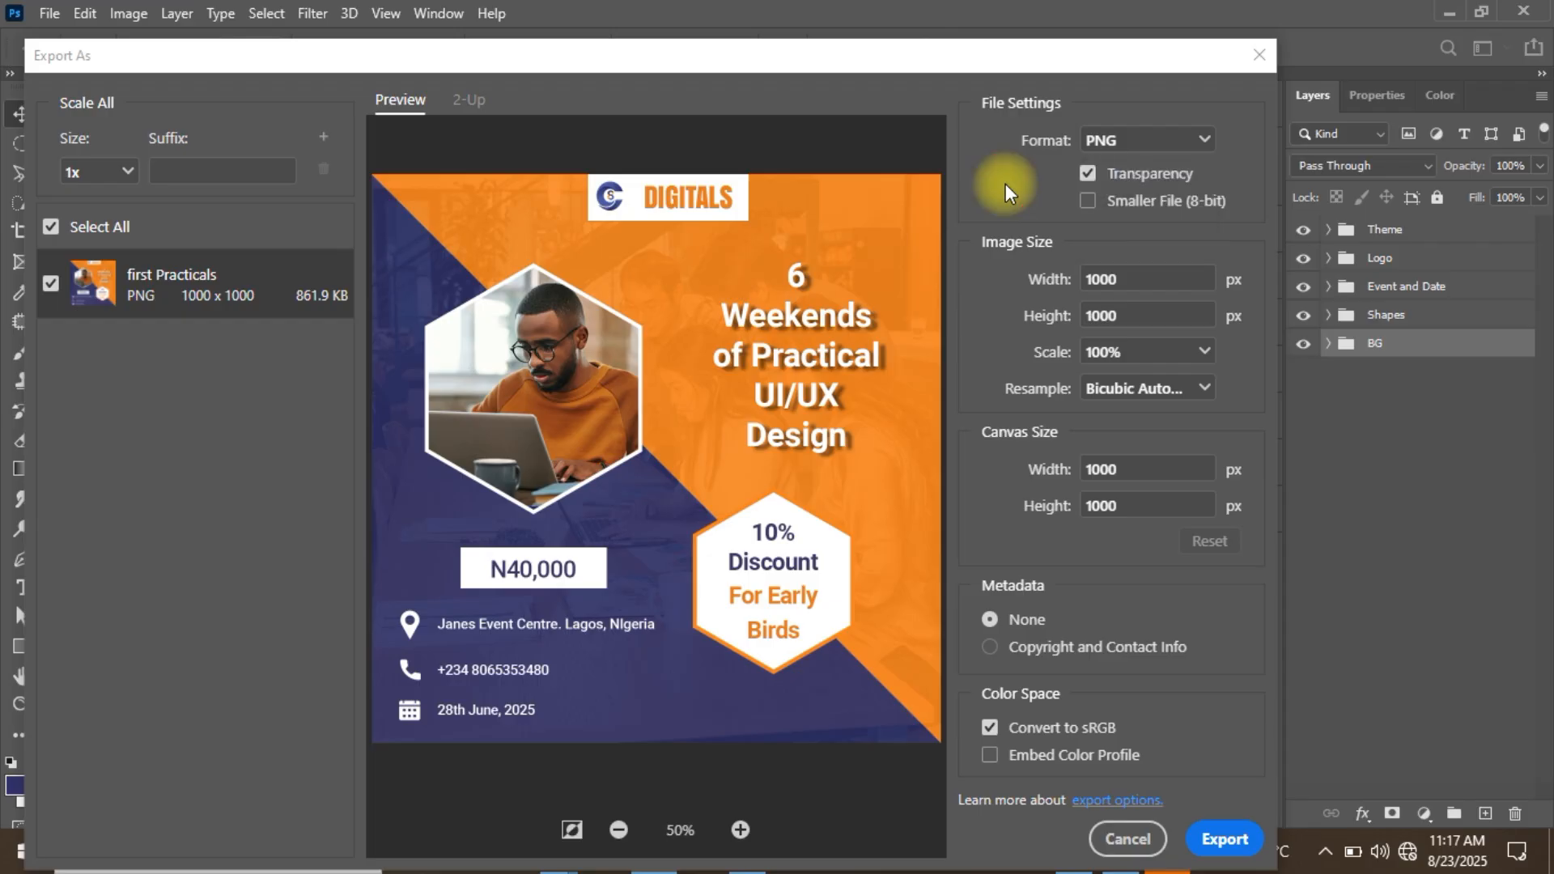
click(1184, 146)
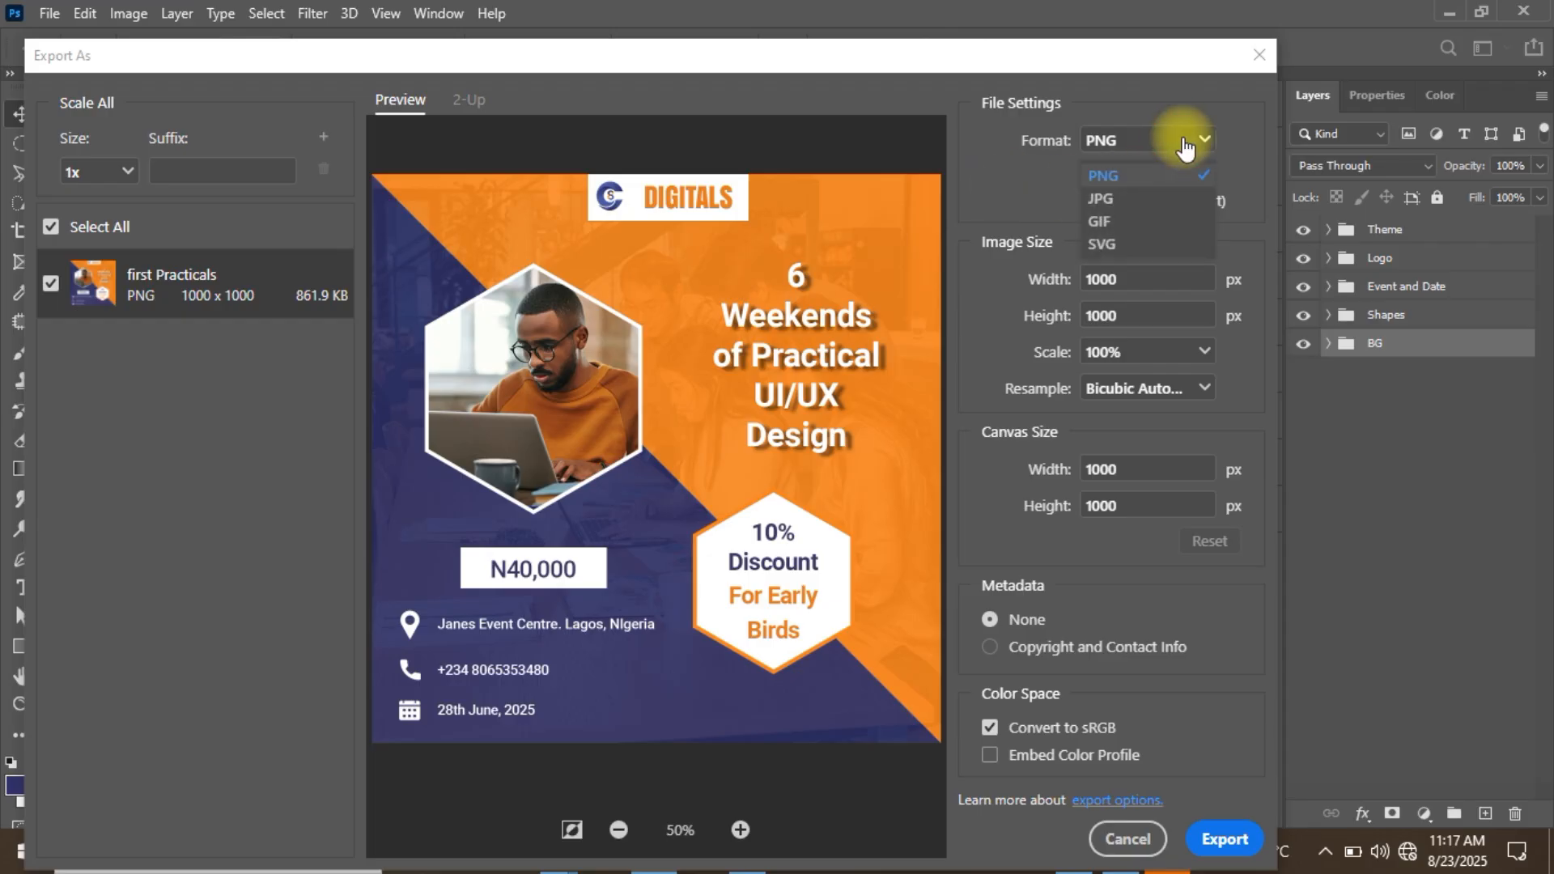
click(1102, 199)
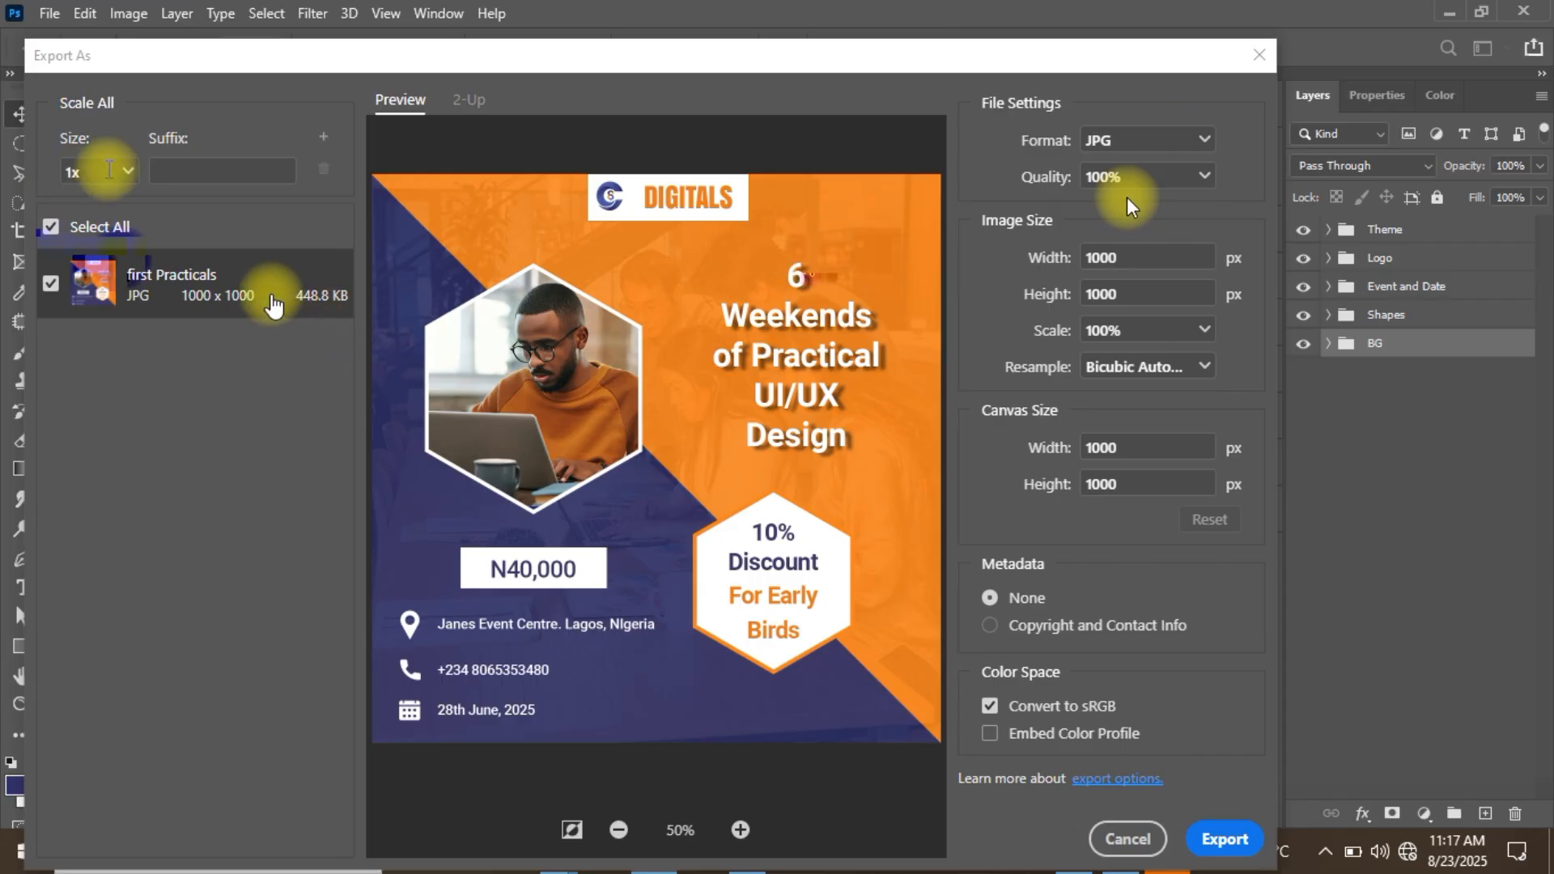
Try a 1.5x export size, restore it to 1x and look at the image scale options.
click(128, 171)
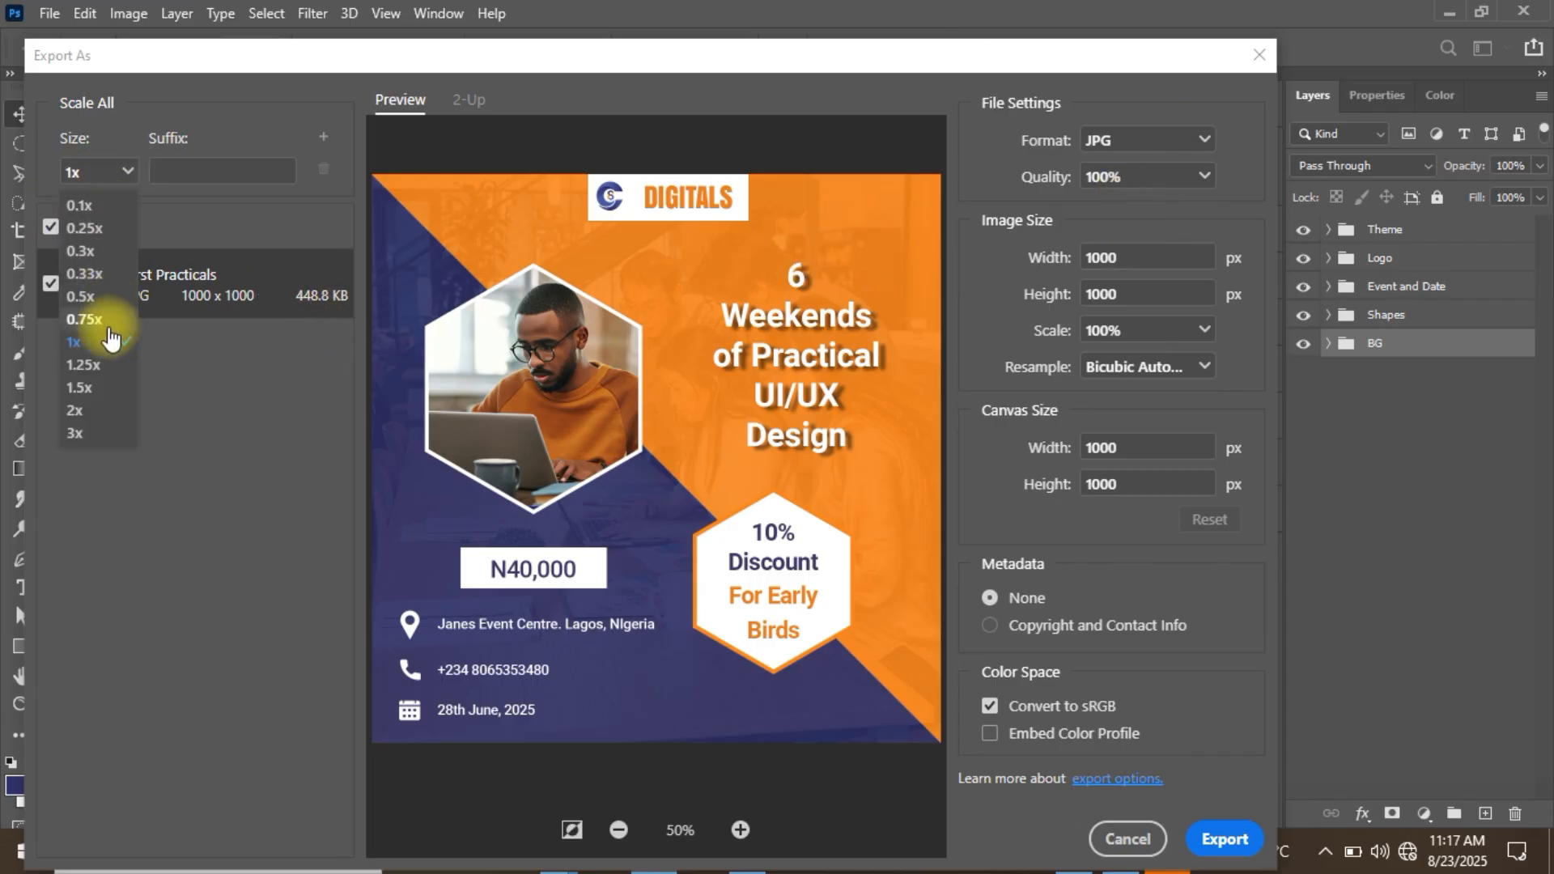
click(94, 388)
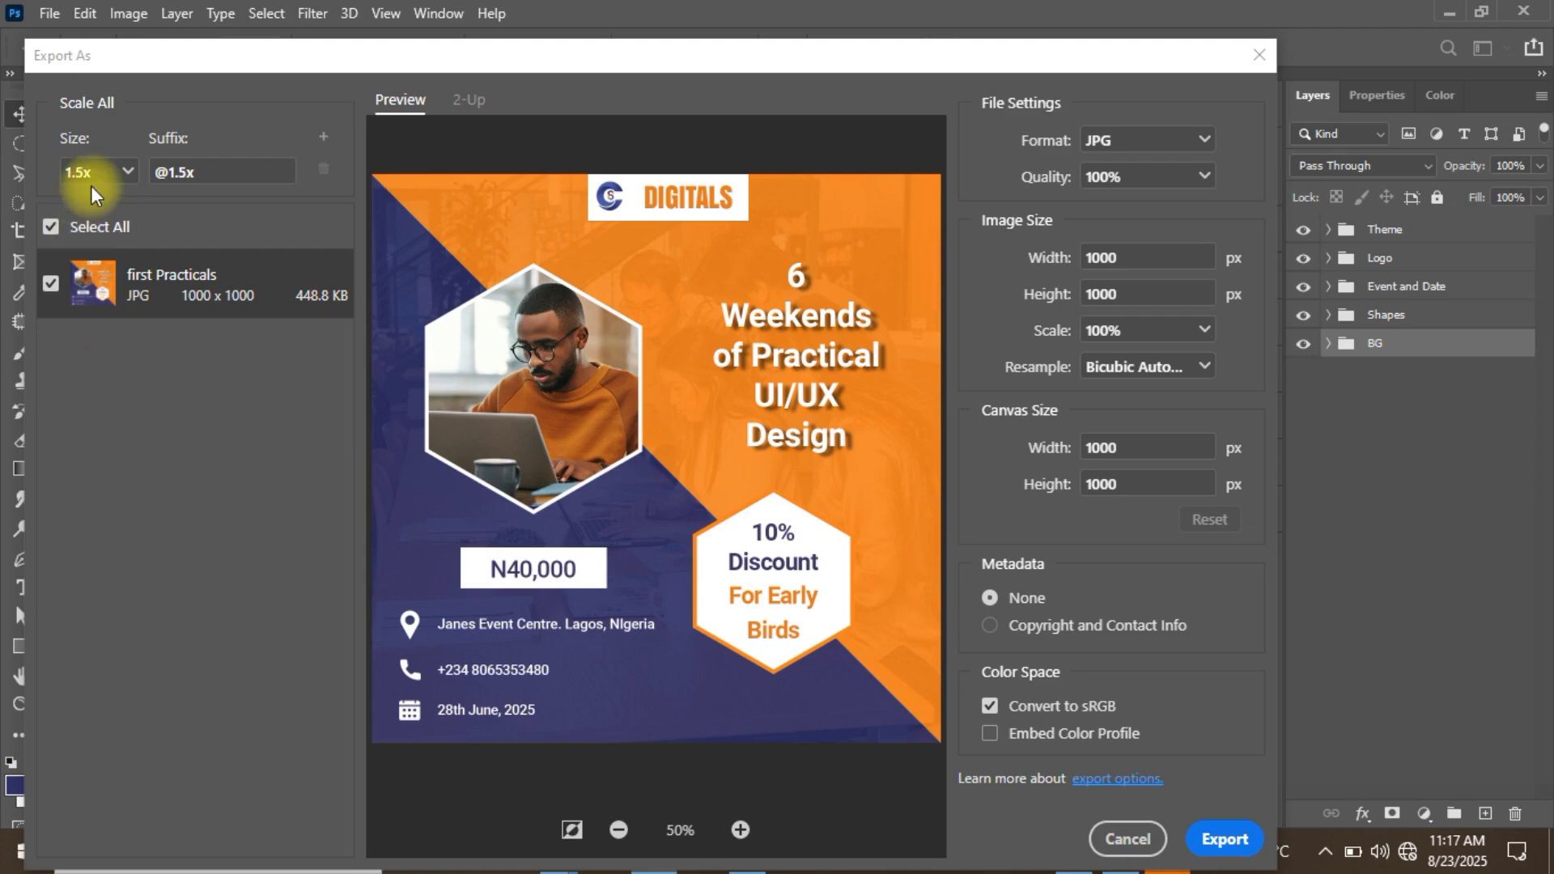
click(127, 172)
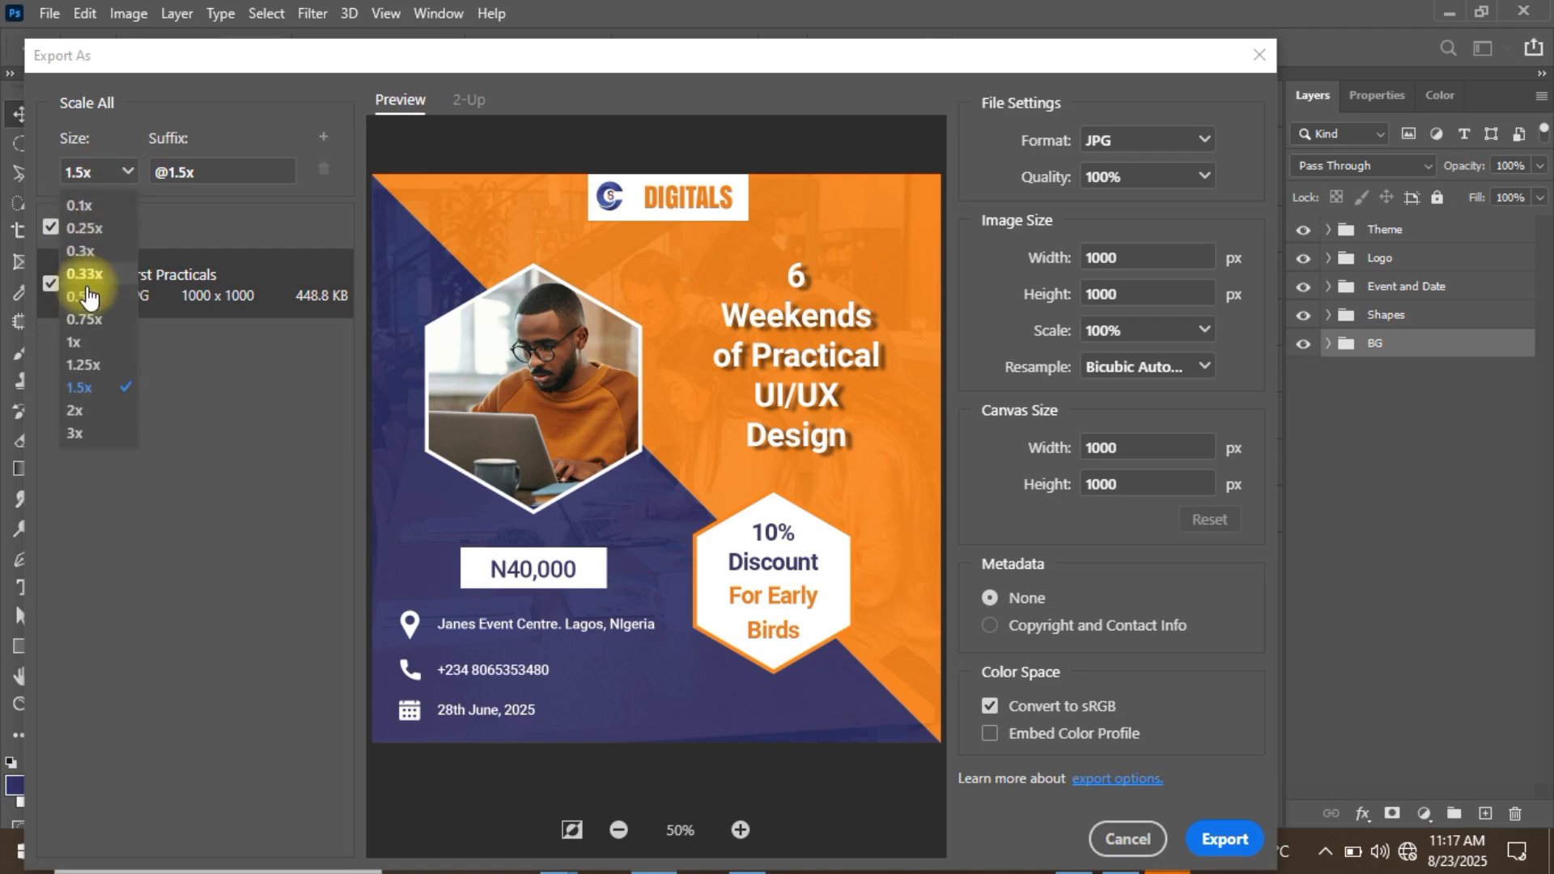
click(81, 342)
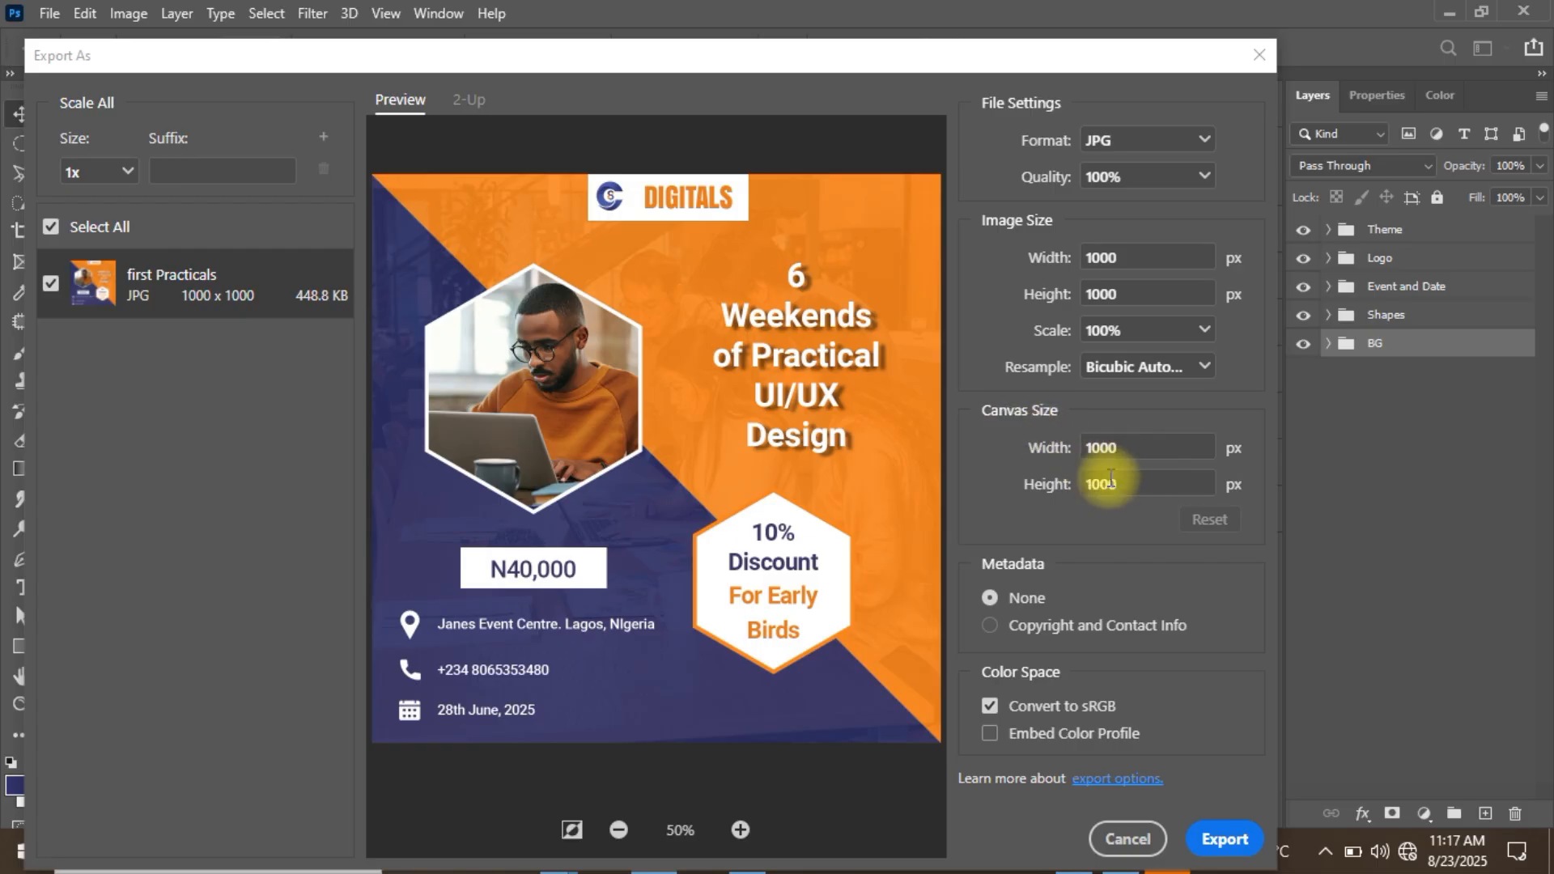
click(1201, 327)
click(1205, 331)
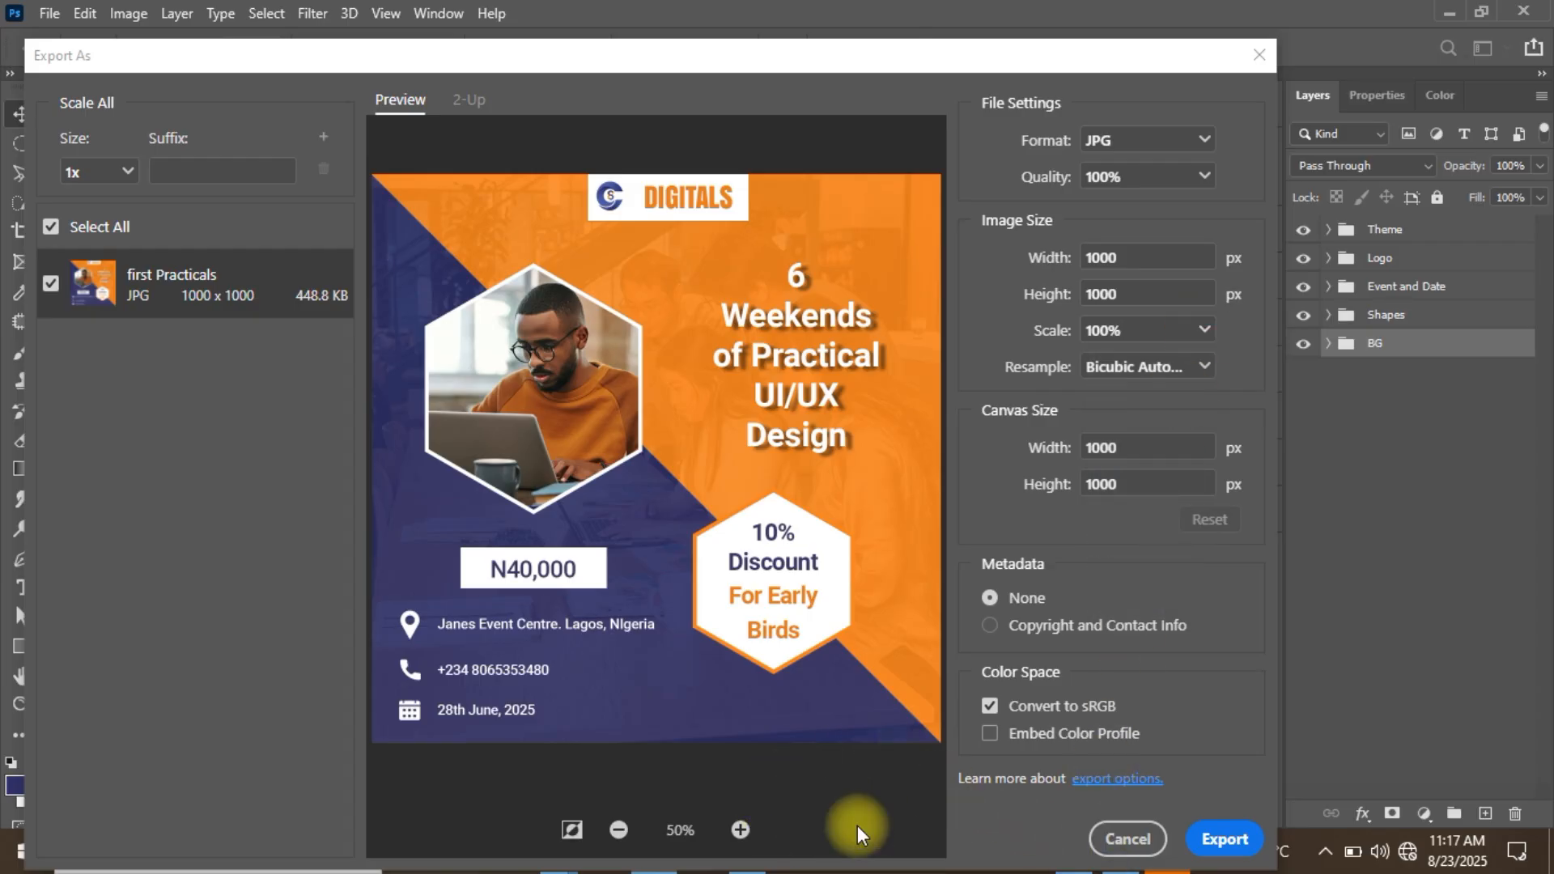
Export the flyer to folder A with the file name Export as first Practicals.
click(1219, 838)
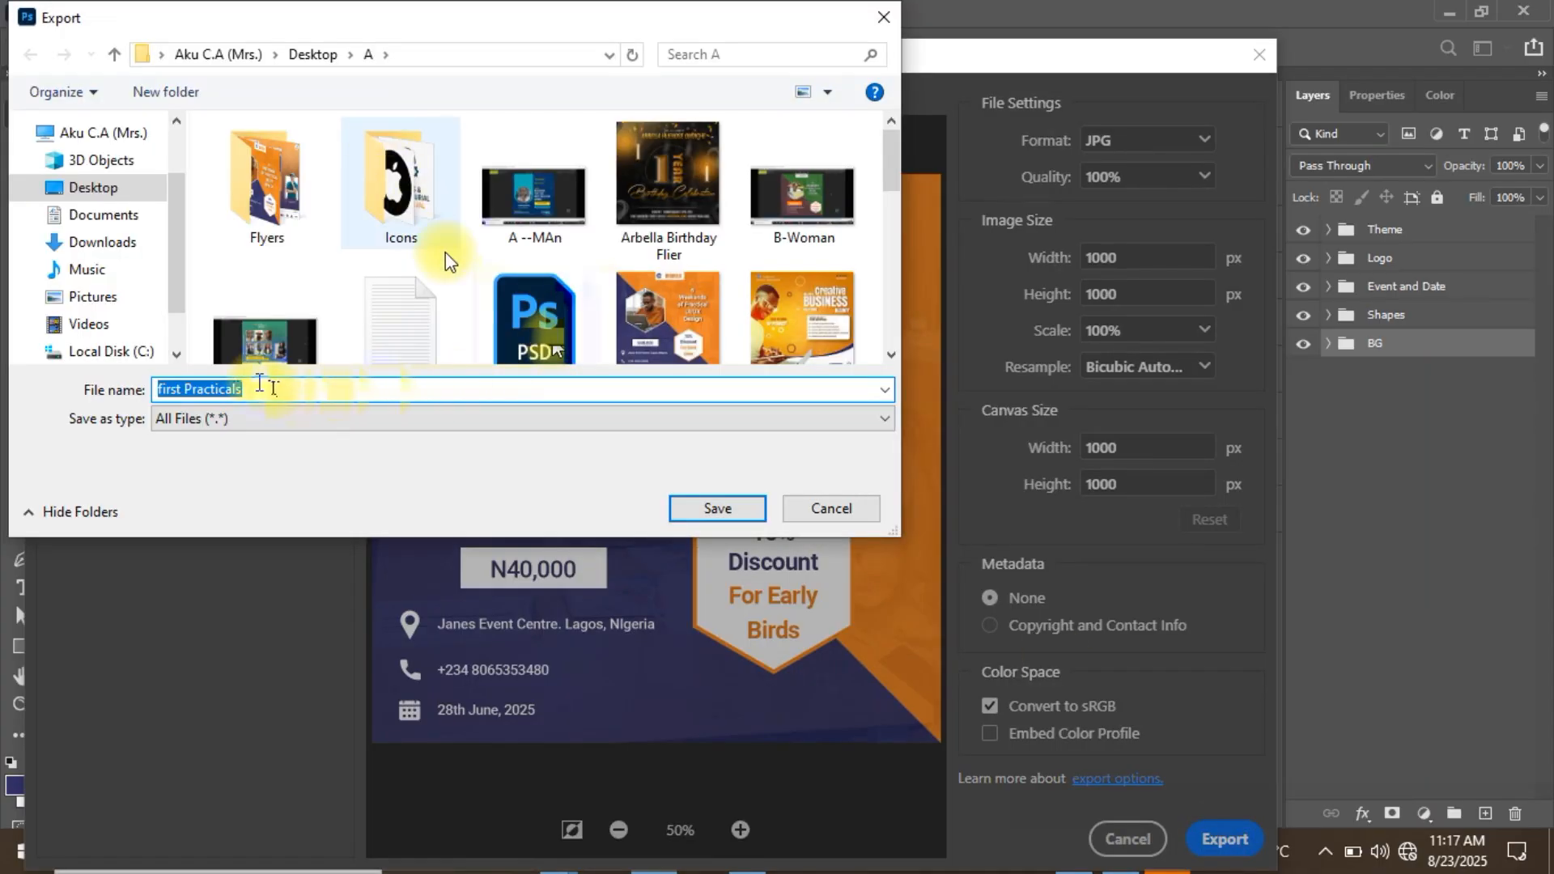
click(159, 389)
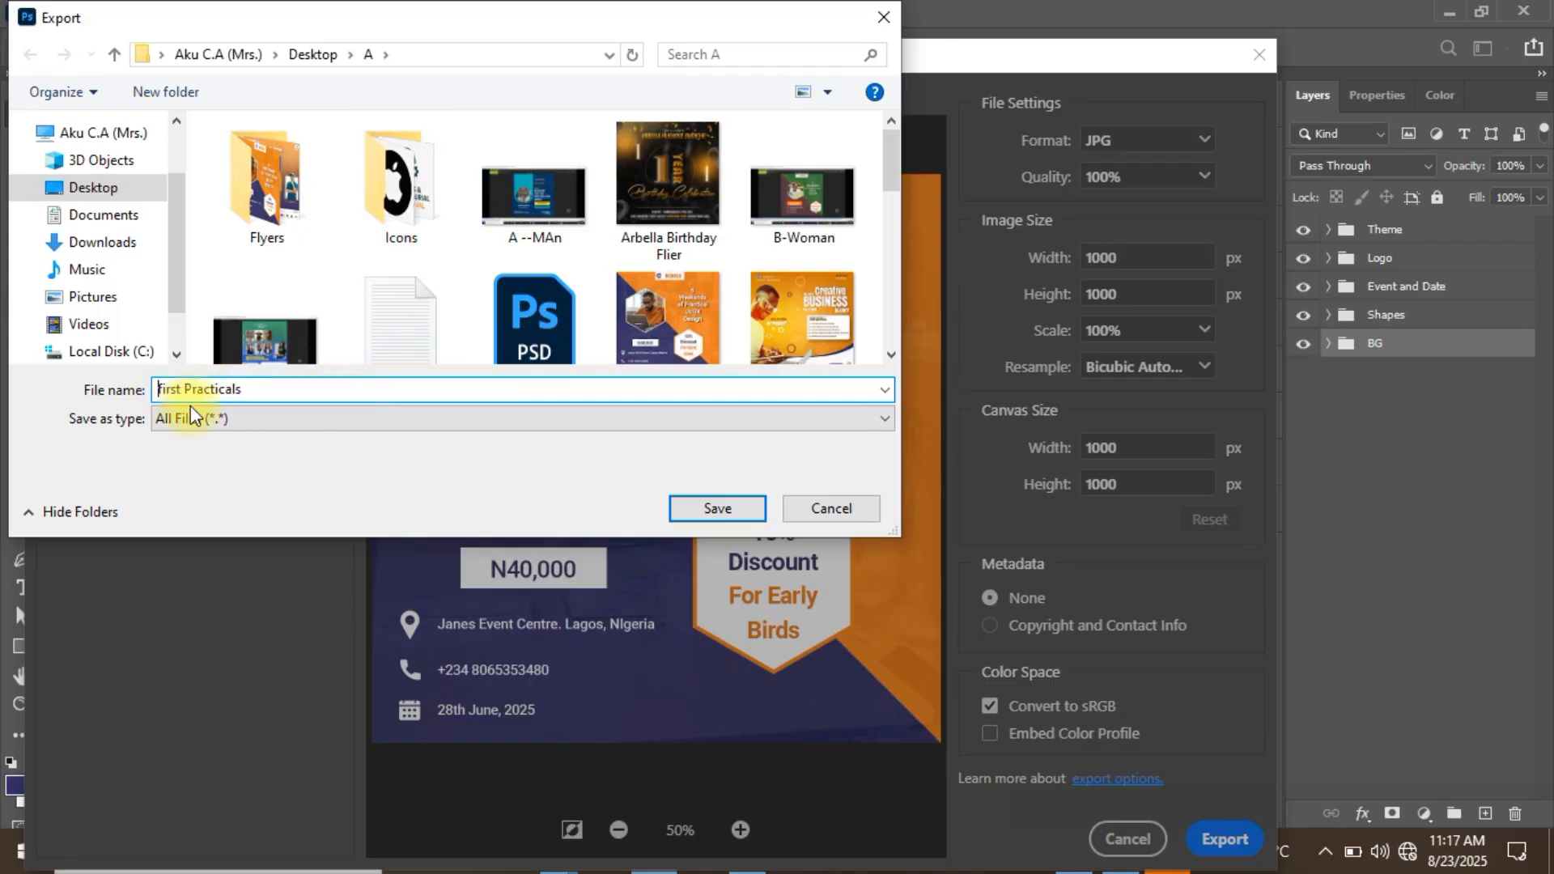
click(194, 416)
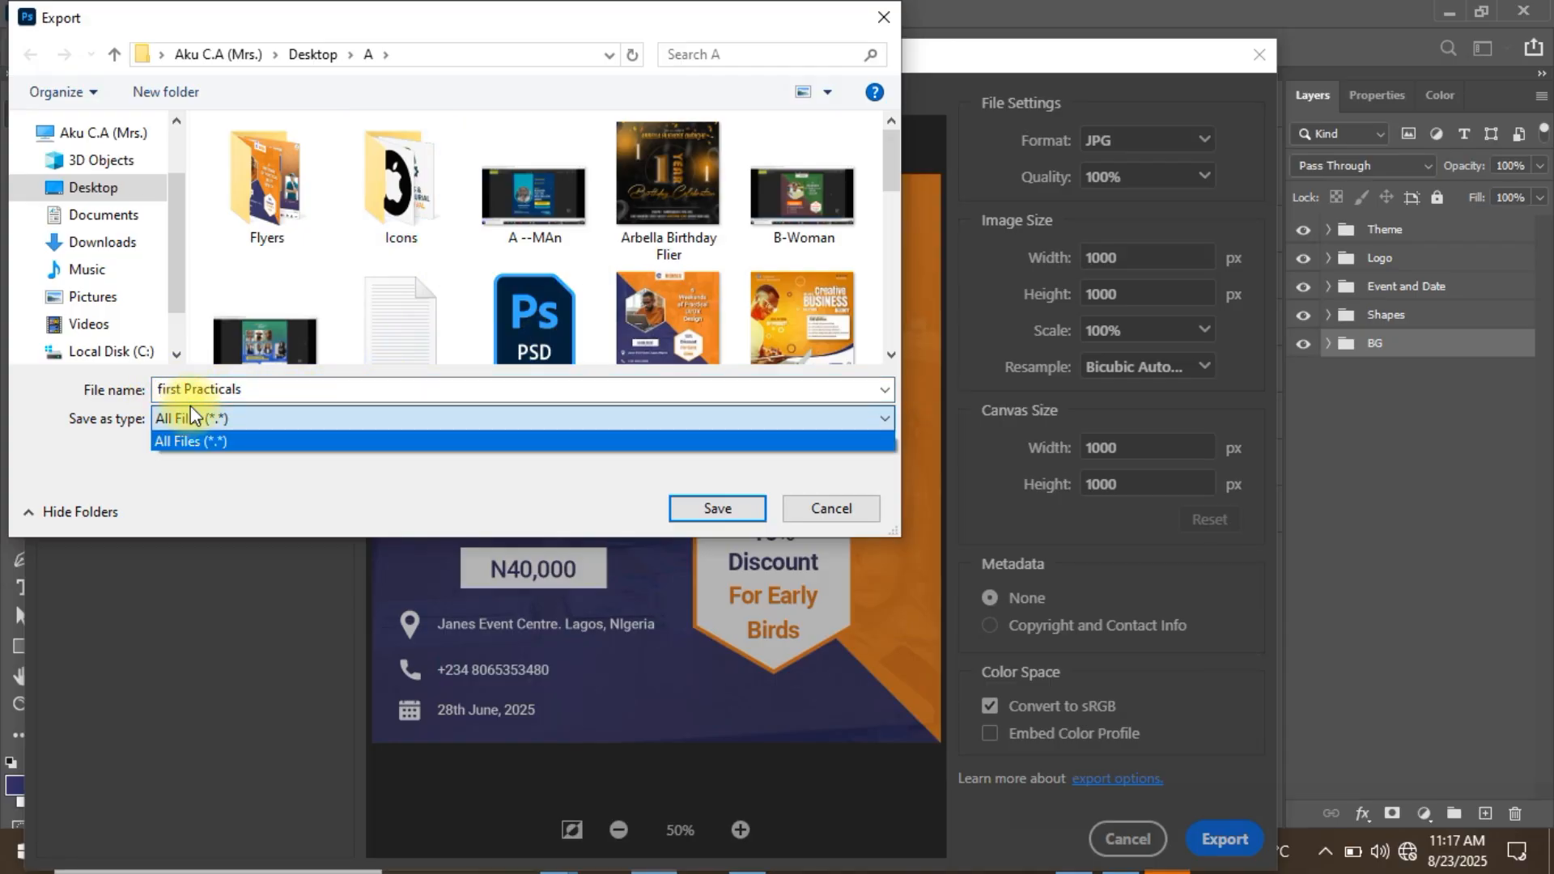
click(186, 389)
click(158, 389)
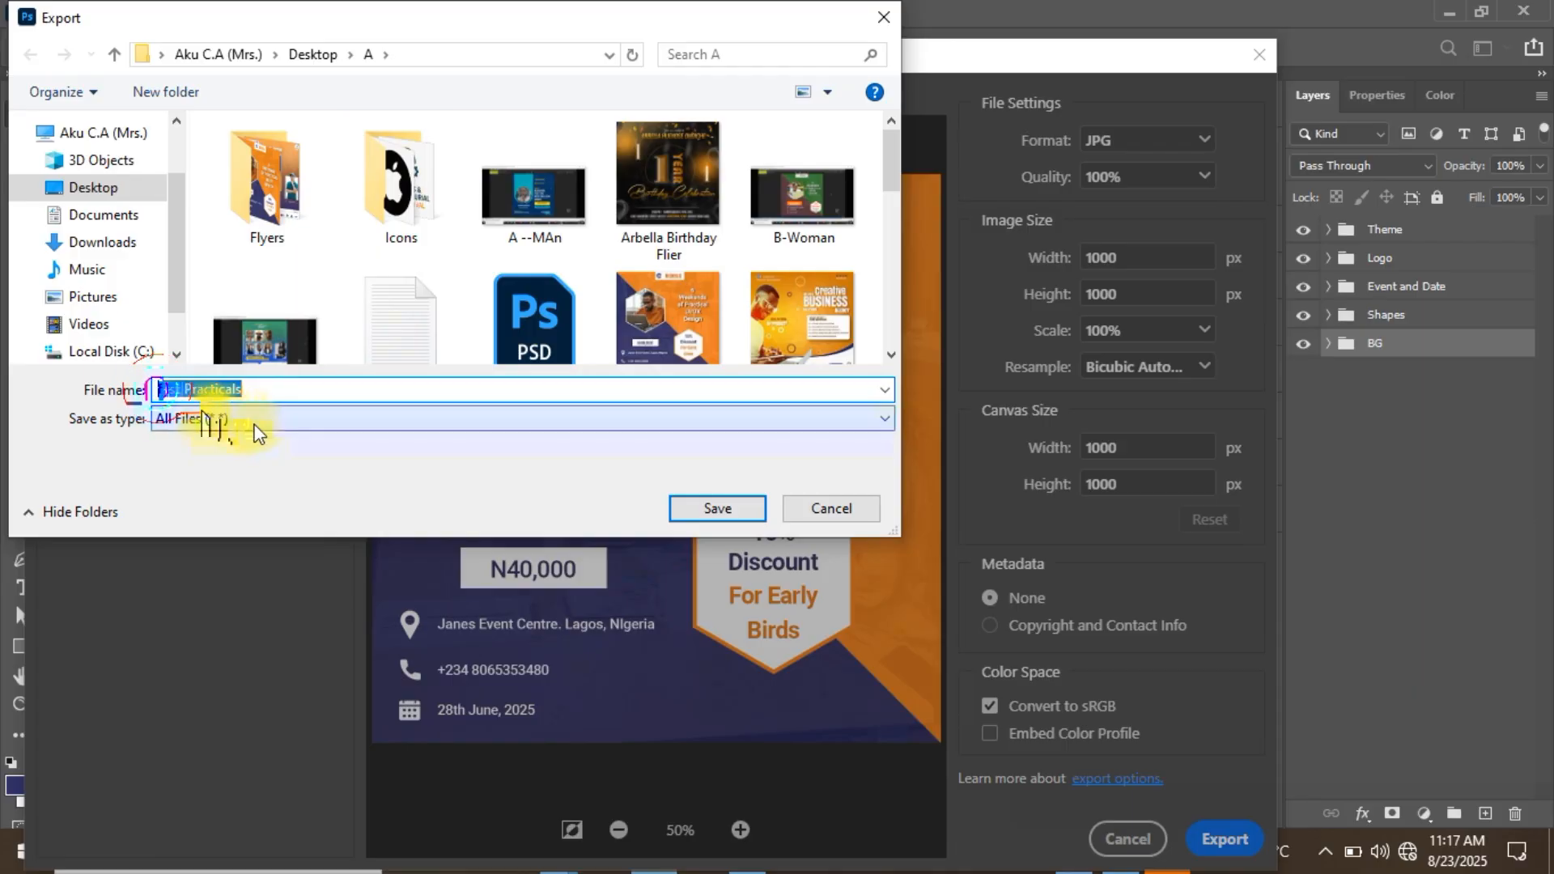
key(Home)
text(Export )
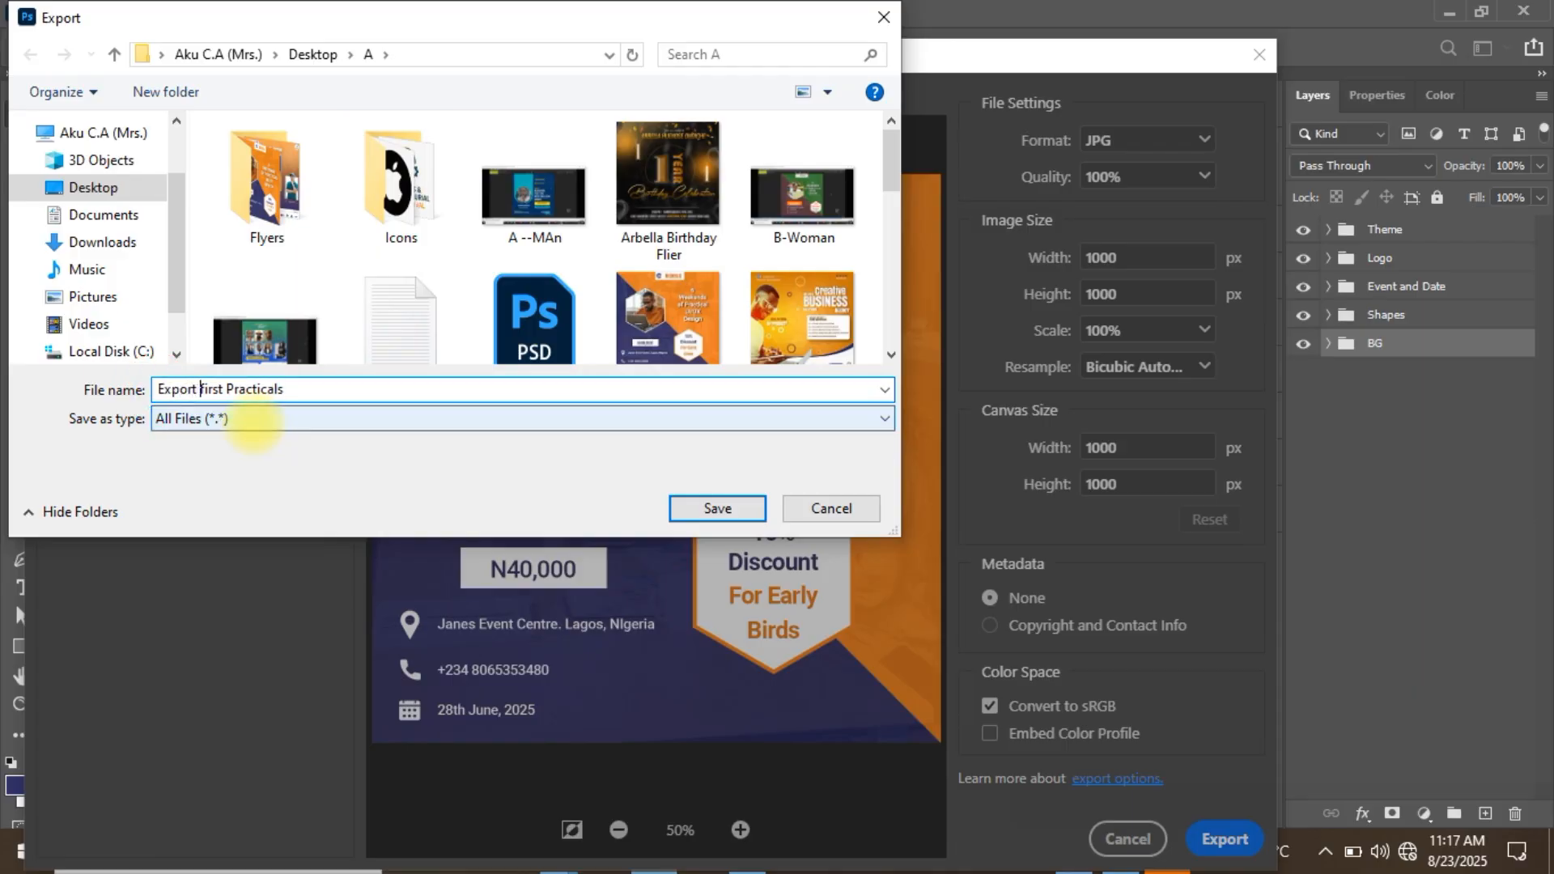
text(as)
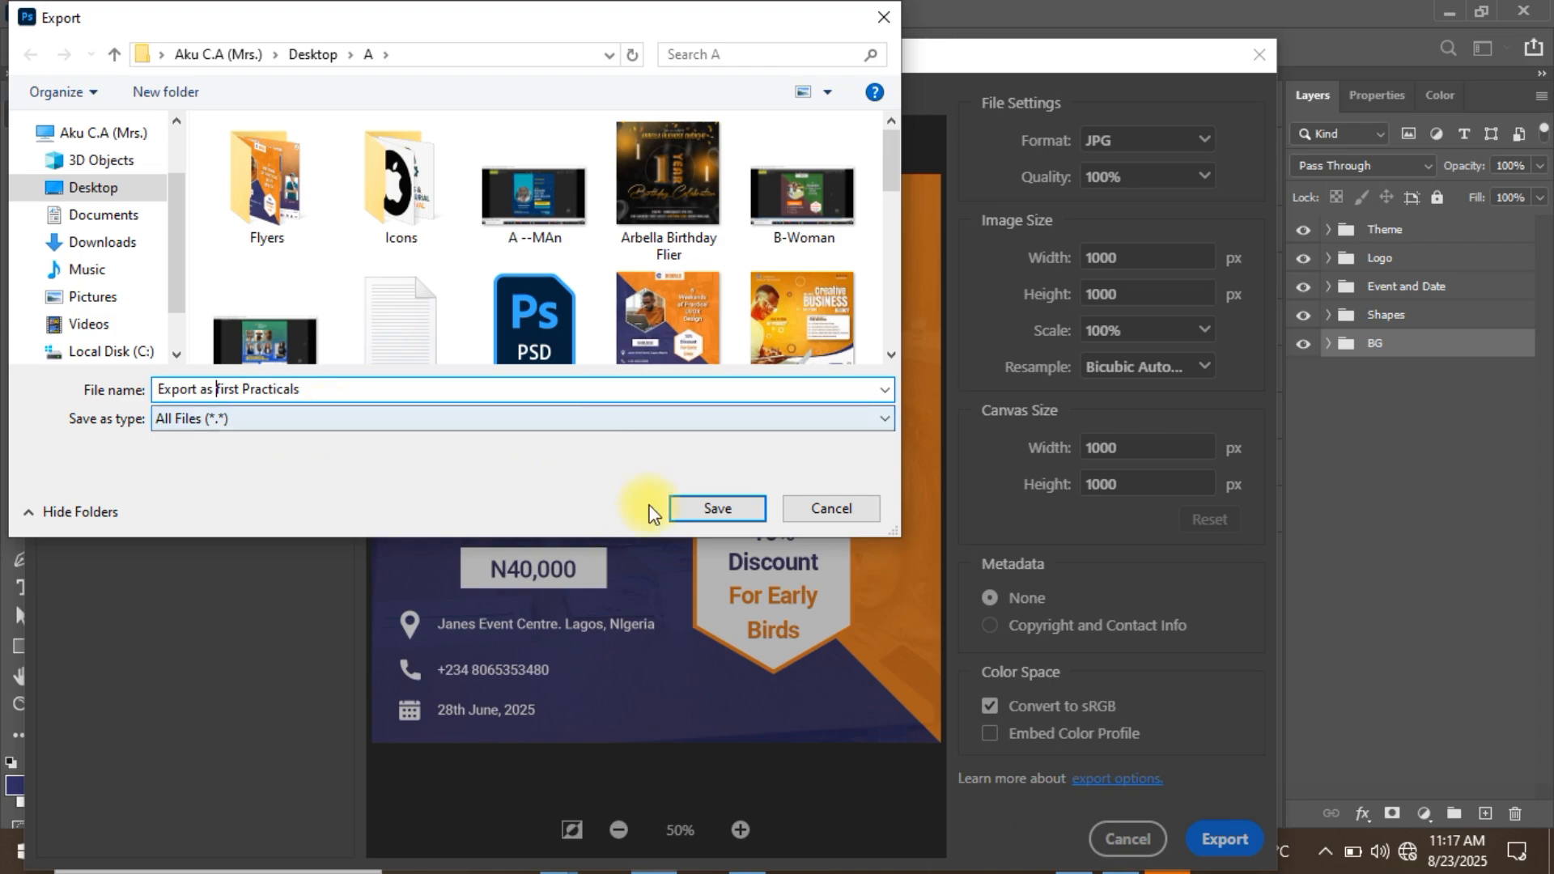
click(681, 507)
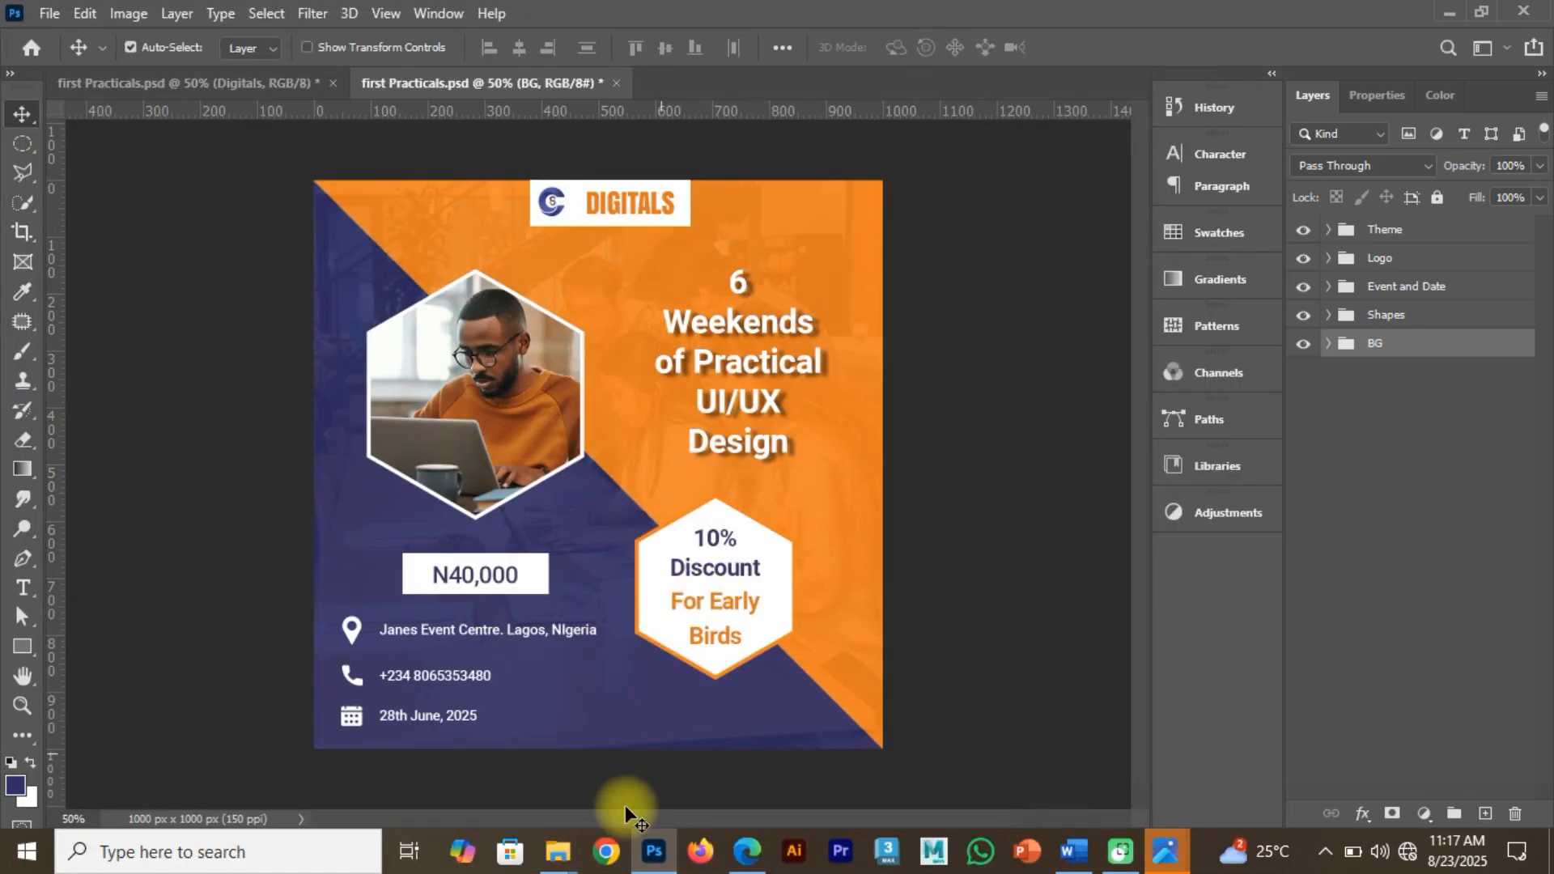
Switch to File Explorer and select the Export as first Practicals image in folder A.
mouse_move(557, 852)
click(683, 753)
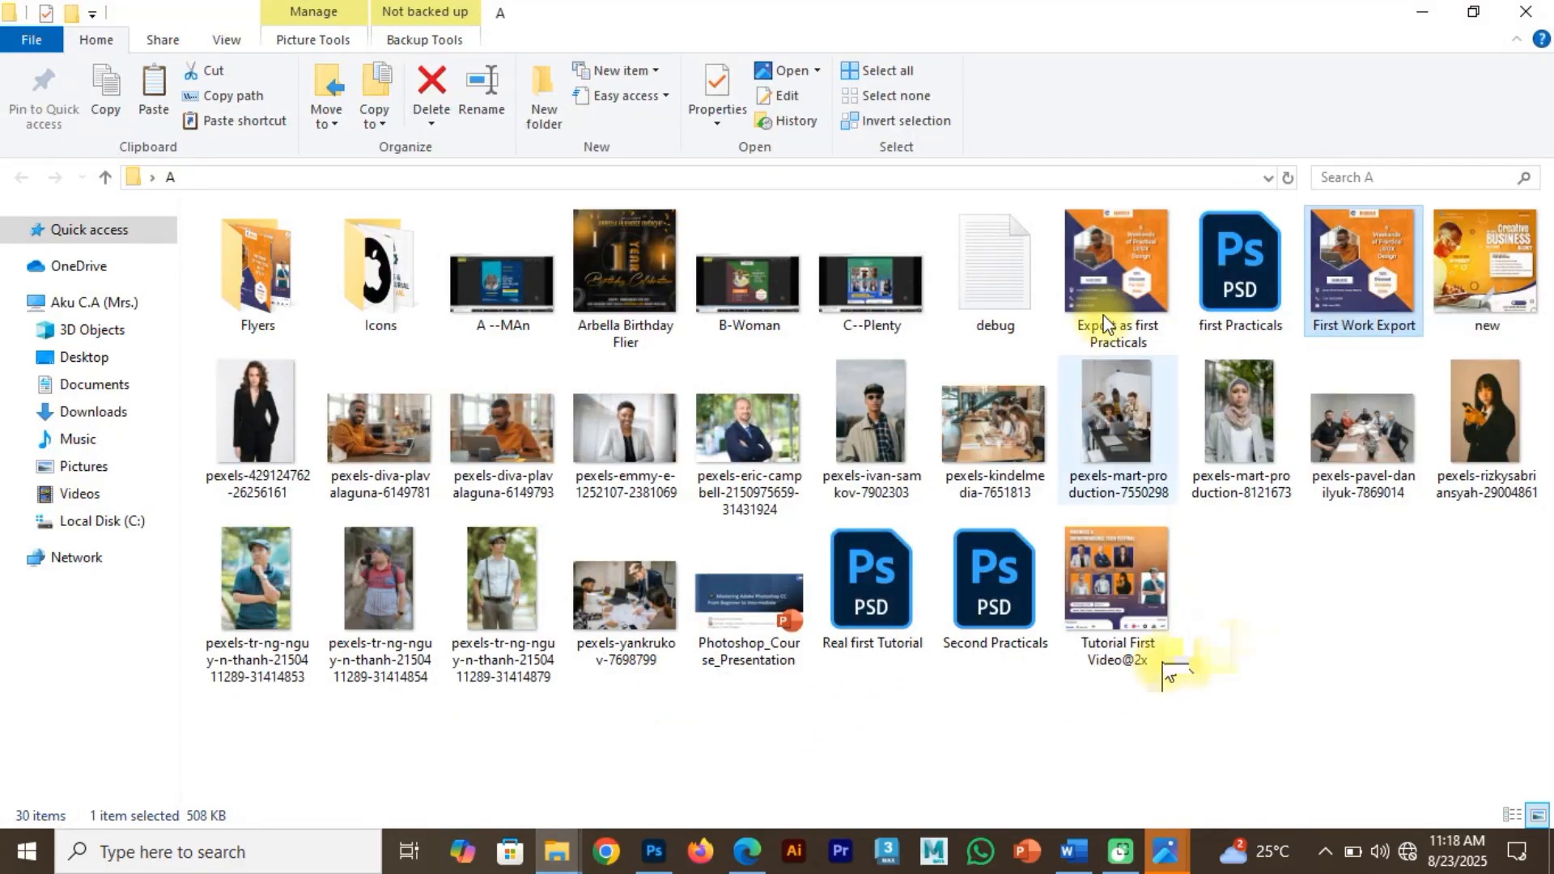
click(1108, 261)
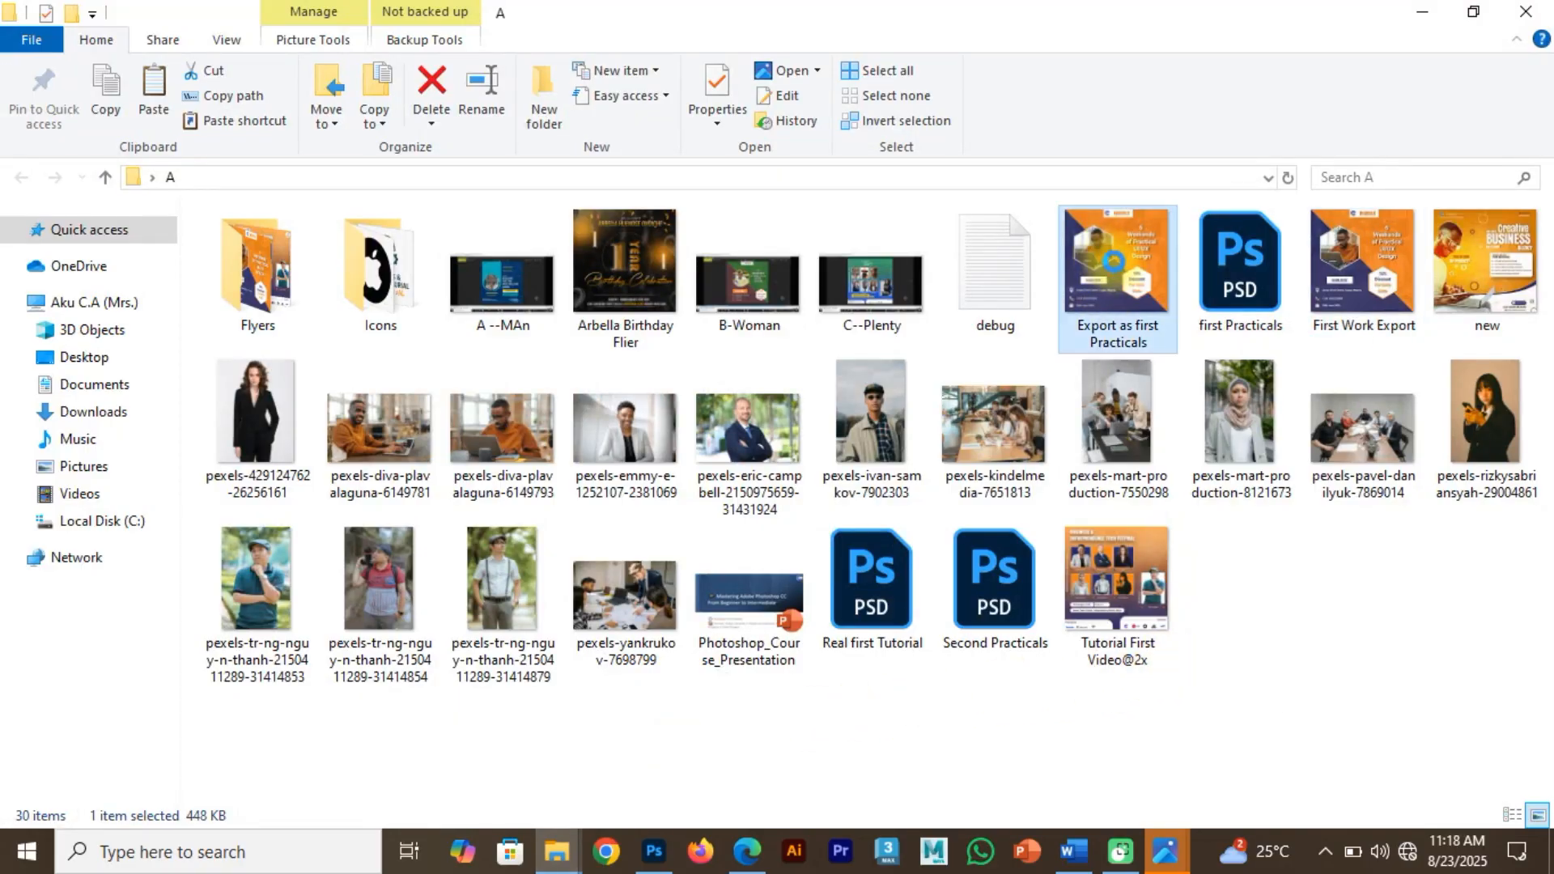
Open the Export as first Practicals image in the Photos viewer and maximize the window to inspect the flyer.
double_click(1105, 257)
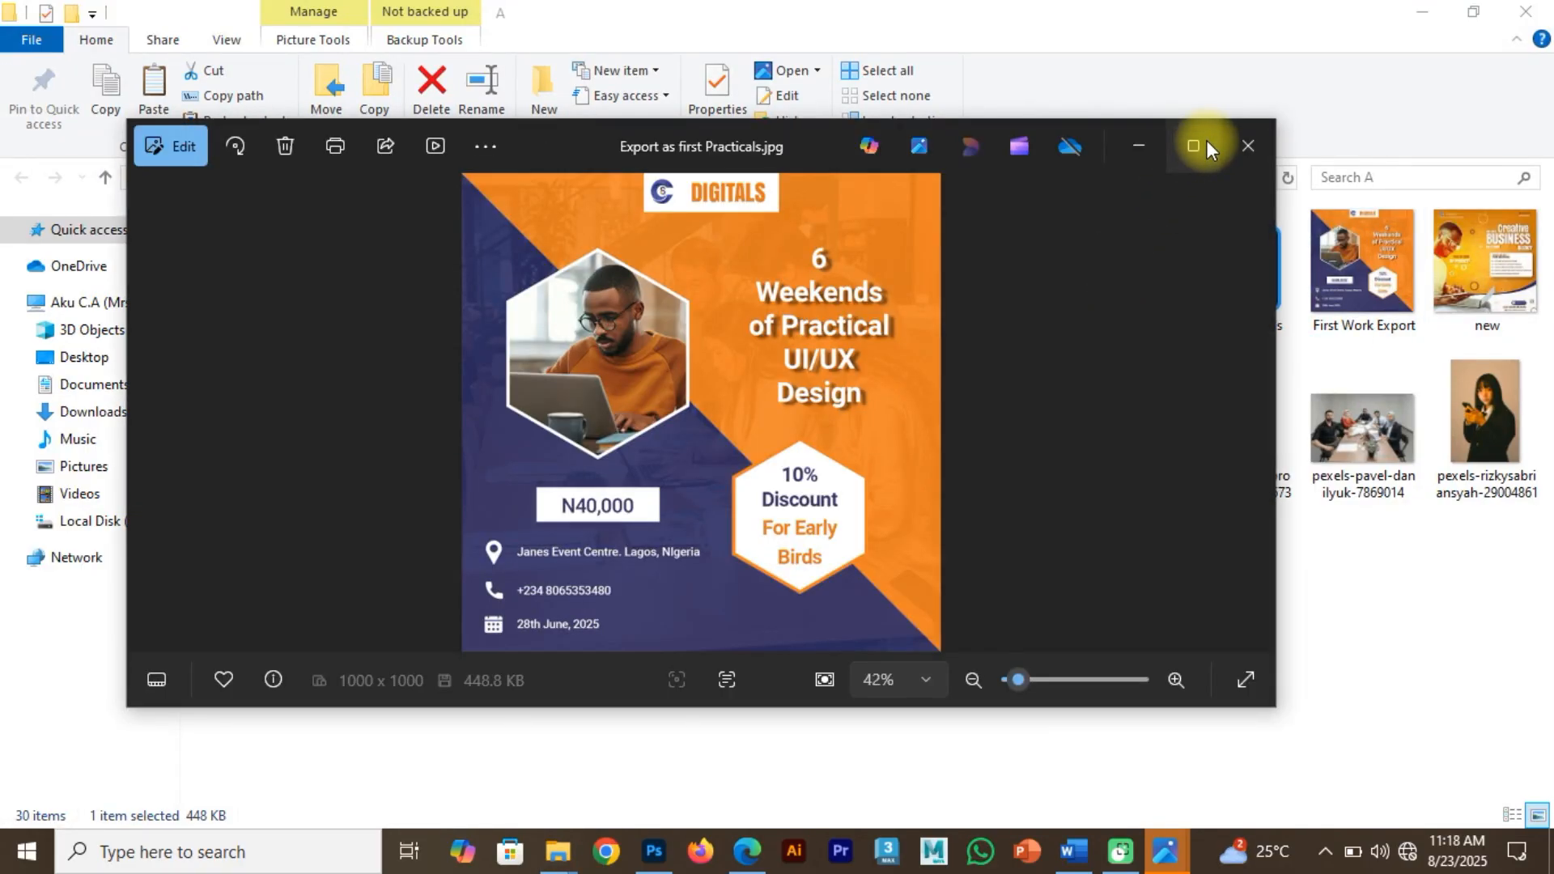
click(1197, 145)
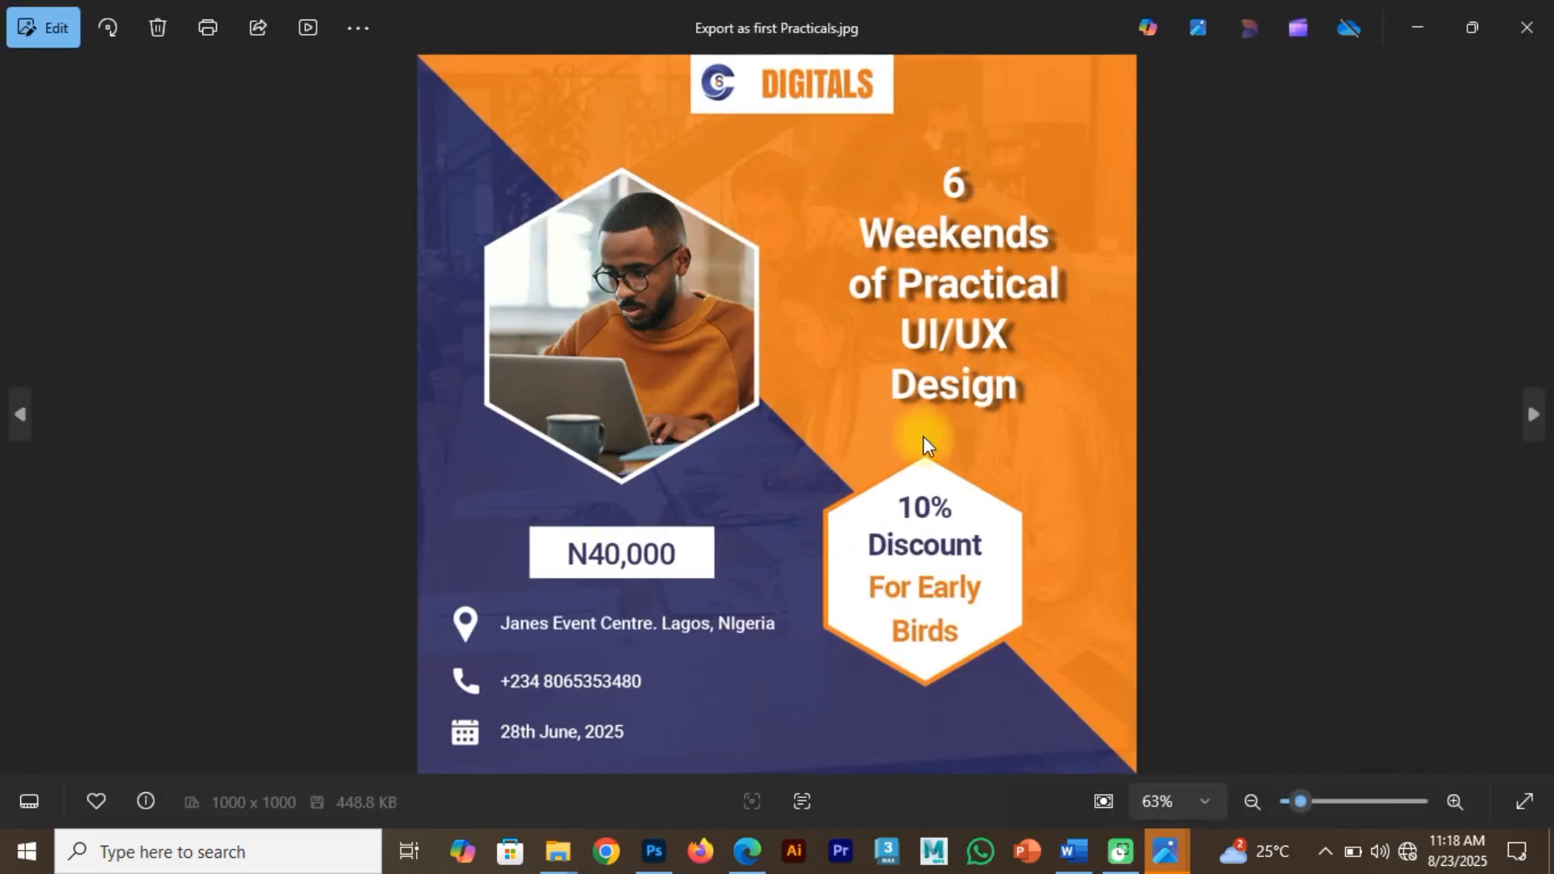
Switch to Photoshop, review the Export As size scale options for the flyer and cancel without exporting.
click(654, 851)
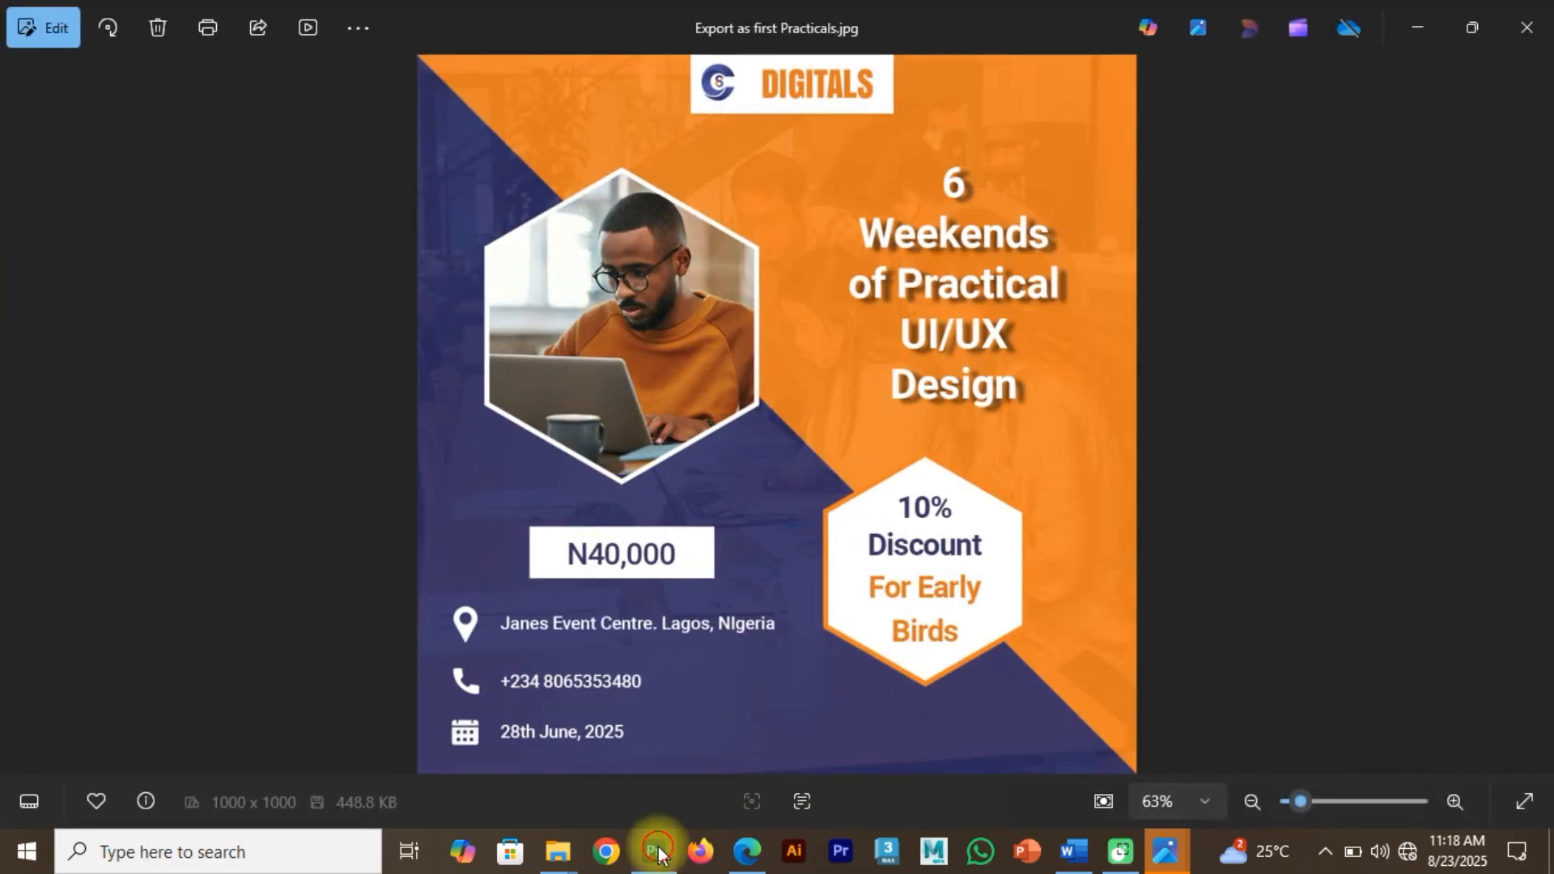
click(50, 14)
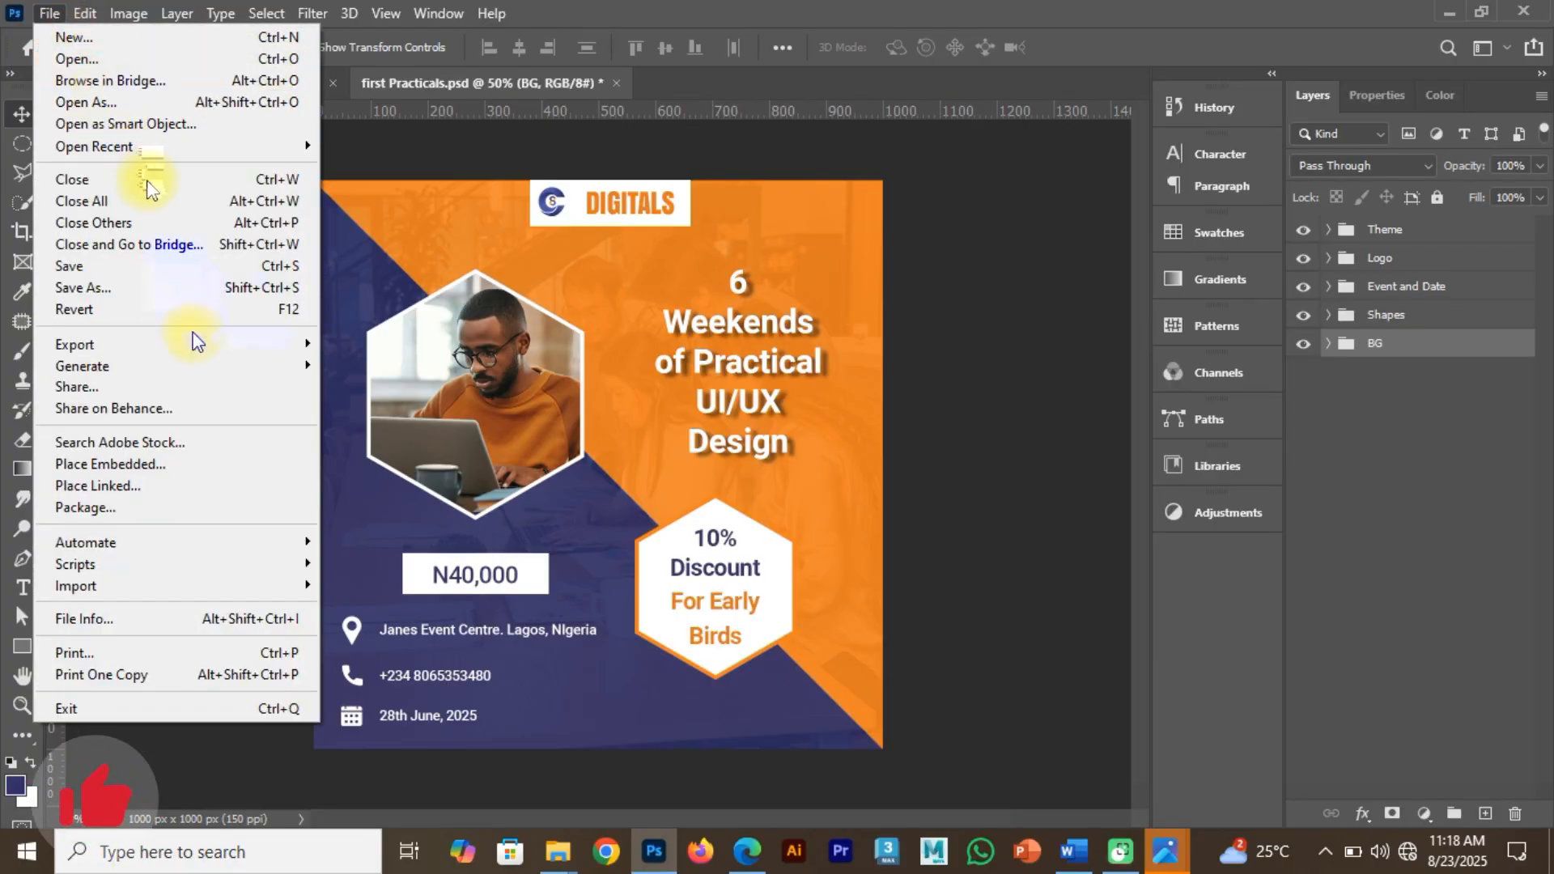
mouse_move(202, 344)
click(371, 368)
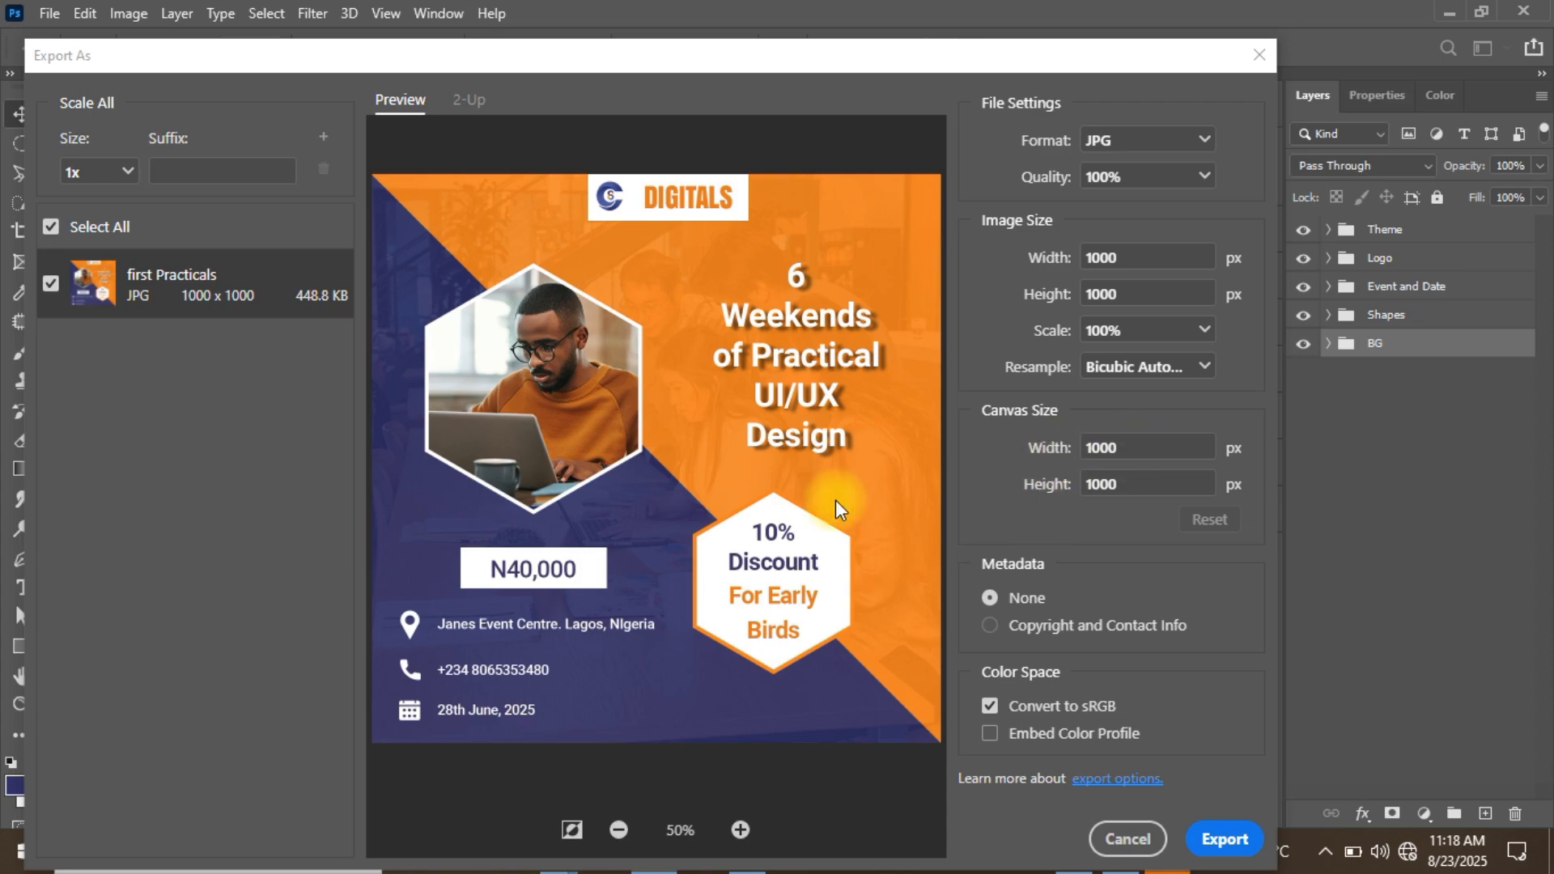
click(127, 175)
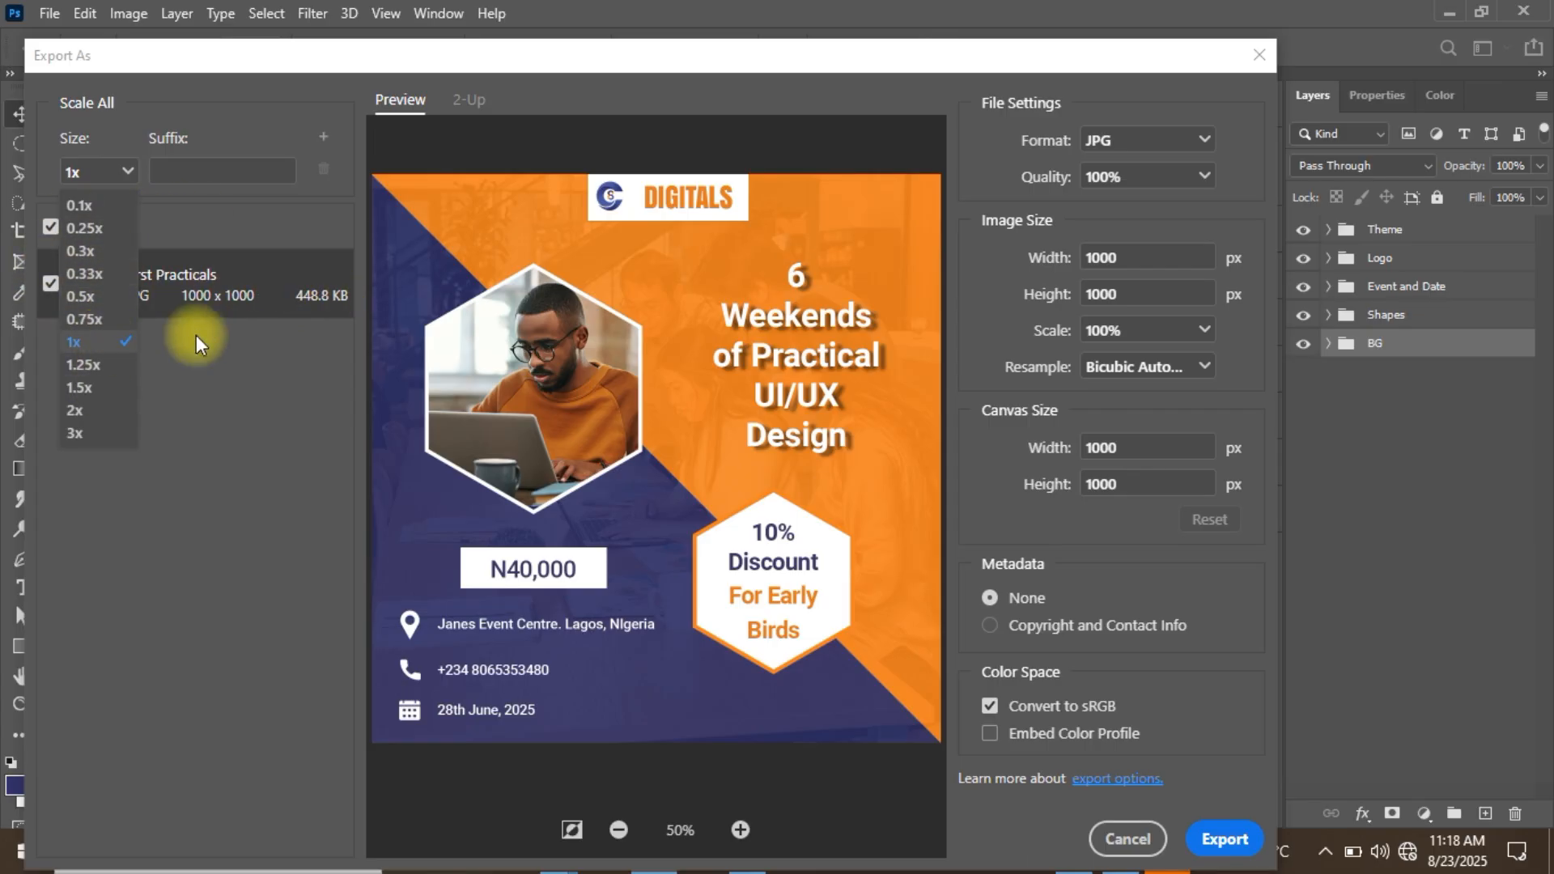
click(220, 375)
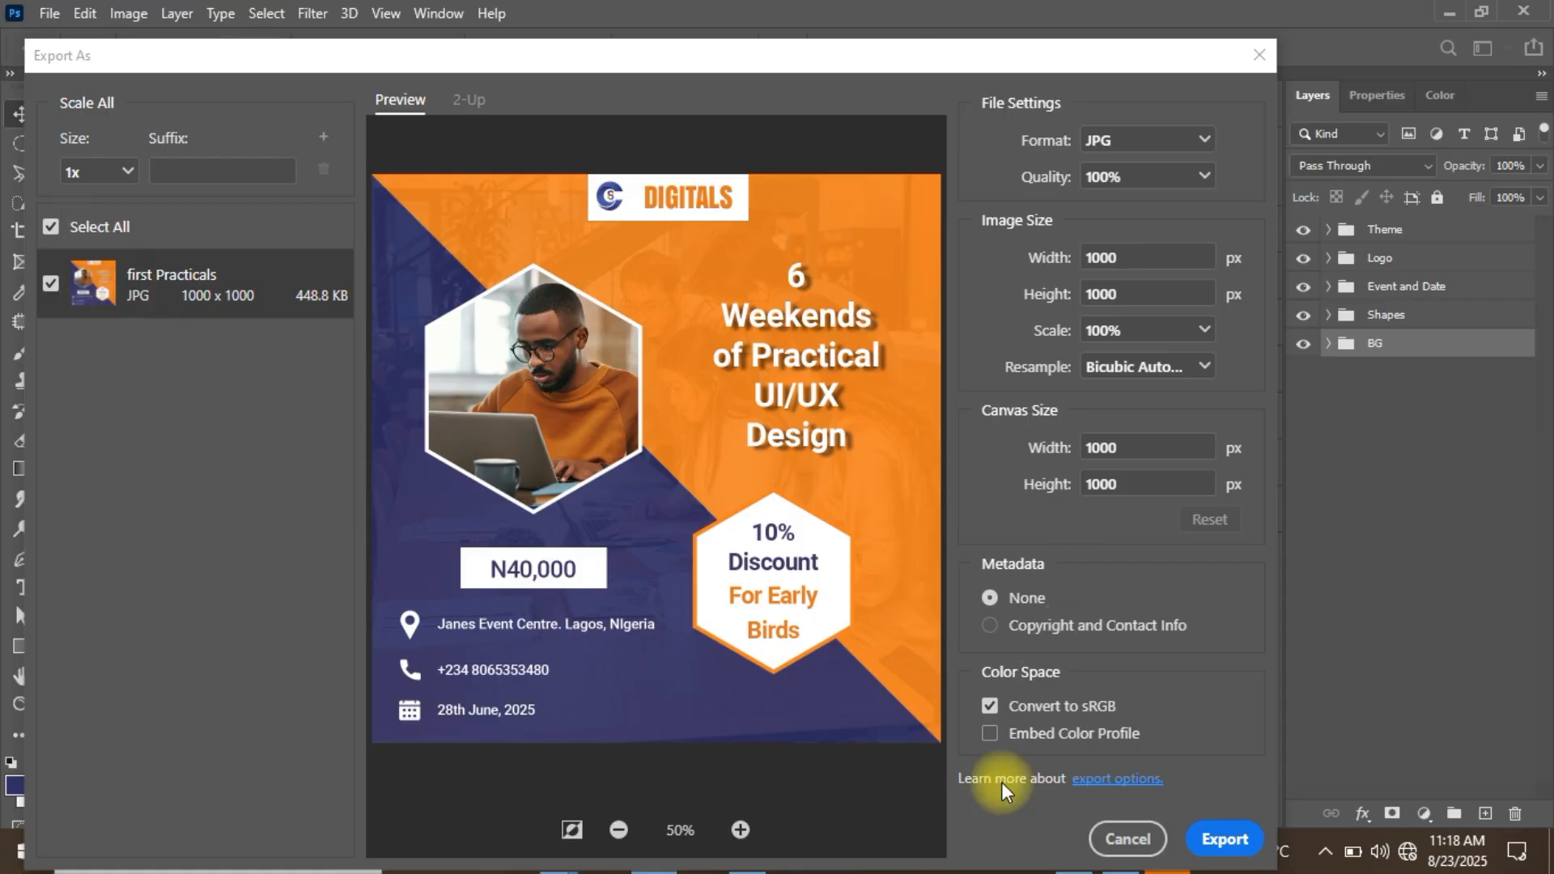
click(1125, 840)
Switch to the Photos window showing First Work Export.jpg and maximize it to compare the two exported flyers.
click(747, 850)
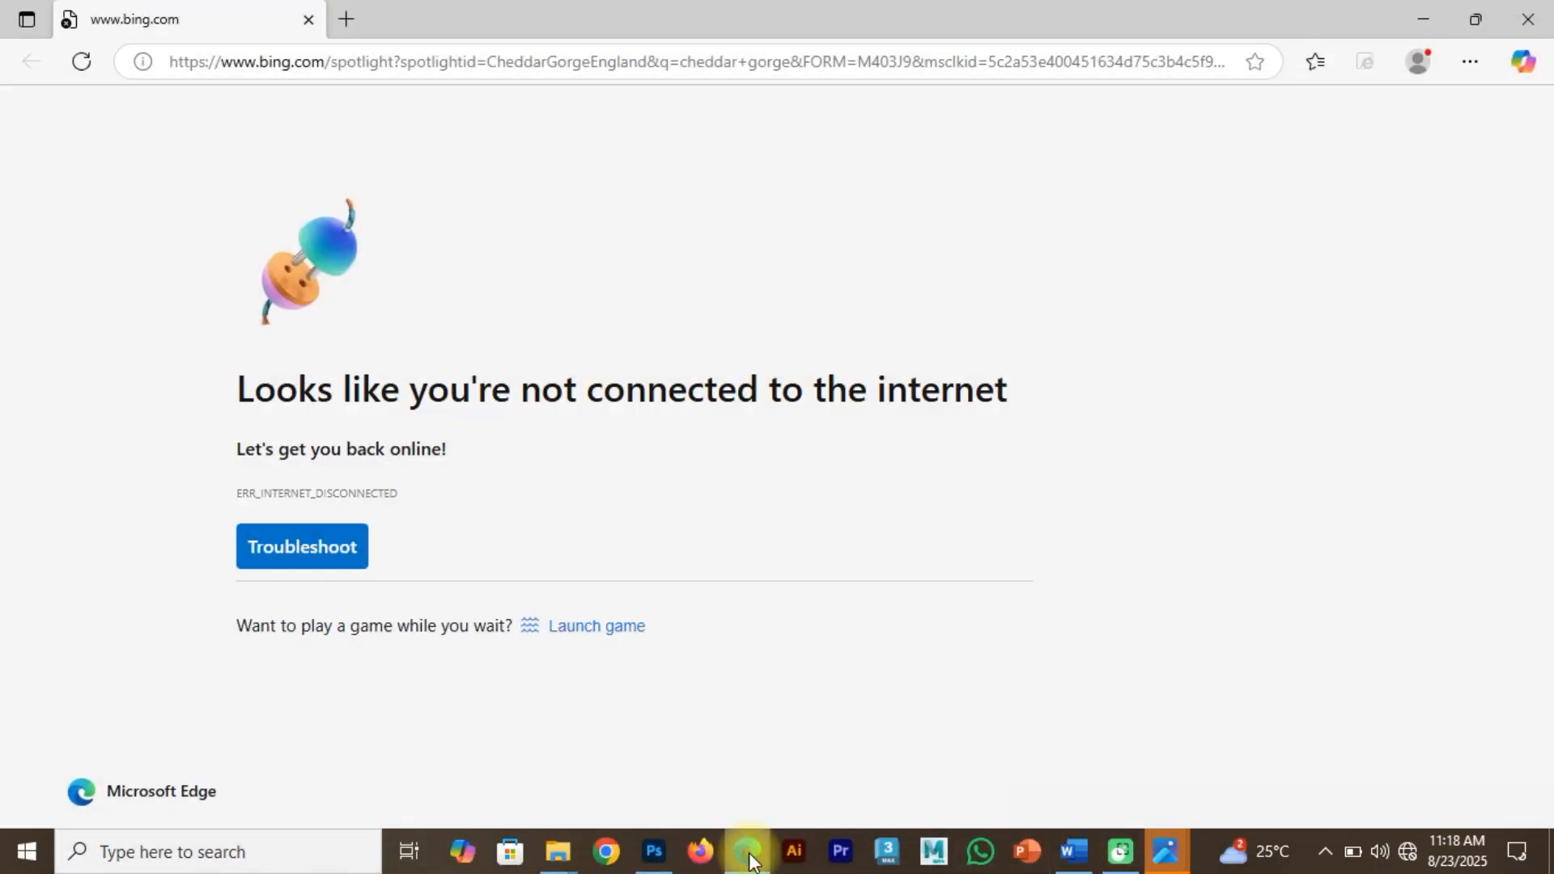
click(1165, 850)
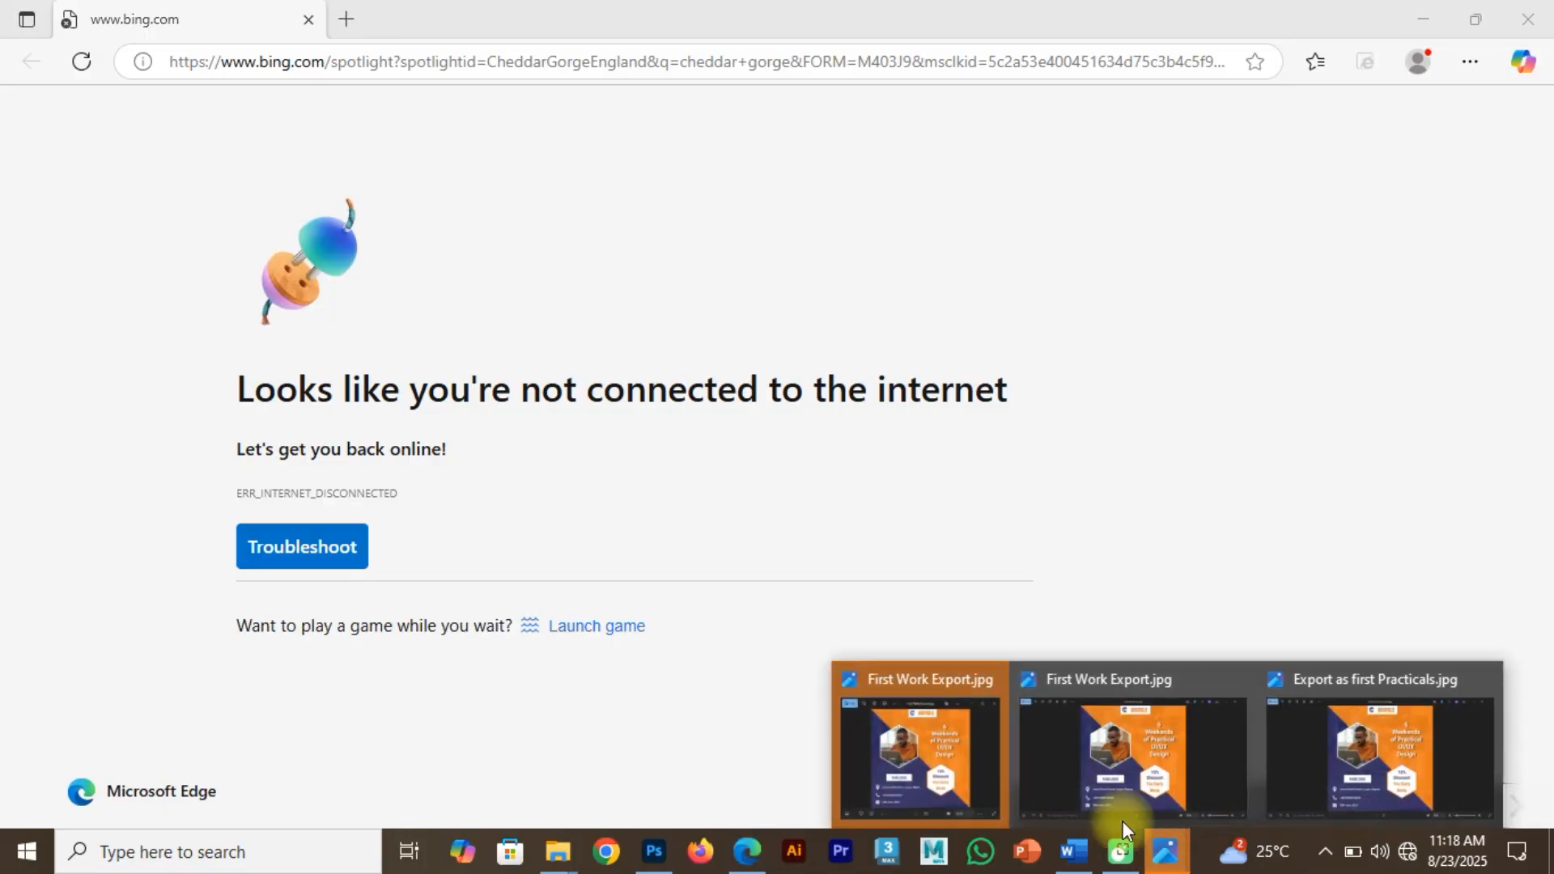
click(971, 742)
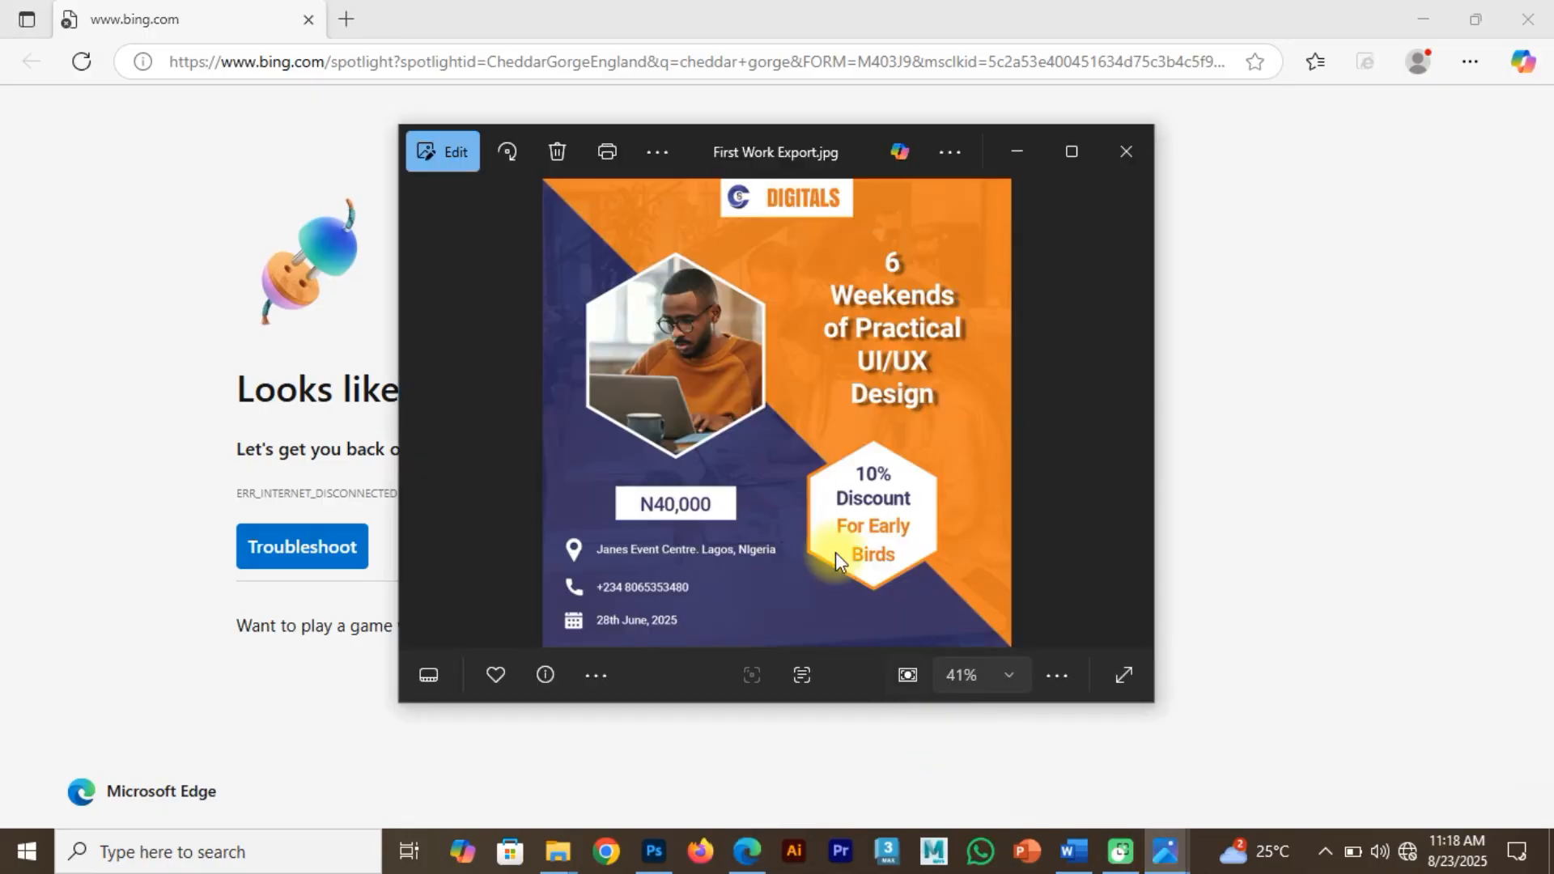
click(1070, 153)
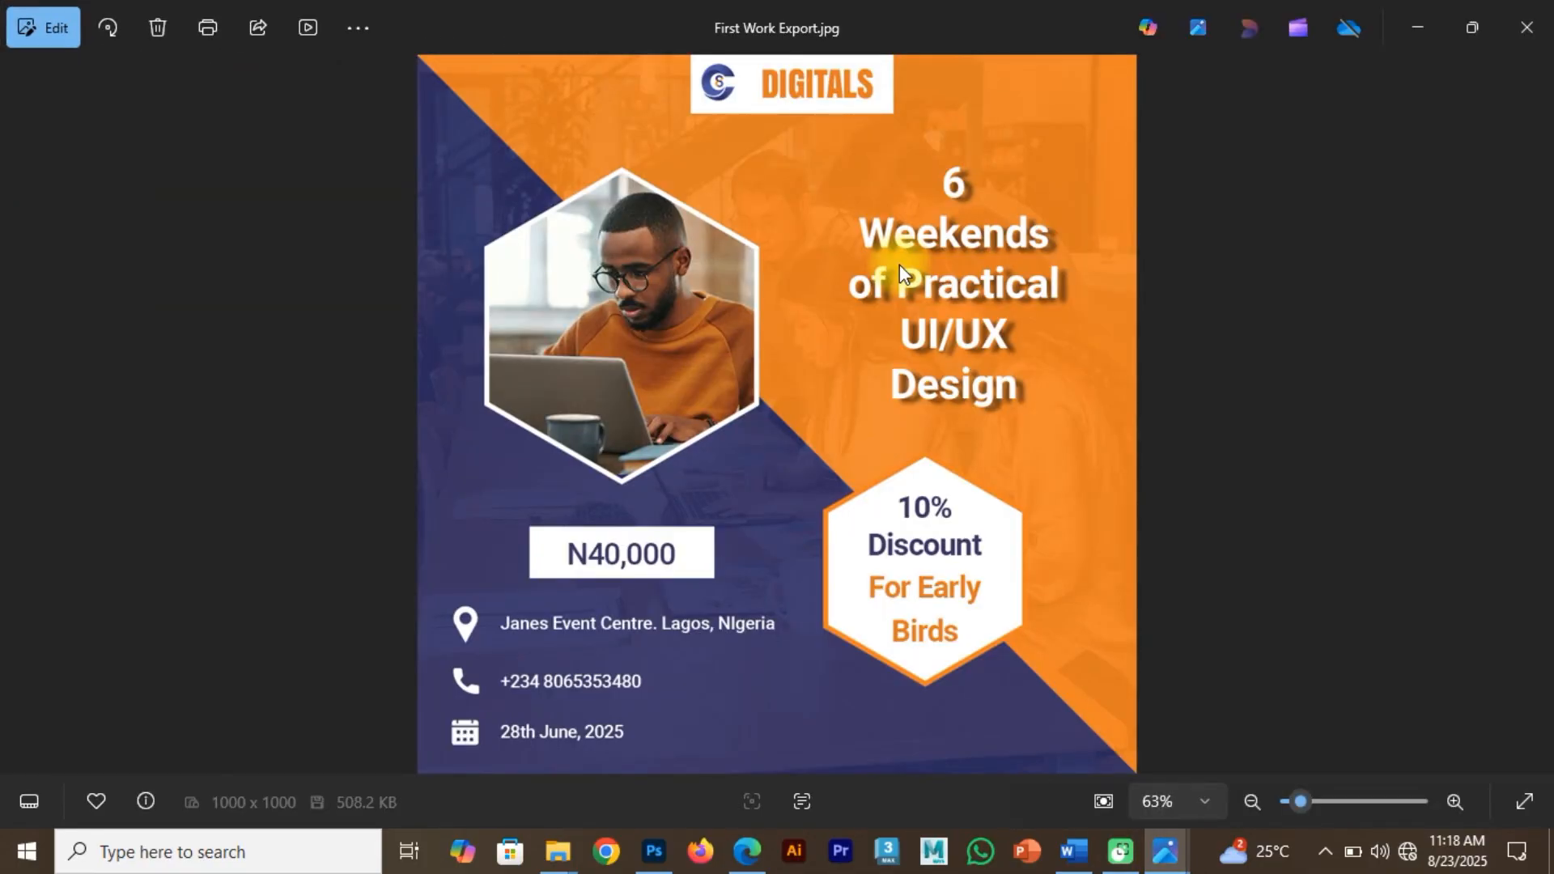